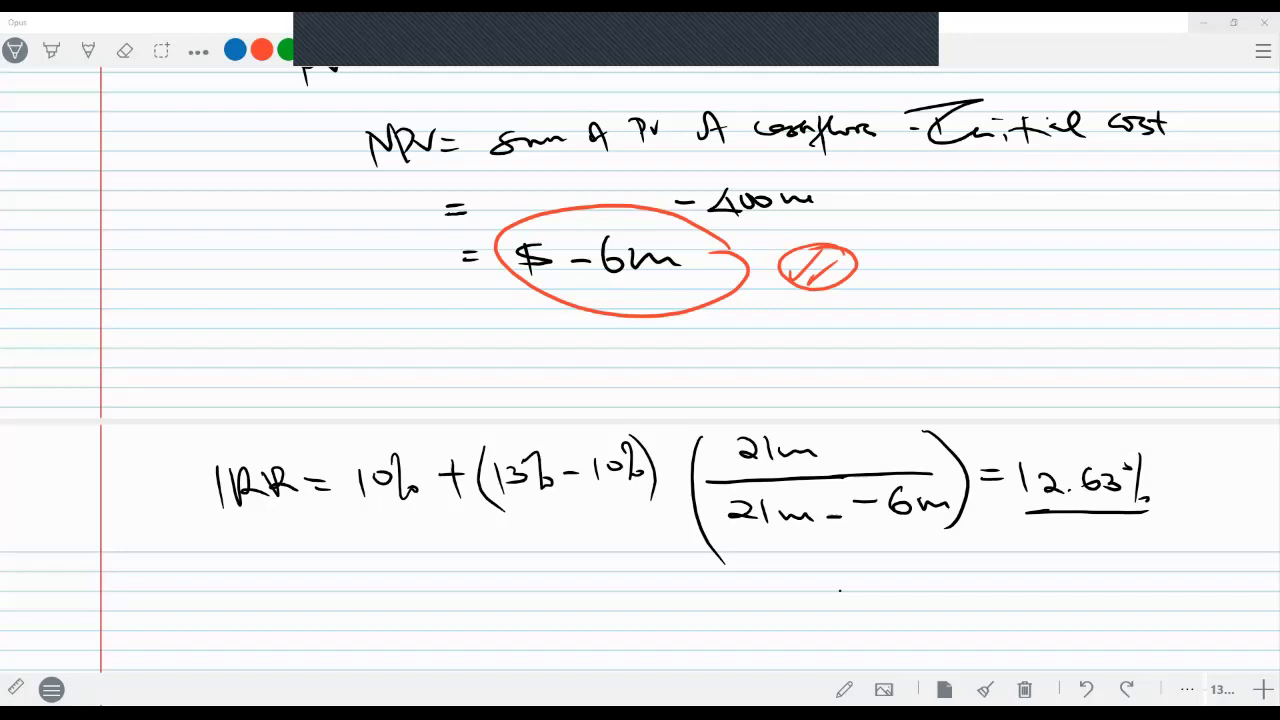
key(alt+Tab)
click(532, 517)
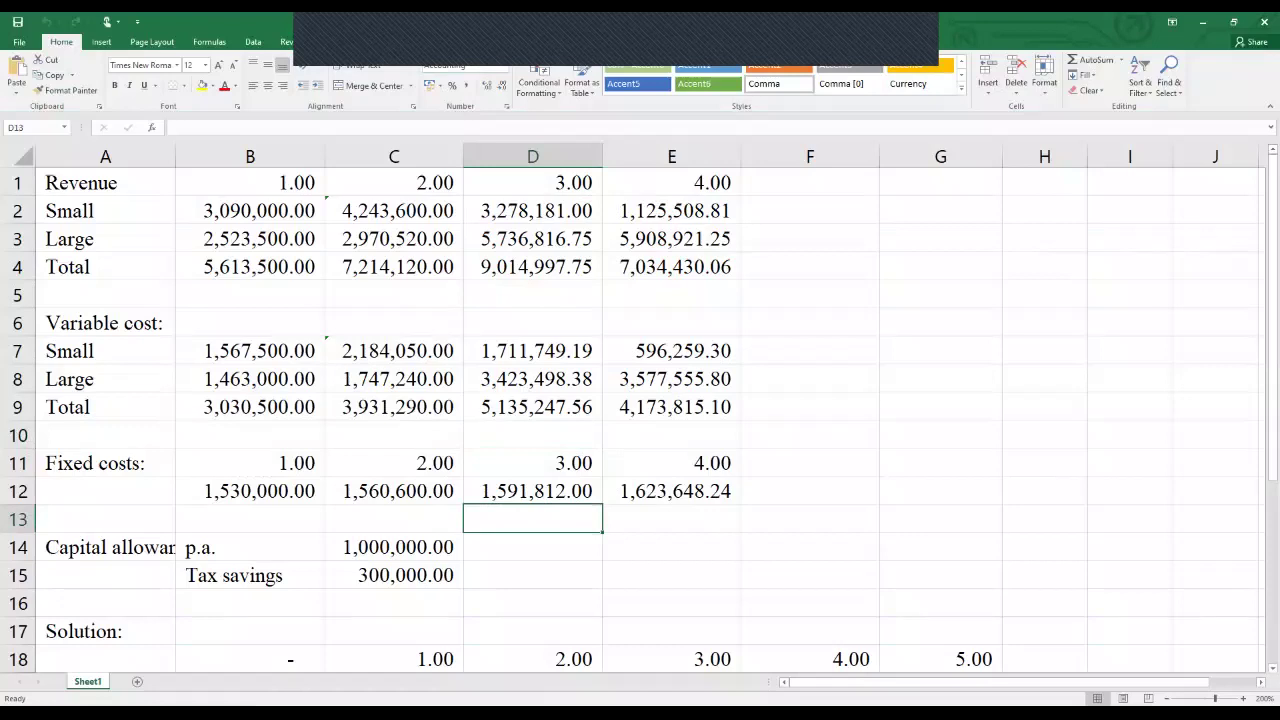
key(alt+Tab)
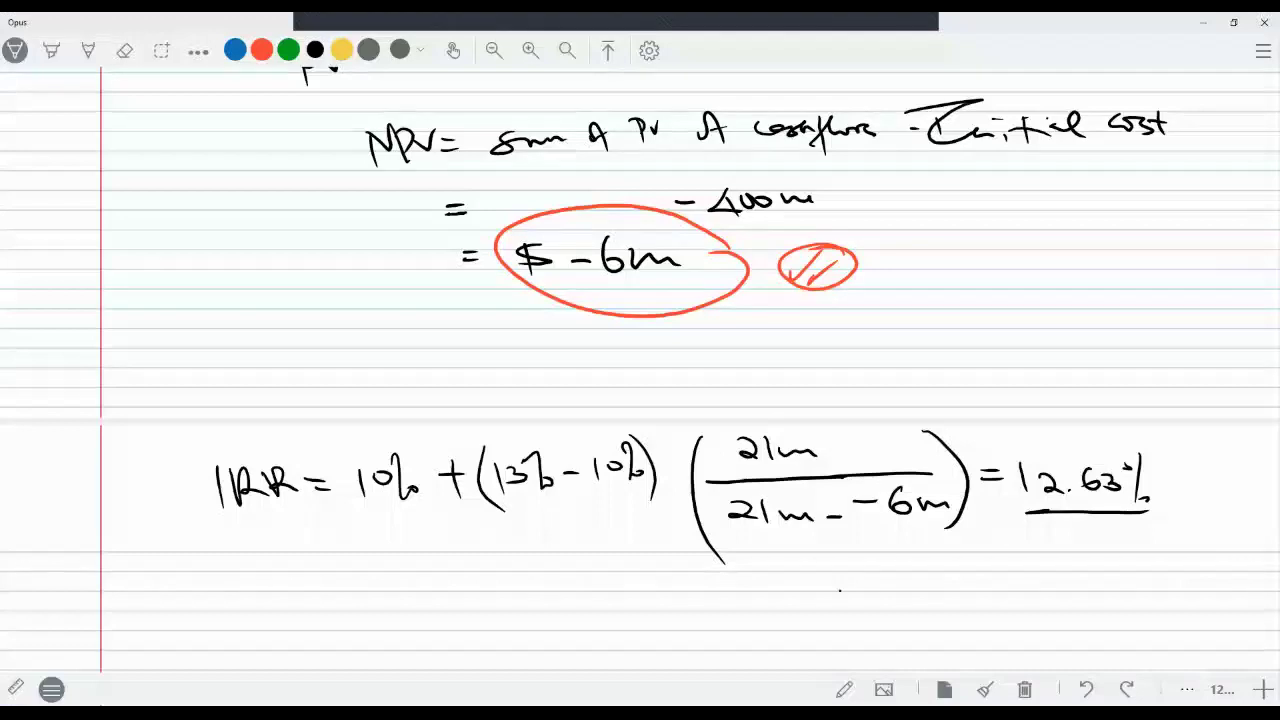
Correct the handwritten IRR result to 12.33% by erasing the wrong first decimal digit and writing a 3.
drag(1092, 470, 1092, 490)
click(124, 50)
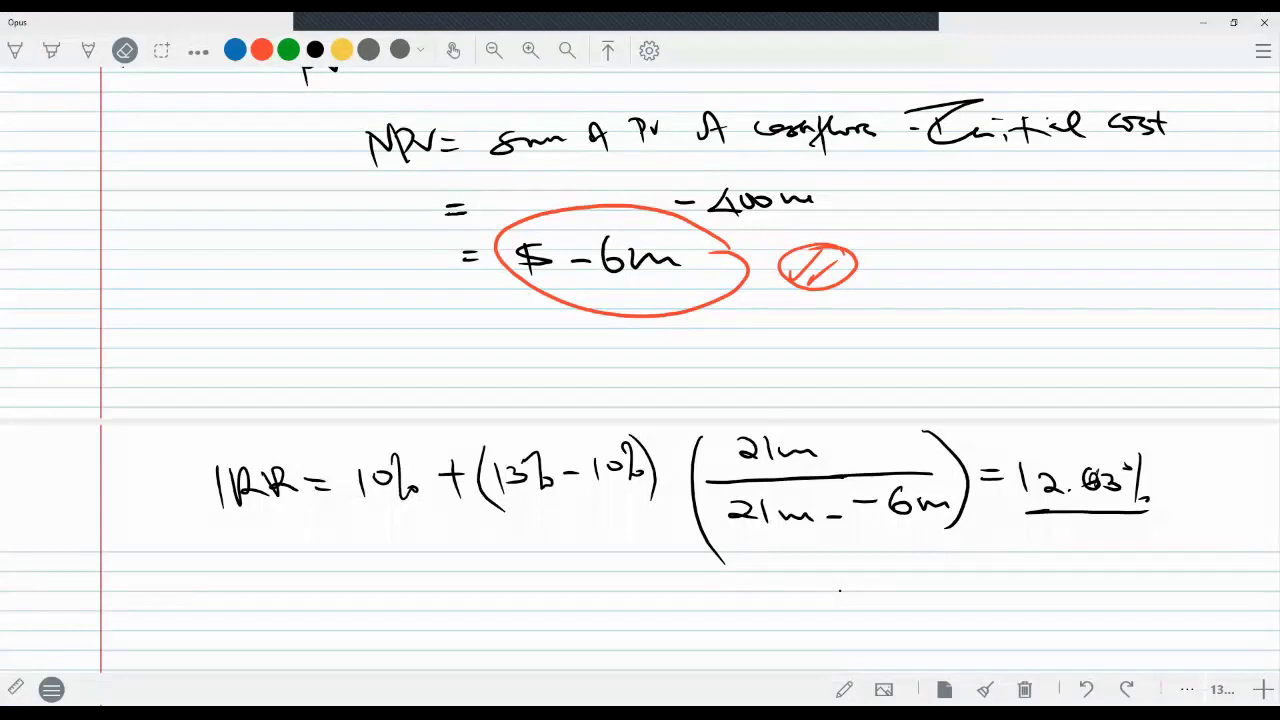
drag(1086, 474, 1094, 486)
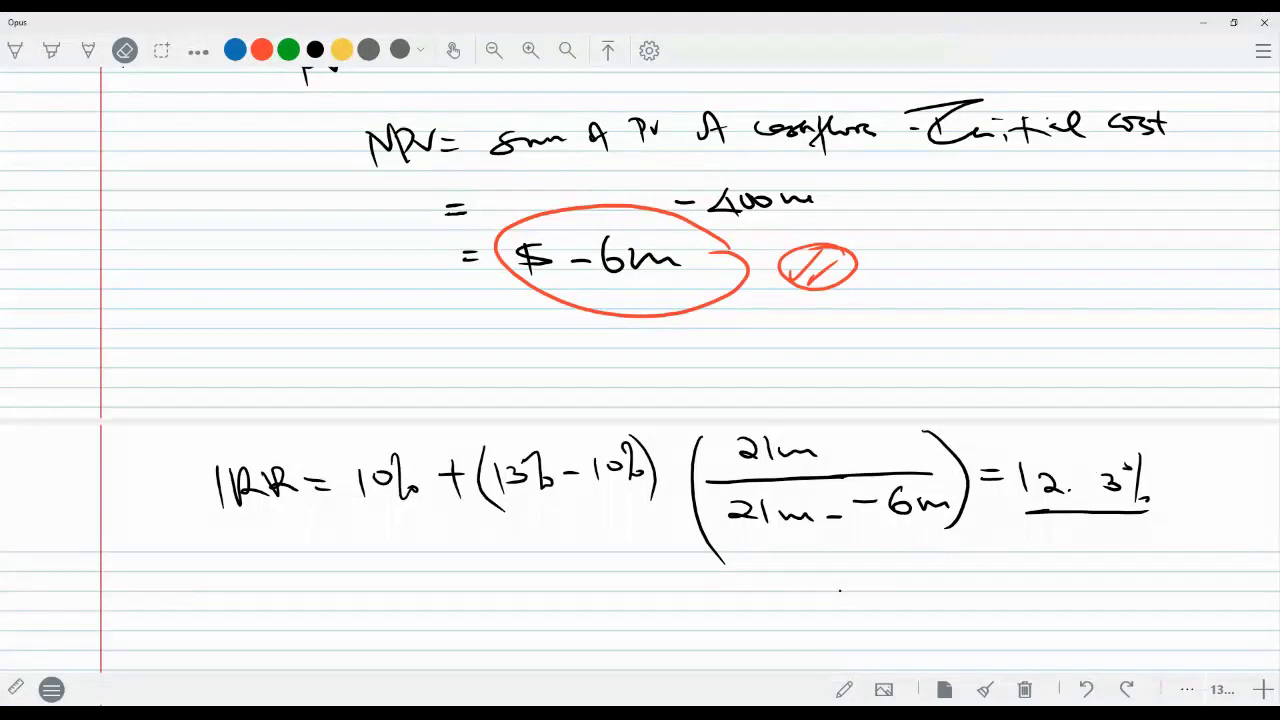
click(15, 50)
drag(1082, 477, 1092, 500)
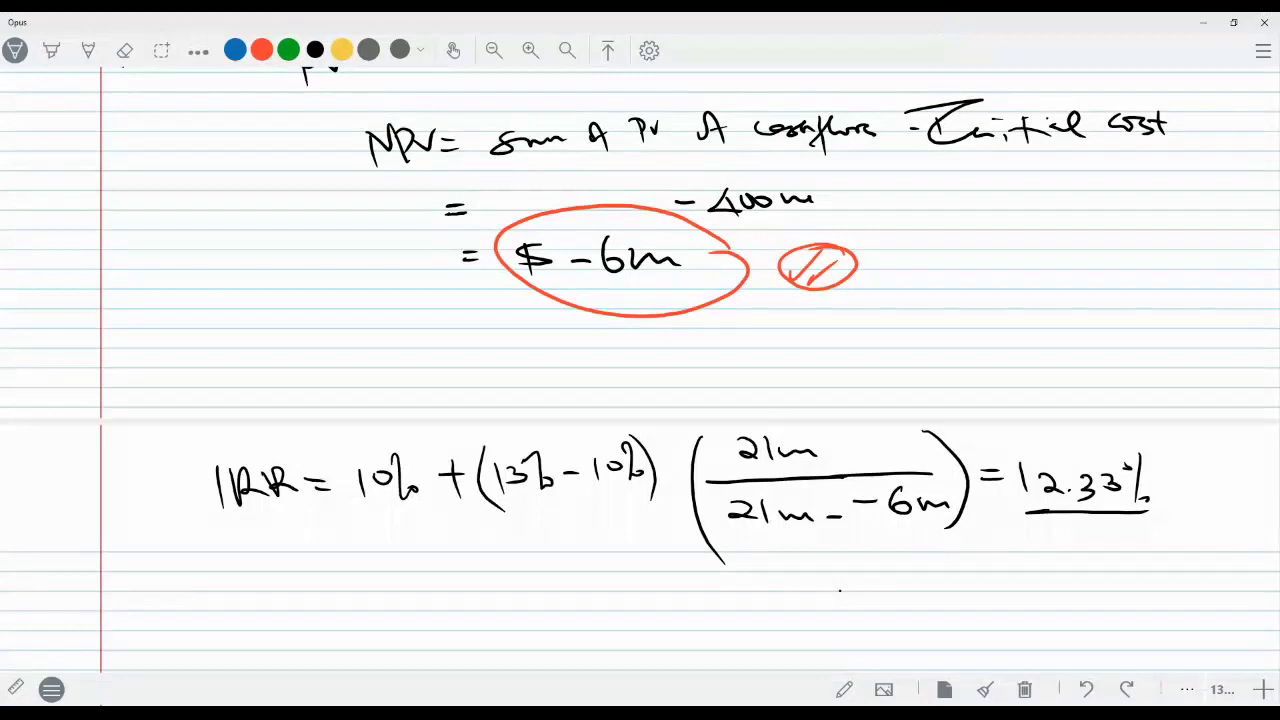
Handwrite "The Co should invest in the project since the IRR, 12.33%" below the IRR calculation.
scroll(640, 370, down, 5)
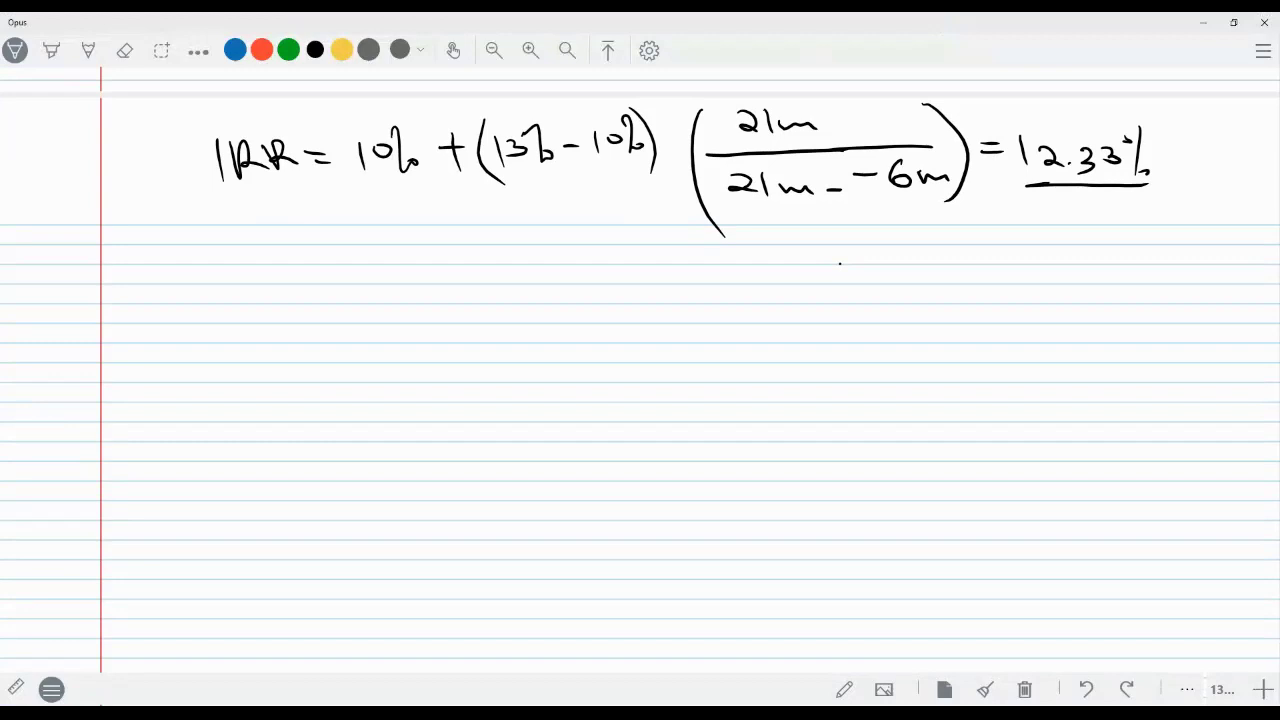
drag(114, 236, 148, 235)
drag(129, 240, 128, 286)
drag(134, 244, 166, 280)
mouse_move(200, 246)
mouse_down()
mouse_move(192, 272)
mouse_move(246, 284)
mouse_move(330, 238)
mouse_move(336, 286)
mouse_up()
mouse_move(375, 258)
mouse_down()
mouse_move(376, 272)
mouse_move(496, 260)
mouse_up()
mouse_move(538, 244)
mouse_down()
mouse_move(538, 278)
mouse_move(574, 262)
mouse_move(578, 280)
mouse_up()
drag(616, 264, 618, 300)
mouse_move(610, 262)
mouse_down()
mouse_move(684, 258)
mouse_move(732, 234)
mouse_move(720, 248)
mouse_up()
drag(758, 248, 794, 258)
drag(800, 256, 864, 264)
mouse_move(852, 256)
mouse_down()
mouse_move(890, 230)
mouse_move(900, 258)
mouse_up()
drag(900, 256, 970, 264)
mouse_move(986, 240)
mouse_down()
mouse_move(988, 268)
mouse_move(1006, 258)
mouse_up()
mouse_move(1006, 234)
mouse_down()
mouse_move(1014, 260)
mouse_move(1038, 252)
mouse_move(1046, 286)
mouse_up()
mouse_move(1072, 236)
mouse_down()
mouse_move(1074, 256)
mouse_move(1154, 262)
mouse_move(1180, 240)
mouse_up()
click(1112, 252)
drag(1182, 228, 1192, 270)
Handwrite the second line of the conclusion, "is greater than the cost of capital, 10%.".
mouse_move(134, 320)
mouse_down()
mouse_move(138, 346)
mouse_move(210, 352)
mouse_move(200, 370)
mouse_up()
click(142, 310)
drag(220, 350, 244, 328)
drag(236, 344, 282, 344)
mouse_move(282, 340)
mouse_down()
mouse_move(306, 344)
mouse_move(292, 330)
mouse_up()
drag(314, 338, 338, 326)
mouse_move(386, 316)
mouse_down()
mouse_move(380, 350)
mouse_move(442, 348)
mouse_up()
mouse_move(368, 322)
mouse_down()
mouse_move(366, 360)
mouse_move(488, 346)
mouse_up()
drag(484, 336, 500, 342)
drag(510, 338, 526, 348)
drag(596, 320, 590, 340)
drag(602, 342, 630, 338)
mouse_move(632, 320)
mouse_down()
mouse_move(636, 342)
mouse_move(670, 336)
mouse_move(688, 350)
mouse_up()
mouse_move(742, 322)
mouse_down()
mouse_move(724, 332)
mouse_move(756, 330)
mouse_up()
mouse_move(772, 324)
mouse_down()
mouse_move(770, 348)
mouse_move(790, 334)
mouse_move(806, 344)
mouse_up()
mouse_move(794, 338)
mouse_down()
mouse_move(834, 330)
mouse_move(868, 300)
mouse_move(834, 322)
mouse_move(872, 358)
mouse_move(894, 344)
mouse_up()
mouse_move(910, 318)
mouse_down()
mouse_move(908, 342)
mouse_move(932, 342)
mouse_up()
drag(940, 344, 946, 350)
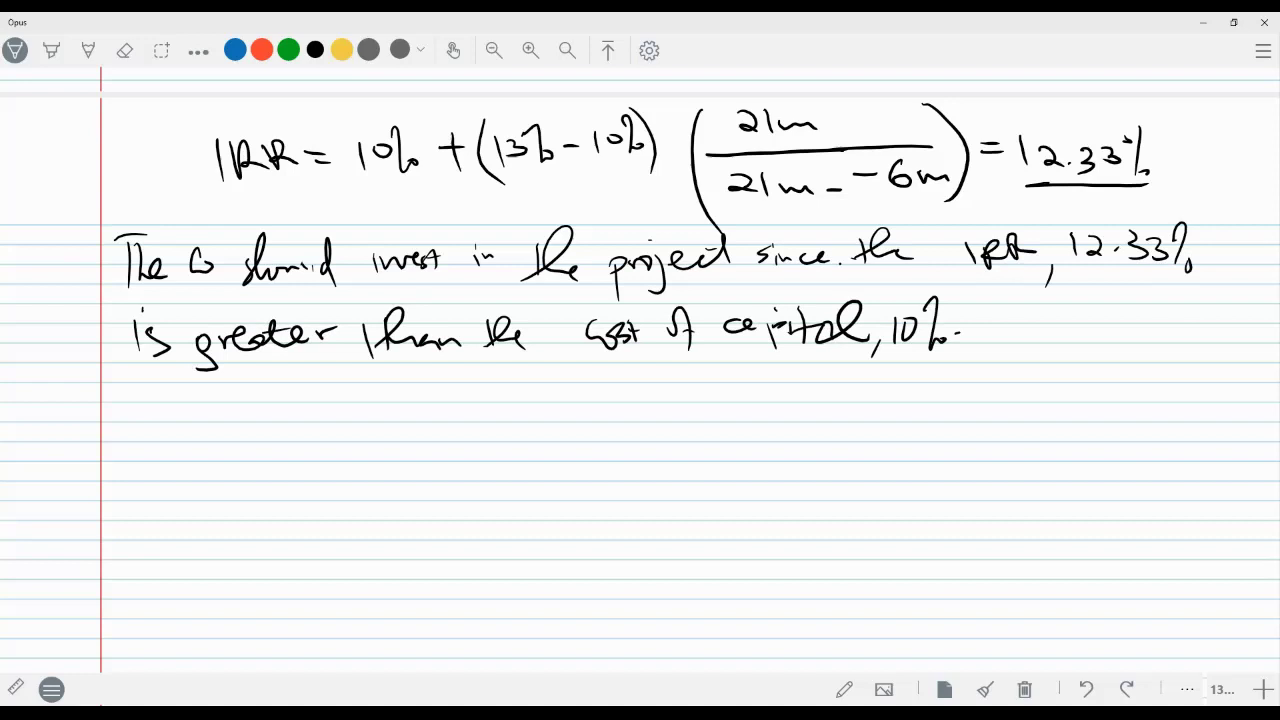
mouse_move(788, 284)
mouse_down()
mouse_move(734, 278)
mouse_move(792, 222)
mouse_up()
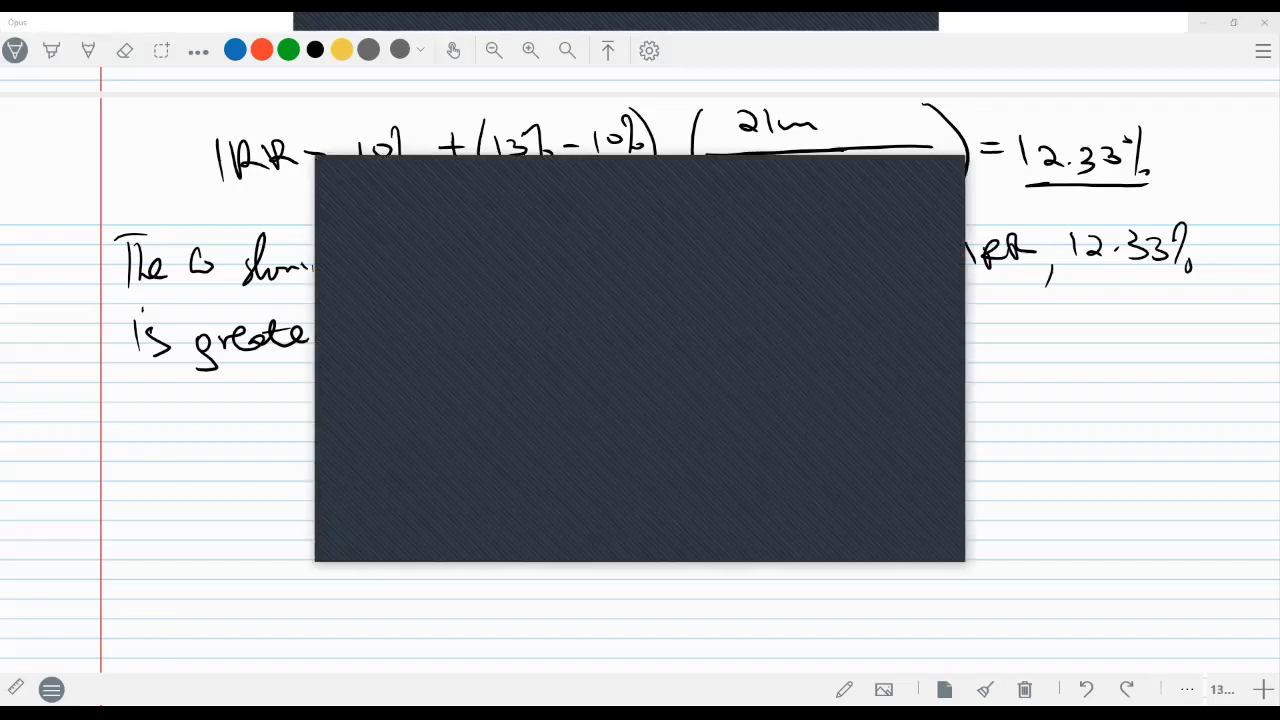
Switch to the Word question bank, search for "bqk" and read the BQK Co question through to its requirements.
key(alt+Tab)
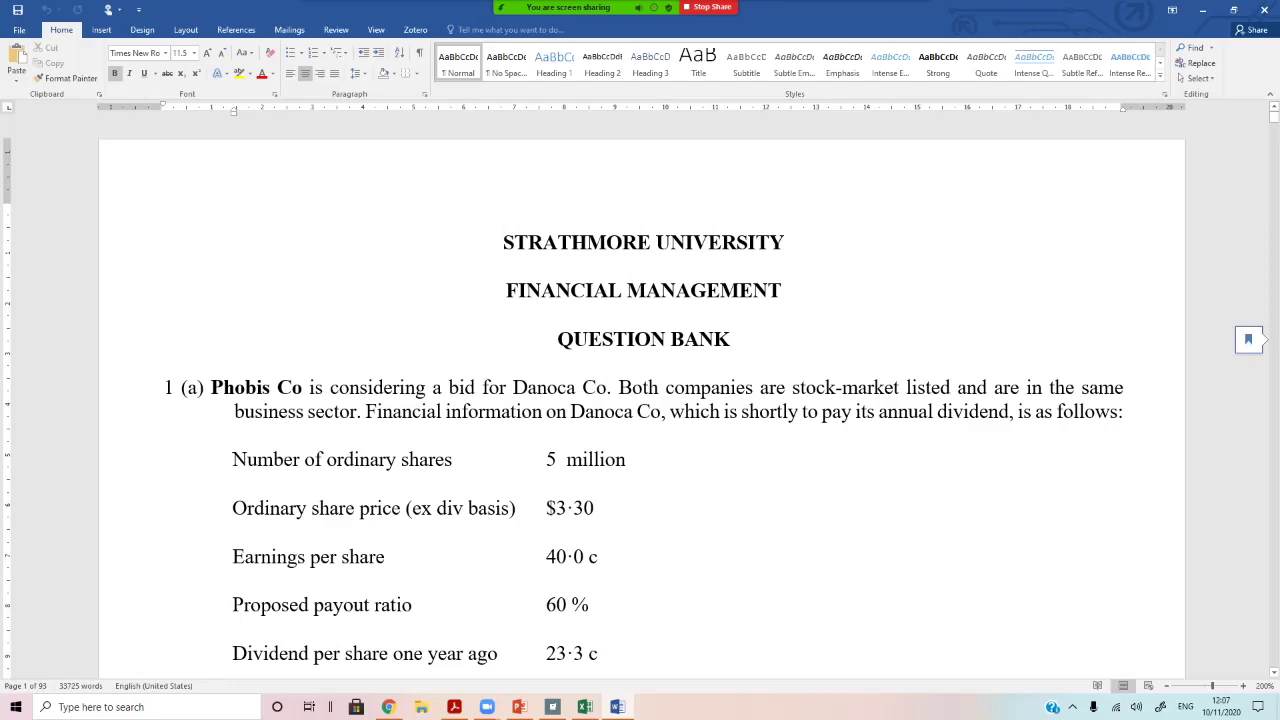
click(624, 411)
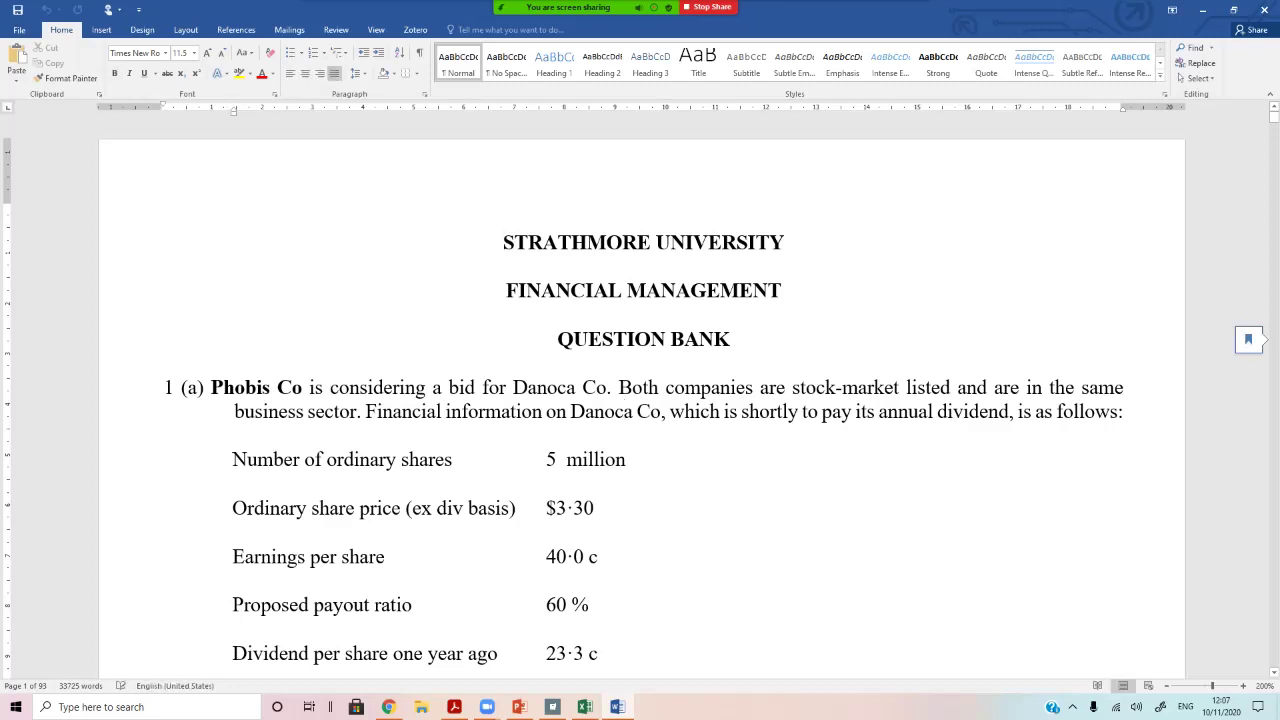
key(ctrl+f)
text(bqk)
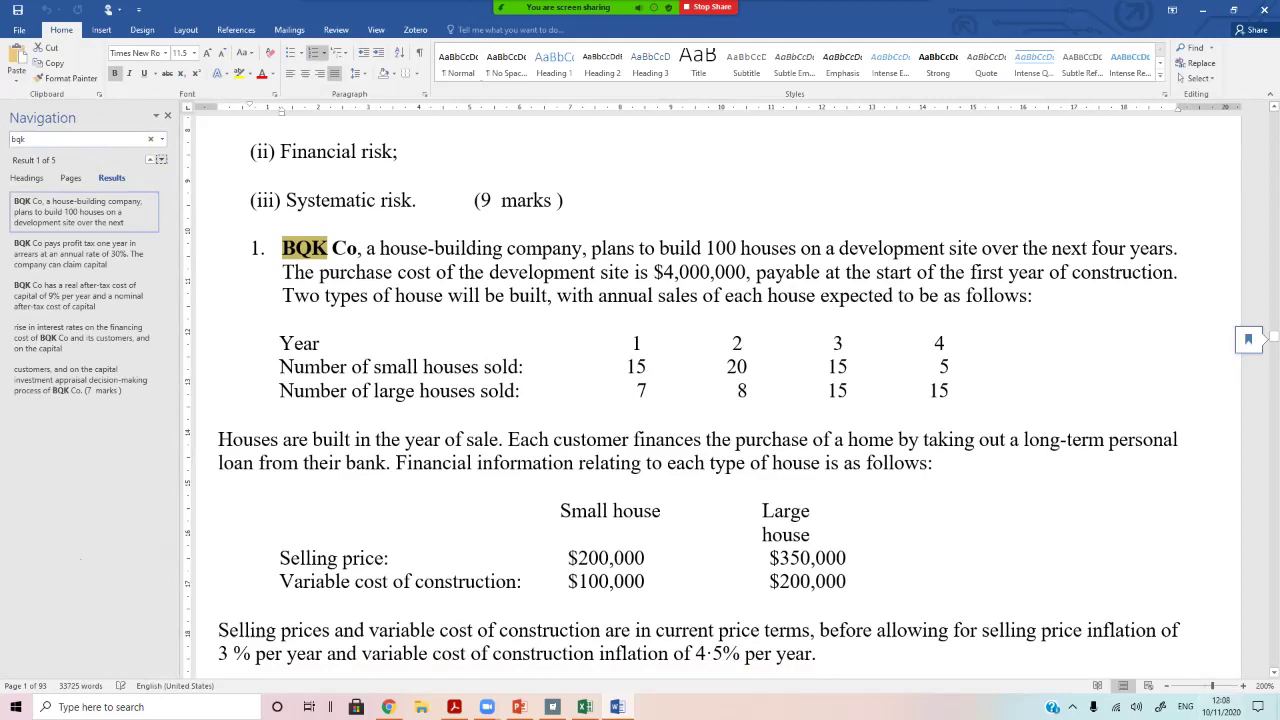
ctrl+scroll(640, 400, down, 6)
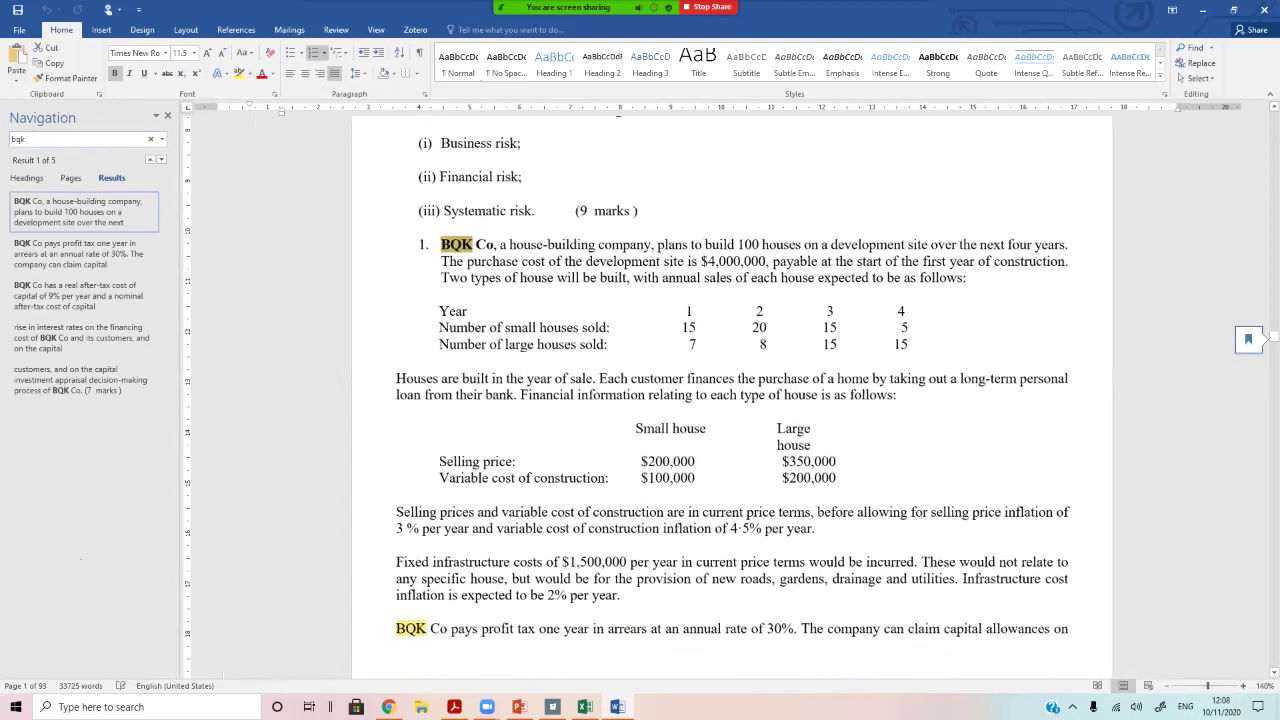
scroll(732, 400, down, 8)
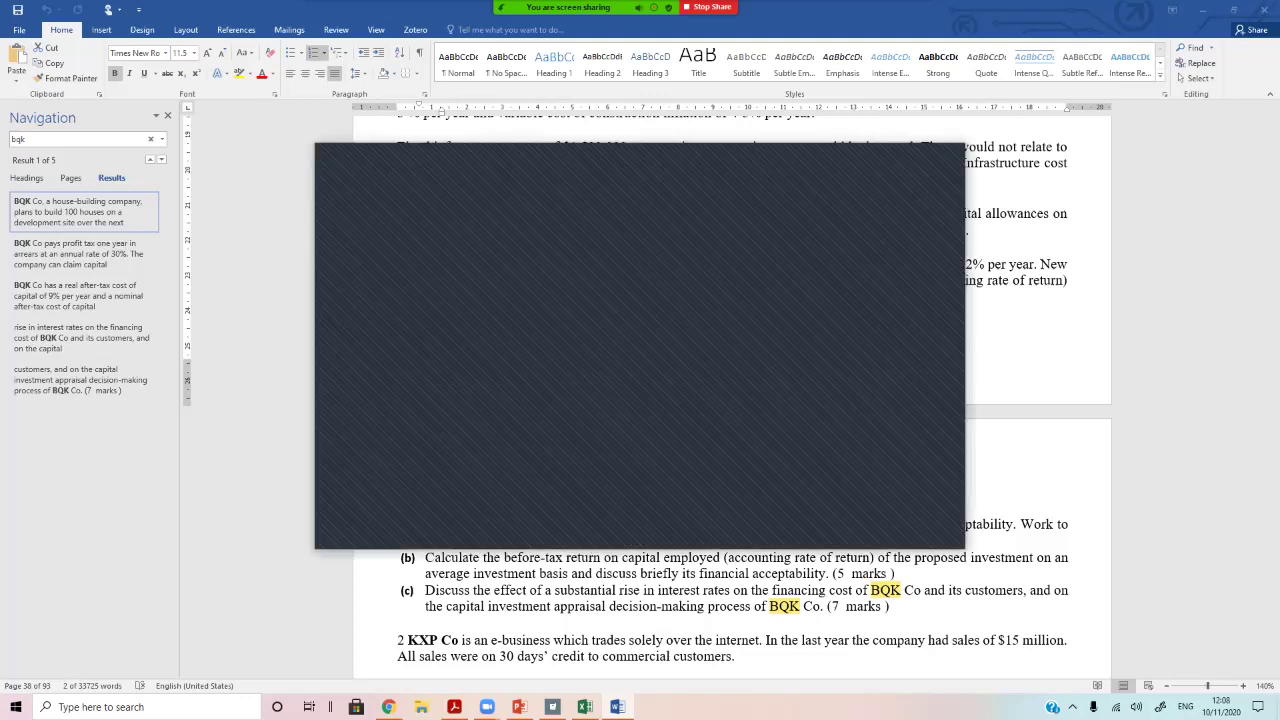
Switch to the BQK Excel workbook and examine the solution's cash flow row and the NPV formula in B27.
key(alt+Tab)
click(532, 575)
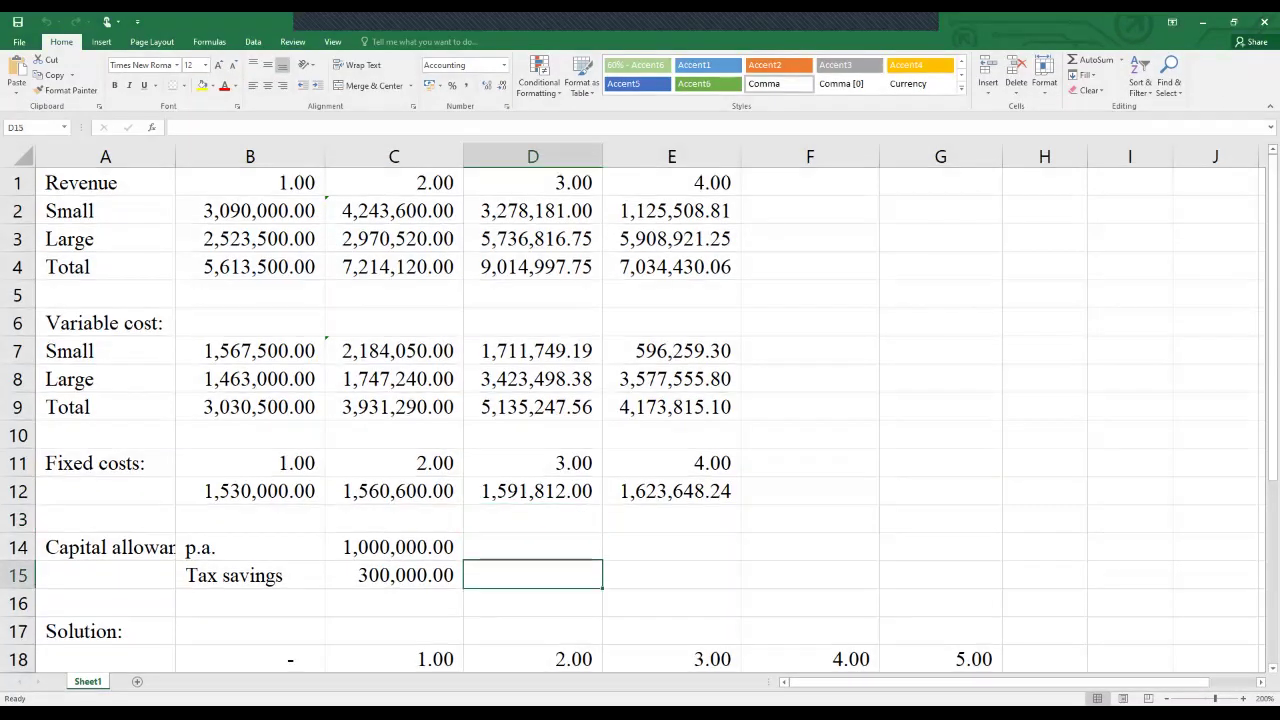
scroll(640, 410, down, 4)
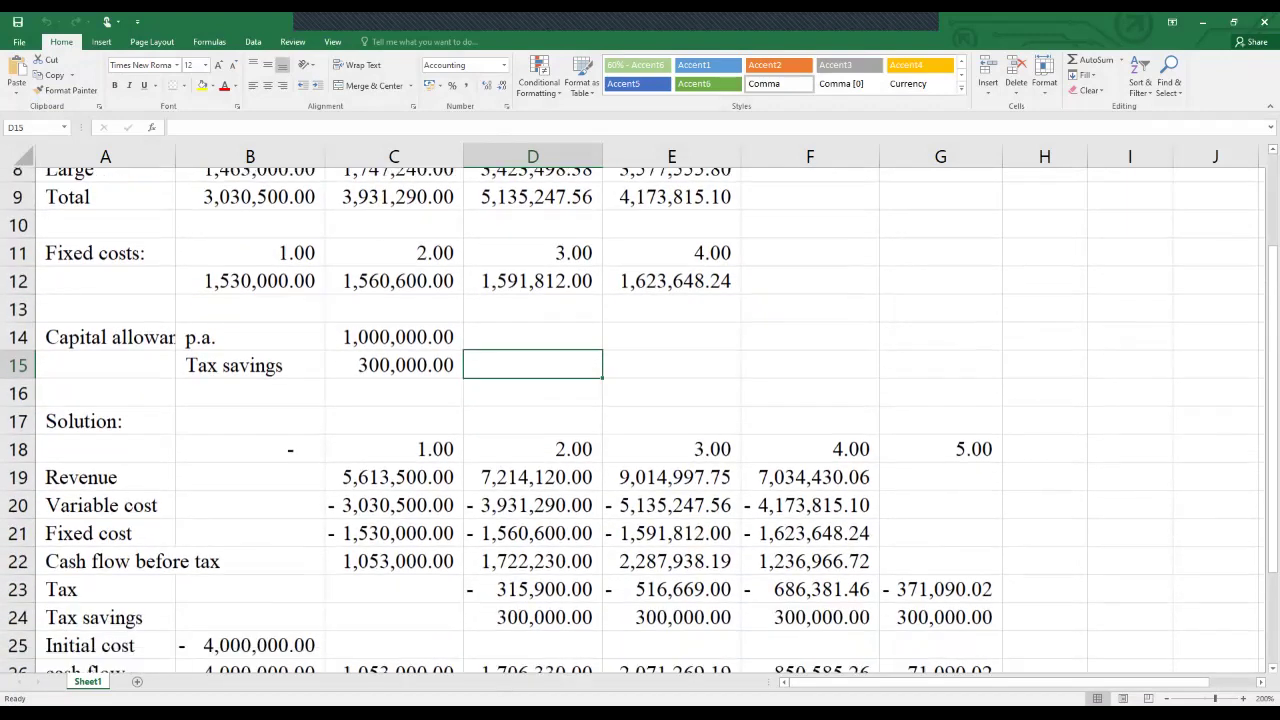
scroll(640, 410, down, 1)
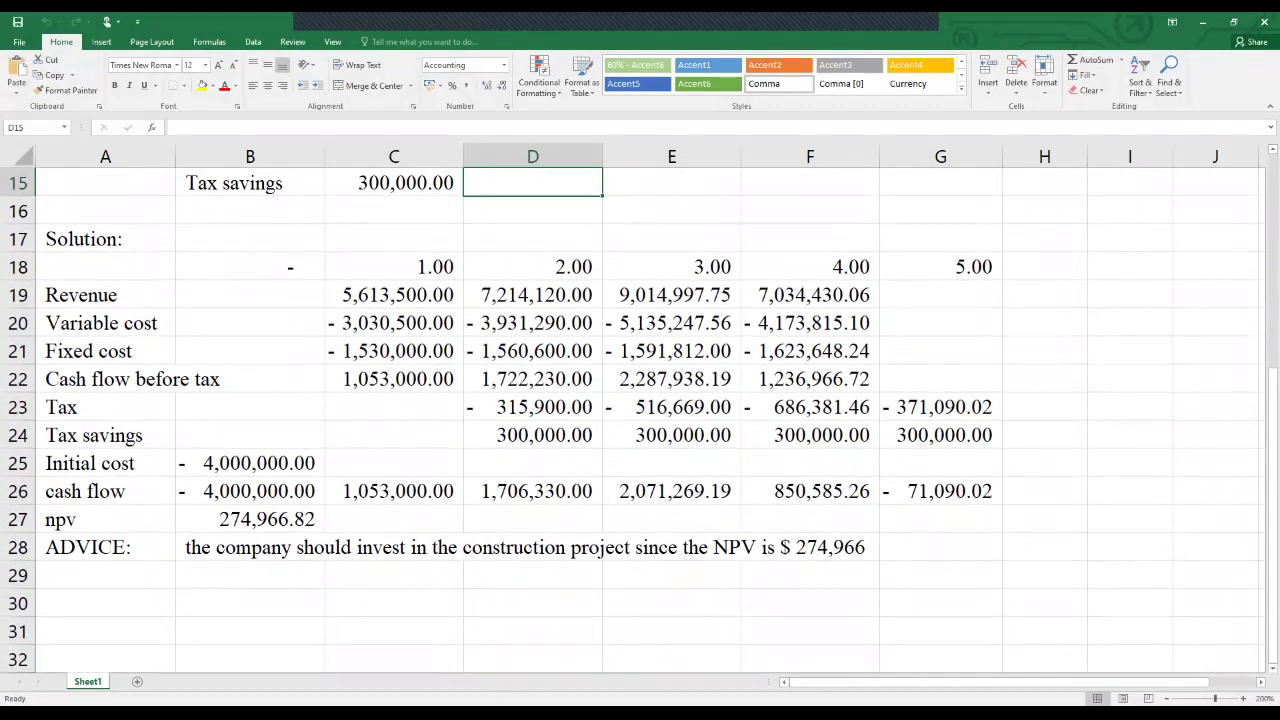
click(105, 491)
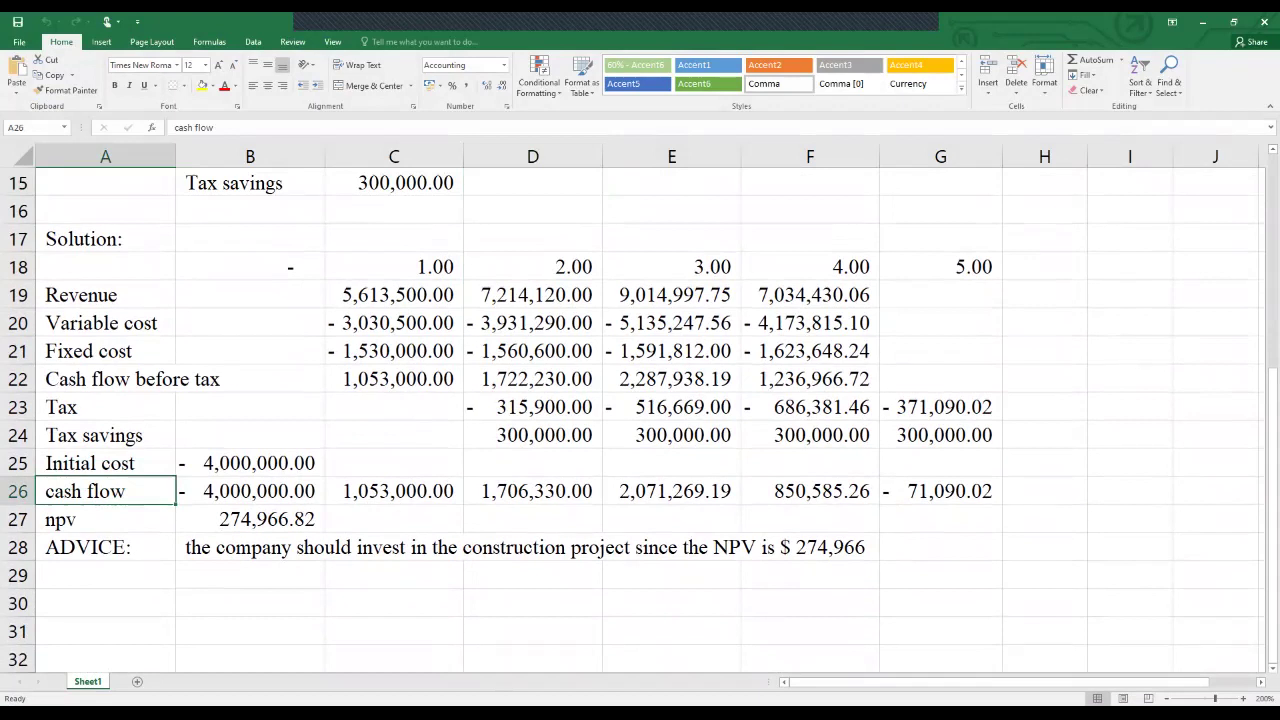
click(250, 519)
click(250, 575)
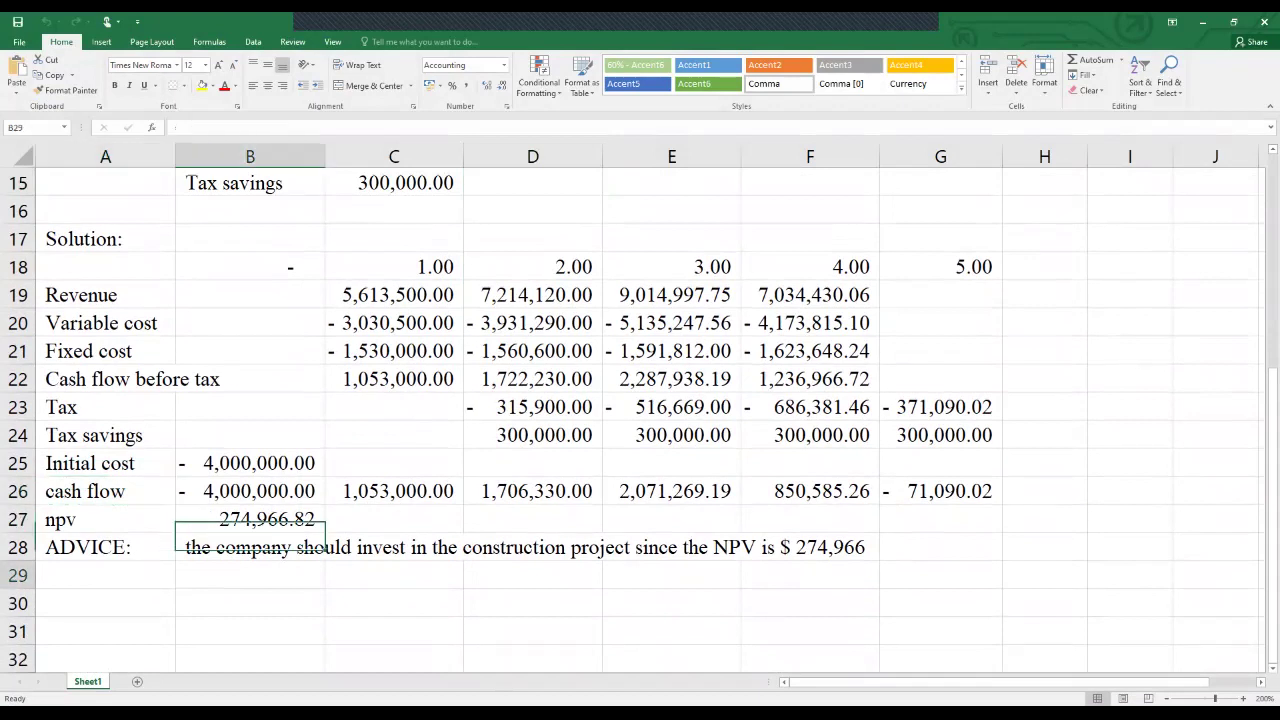
click(250, 519)
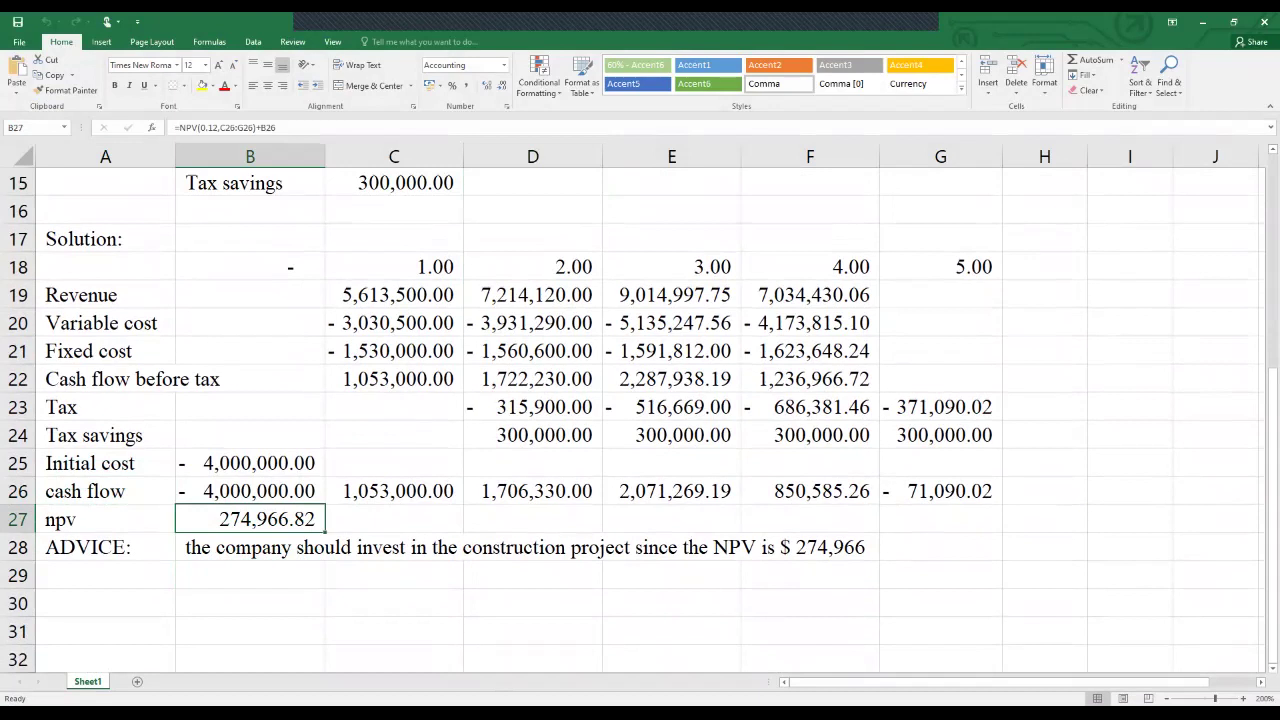
Copy the cash flow row A26:G26 and paste it as values into row 30, starting at A30.
click(105, 491)
drag(250, 495, 940, 495)
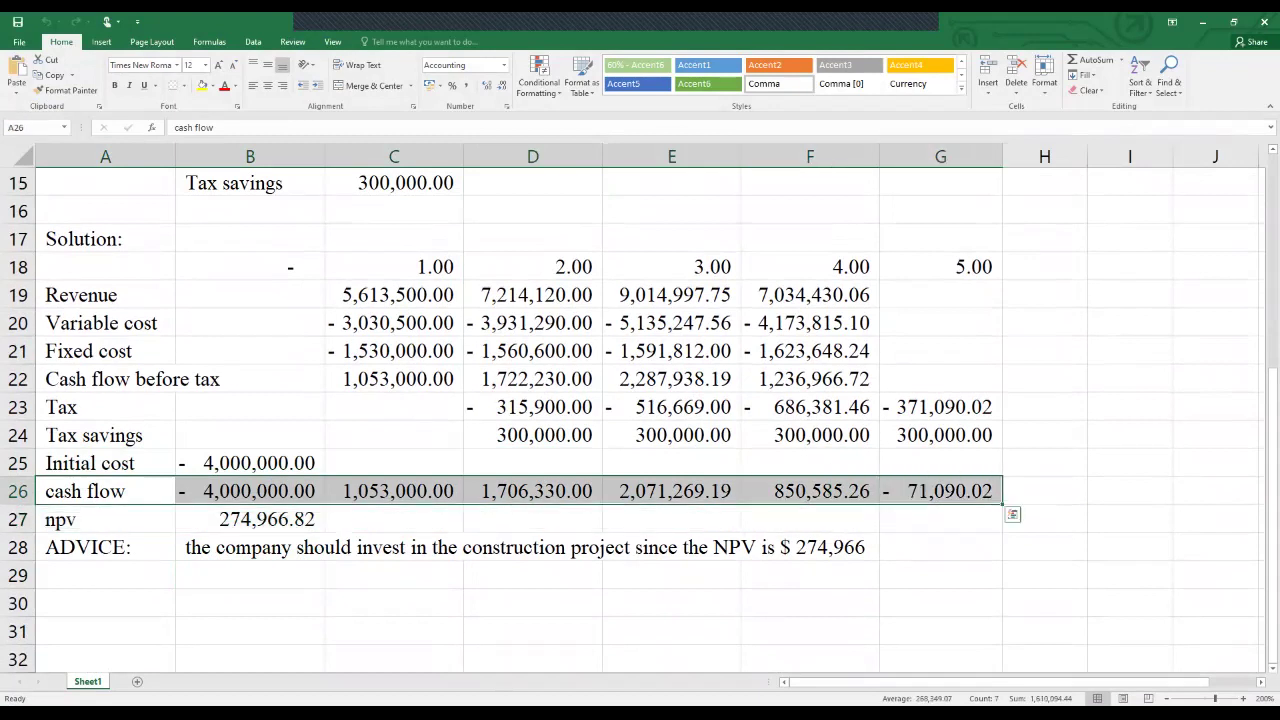
key(ctrl+c)
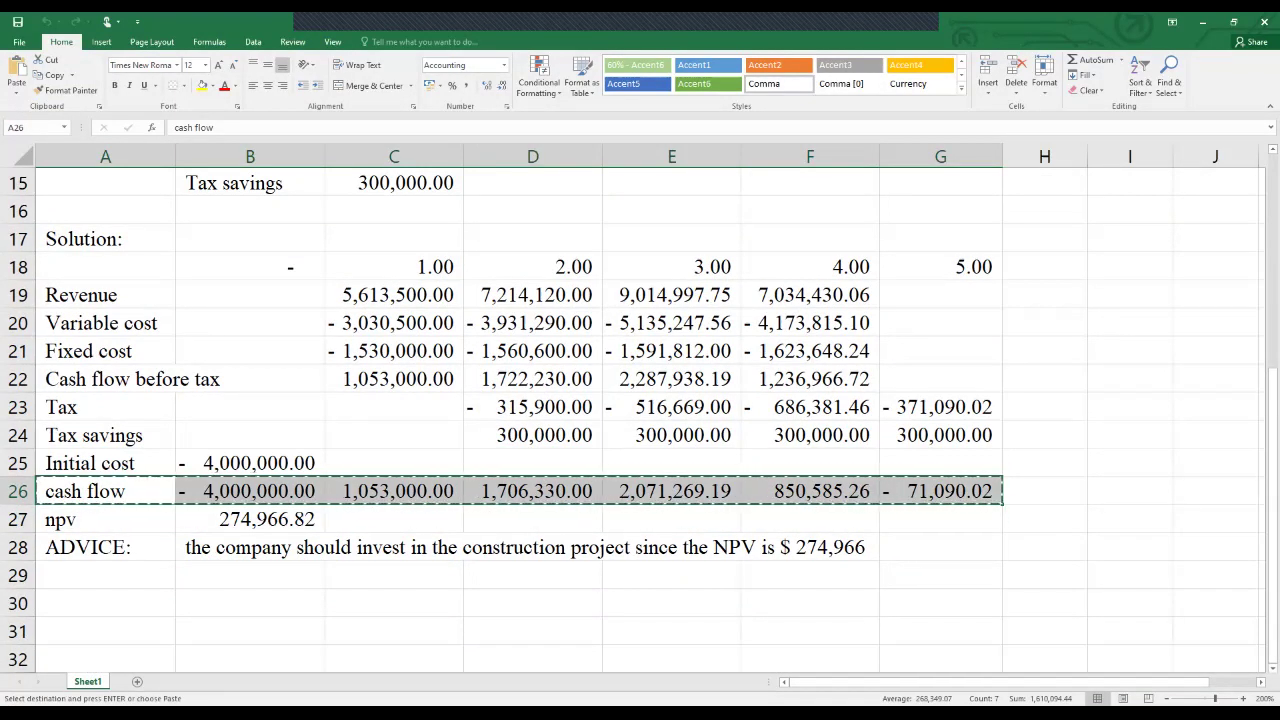
click(105, 603)
drag(570, 547, 105, 603)
key(ctrl+v)
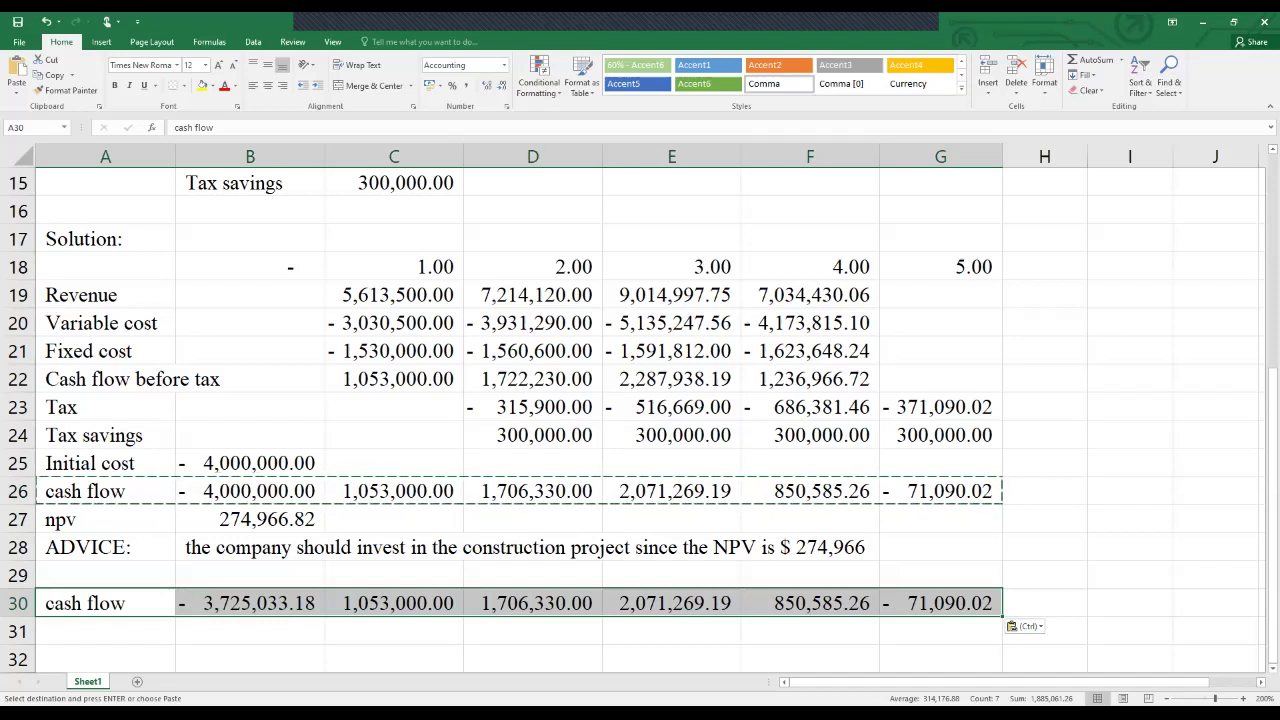
key(v)
click(532, 630)
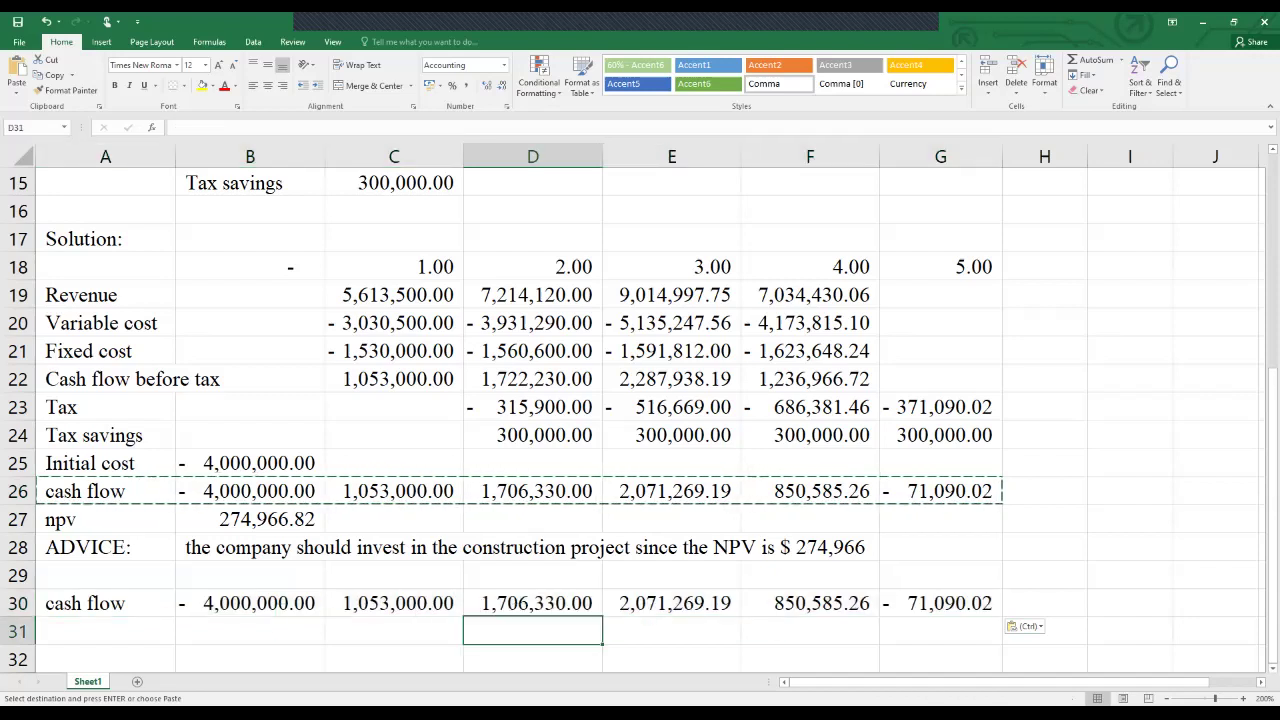
Enter the heading "NPV at 16%:" in cell A29, above the copied cash flow row.
click(105, 575)
text(NOV)
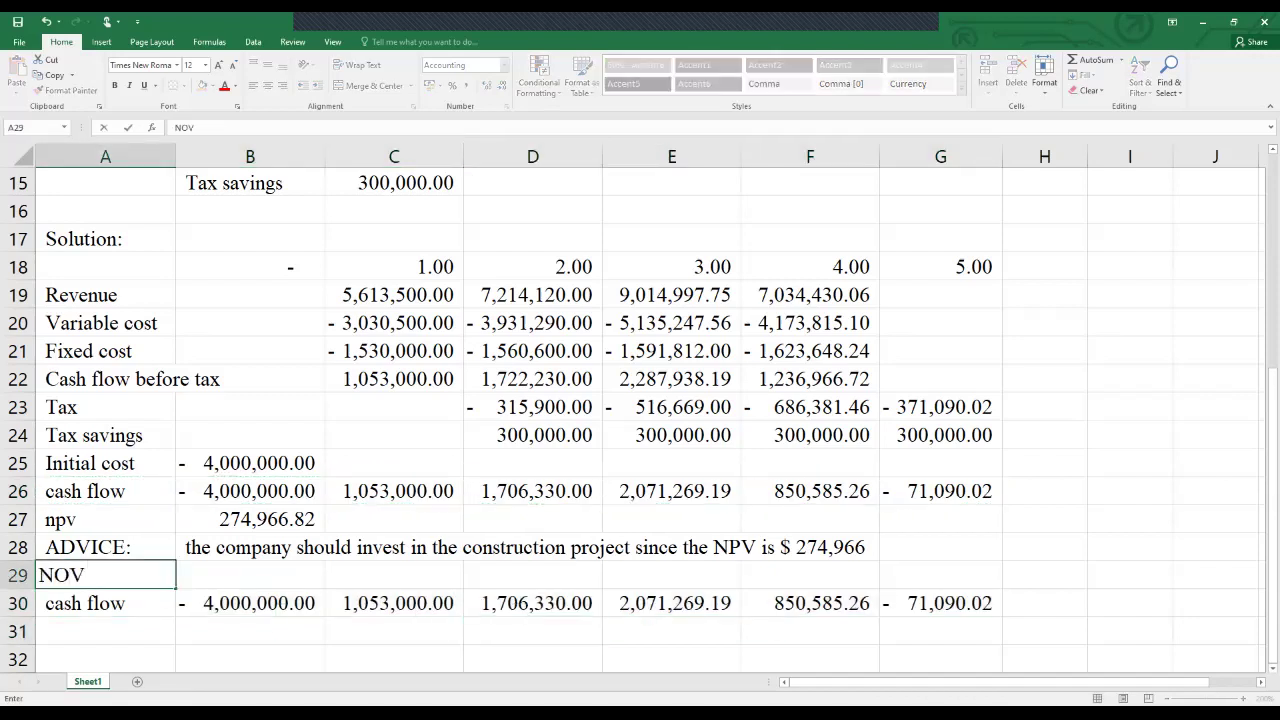
key(BackSpace)
key(BackSpace)
text(PV at 16%:)
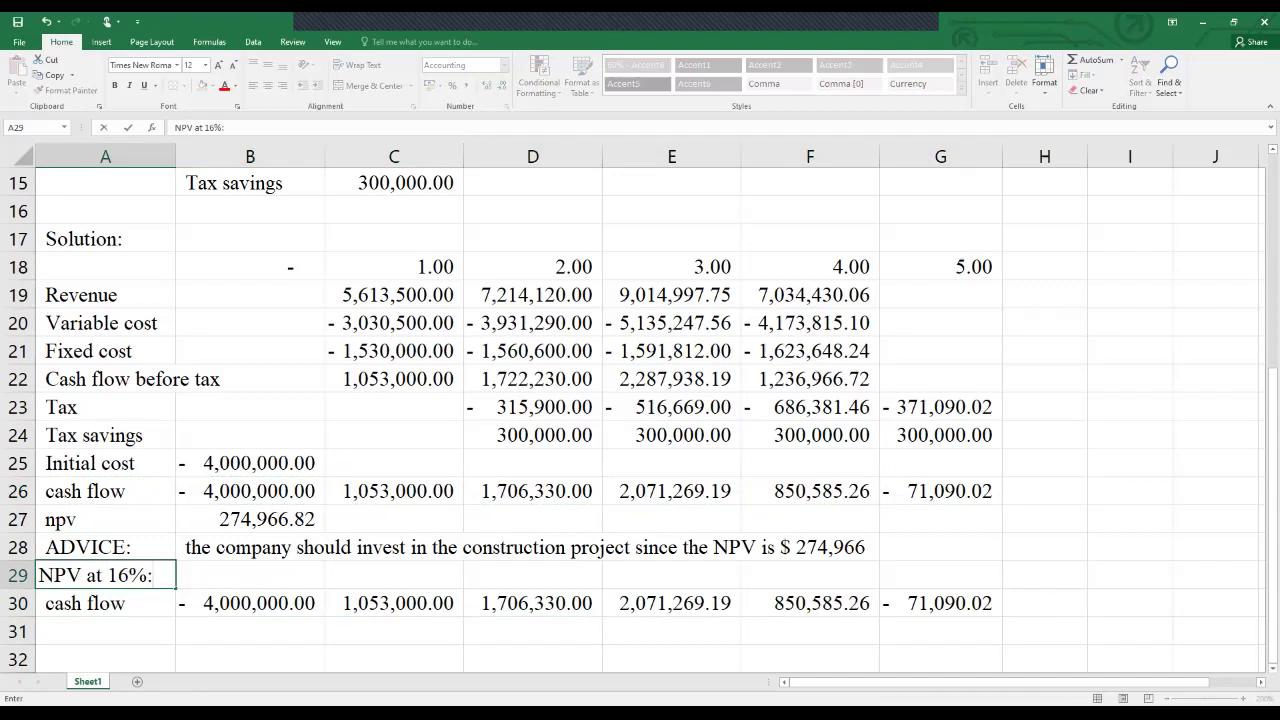
Label A31 "npv" and calculate the NPV at 16% in B31 with =npv(0.16,C30:G30)+B30.
click(105, 631)
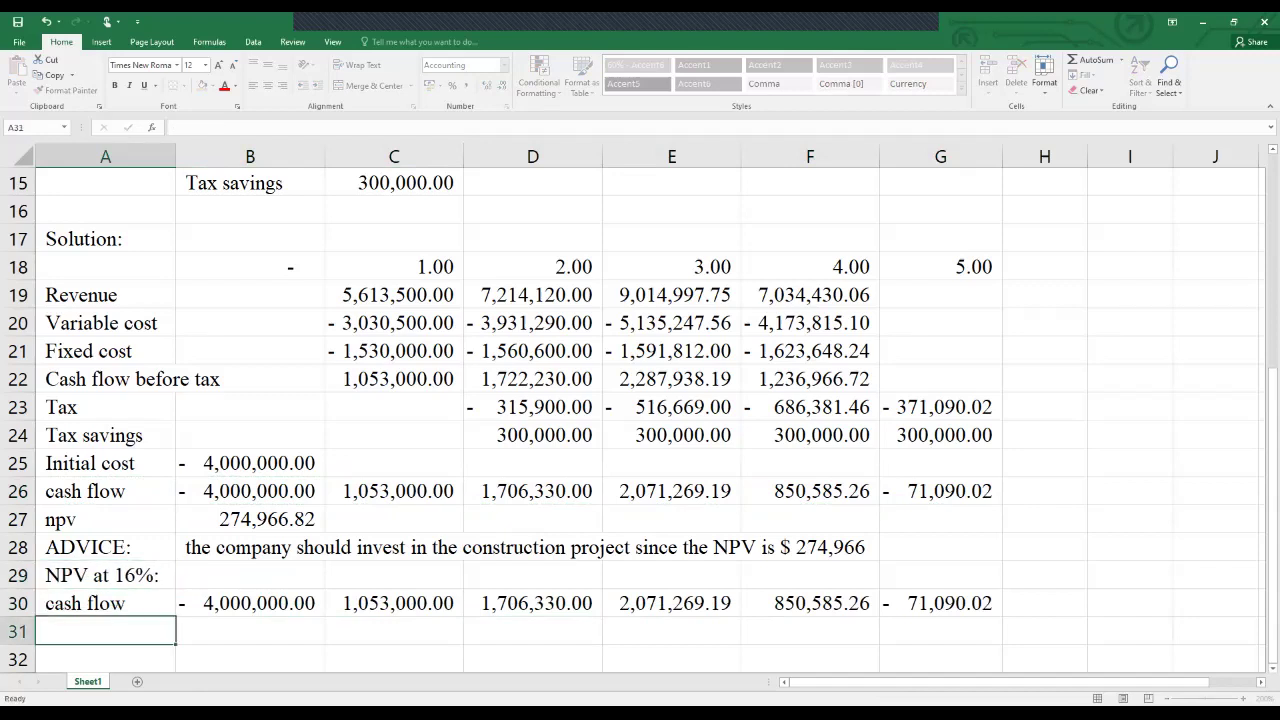
text(npv)
key(Tab)
text(=)
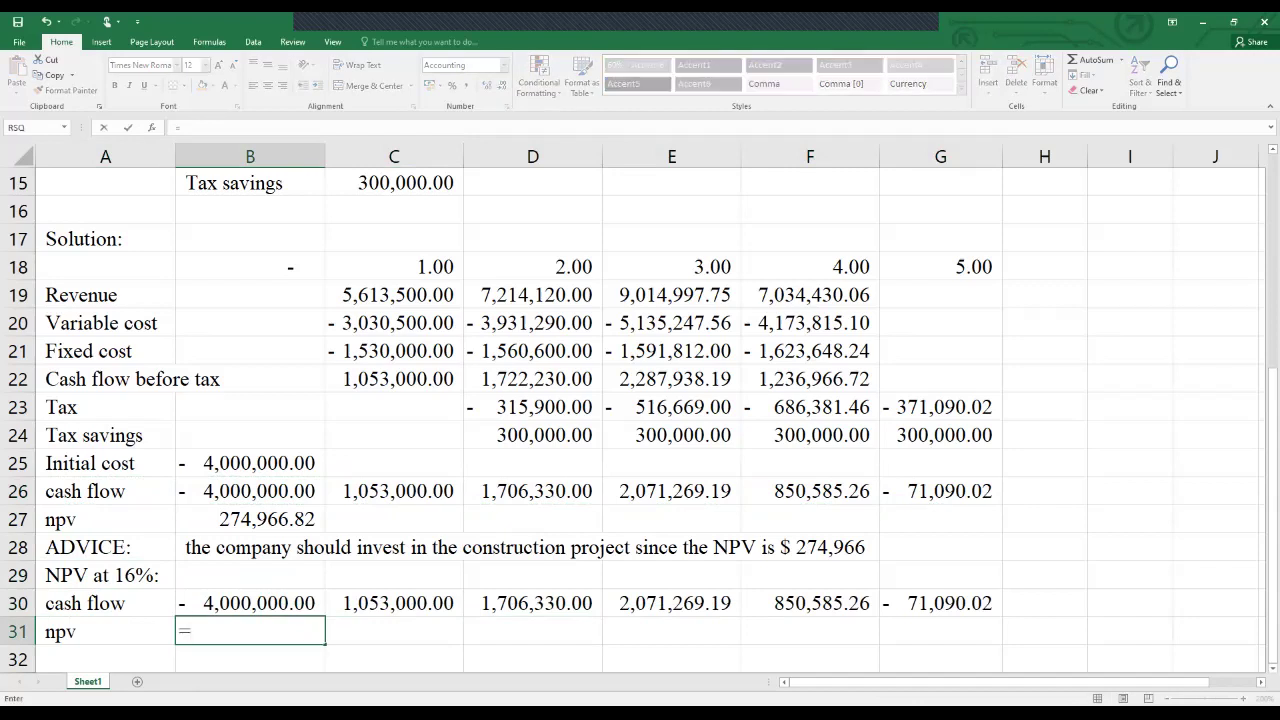
text(npv()
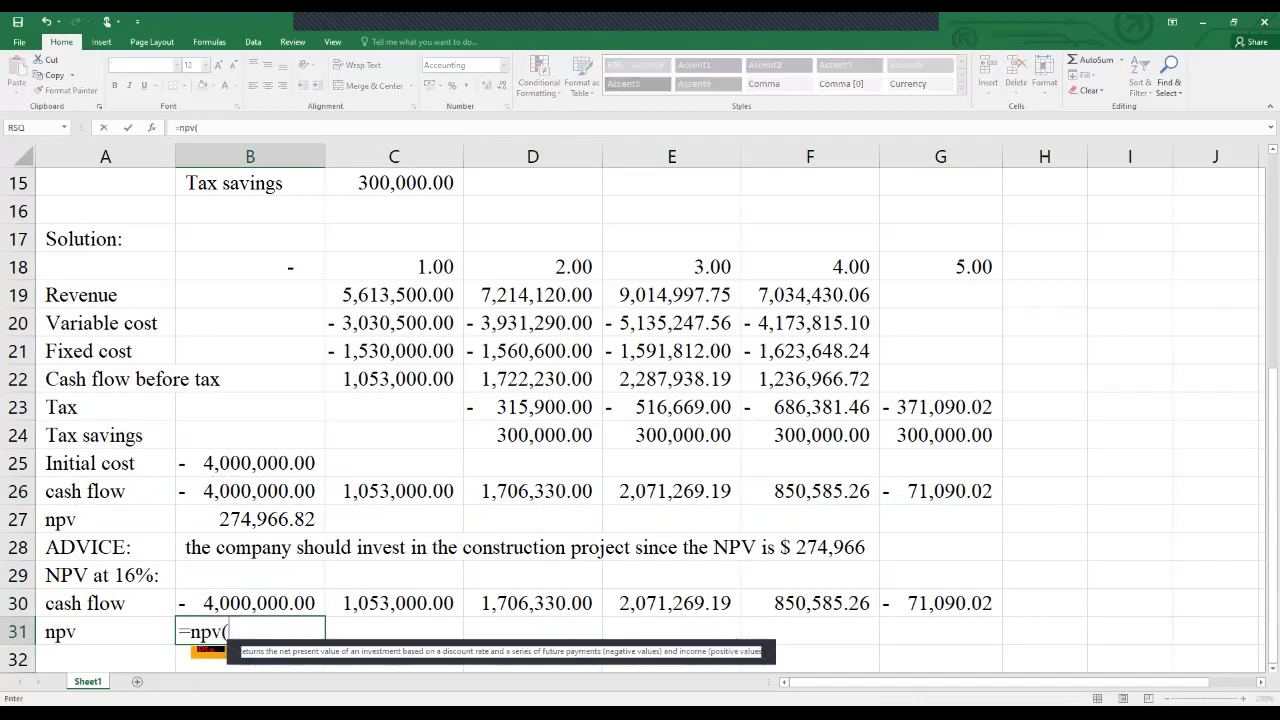
text(0.1)
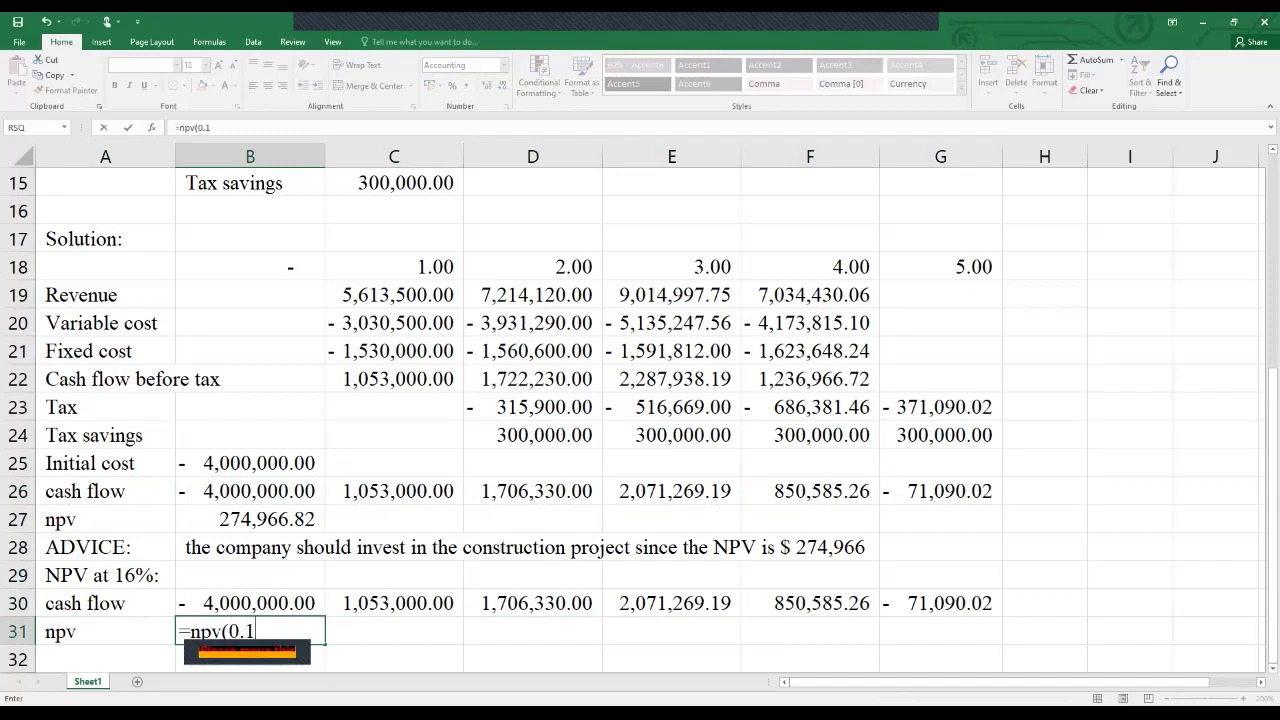
text(6,)
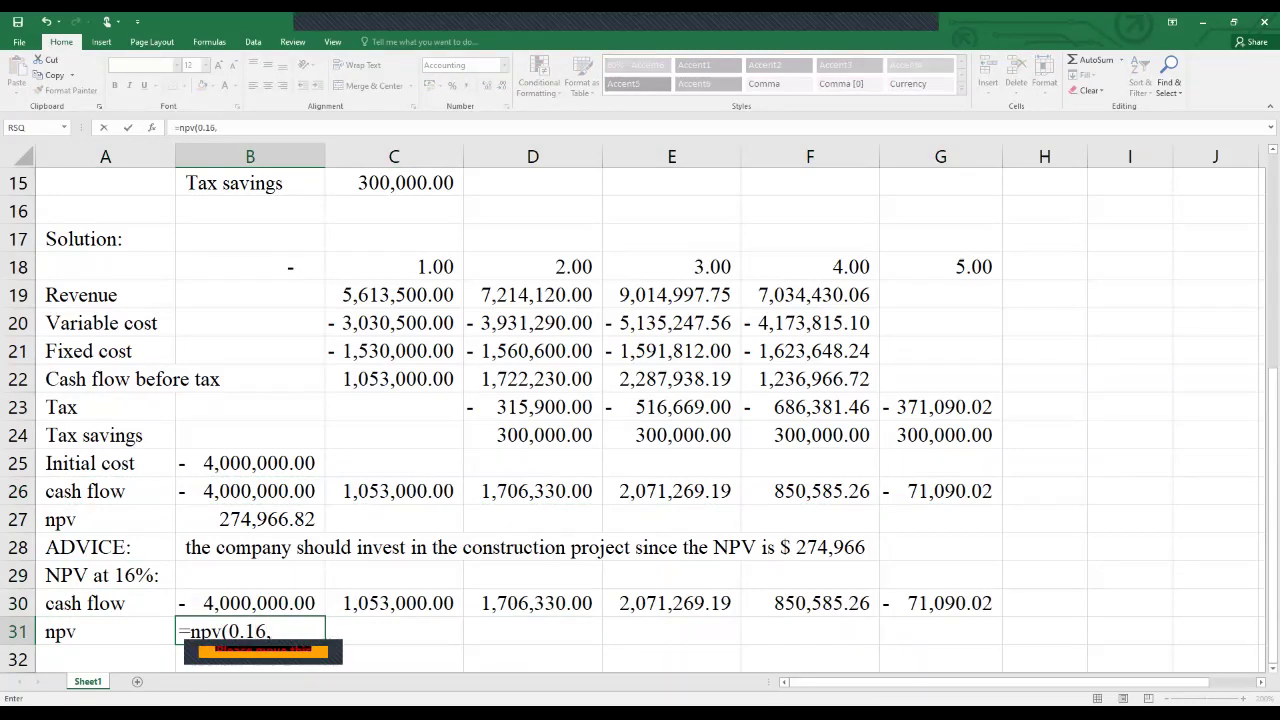
drag(394, 603, 532, 603)
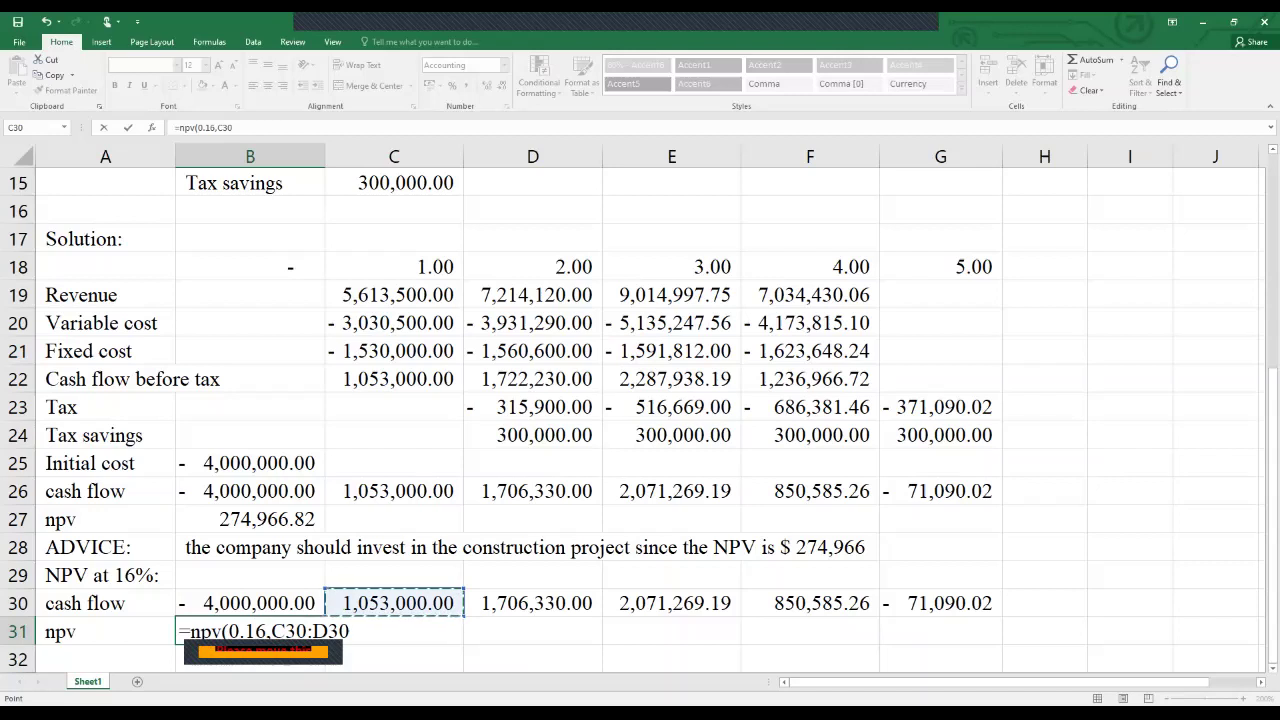
drag(532, 603, 940, 603)
text()+)
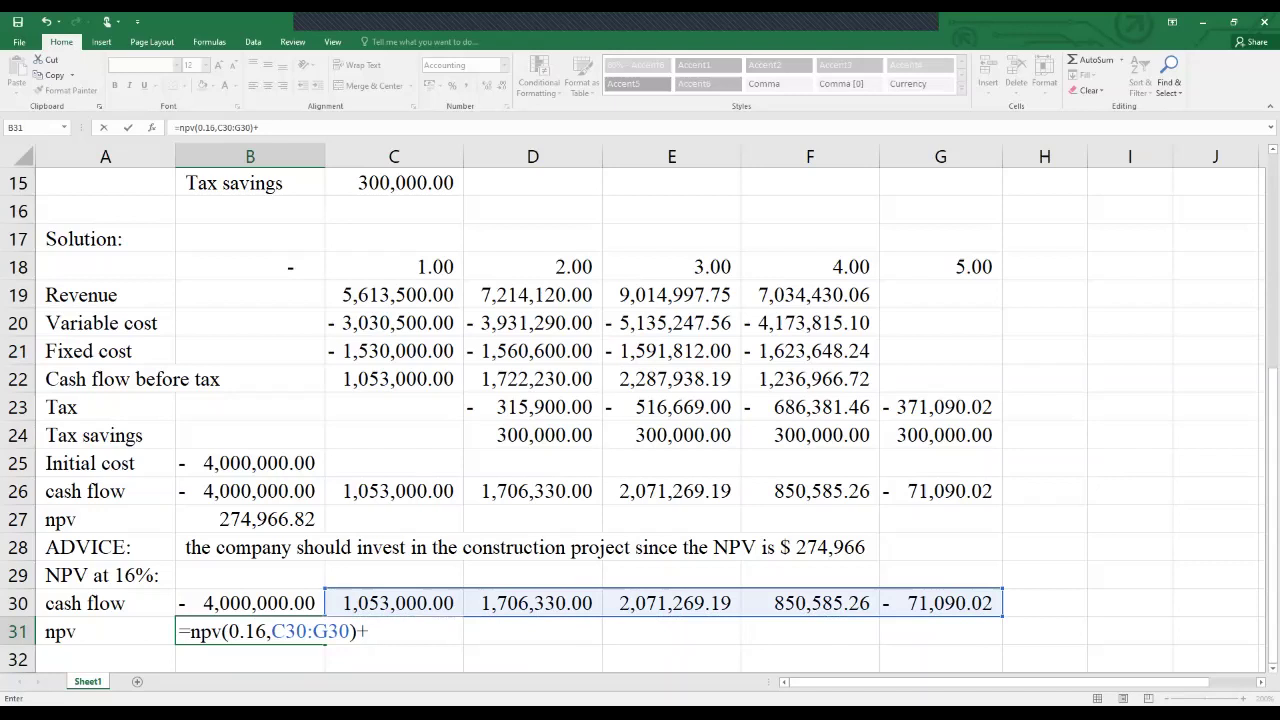
key(Up)
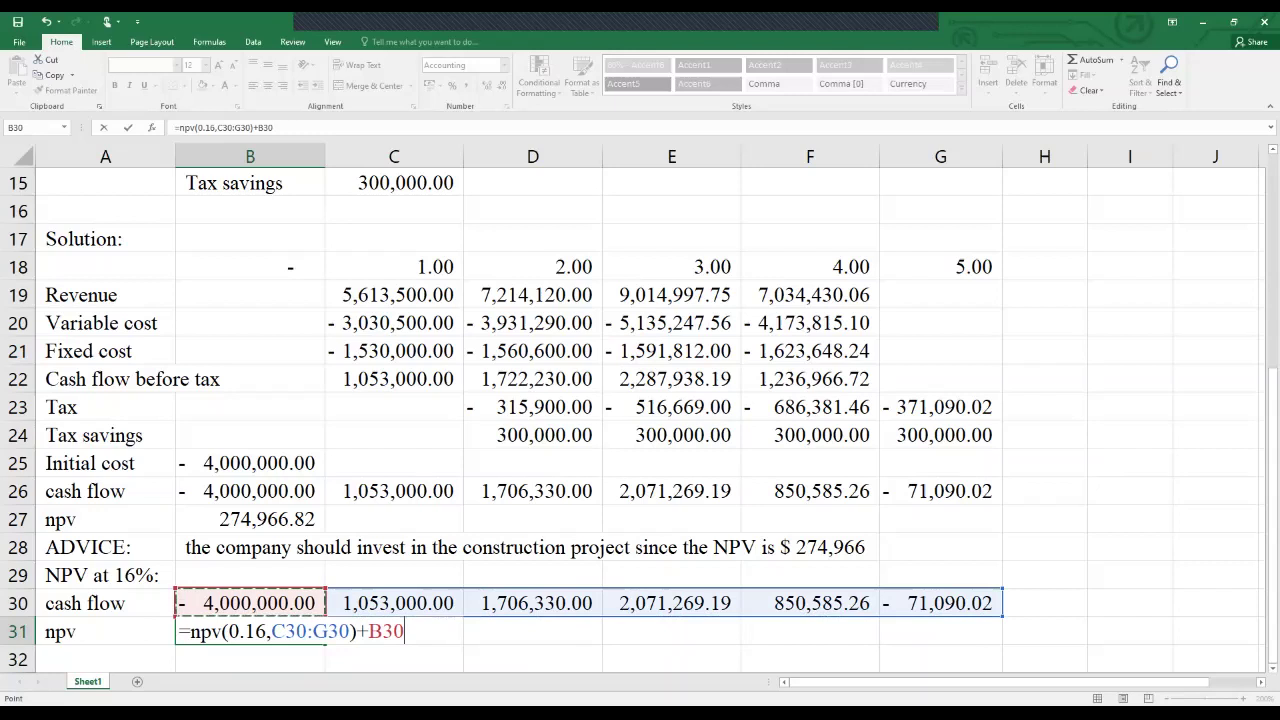
key(Return)
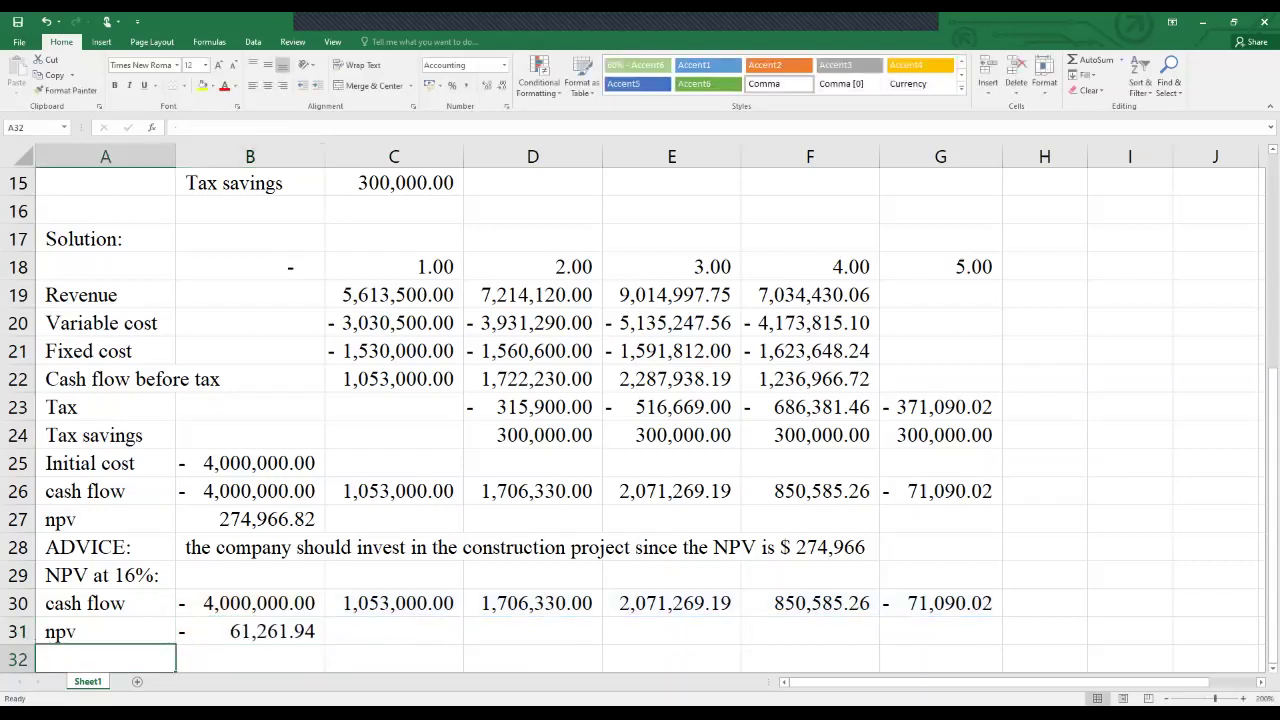
scroll(632, 420, down, 1)
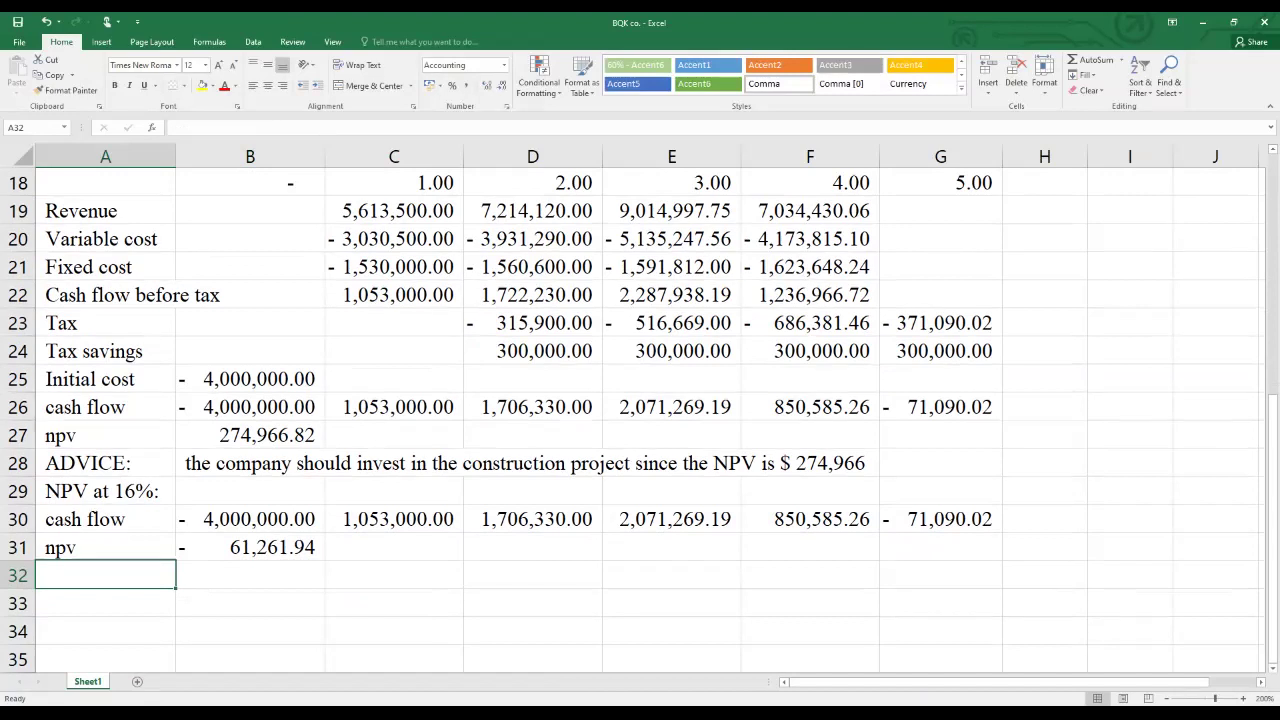
Label cell A33 "irr", leaving a blank row beneath the NPV at 16%.
click(250, 547)
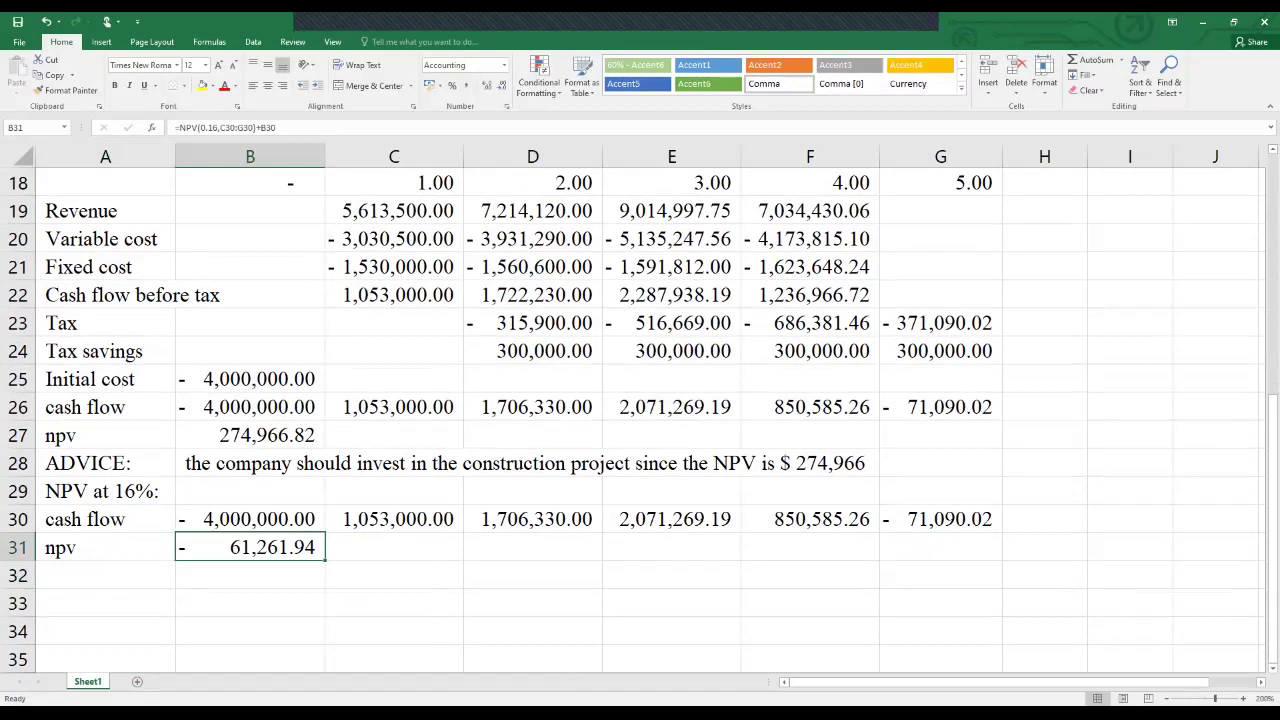
click(105, 603)
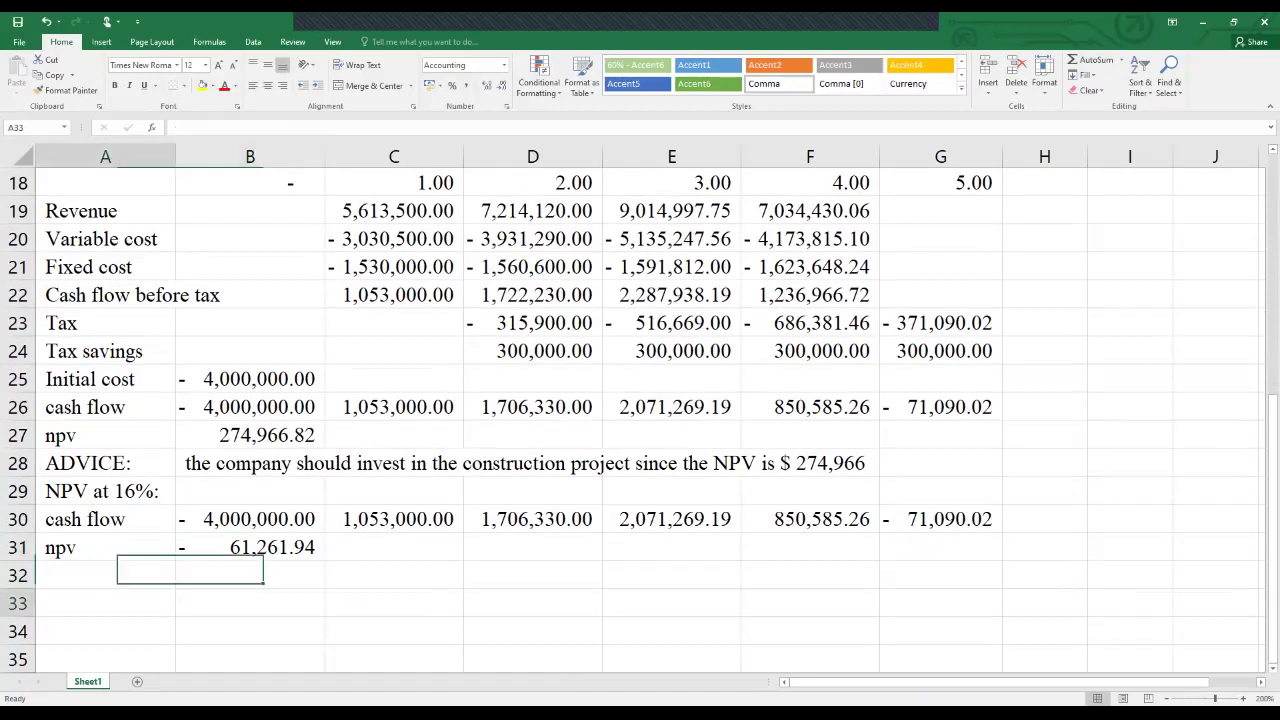
text(irr)
key(Tab)
Calculate the interpolated IRR in B33 with =12%+4%*(B27/(B27-B31)).
text(=12)
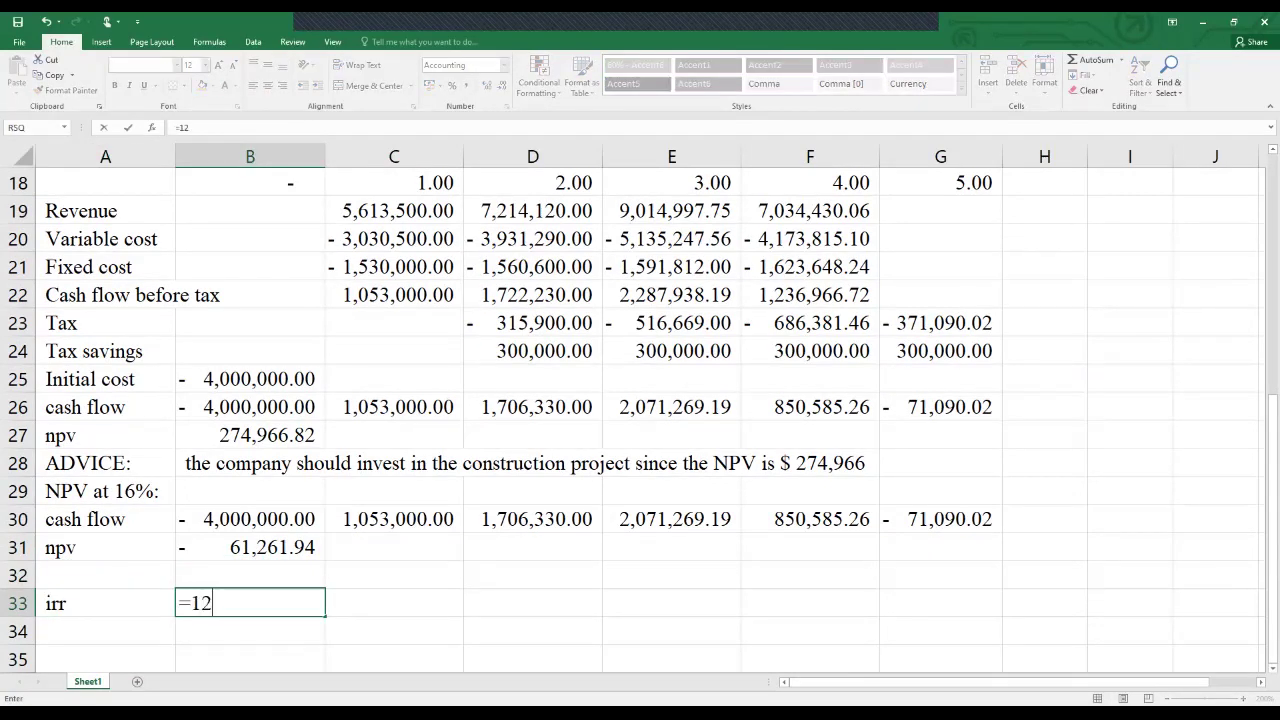
text(5=%+)
key(BackSpace)
key(BackSpace)
key(BackSpace)
key(BackSpace)
text(%+)
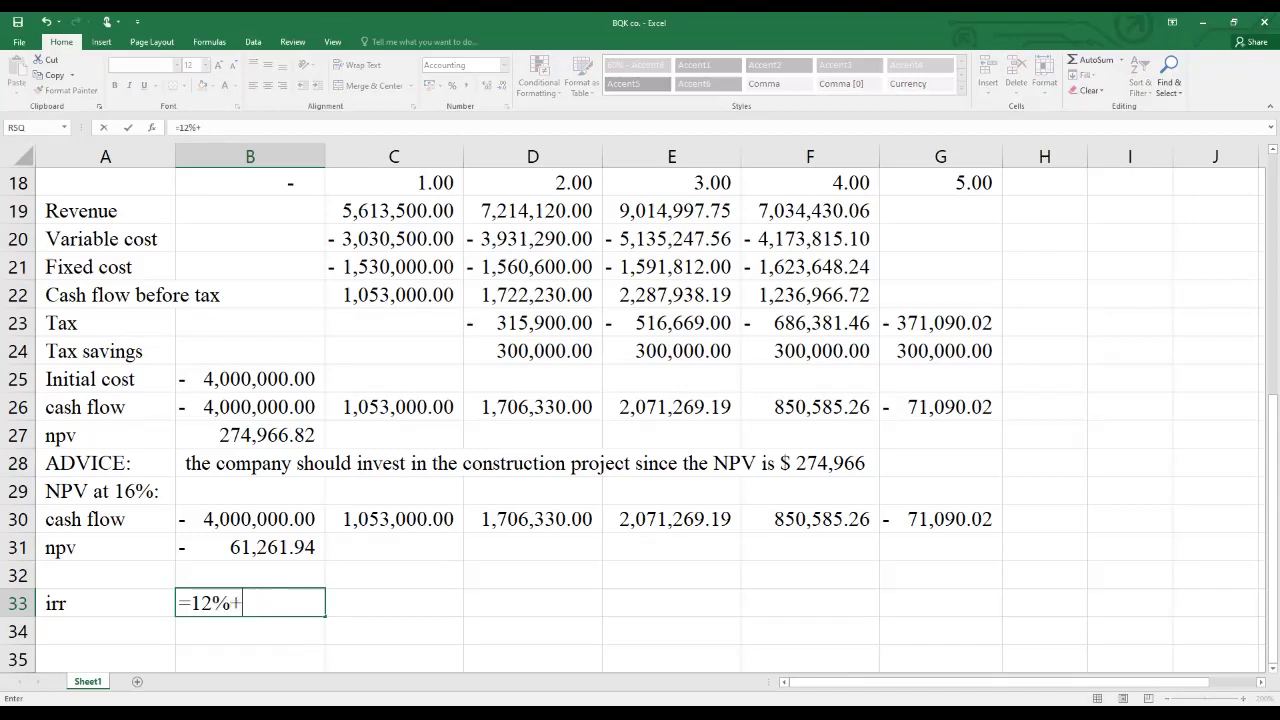
text(()
key(BackSpace)
text(4%*()
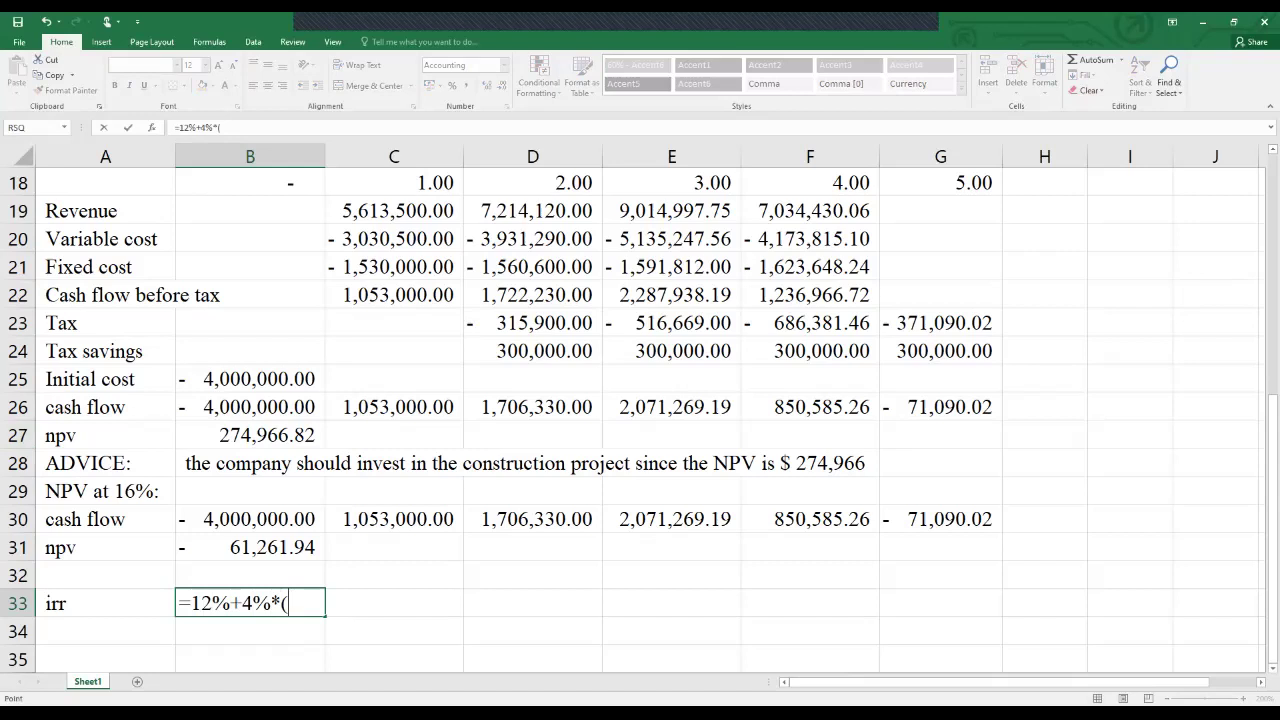
click(250, 434)
text(/()
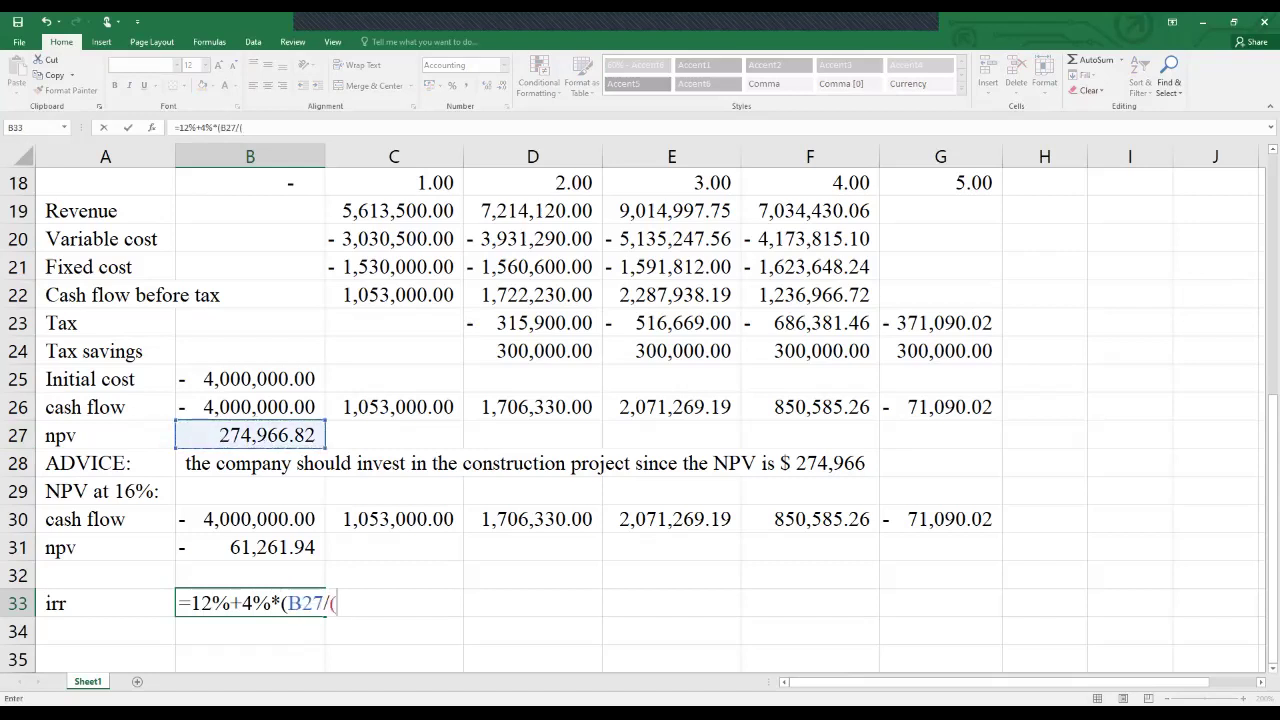
click(250, 435)
text(-)
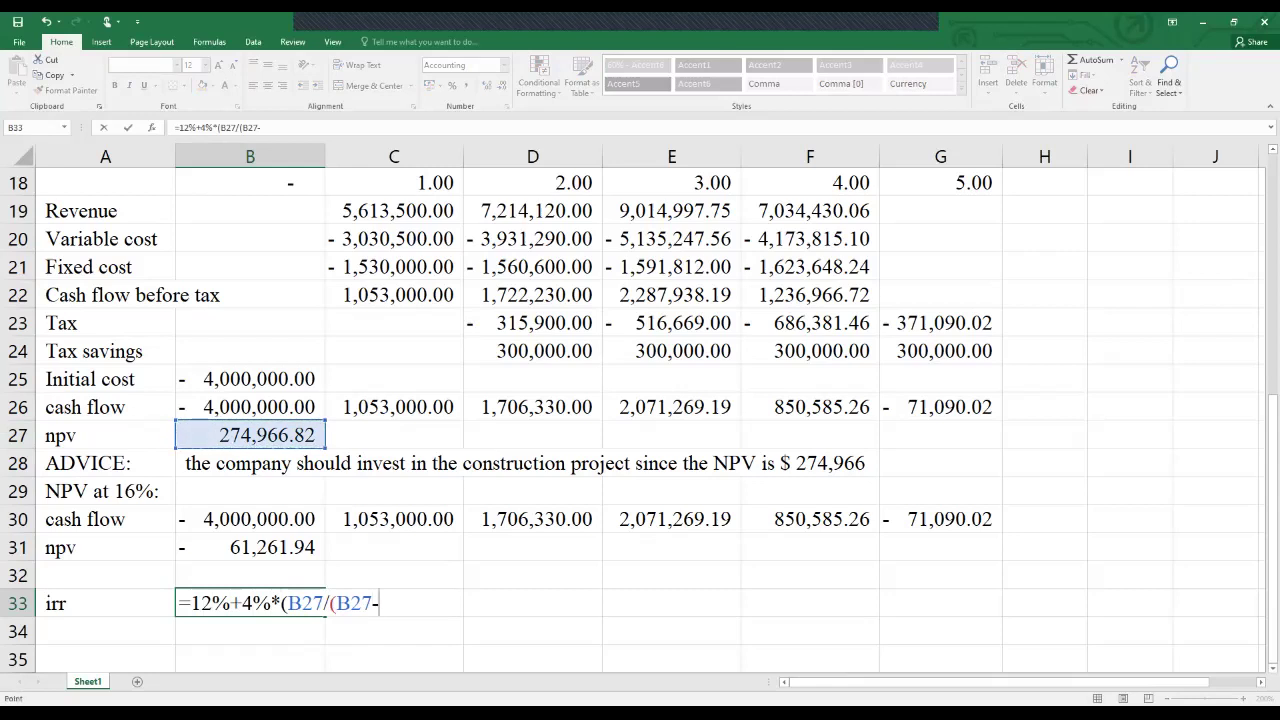
click(250, 547)
text()))
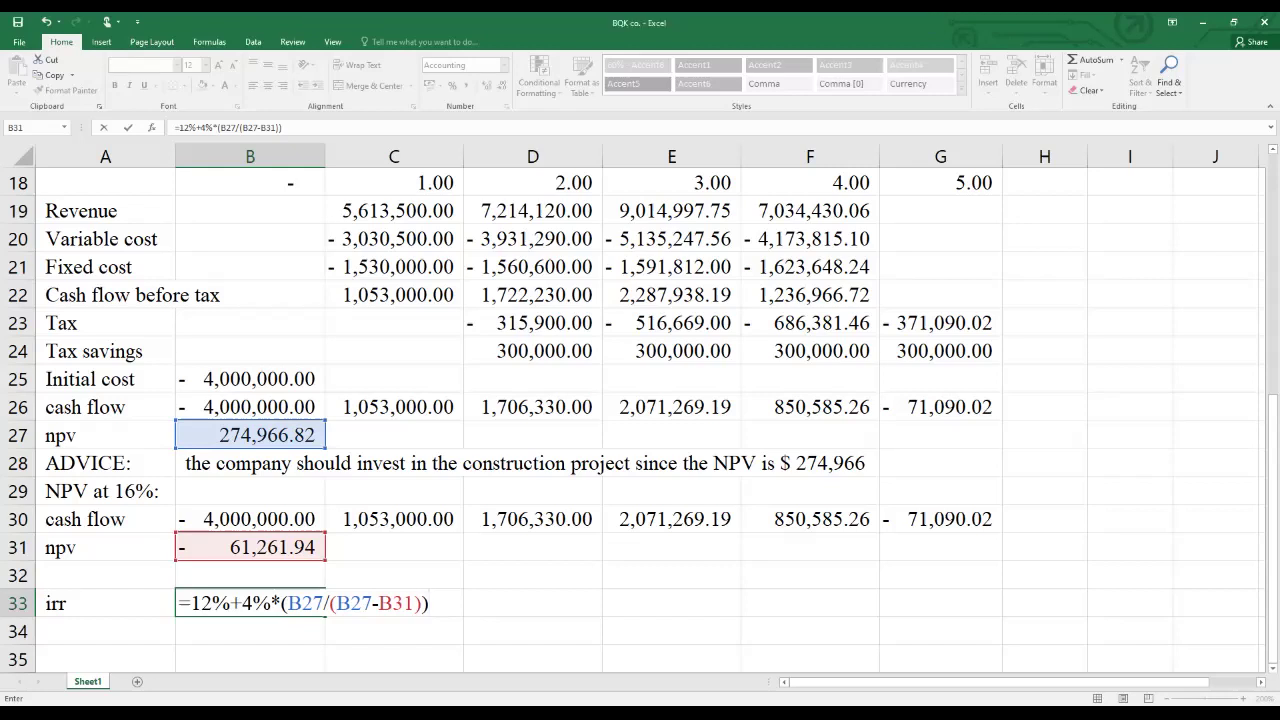
key(Return)
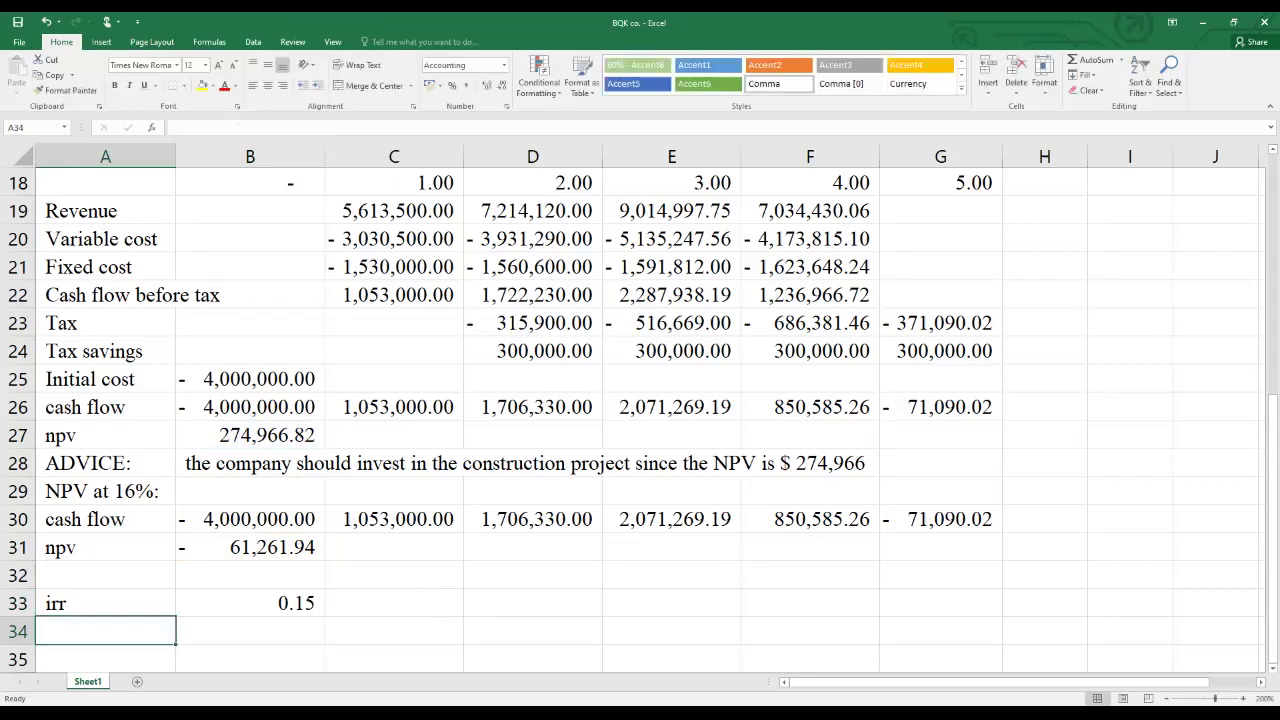
Format the interpolated IRR in B33 as a percentage with two decimal places.
click(250, 603)
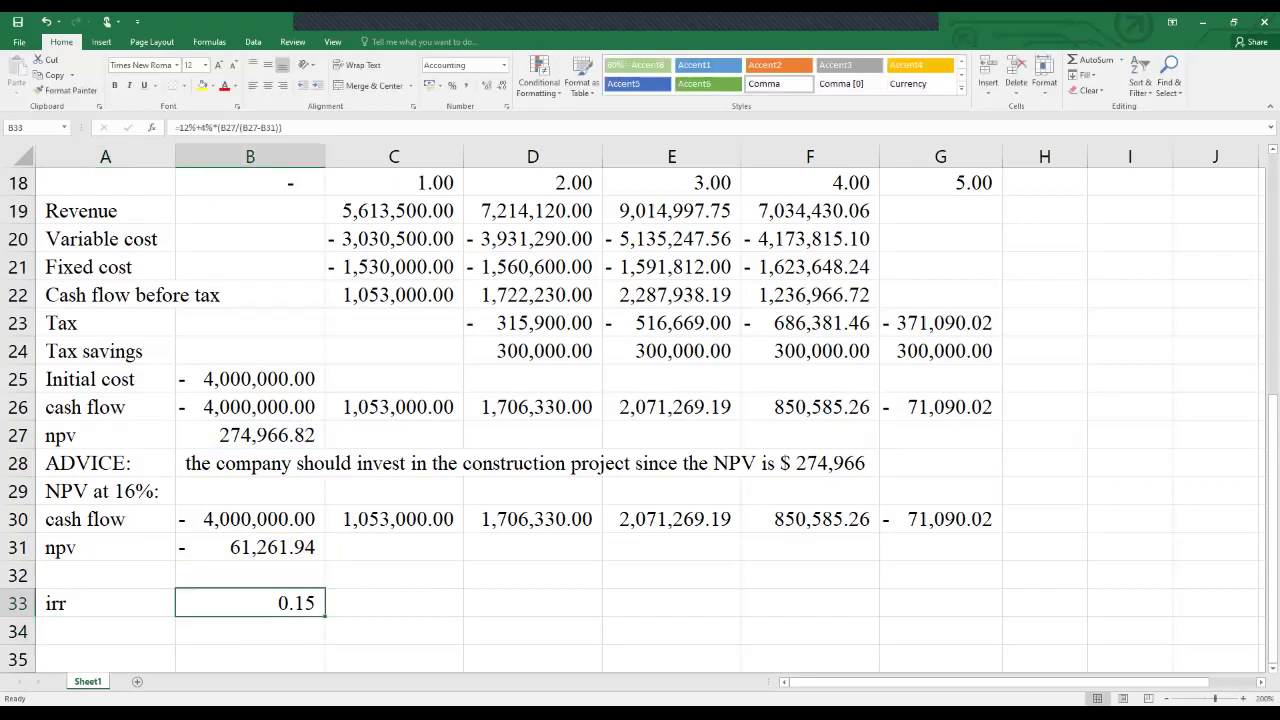
click(451, 85)
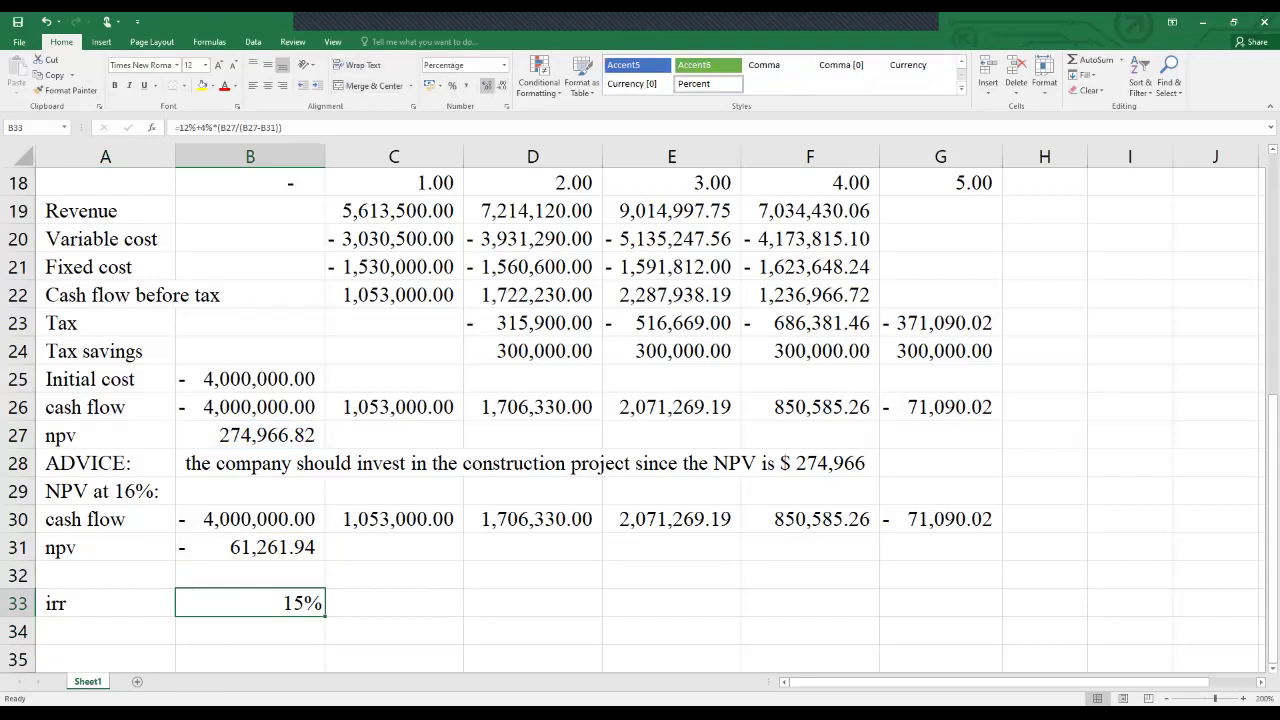
click(488, 86)
click(488, 86)
click(250, 631)
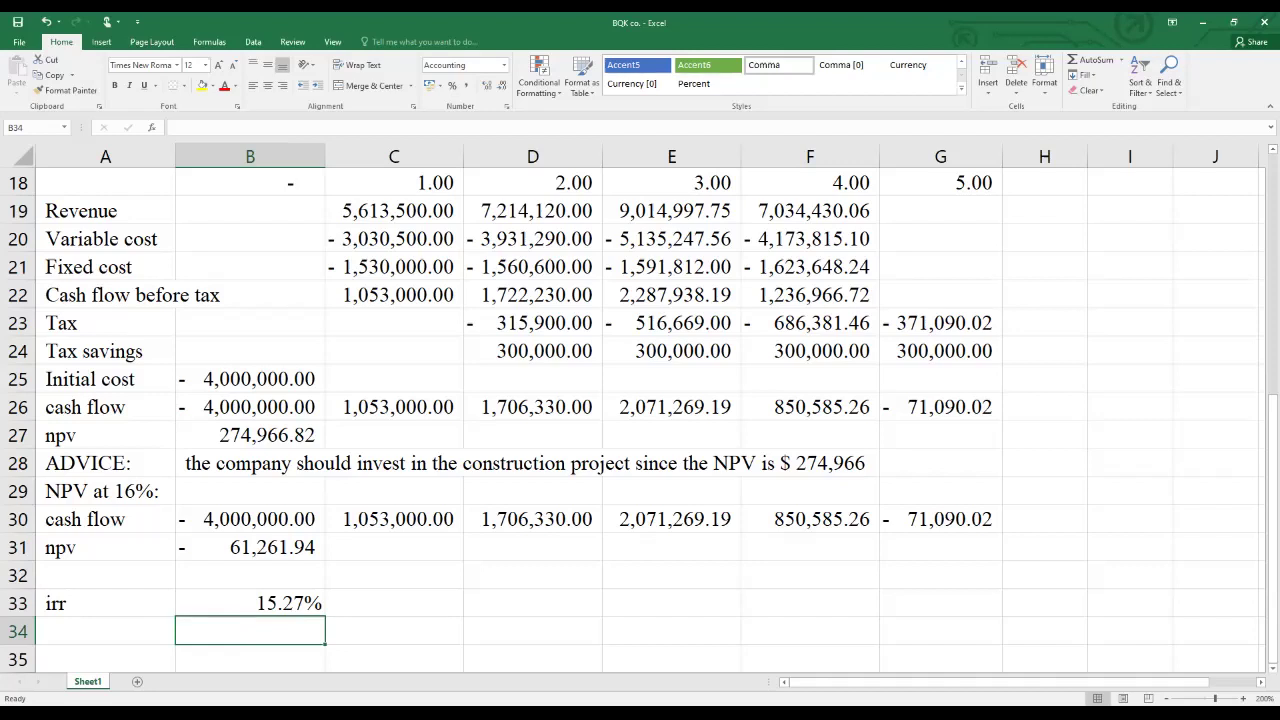
Review the sheet's formulas in place of their values, then check the NPV formula in B31.
key(ctrl+grave)
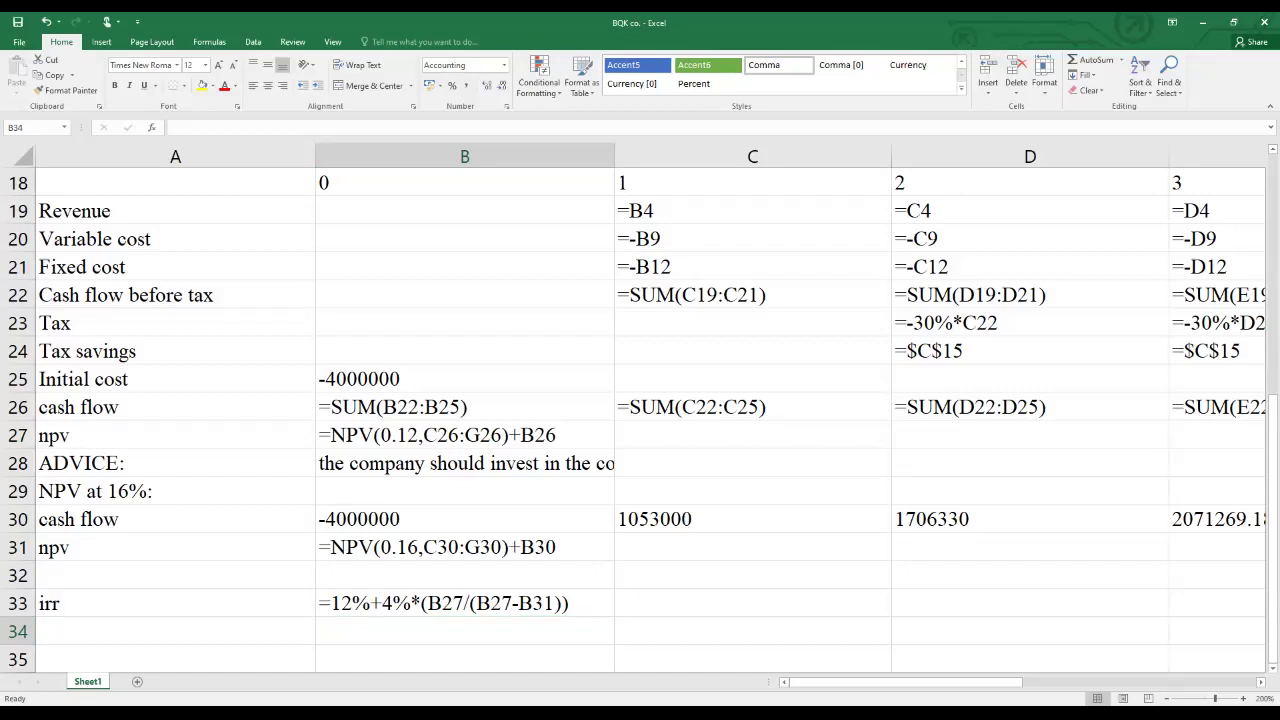
key(ctrl+grave)
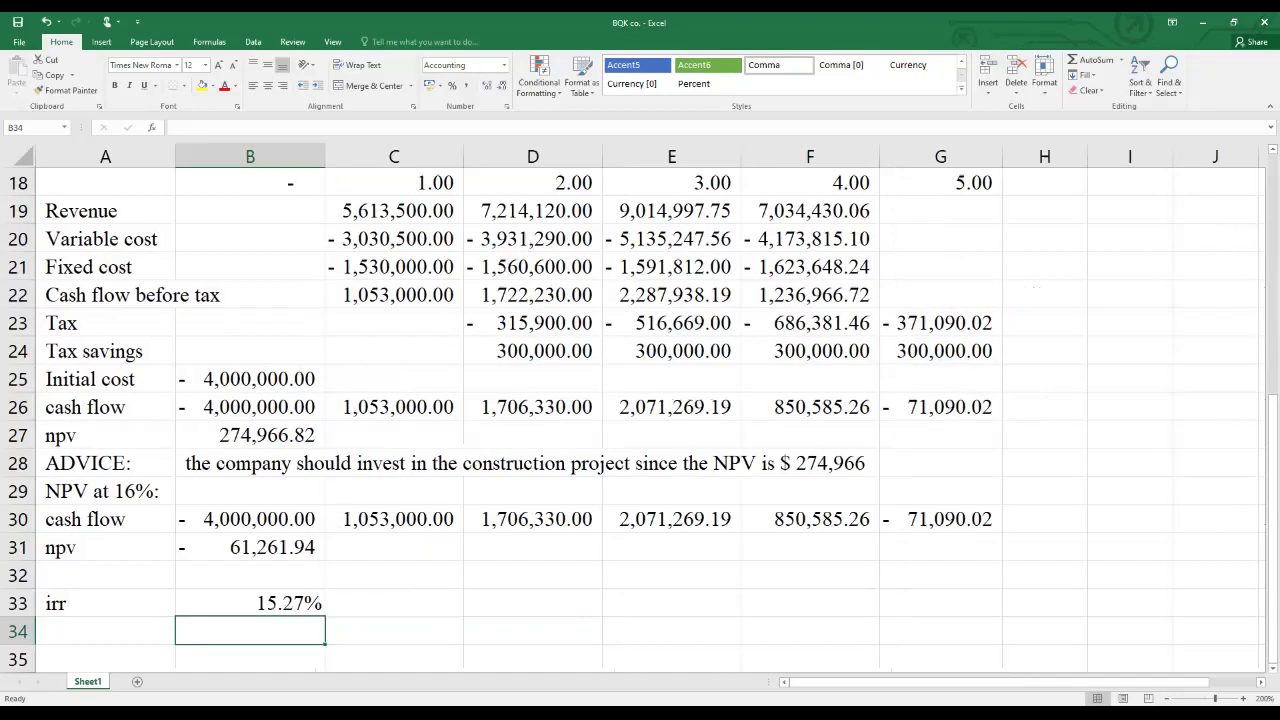
double_click(250, 547)
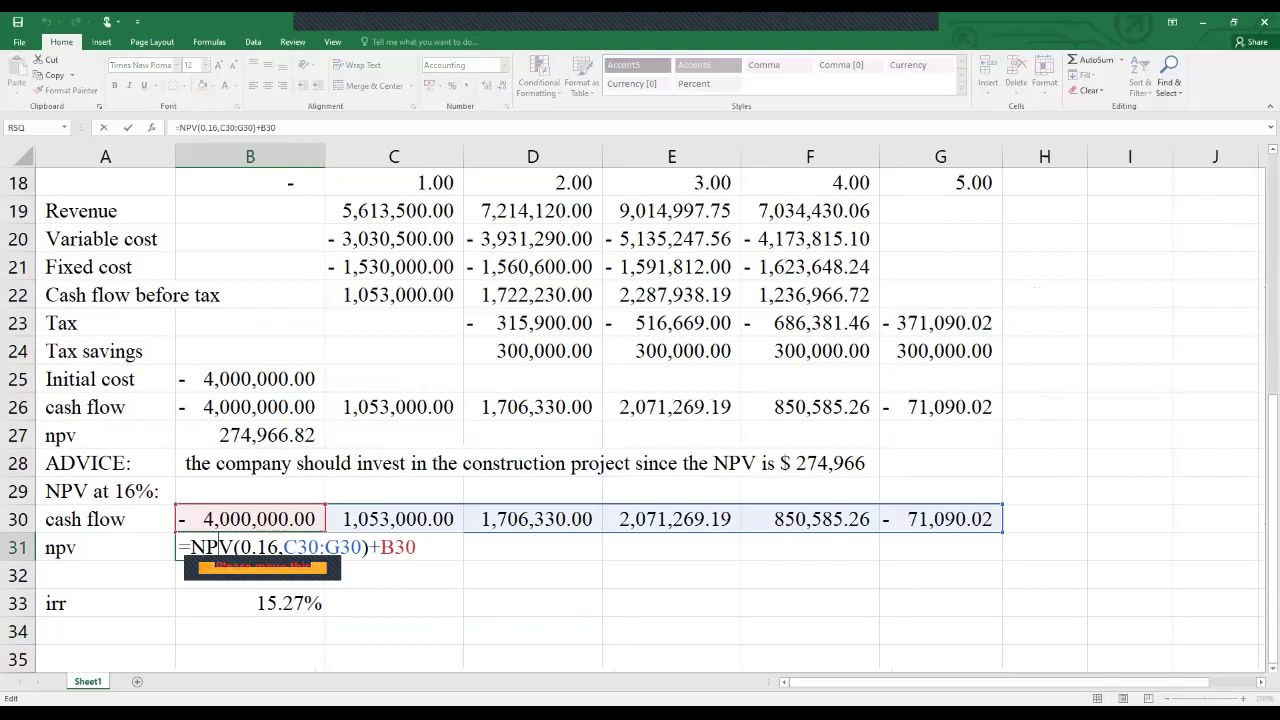
key(Return)
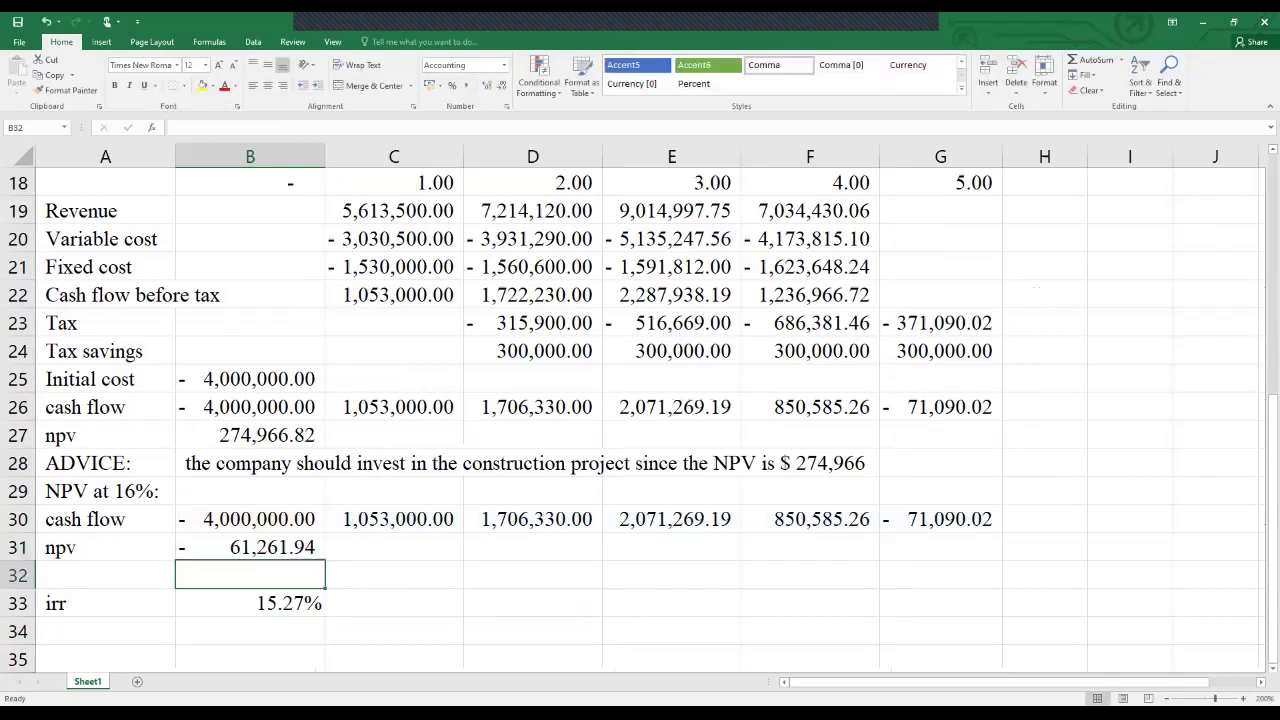
Label A34 "IRR" and calculate the cash flow row's IRR in B34 with =IRR(B26:G26).
click(105, 631)
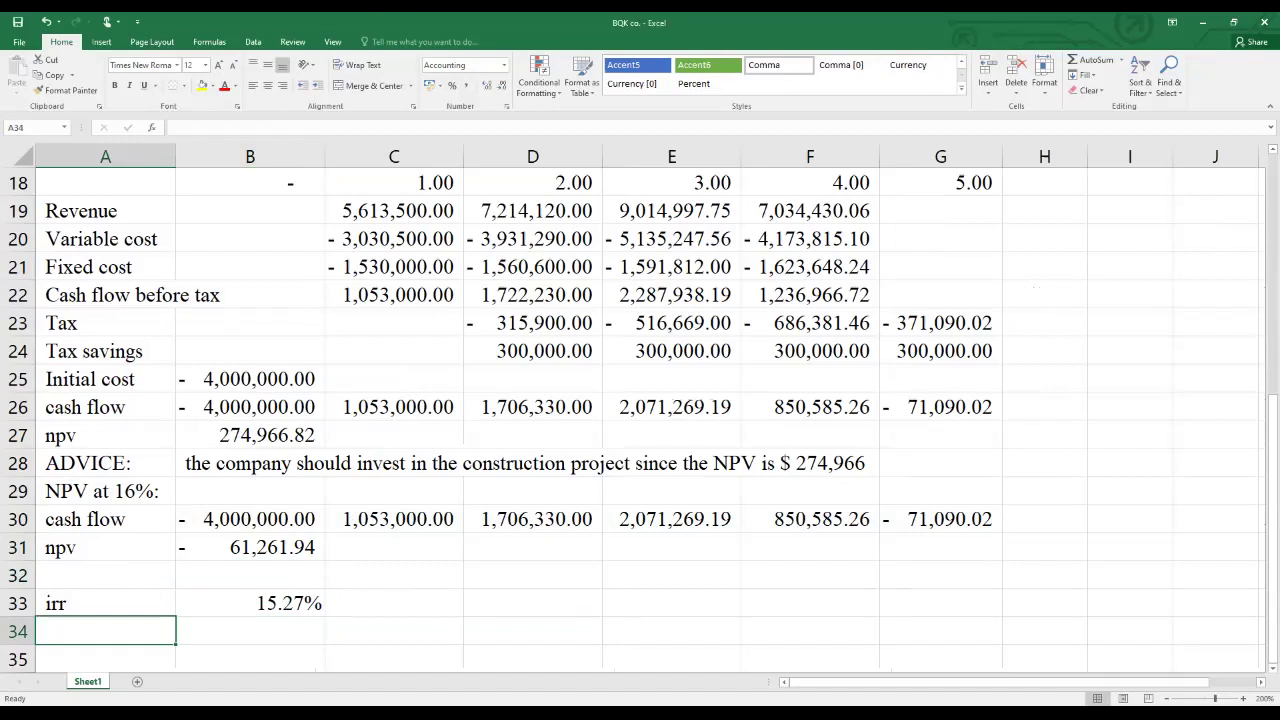
text(IRR)
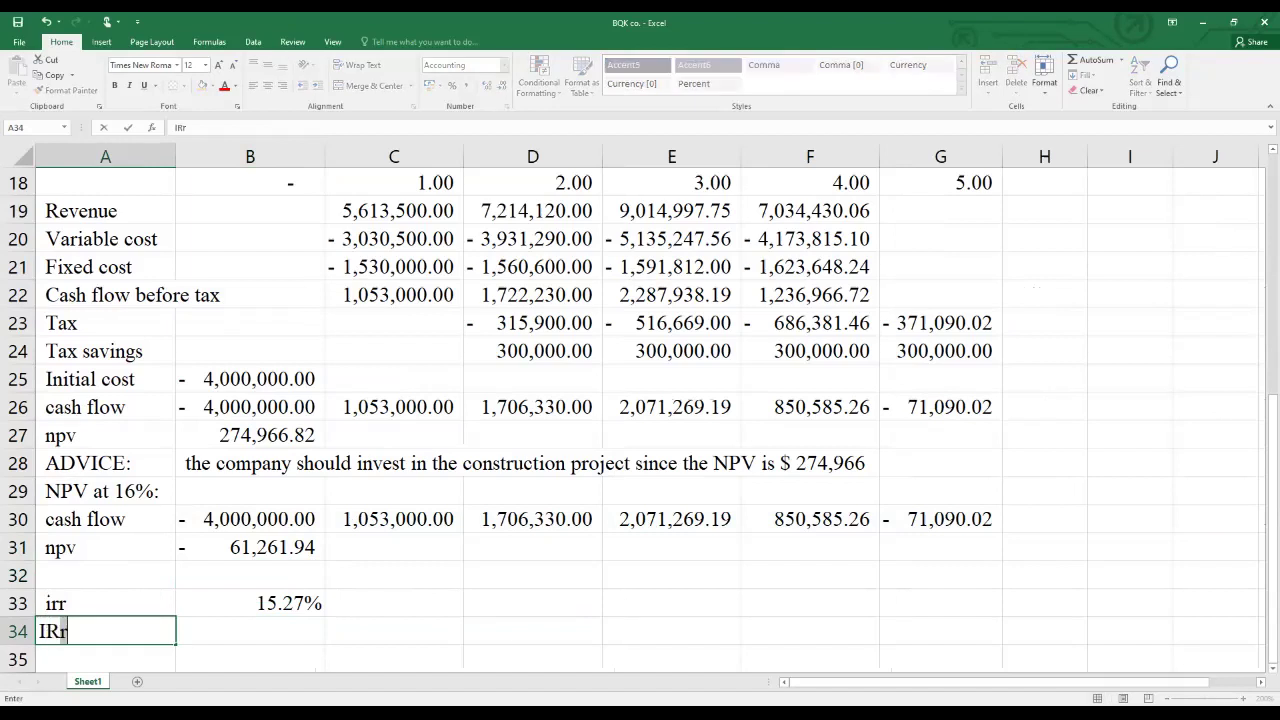
key(Tab)
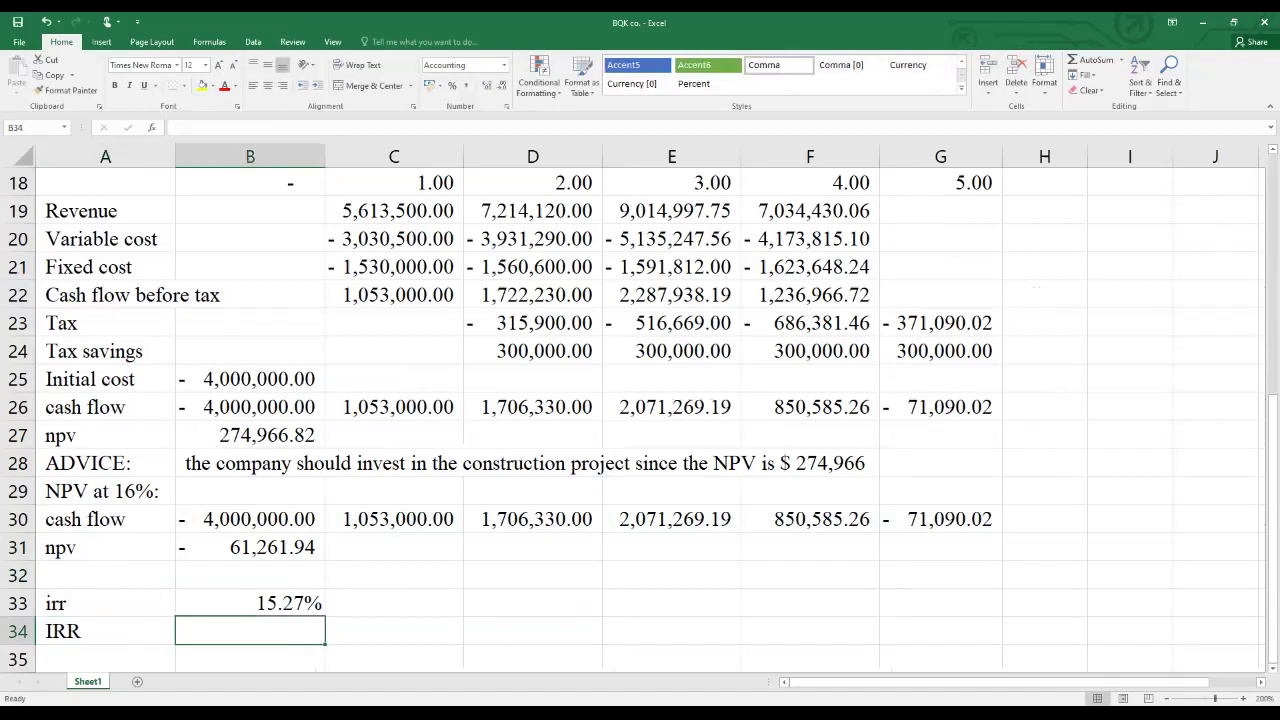
text(=)
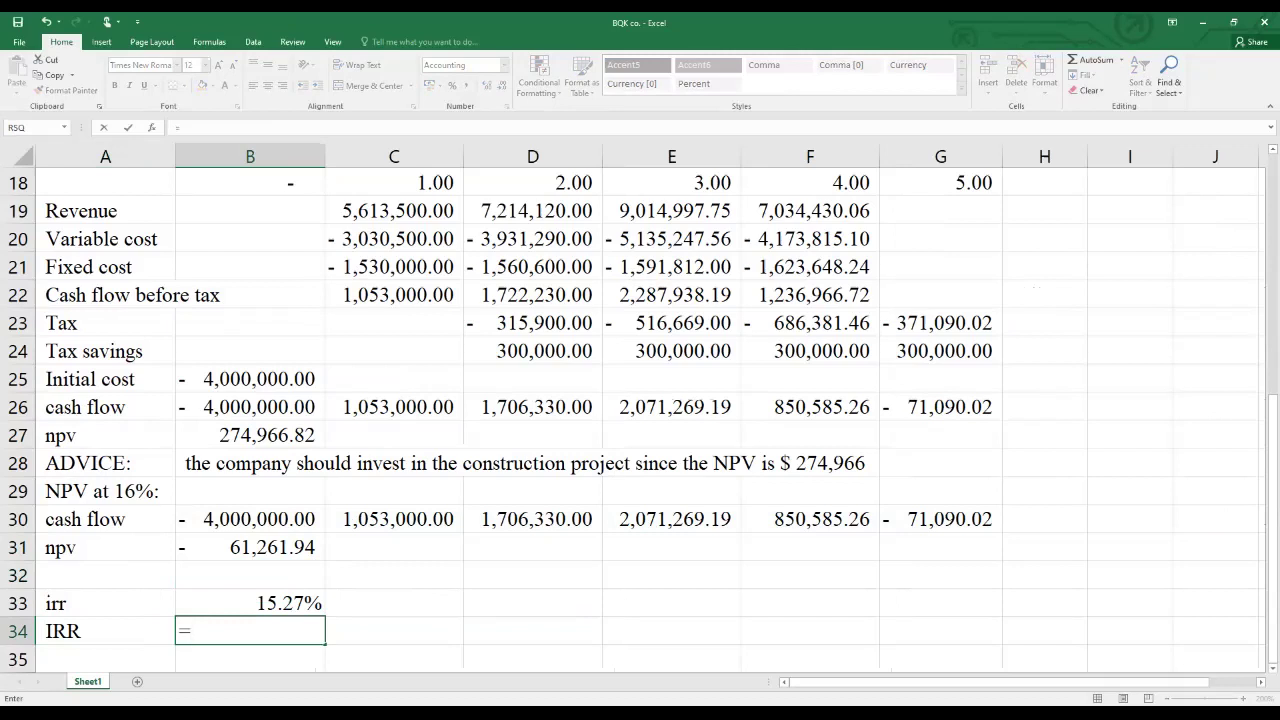
text(irr)
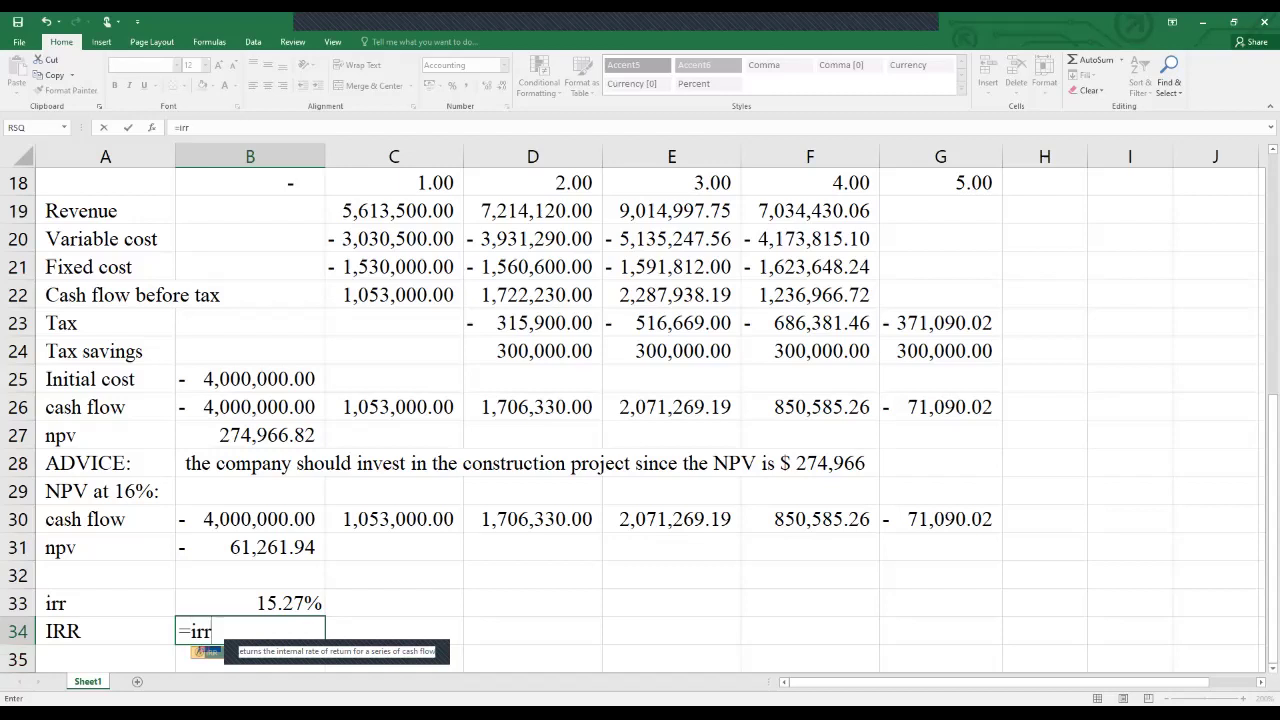
key(Tab)
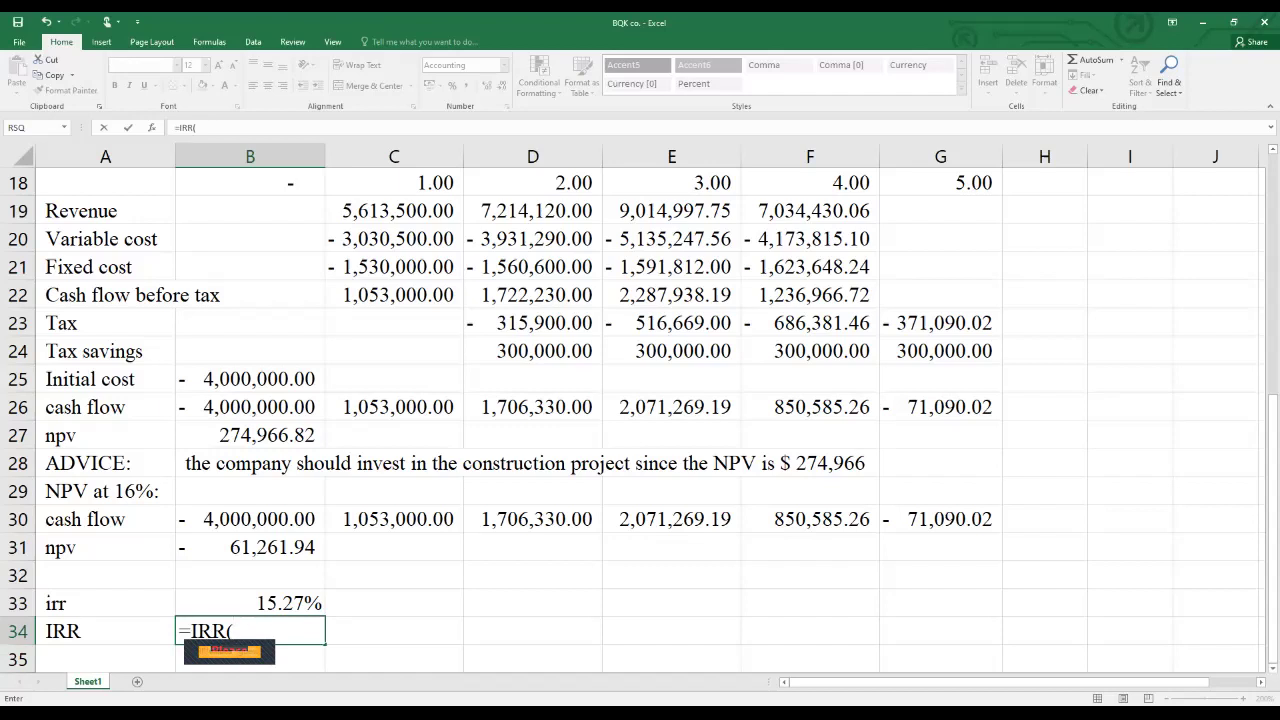
click(250, 407)
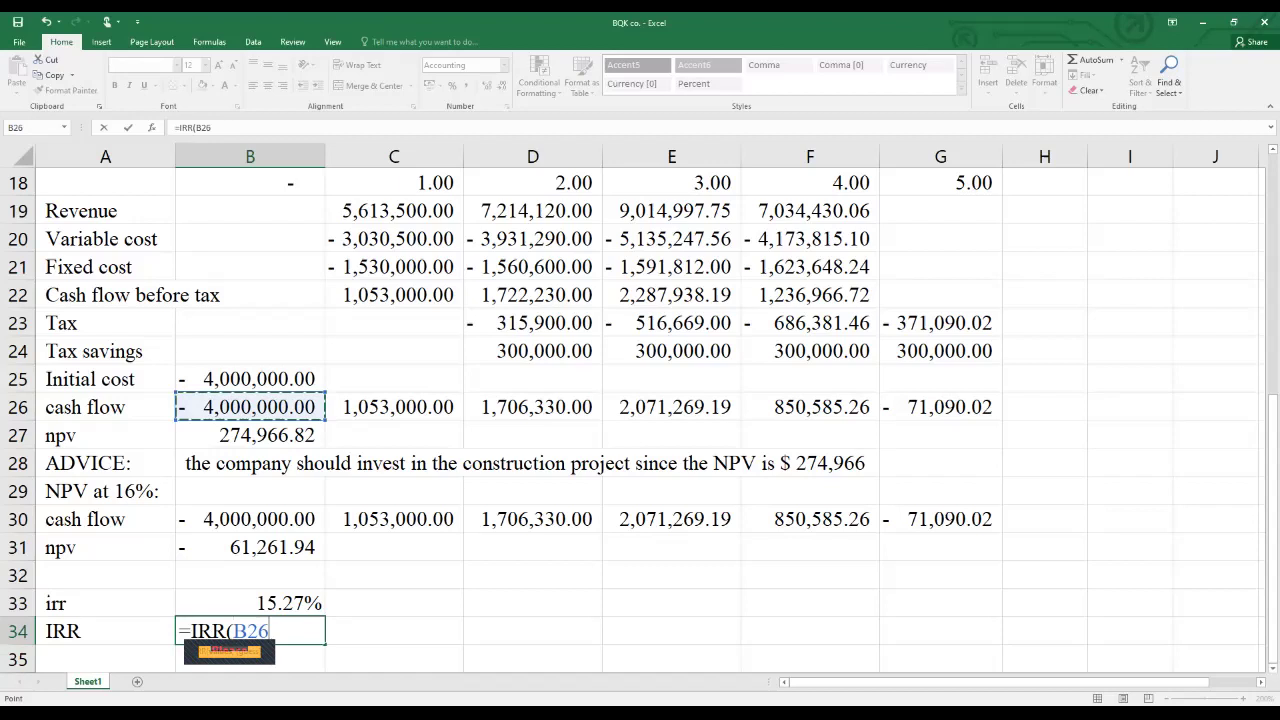
drag(250, 407, 940, 407)
key(Return)
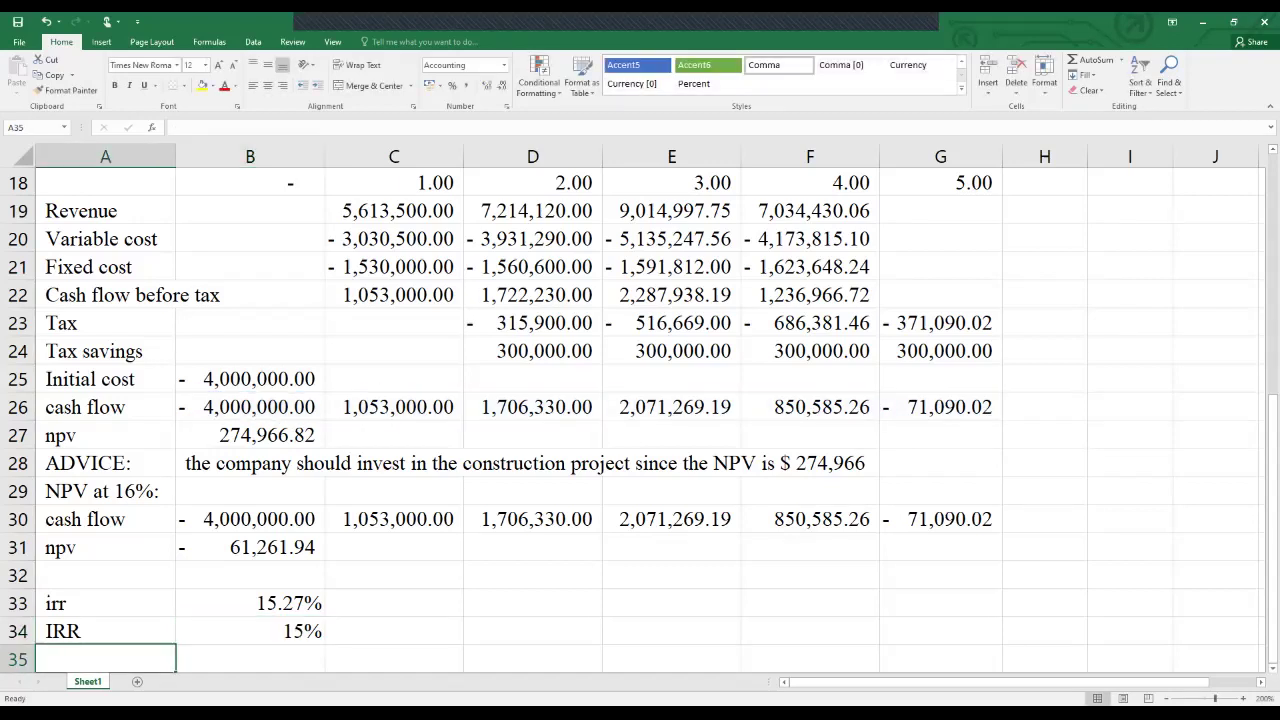
Show the IRR function's percentage in B34 with two decimal places.
click(250, 631)
click(487, 85)
click(487, 85)
Compare the interpolated IRR in B33 with the IRR function in B34, as values and as displayed formulas.
click(250, 603)
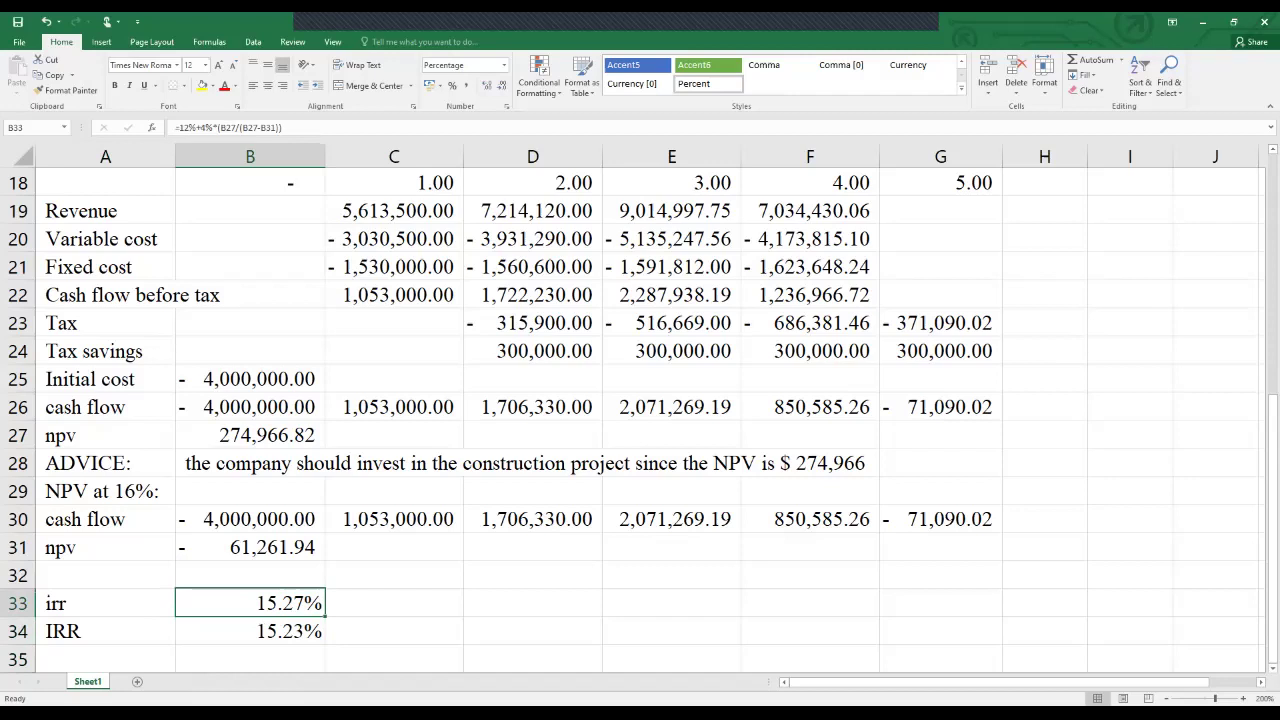
click(250, 631)
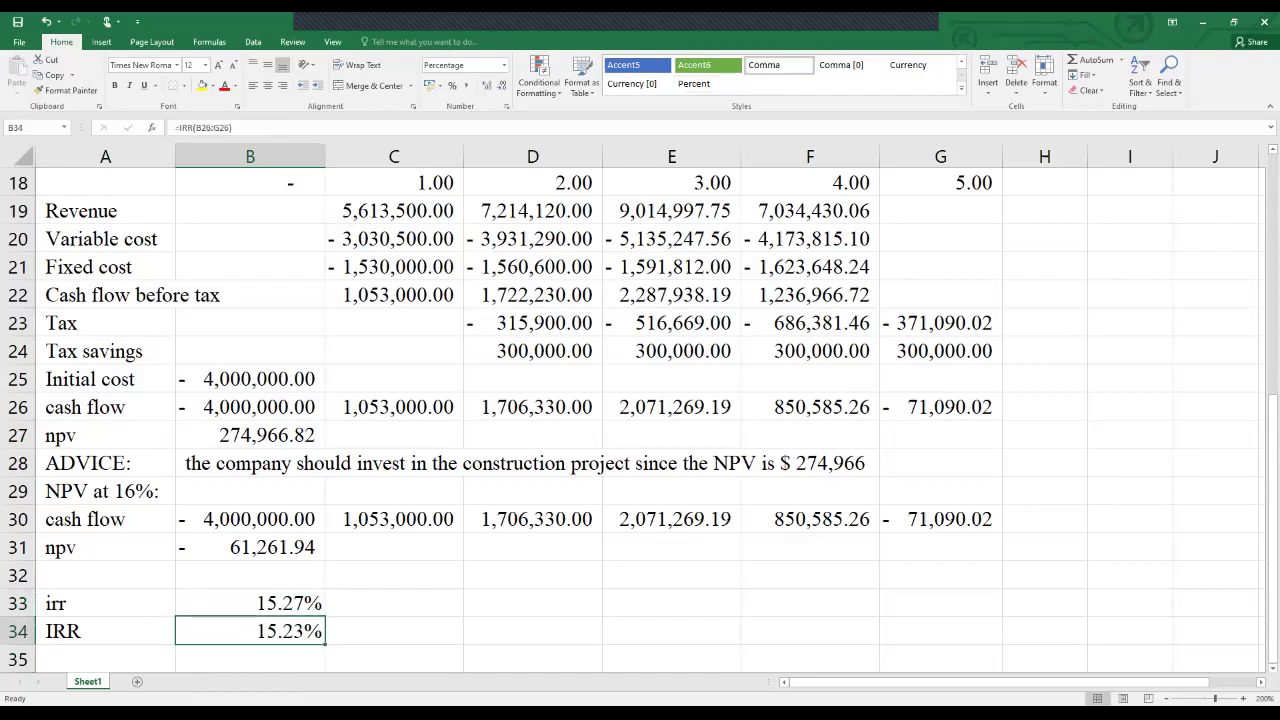
click(250, 603)
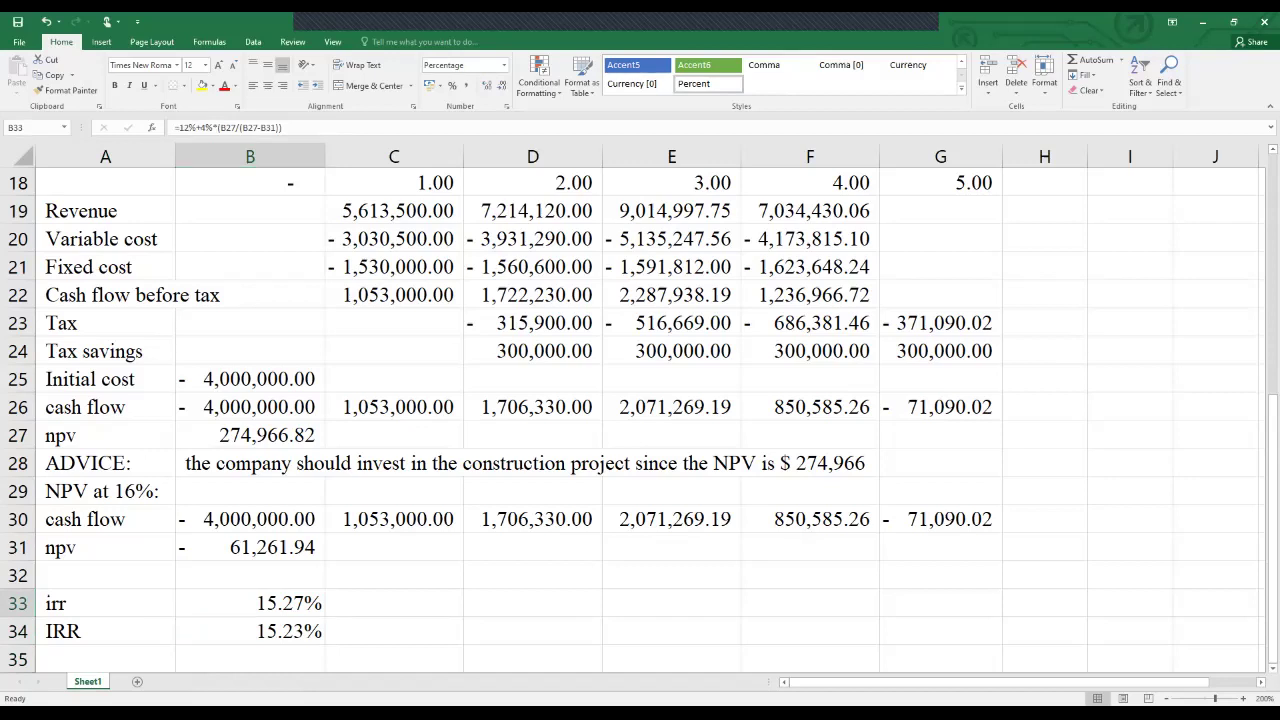
key(ctrl+grave)
click(464, 631)
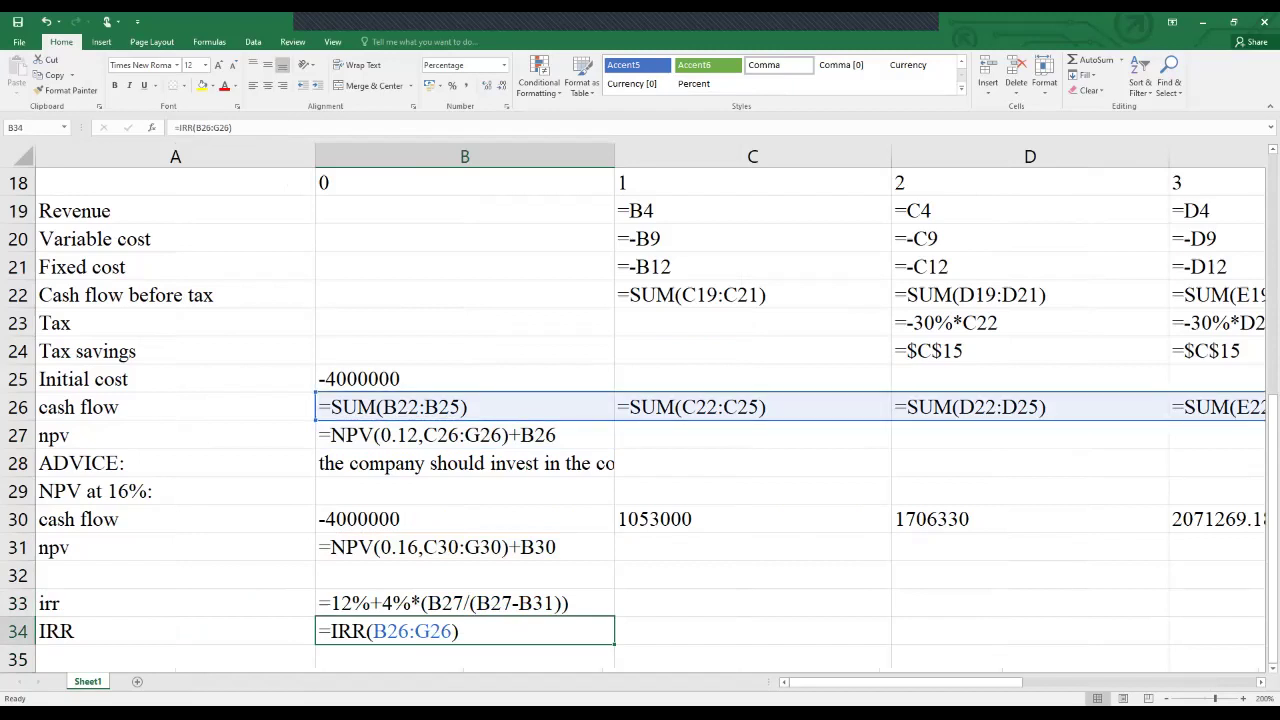
Examine the cash flow formulas in row 26 that B34 refers to, and switch the sheet back to displaying values.
click(464, 407)
key(Right)
key(Right)
key(Right)
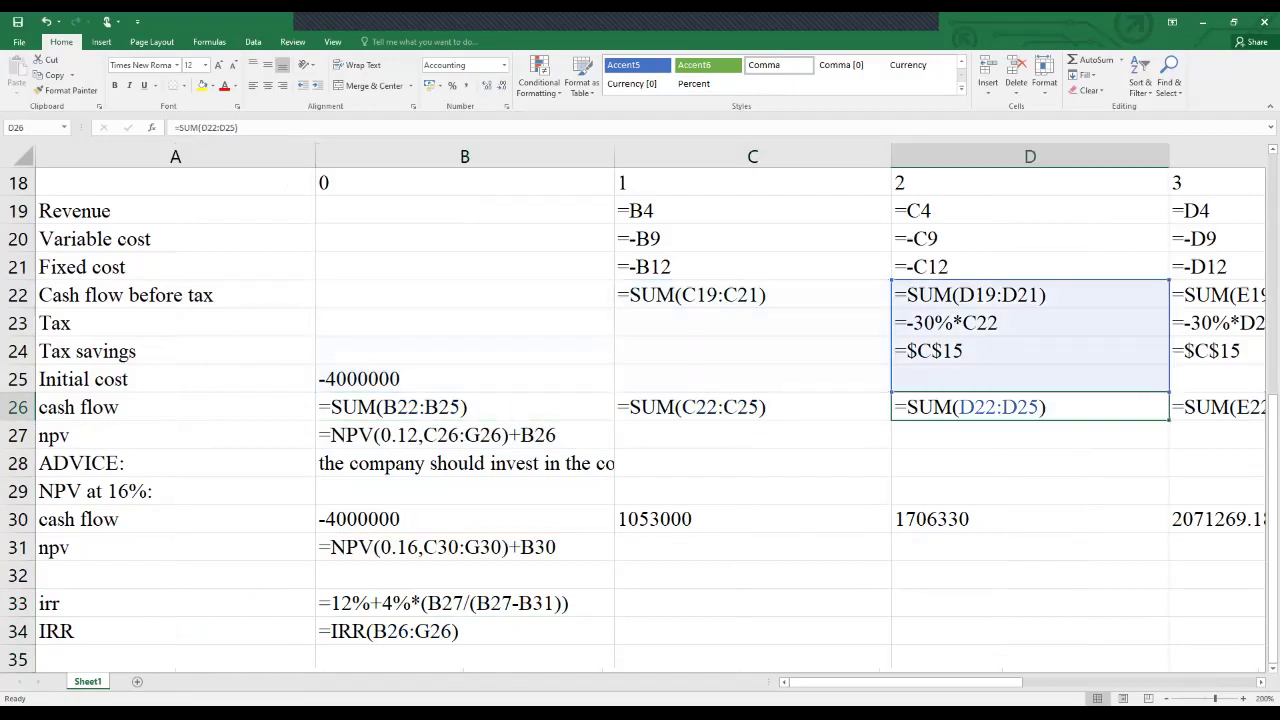
key(Down)
key(Up)
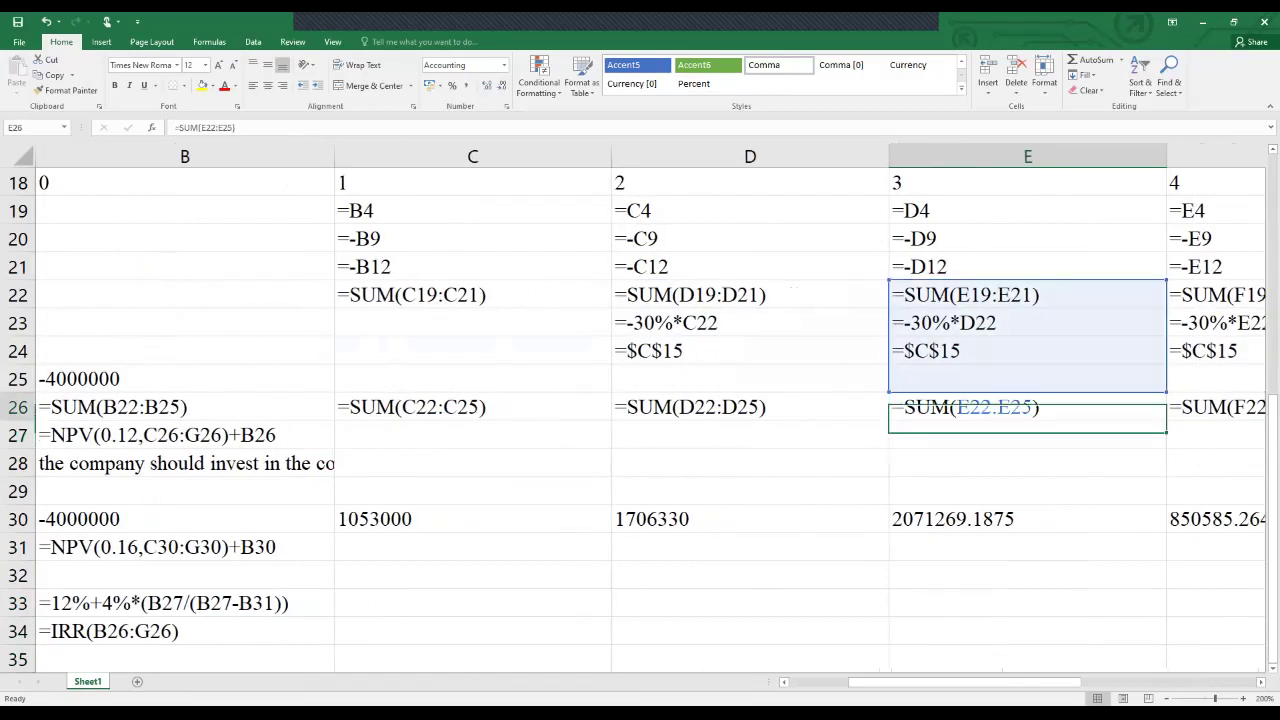
key(Left)
key(Left)
key(Left)
key(Left)
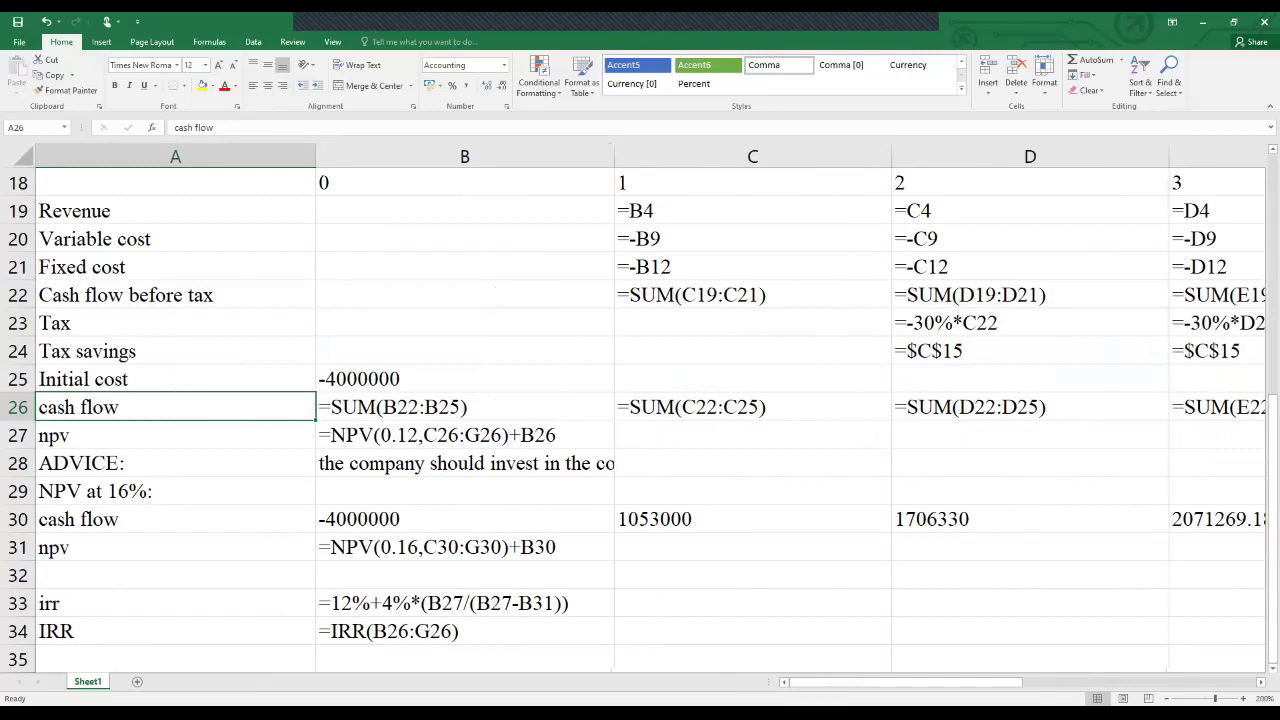
click(464, 631)
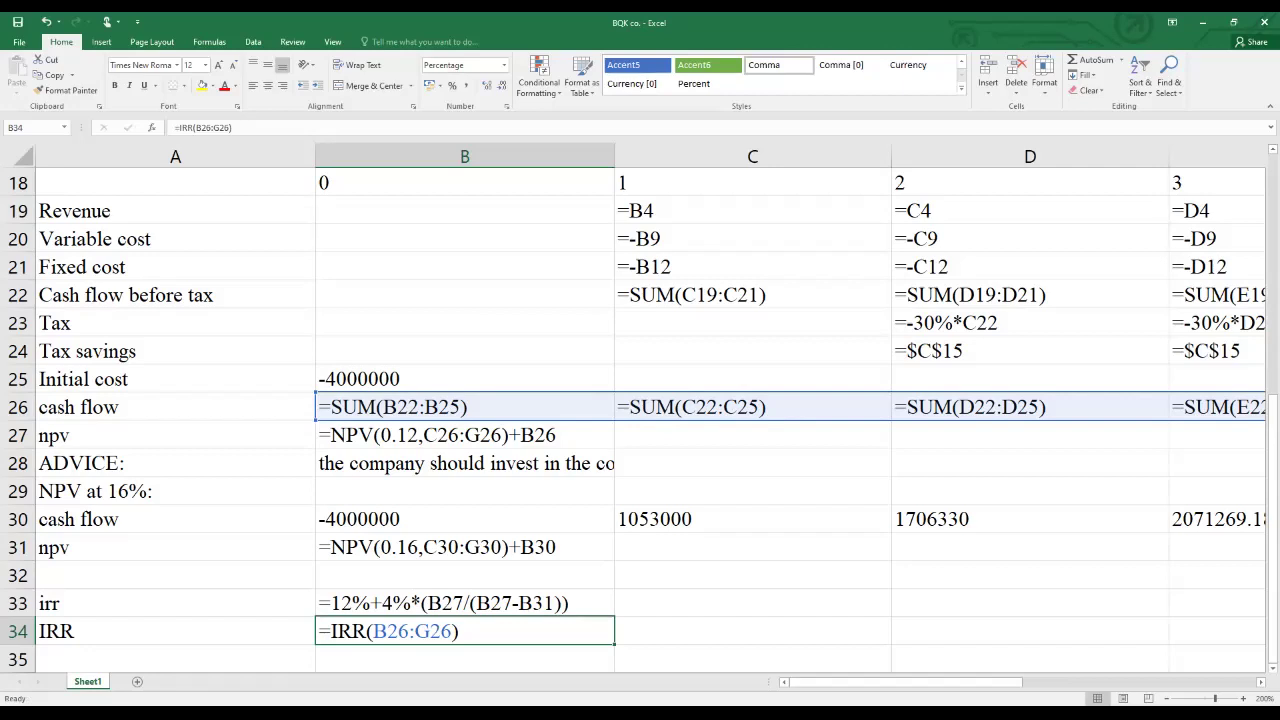
key(ctrl+grave)
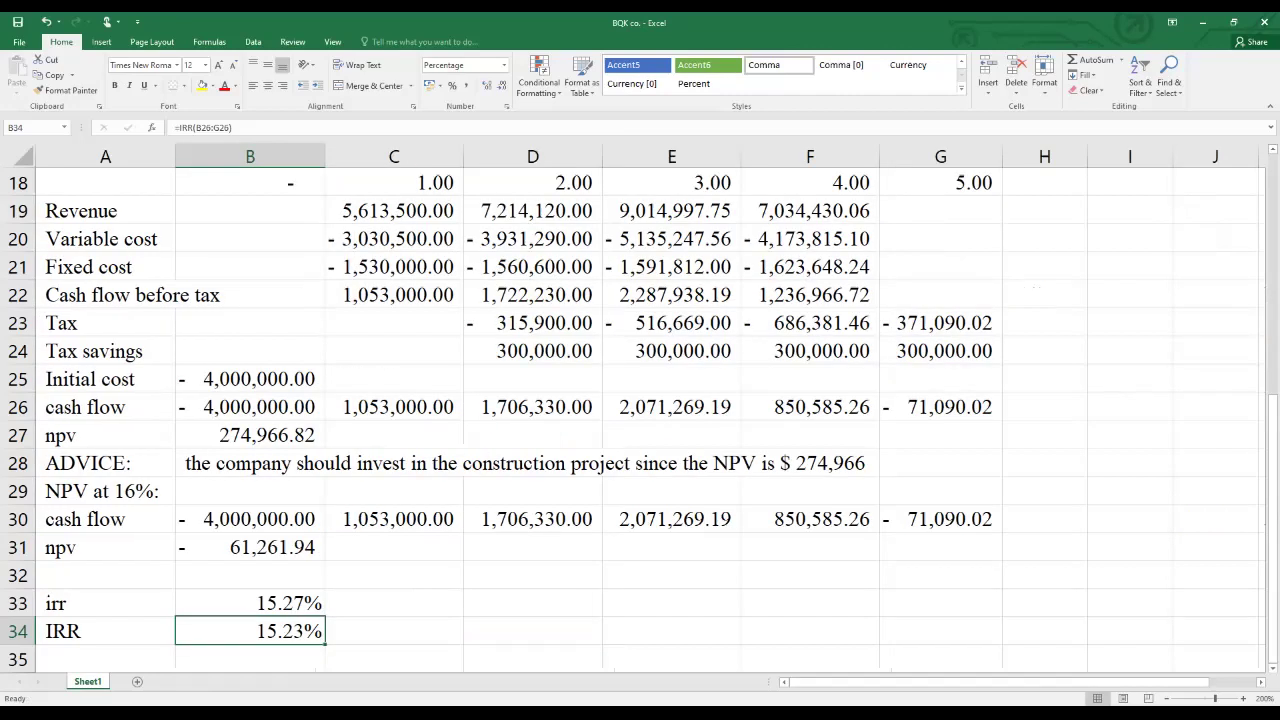
click(105, 658)
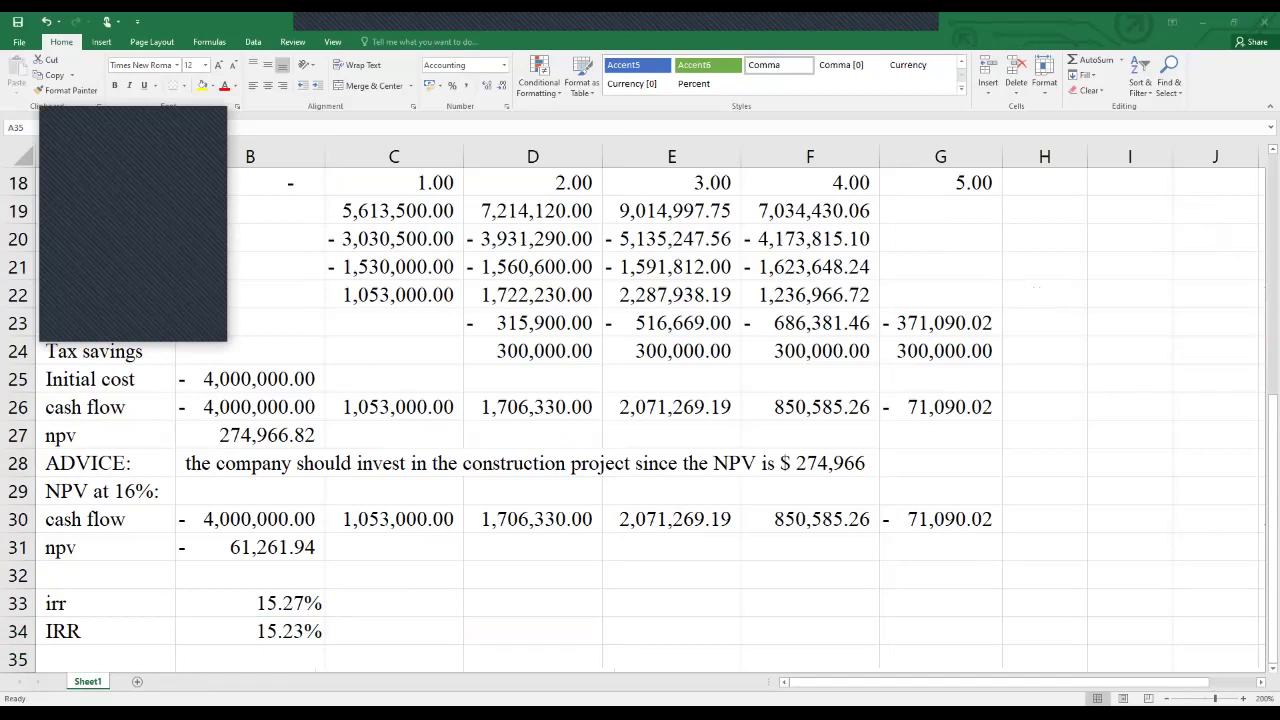
click(393, 631)
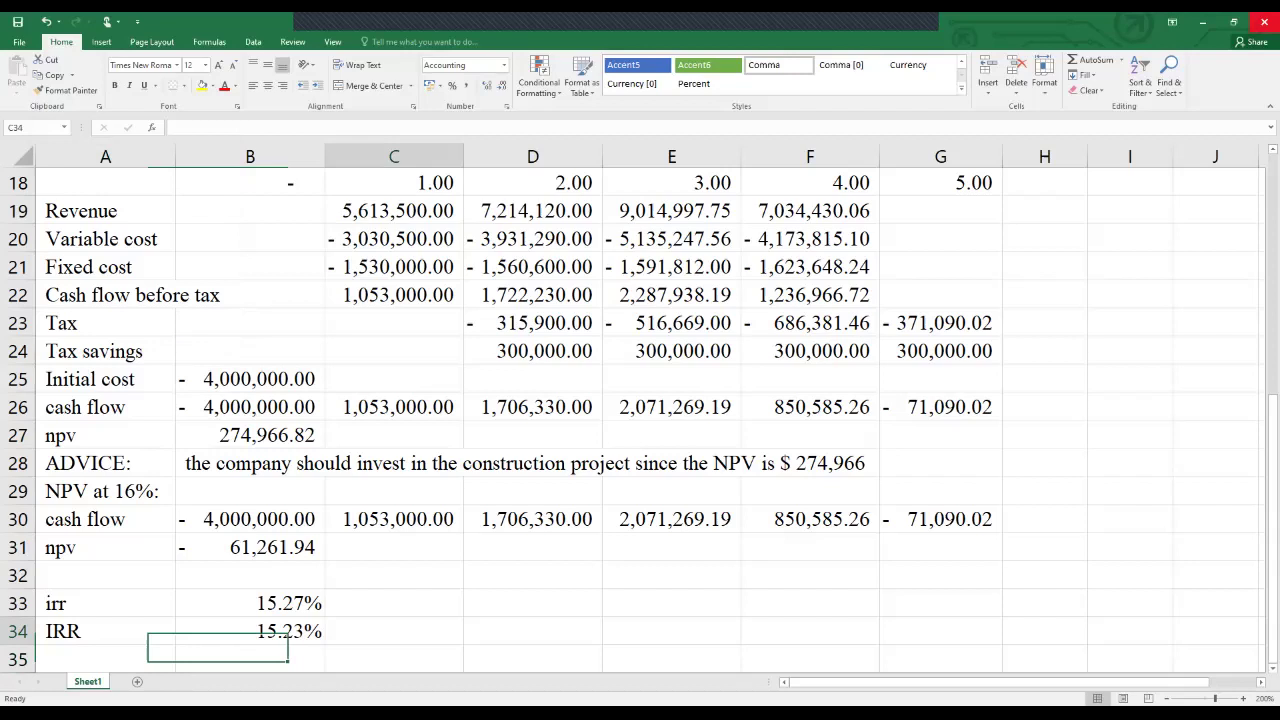
Switch to the Word question bank, close the search results for BQK and read the Duo Co machine investment question.
scroll(640, 420, down, 2)
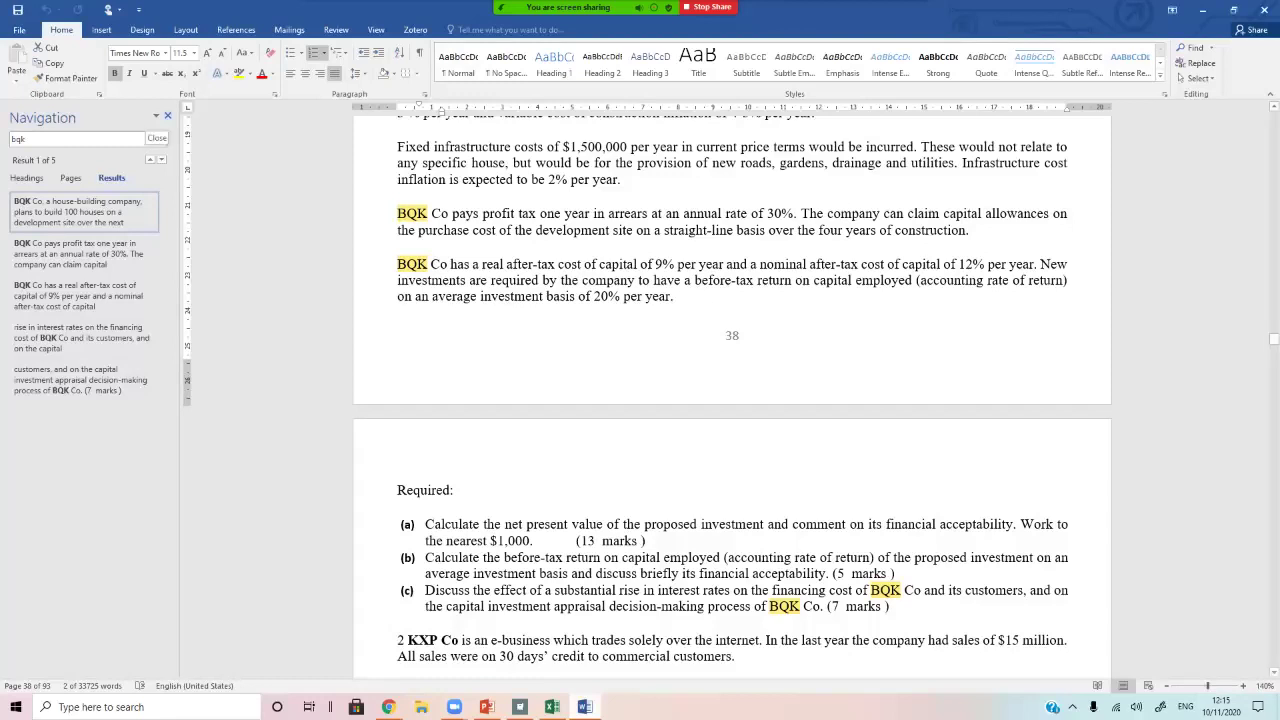
click(167, 116)
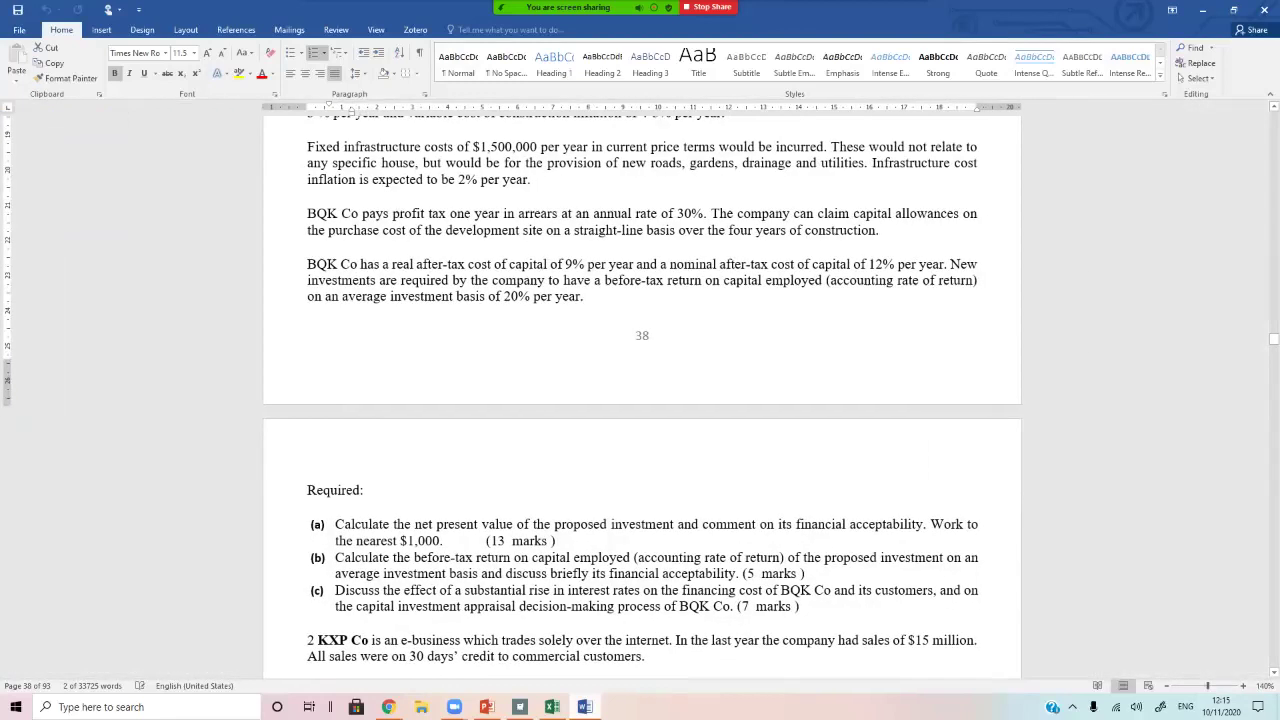
click(463, 573)
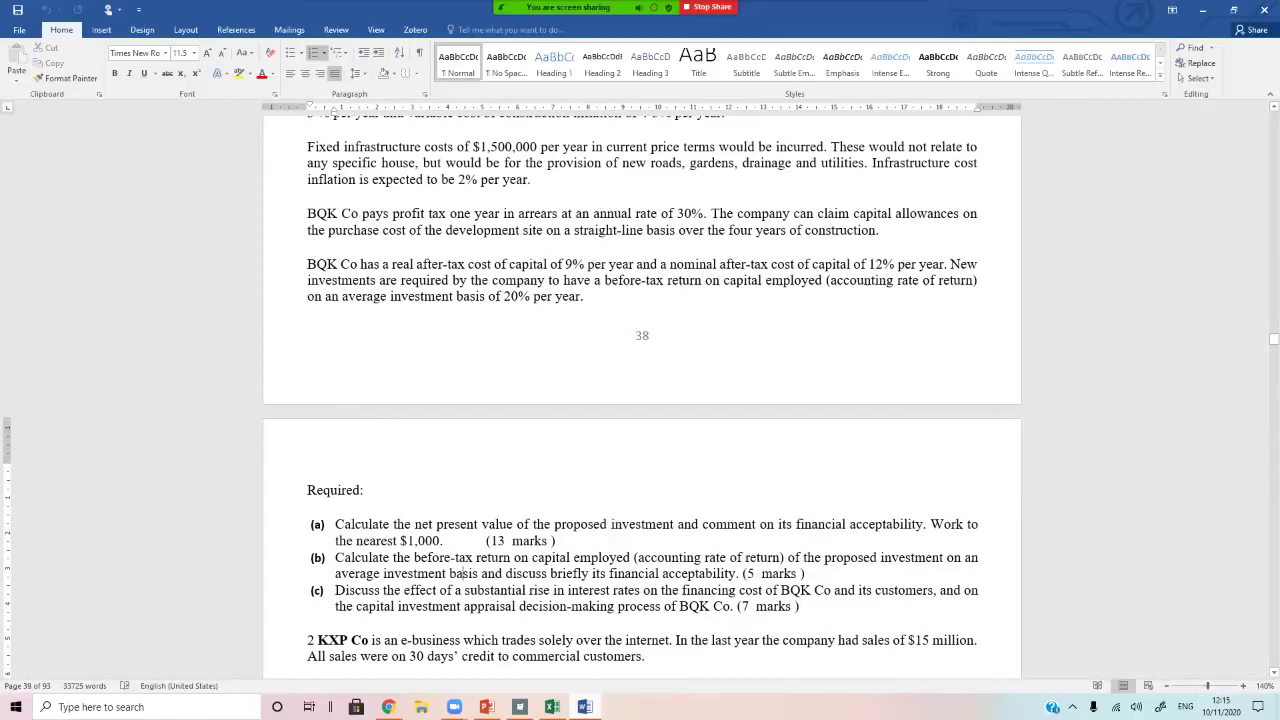
drag(1273, 339, 1273, 114)
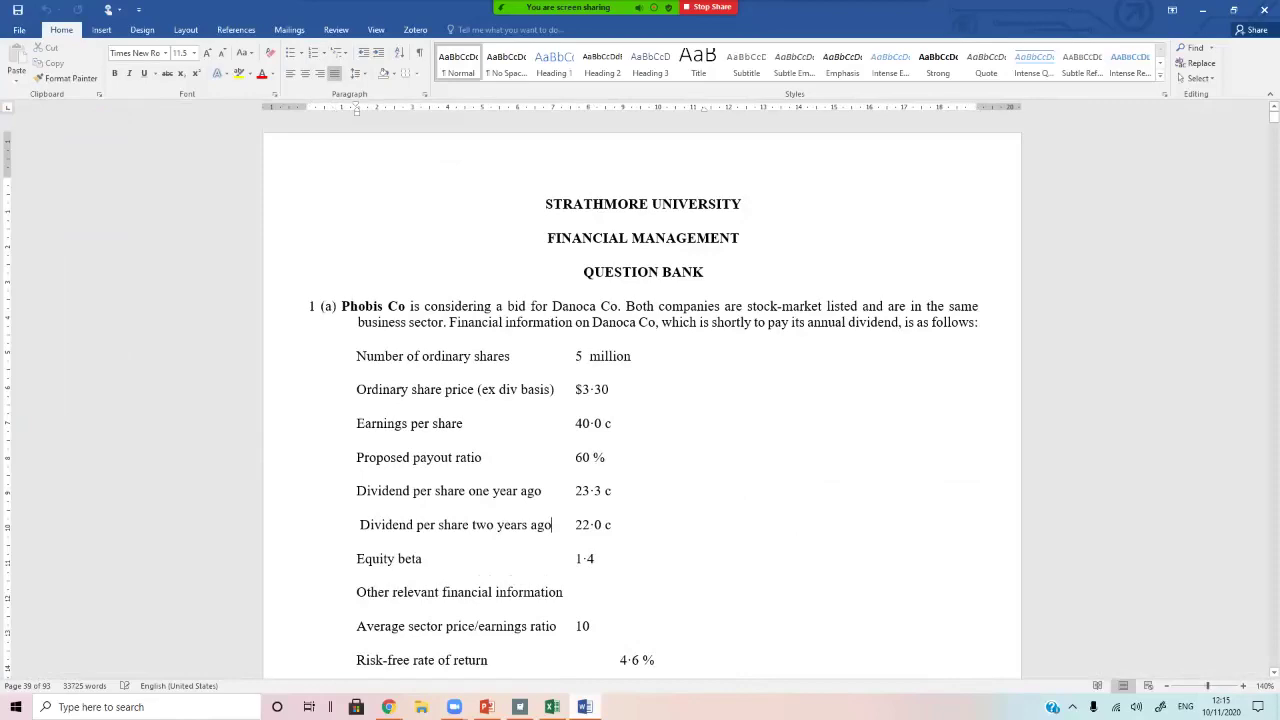
scroll(641, 133, down, 15)
scroll(641, 133, down, 5)
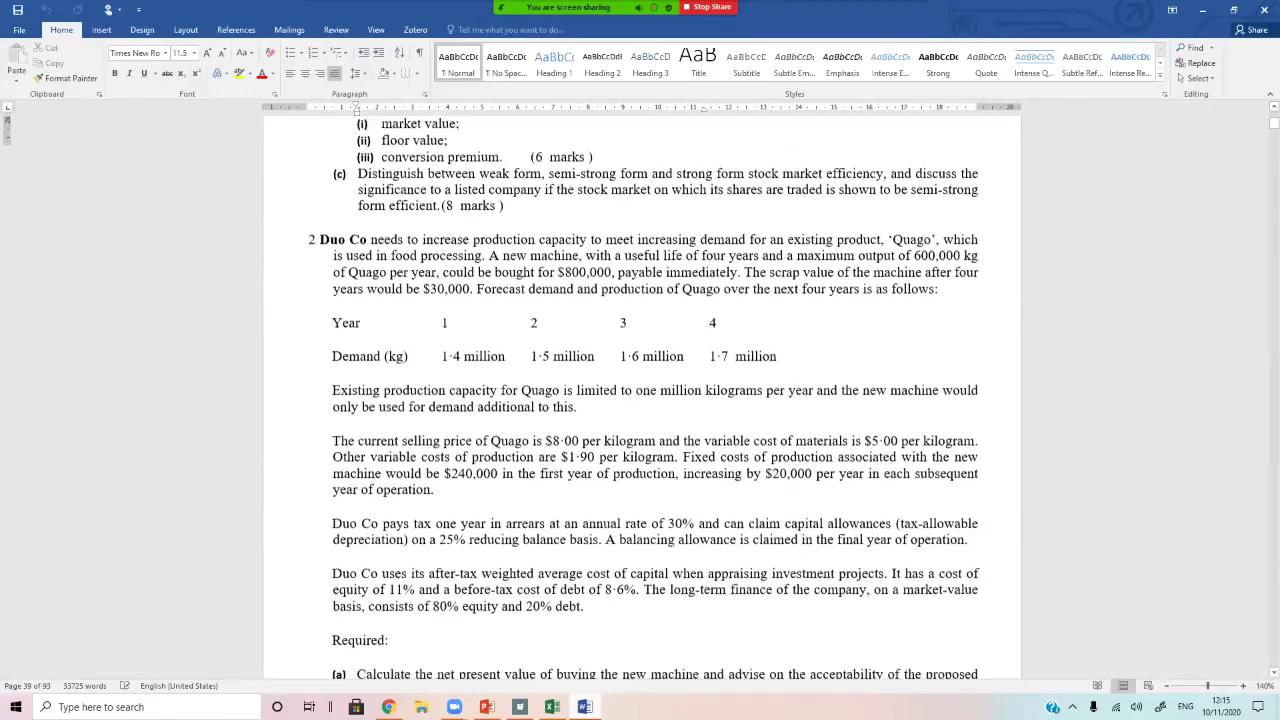
scroll(644, 397, up, 1)
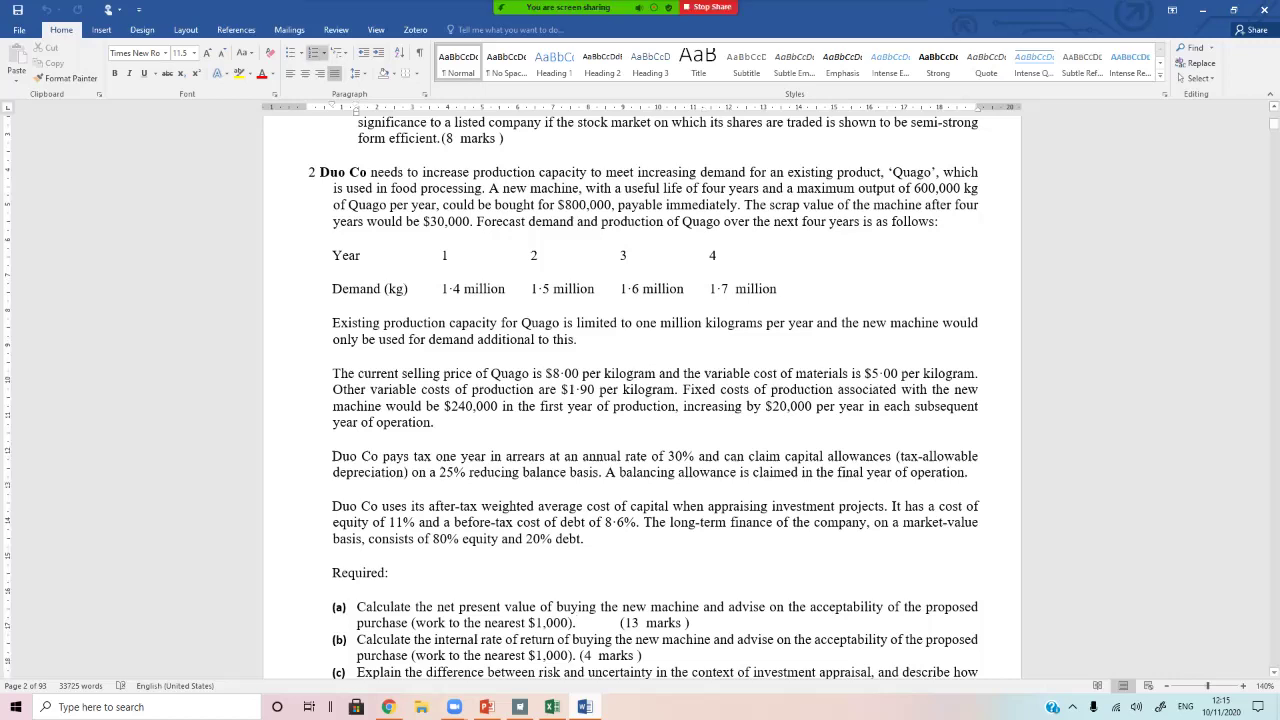
scroll(576, 572, down, 2)
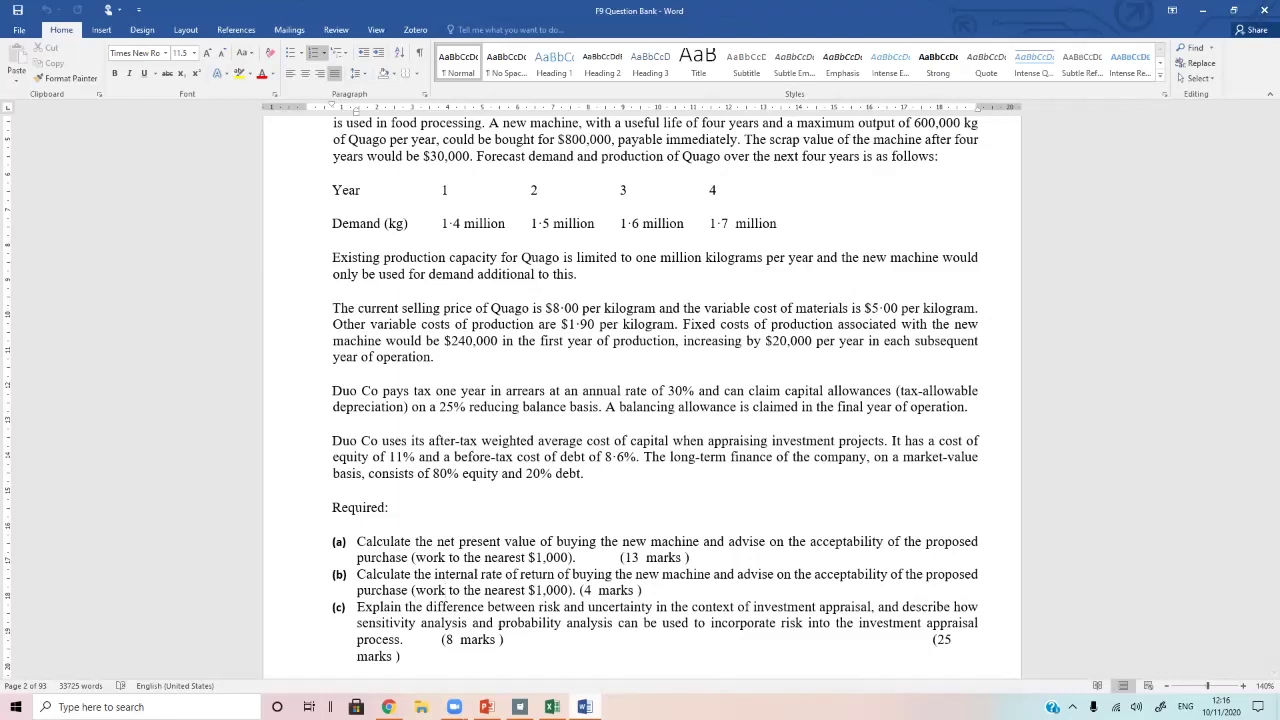
Return to the Excel workbook and label cell A36 "Cash flow" below the BQK Co IRR results.
key(alt+Tab)
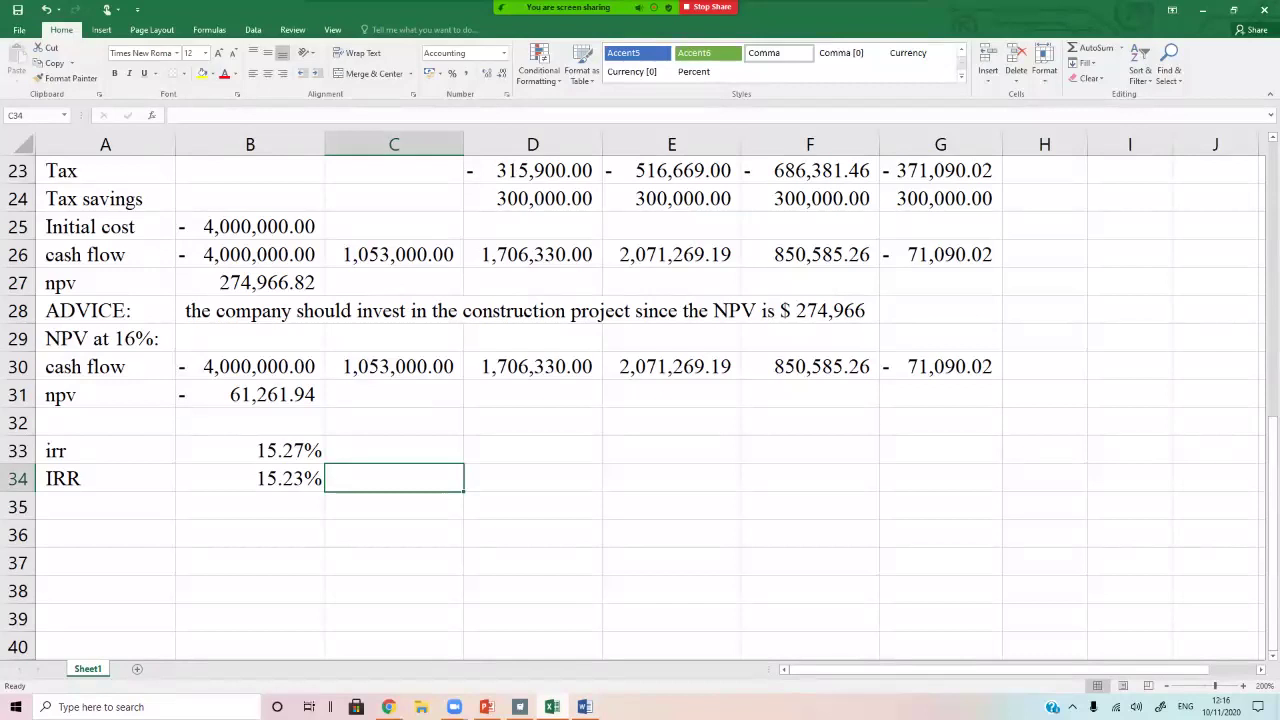
key(alt+s)
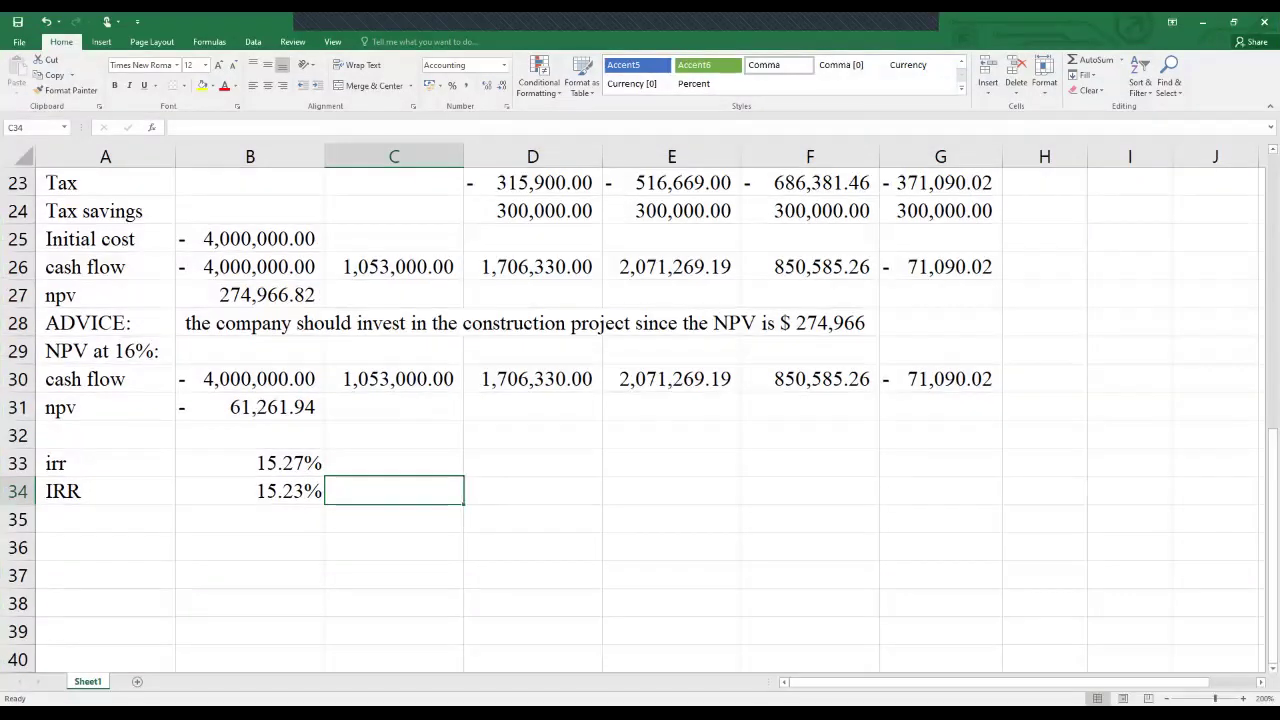
click(105, 547)
scroll(640, 420, down, 3)
text(Cash flow)
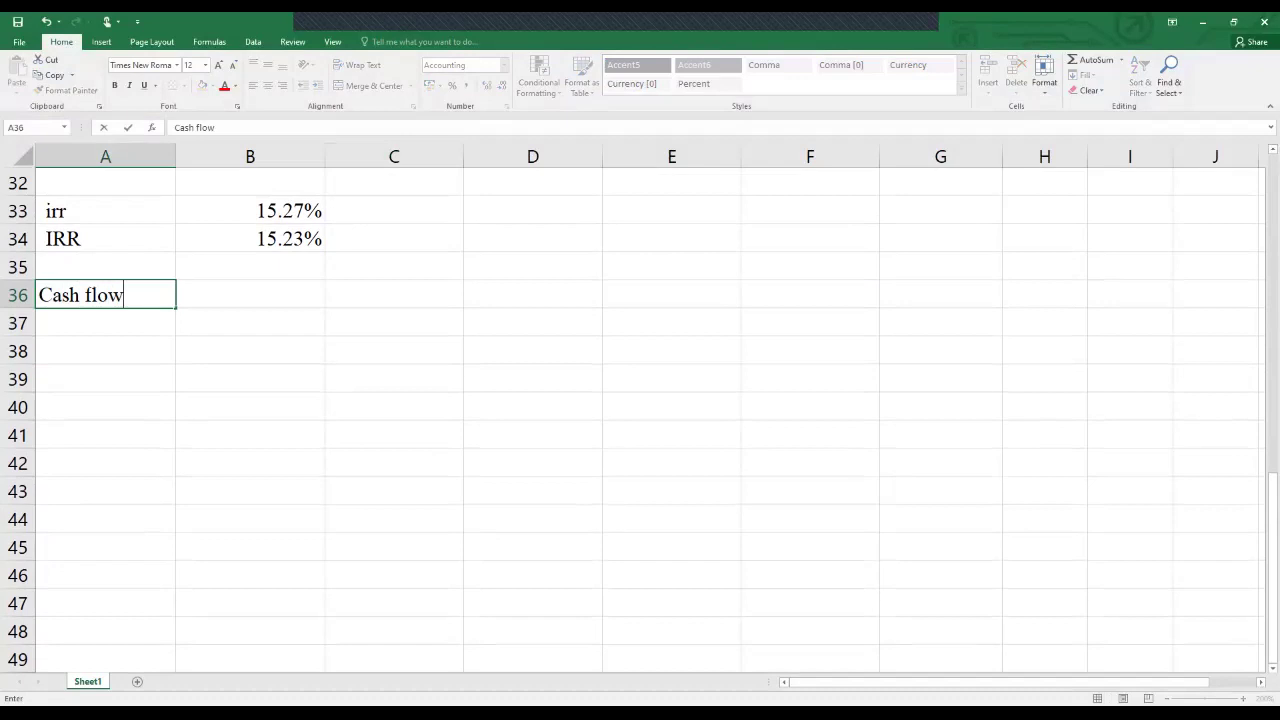
key(Tab)
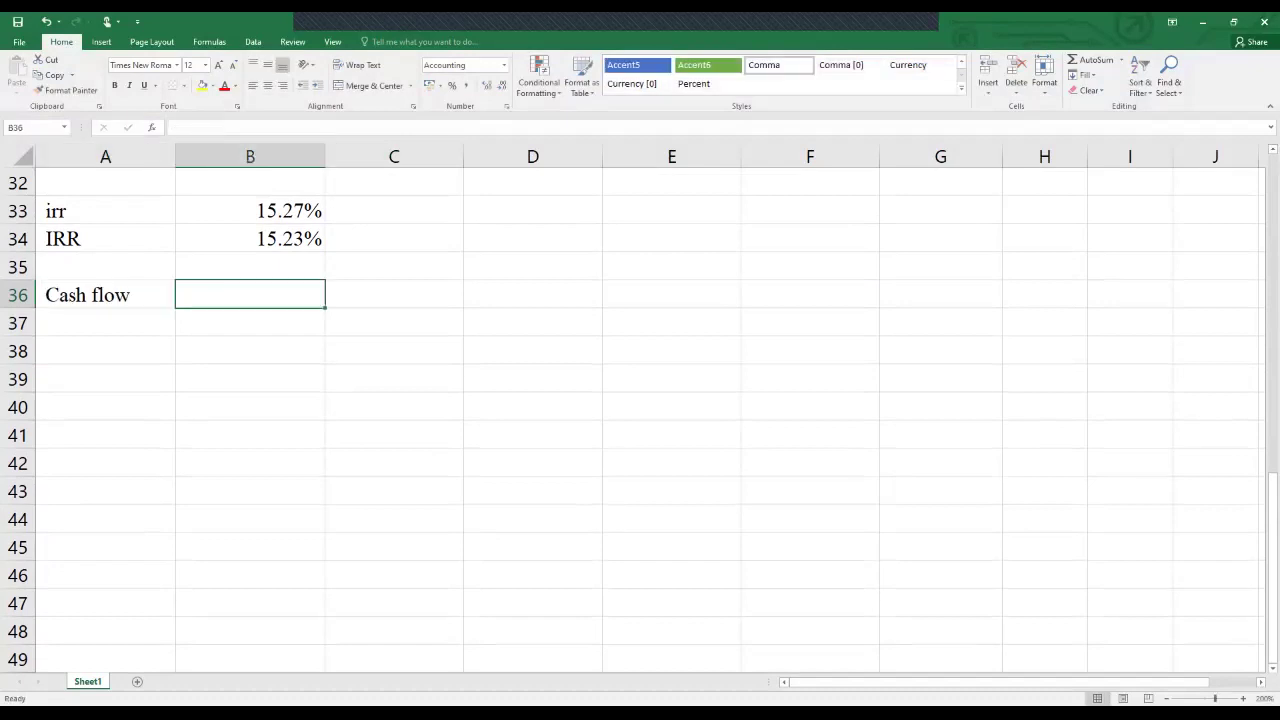
Enter the year headings 0 to 4 in B35:F35, above the new cash flow row.
key(Up)
text(0)
key(Tab)
text(1)
key(Tab)
text(2)
key(Tab)
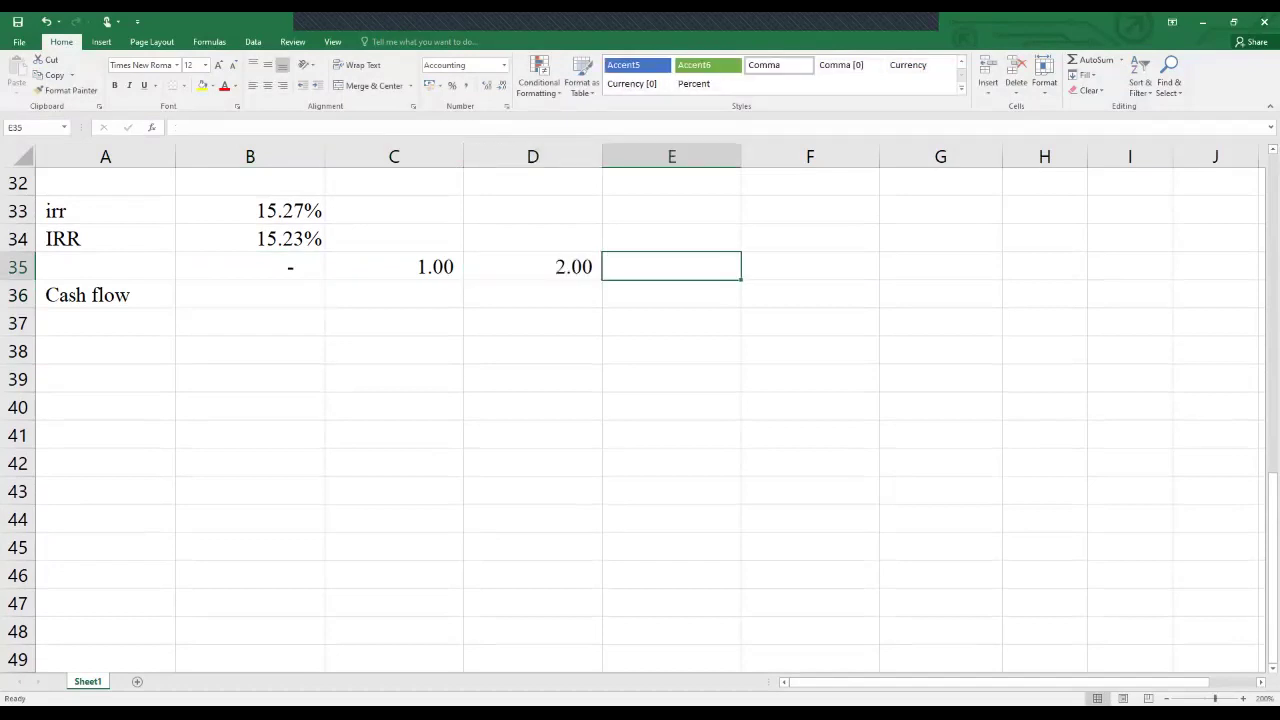
text(3)
key(Tab)
text(4)
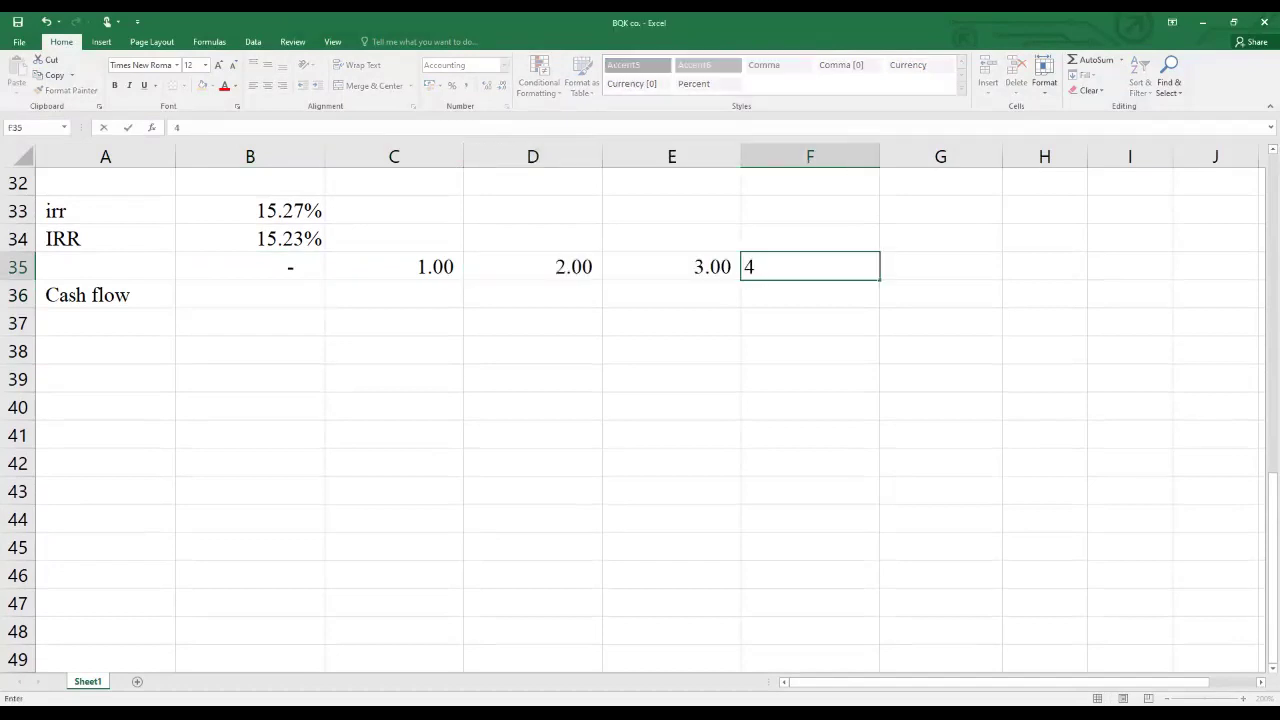
key(Return)
Enter the initial machine cost of -800000 as the year 0 cash flow in B36.
text(2)
key(BackSpace)
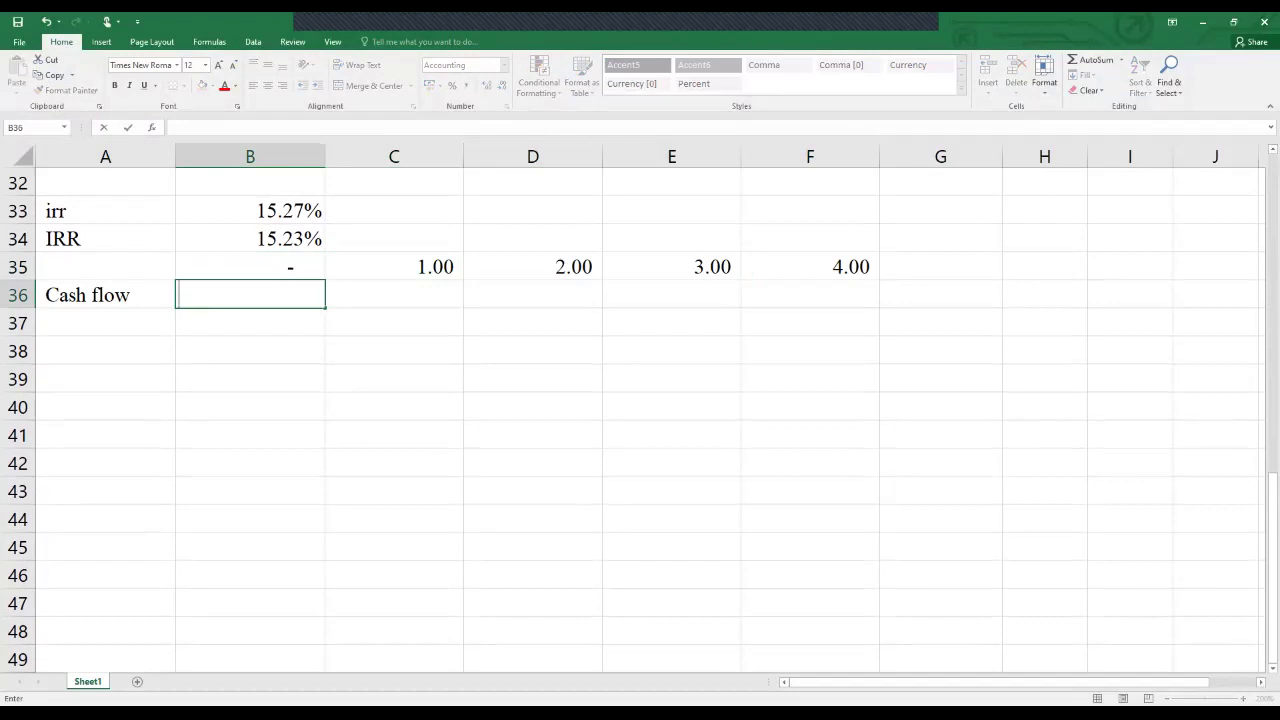
text(80000)
key(BackSpace)
key(BackSpace)
key(BackSpace)
key(BackSpace)
key(BackSpace)
text(-)
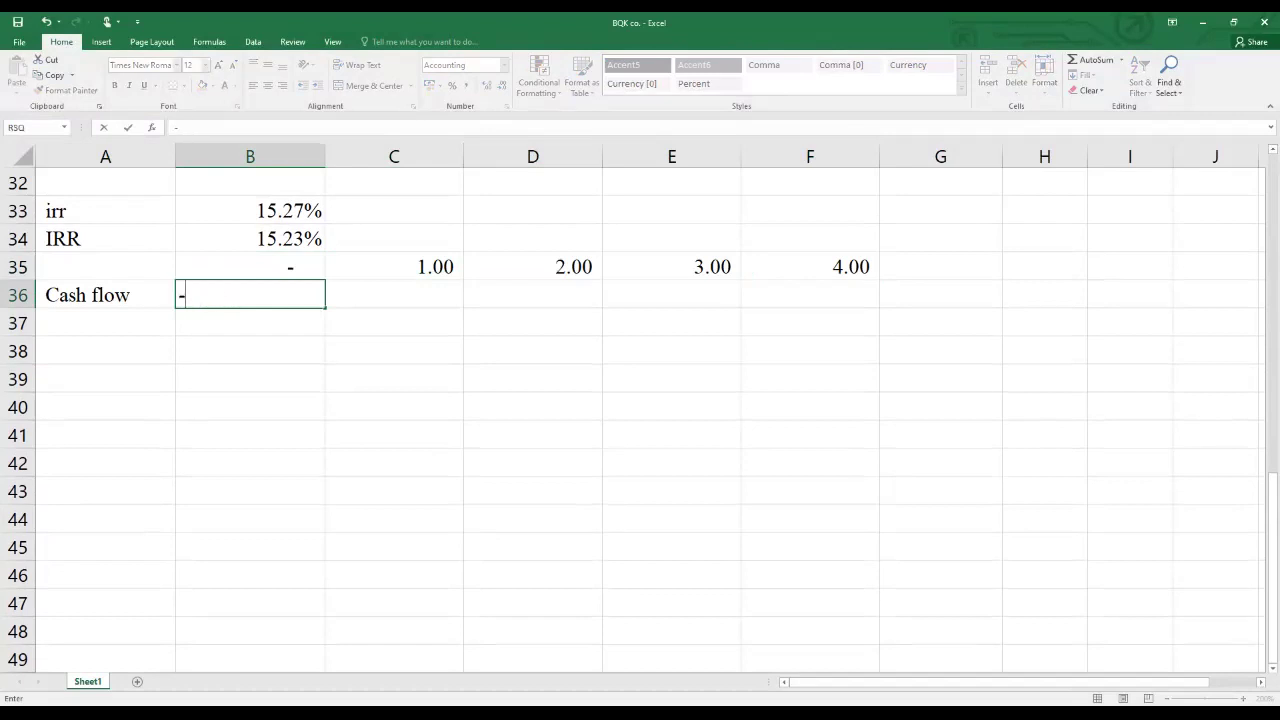
text(8000000)
key(BackSpace)
key(BackSpace)
text(0)
key(Return)
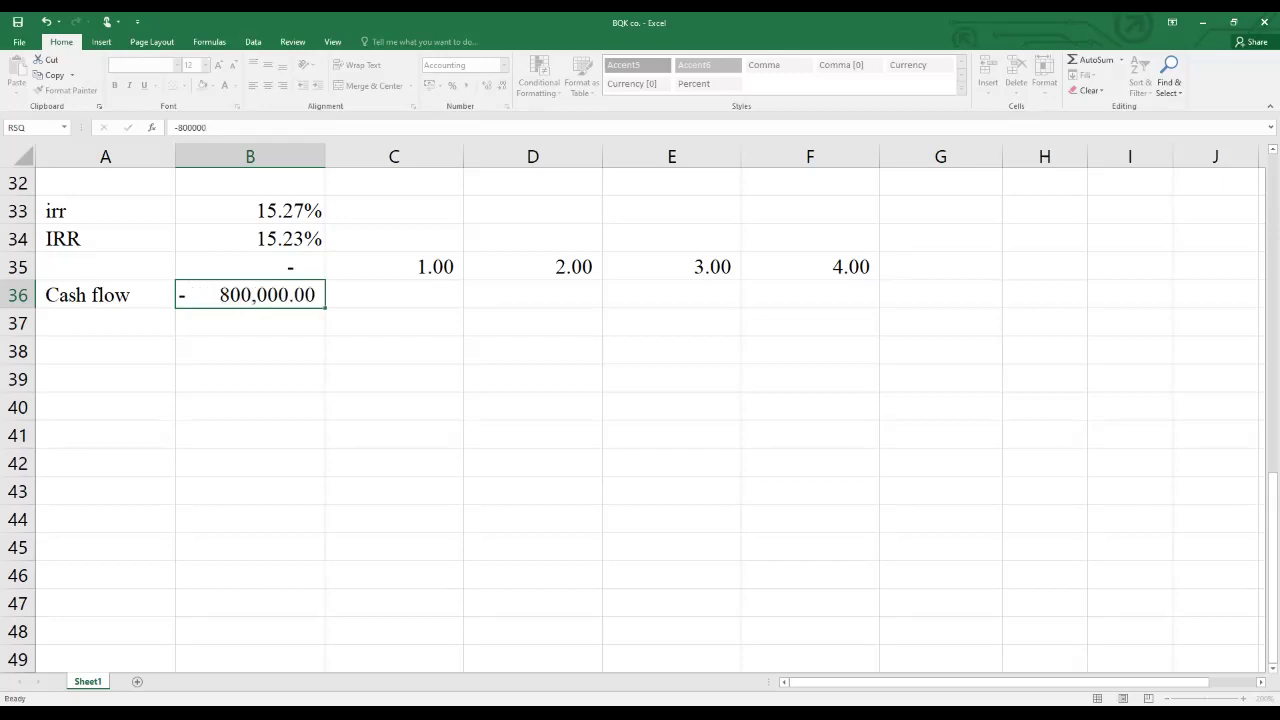
Enter the year 1 and year 2 cash flows, 200000 in C36 and 290000 in D36.
click(393, 294)
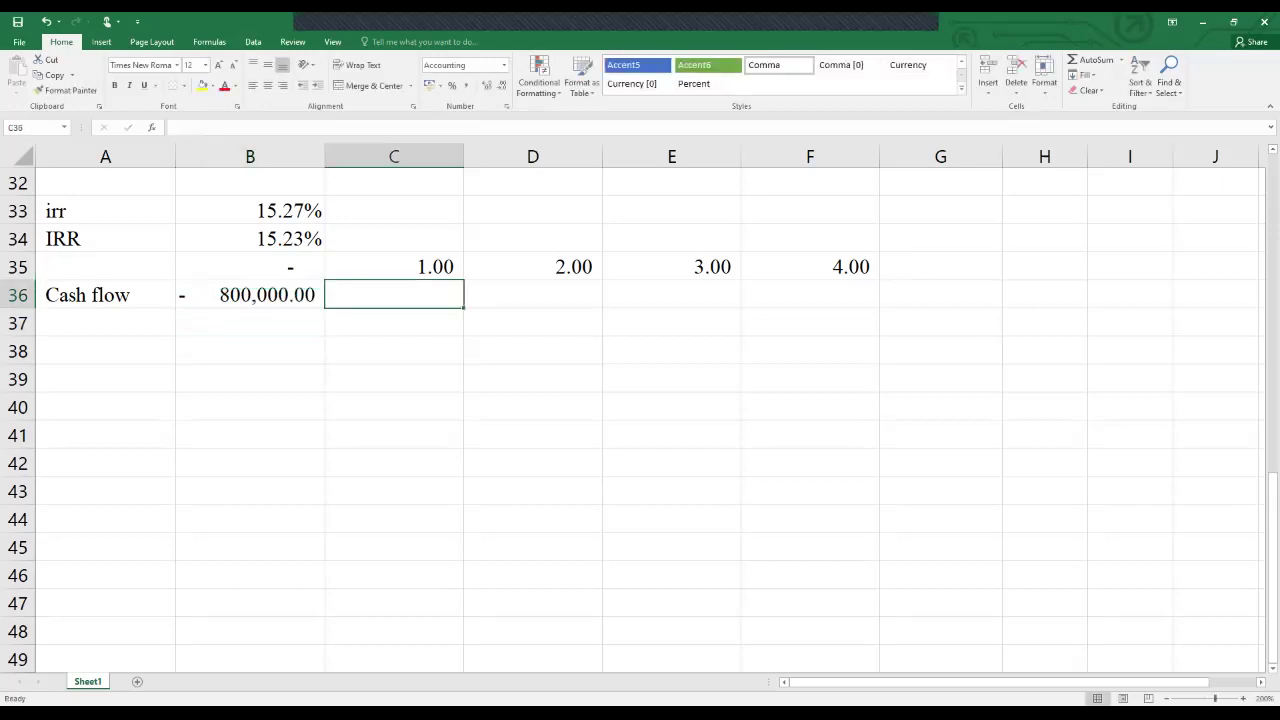
text(200000)
key(Tab)
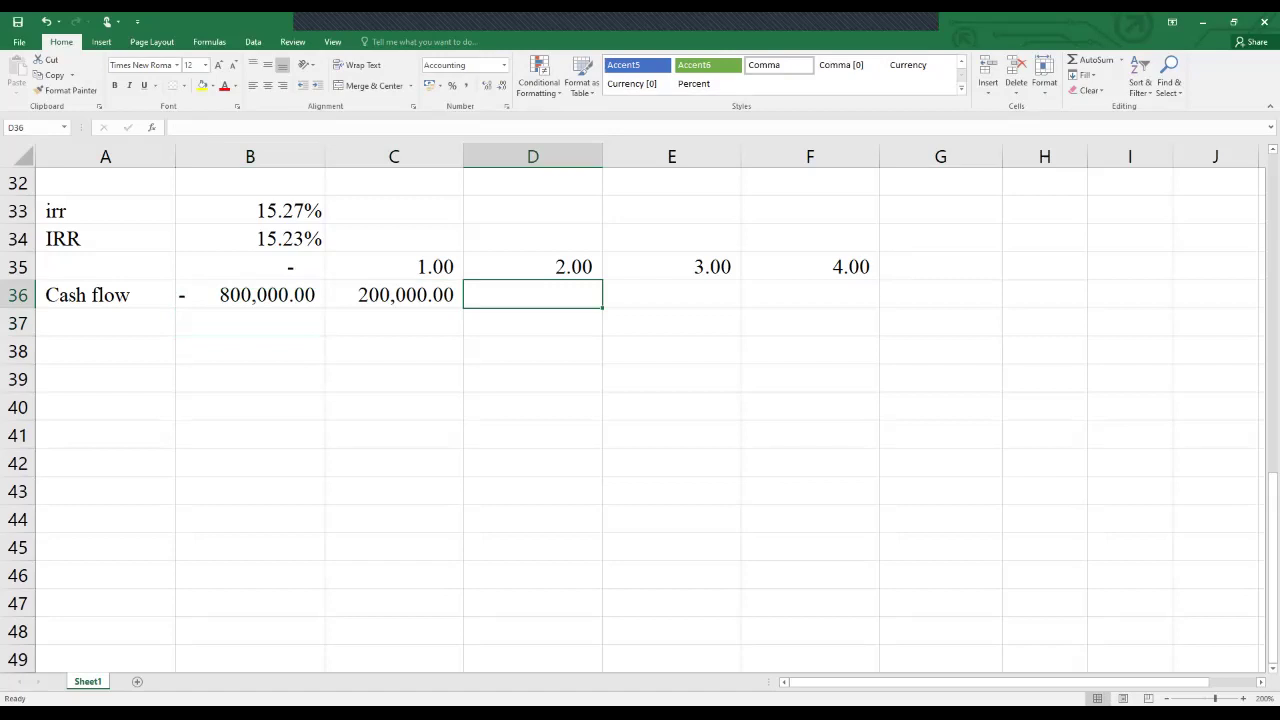
text(290000)
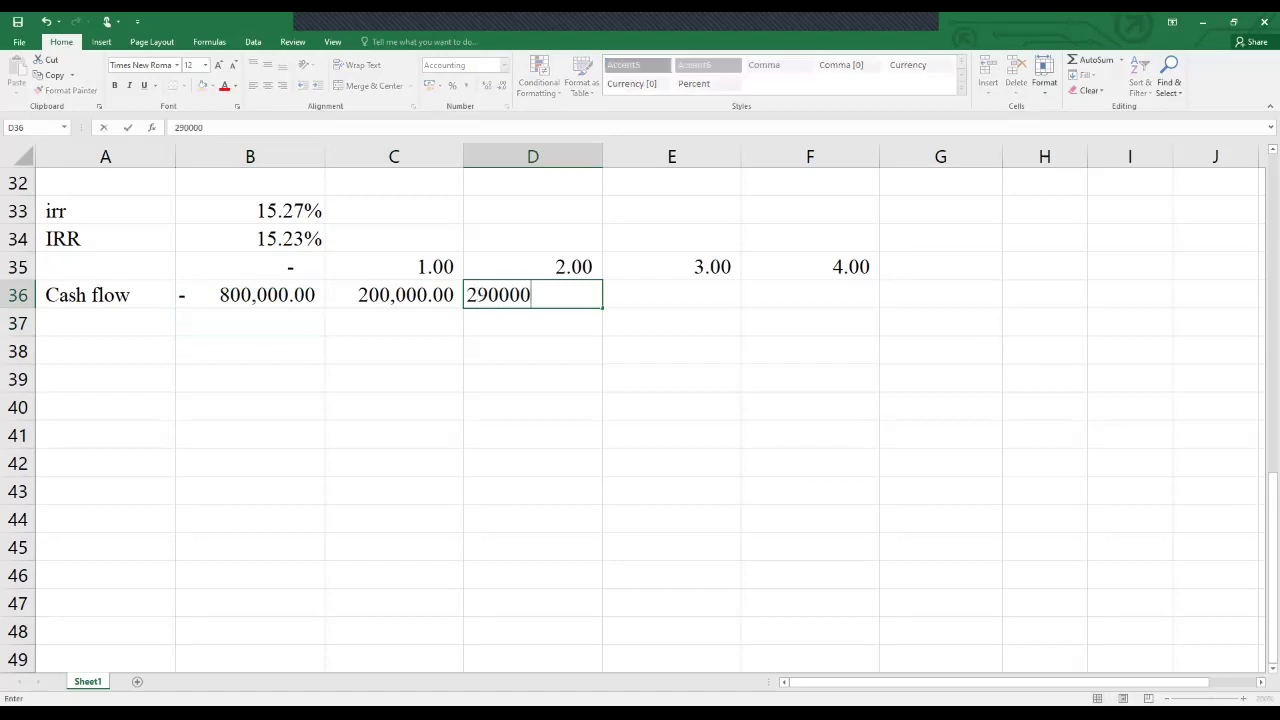
key(Tab)
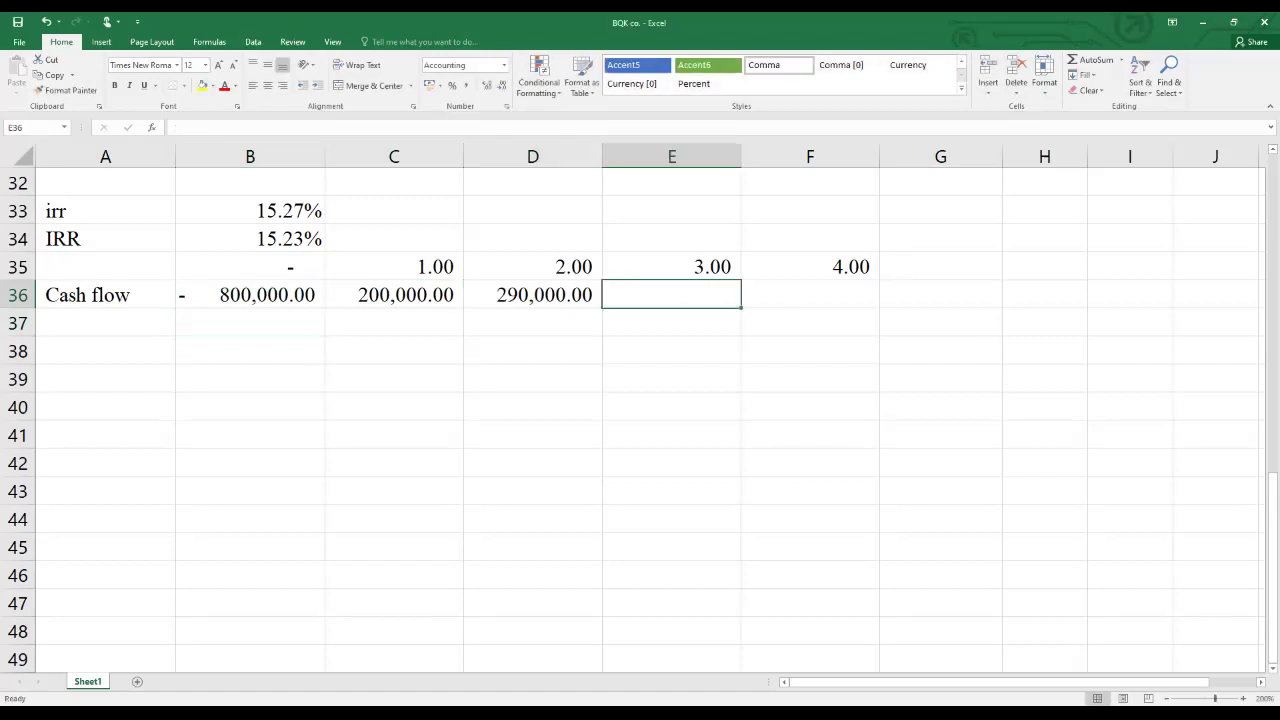
Enter the year 3 and year 4 cash flows, 338,000 in E36 and 310,000 in F36.
text(3338)
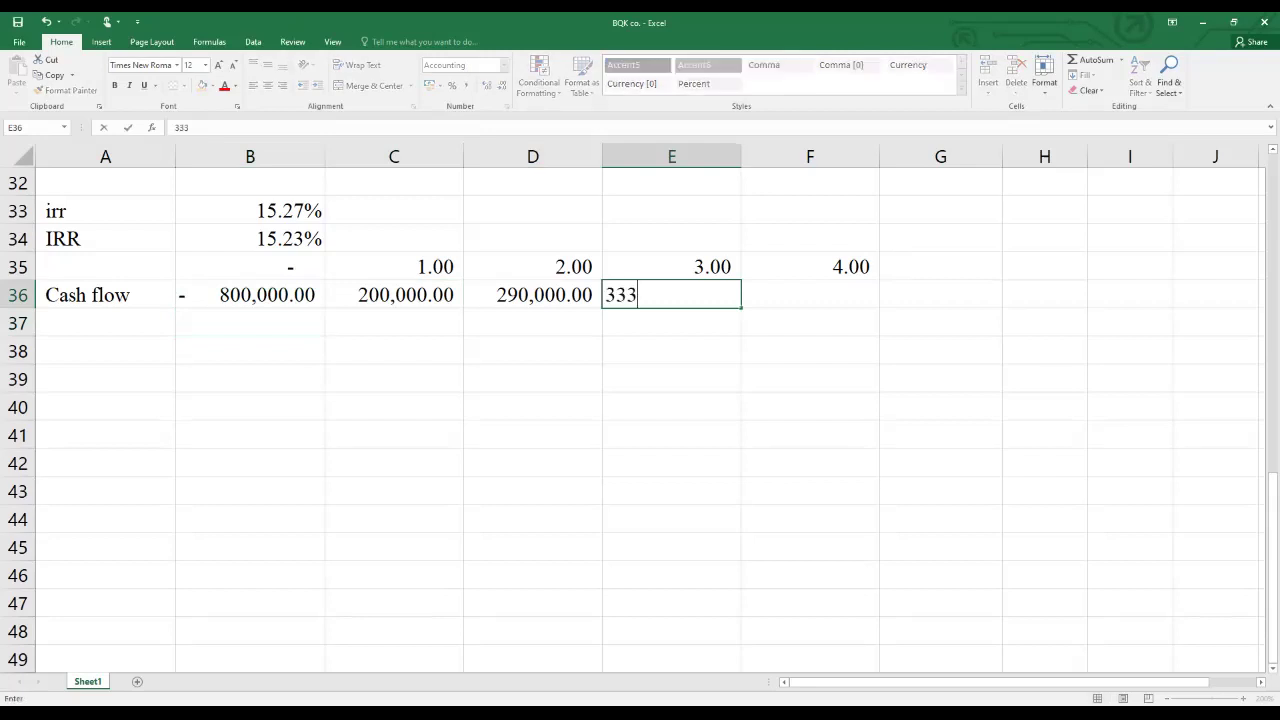
key(BackSpace)
key(BackSpace)
key(BackSpace)
text(38,000)
key(Tab)
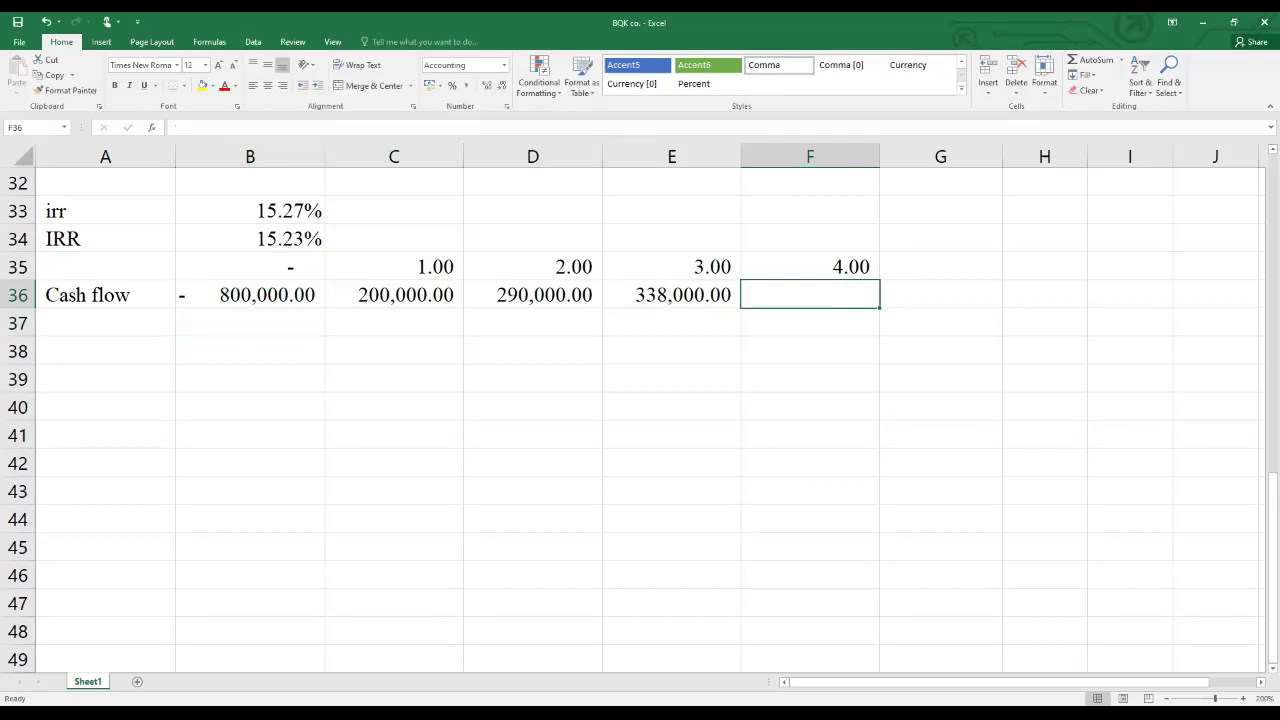
text(310,000)
key(Return)
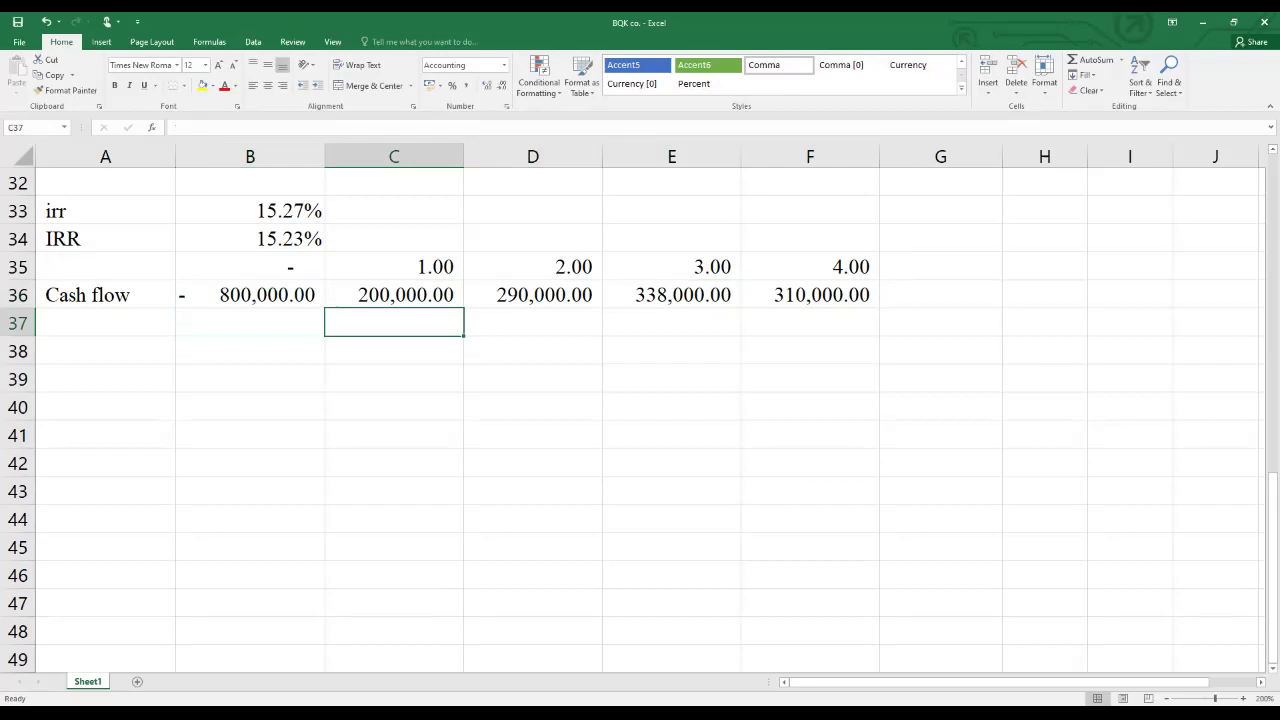
Label cell A37 "IRR" under the Duo Co cash flow row.
click(105, 322)
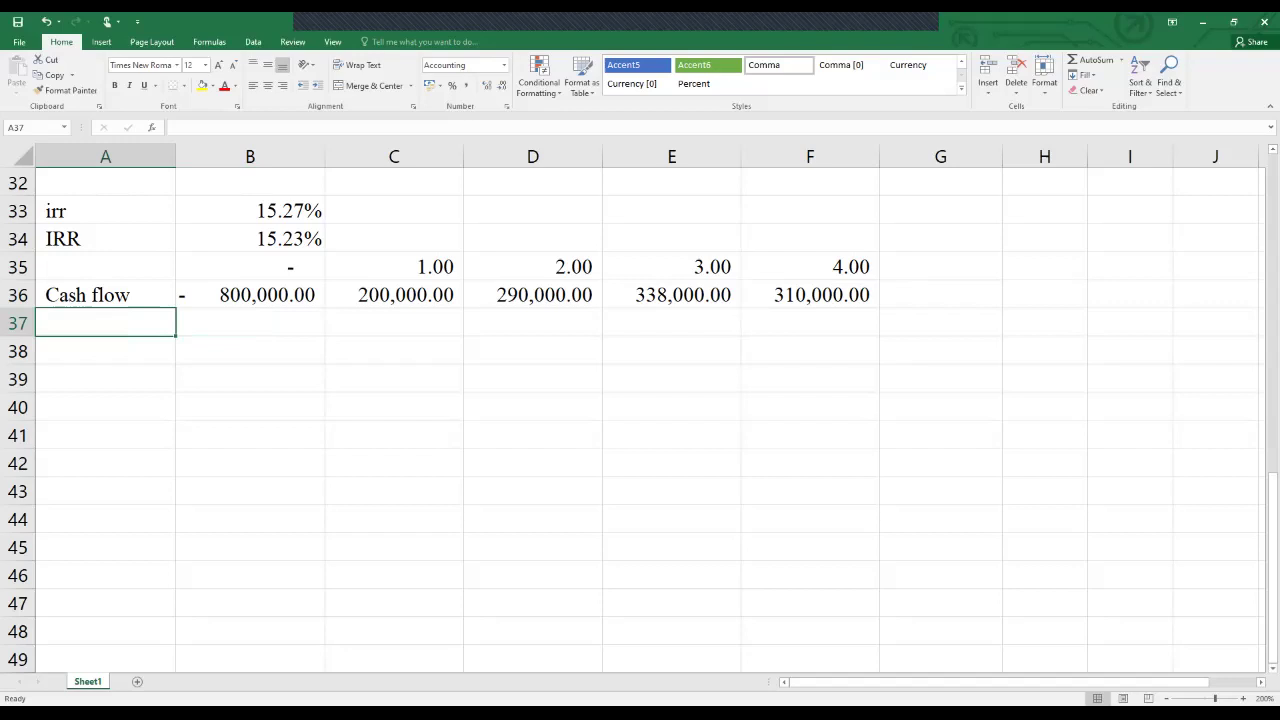
text(IRR)
key(Tab)
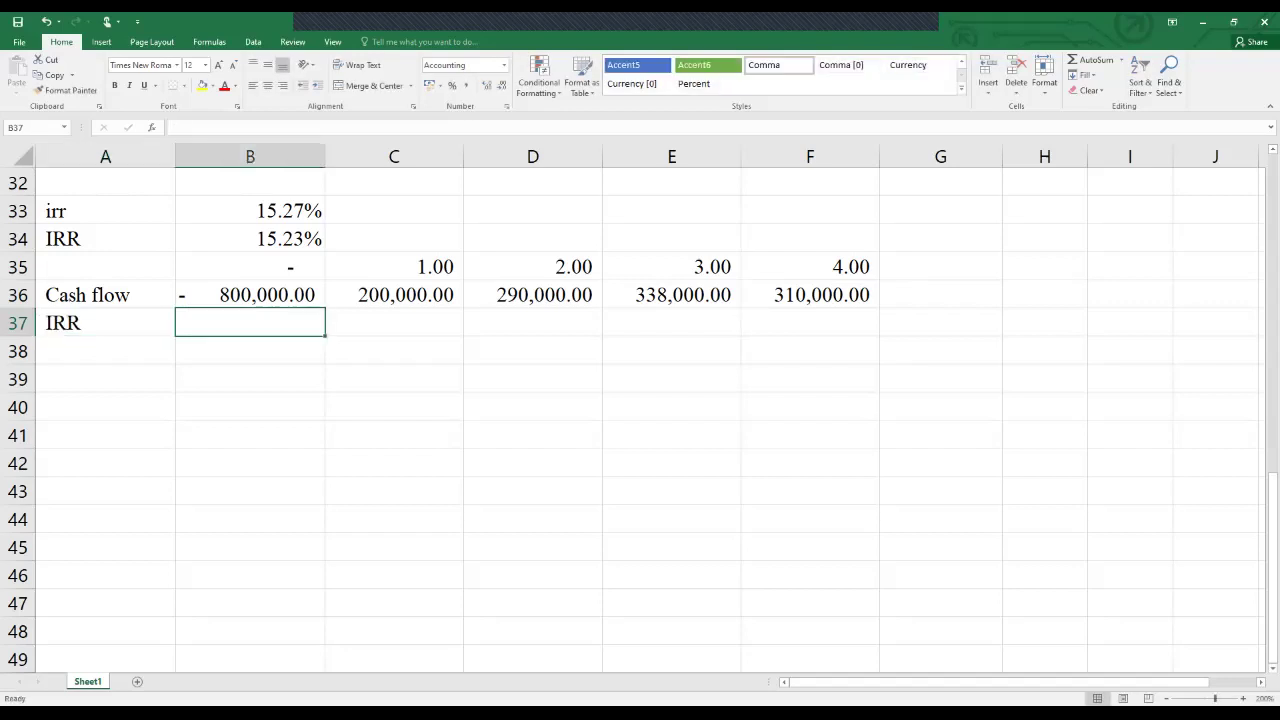
text(=irr)
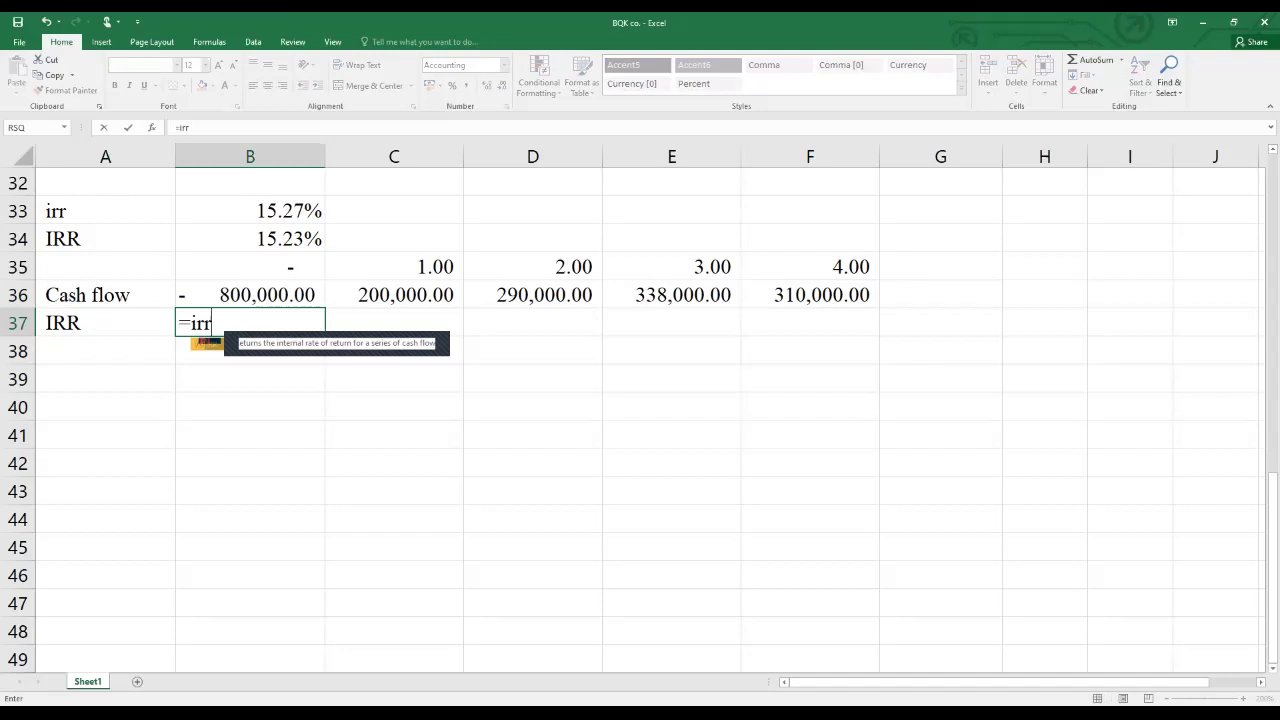
text(()
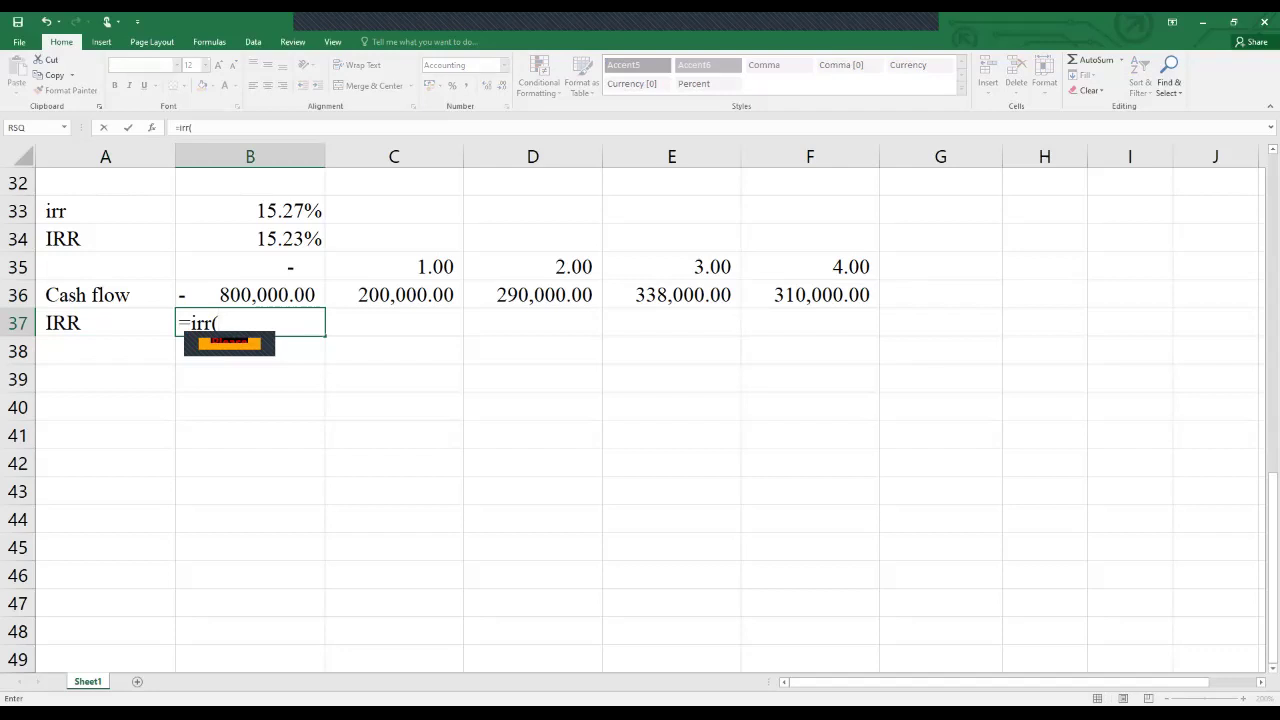
click(250, 294)
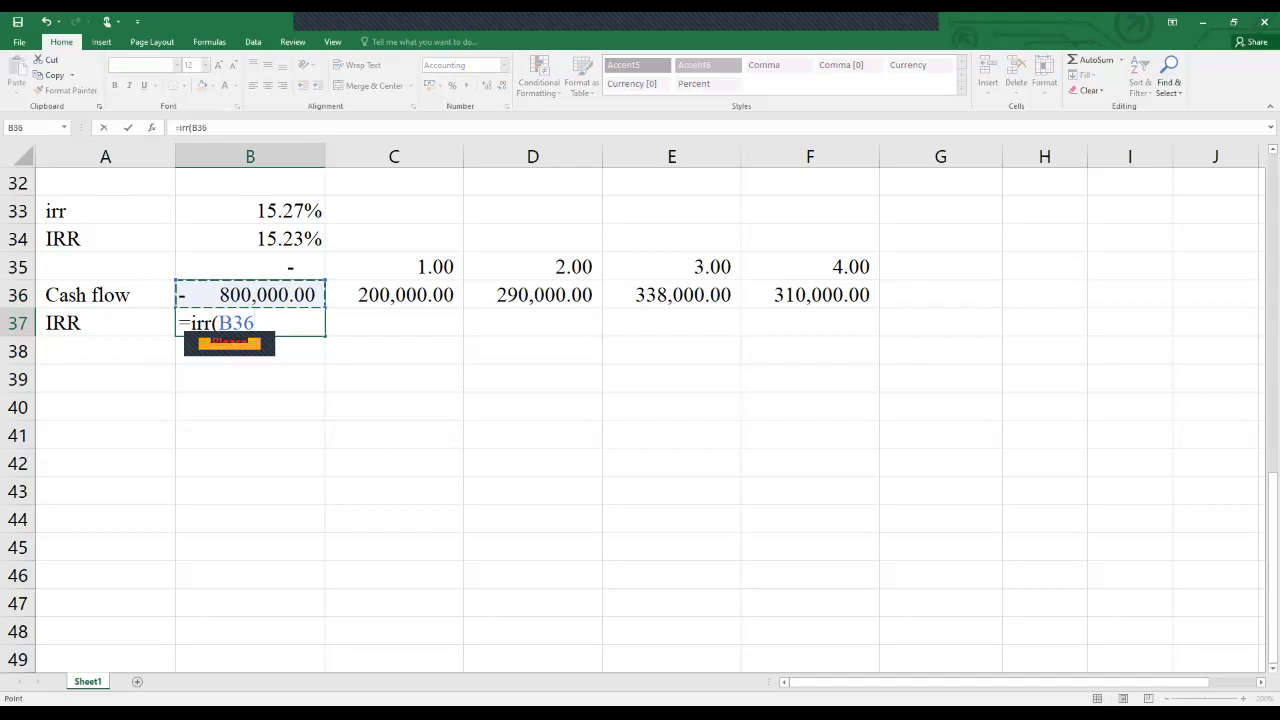
key(ctrl+shift+Right)
text())
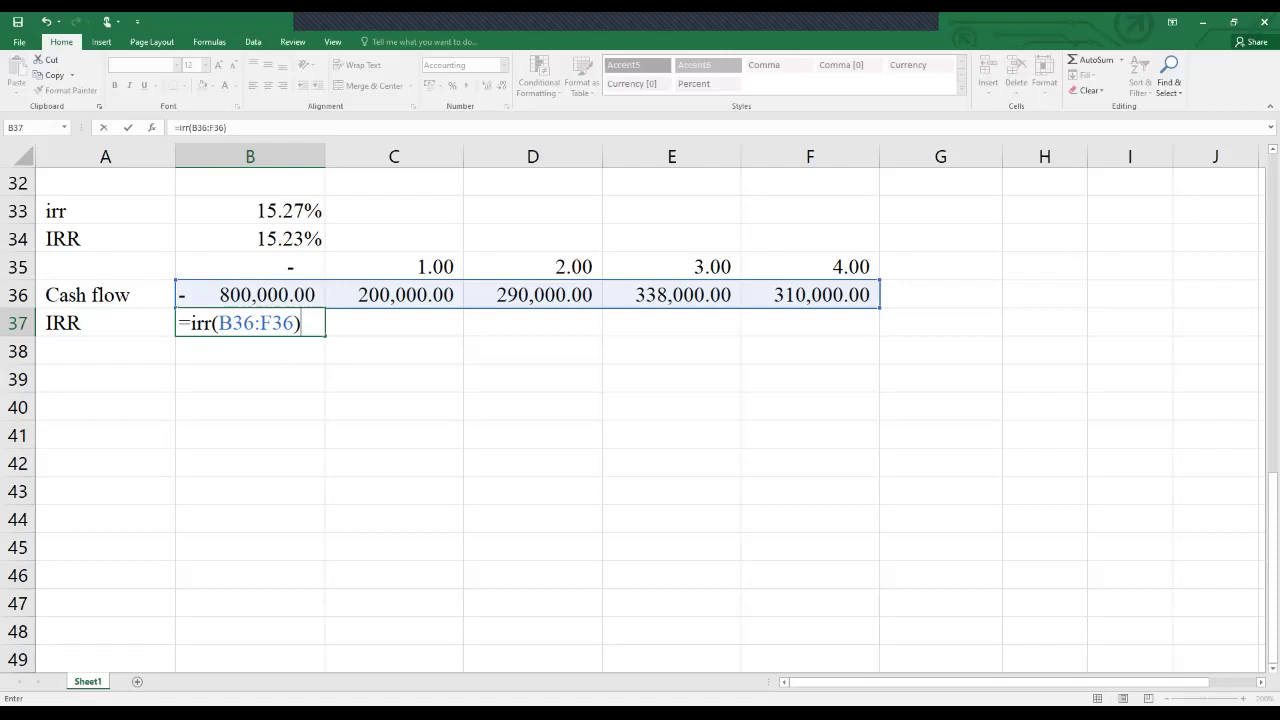
key(Escape)
Extend the cash flow table with year 5 in G35 and a cash flow of -16,000 in G36.
click(940, 266)
text(5)
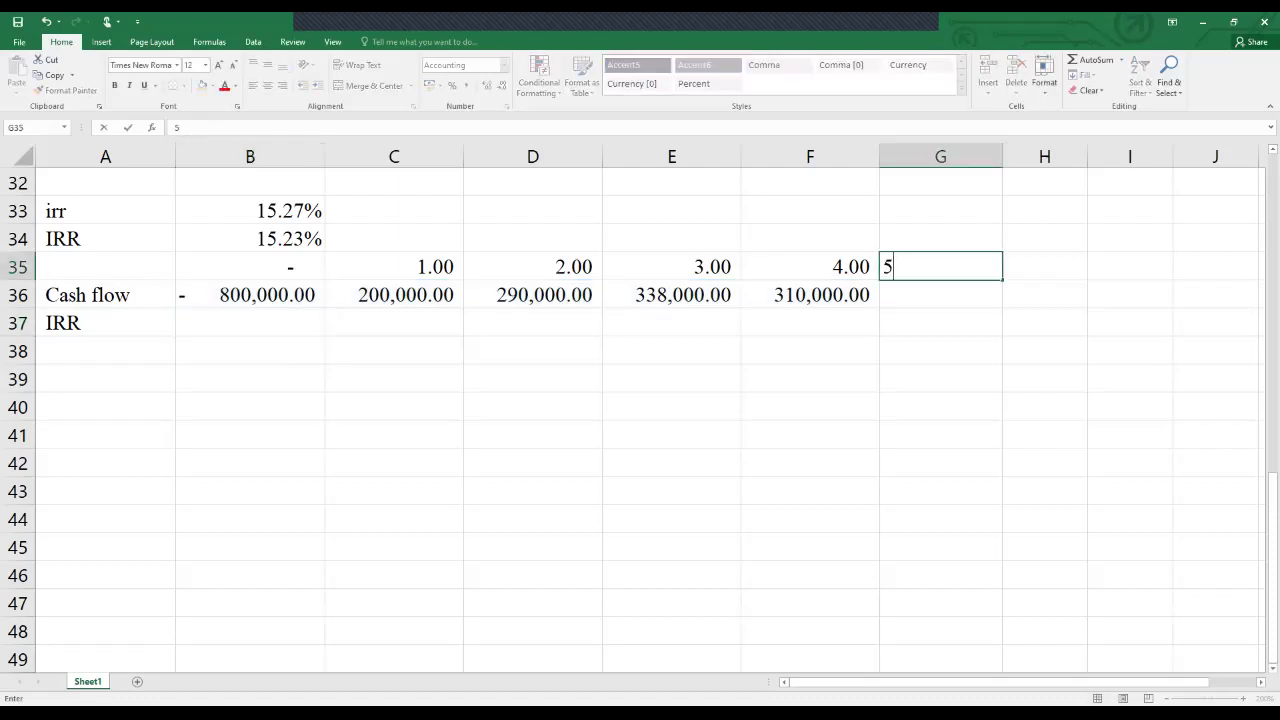
key(Return)
text(- 16,000)
key(Return)
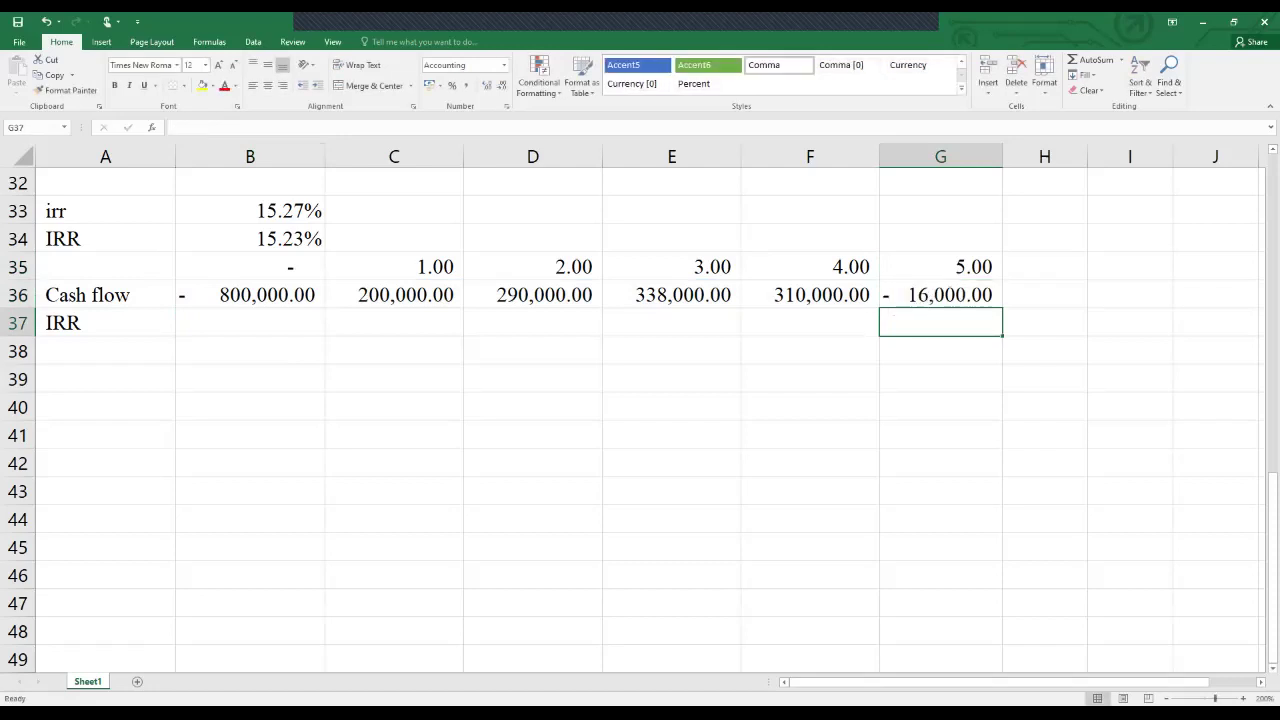
Calculate the IRR of the year 0 to 5 cash flows in B37 with =IRR(B36:G36).
click(250, 322)
text(=-)
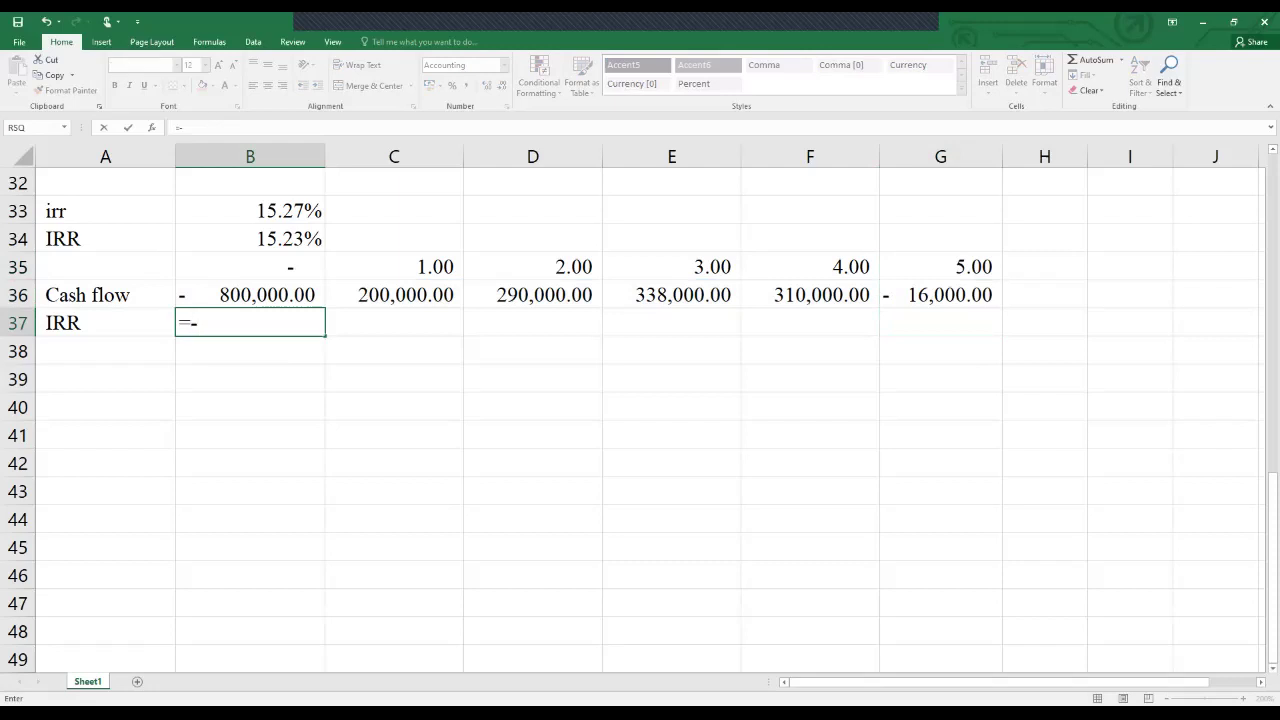
text(irr()
click(250, 294)
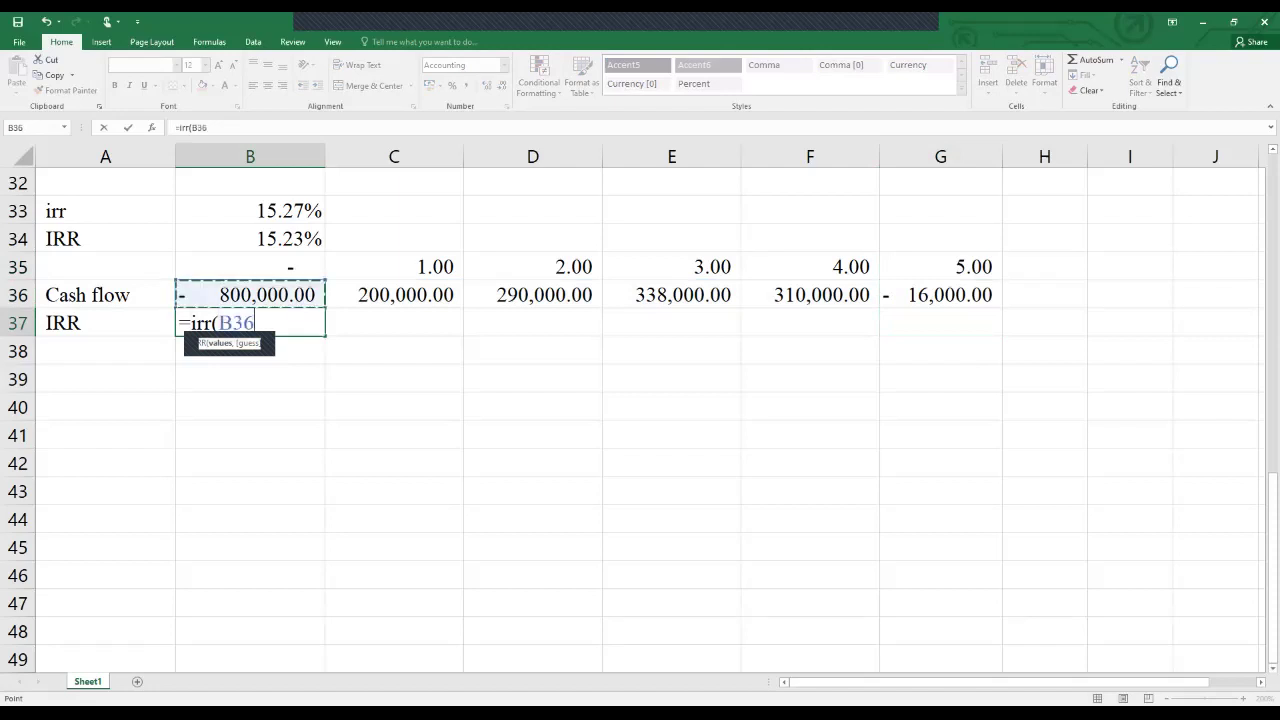
key(ctrl+shift+Right)
text())
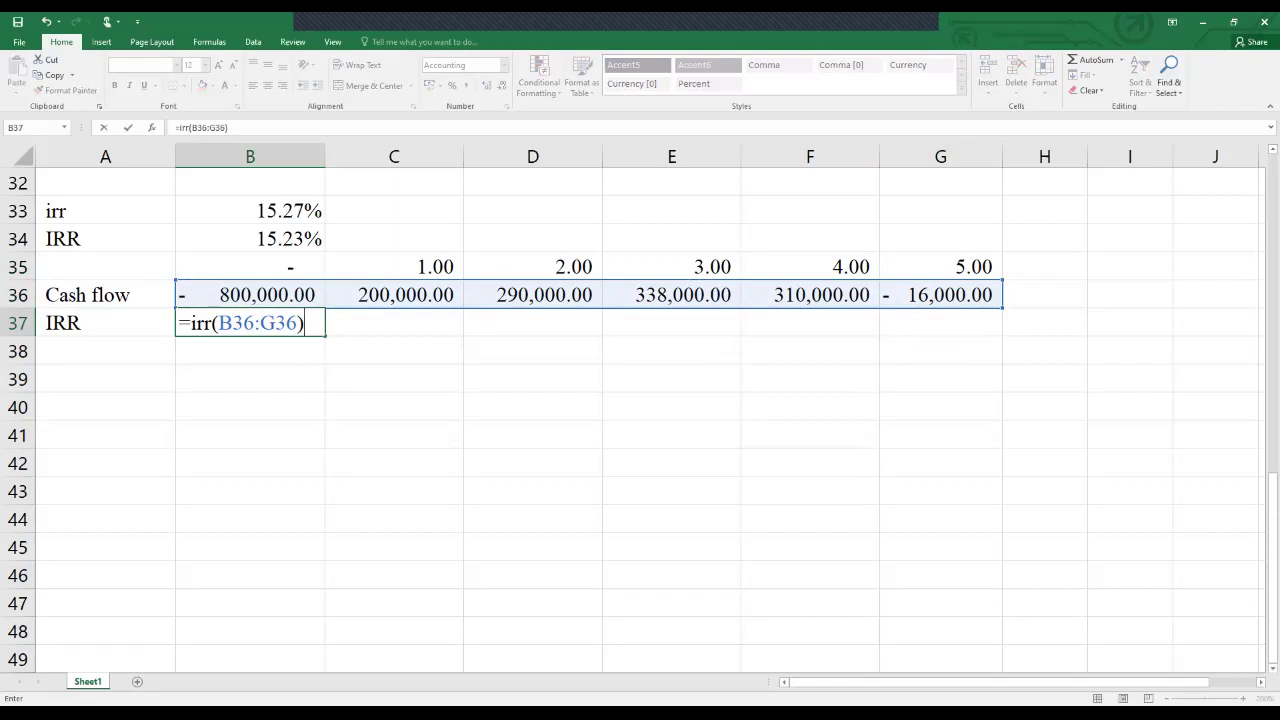
key(Return)
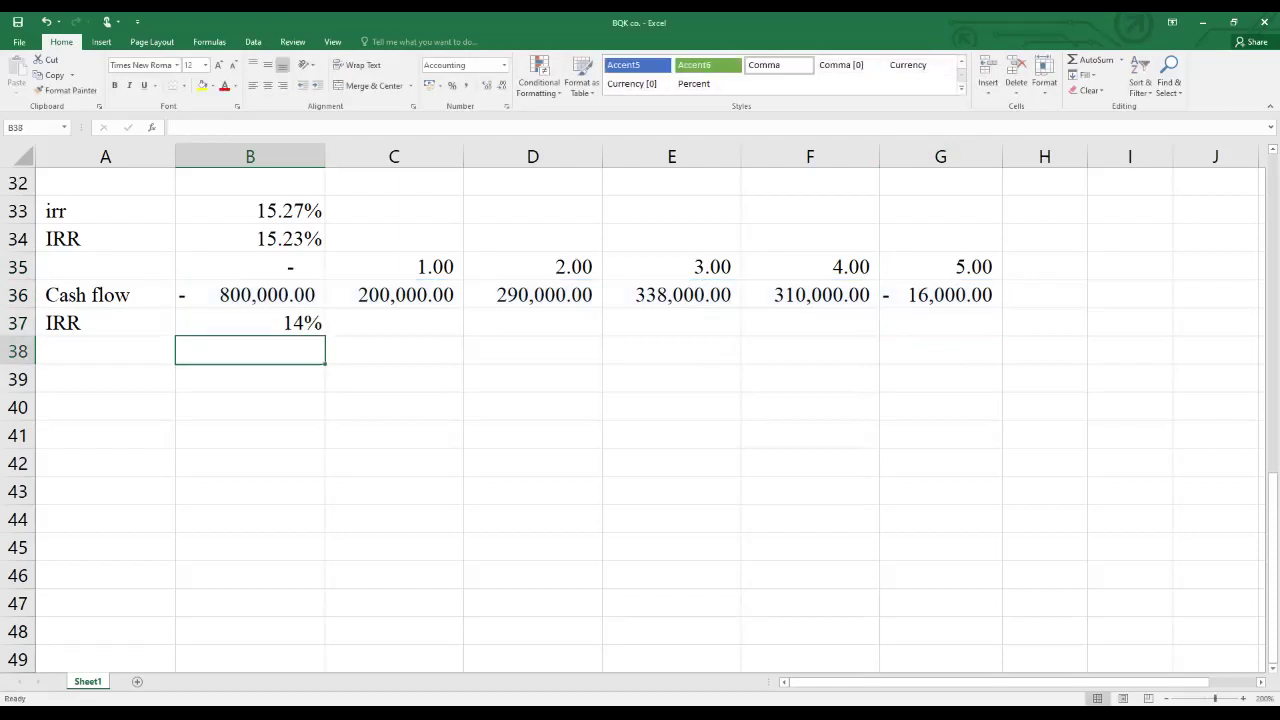
Show the Duo Co IRR in B37 with two decimal places.
click(250, 322)
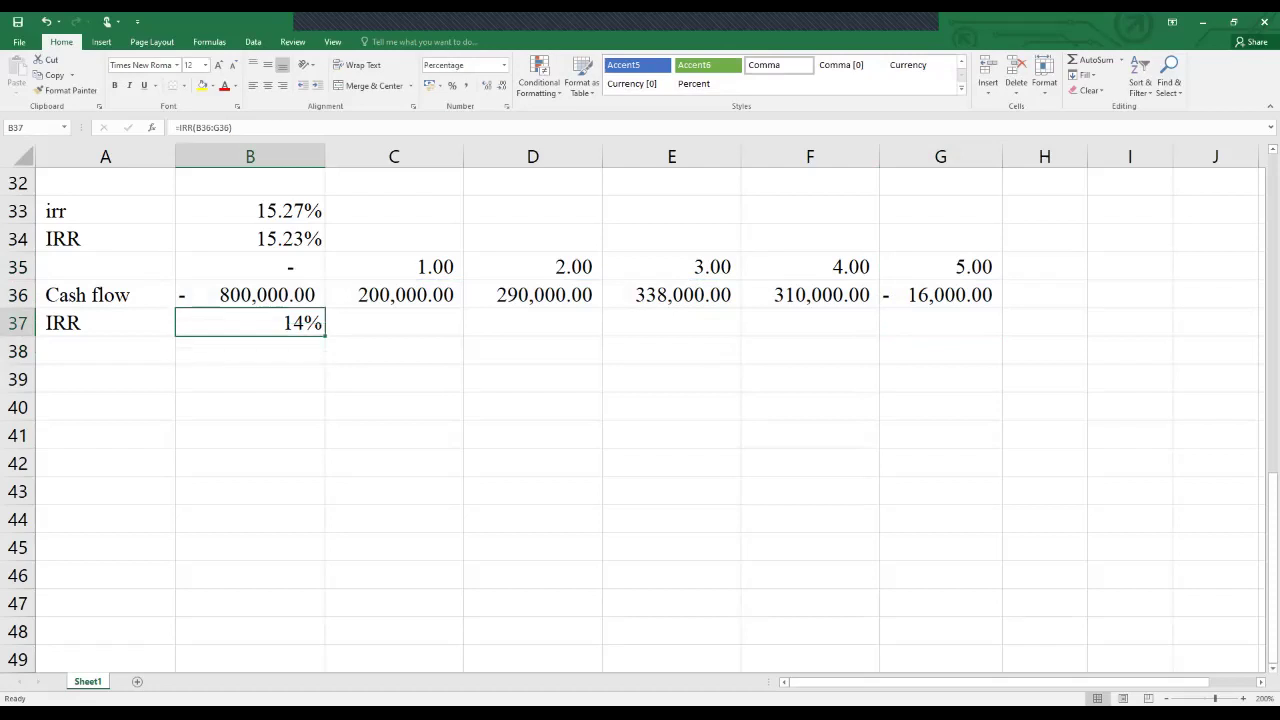
click(487, 85)
click(487, 85)
Display the sheet's formulas and enter 14.11% as a plain value in B38 below the IRR formula.
key(ctrl+grave)
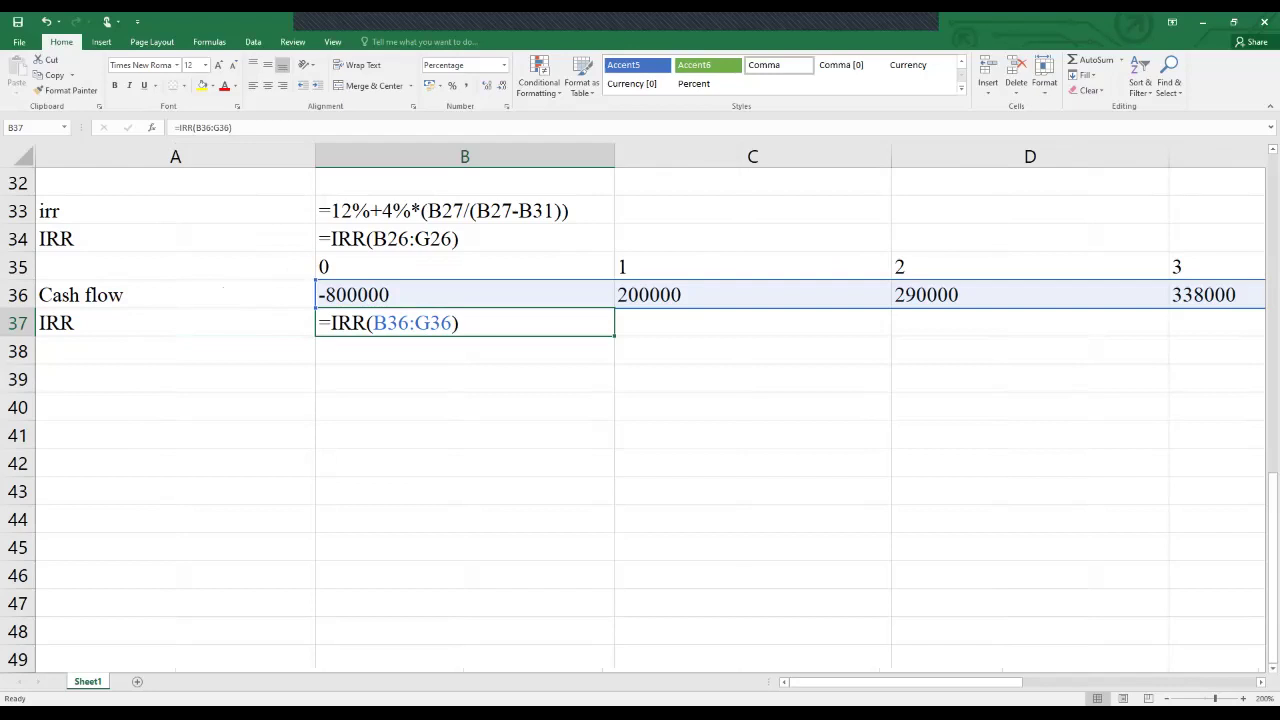
click(464, 350)
text(1)
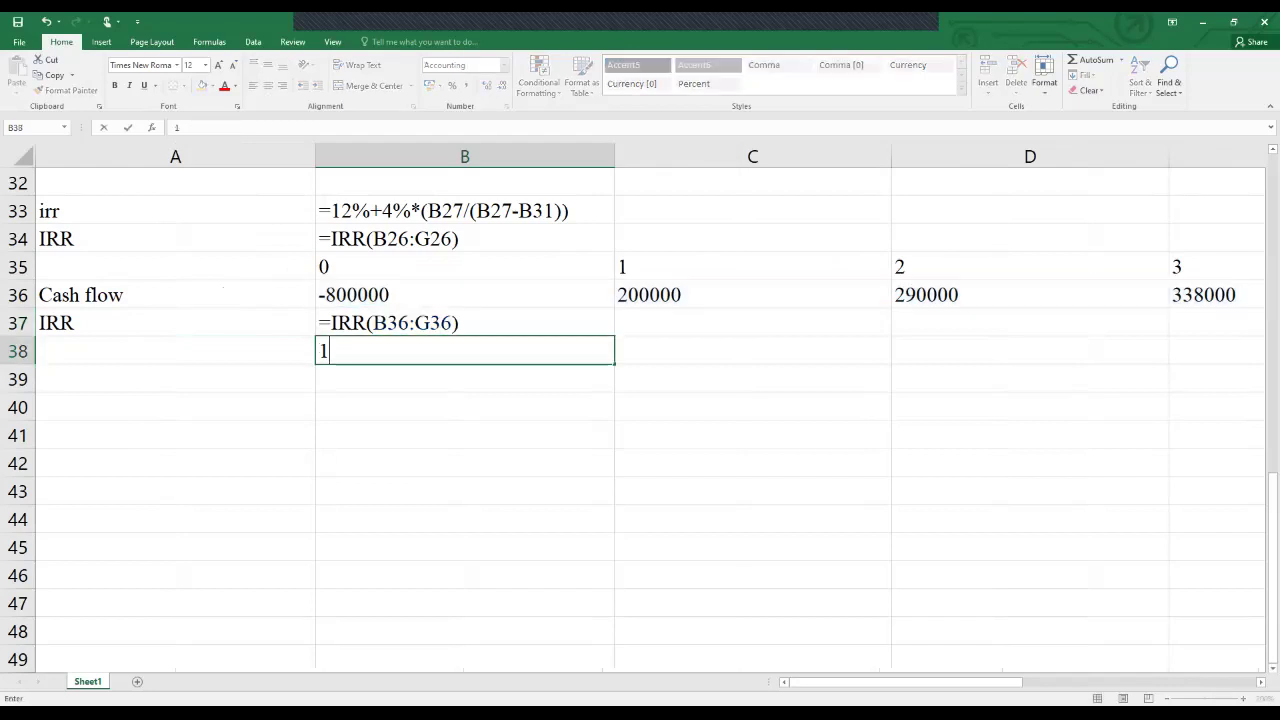
text(4.11%)
key(Return)
click(464, 350)
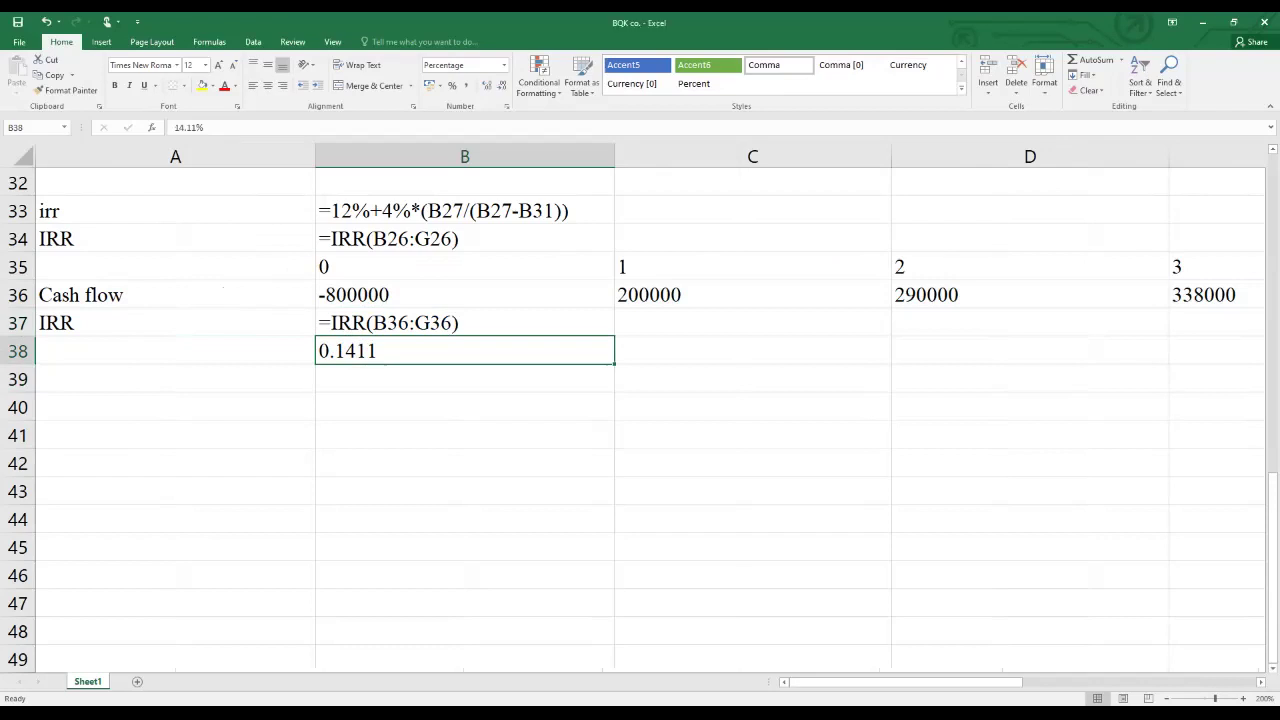
Enter the example formula =a+b in B39 and compare it with the IRR formula in B37 and the value in B38.
click(464, 322)
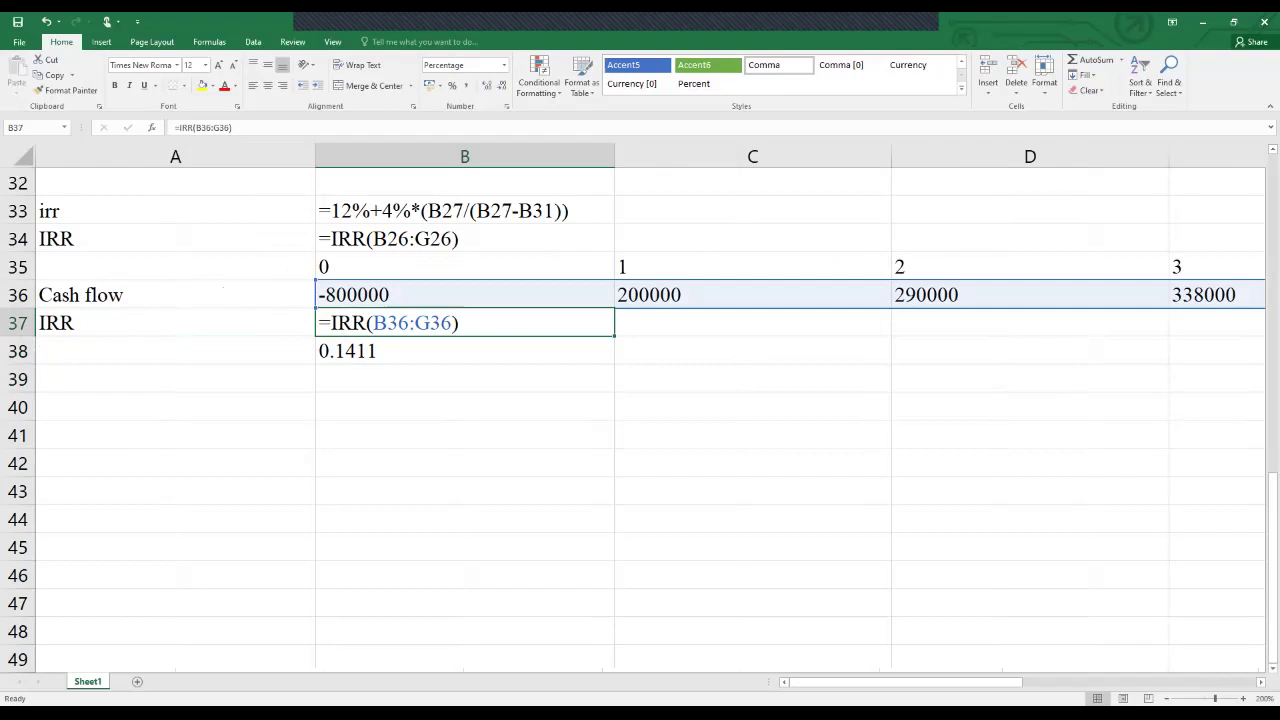
key(Return)
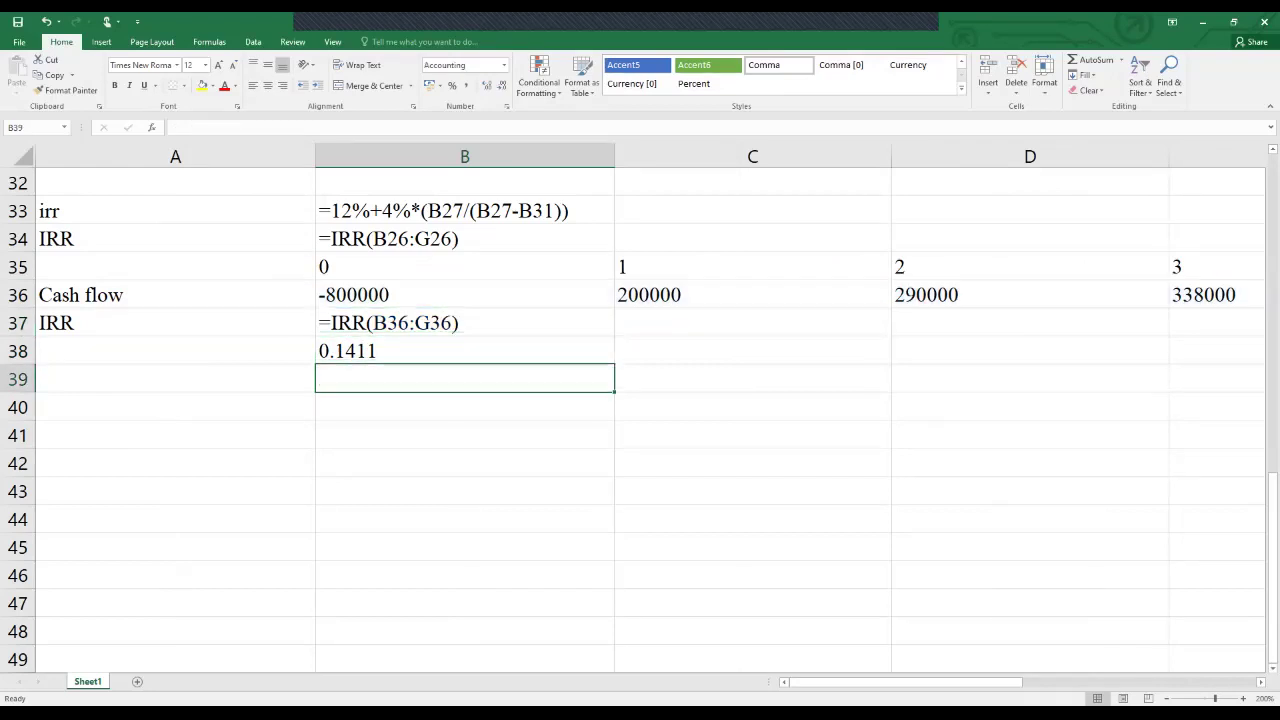
text(=)
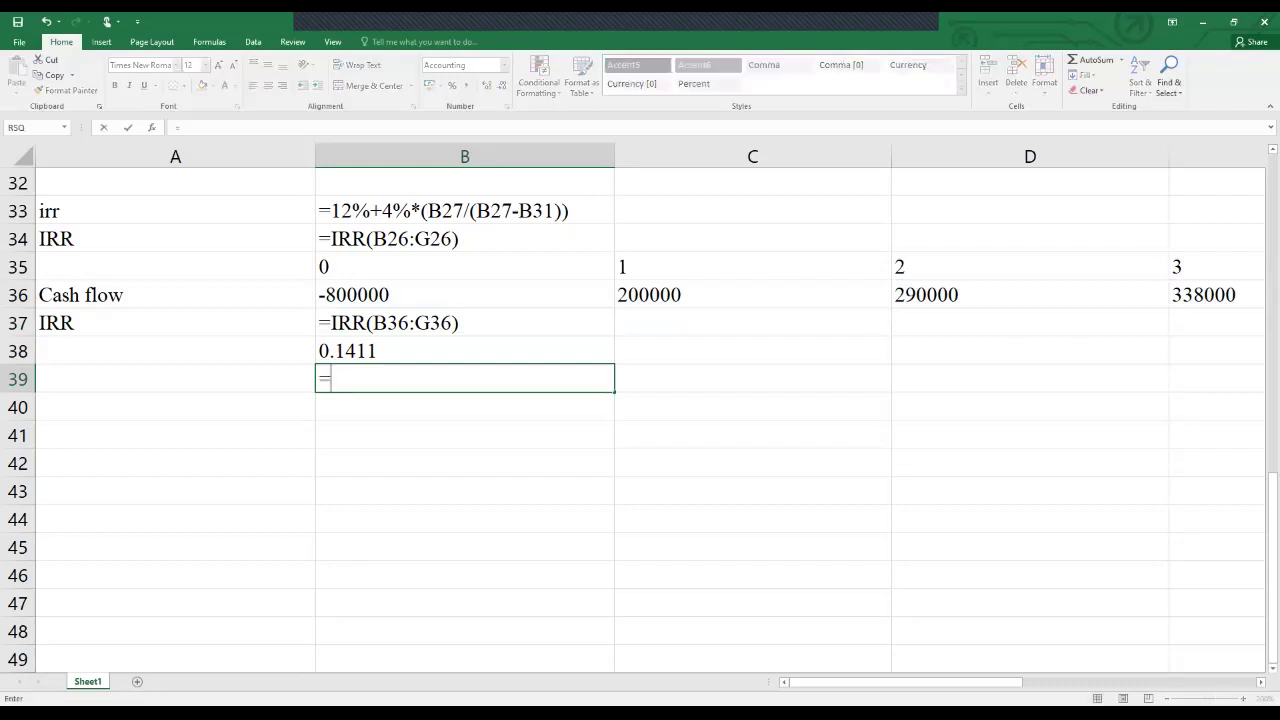
text(a+)
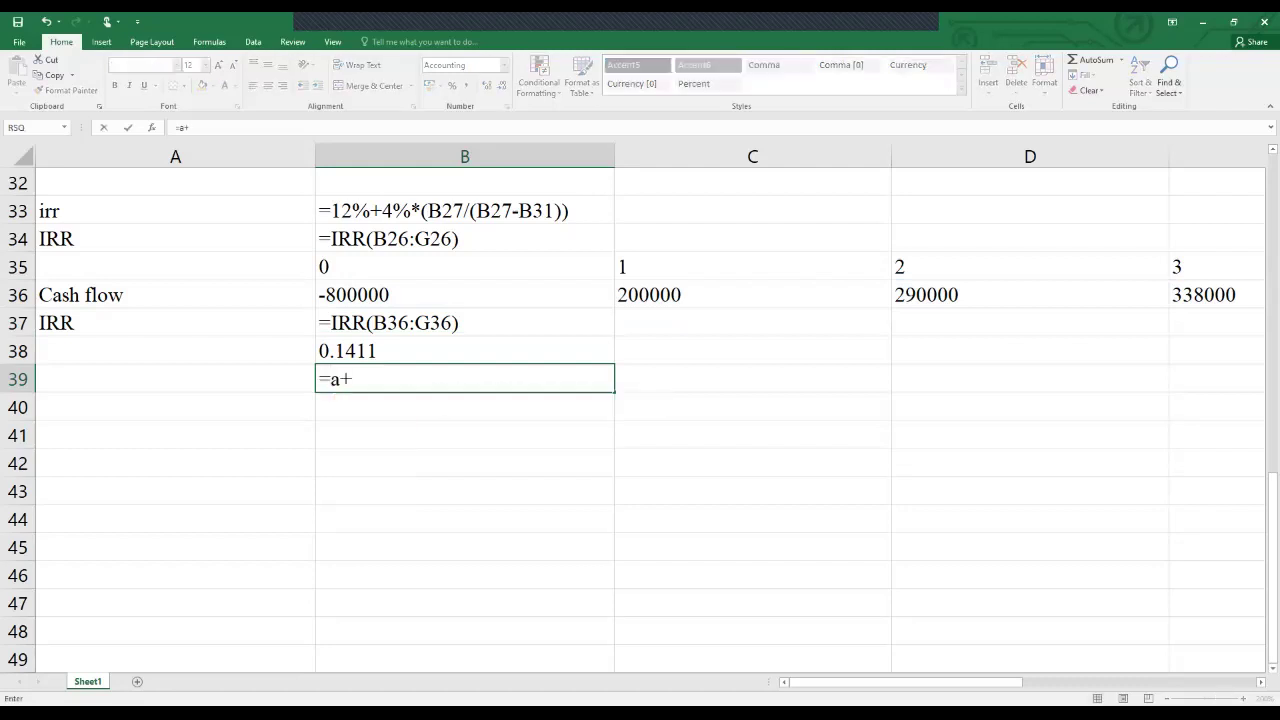
text(b)
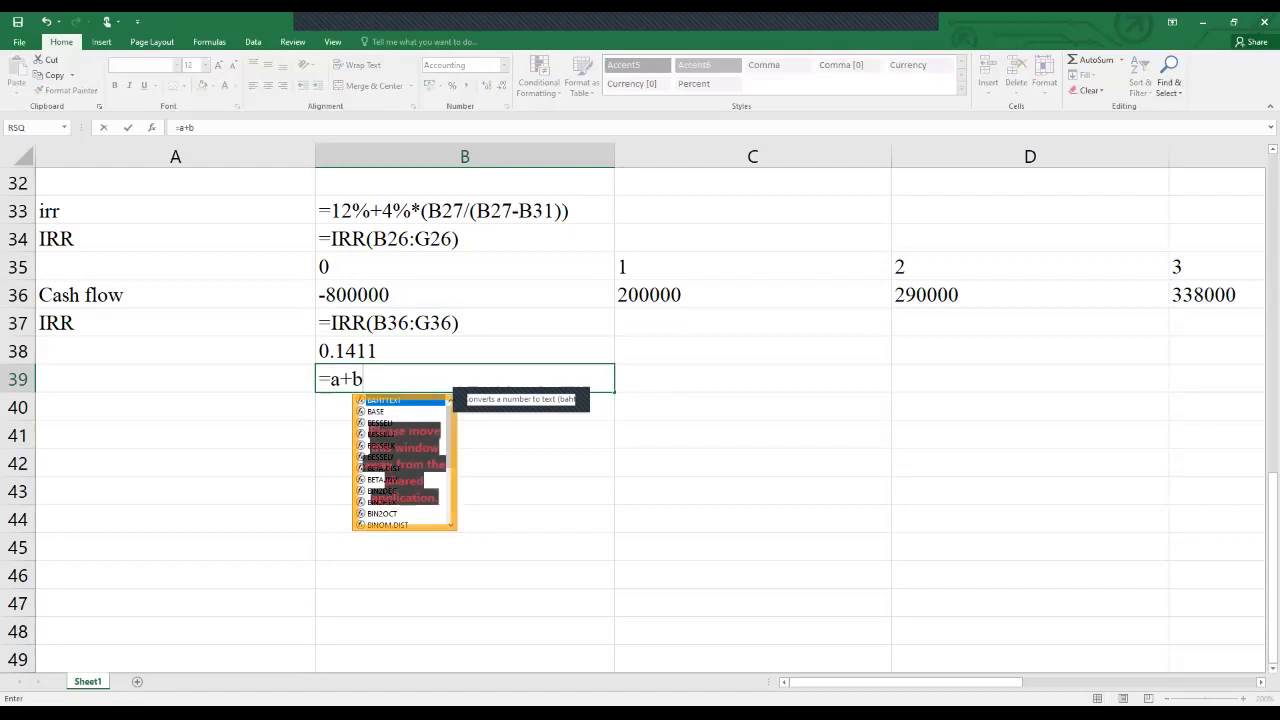
click(464, 350)
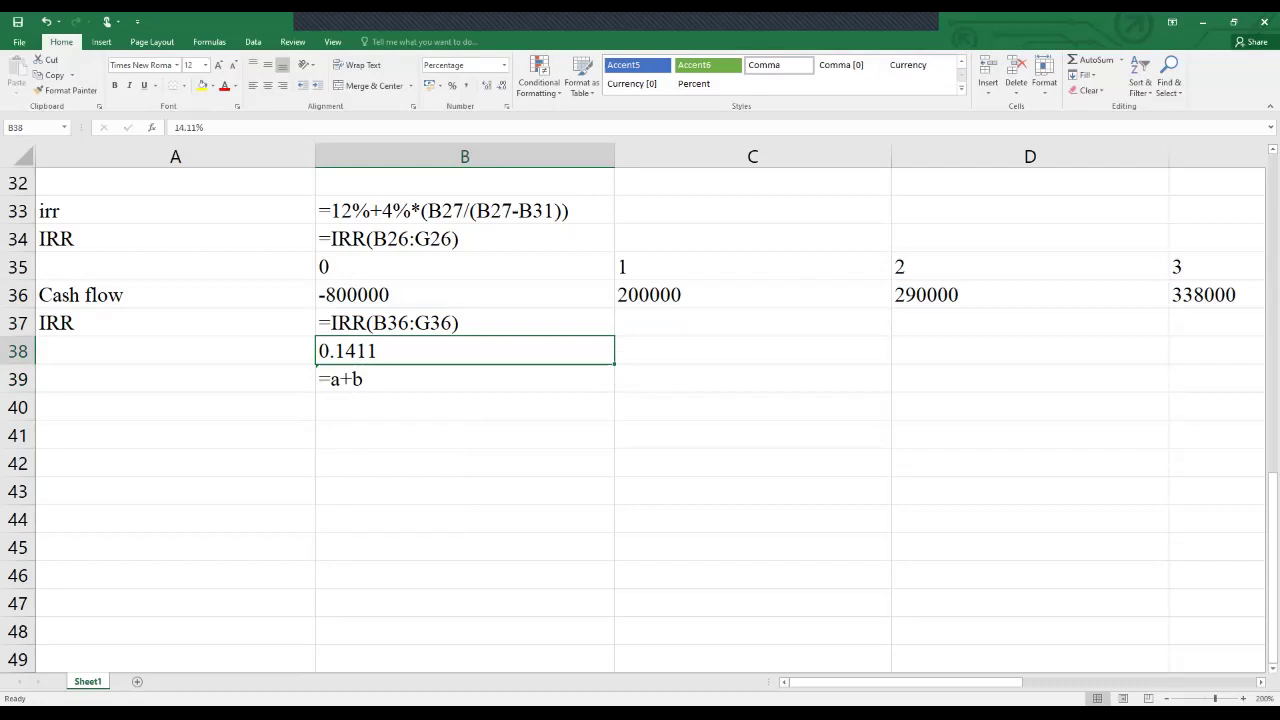
click(464, 322)
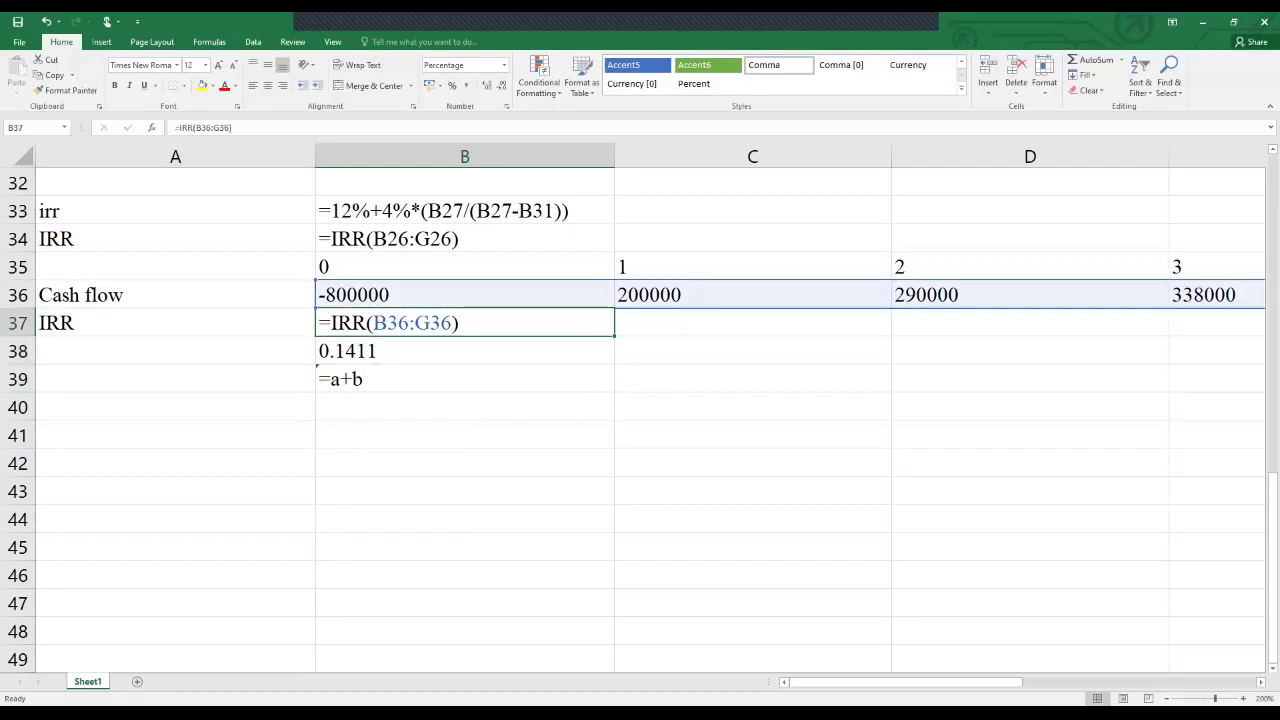
click(464, 378)
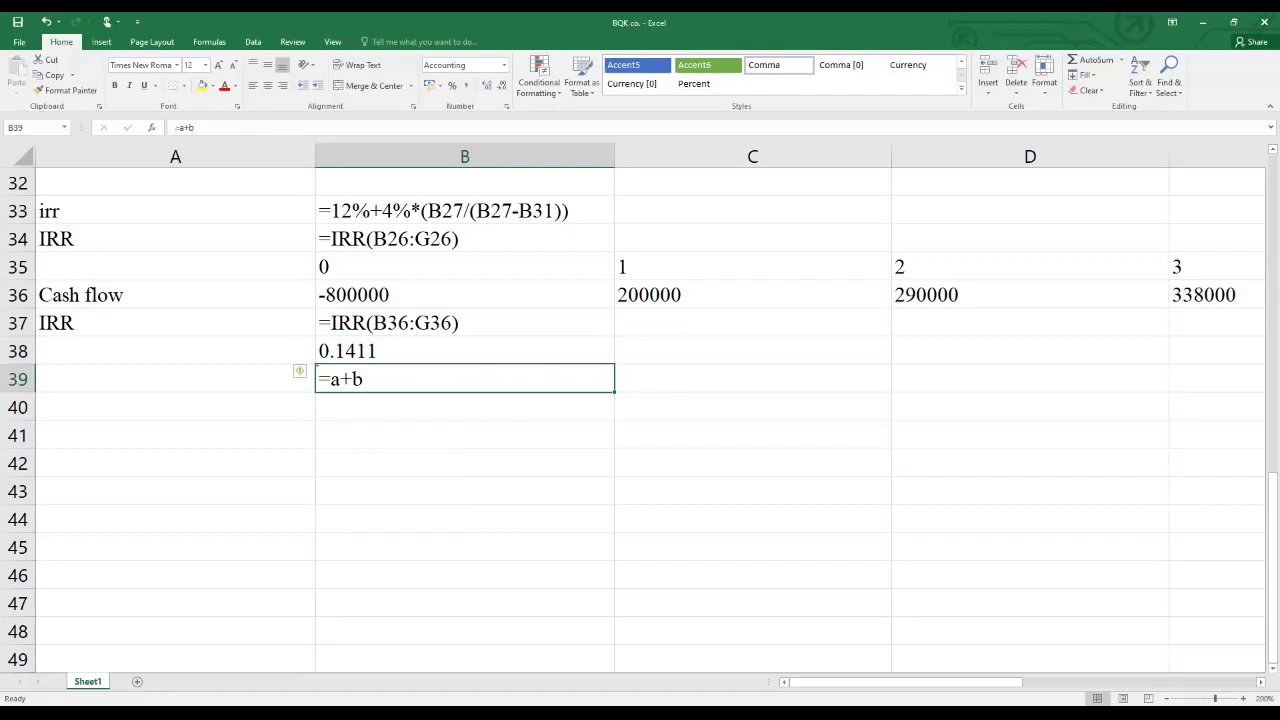
Return the sheet to showing values and clear the example entries in B39 and B38.
key(ctrl+grave)
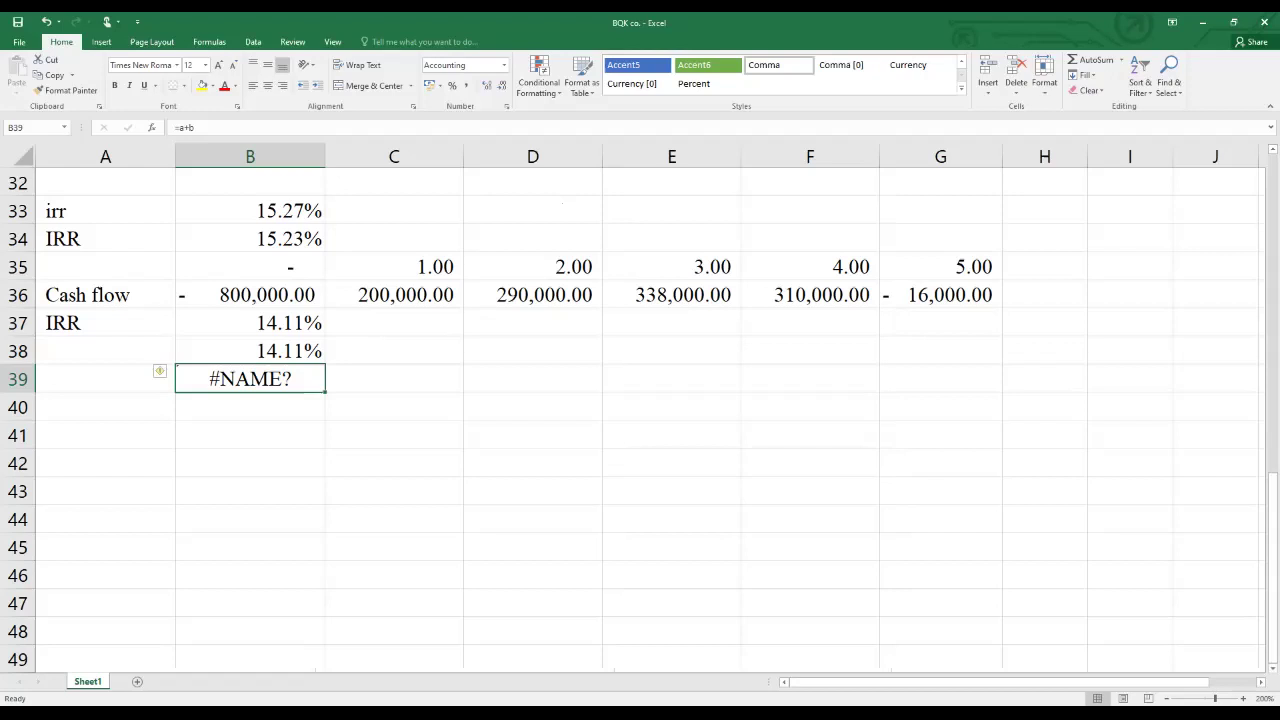
key(Delete)
click(250, 350)
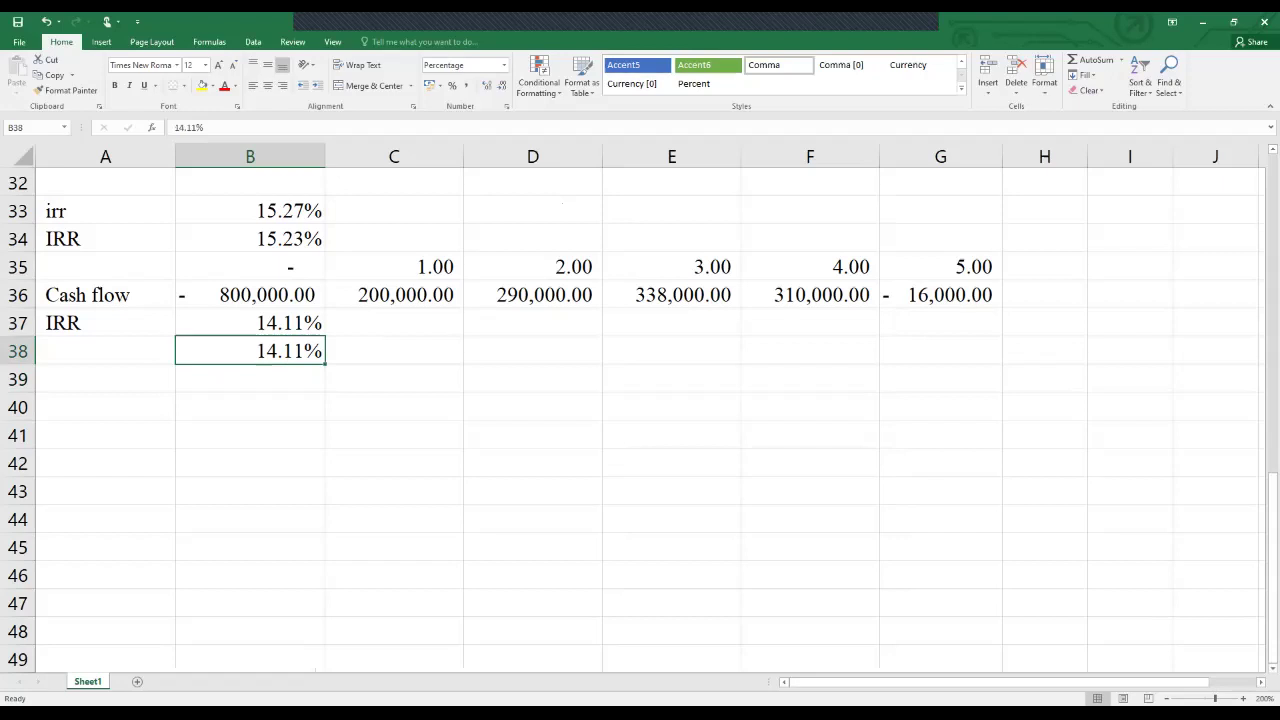
key(Delete)
Switch to the F9 Question Bank in Word and find question 4 on SC Co's proposed investment in product P.
key(alt+Tab)
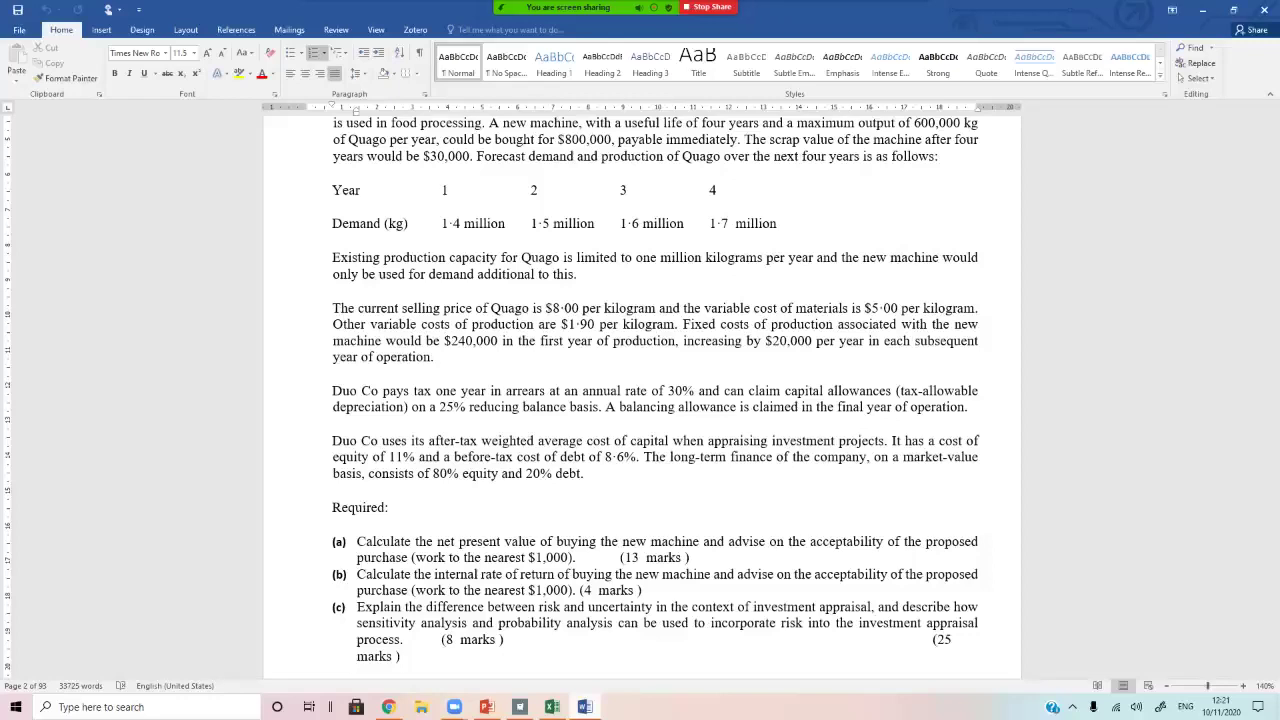
scroll(642, 400, down, 8)
scroll(642, 400, down, 20)
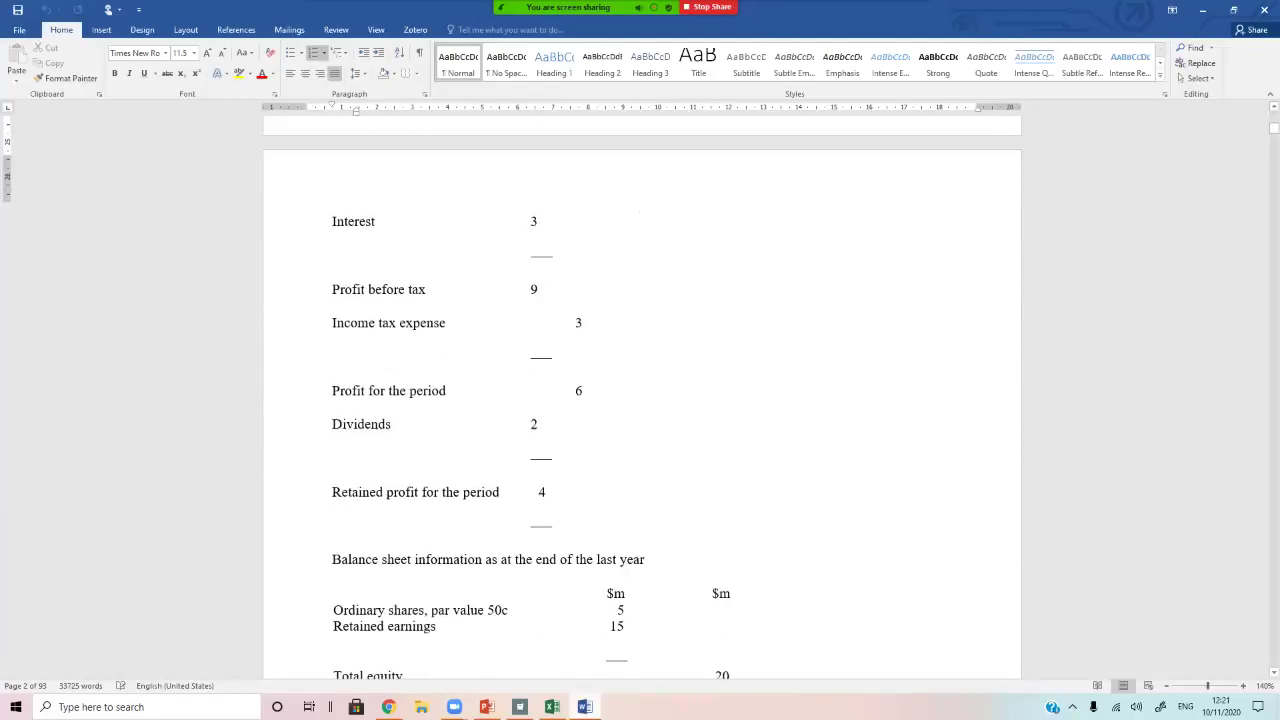
scroll(642, 400, down, 20)
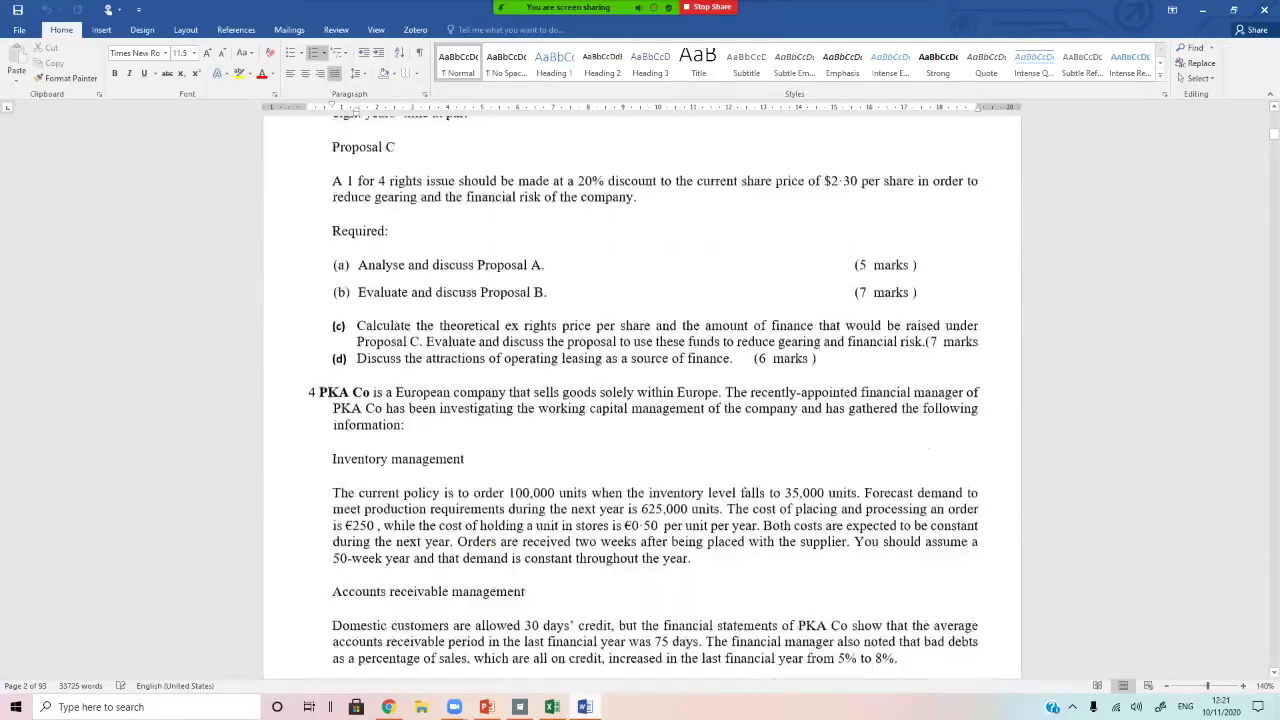
scroll(642, 400, down, 20)
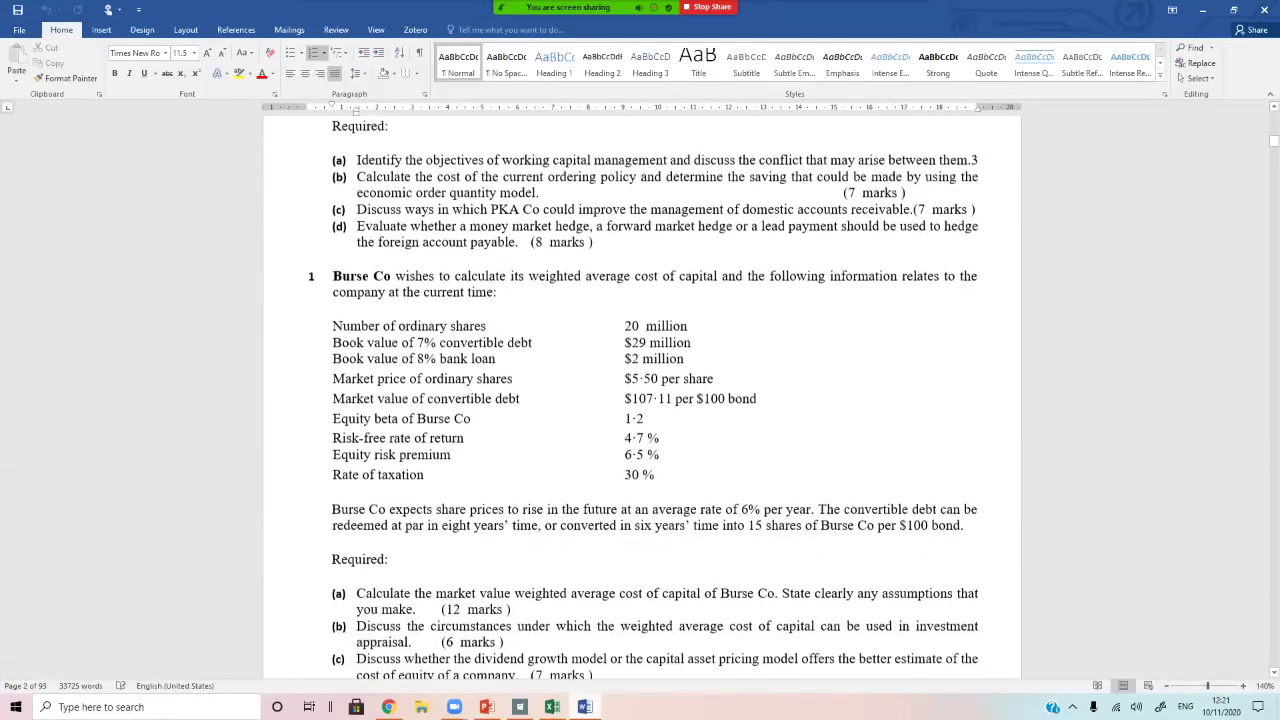
scroll(642, 400, down, 20)
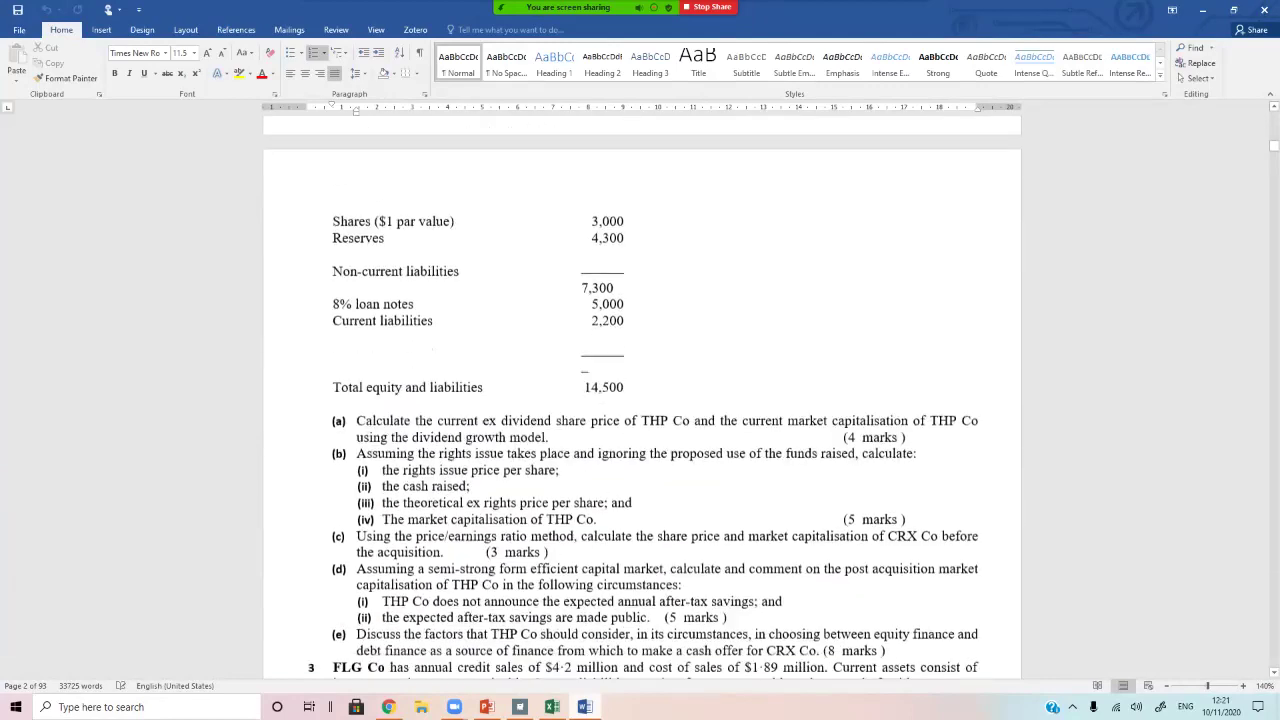
scroll(642, 400, down, 10)
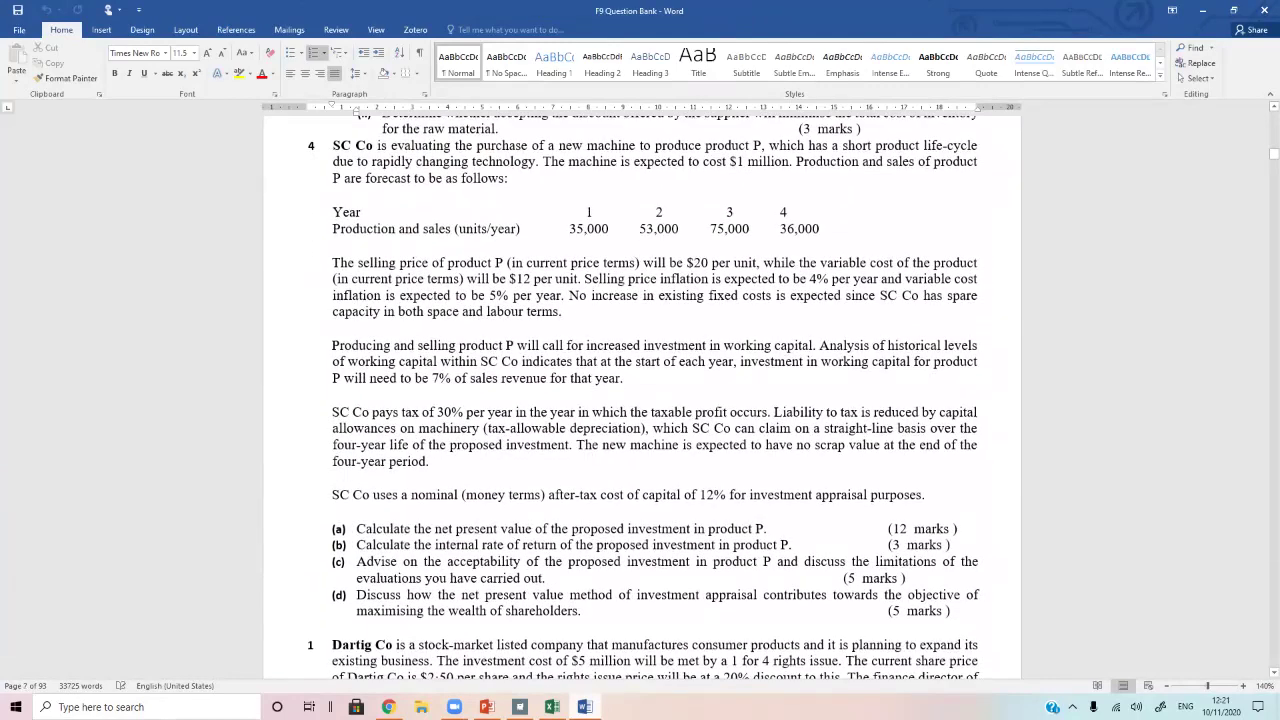
scroll(642, 400, down, 1)
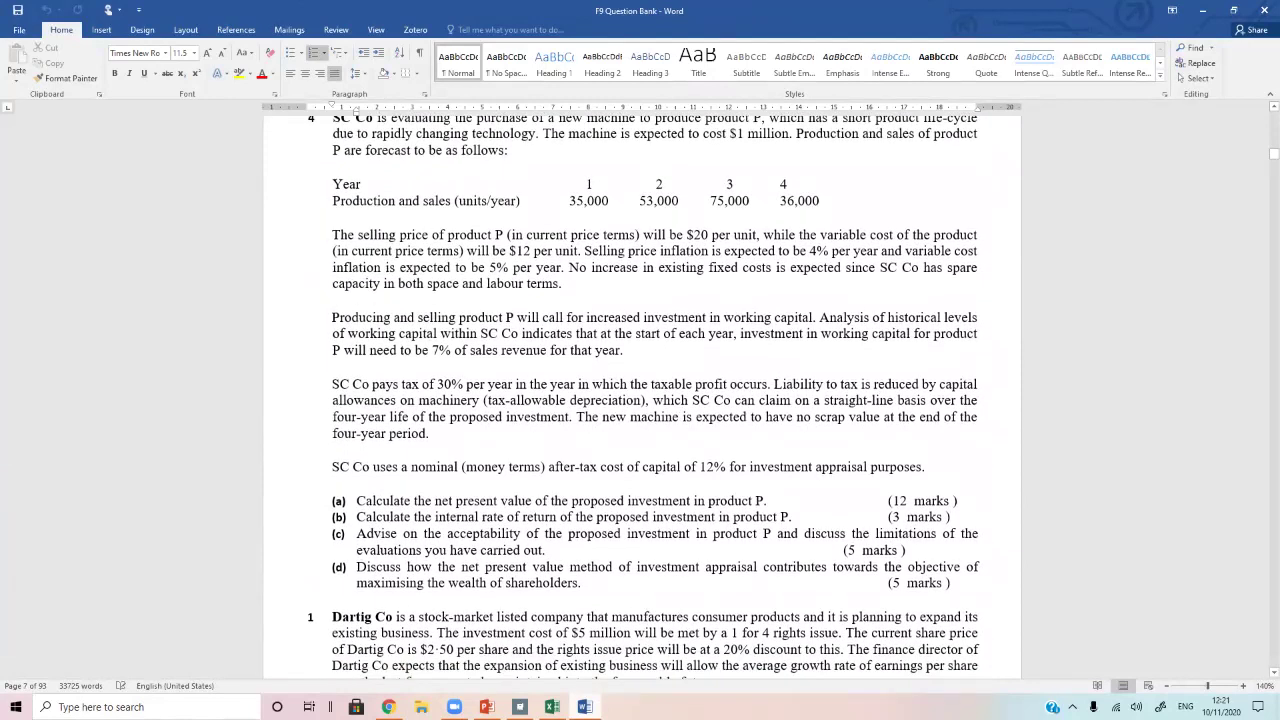
scroll(642, 400, up, 1)
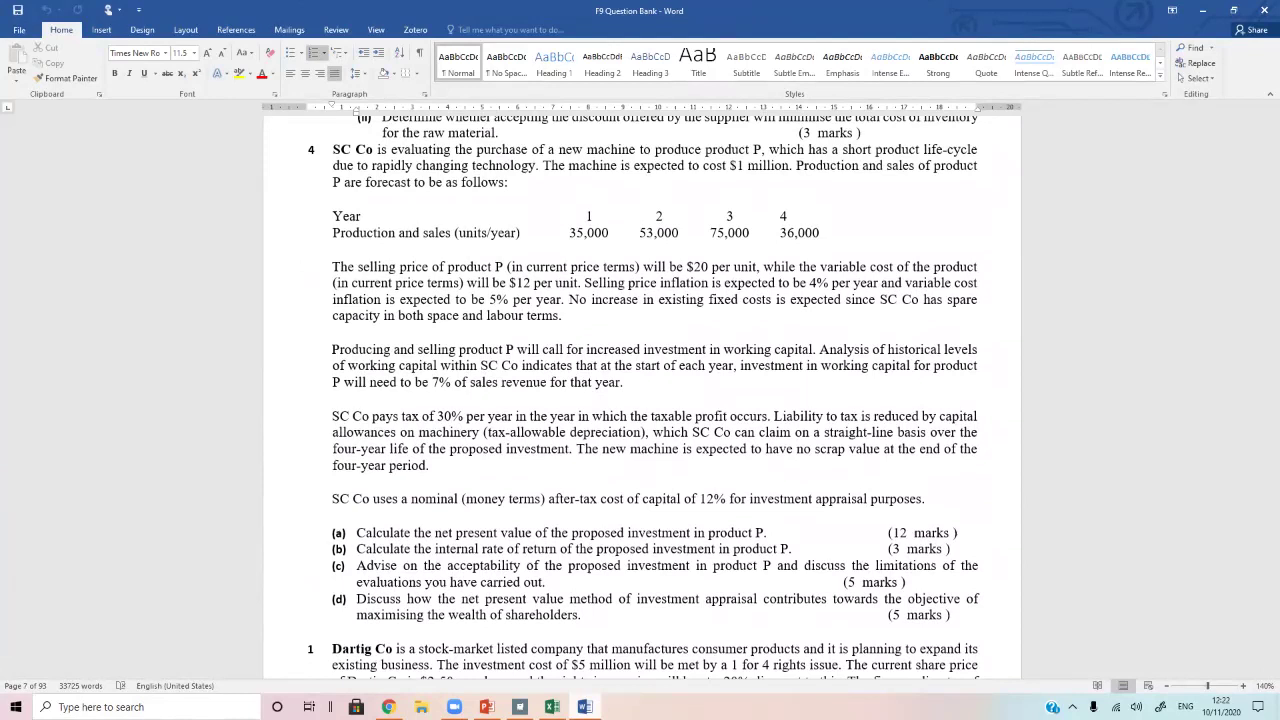
ctrl+scroll(640, 400, up, 3)
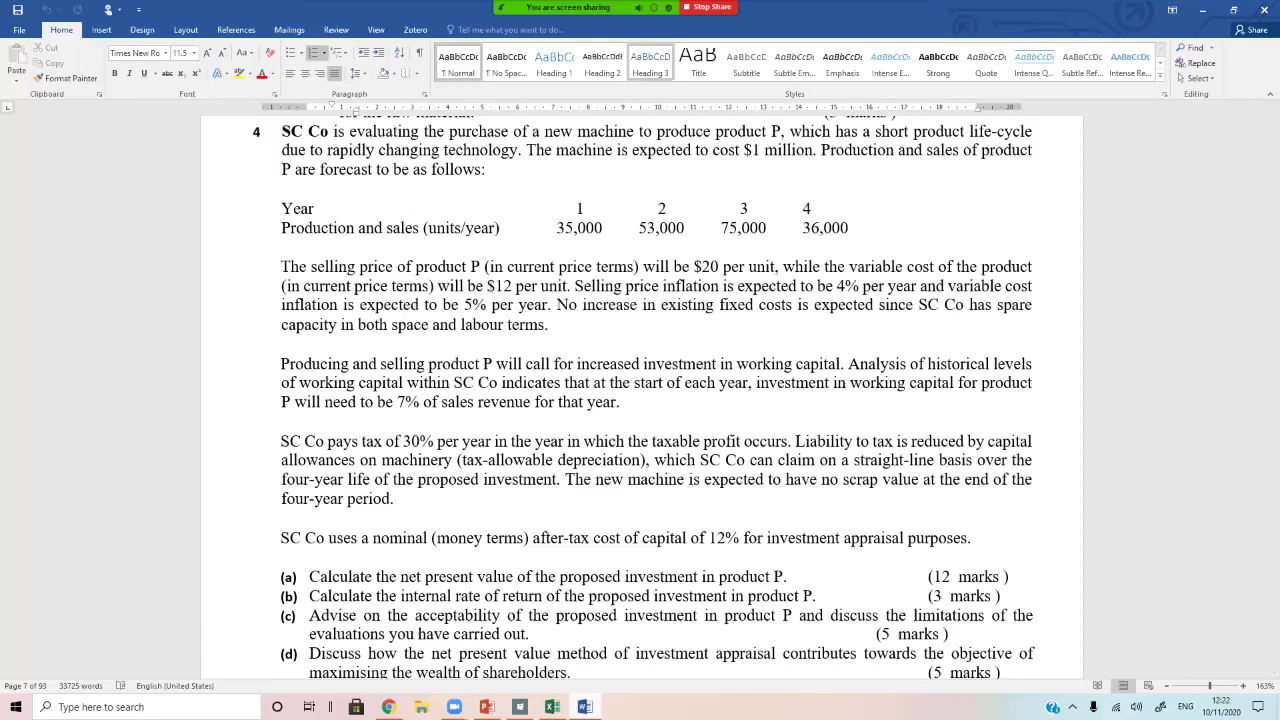
Mute the Zoom meeting microphone and pause the meeting recording.
mouse_move(650, 8)
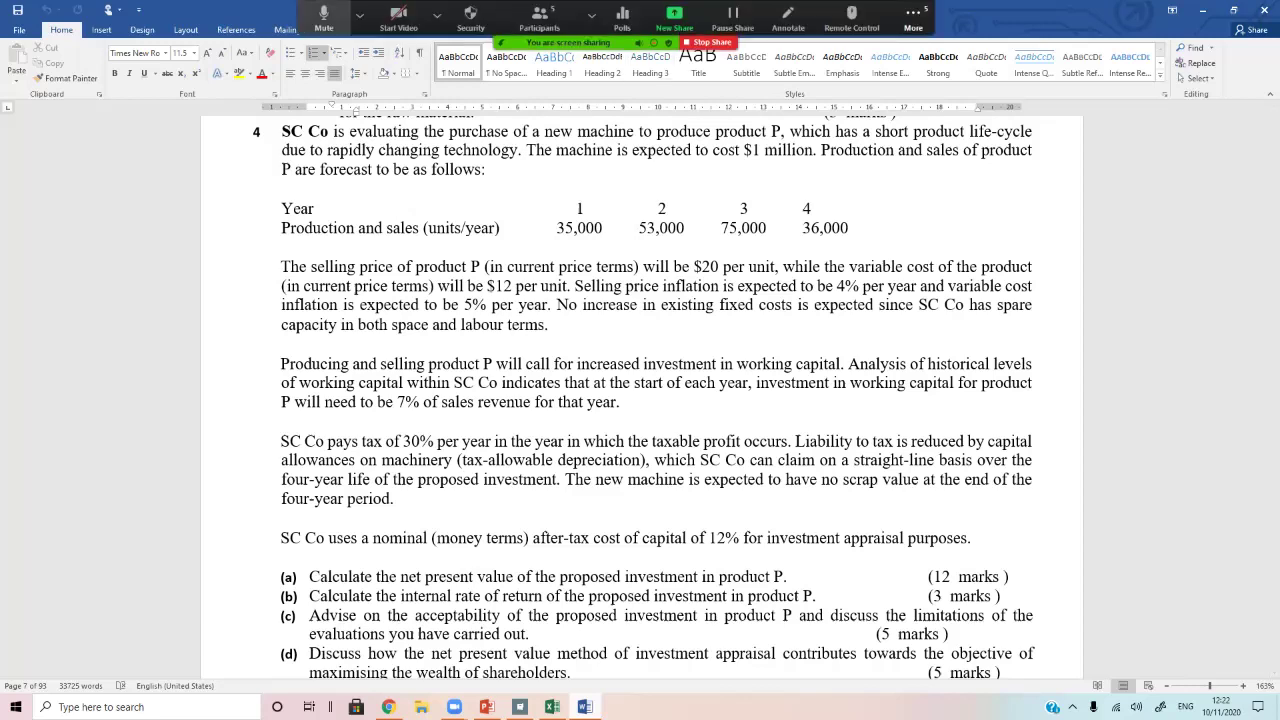
click(323, 18)
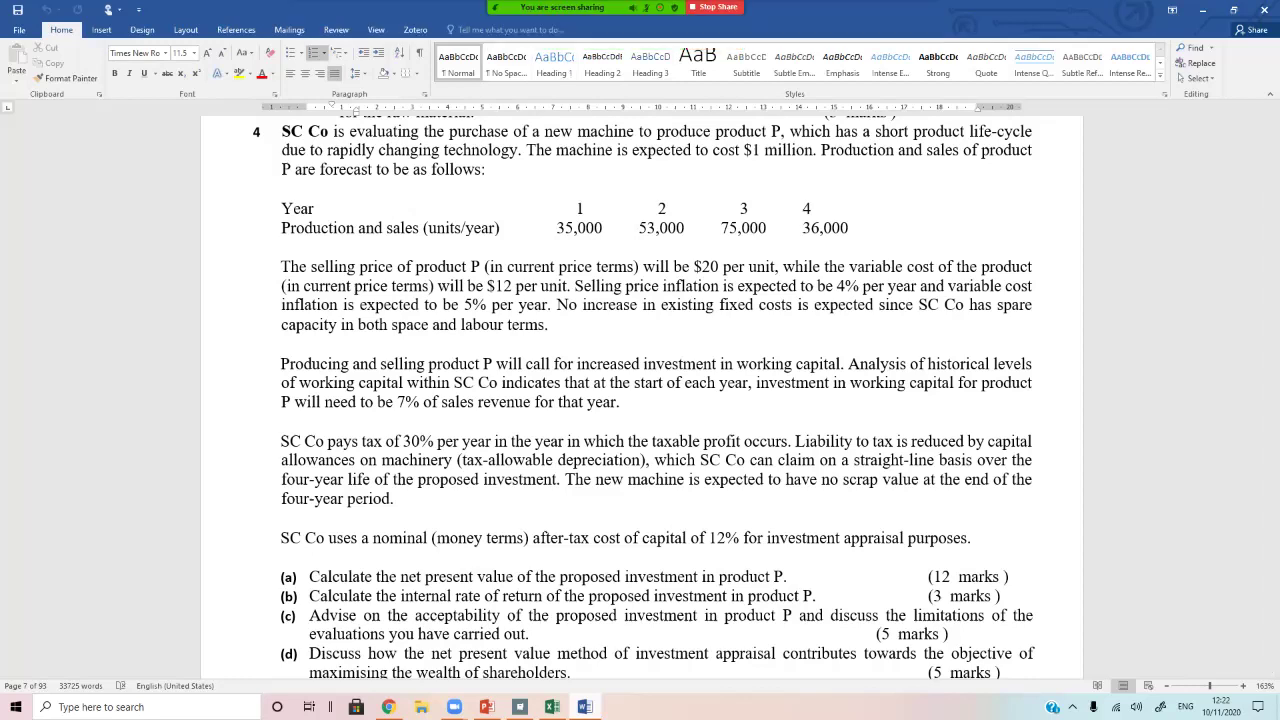
click(912, 18)
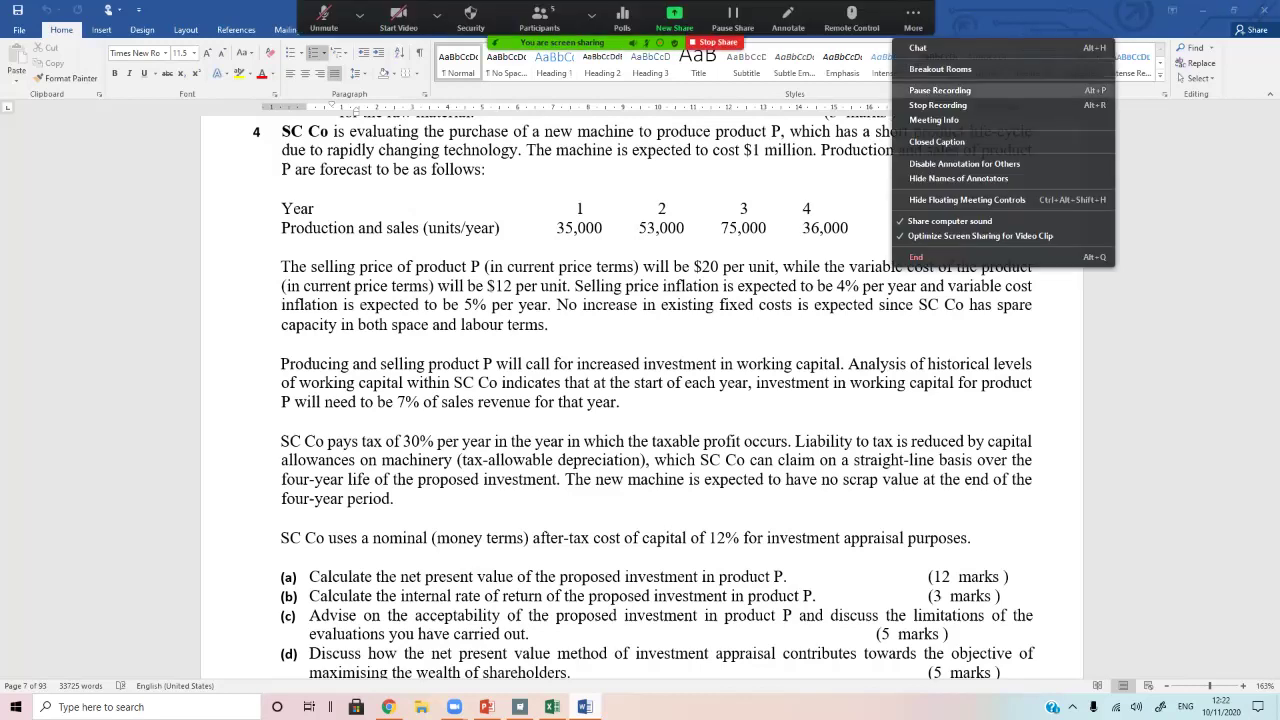
click(937, 105)
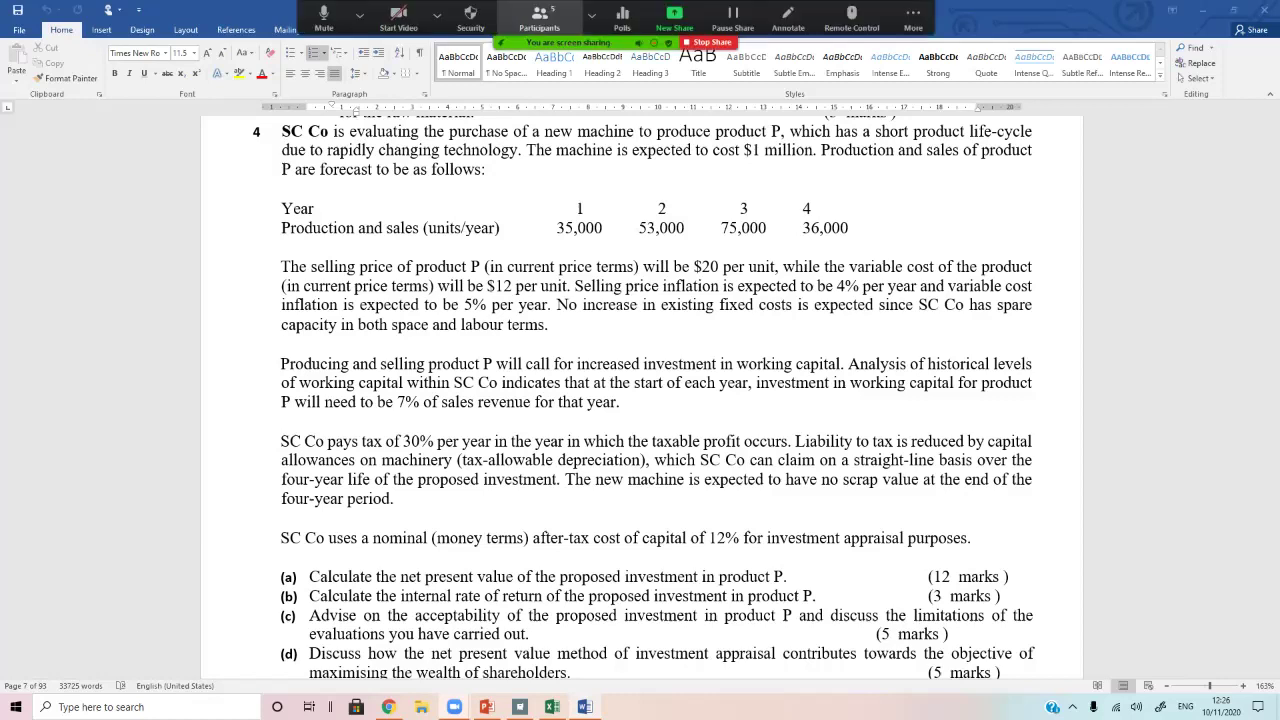
Open the Zoom meeting's participants list in its own window and pause the recording once more.
click(539, 17)
click(1232, 7)
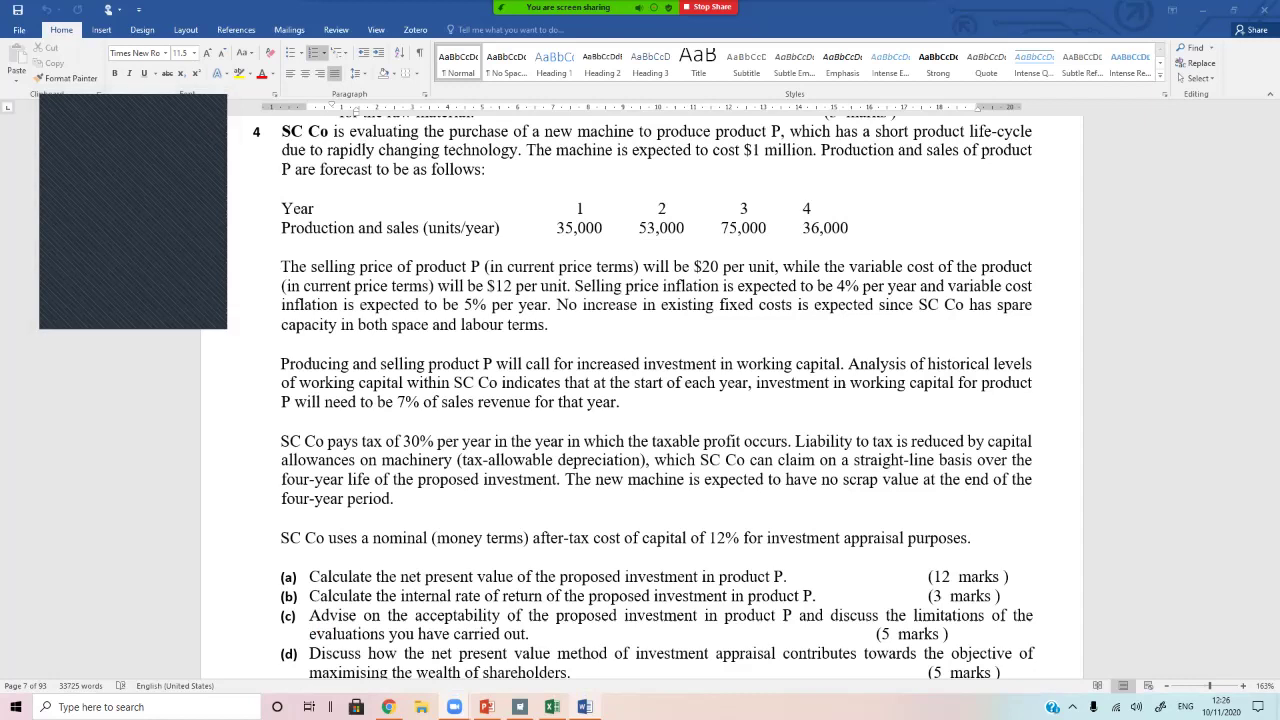
click(911, 18)
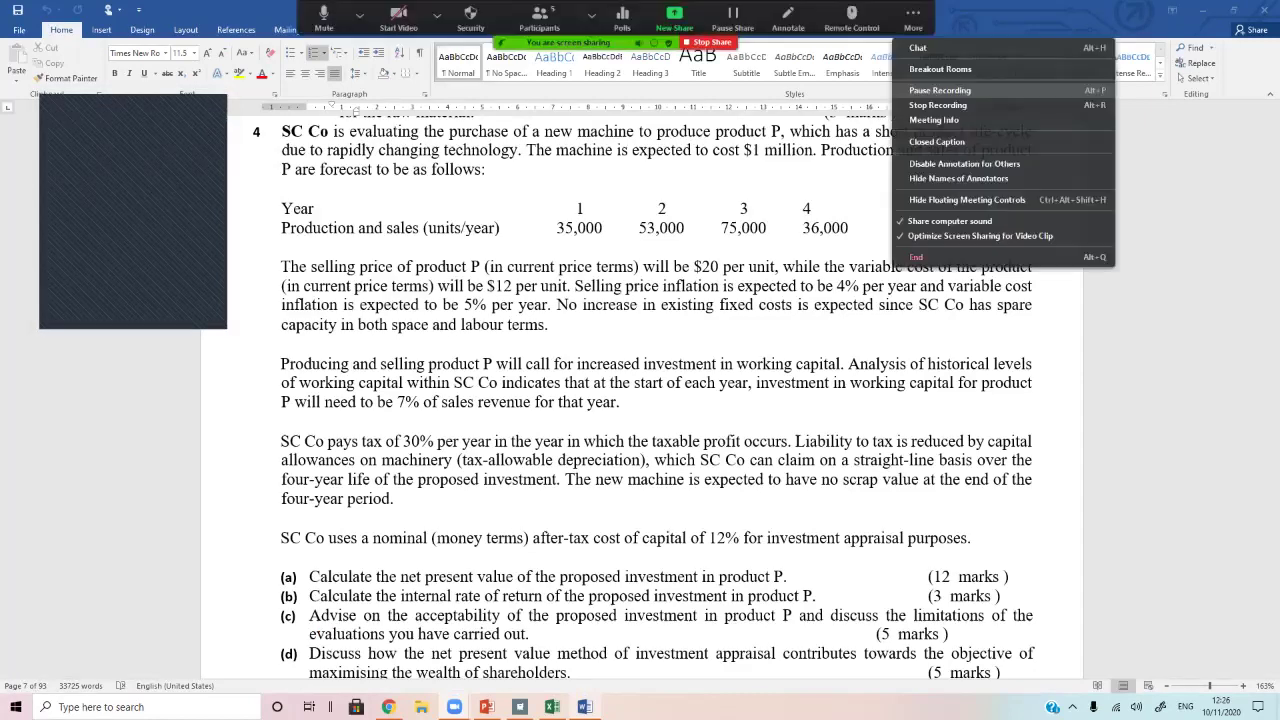
click(940, 90)
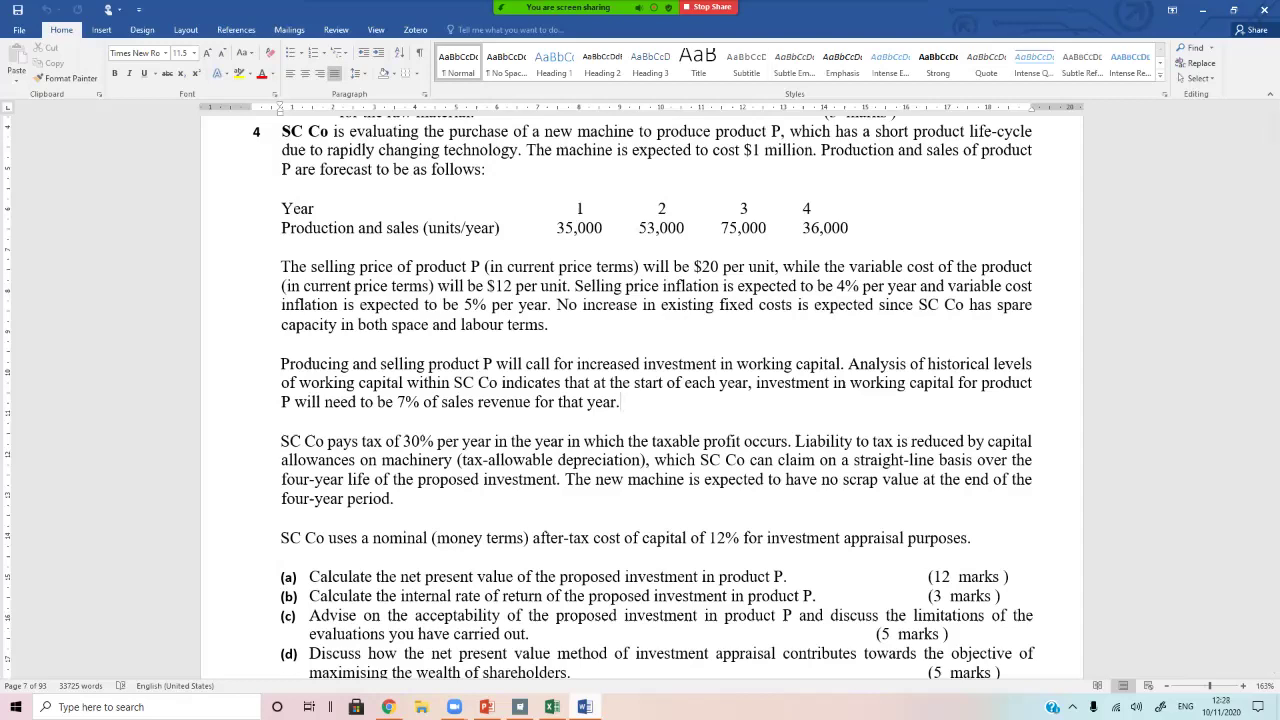
Switch to the BQK co. workbook in Excel and add a new worksheet named "SC Co.".
mouse_move(681, 8)
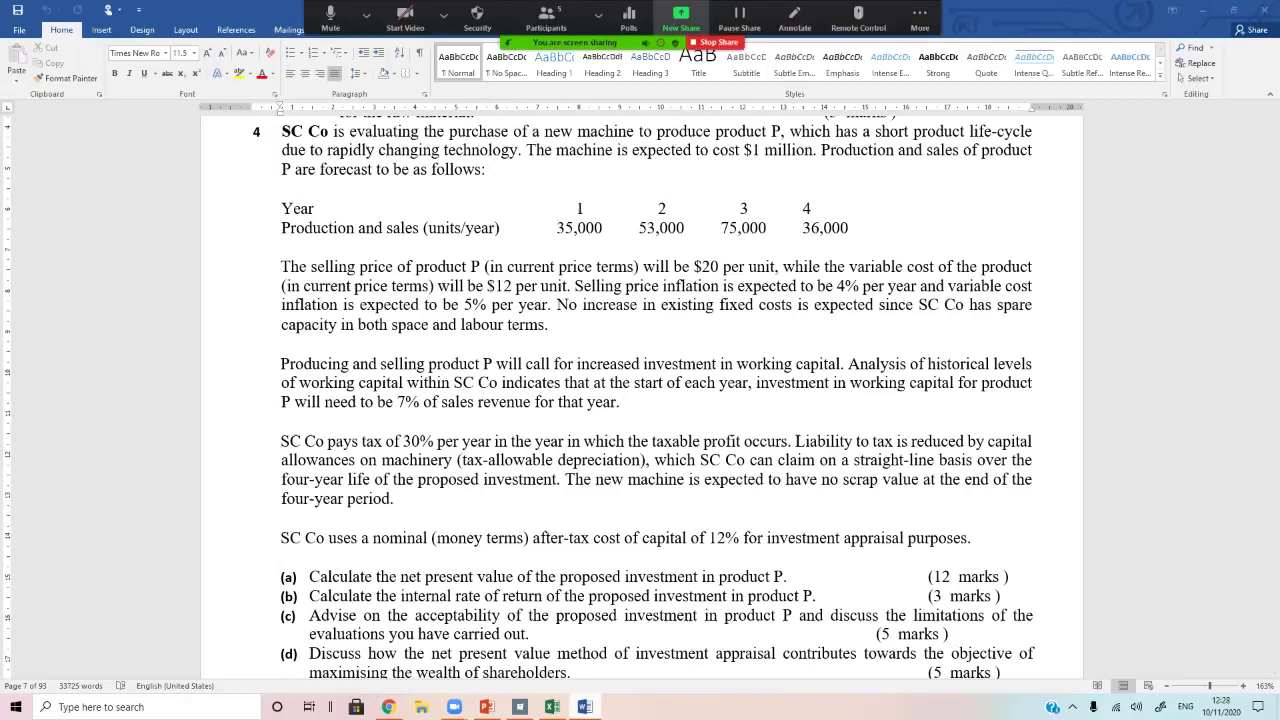
key(alt+Tab)
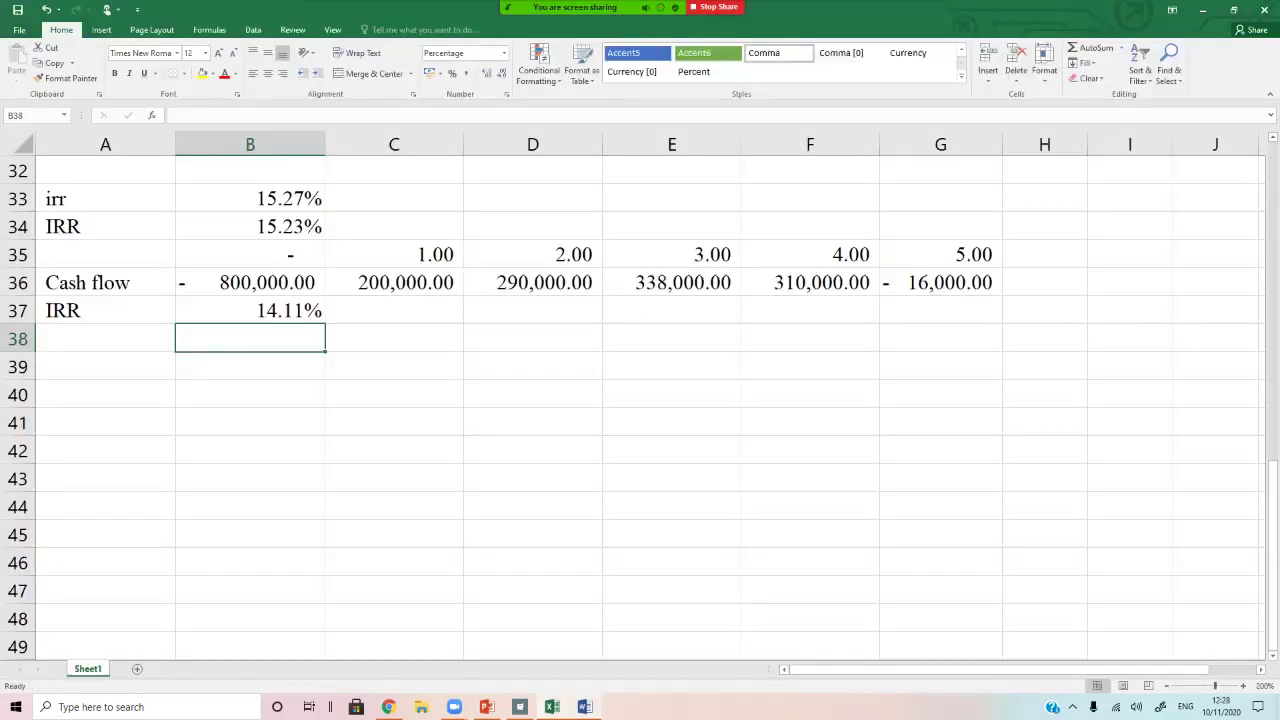
key(shift+F11)
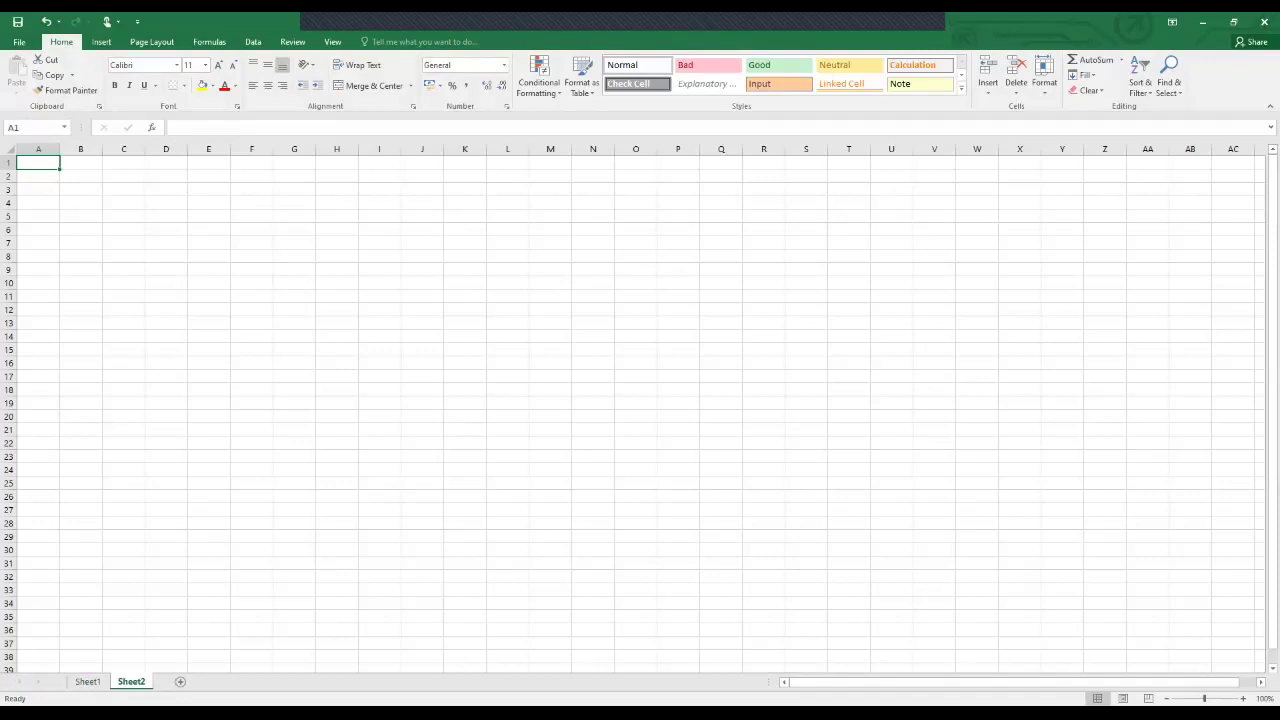
double_click(131, 681)
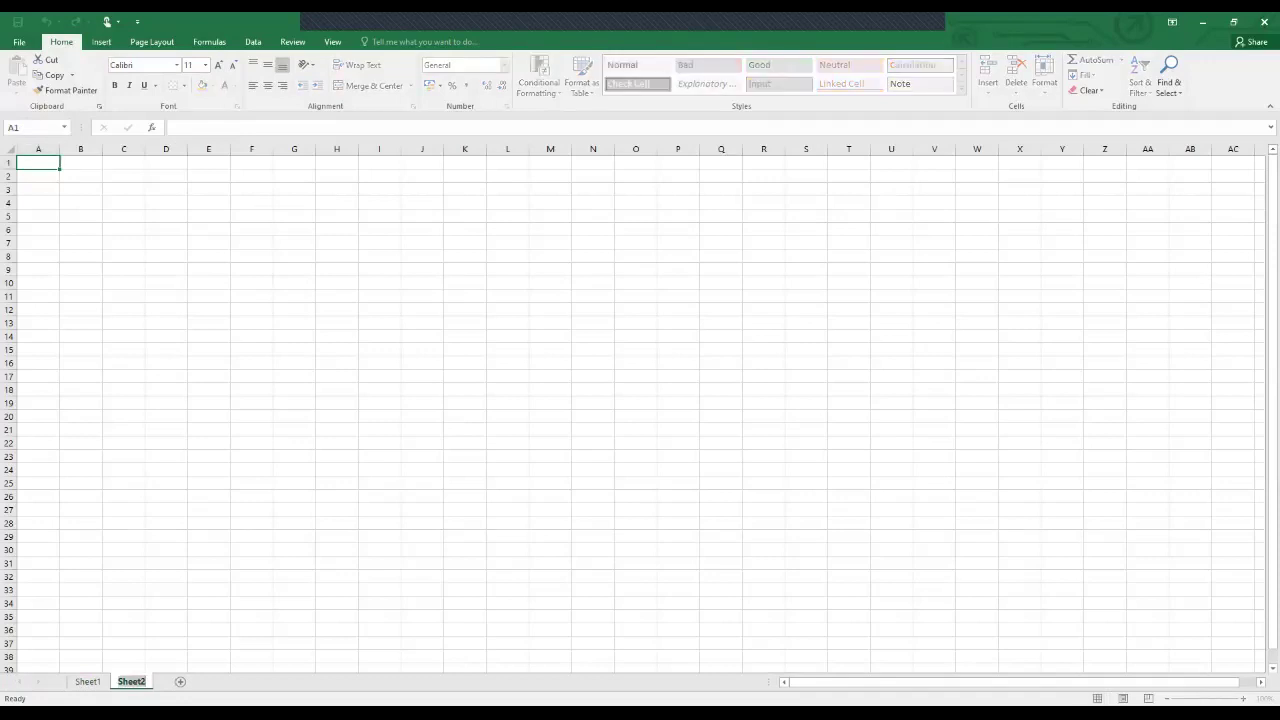
text(SC Co.)
click(805, 416)
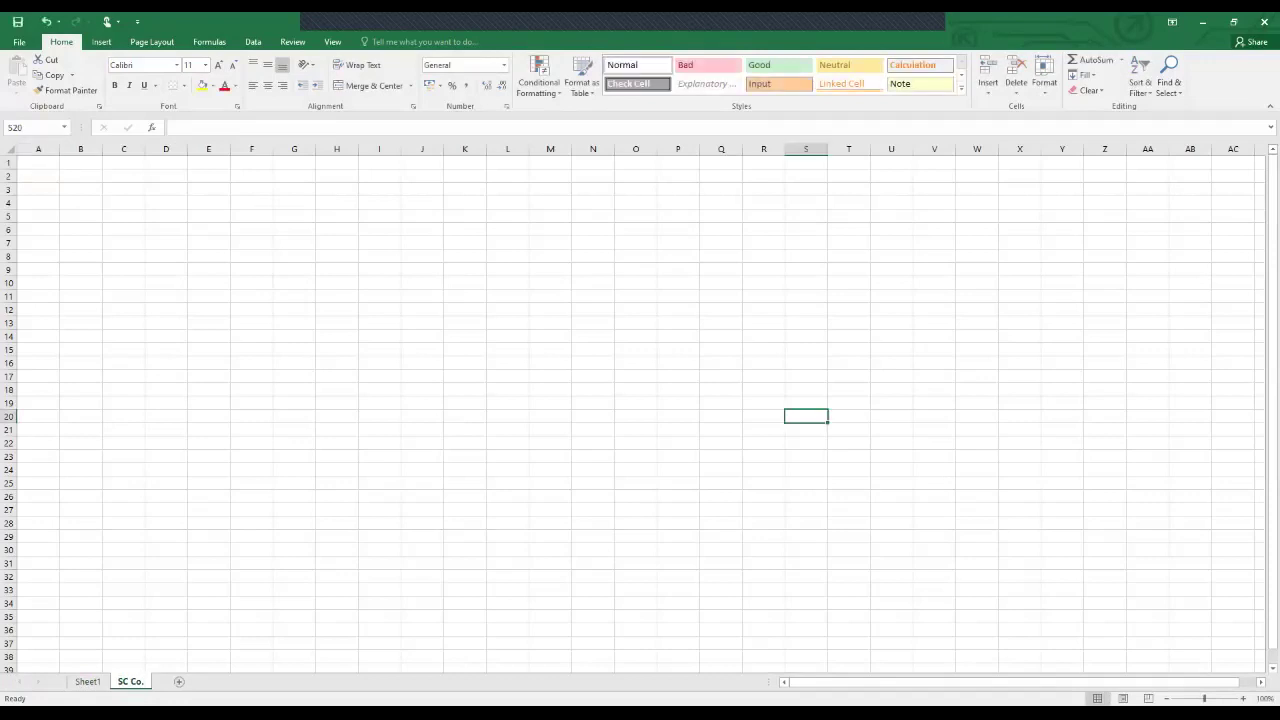
Label cell A1 of the SC Co. sheet "Contribution:", with the sheet zoomed to 200%.
drag(1204, 698, 1214, 698)
scroll(806, 416, up, 3)
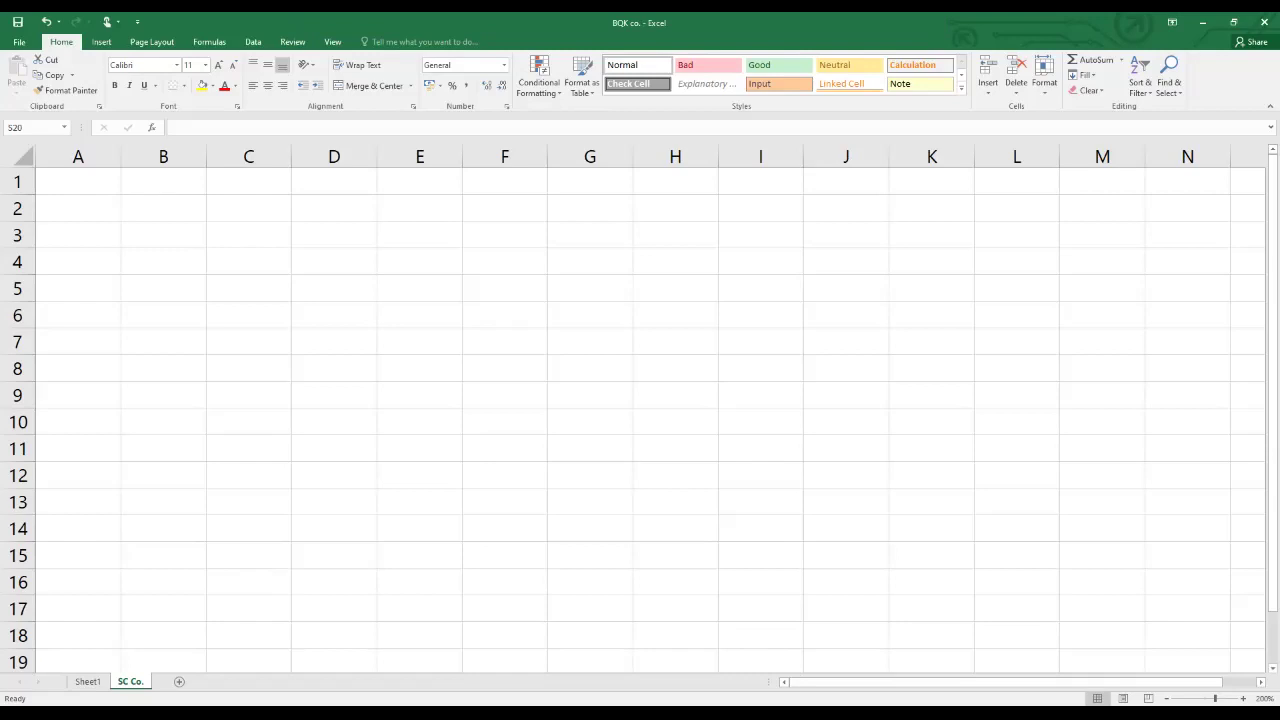
click(78, 181)
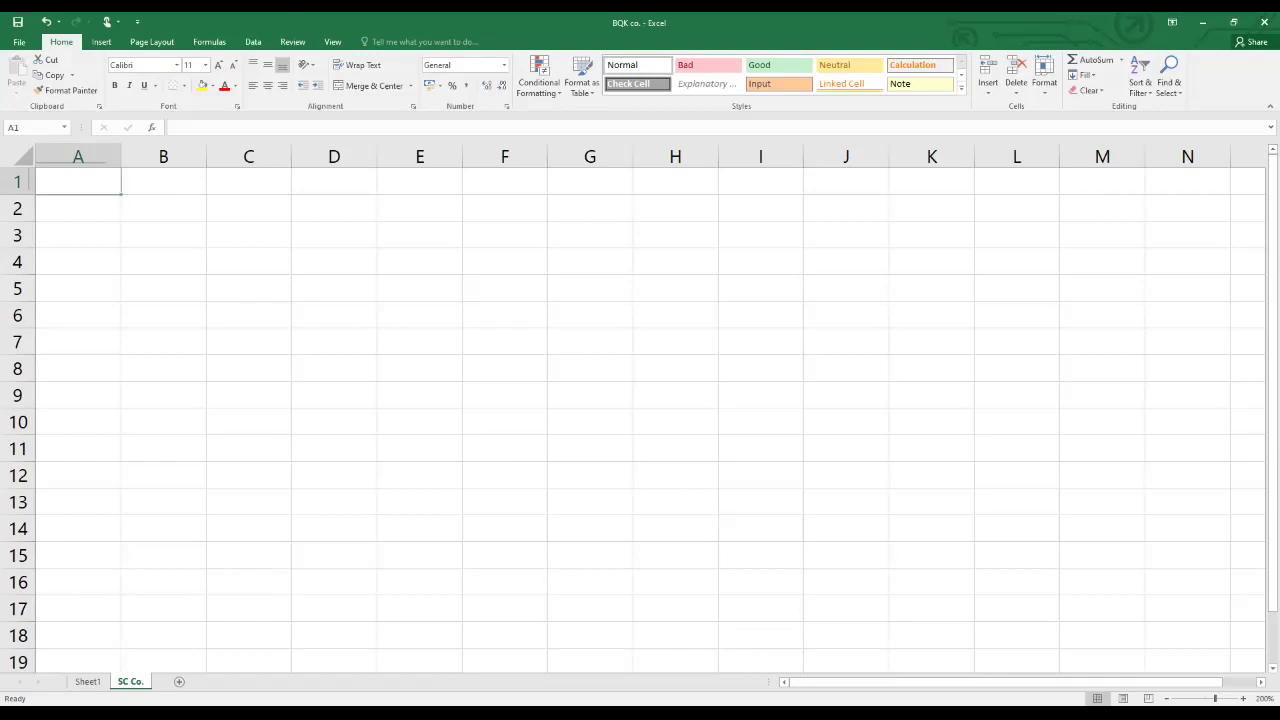
key(ctrl+c)
key(Escape)
text(C)
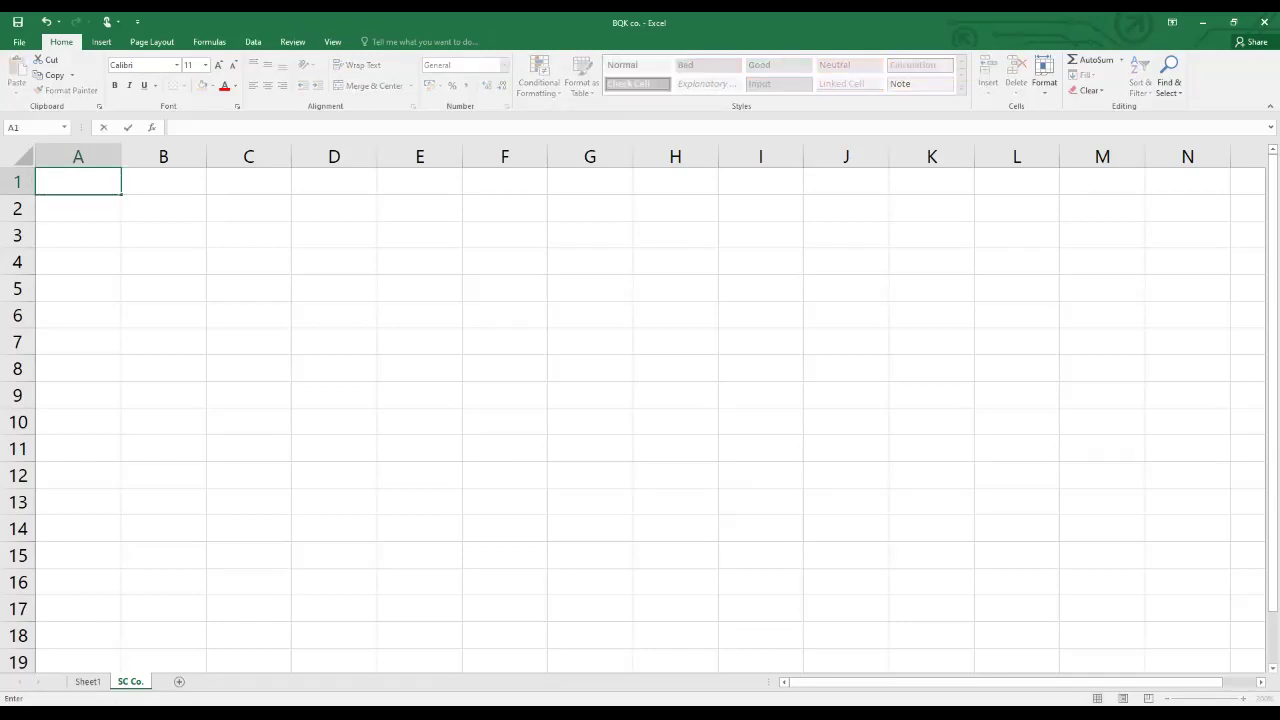
text(ontribution:)
key(Return)
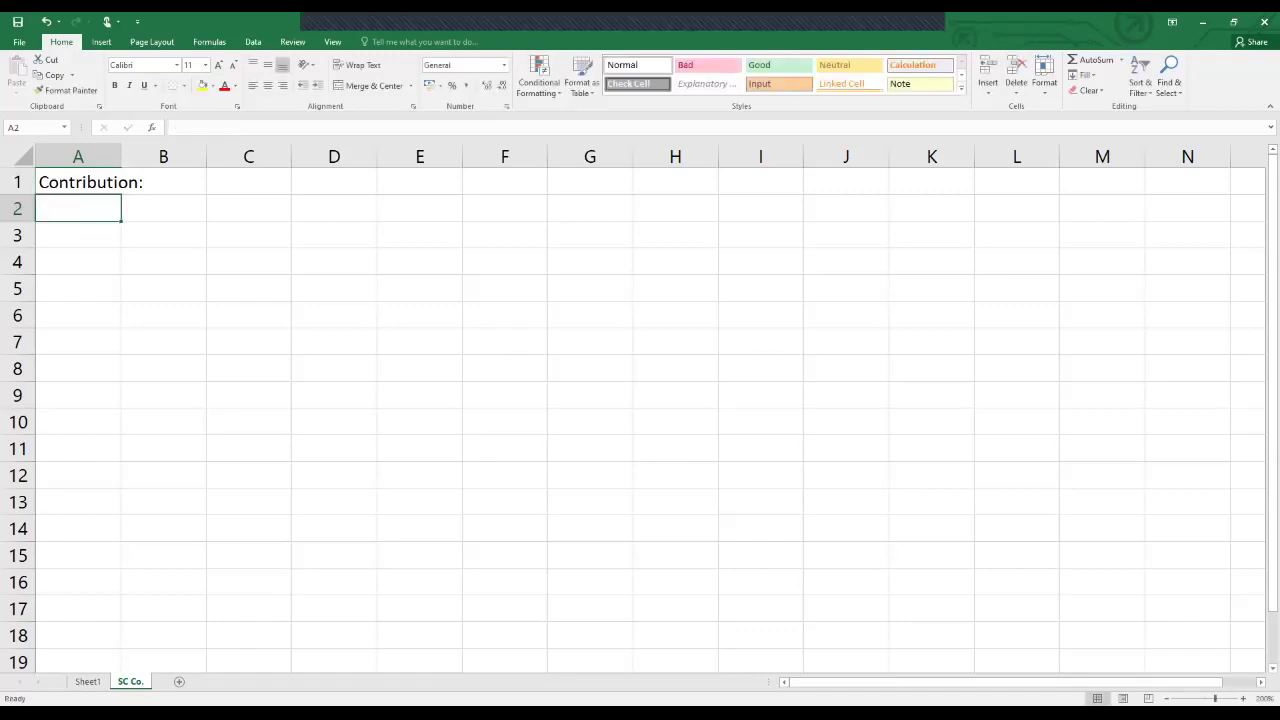
text(Sell)
key(BackSpace)
key(BackSpace)
key(BackSpace)
key(BackSpace)
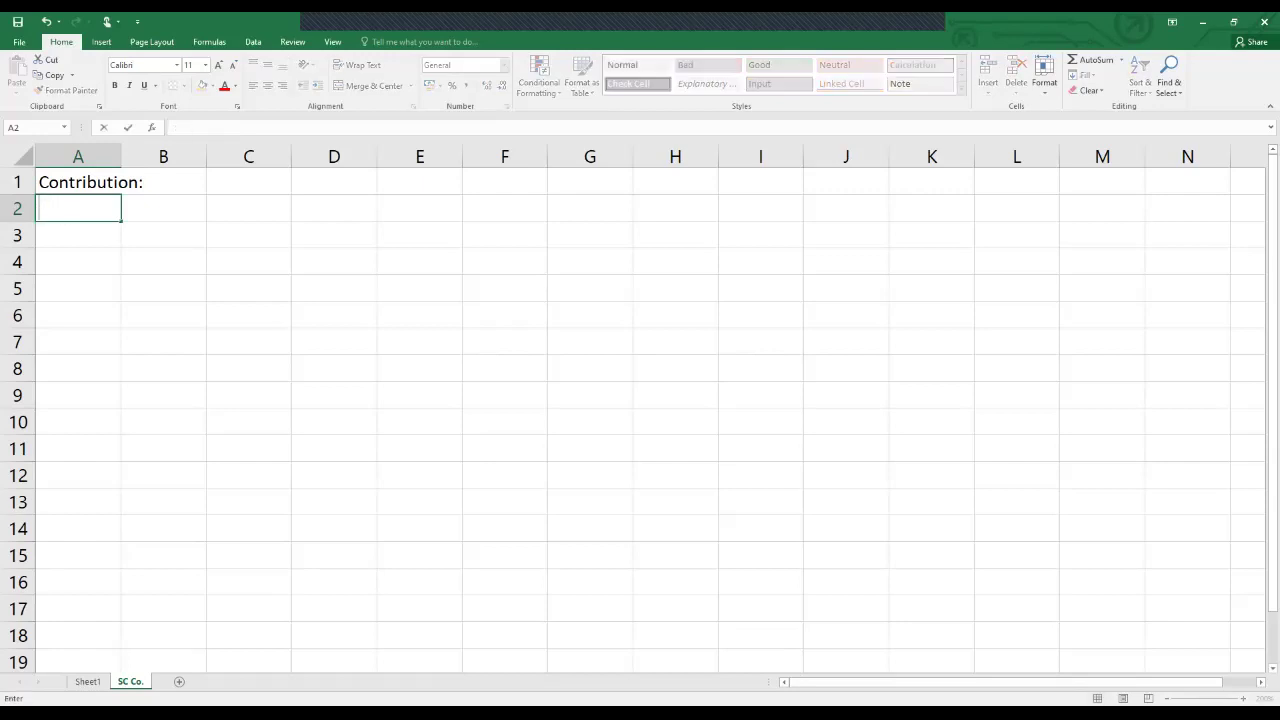
key(Tab)
Fit column A to its label and enter the year numbers 1, 2, 3 and 4 in B1 to E1.
click(163, 182)
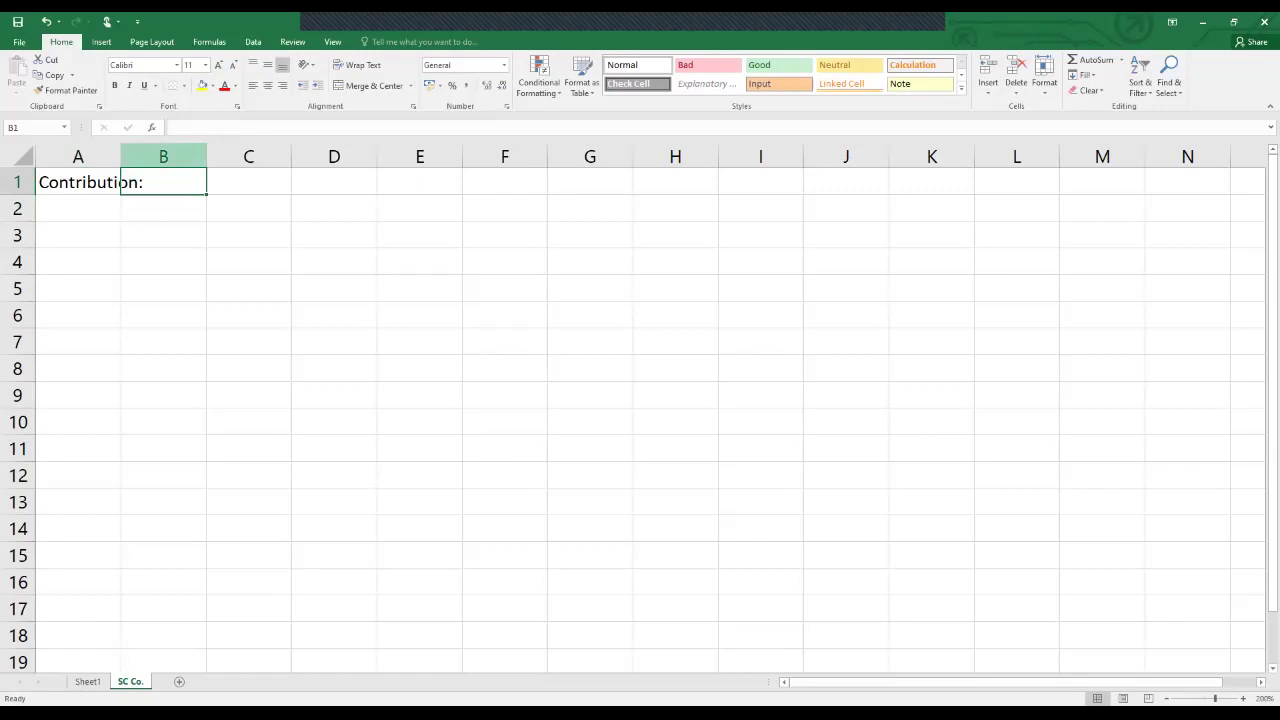
double_click(120, 156)
text(=)
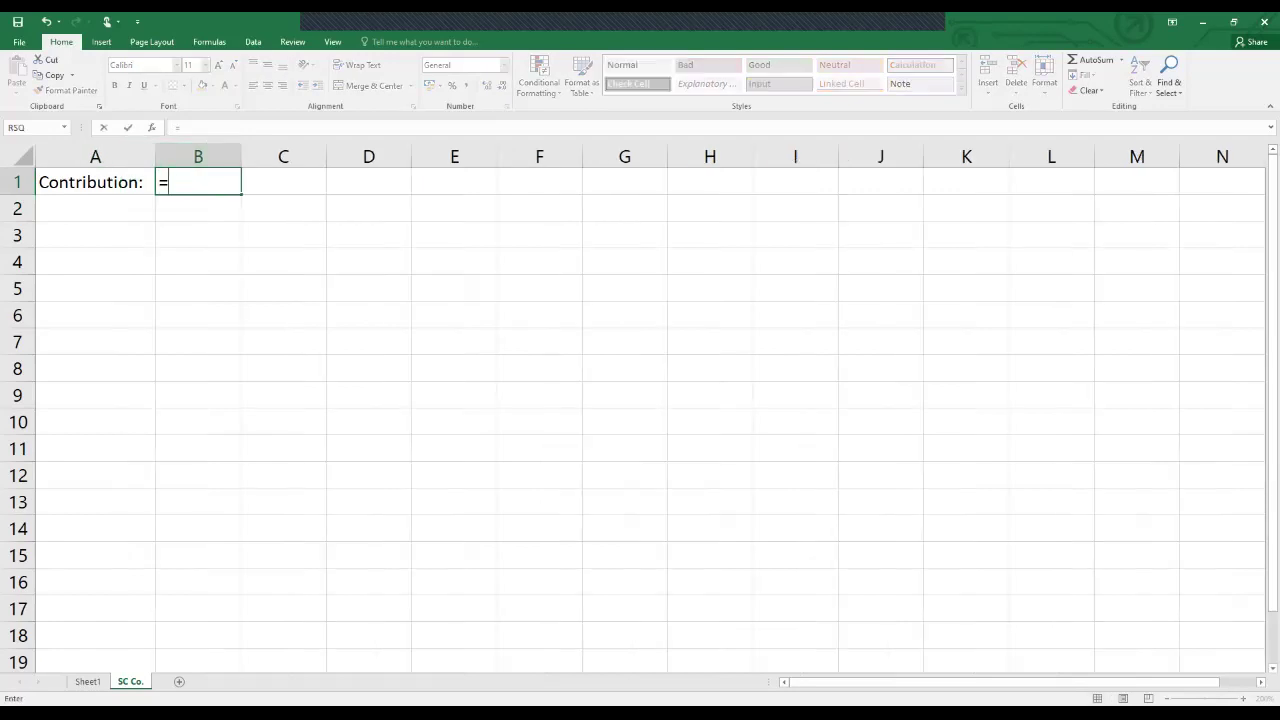
key(BackSpace)
text(1)
key(Tab)
text(2)
key(Tab)
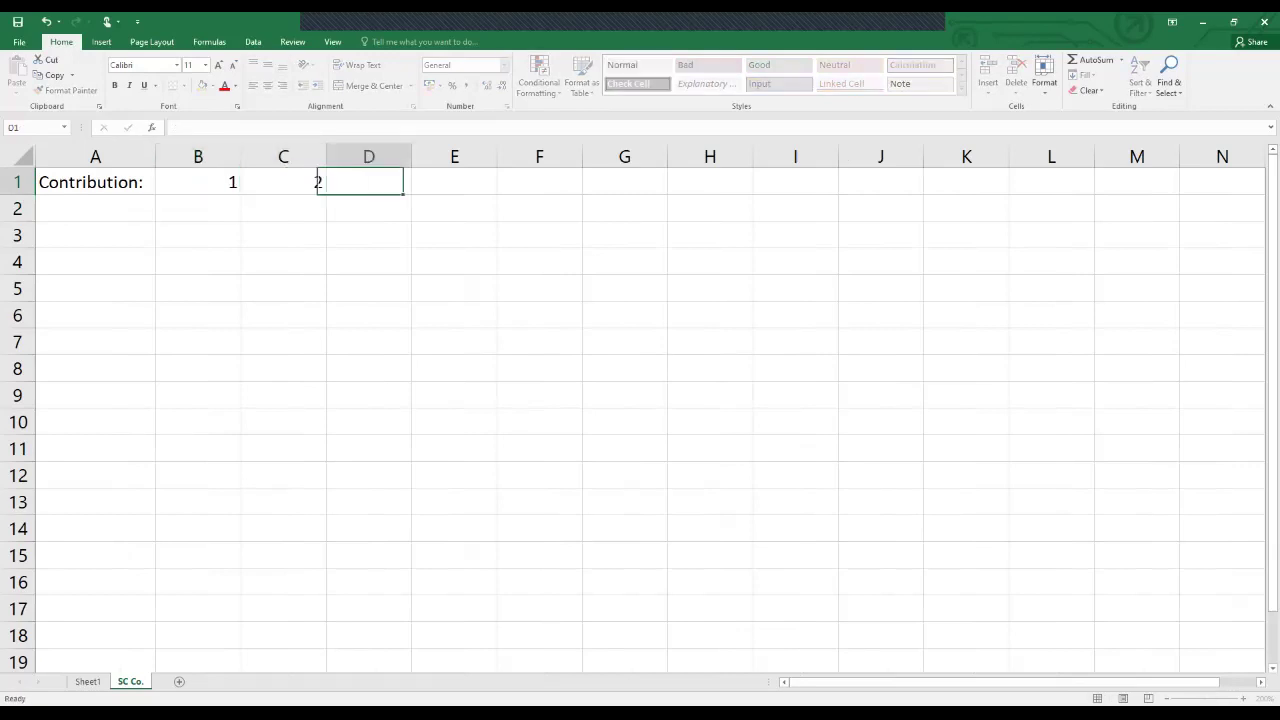
text(3)
key(Tab)
text(4)
key(Tab)
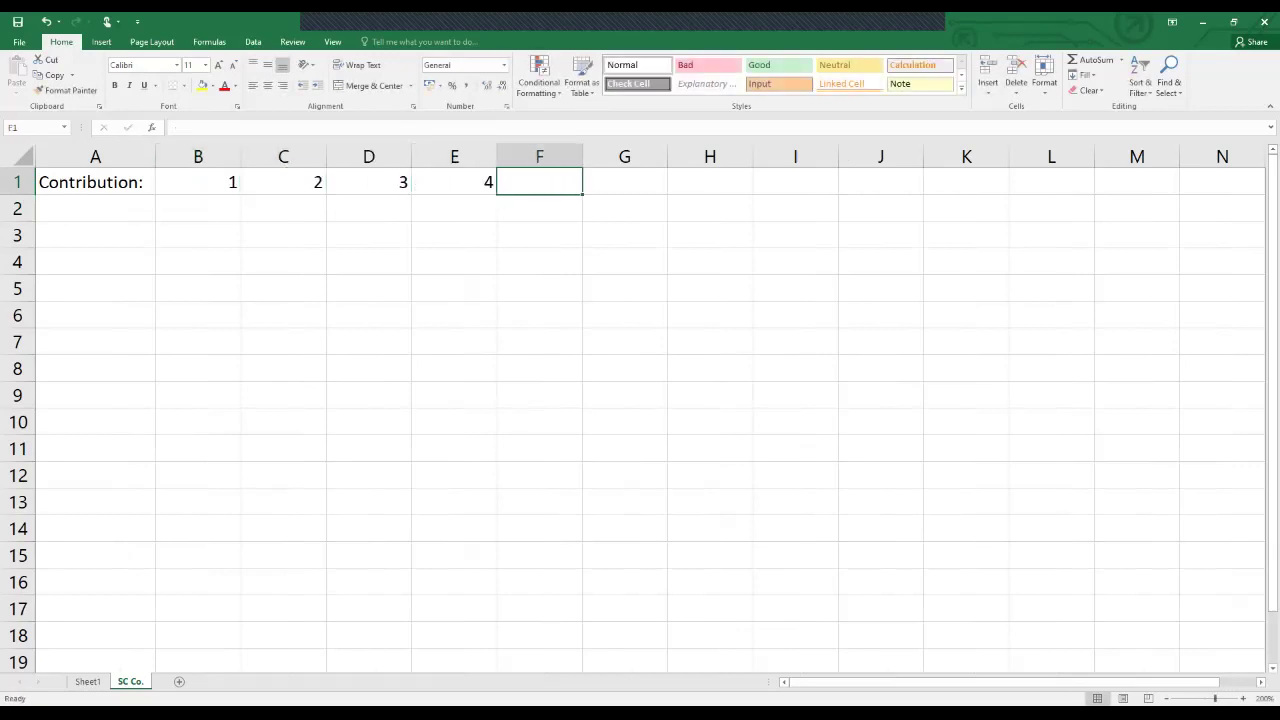
key(Return)
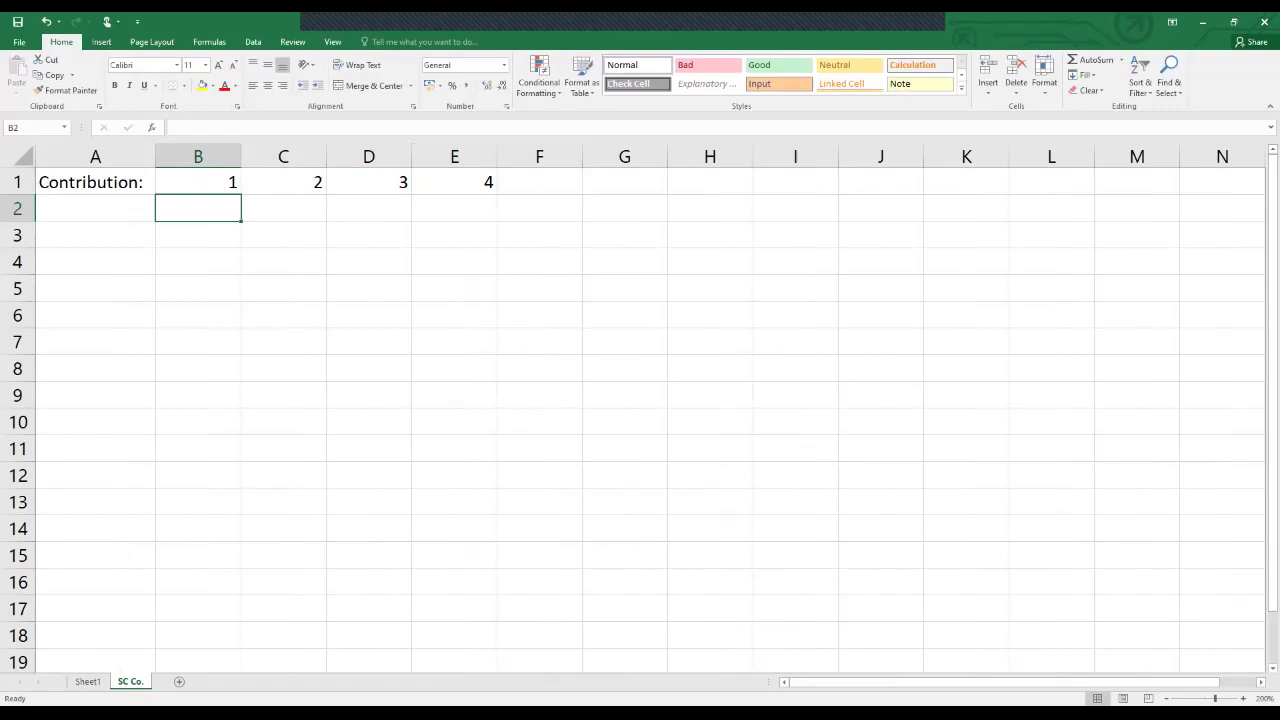
Calculate the year 1 contribution per unit in B2 with the formula =(20*1.04^B1)-(12*1.05^B1).
key(F2)
text(=20*)
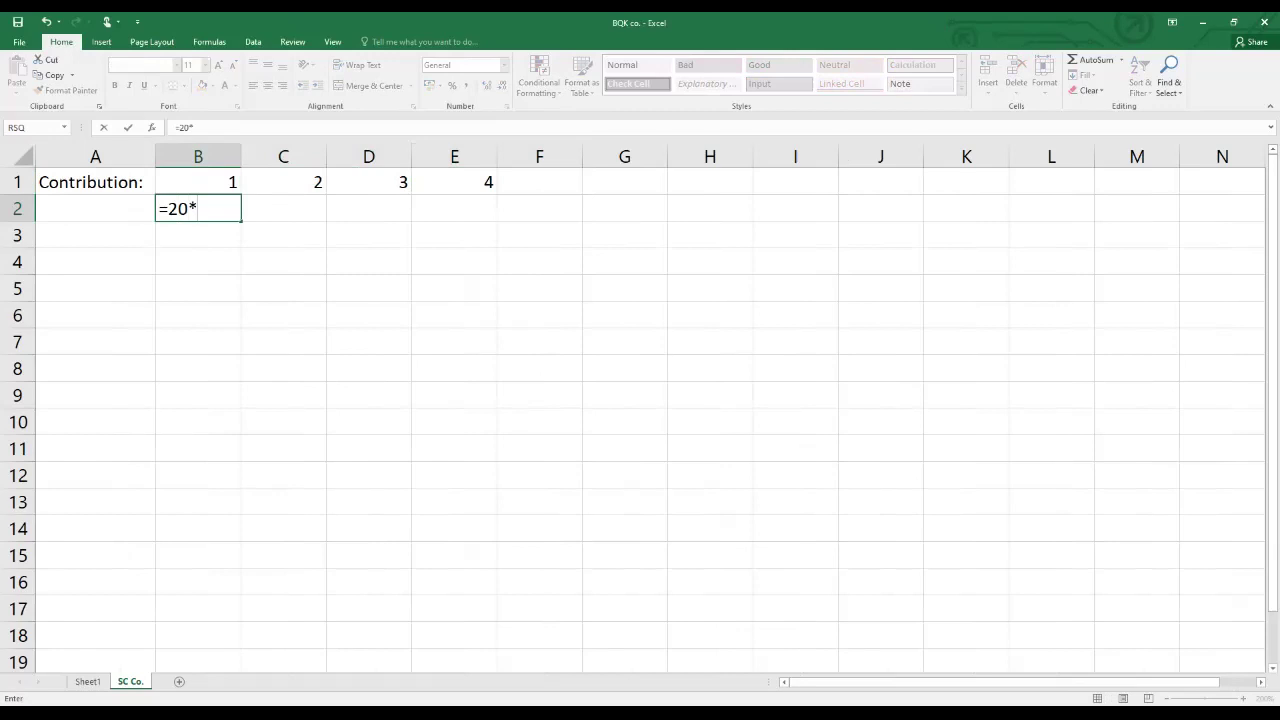
text(1.04^)
key(Up)
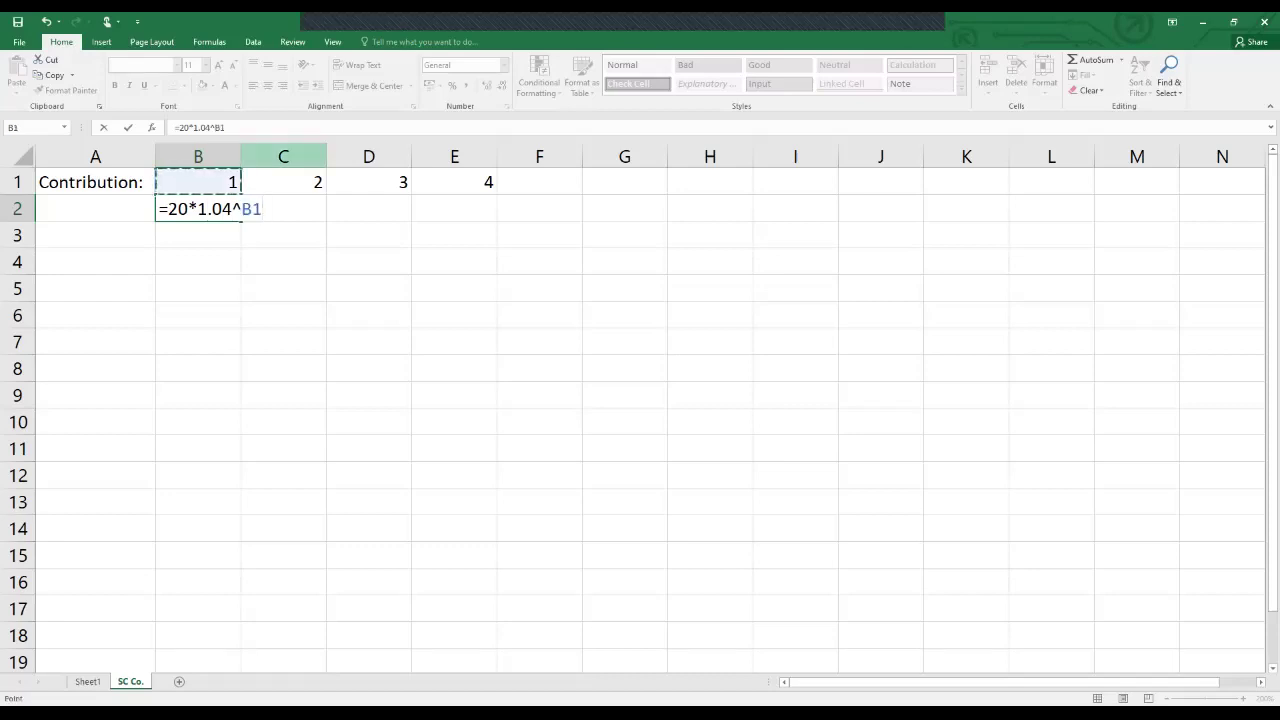
text())
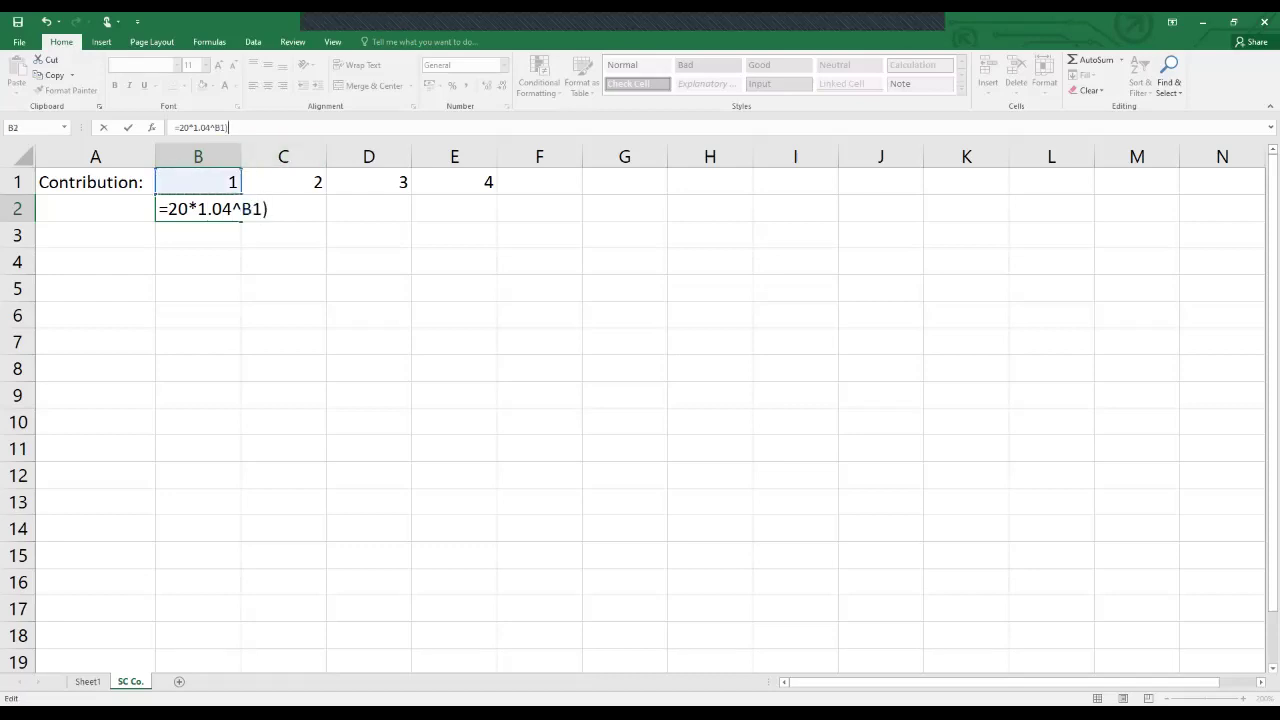
text(()
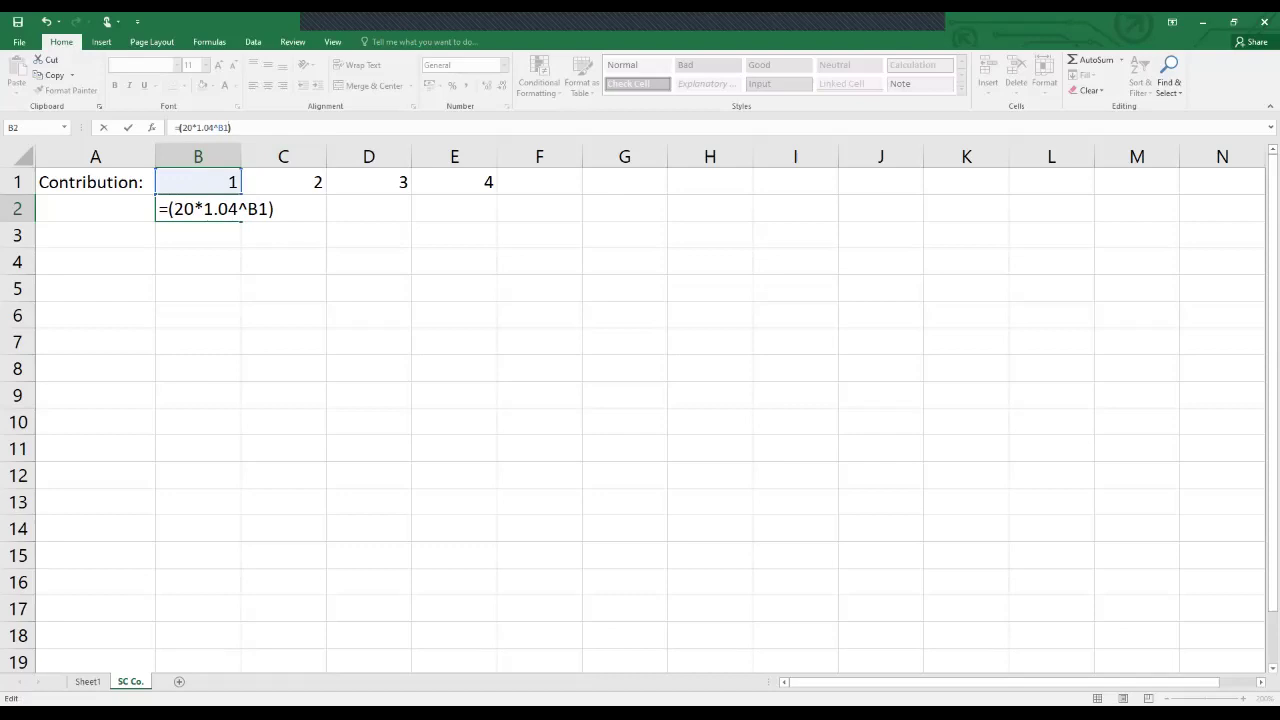
text(-()
text(12*)
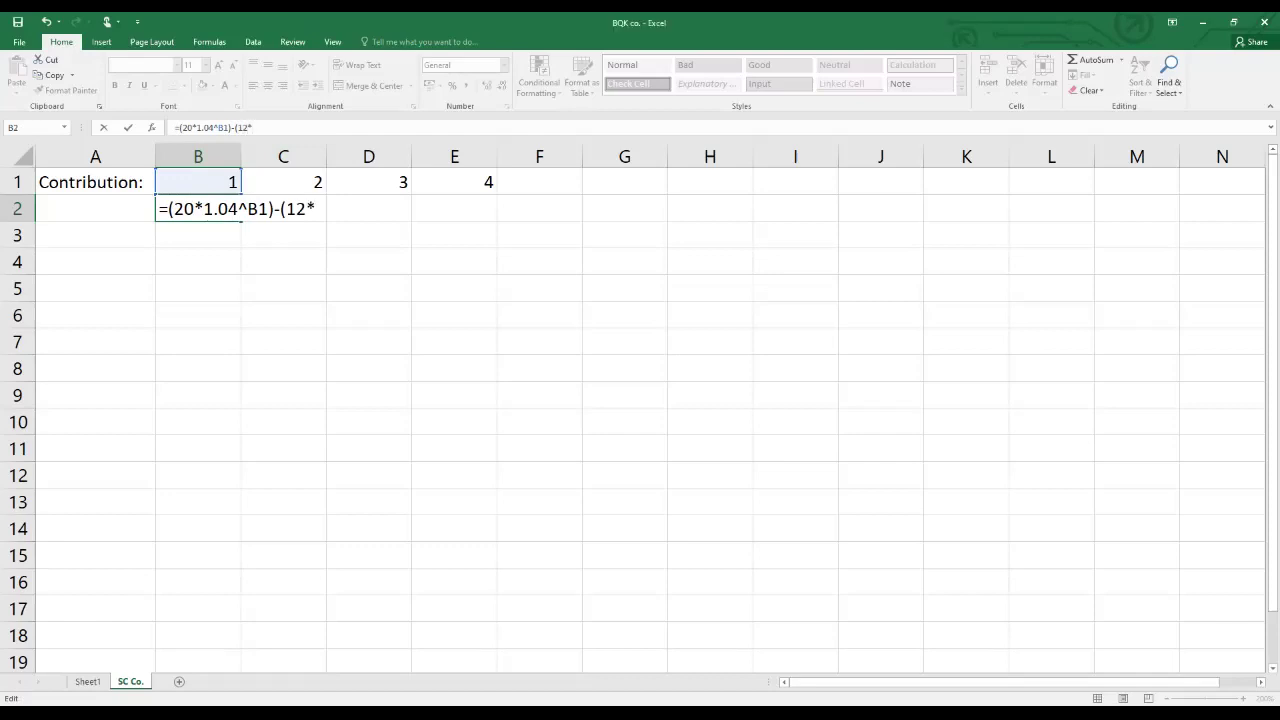
text(1.05^)
key(Up)
text())
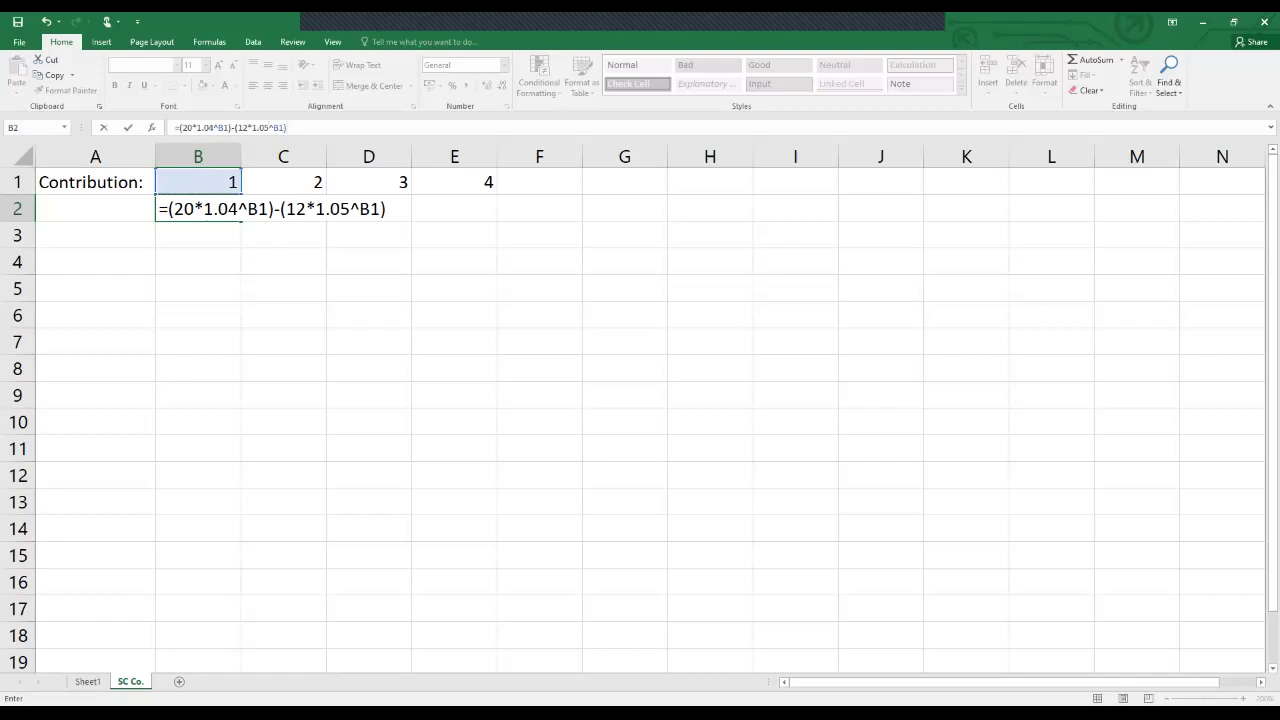
drag(198, 182, 283, 182)
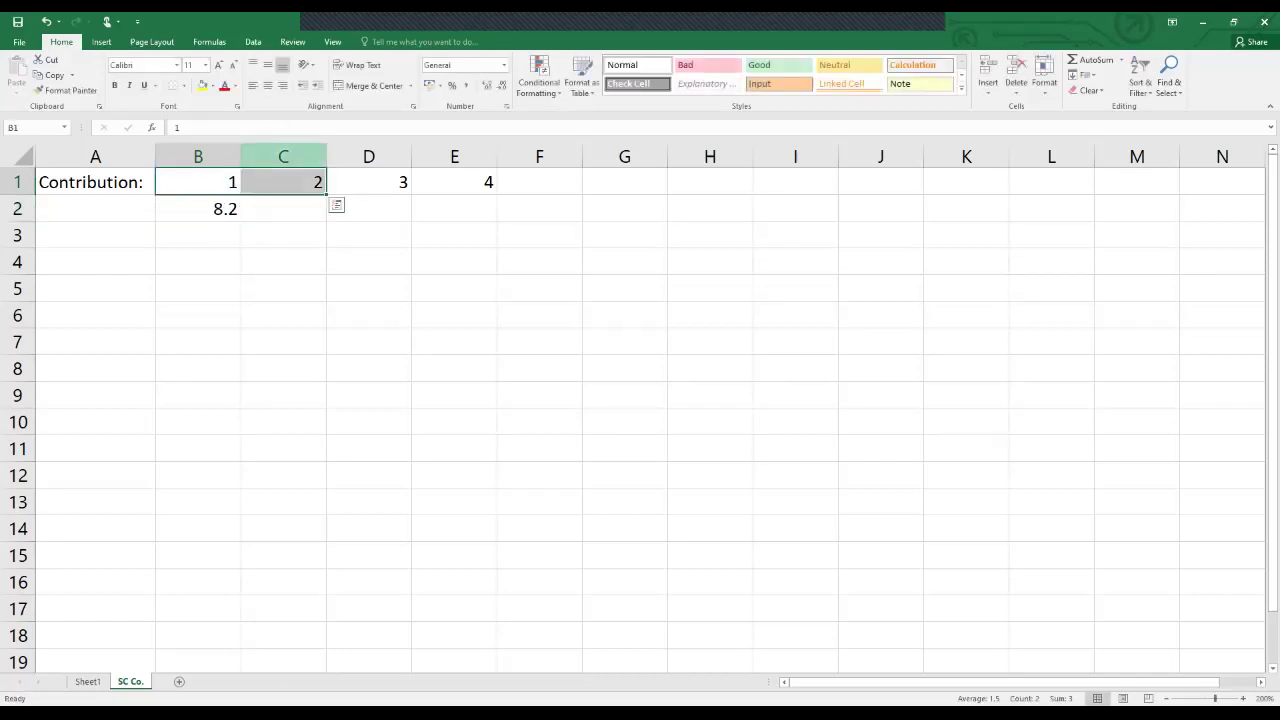
Extend the B2 formula to total contribution for 35,000 units: =((20*1.04^B1)-(12*1.05^B1))*35000.
key(ctrl+z)
key(ctrl+y)
key(F2)
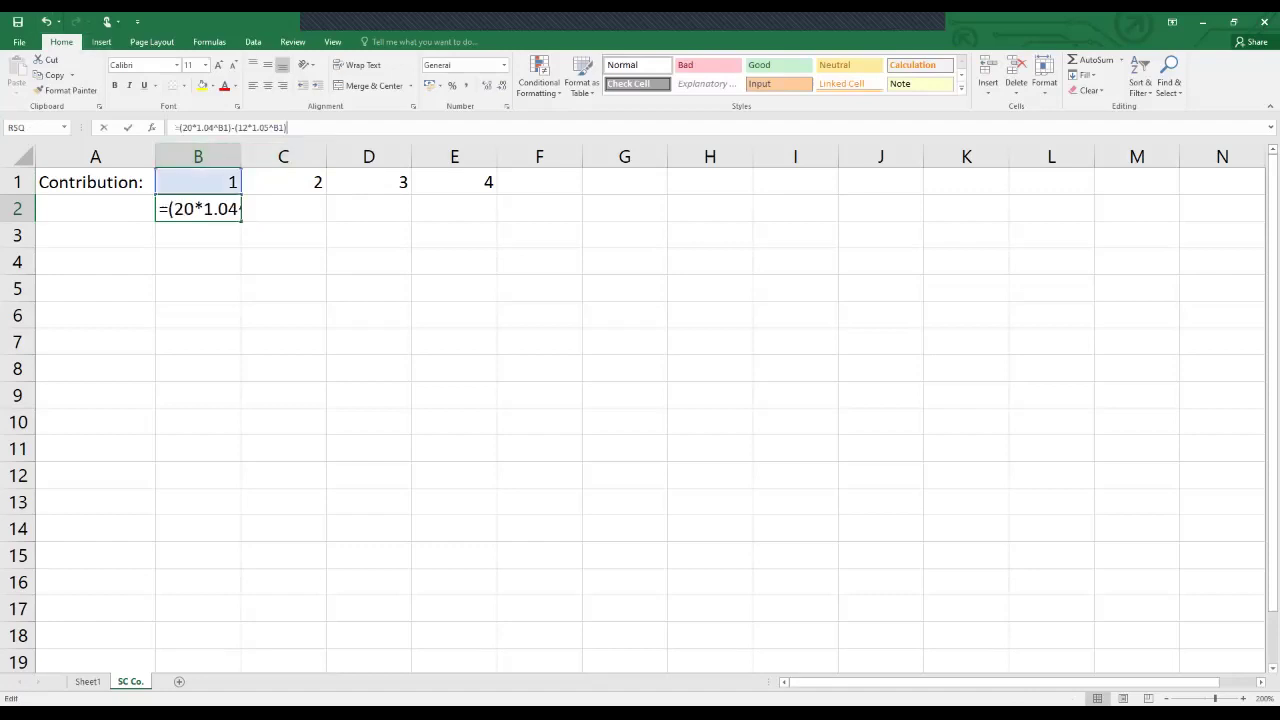
text()-)
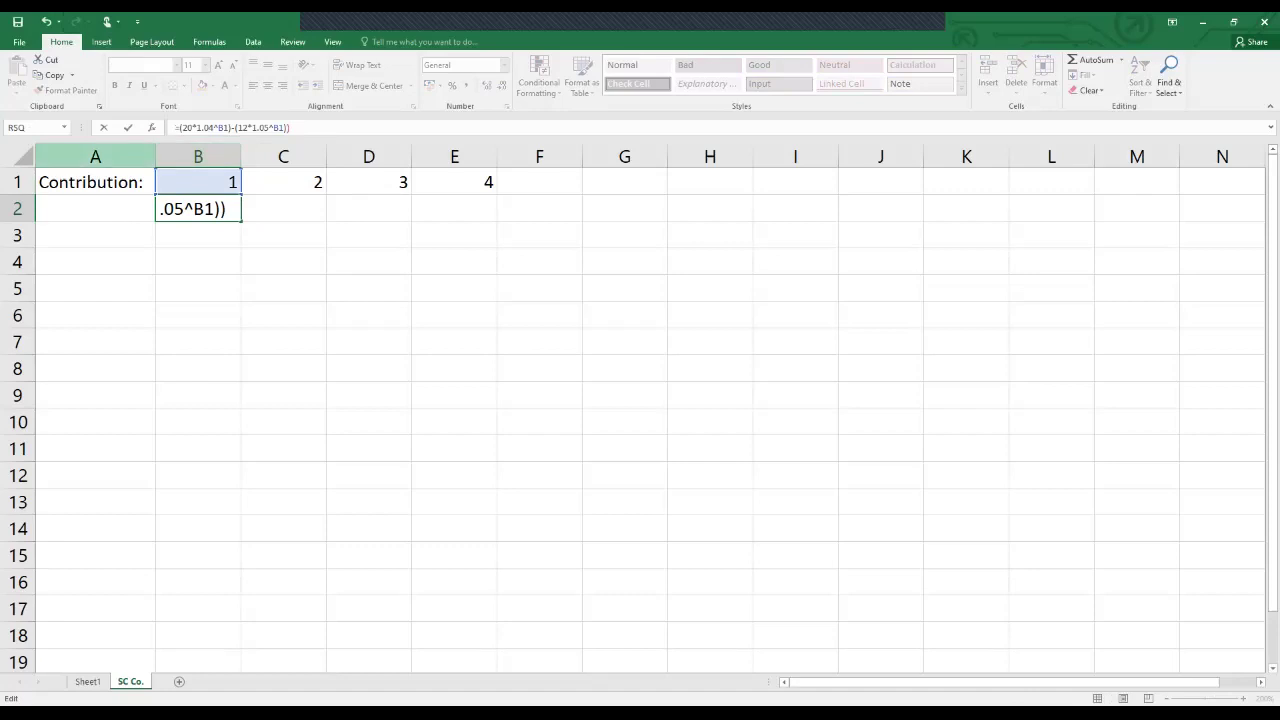
text(()
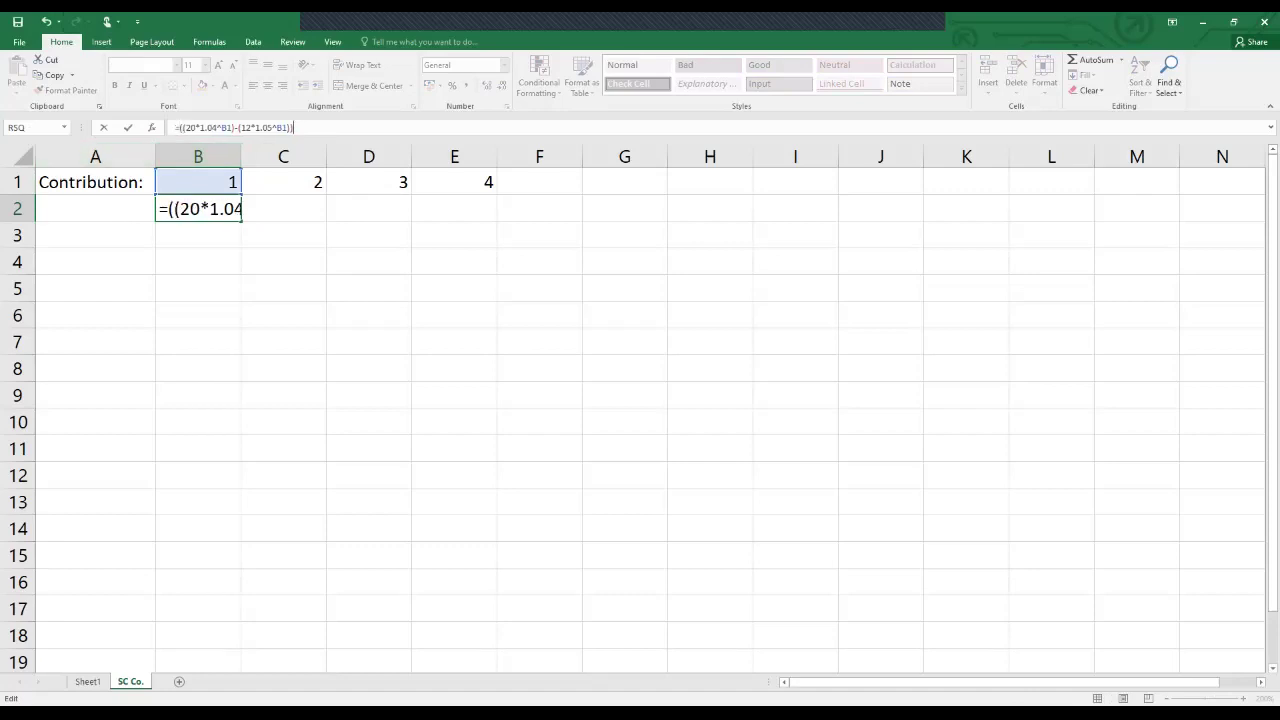
click(295, 127)
text(*)
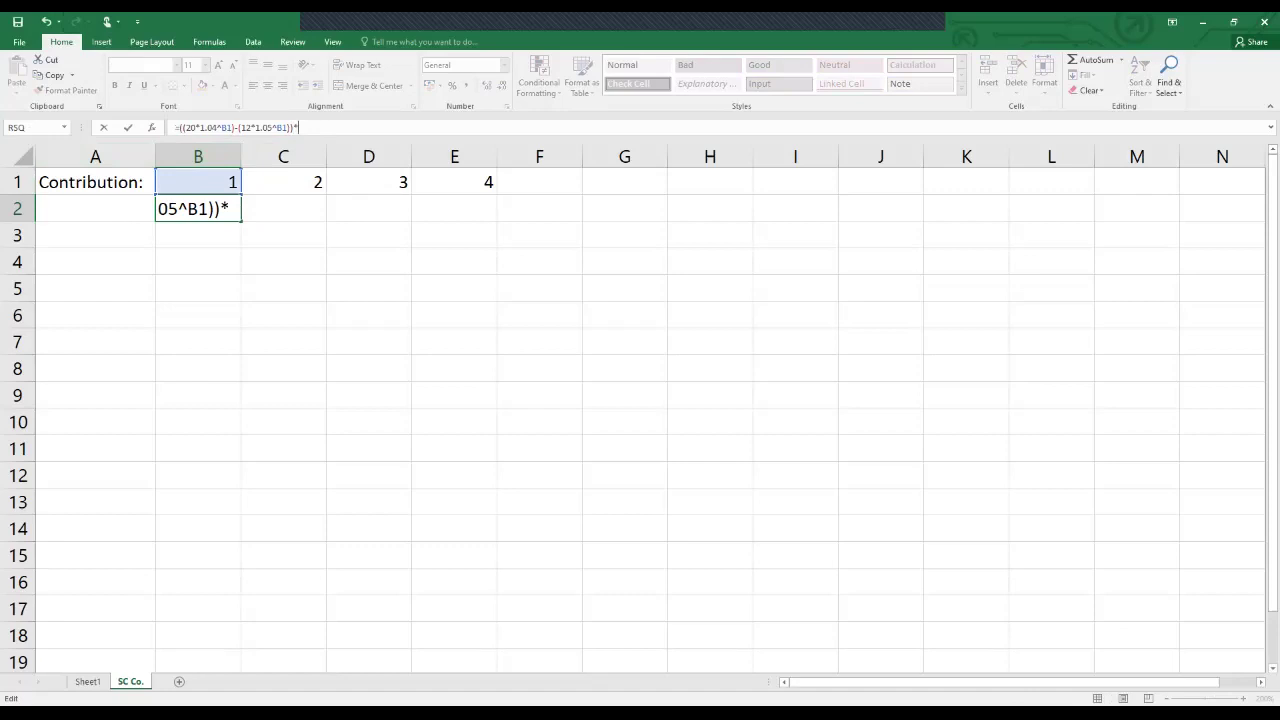
text(35)
text(000)
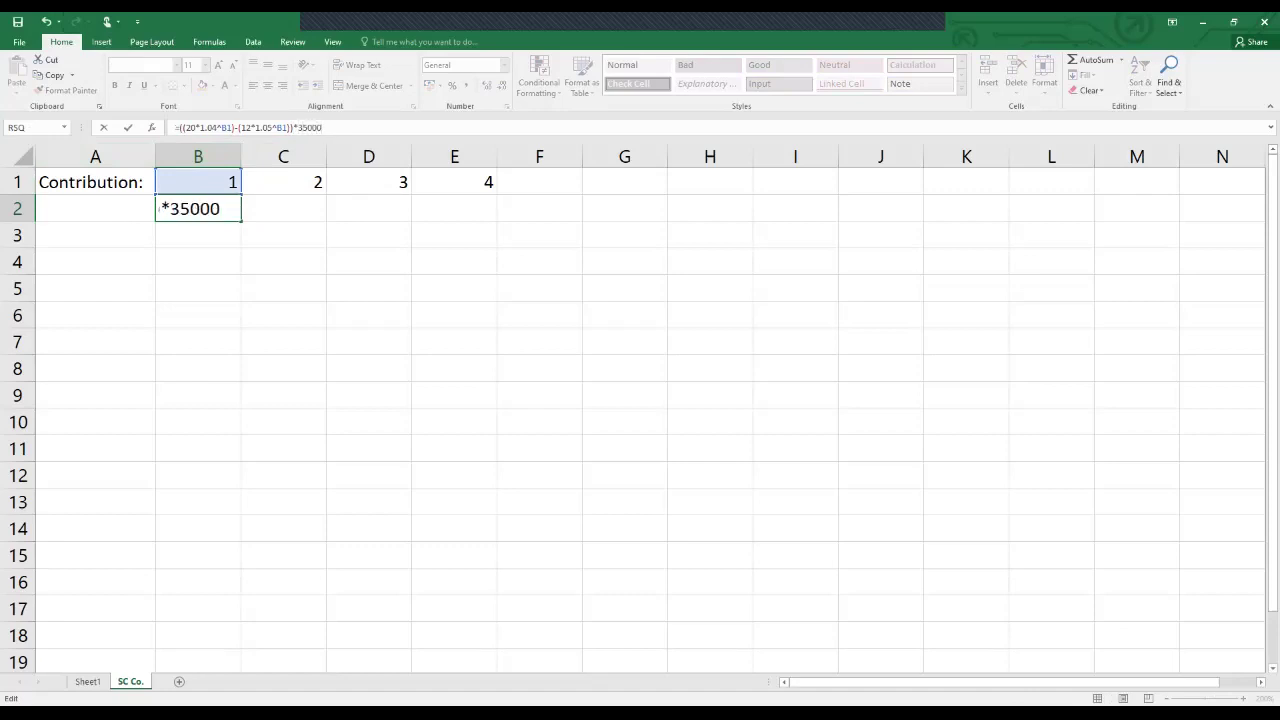
key(Return)
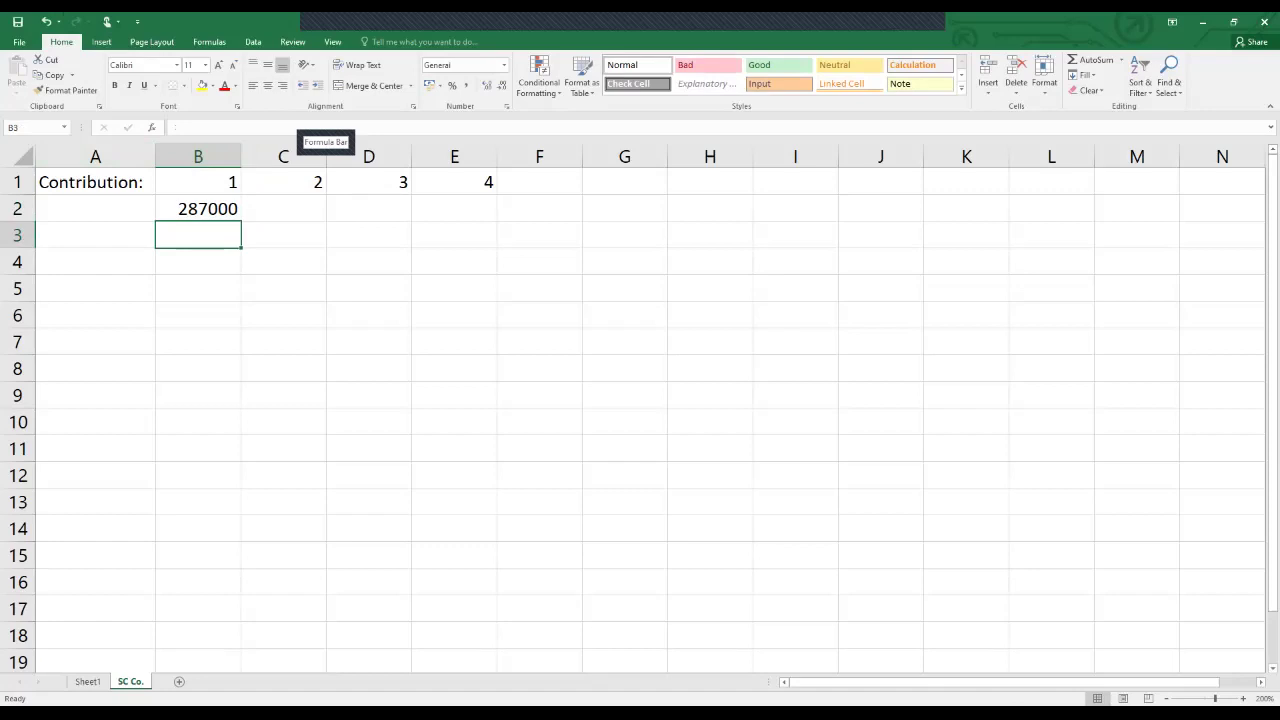
Show the sheet's formulas instead of results and widen column B so the whole contribution formula fits.
key(ctrl+grave)
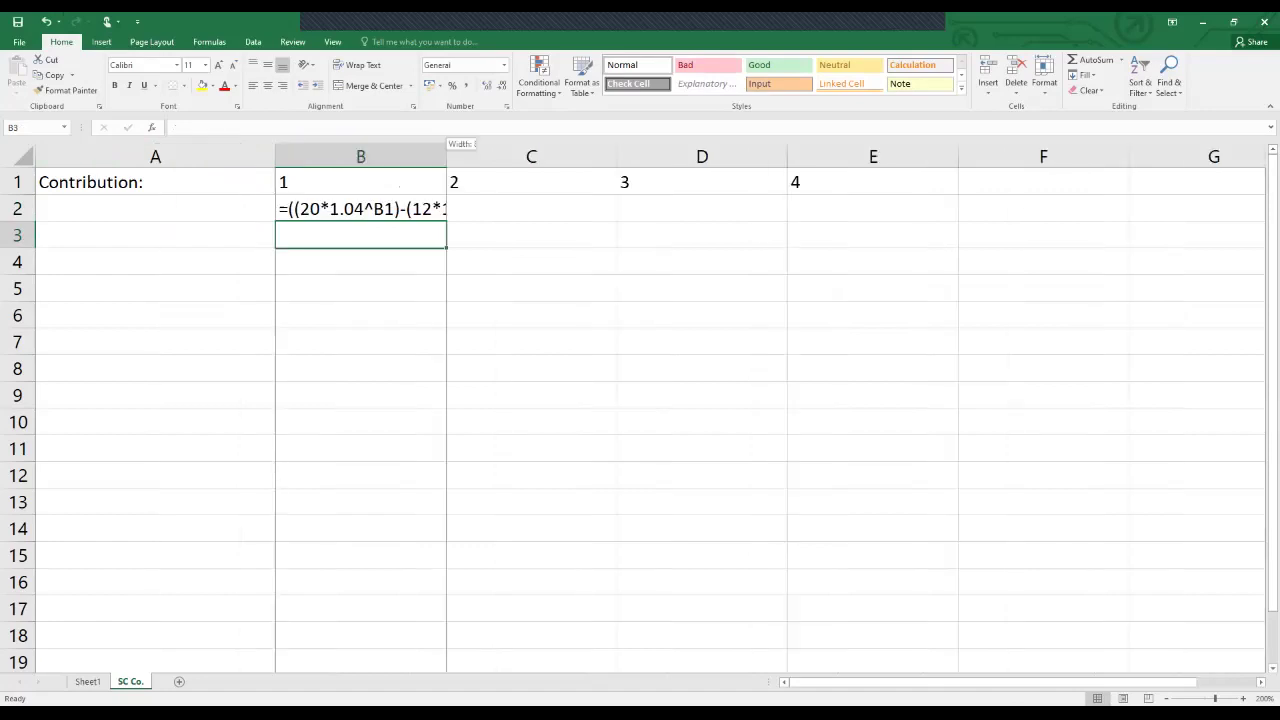
drag(446, 156, 588, 156)
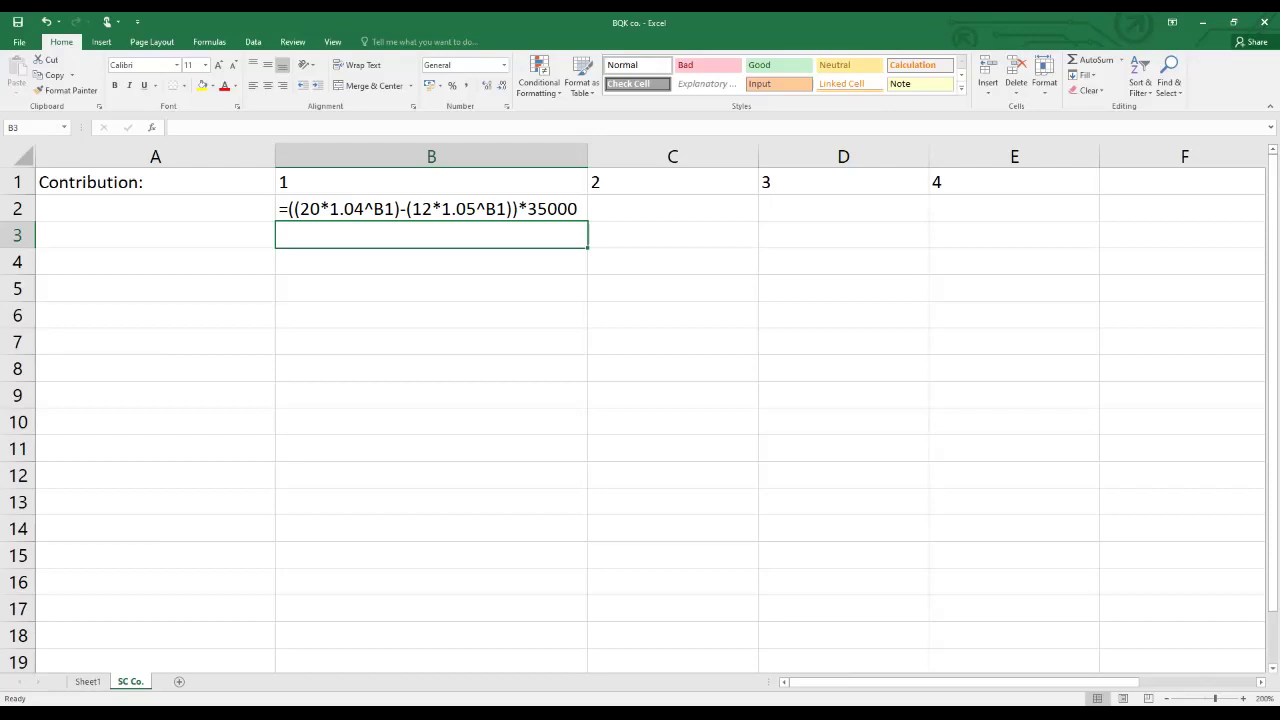
click(155, 341)
Circle the price, cost and 35000 terms of the B2 formula in red ink and join the first two with a V.
click(192, 85)
mouse_move(302, 234)
mouse_down()
mouse_move(366, 237)
mouse_move(400, 196)
mouse_move(290, 200)
mouse_move(302, 232)
mouse_up()
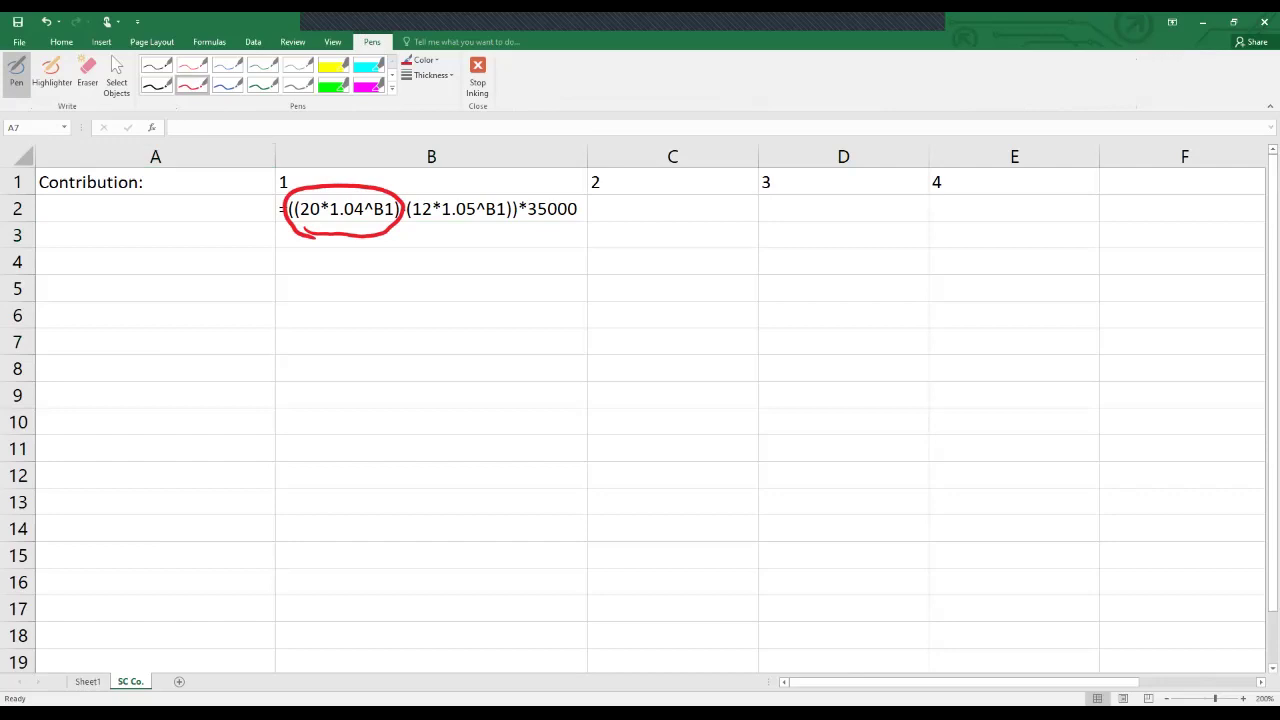
mouse_move(517, 200)
mouse_down()
mouse_move(420, 182)
mouse_move(440, 252)
mouse_move(515, 196)
mouse_up()
drag(591, 209, 537, 186)
mouse_move(367, 240)
mouse_down()
mouse_move(369, 256)
mouse_move(441, 254)
mouse_up()
Handwrite "Contribution per unit X units" in red below the formula, draw a small arrow at row 12, and stop inking.
mouse_move(390, 336)
mouse_down()
mouse_move(412, 376)
mouse_move(546, 356)
mouse_move(620, 386)
mouse_move(648, 368)
mouse_move(514, 436)
mouse_move(560, 430)
mouse_up()
mouse_move(590, 205)
mouse_down()
mouse_move(526, 182)
mouse_move(608, 210)
mouse_up()
mouse_move(714, 358)
mouse_down()
mouse_move(682, 404)
mouse_move(734, 418)
mouse_up()
mouse_move(748, 372)
mouse_down()
mouse_move(776, 388)
mouse_move(832, 354)
mouse_move(828, 376)
mouse_up()
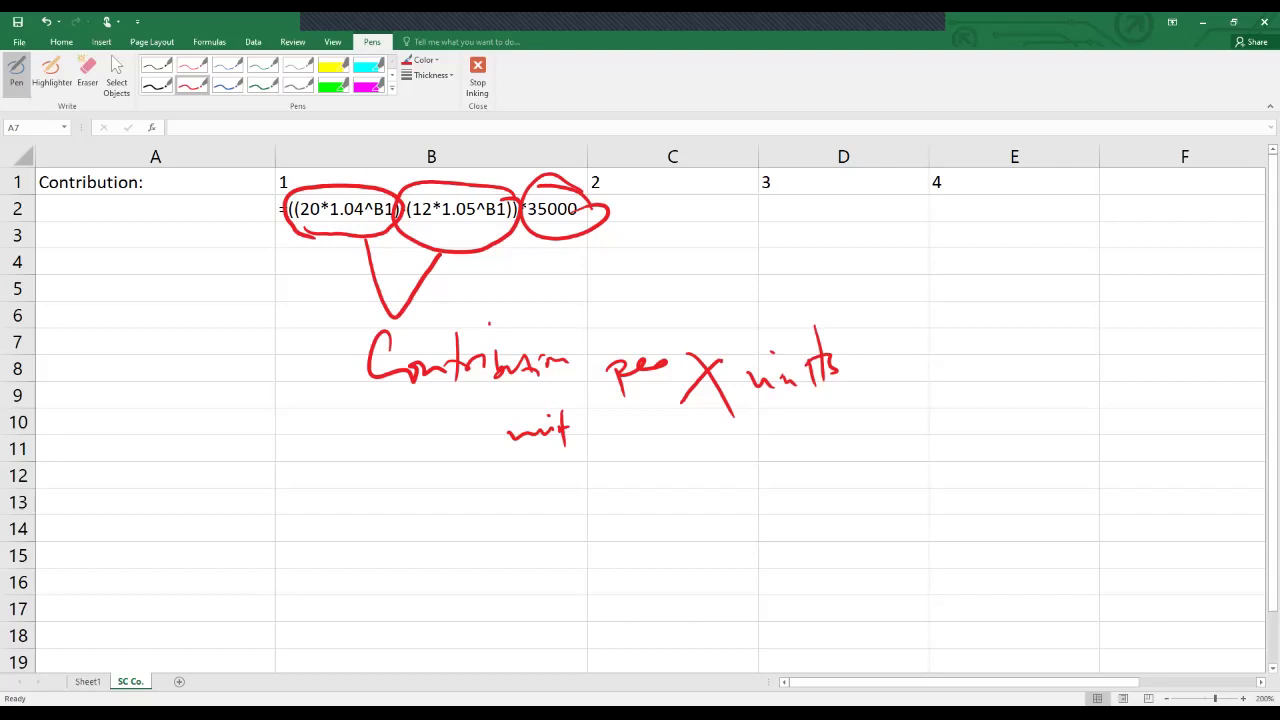
mouse_move(229, 475)
mouse_down()
mouse_move(252, 475)
mouse_move(247, 484)
mouse_up()
click(477, 77)
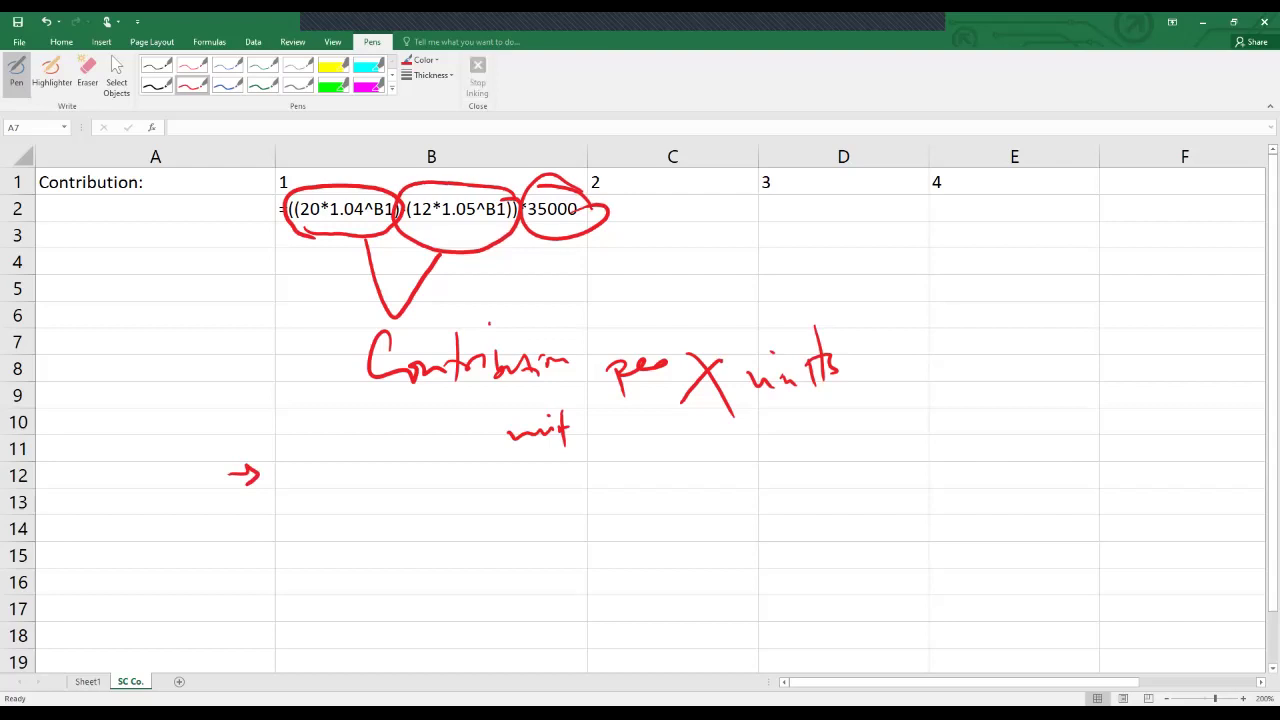
Label A12 "Selling price" and enter the year 1 formula =20*1.04^1 in B12.
click(155, 475)
text(S)
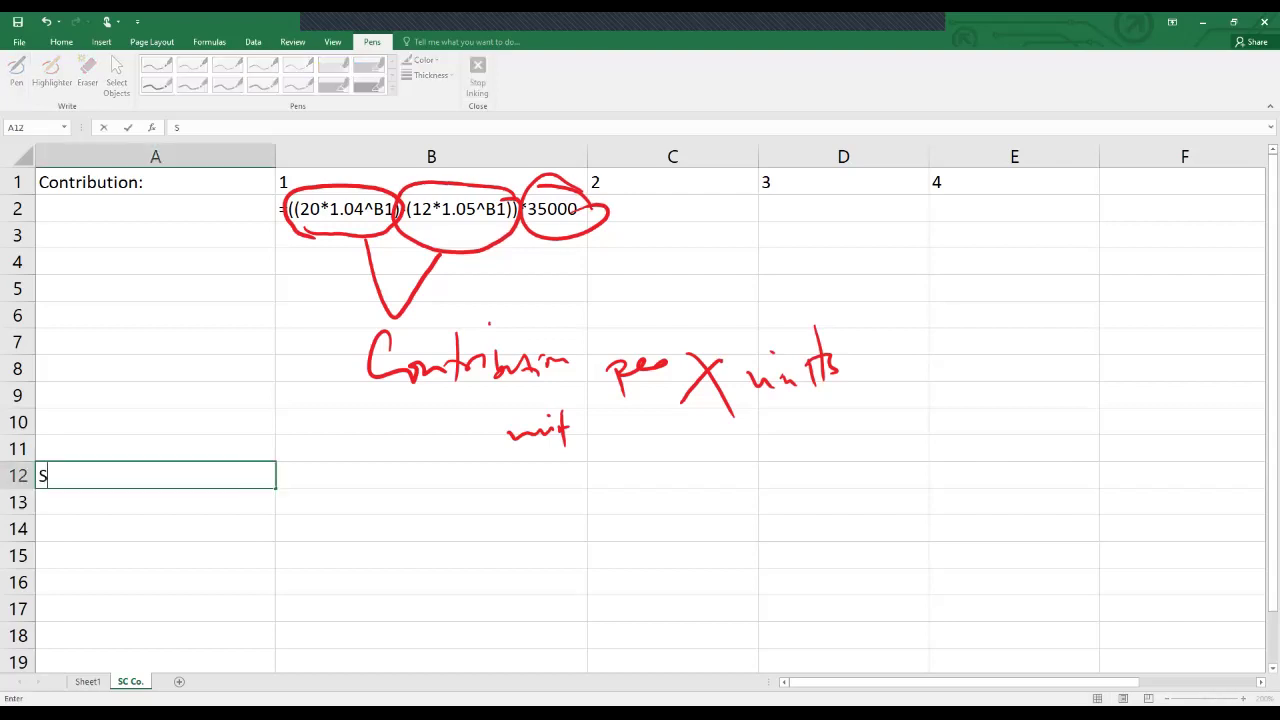
text(elling price)
key(Tab)
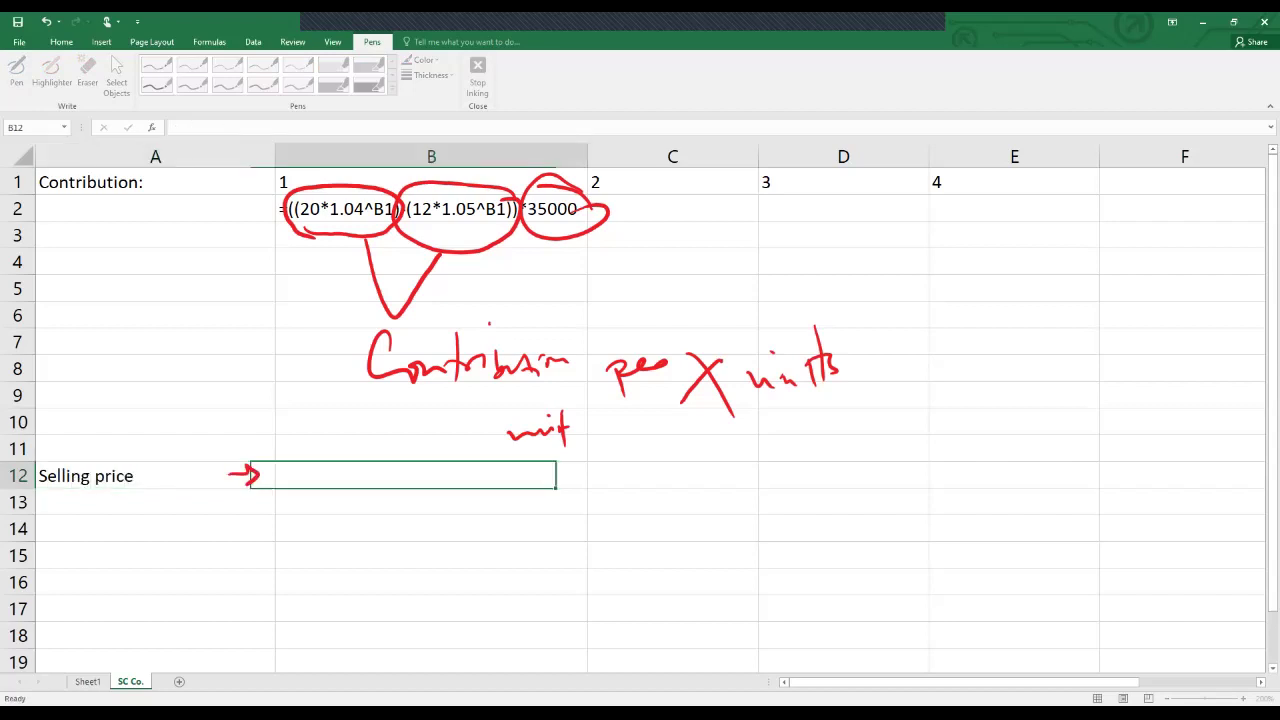
text(20*10)
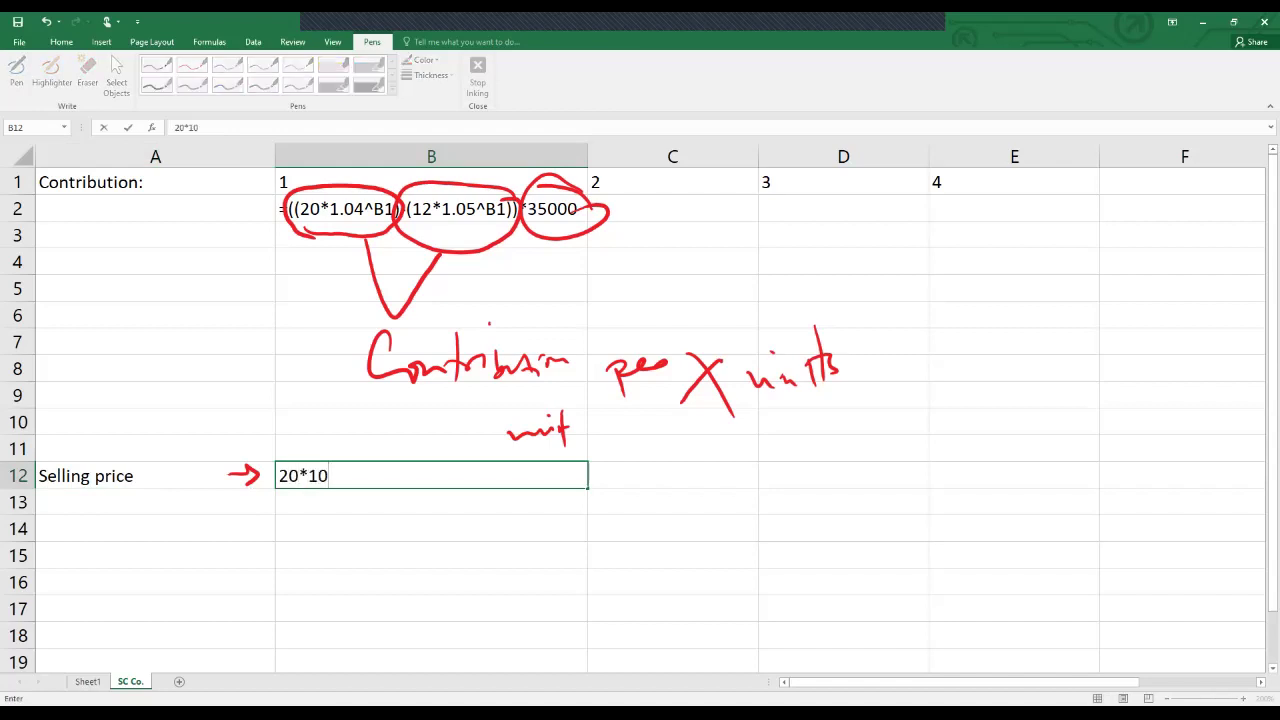
key(BackSpace)
text(.04^1)
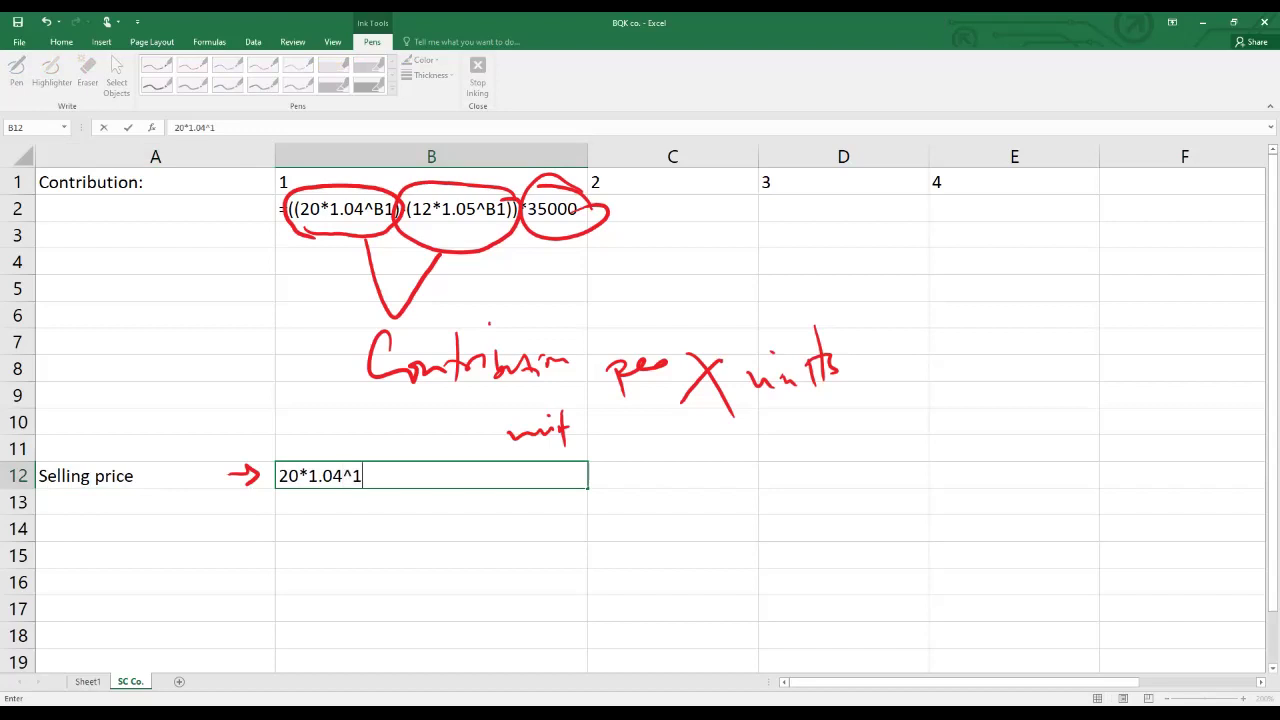
click(279, 475)
text(=)
key(Return)
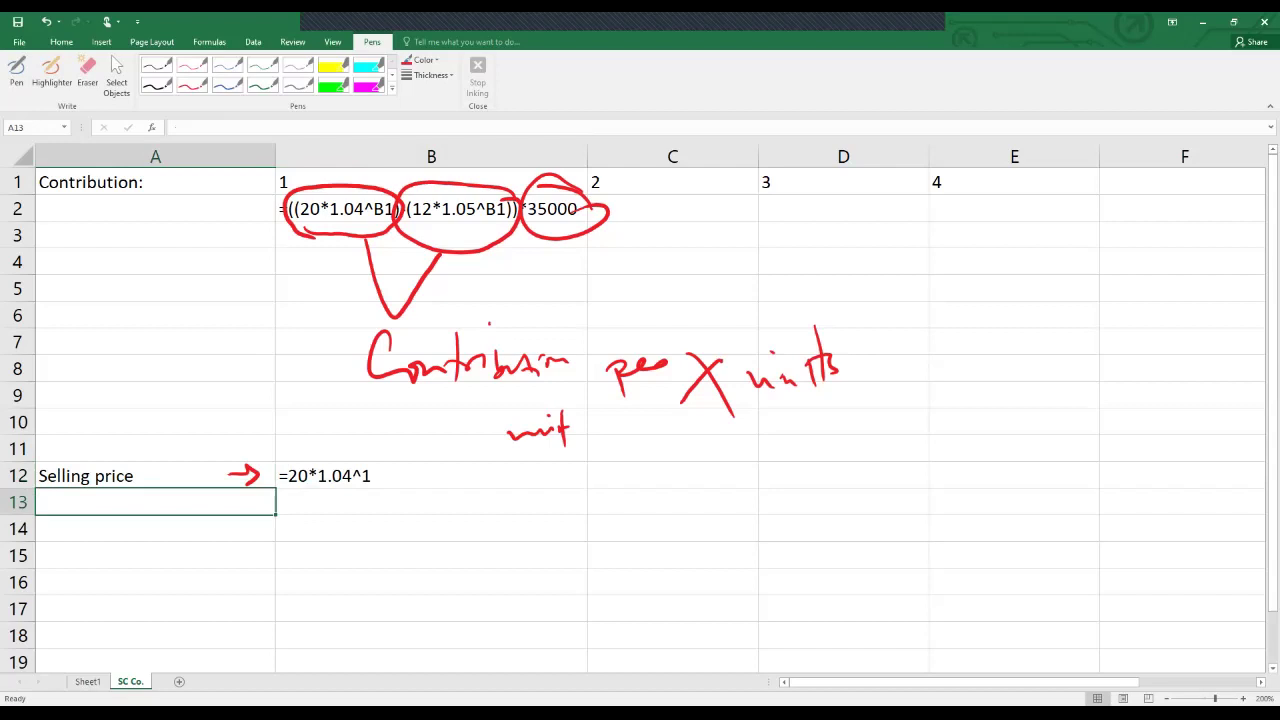
Delete the red ink arrow in the Selling price row and display the sheet's results instead of formulas.
click(431, 475)
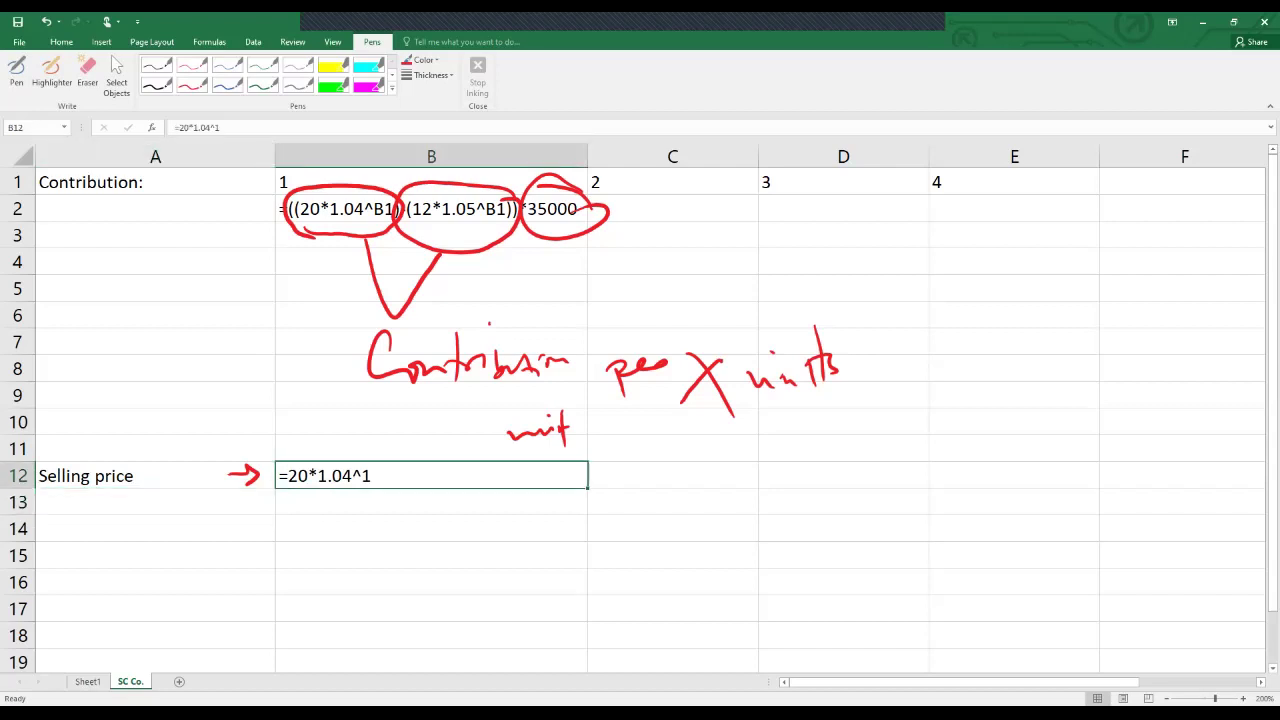
click(244, 474)
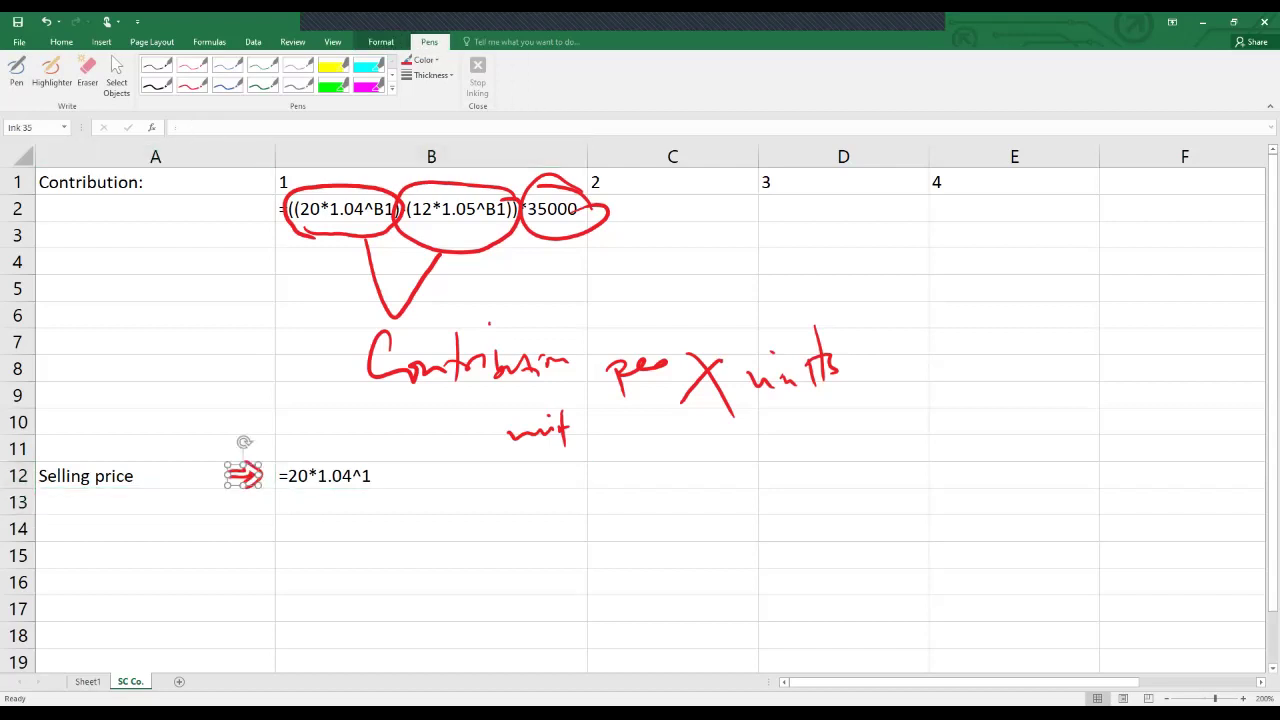
key(Delete)
key(Return)
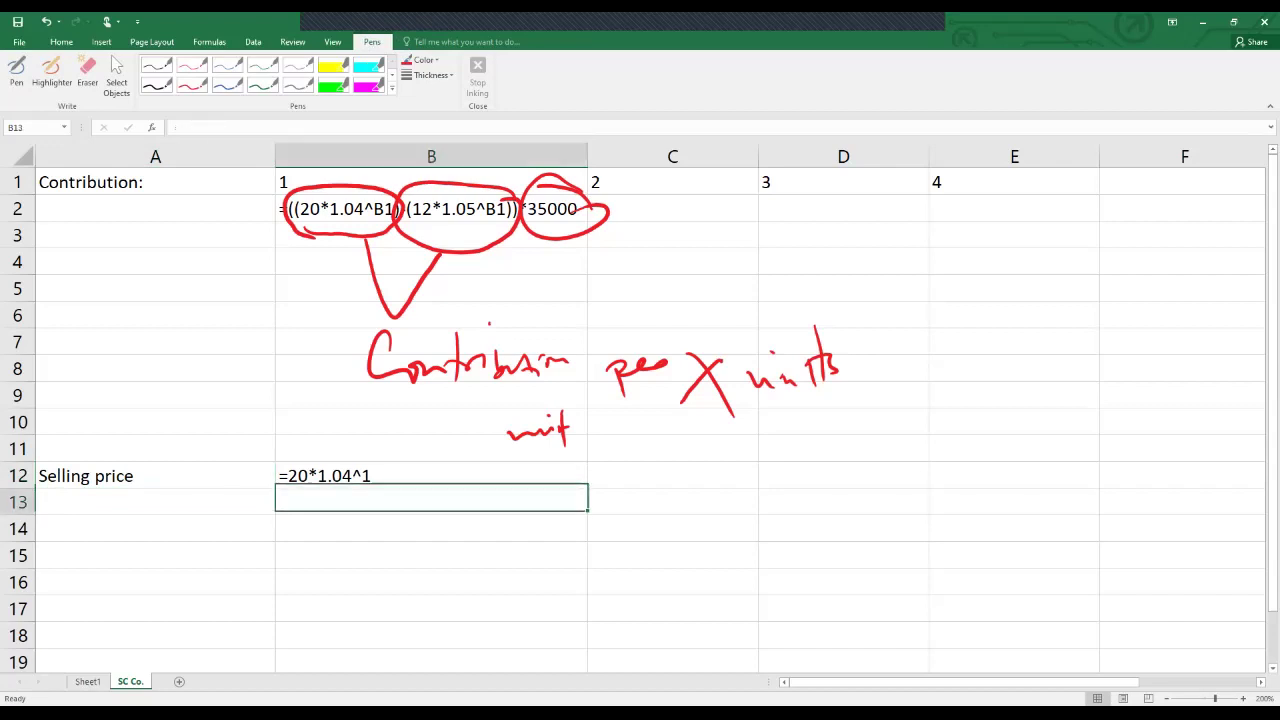
key(ctrl+grave)
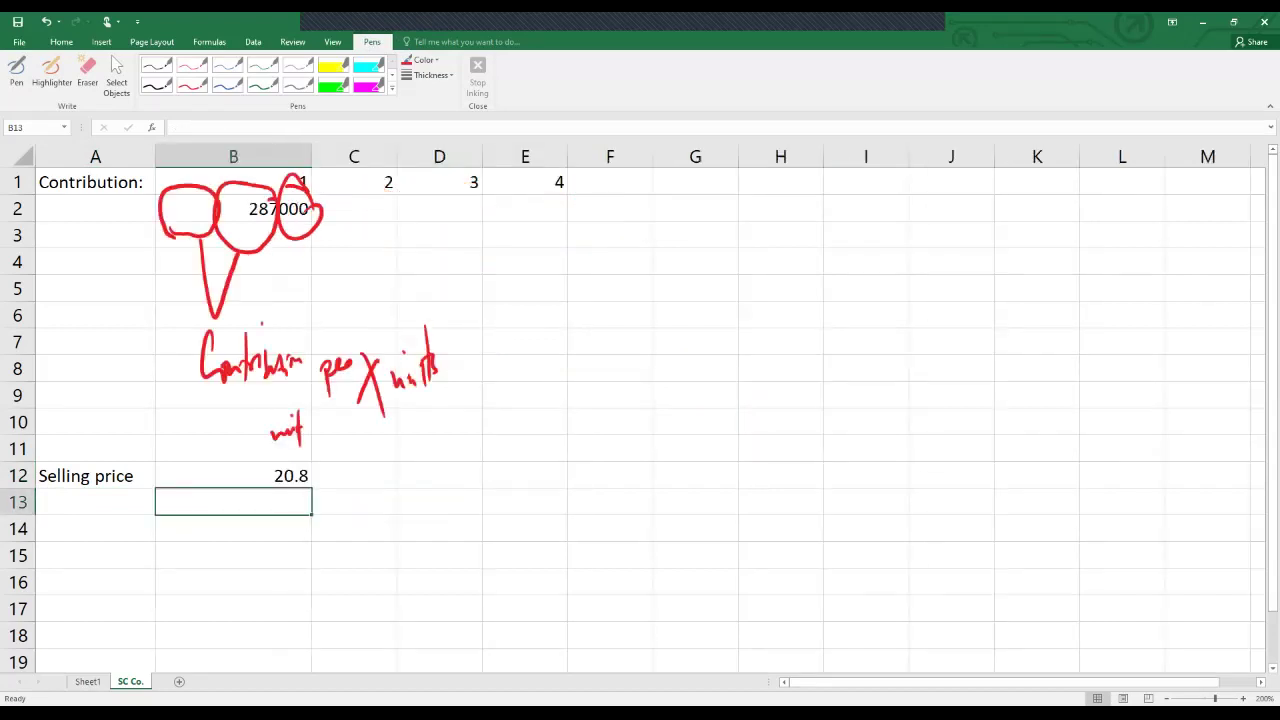
Label A13 "VC" and enter a year 1 formula in B13 that inflates 12 by 1.05.
click(233, 475)
click(95, 501)
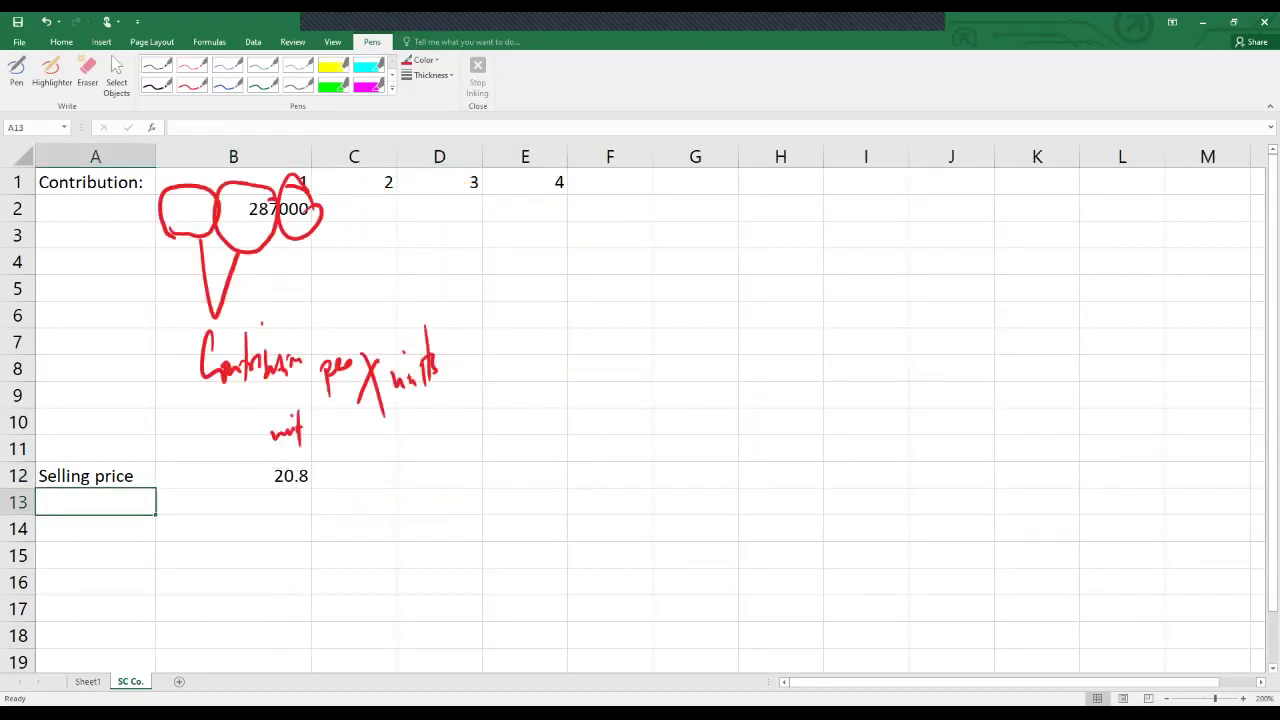
text(VC)
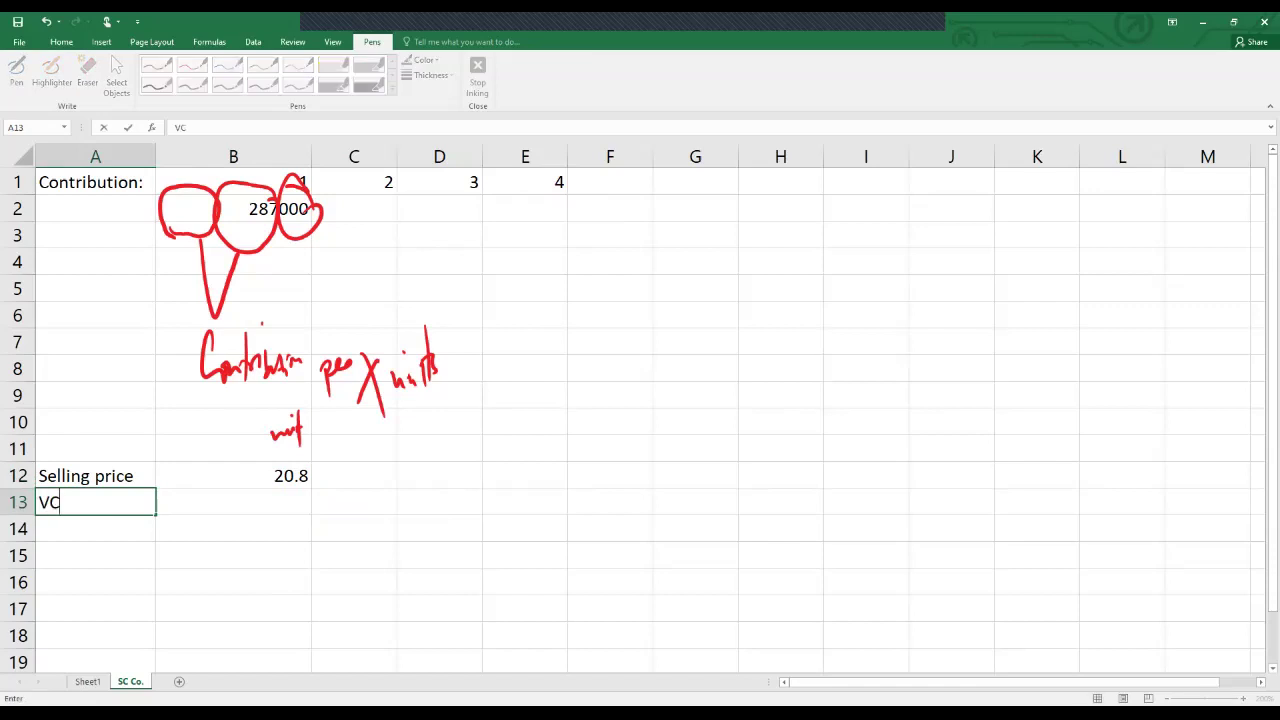
key(Tab)
text(=12)
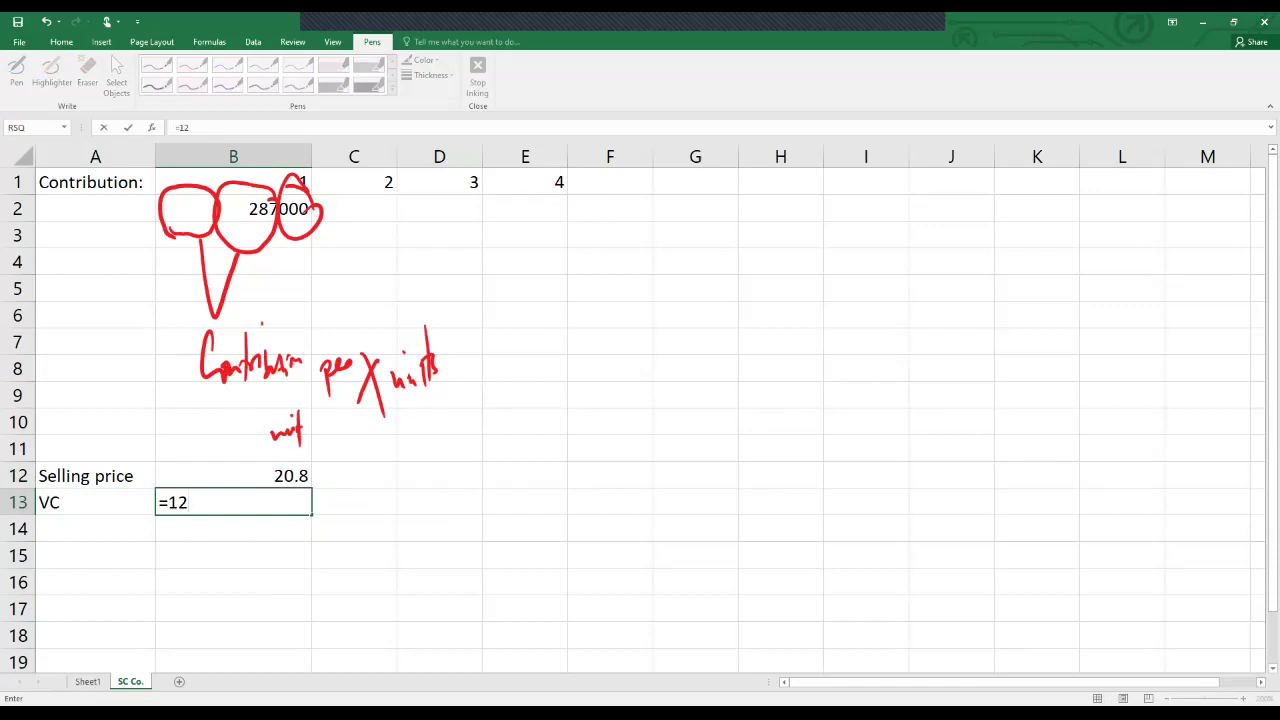
text(*1.05)
text(*1)
key(Return)
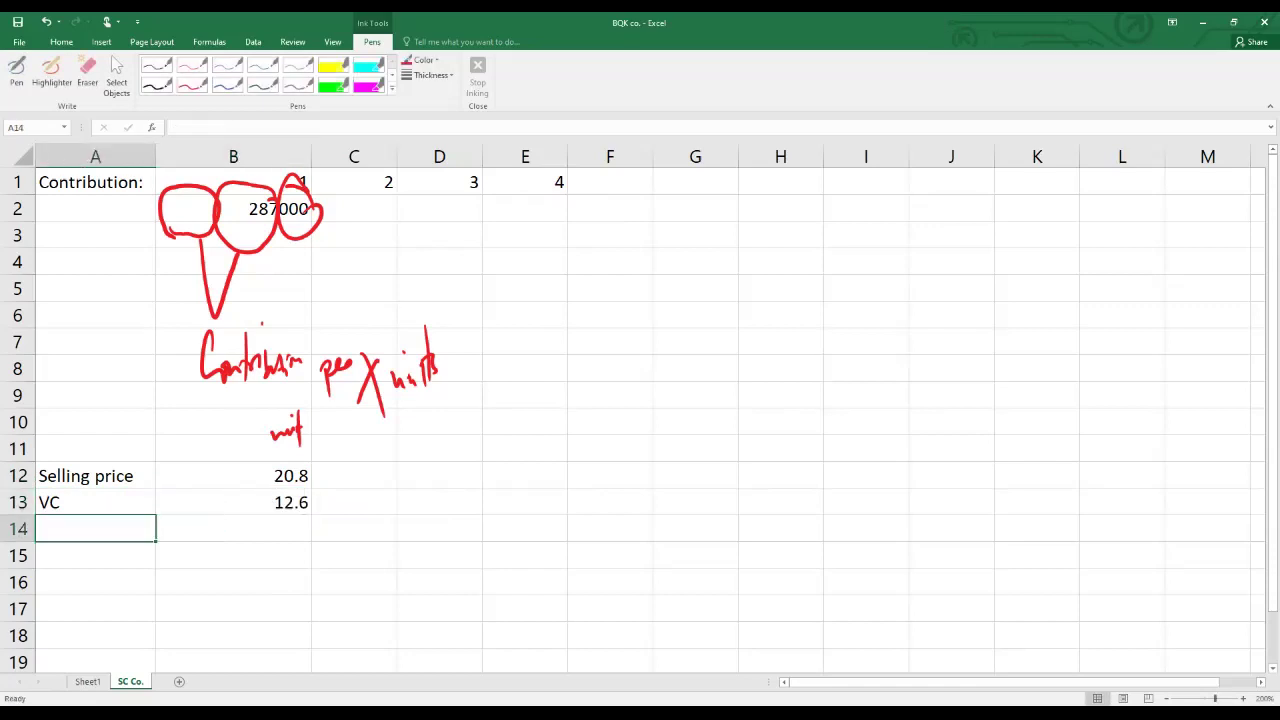
Label A14 "Contr' per unit" and enter the formula =B12-B13 in B14.
text(Contr' per unit)
key(Tab)
text(=)
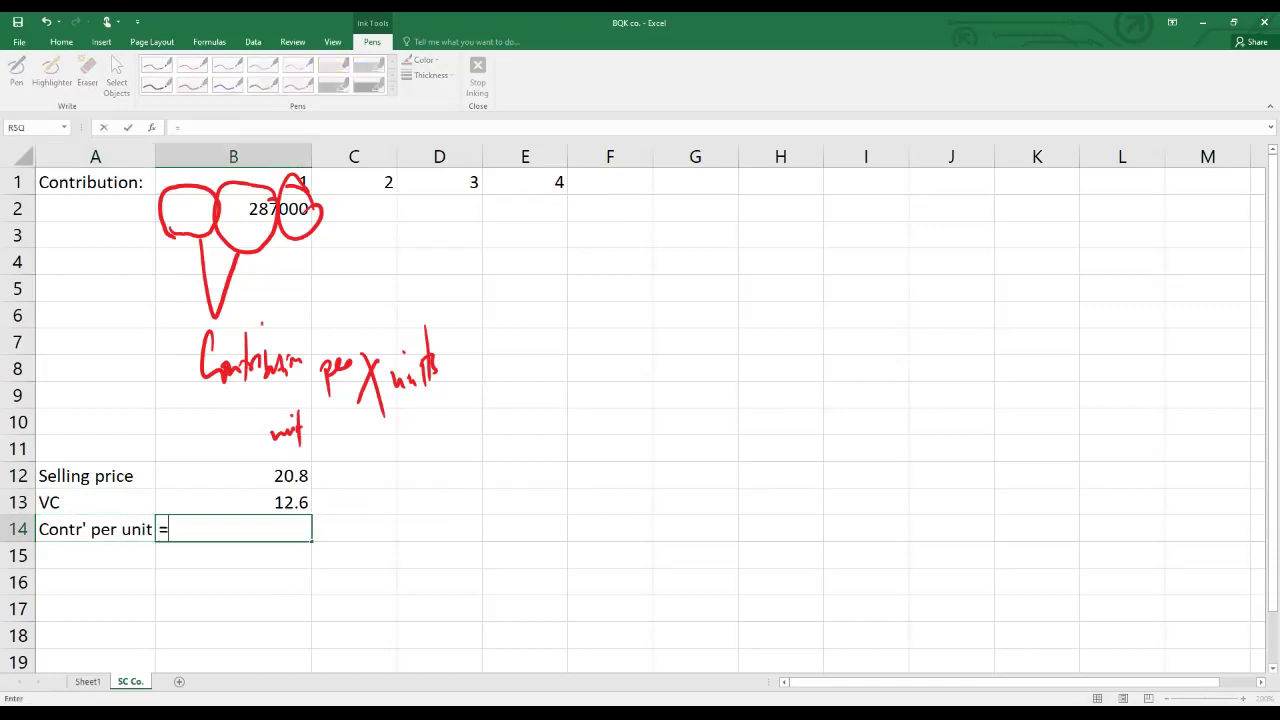
key(Up)
key(Up)
text(+)
key(BackSpace)
text(-)
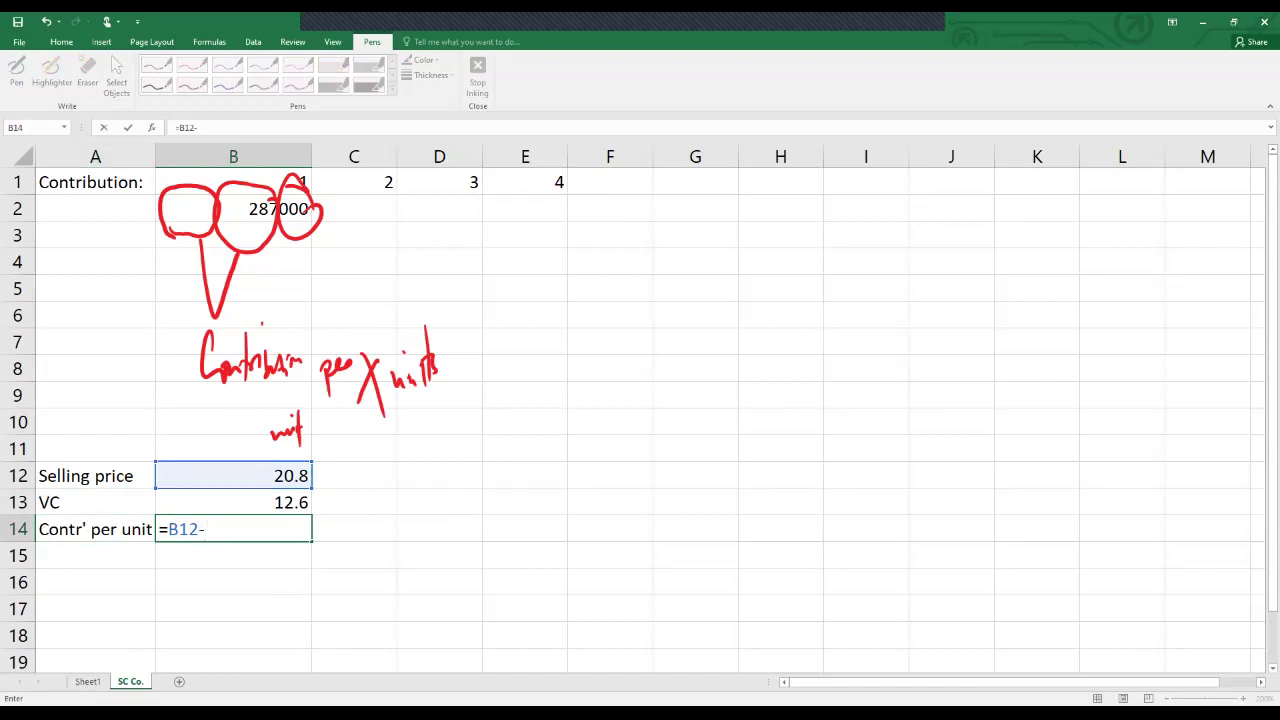
key(Up)
key(Return)
Label A15 "Total contribution" and enter the formula =B14*35000 in B15.
click(95, 555)
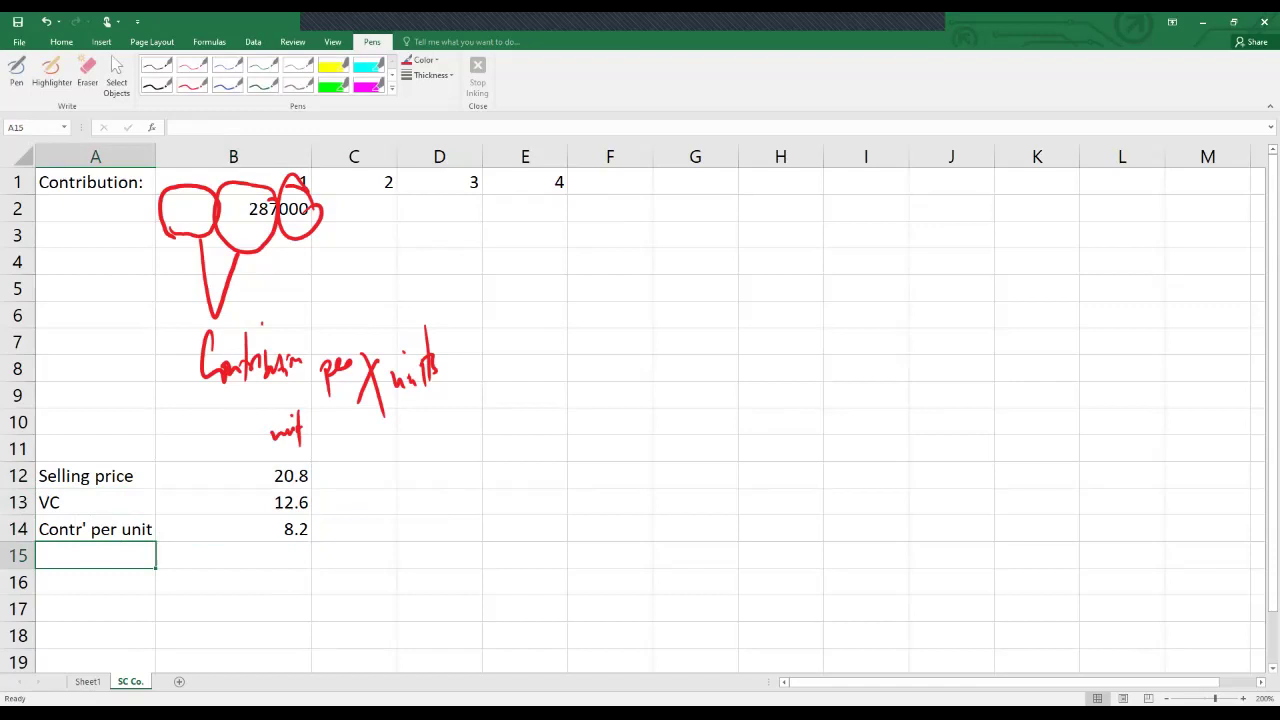
text(Total contribution)
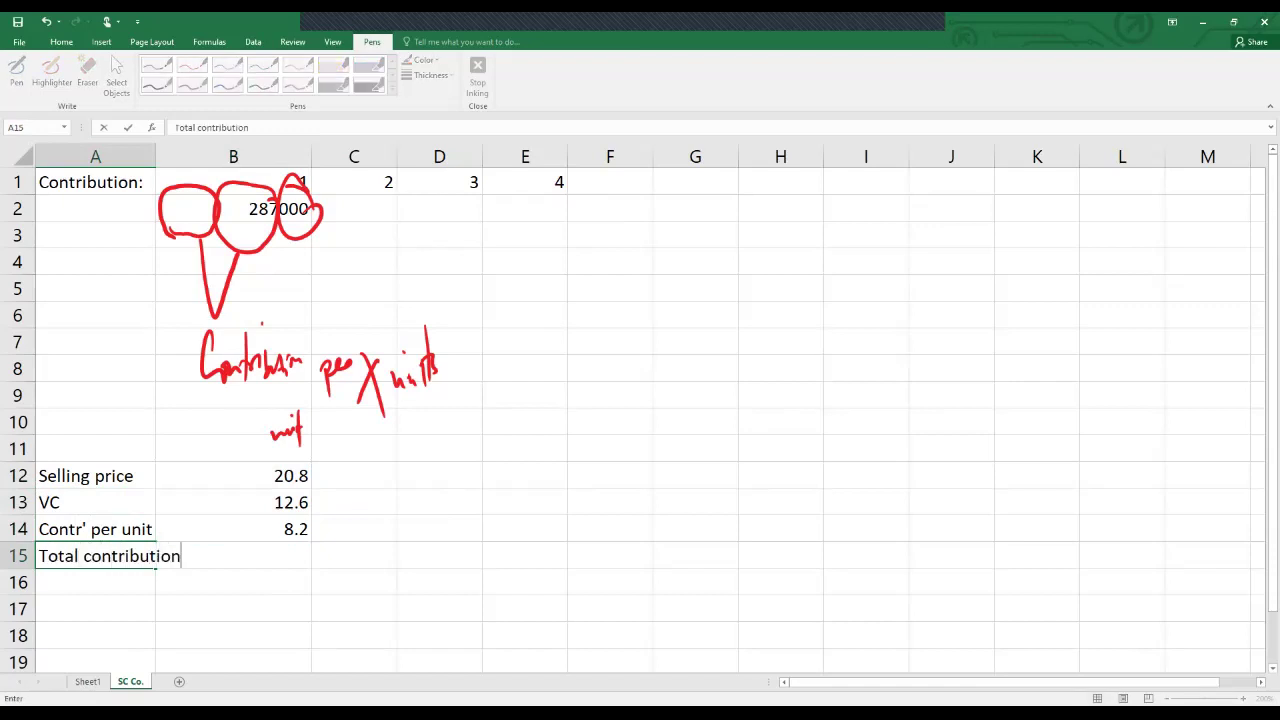
key(Tab)
text(=)
key(Up)
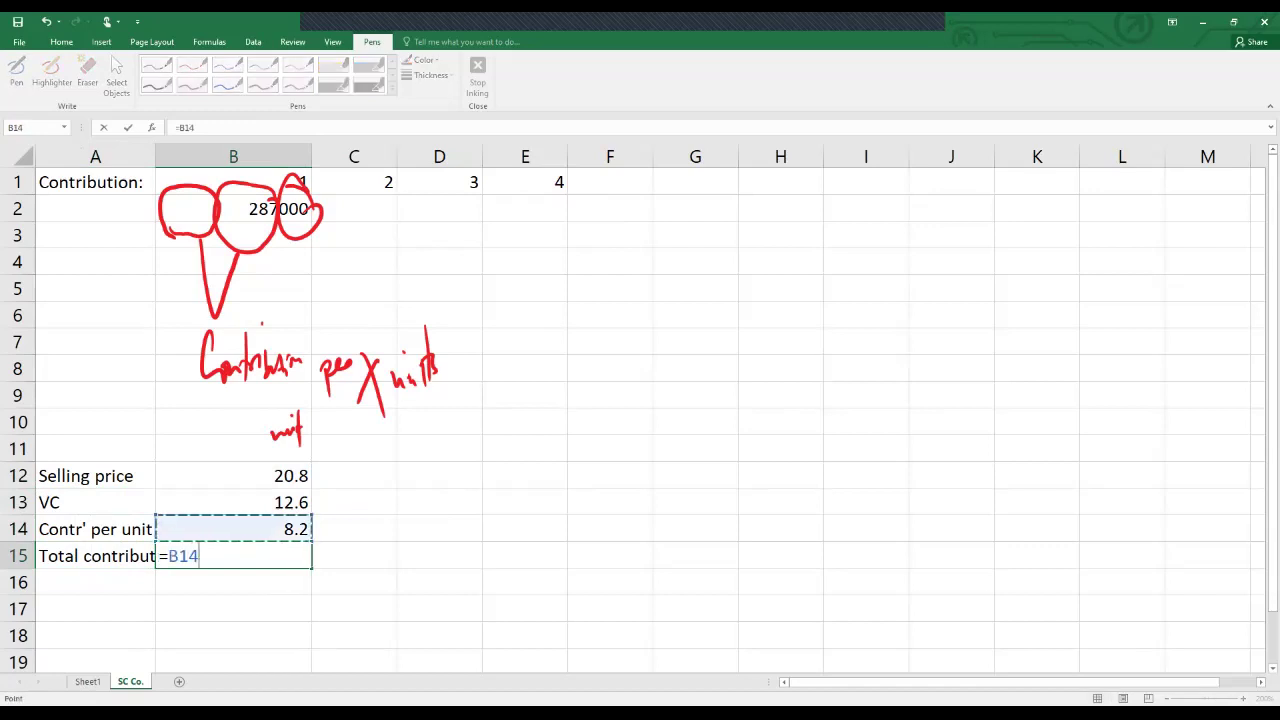
text(*35000)
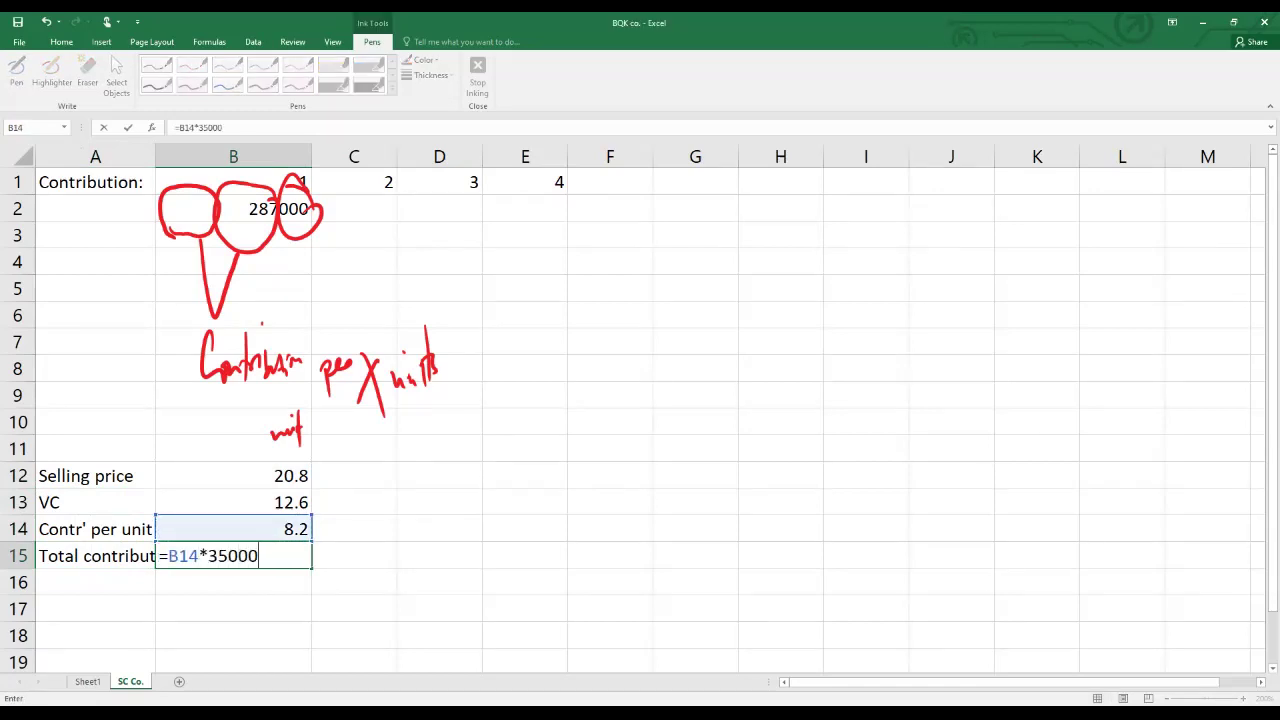
key(Return)
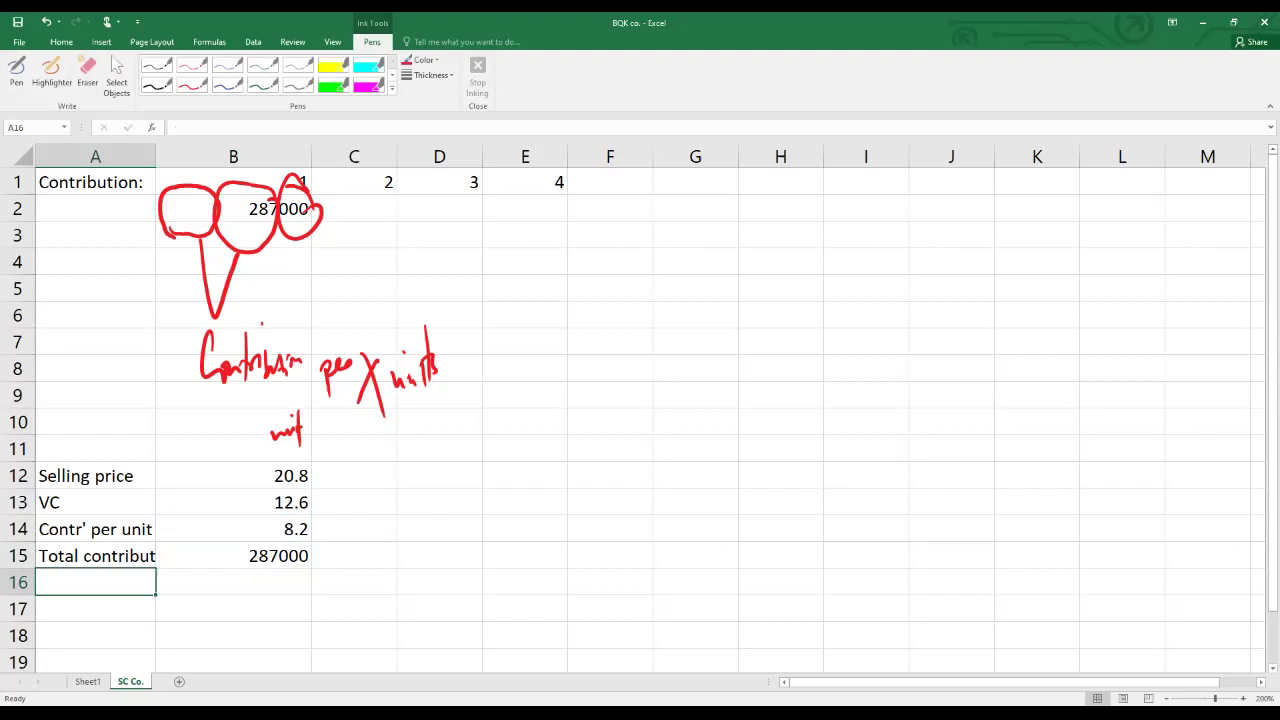
Remove all the red circles, the V and the handwritten "Contribution per unit X units" note from the sheet.
click(233, 208)
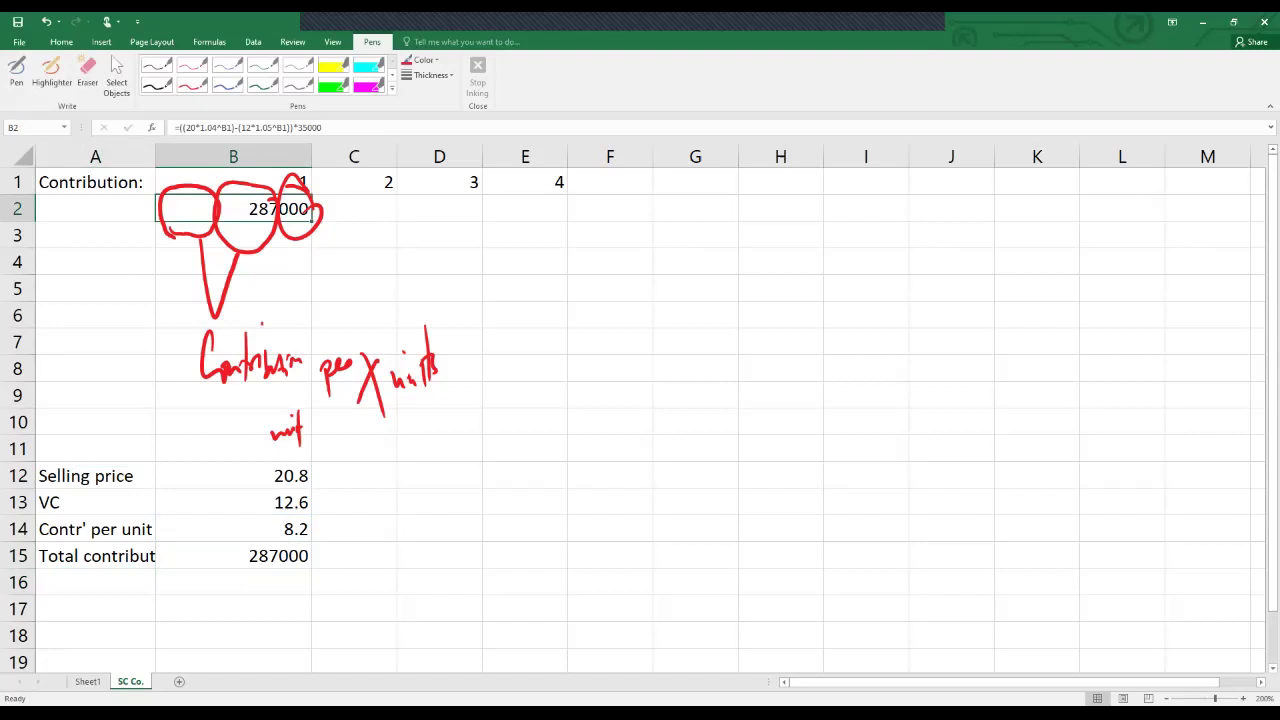
key(ctrl+z)
key(ctrl+z)
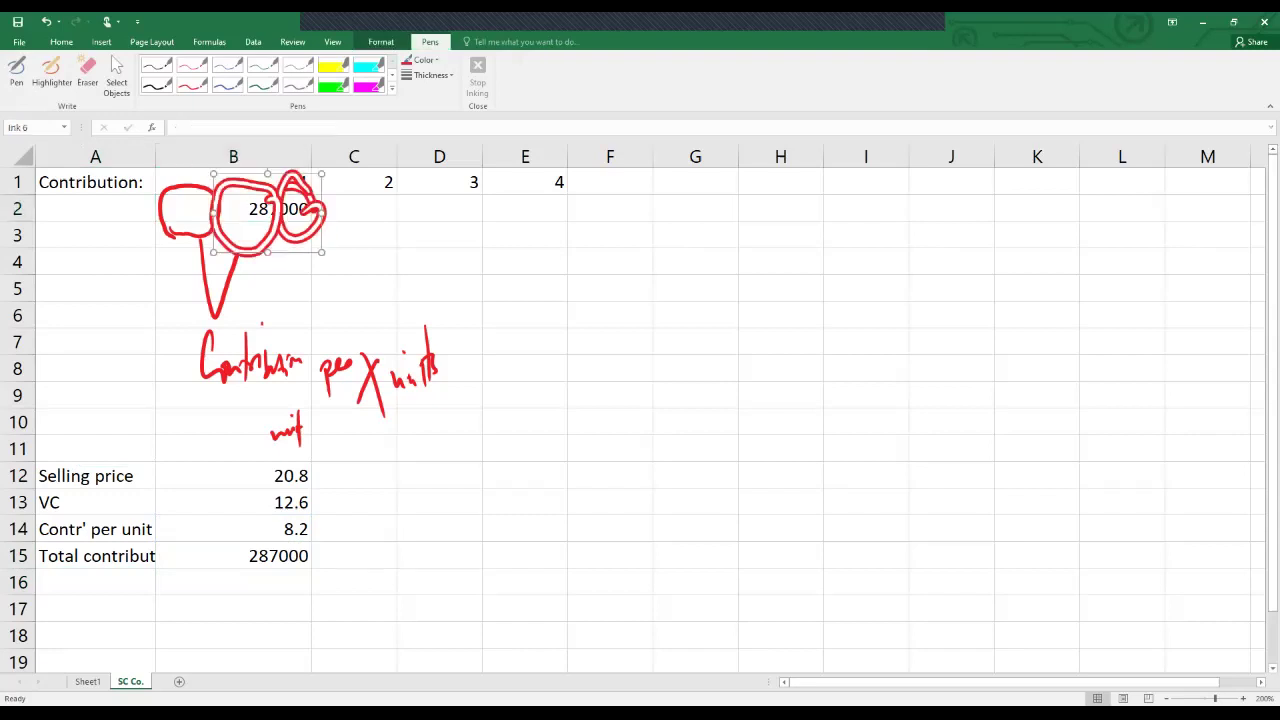
key(ctrl+z)
key(ctrl+z)
click(226, 286)
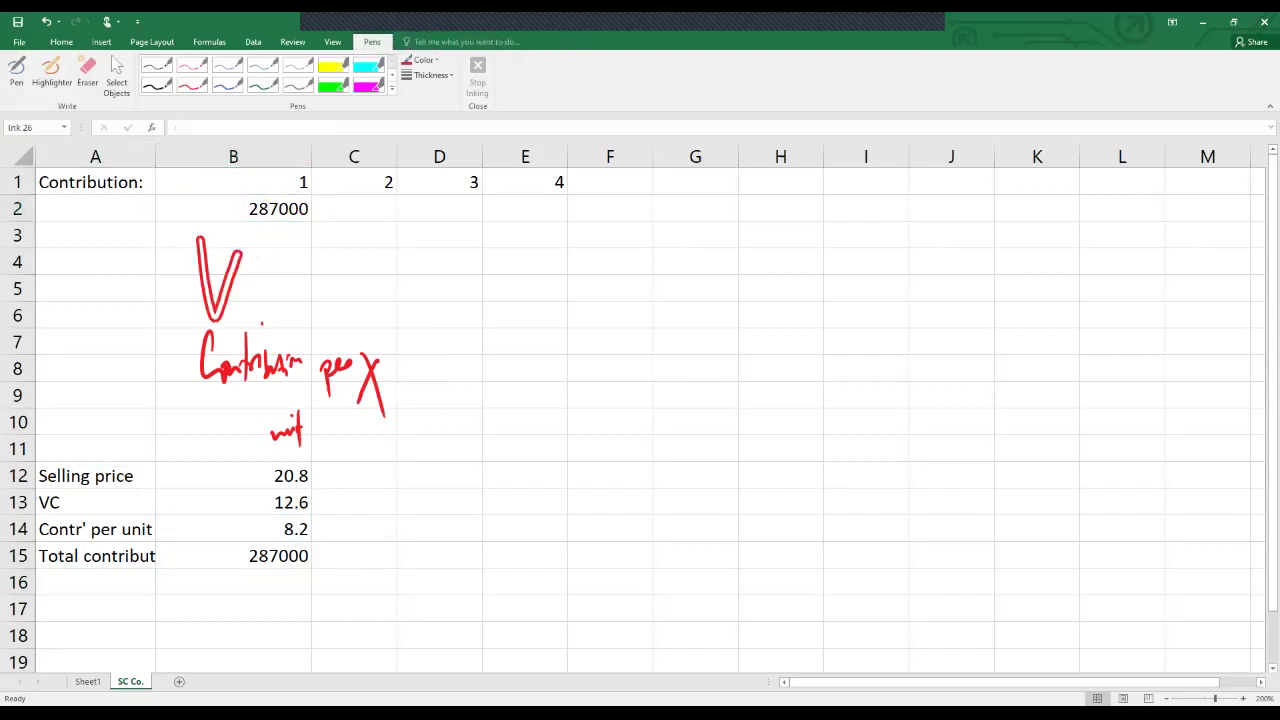
key(Delete)
click(262, 362)
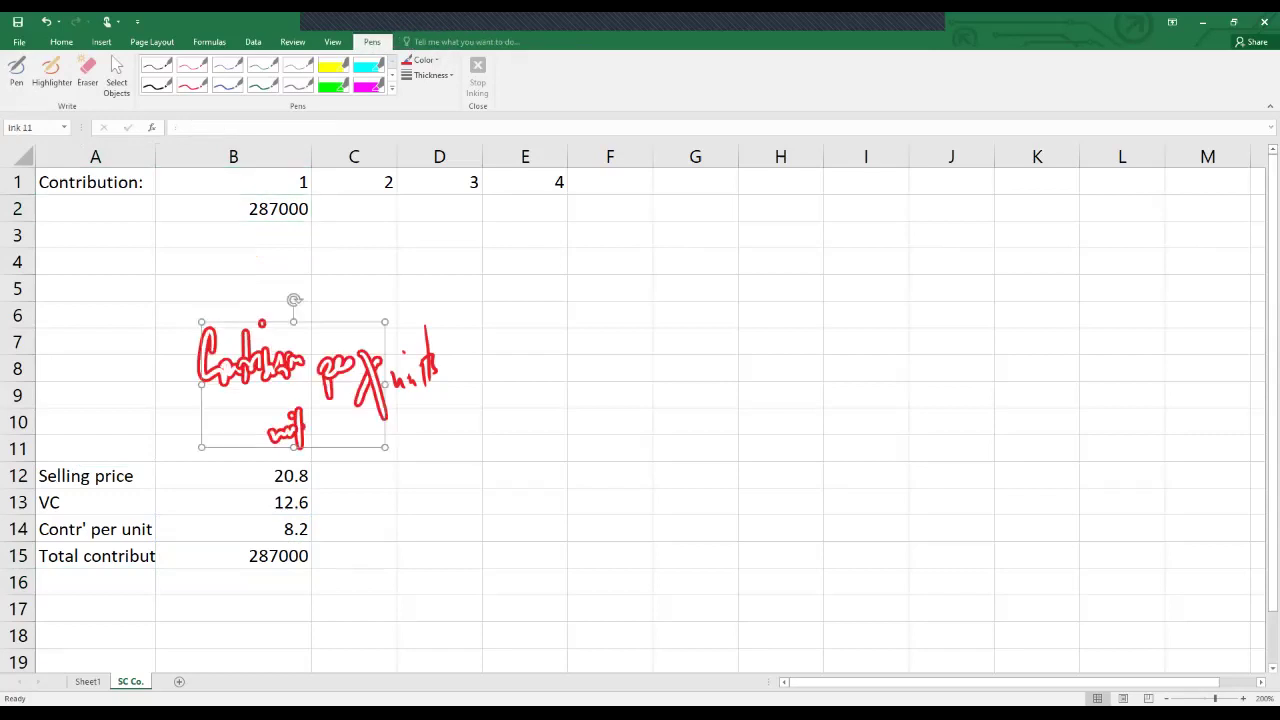
key(Delete)
click(426, 366)
key(Delete)
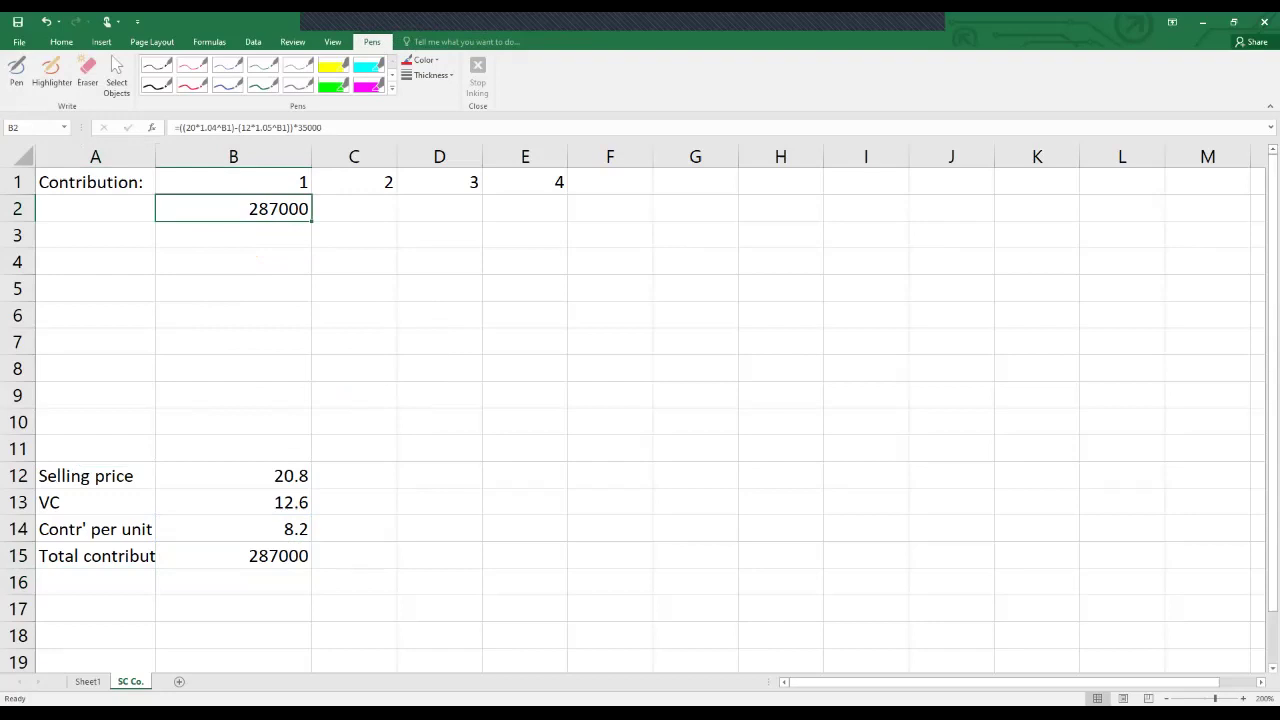
Fill the B2 contribution formula across to E2 and change the units in the year 2 formula in C2 to 53000.
drag(311, 220, 565, 220)
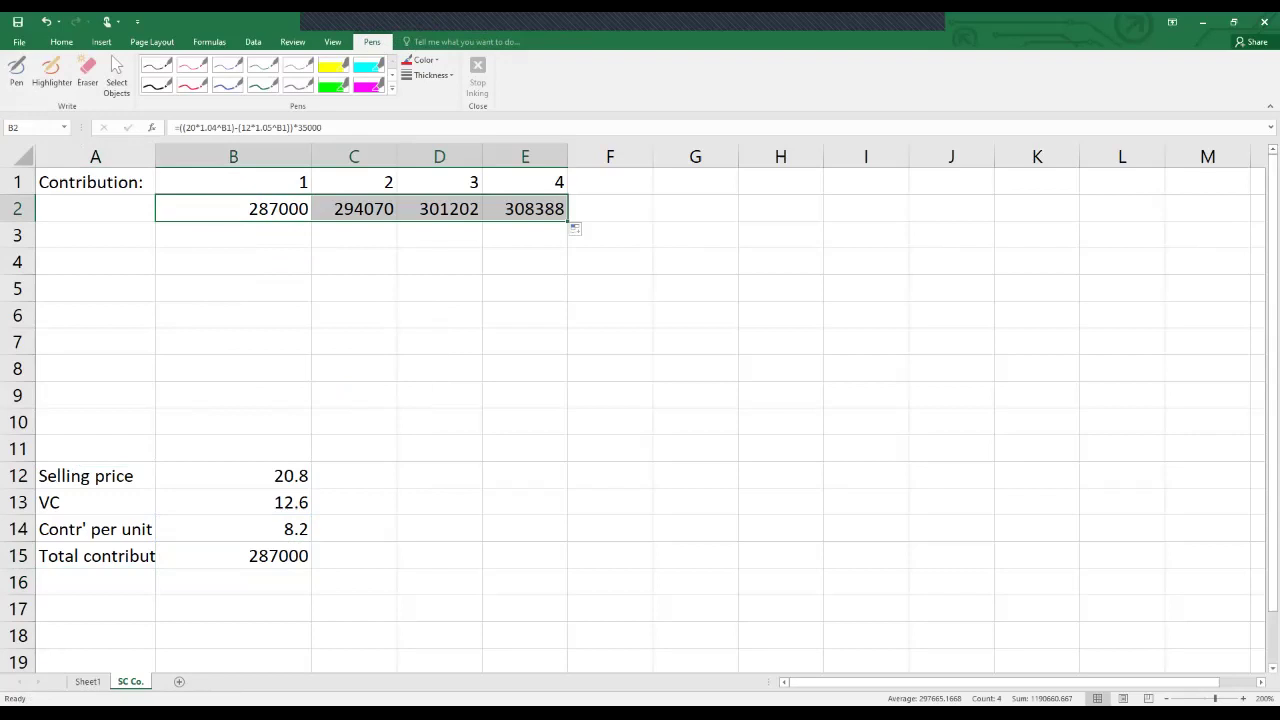
click(354, 208)
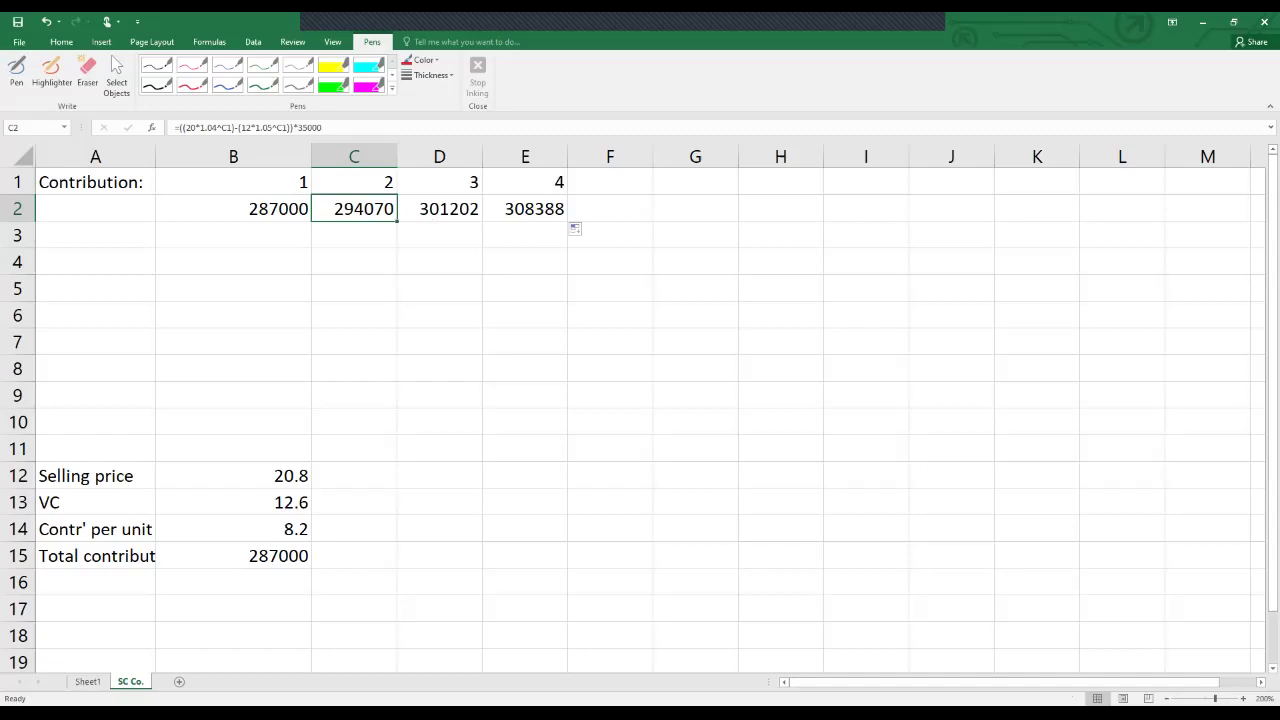
click(308, 127)
key(BackSpace)
key(BackSpace)
text(53)
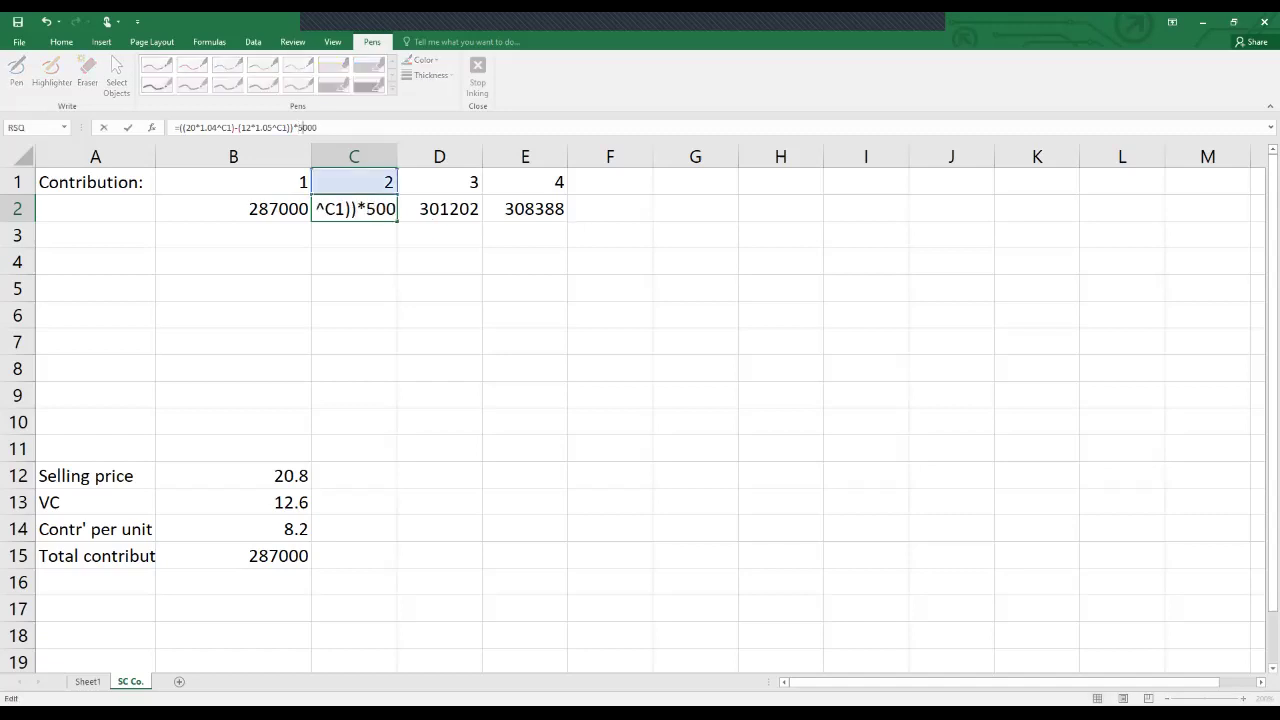
key(Return)
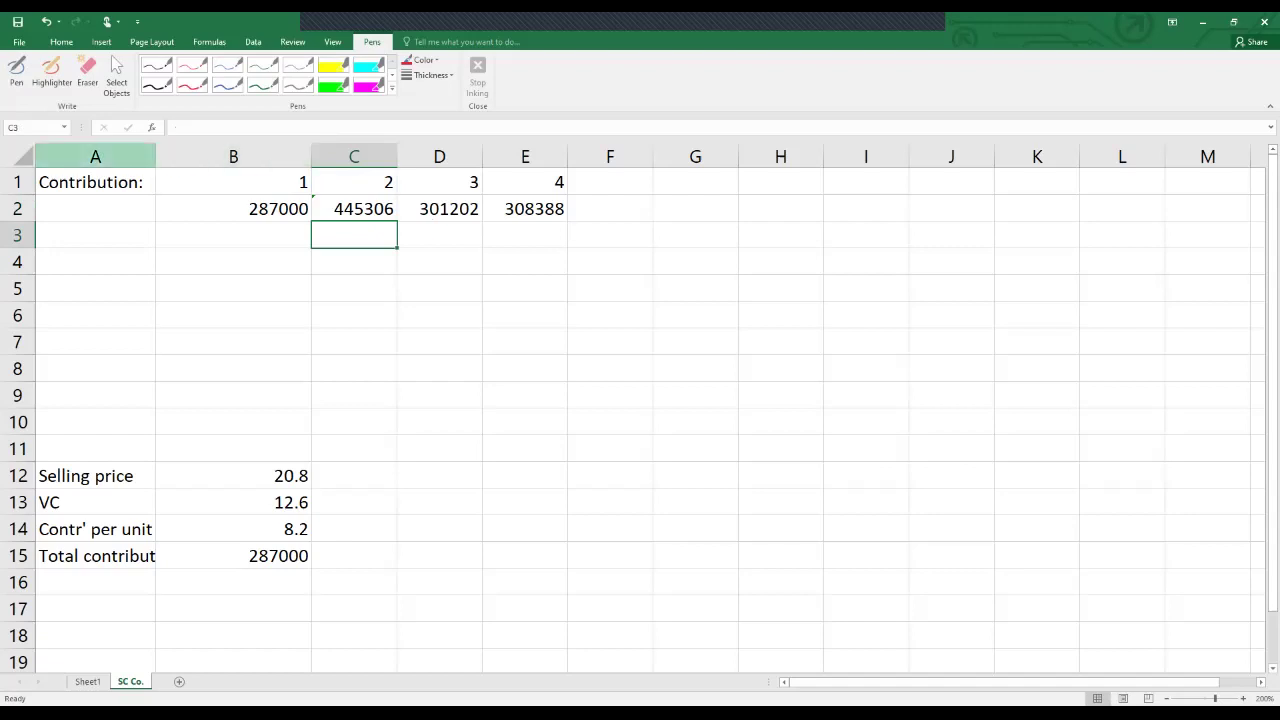
Apply the comma number style to the whole sheet.
key(ctrl+a)
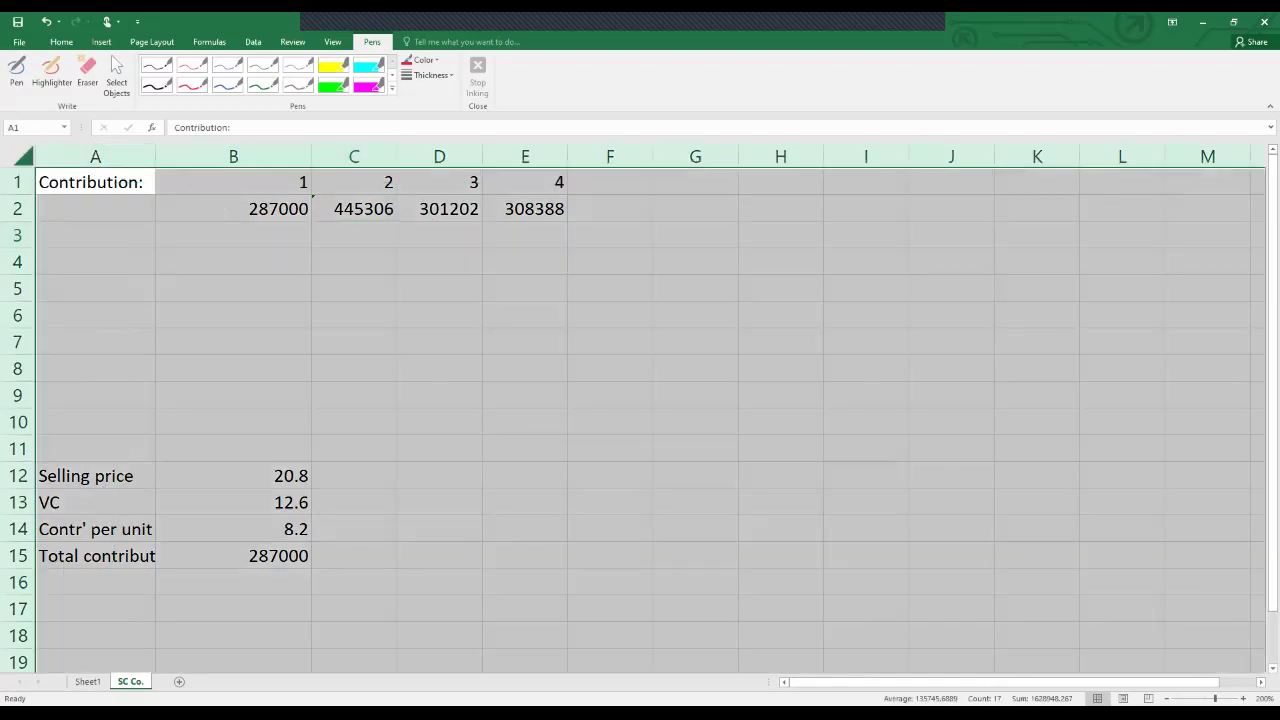
click(61, 41)
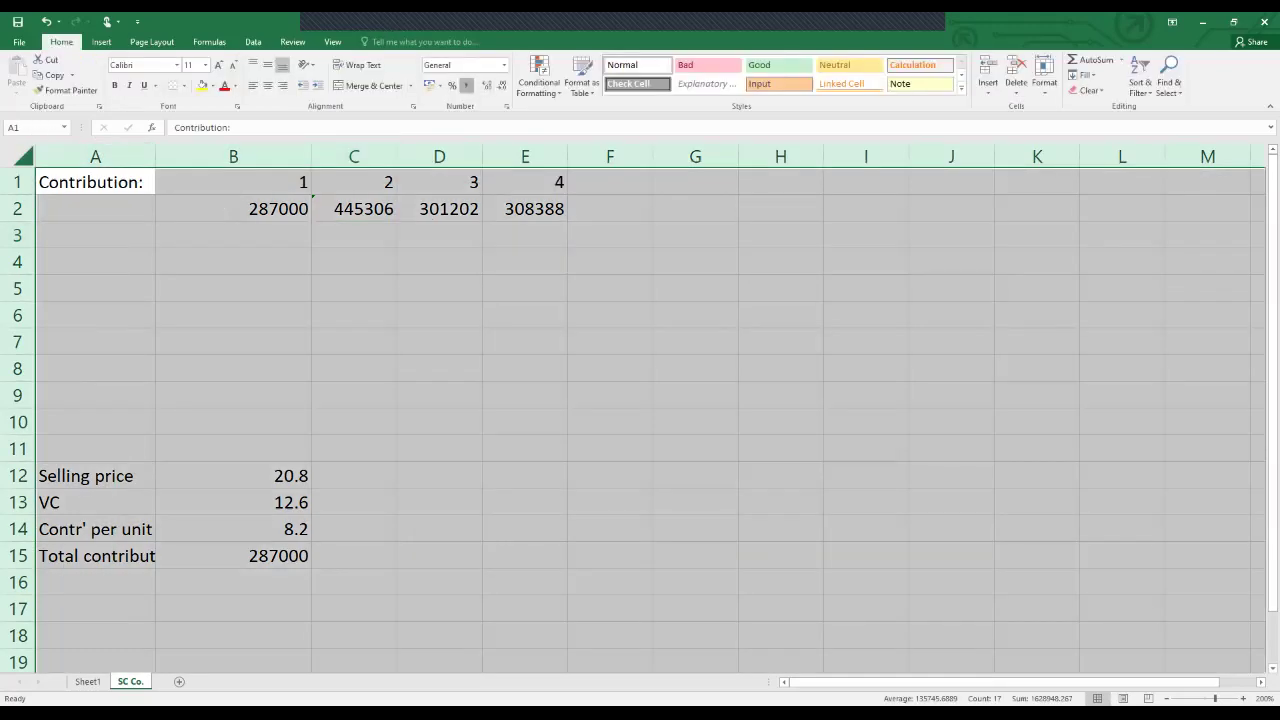
click(466, 86)
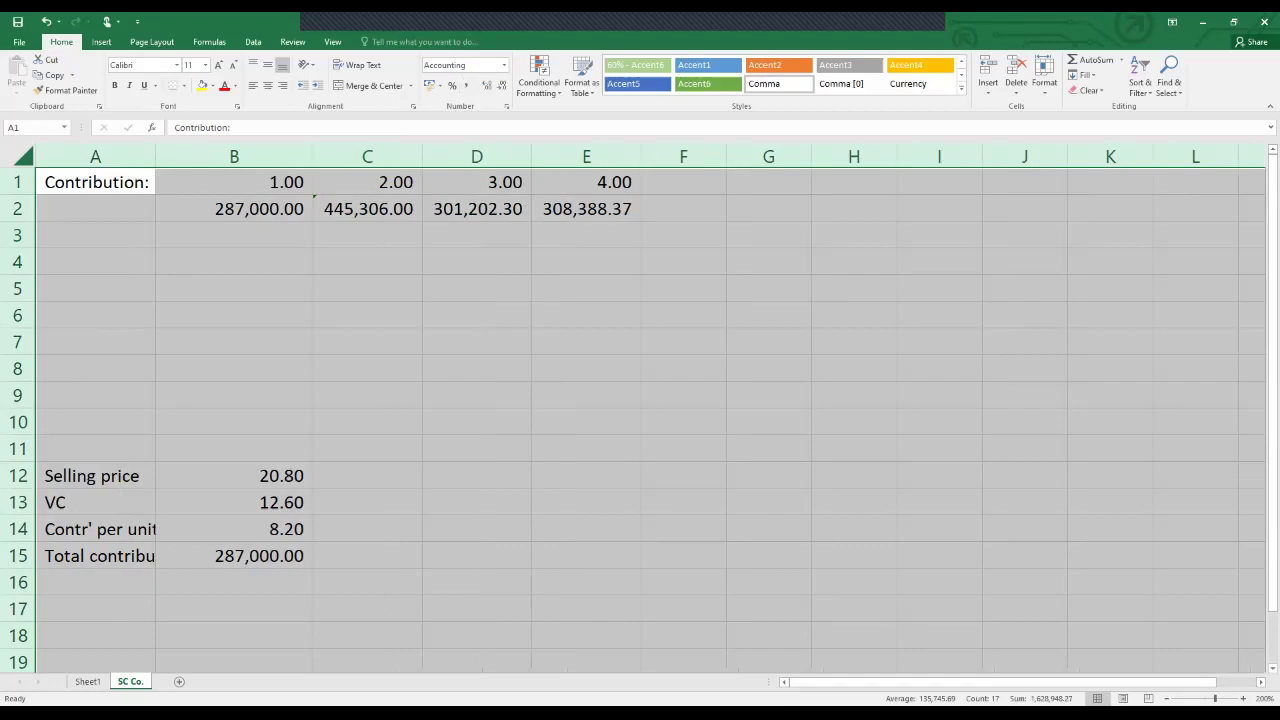
Change the units in the year 3 contribution formula in D2 to 75000.
click(476, 208)
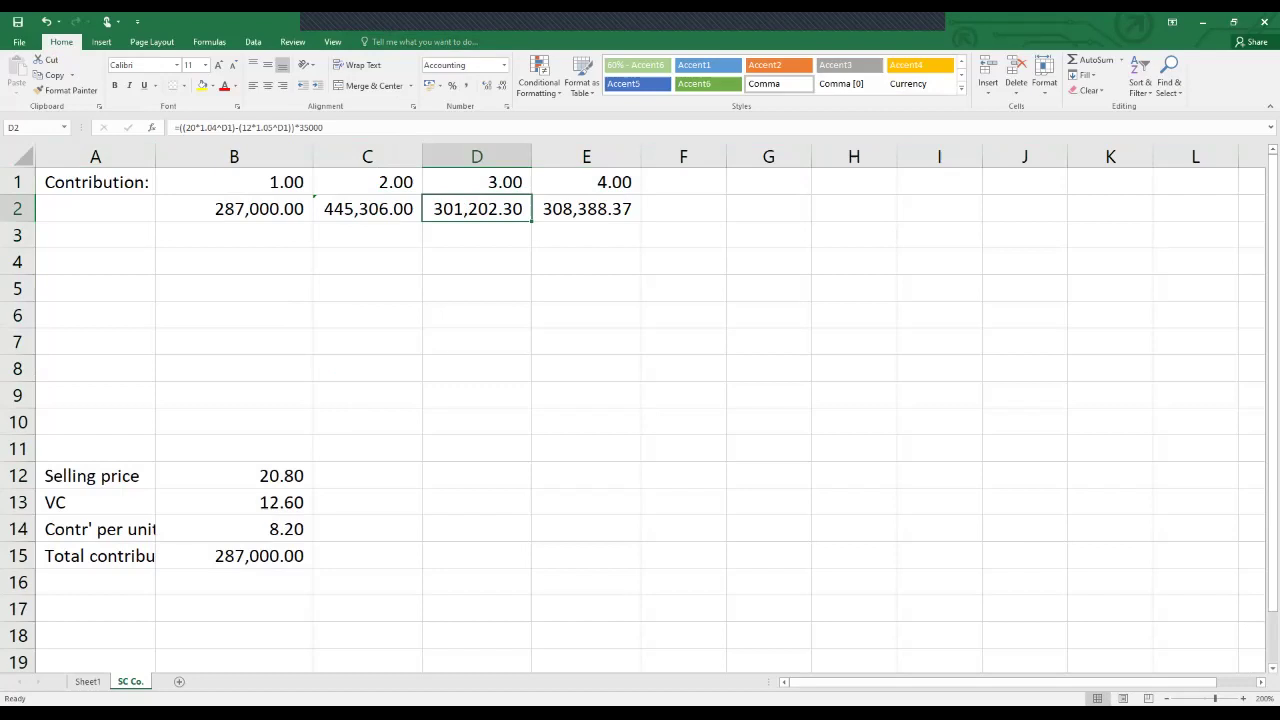
click(309, 127)
key(BackSpace)
key(BackSpace)
text(75)
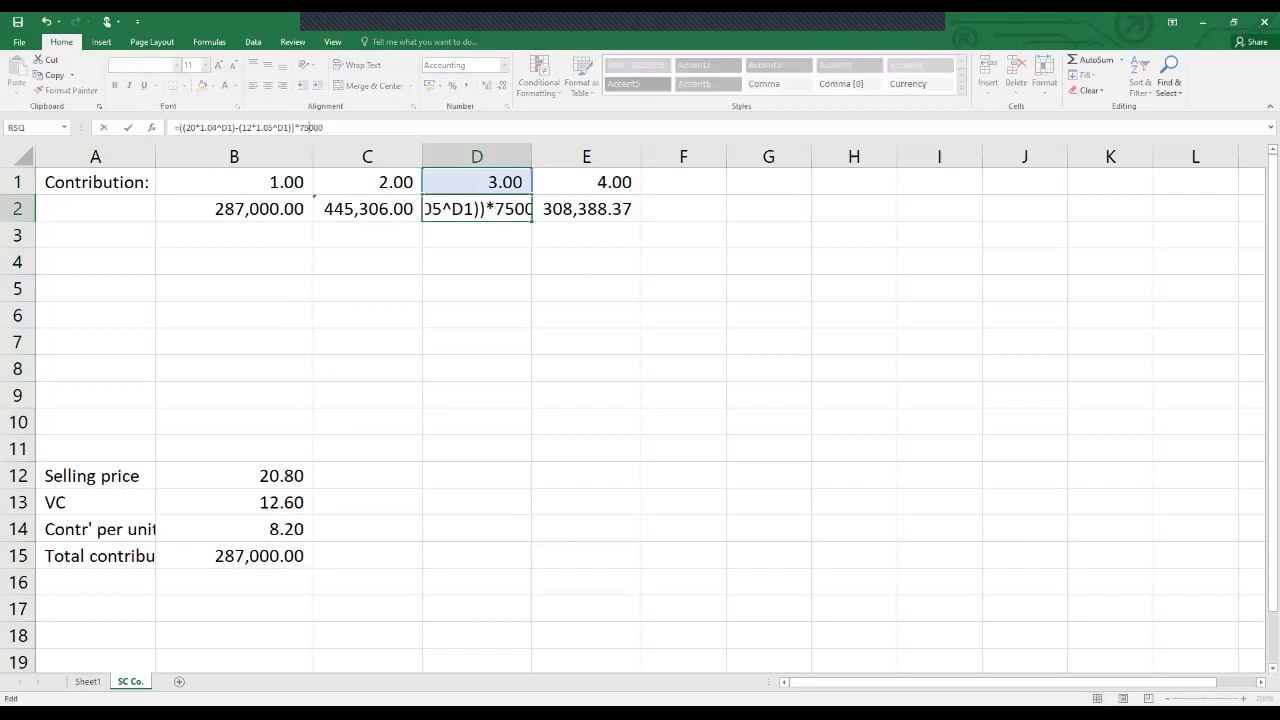
key(Return)
Change the units in the year 4 contribution formula in E2 to 36000.
click(586, 208)
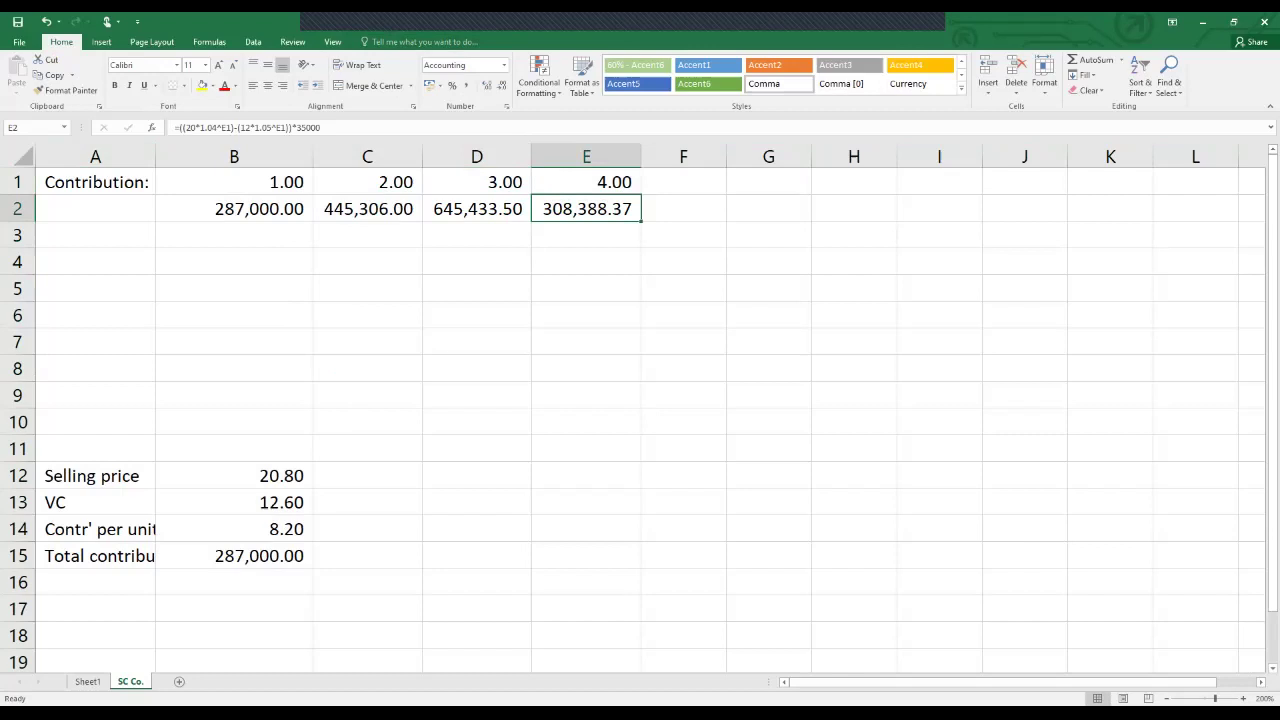
click(300, 127)
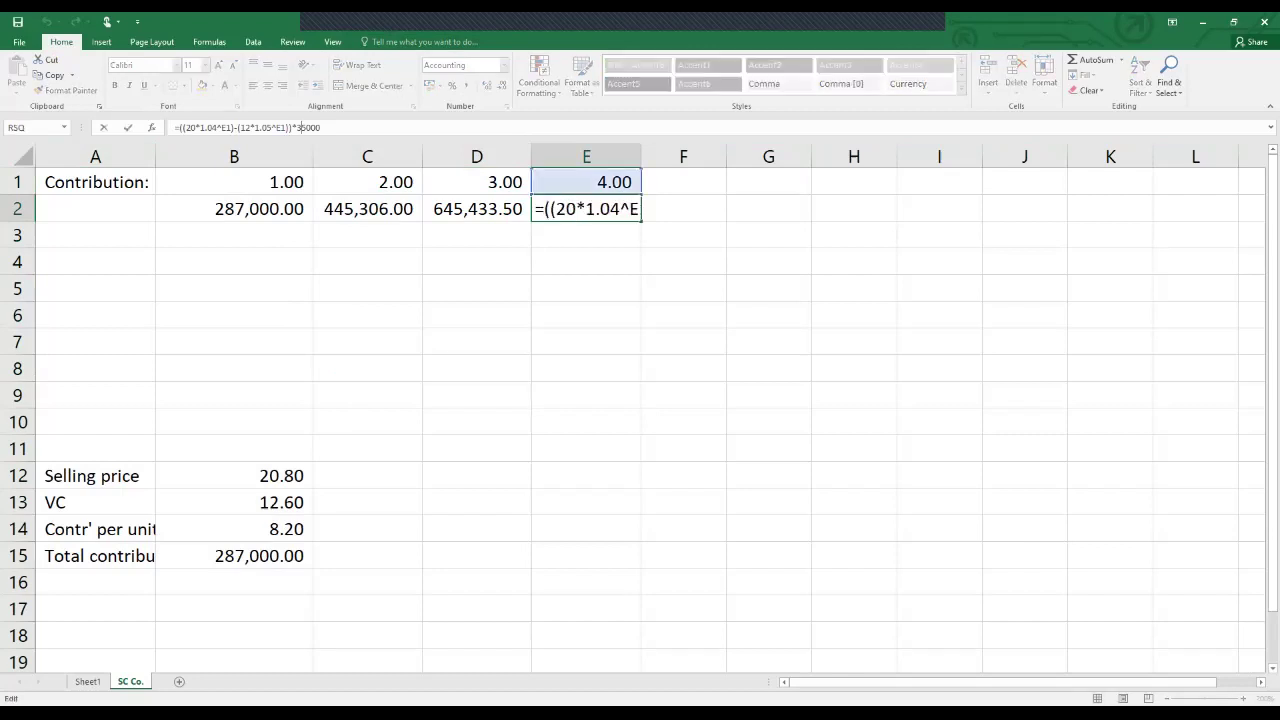
key(BackSpace)
text(6)
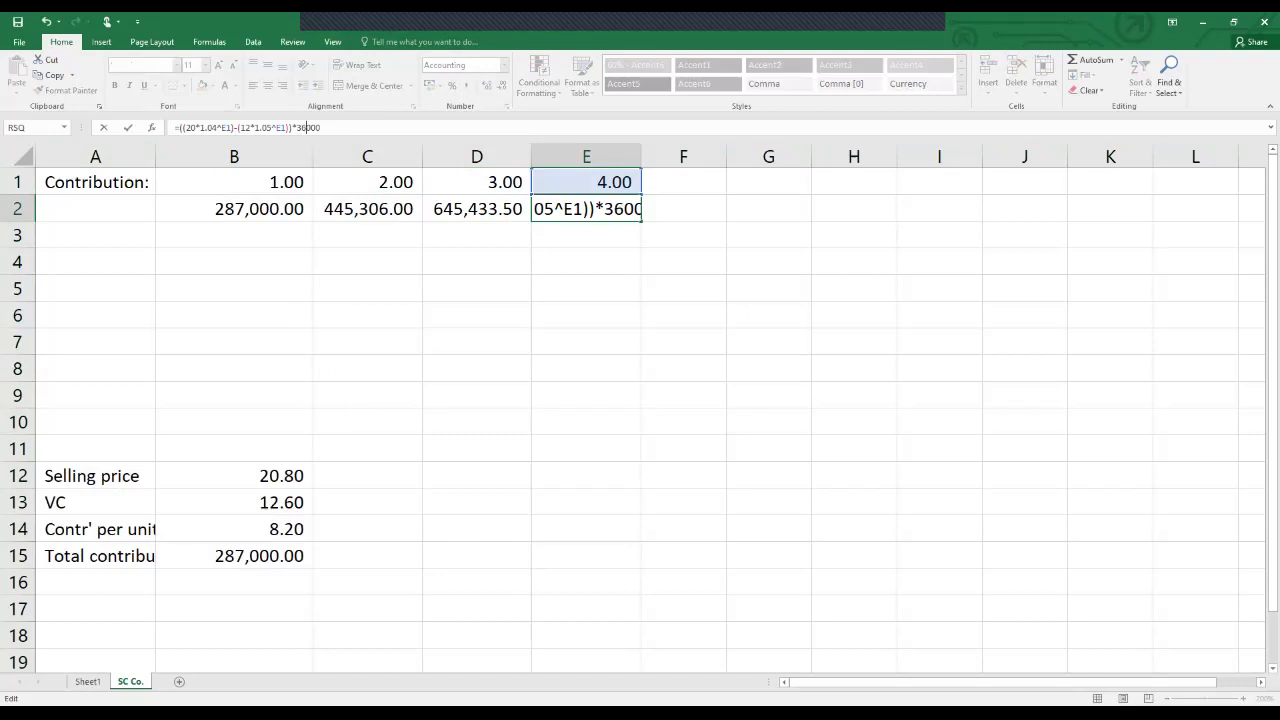
key(Return)
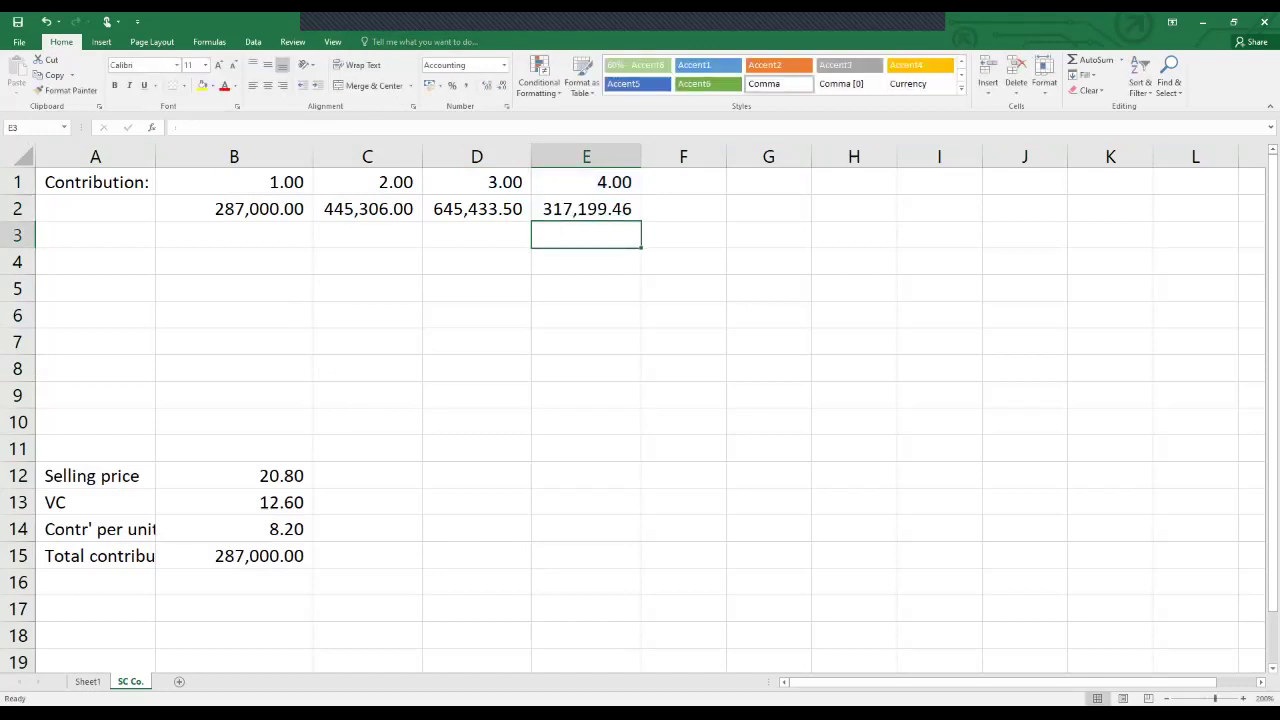
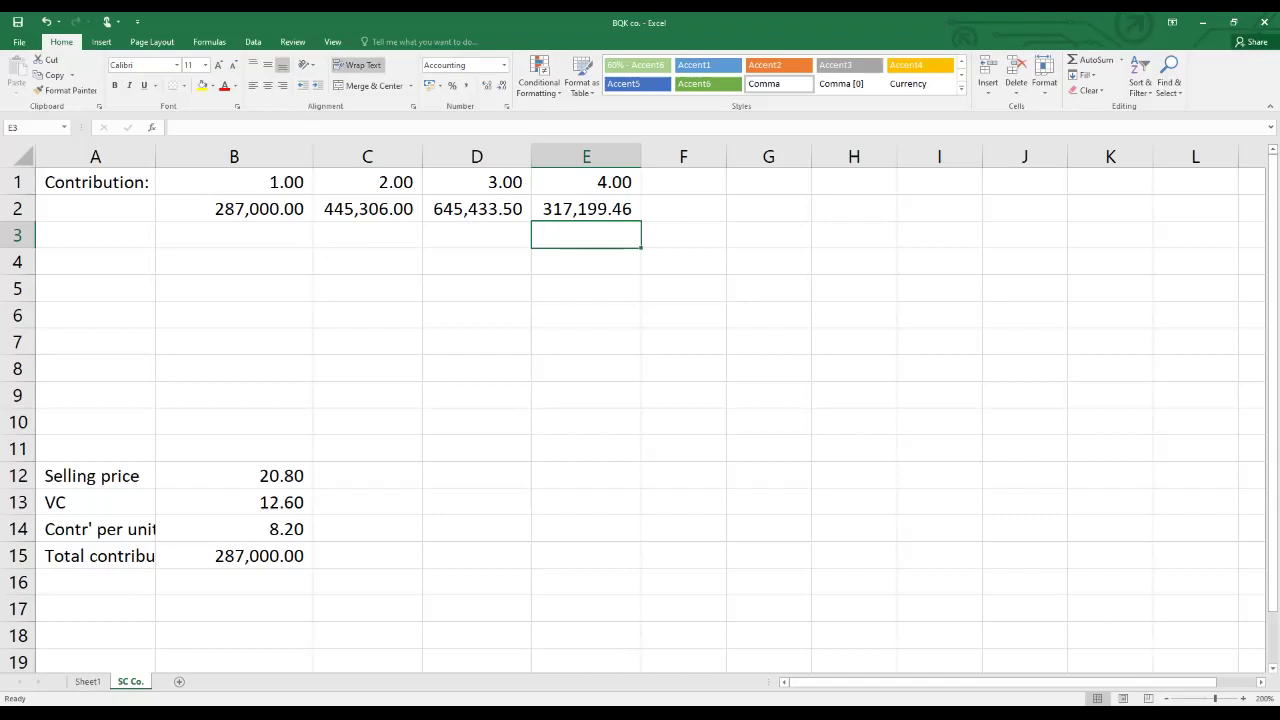
Label A4 "Working capital" and enter the year 1 formula =7%*35000*20*1.04^B1 in B4.
click(95, 261)
text(Working ca)
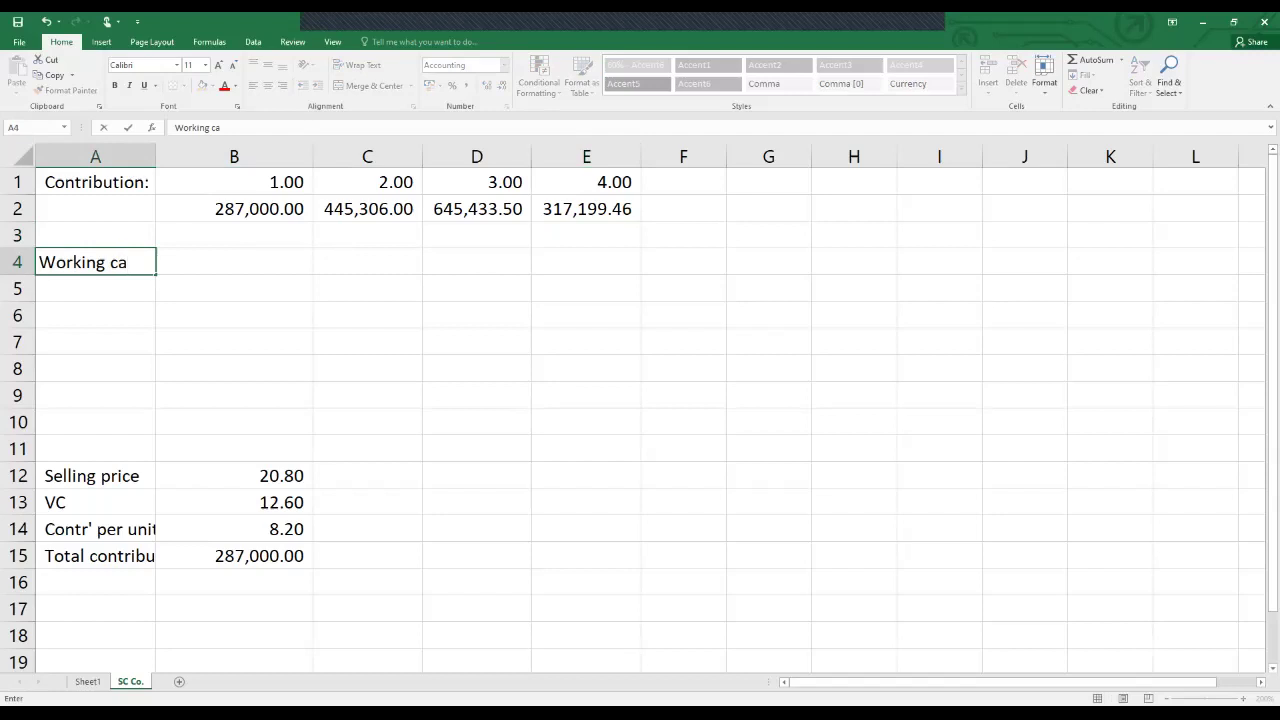
text(pital)
key(Tab)
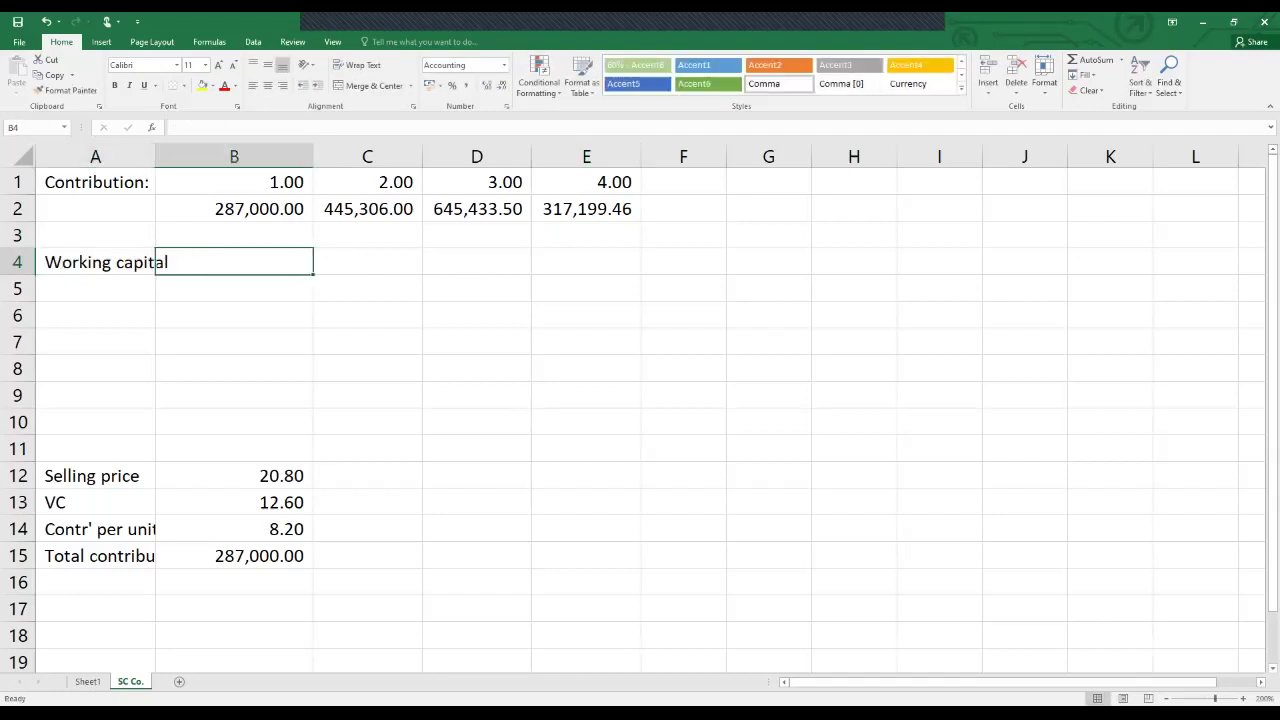
text(=)
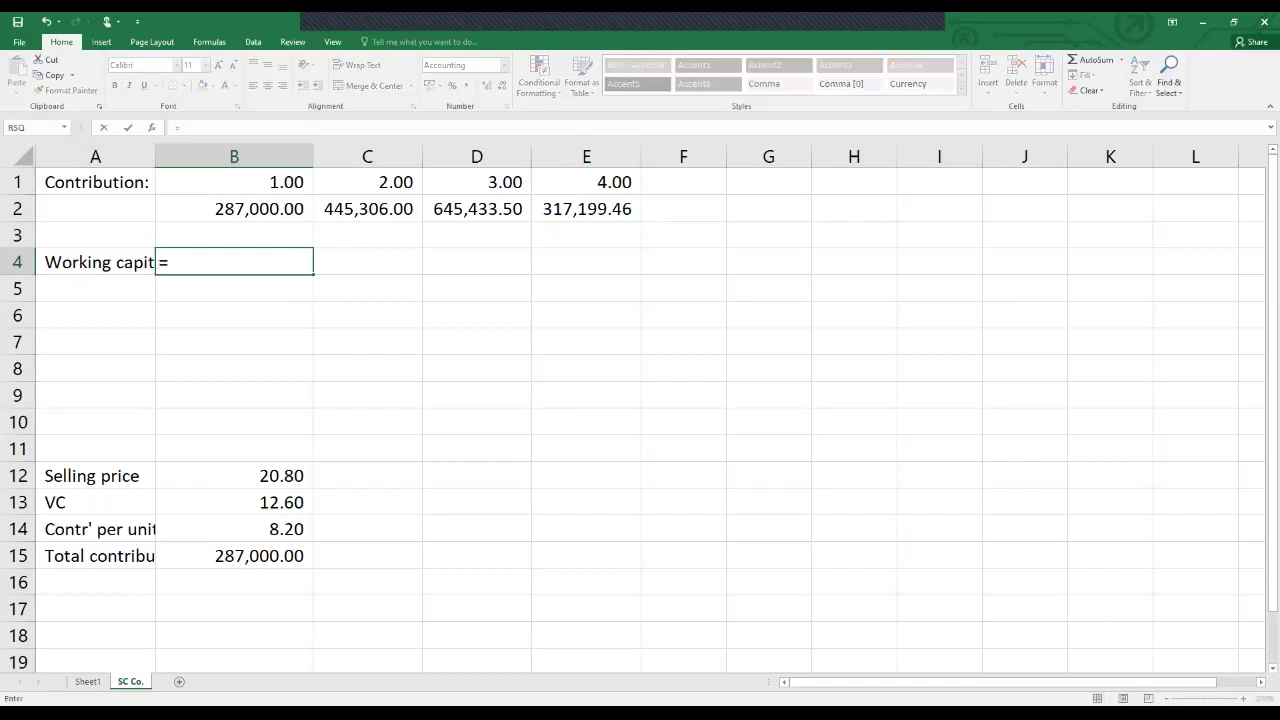
text(7%*)
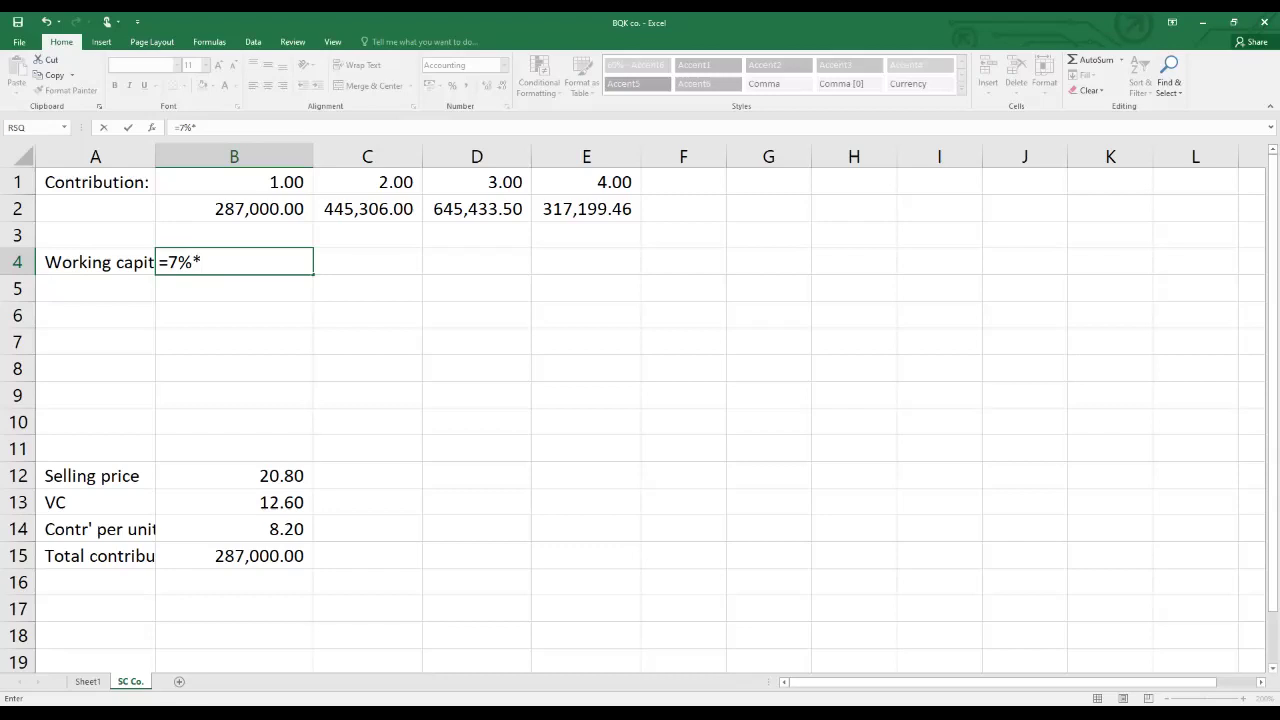
text(35000*)
text(20*)
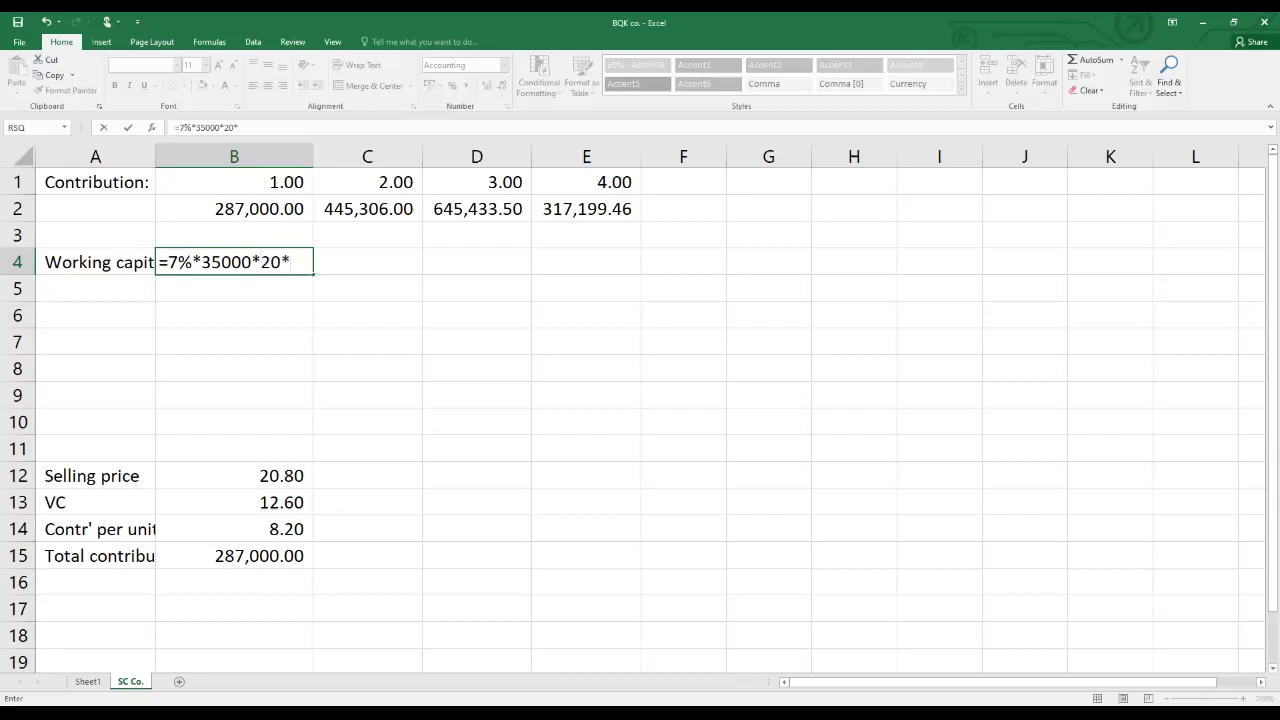
text(1.04^)
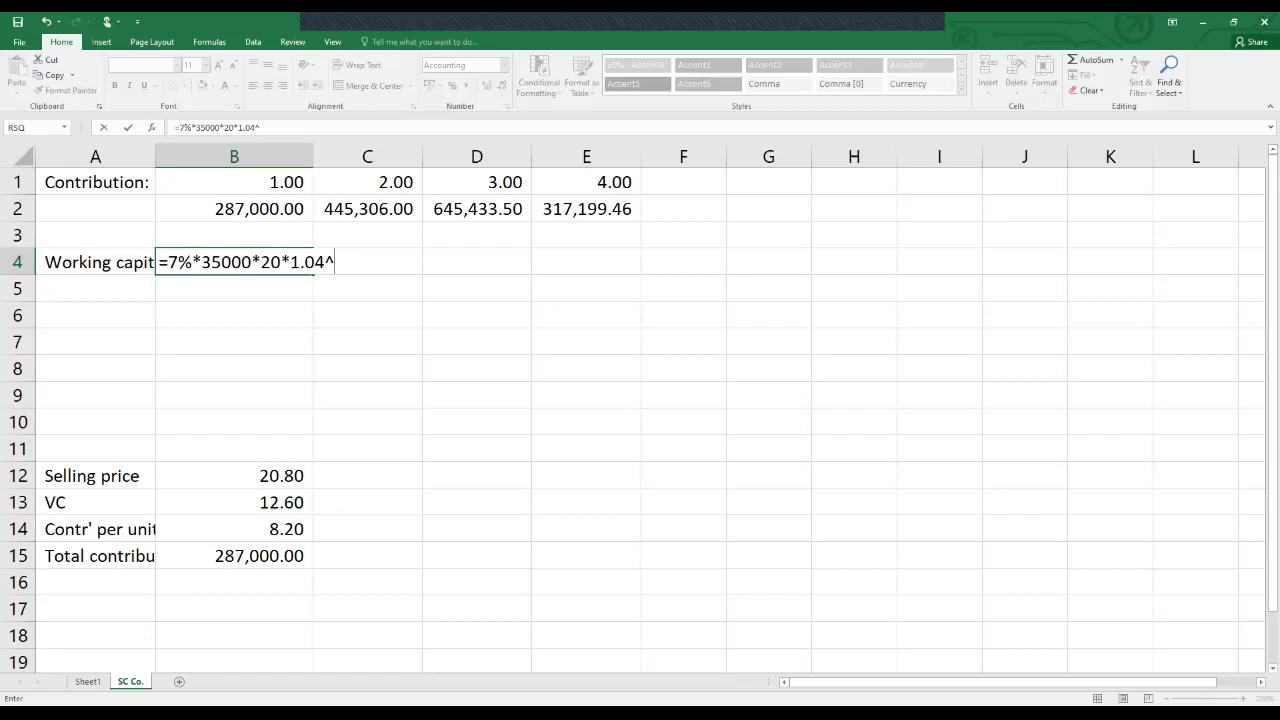
click(234, 182)
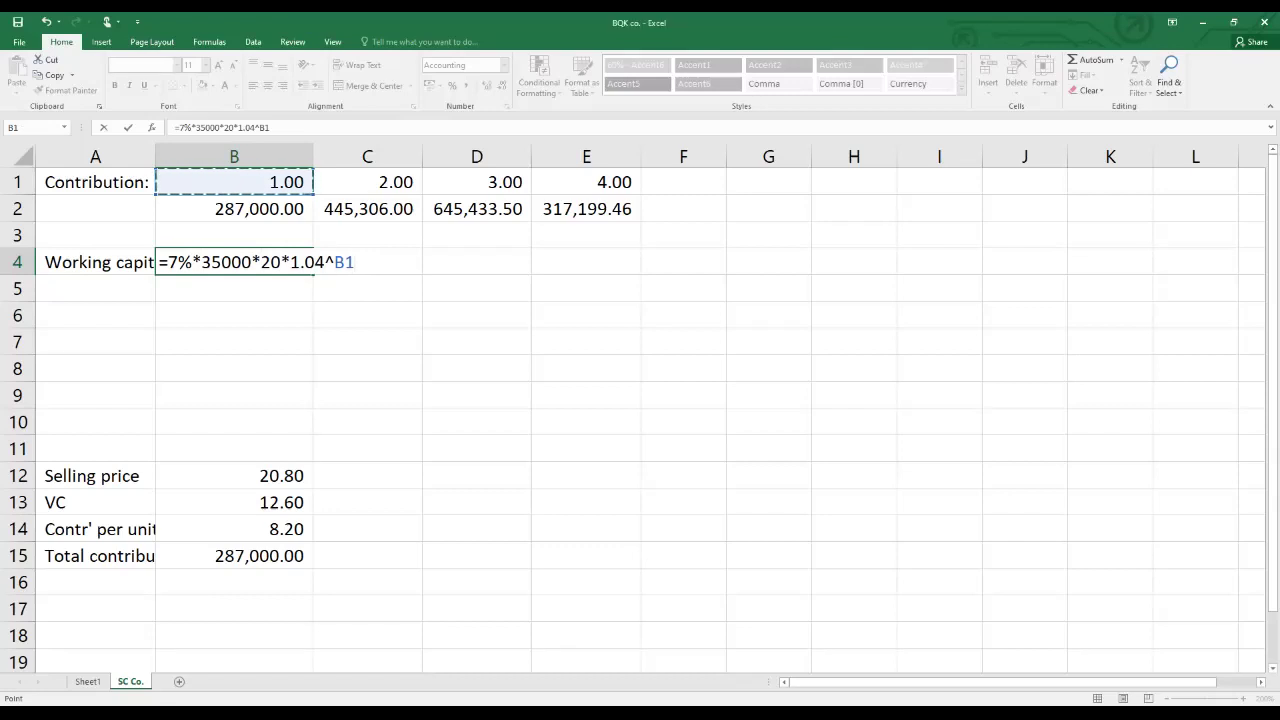
key(Return)
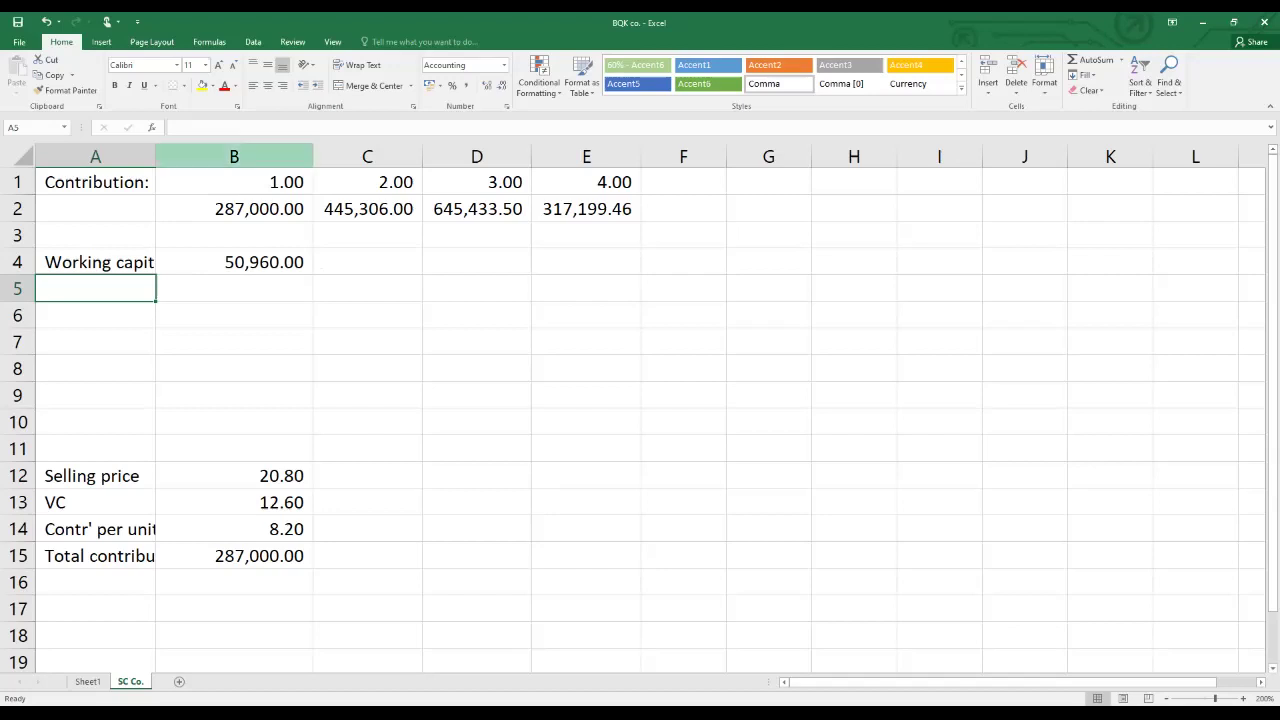
Fill the B4 working capital formula across to E4 and change the units in C4 to 53000.
click(234, 262)
drag(313, 274, 646, 277)
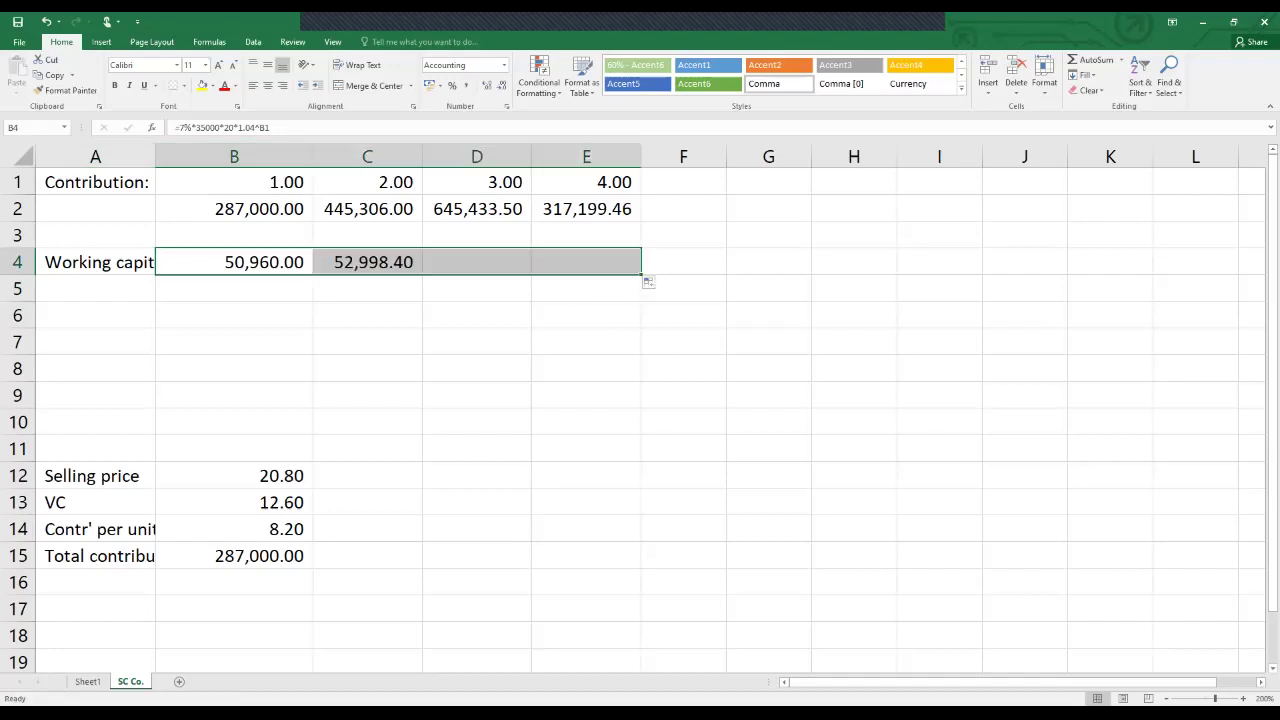
click(367, 262)
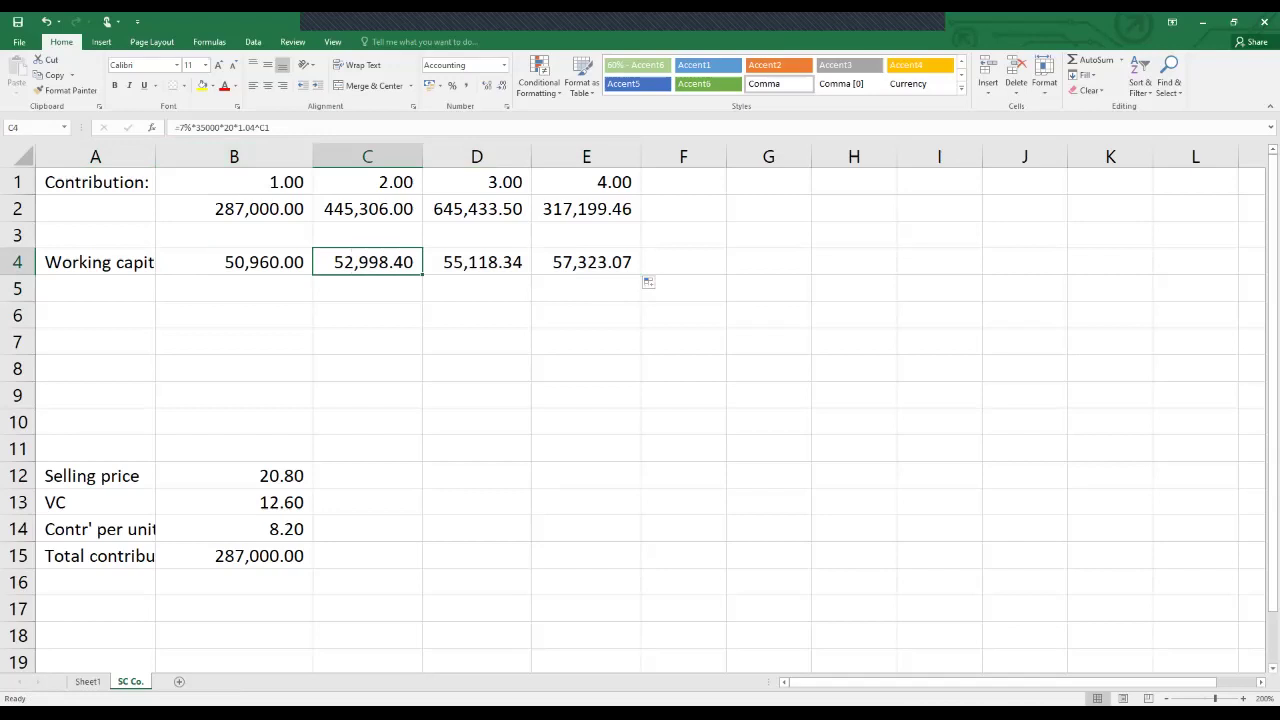
key(F2)
key(Delete)
key(Delete)
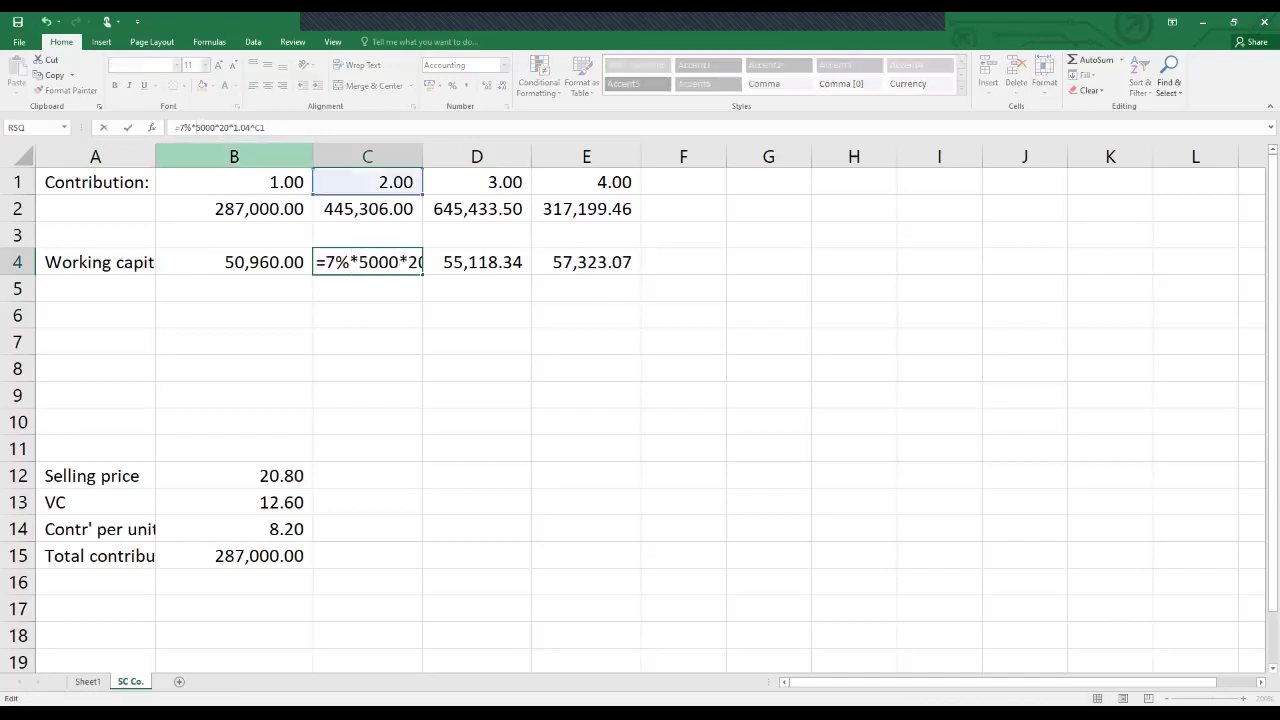
text(53)
key(Return)
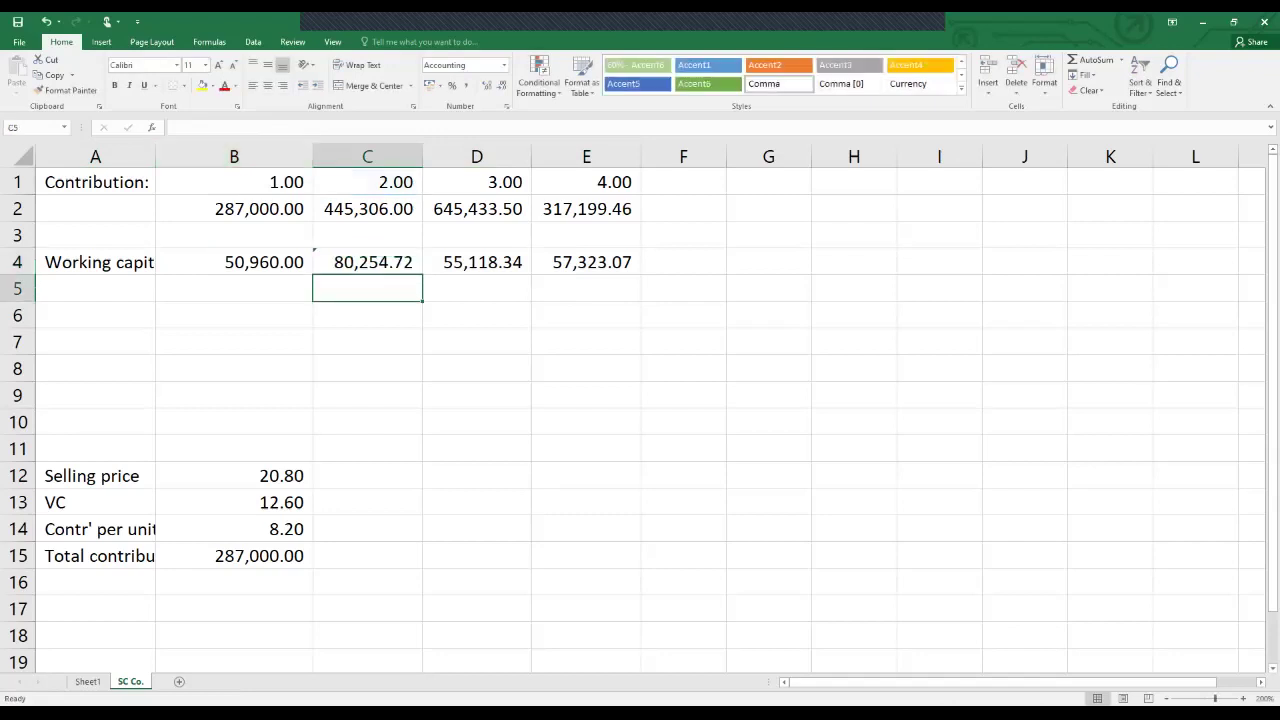
Change the units in the year 3 working capital formula in D4 to 75000.
click(476, 262)
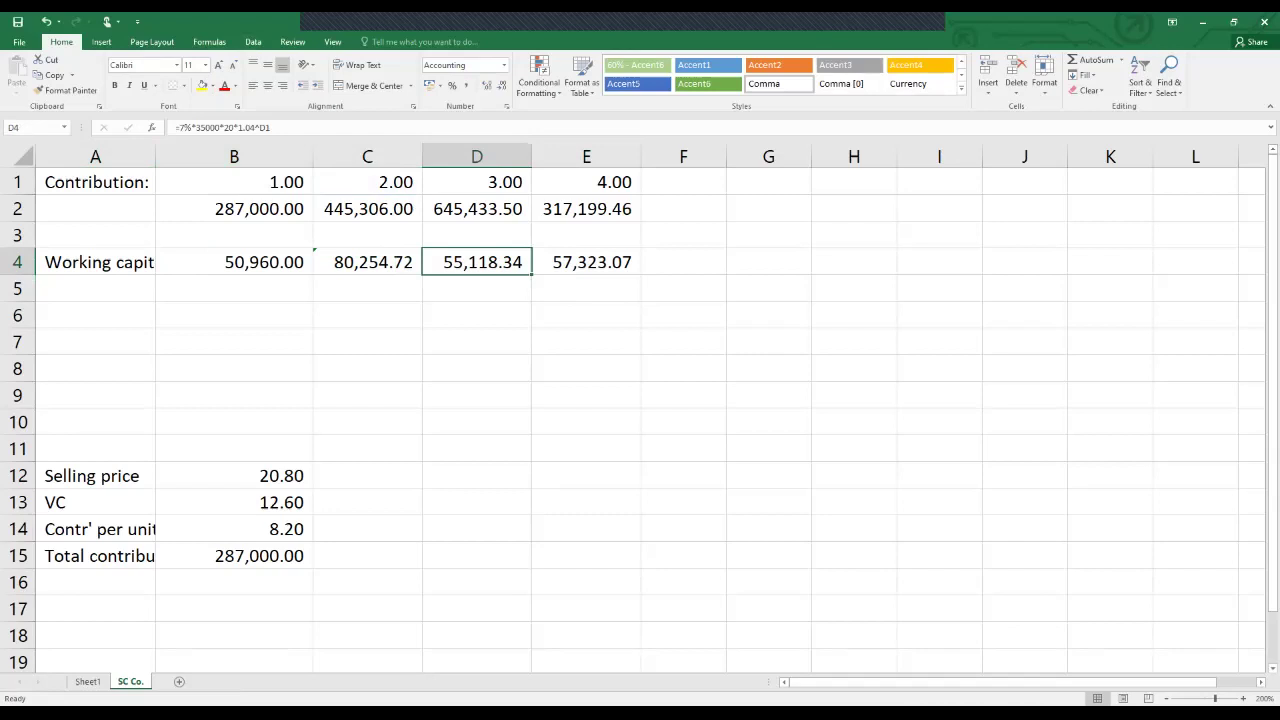
click(204, 127)
key(BackSpace)
key(BackSpace)
text(75)
key(Return)
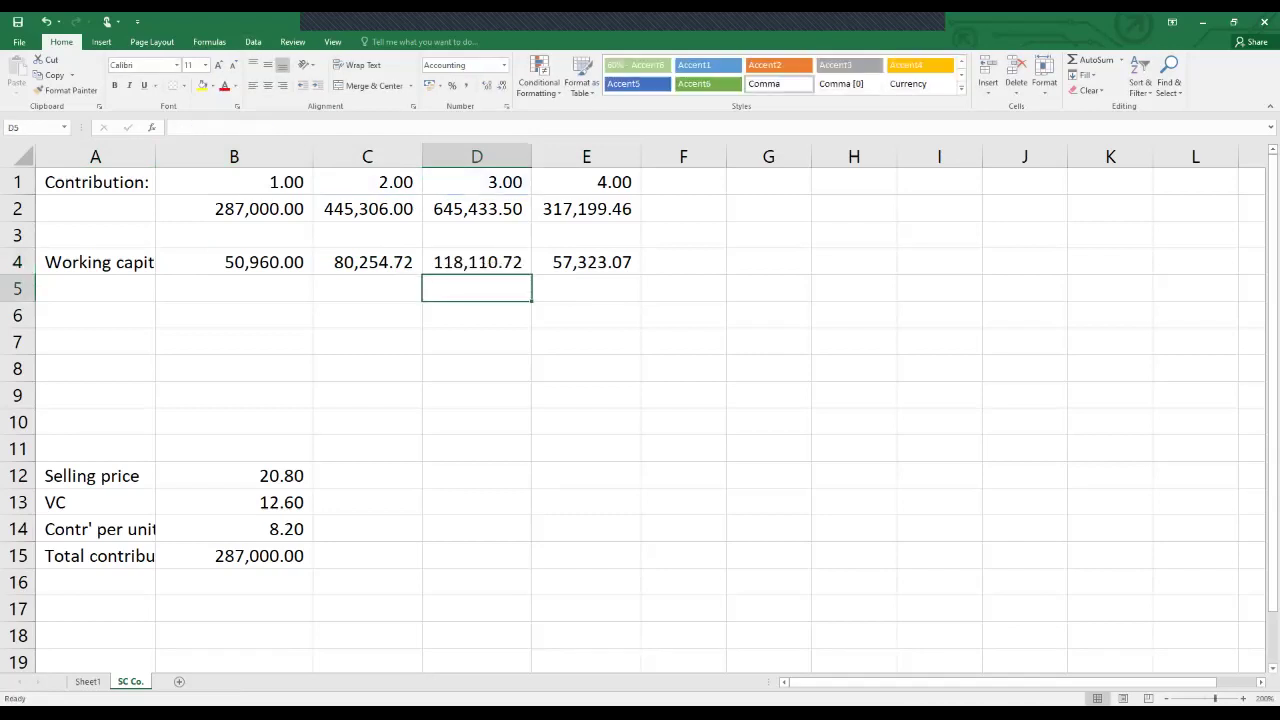
Change the units in the year 4 working capital formula in E4 to 36000.
click(586, 262)
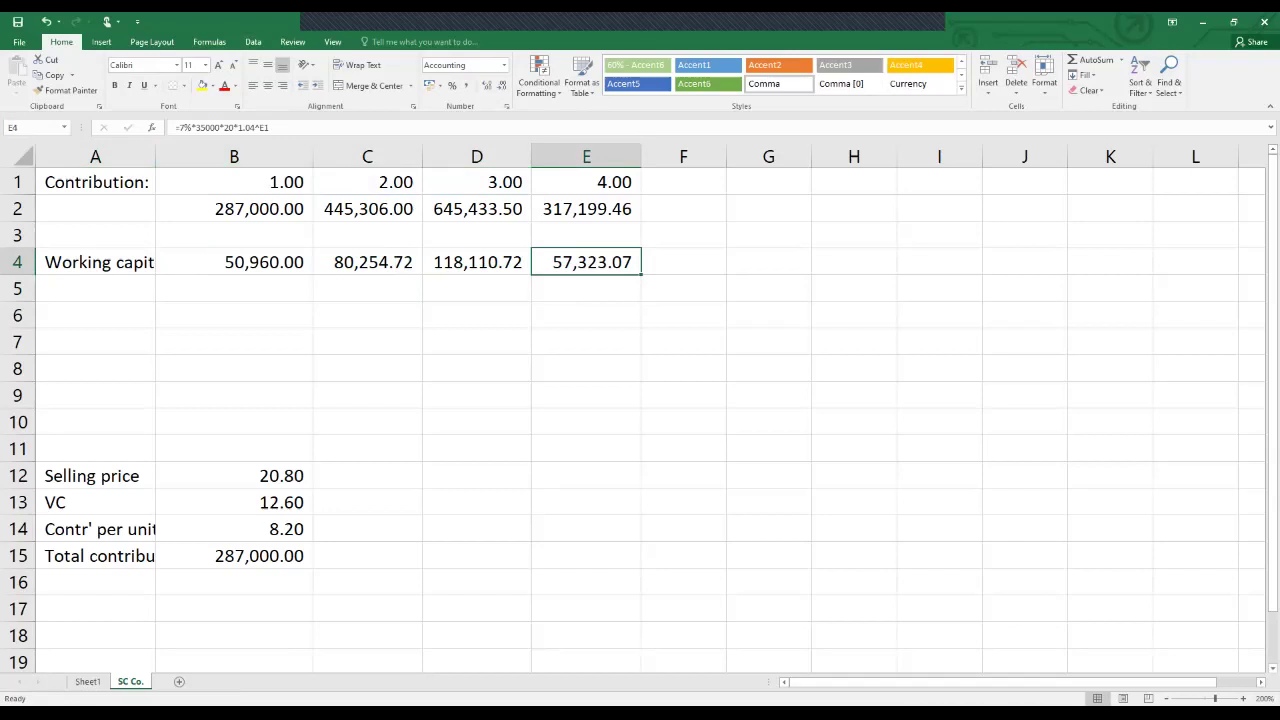
click(205, 127)
key(BackSpace)
text(6)
key(Return)
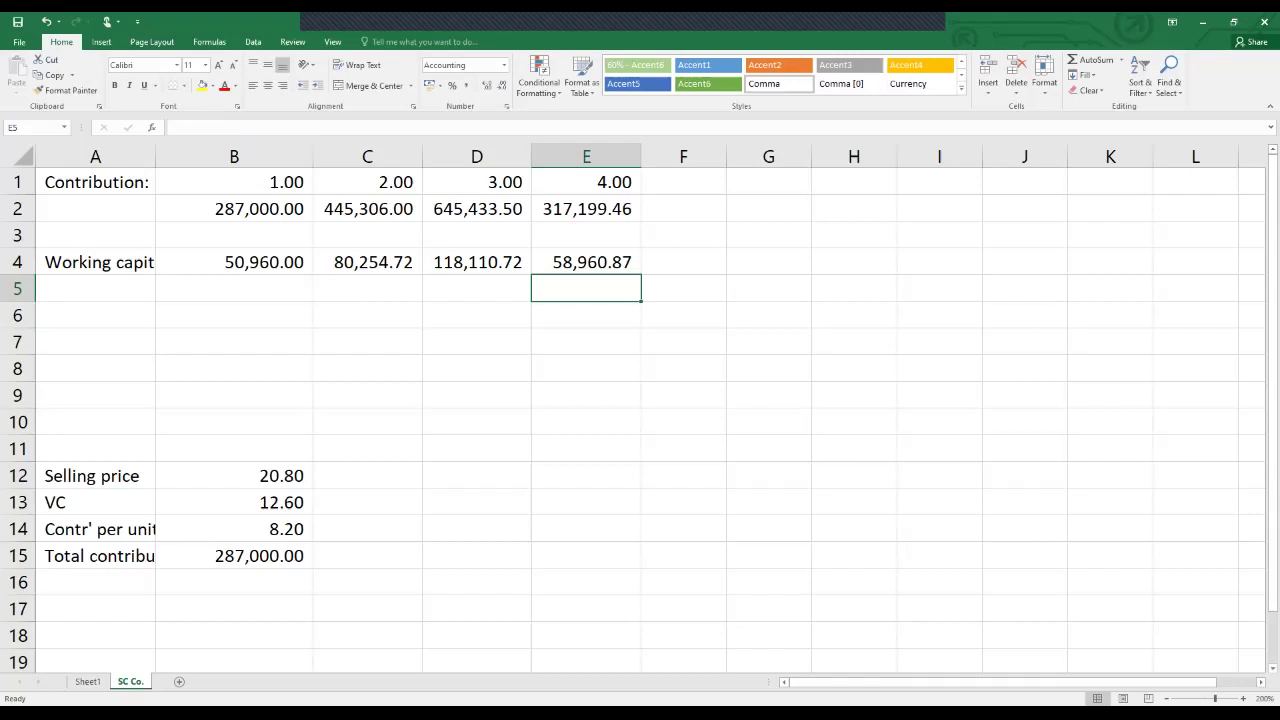
Label A5 "Incremental WC" beneath the working capital row.
click(95, 288)
text(Incr)
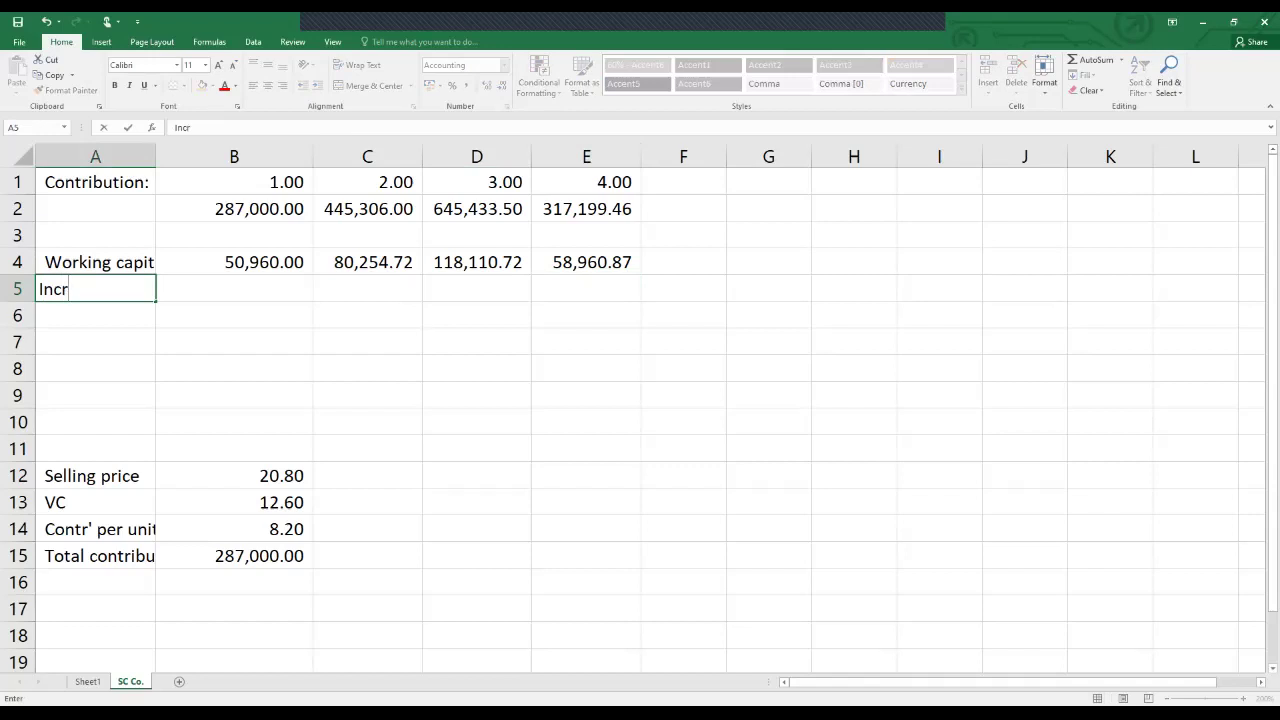
text(emental WC)
key(Tab)
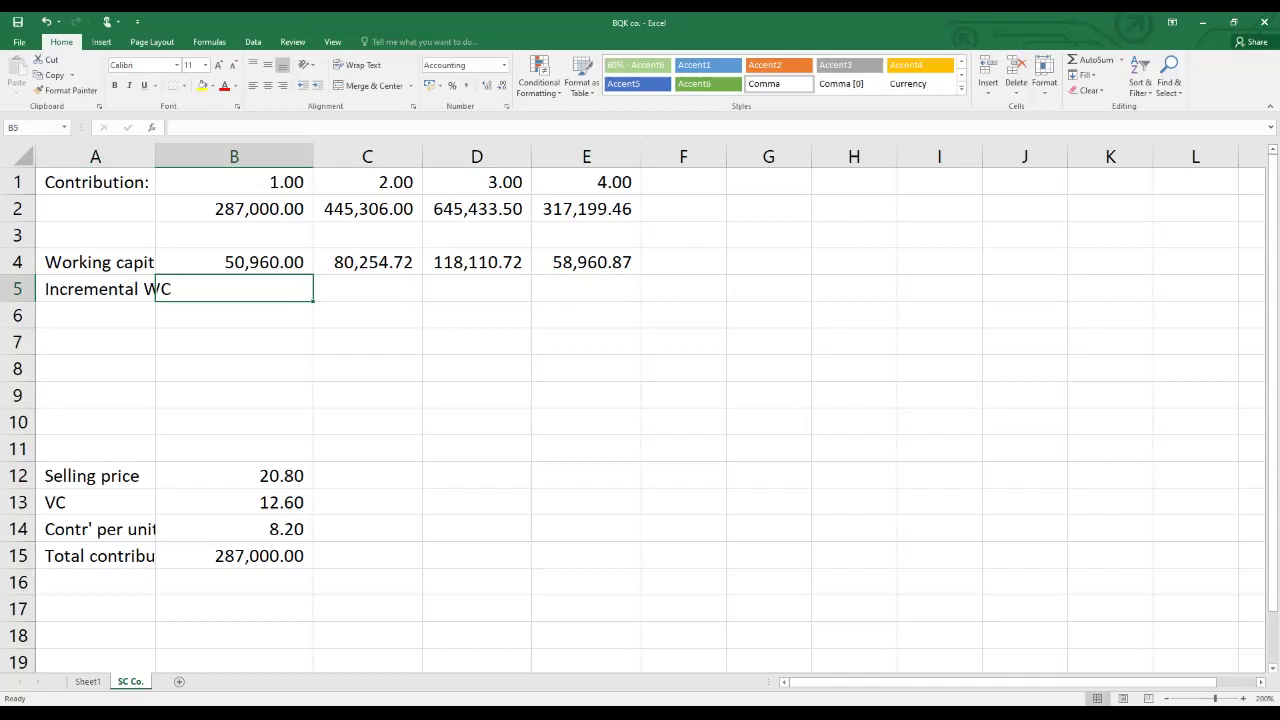
Enter the years 0, 1, 2, 3 and 4 across B5 to F5.
text(0)
key(Tab)
text(1)
key(Tab)
text(2)
key(Tab)
text(3)
key(Tab)
key(Tab)
text(4)
key(BackSpace)
key(shift+Tab)
text(4)
key(Tab)
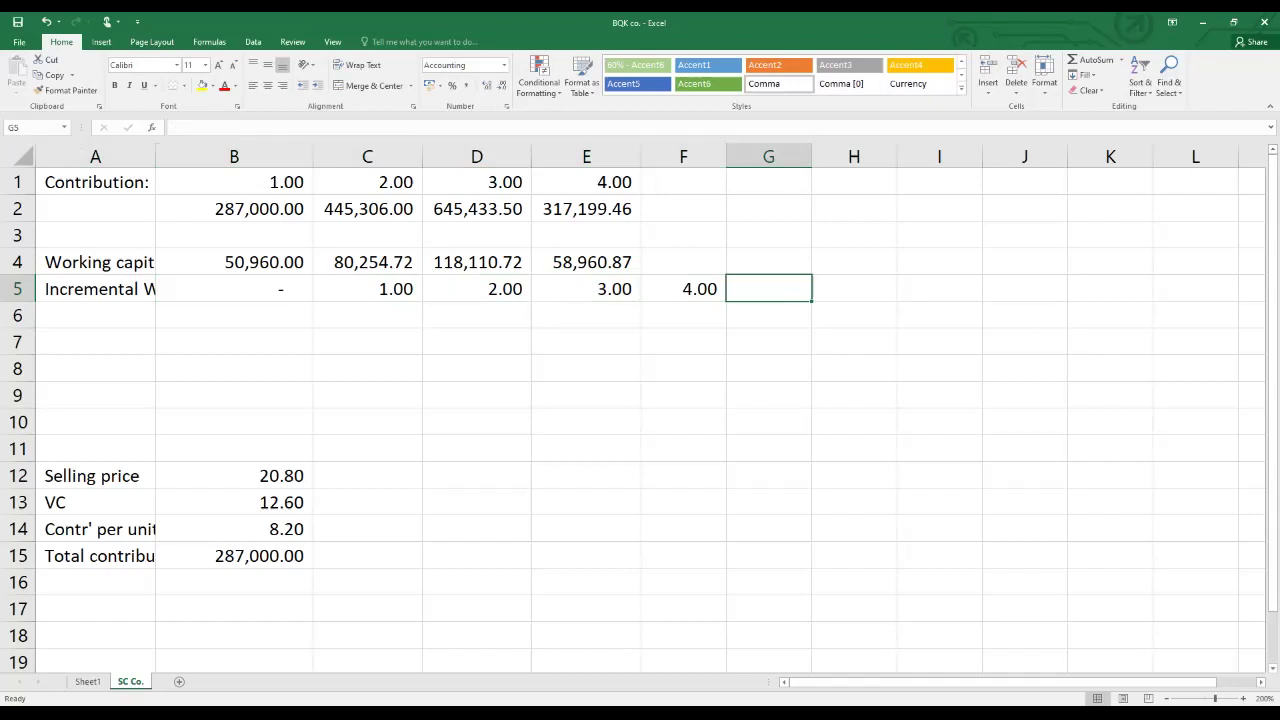
Switch the sheet to showing formulas to examine the working capital calculations.
key(ctrl+grave)
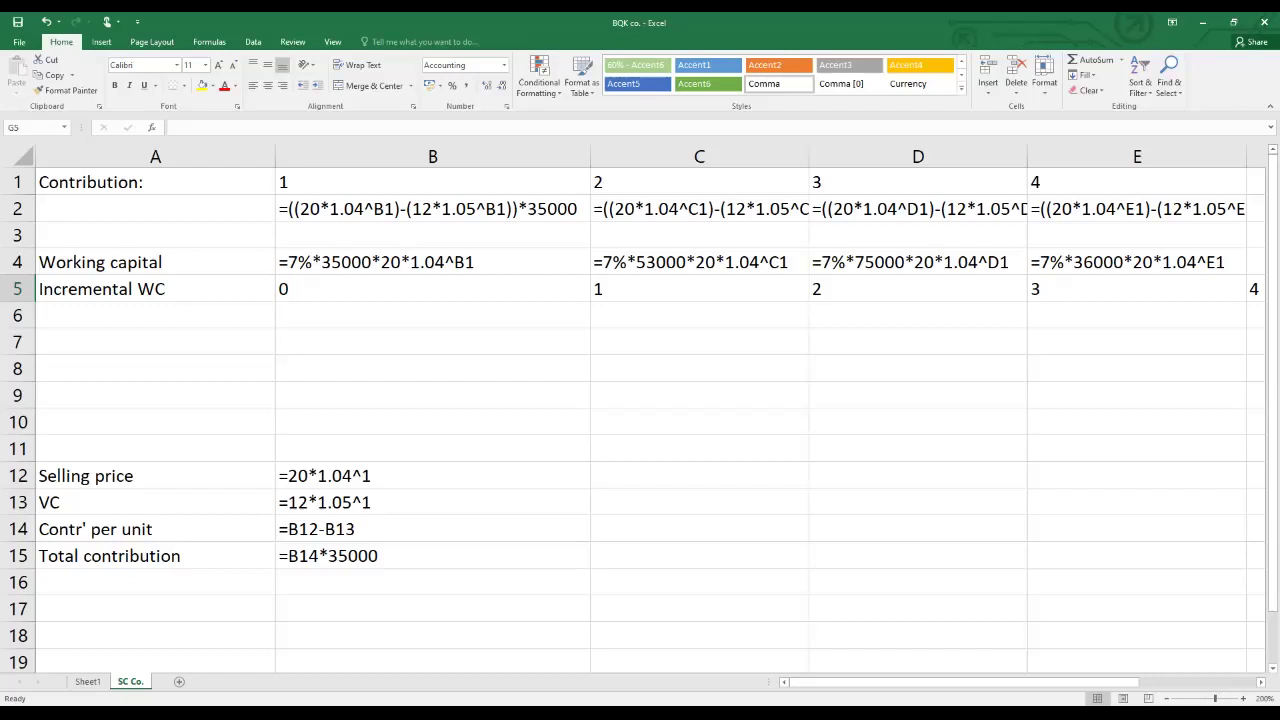
key(ctrl+grave)
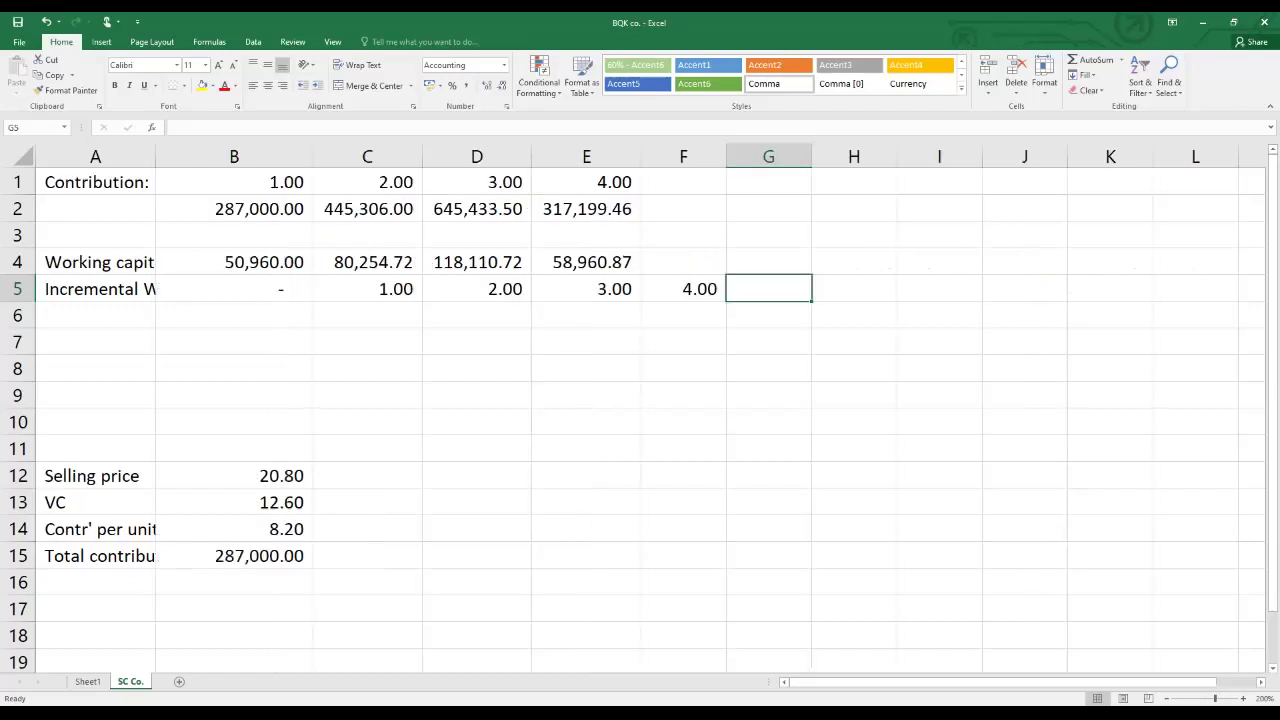
key(ctrl+grave)
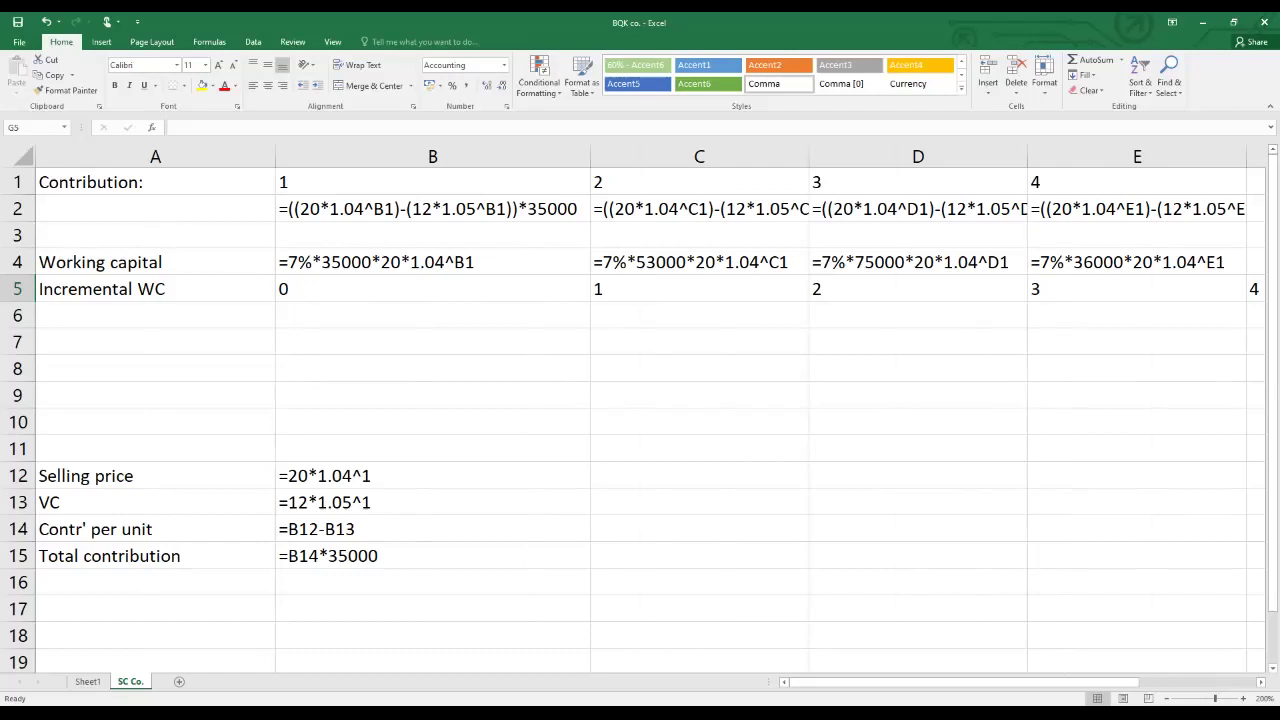
Circle the exponents B1, C1 and D1 in the row 4 formulas in red ink and cross the year headings in B1 and C1.
click(371, 41)
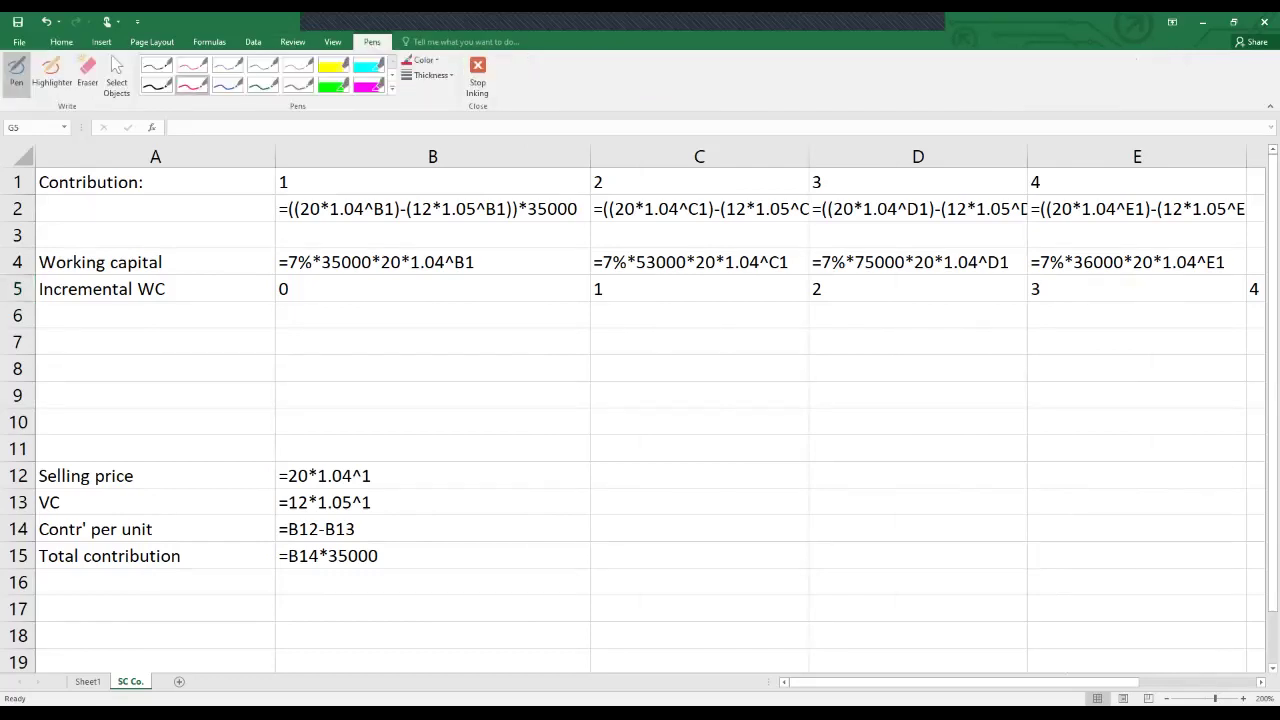
drag(484, 276, 458, 243)
drag(468, 176, 454, 190)
drag(455, 184, 475, 192)
drag(688, 170, 668, 185)
drag(670, 178, 710, 185)
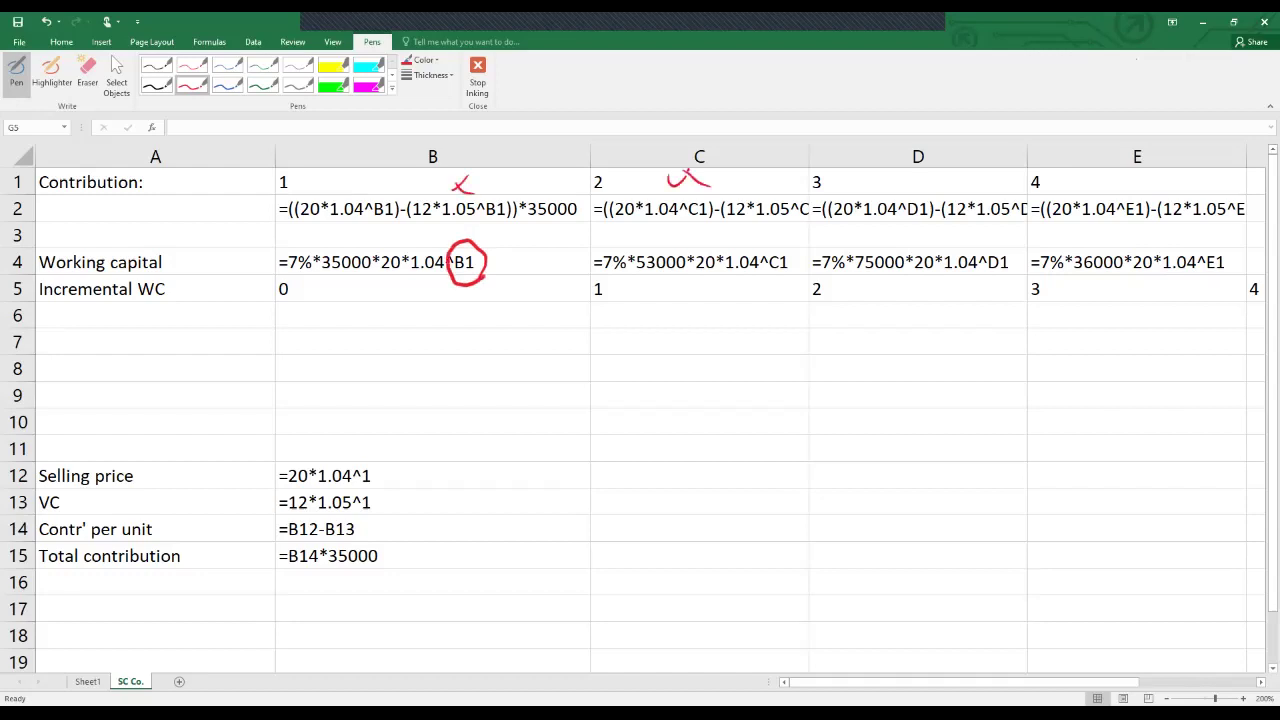
mouse_move(790, 256)
mouse_down()
mouse_move(766, 256)
mouse_move(794, 268)
mouse_up()
mouse_move(1011, 256)
mouse_down()
mouse_move(998, 277)
mouse_move(1014, 262)
mouse_up()
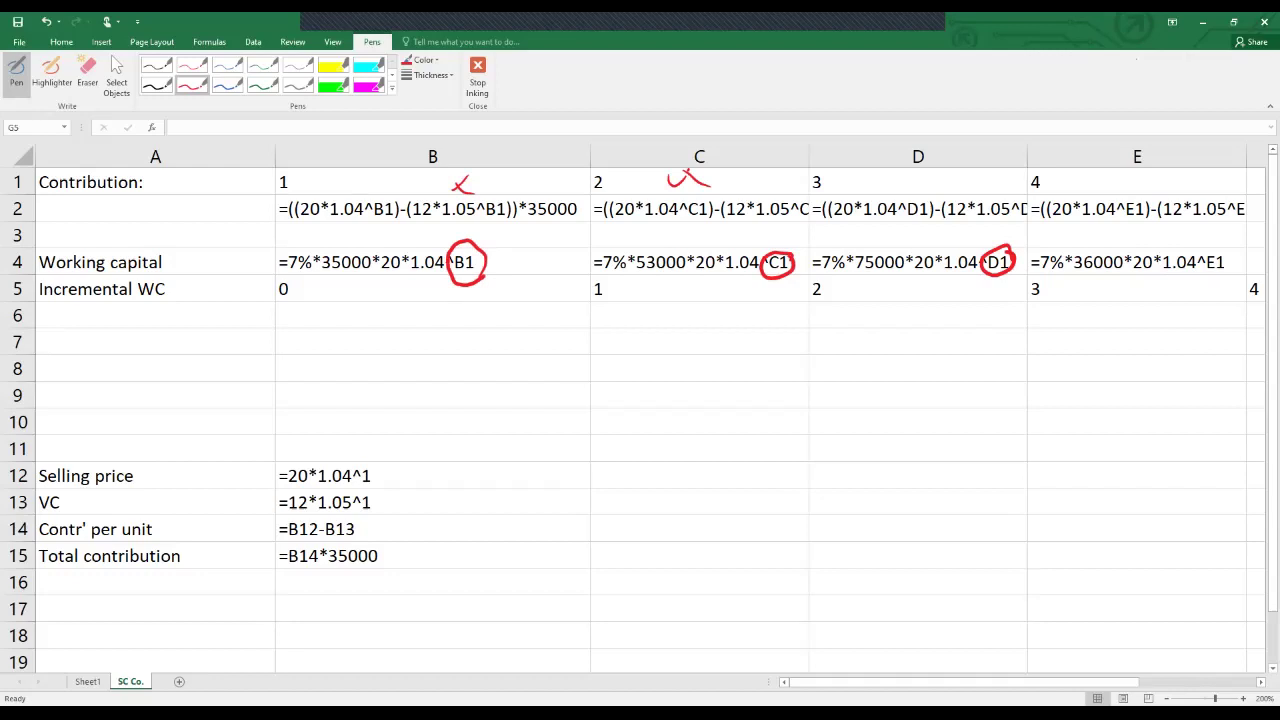
Handwrite the year numbers 1, 2 and 3 in red ink beneath the circled exponents of the working capital formulas.
drag(453, 314, 478, 339)
drag(776, 286, 780, 352)
drag(1008, 282, 1003, 312)
mouse_move(998, 334)
mouse_down()
mouse_move(1010, 340)
mouse_move(997, 362)
mouse_up()
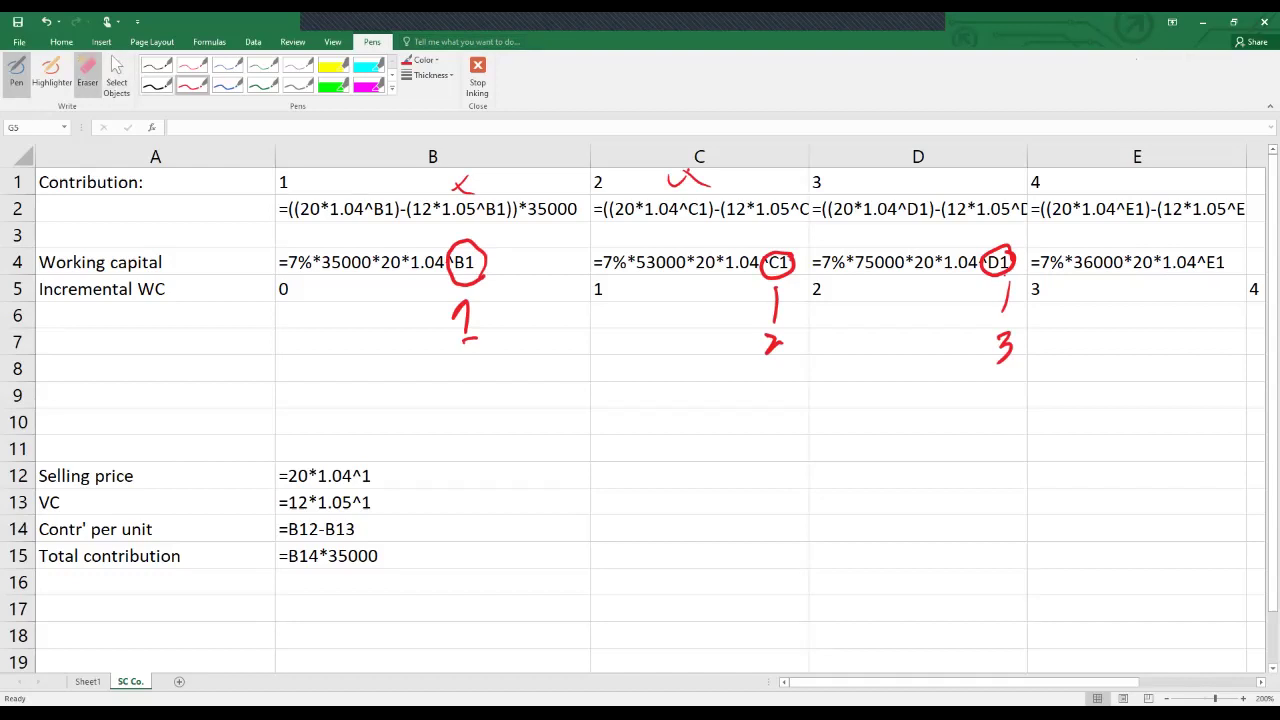
Erase all the red ink marks and return the sheet to showing values.
click(87, 74)
click(485, 262)
click(462, 318)
click(469, 340)
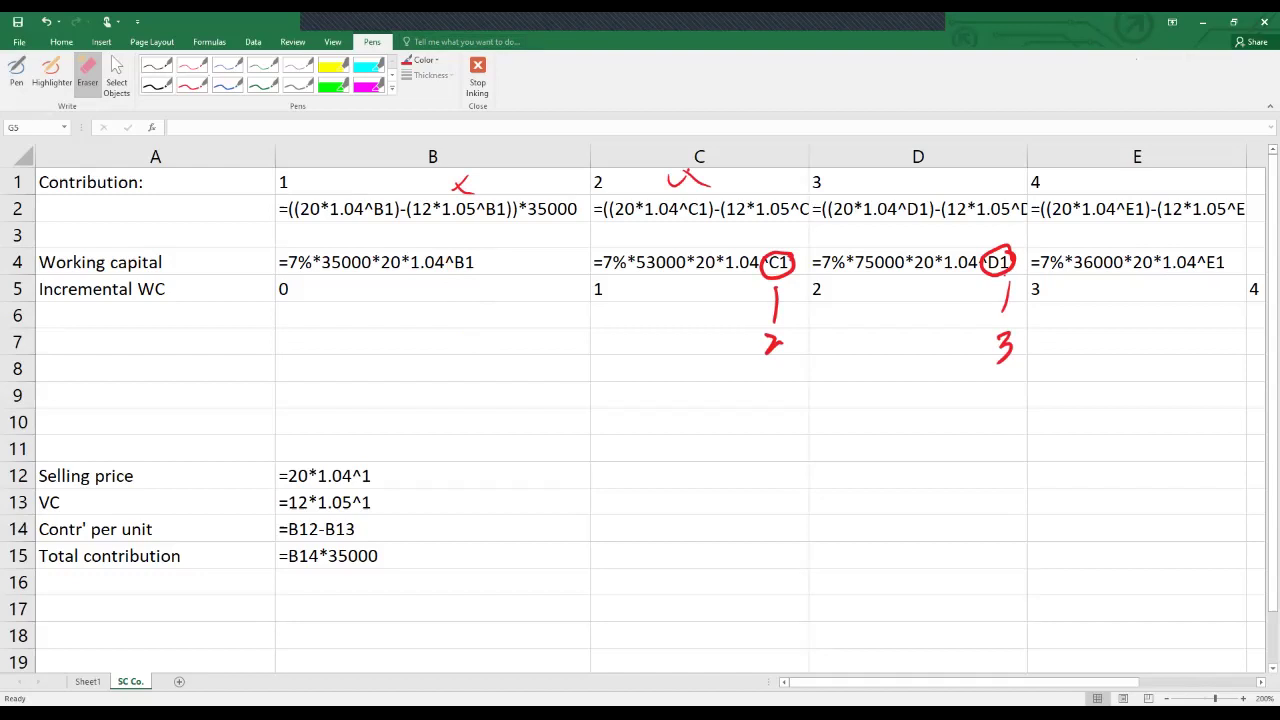
drag(777, 275, 772, 343)
click(998, 262)
drag(1007, 292, 1004, 350)
click(676, 182)
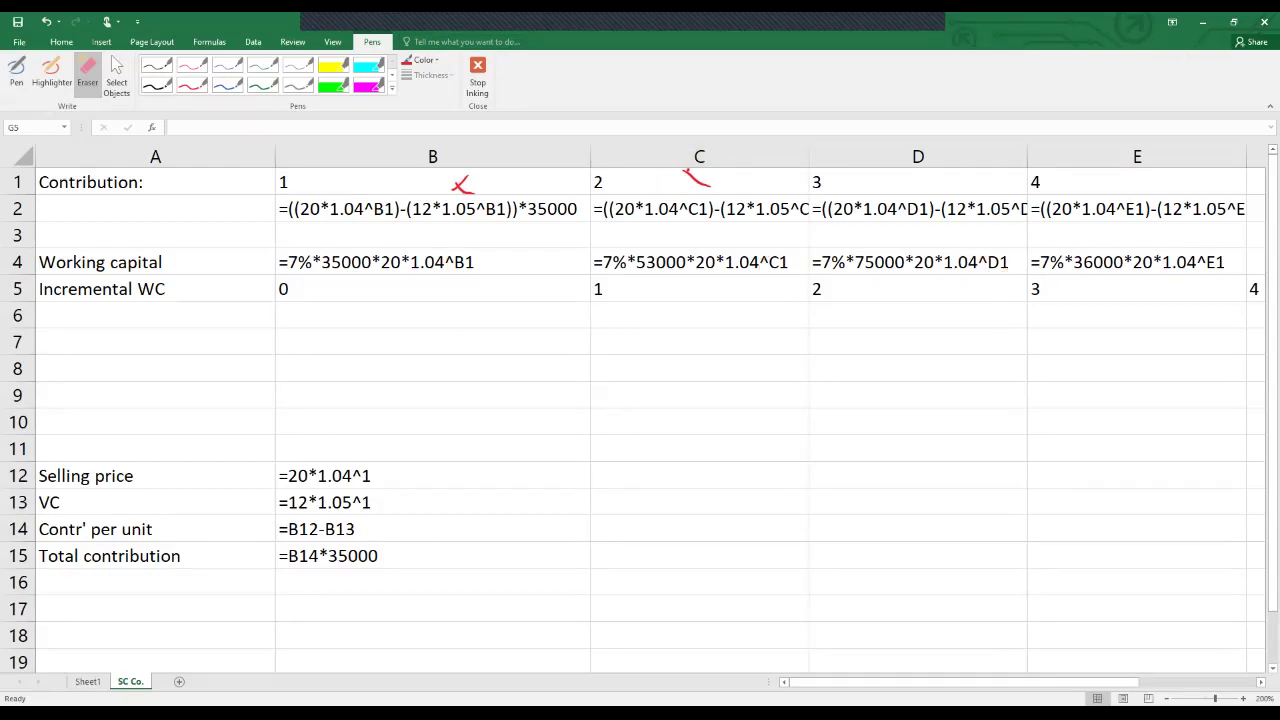
click(700, 180)
click(462, 184)
click(477, 75)
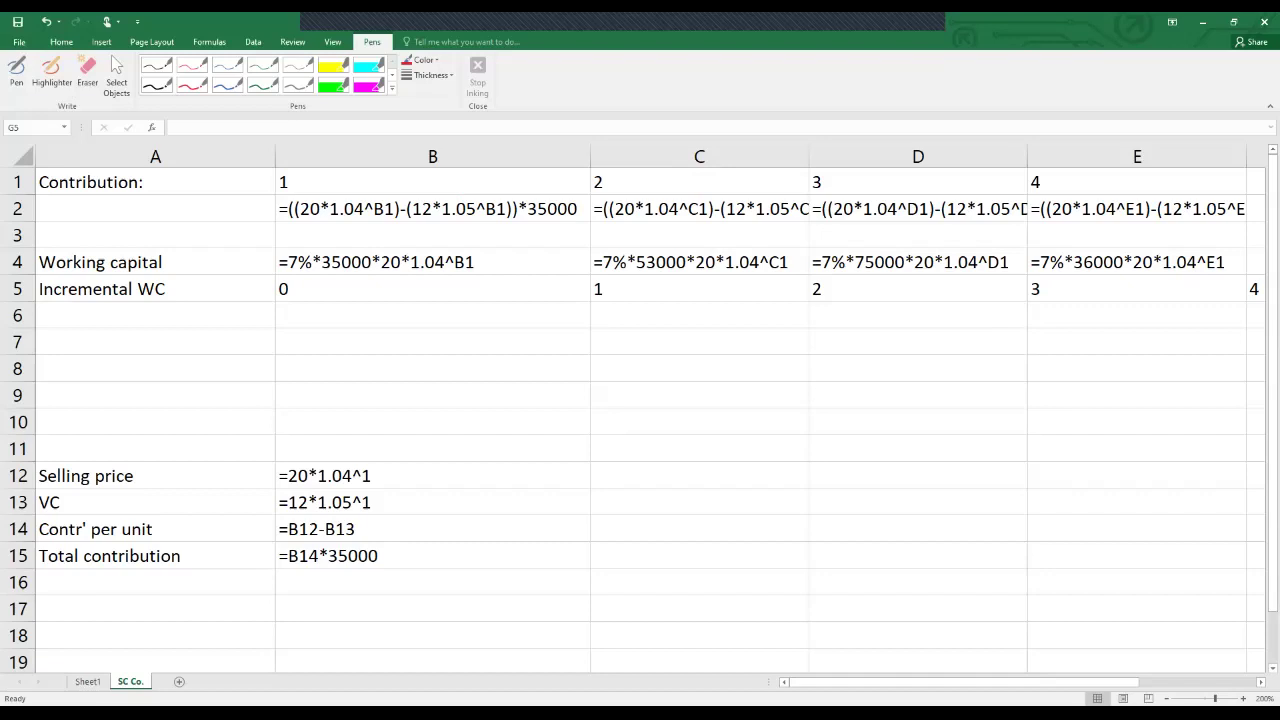
key(ctrl+grave)
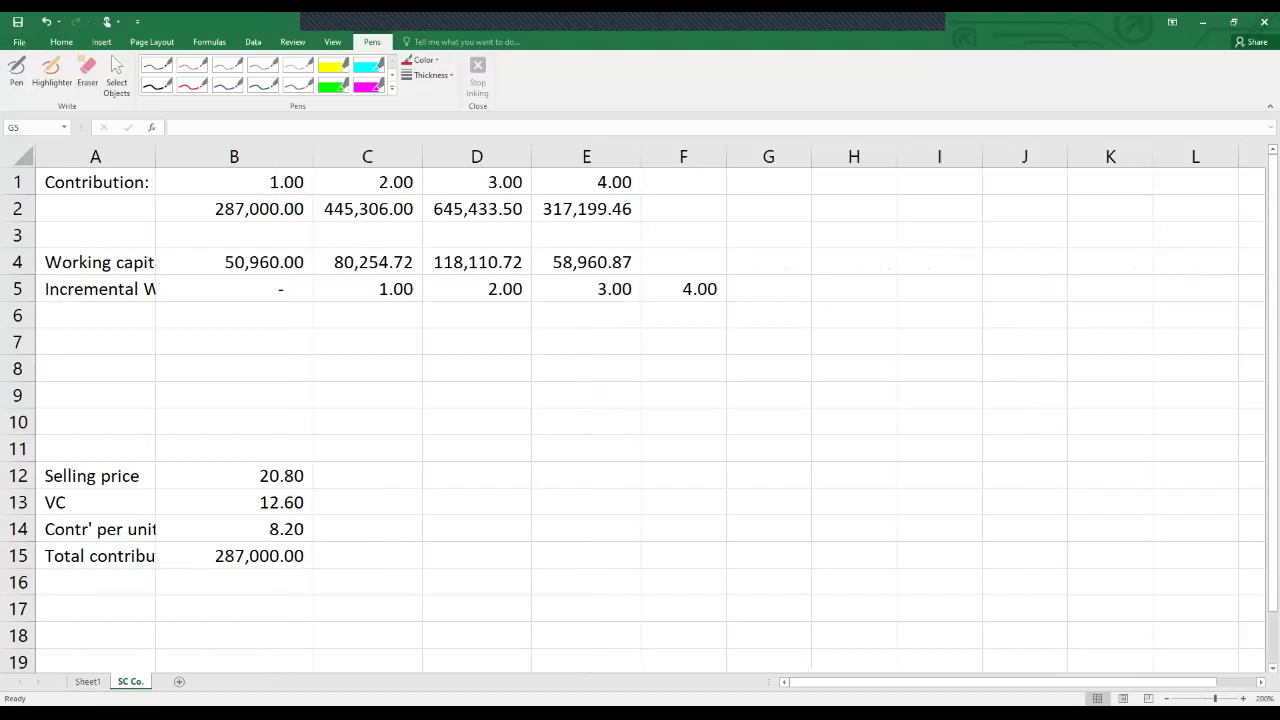
Enter =B4 in B6 as the year 0 incremental working capital.
click(234, 315)
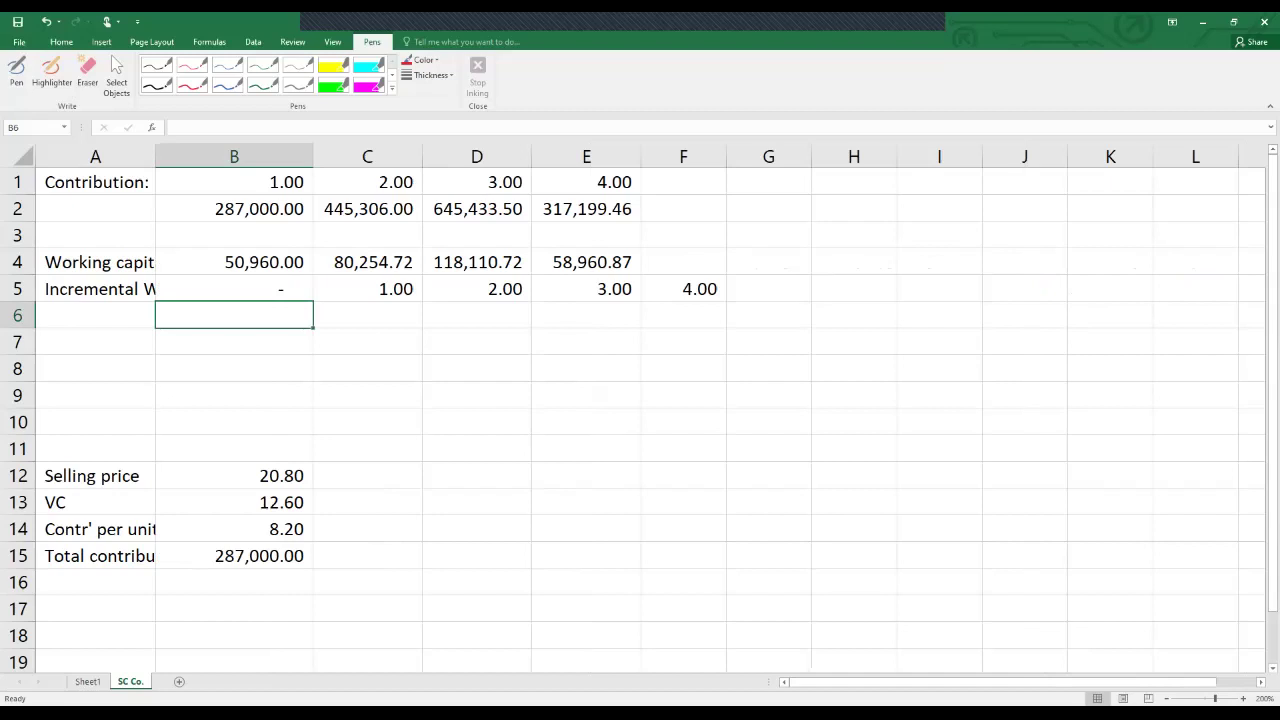
click(234, 289)
click(234, 315)
text(=)
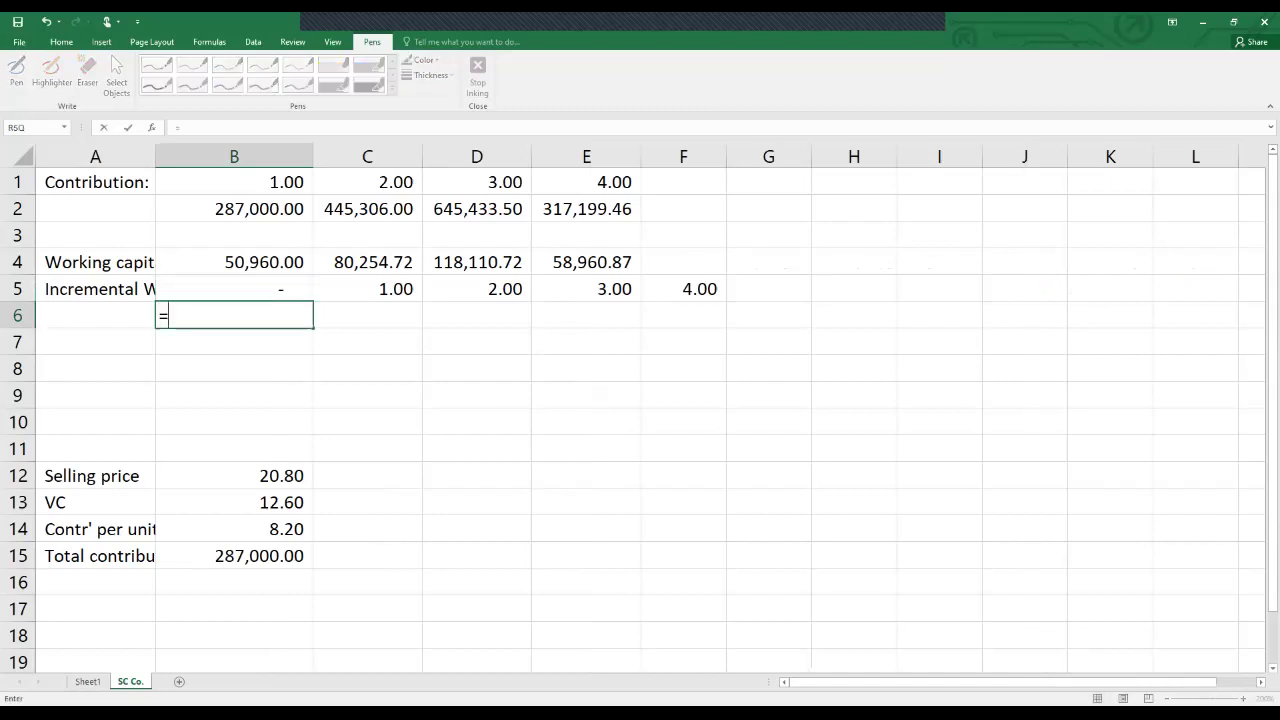
key(Up)
key(Up)
key(Return)
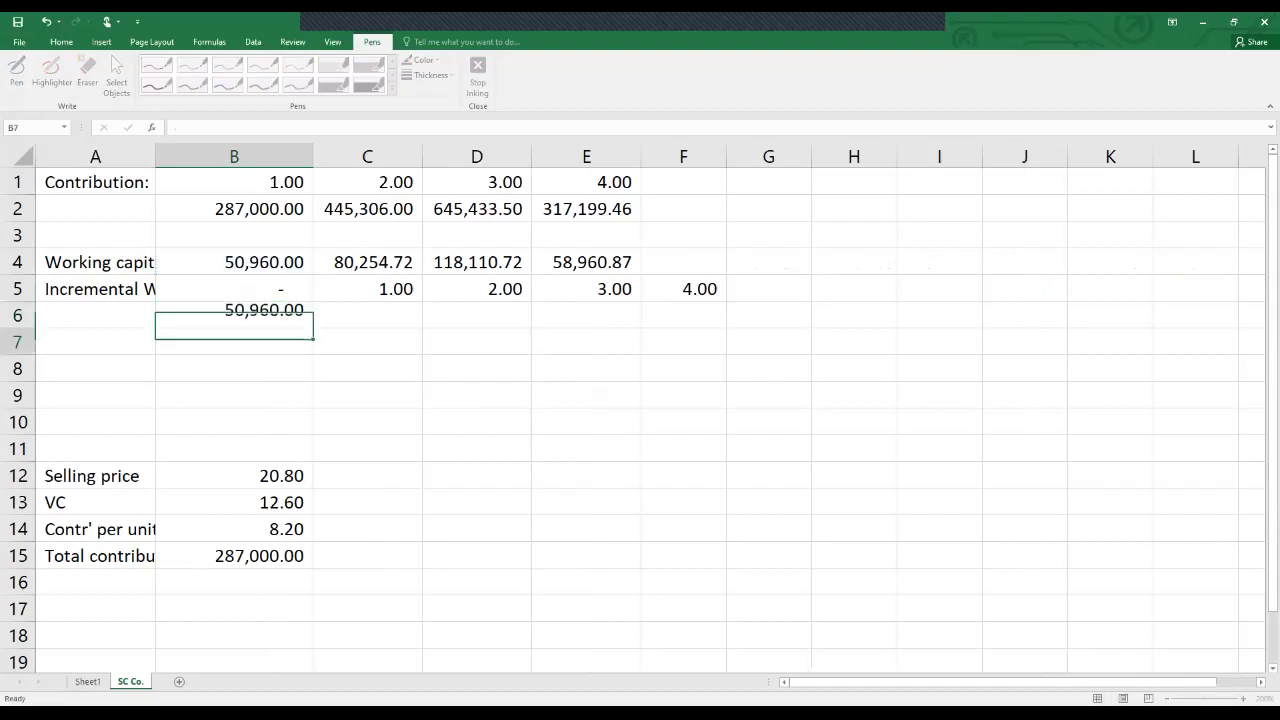
Enter =C4-B4 in C6 as the year 1 incremental working capital.
click(367, 315)
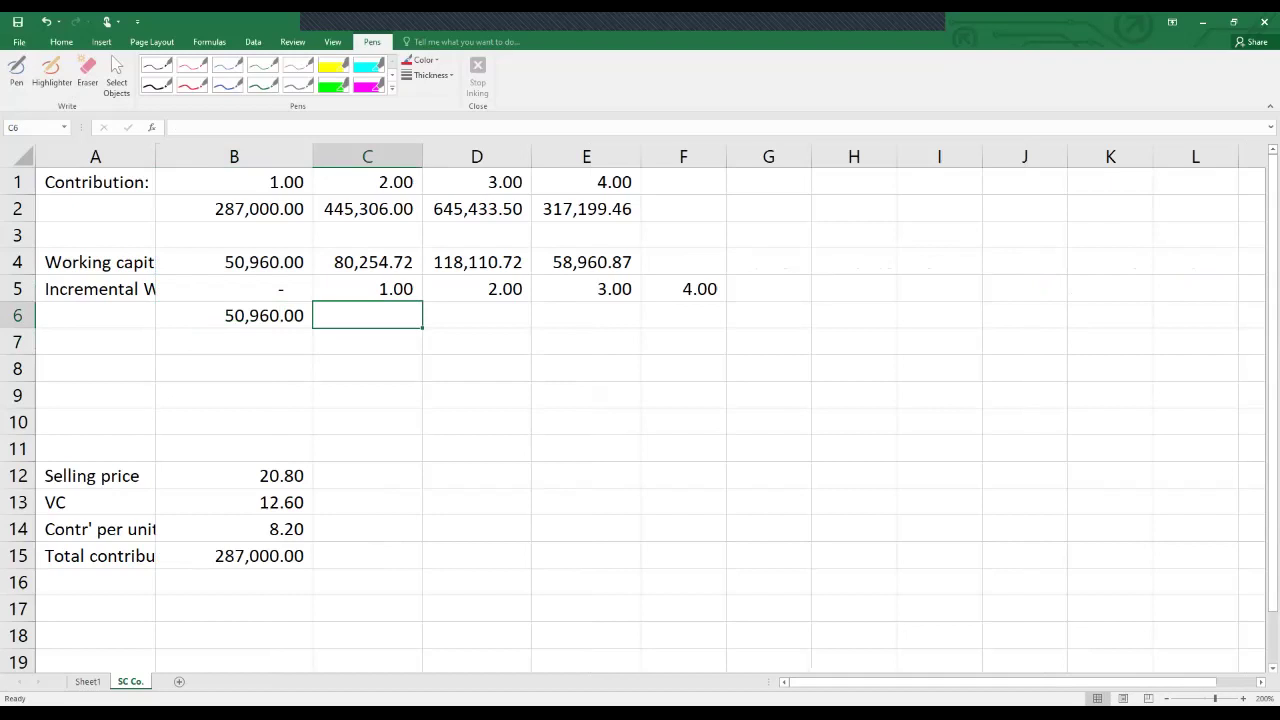
key(F2)
text(=)
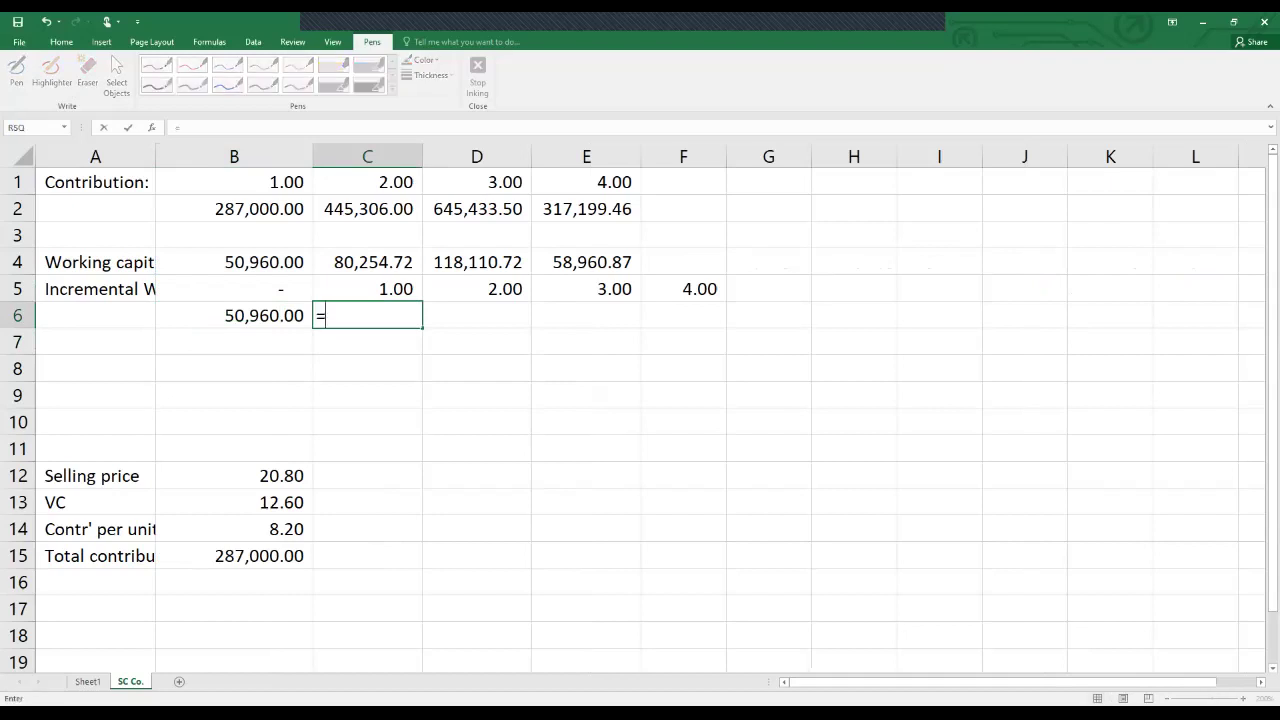
key(Up)
key(Up)
text(-)
key(Up)
key(Up)
key(Left)
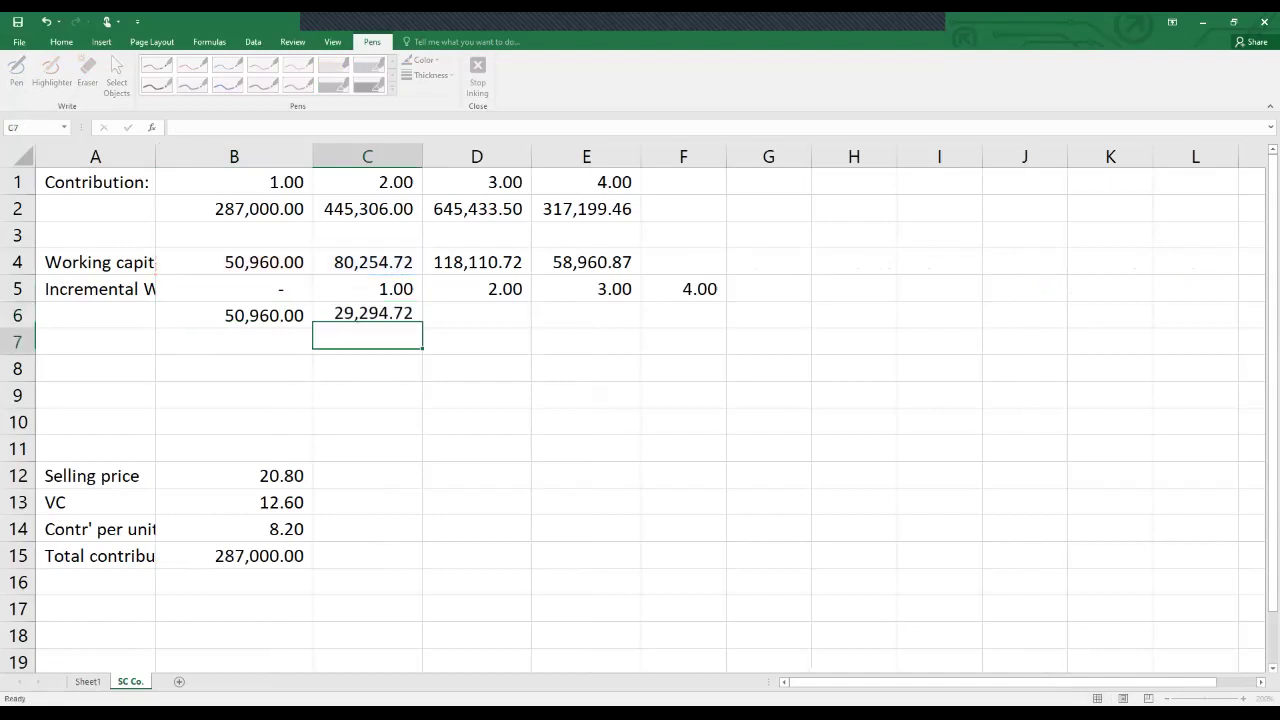
key(Return)
key(Up)
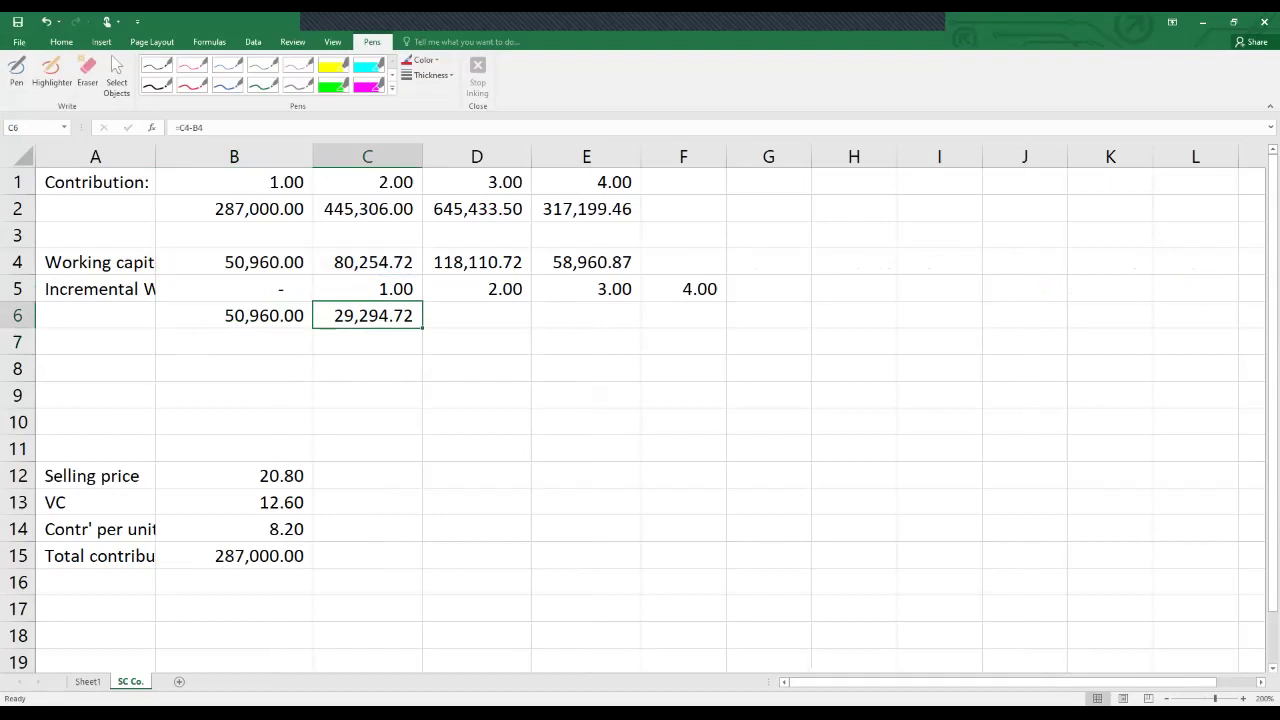
Fill the C6 incremental working capital formula across to F6 and autofit column F's width.
key(Right)
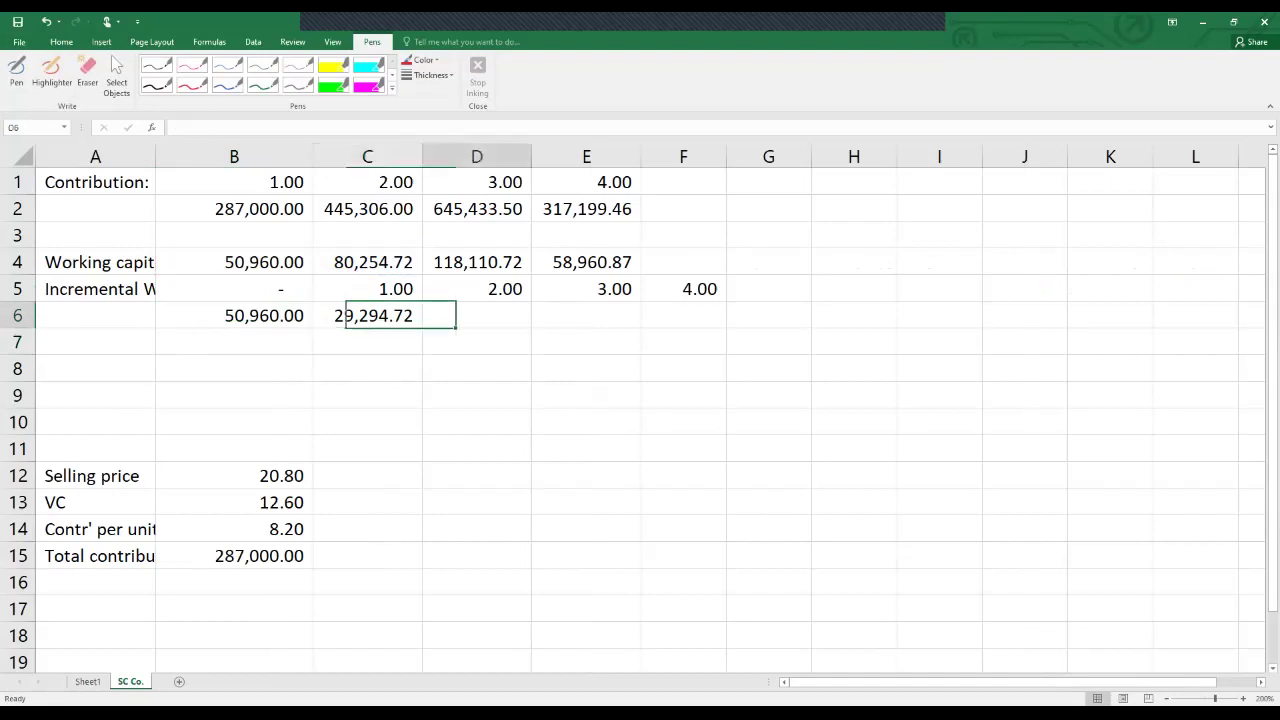
key(Left)
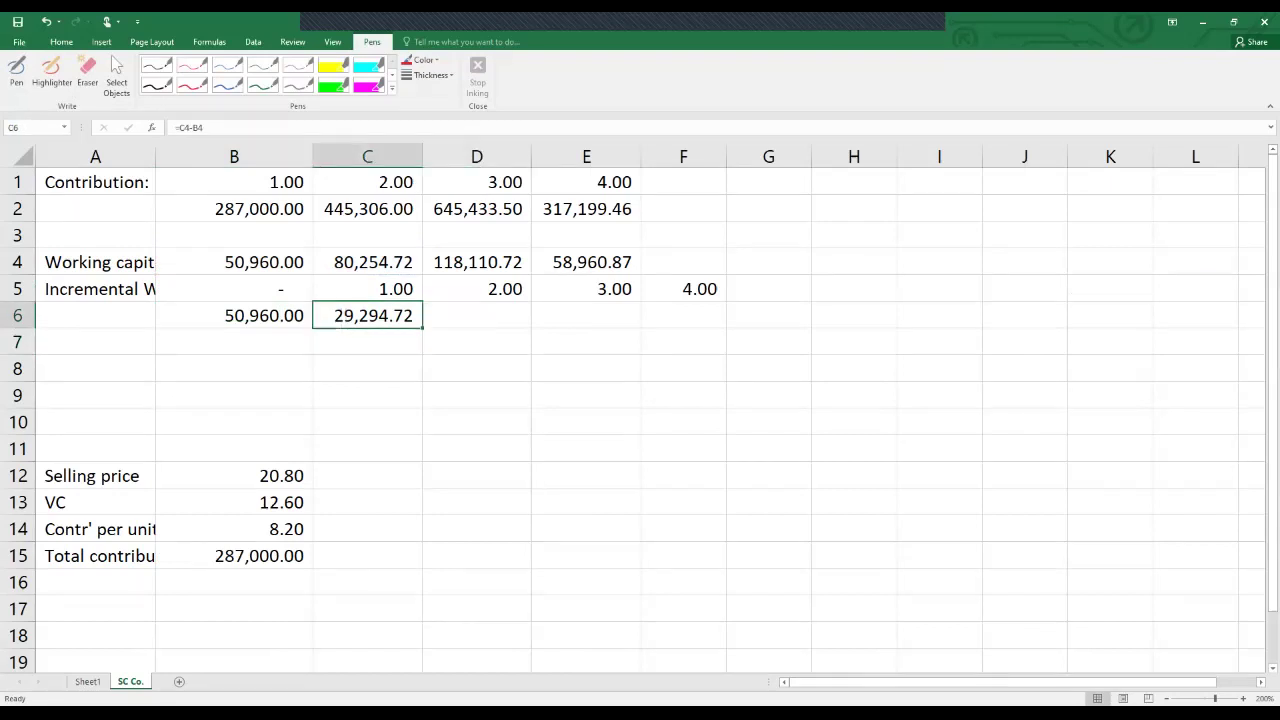
drag(422, 328, 712, 316)
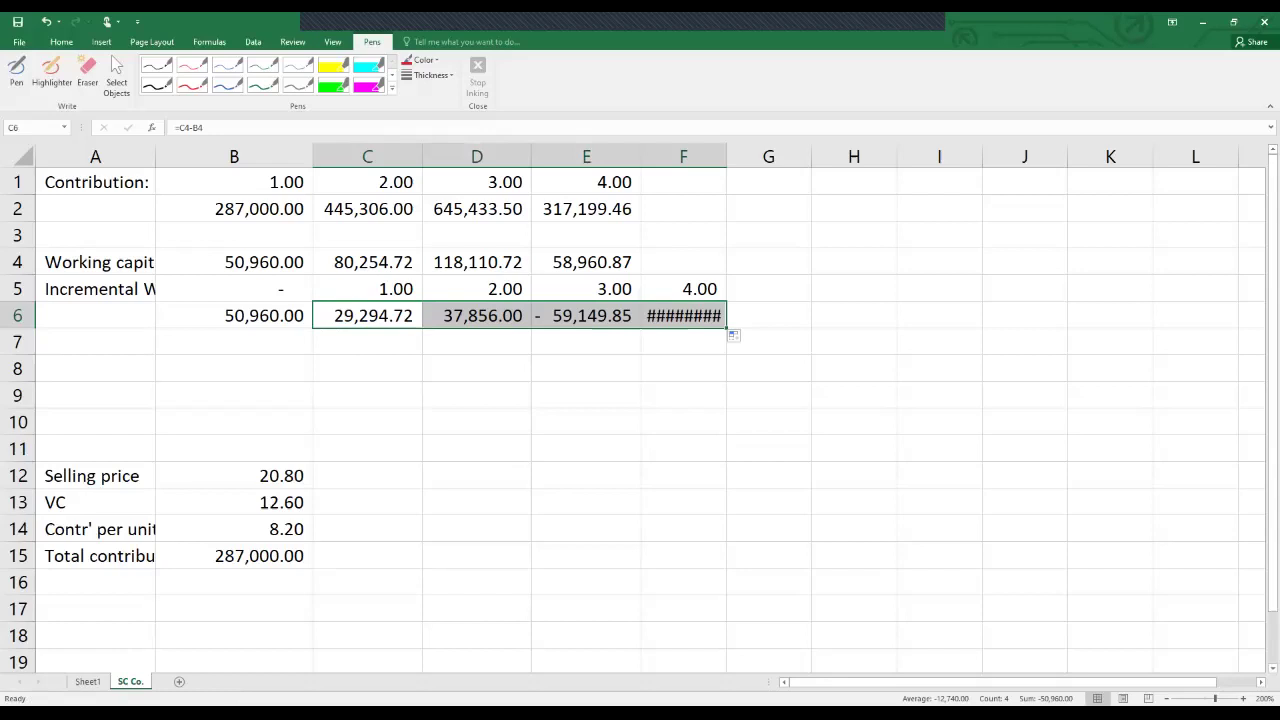
double_click(727, 156)
click(690, 368)
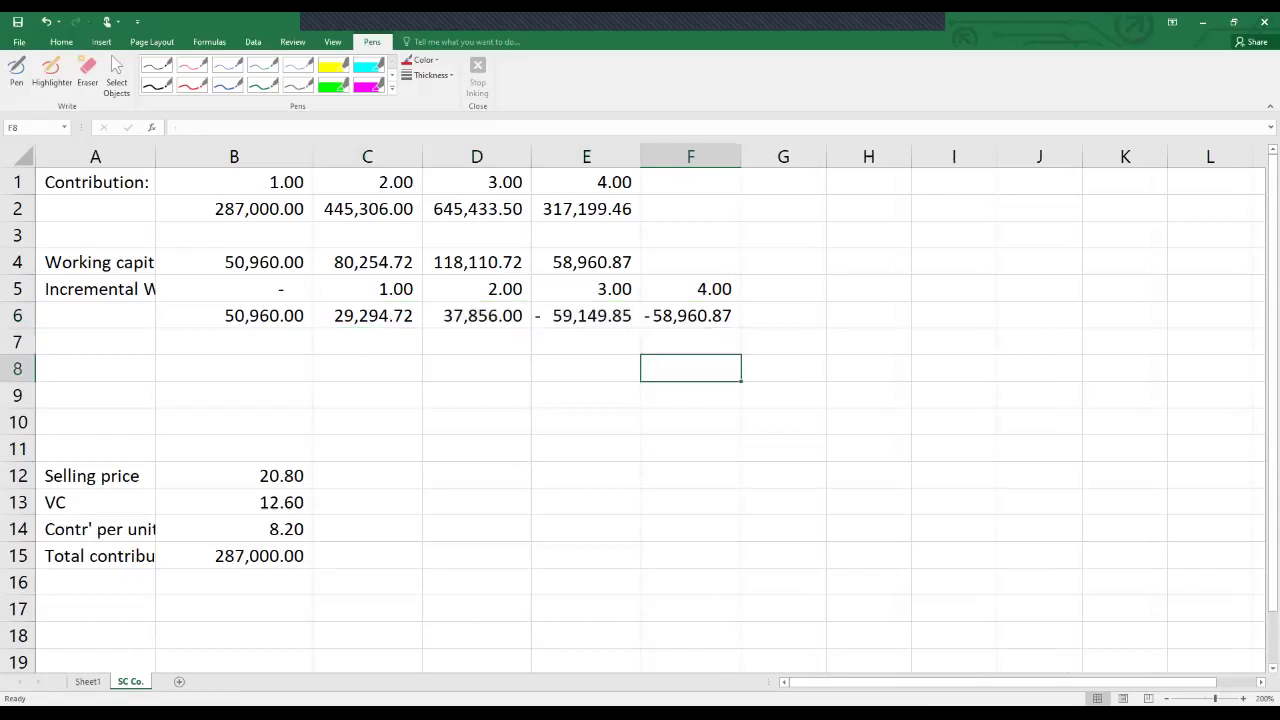
Examine the incremental working capital formulas in B6 to F6 against the year 3 and 4 working capital balances in row 4.
click(234, 315)
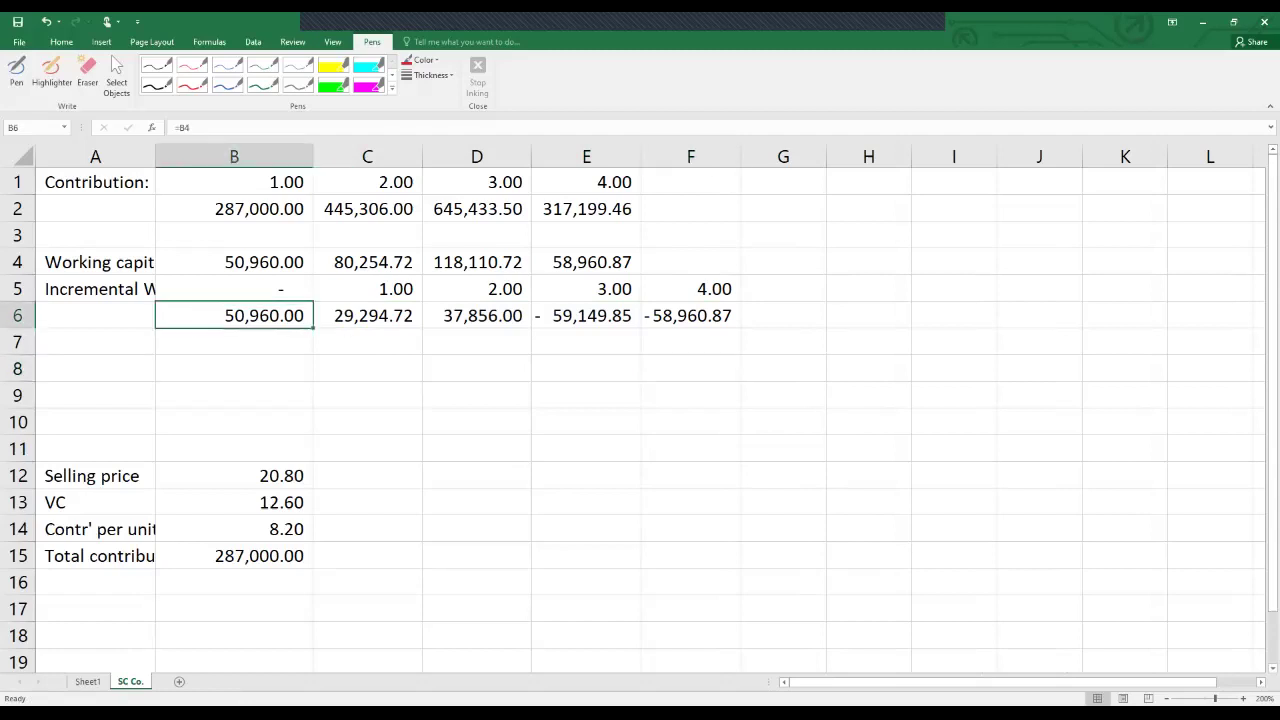
click(367, 315)
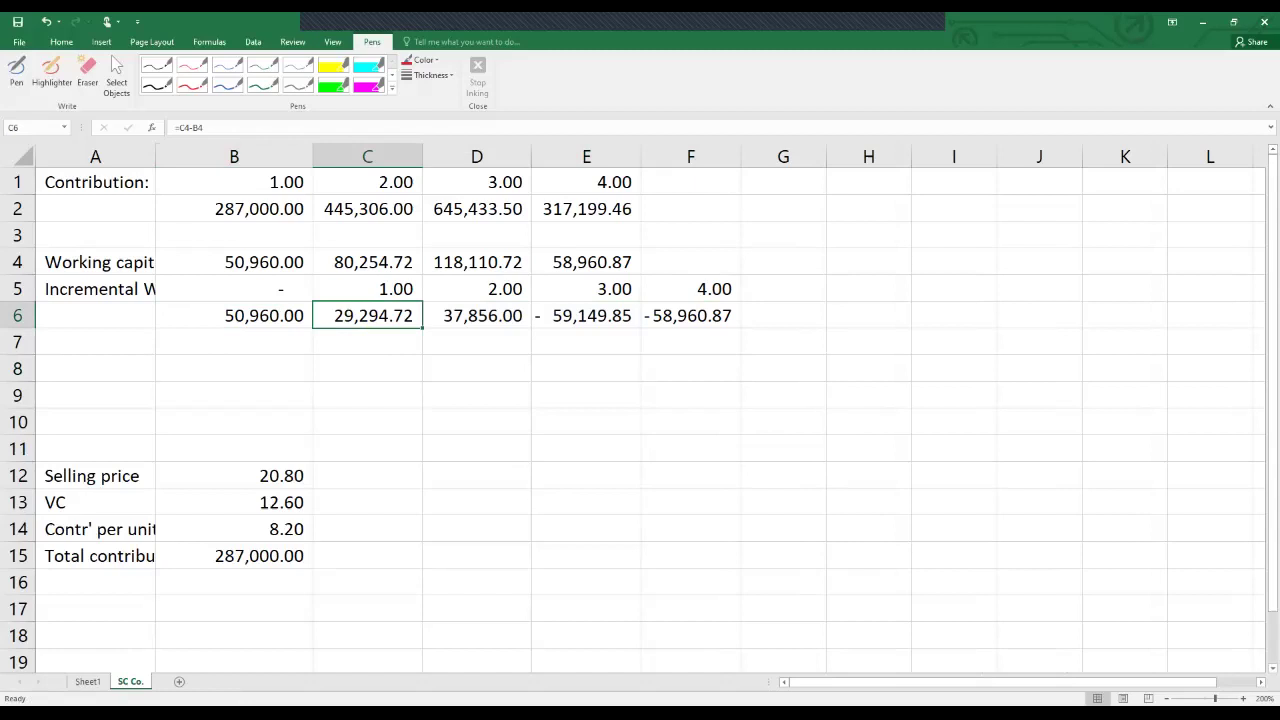
click(476, 315)
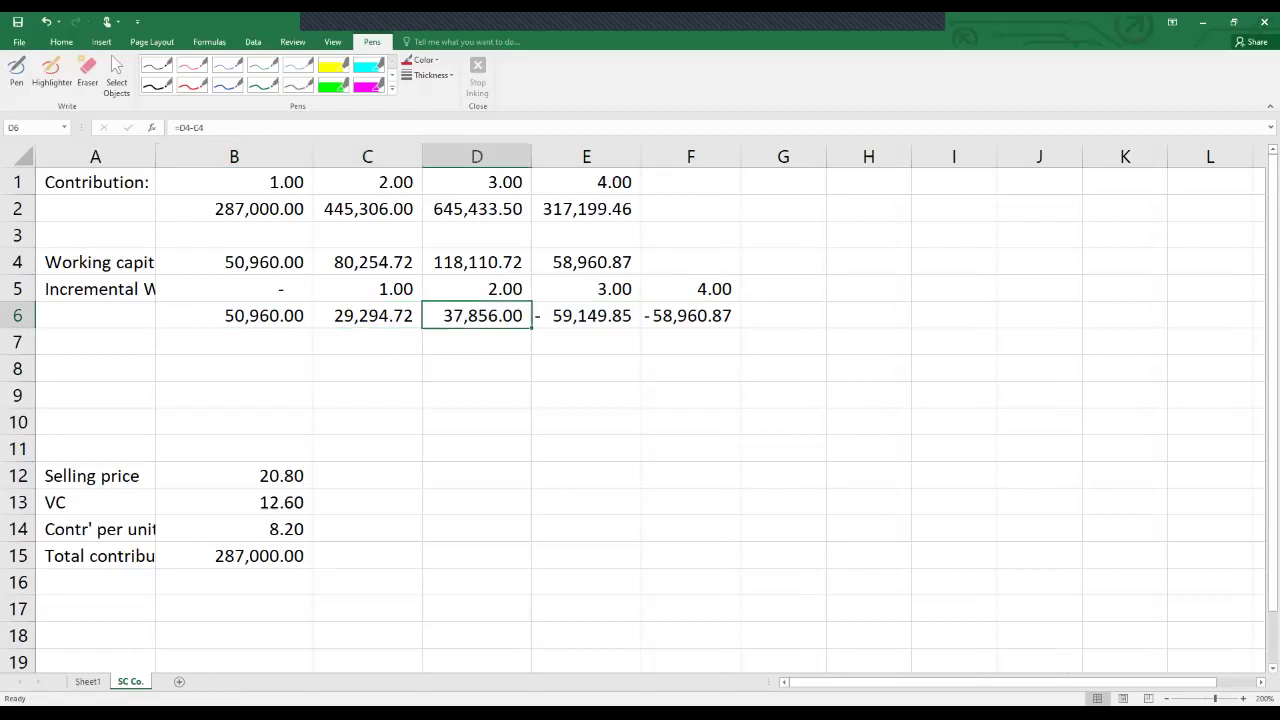
click(586, 315)
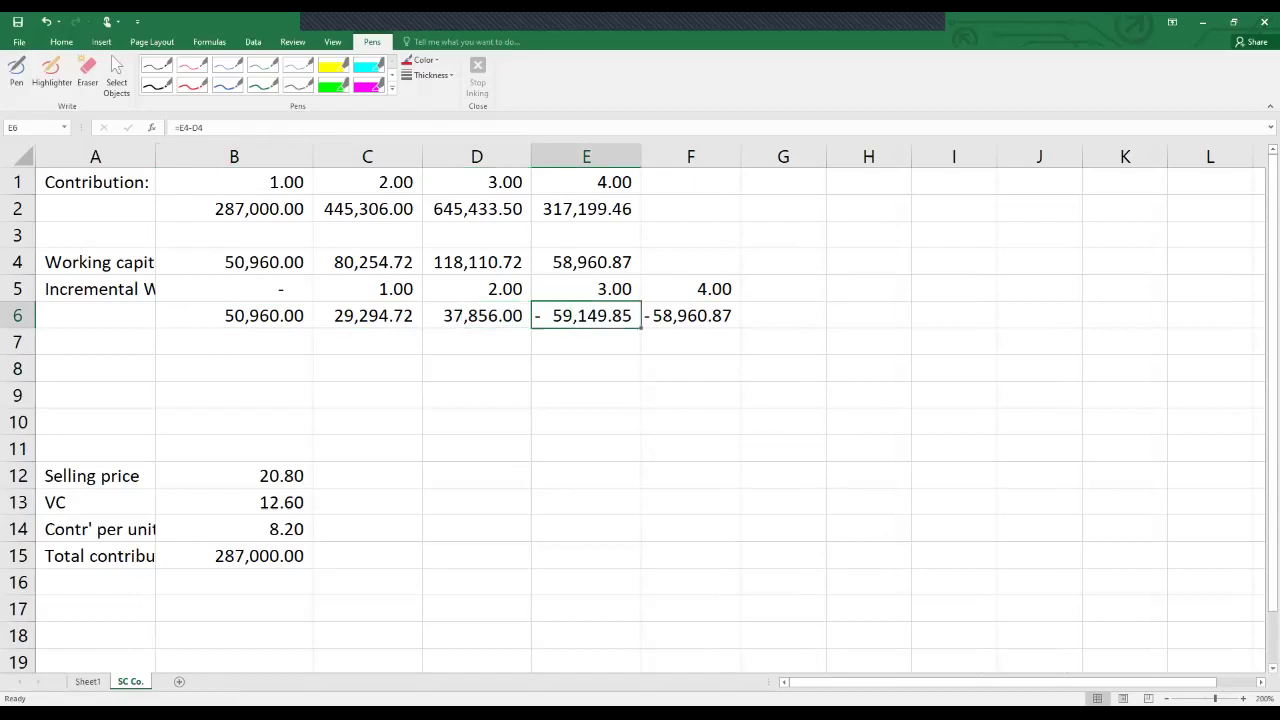
click(476, 262)
click(586, 262)
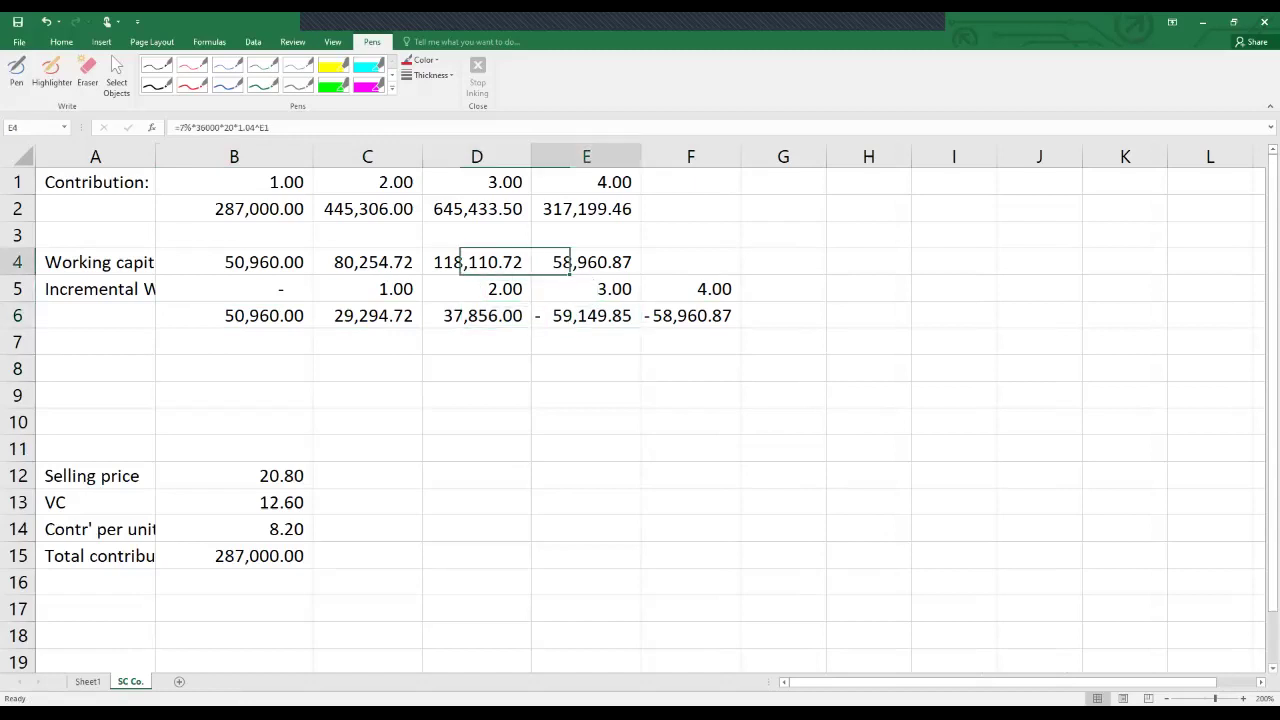
click(690, 315)
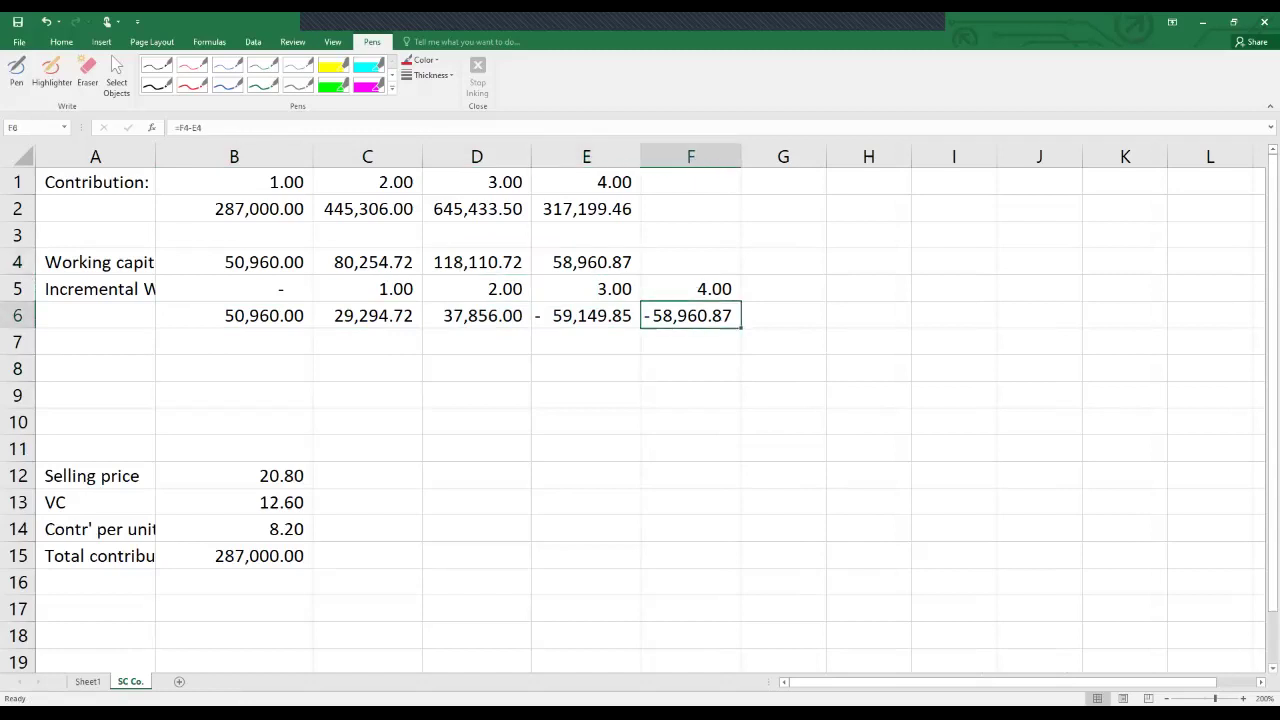
click(586, 262)
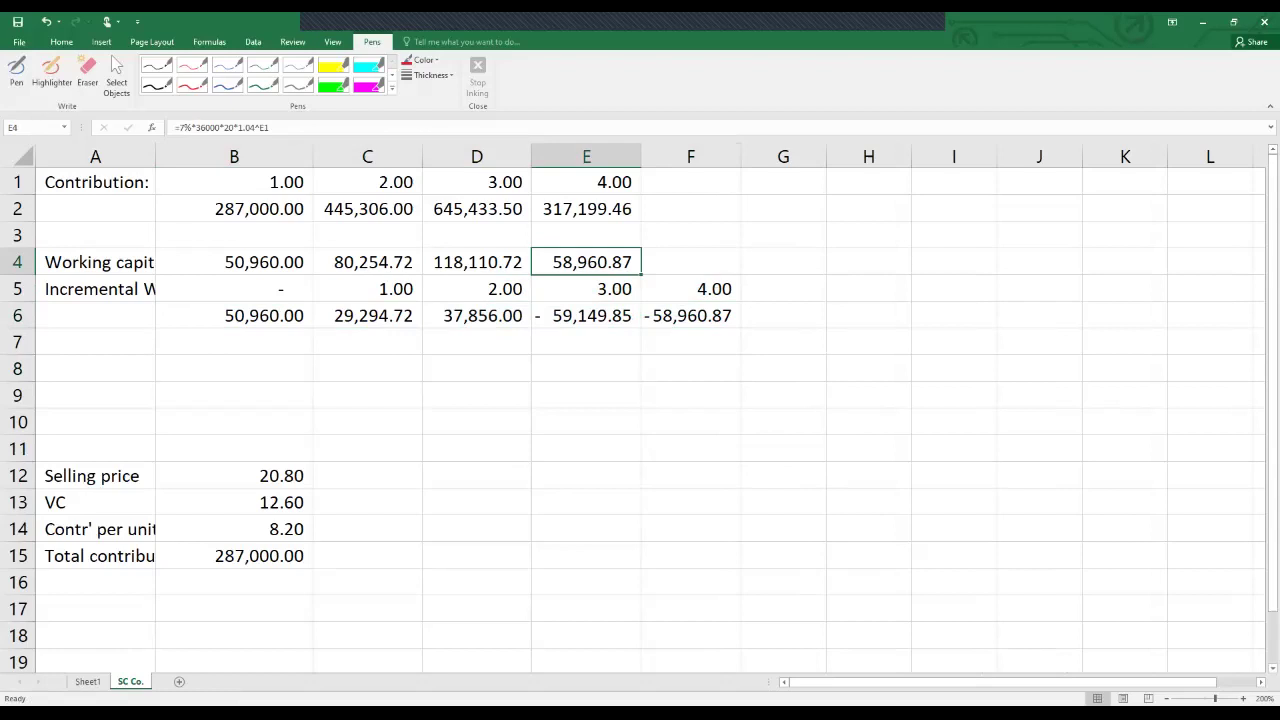
click(476, 315)
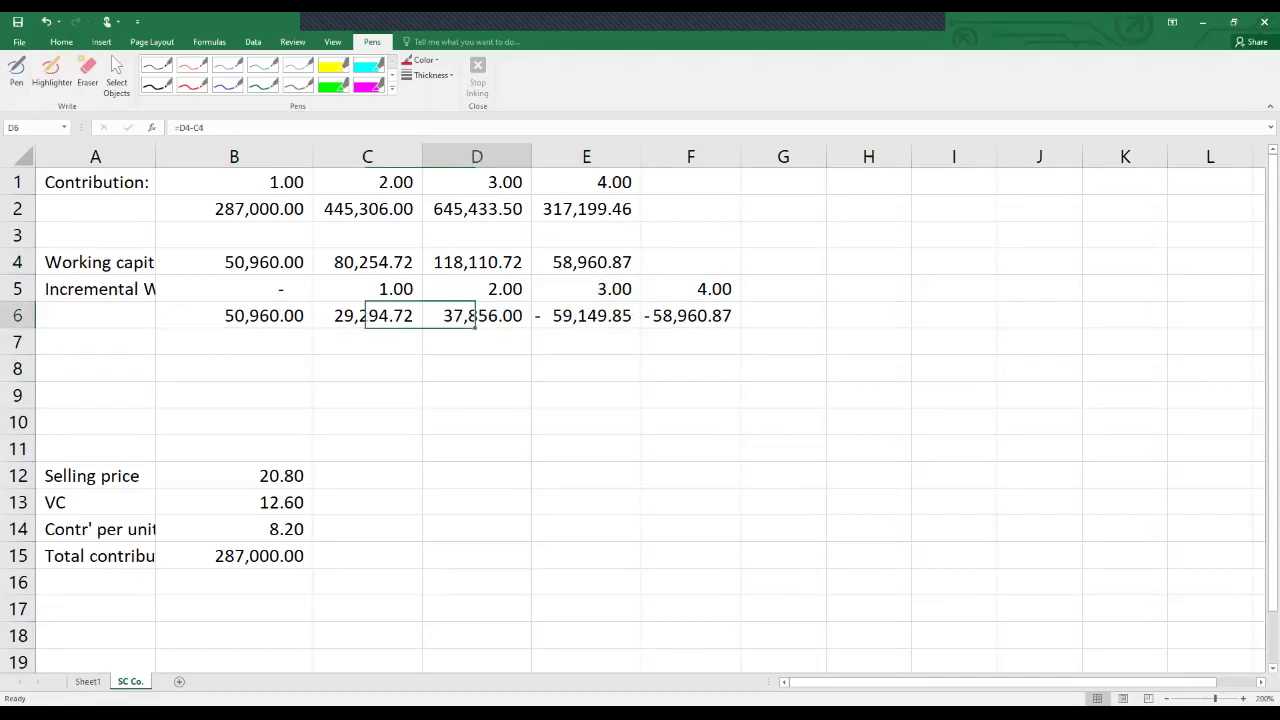
click(586, 315)
click(690, 315)
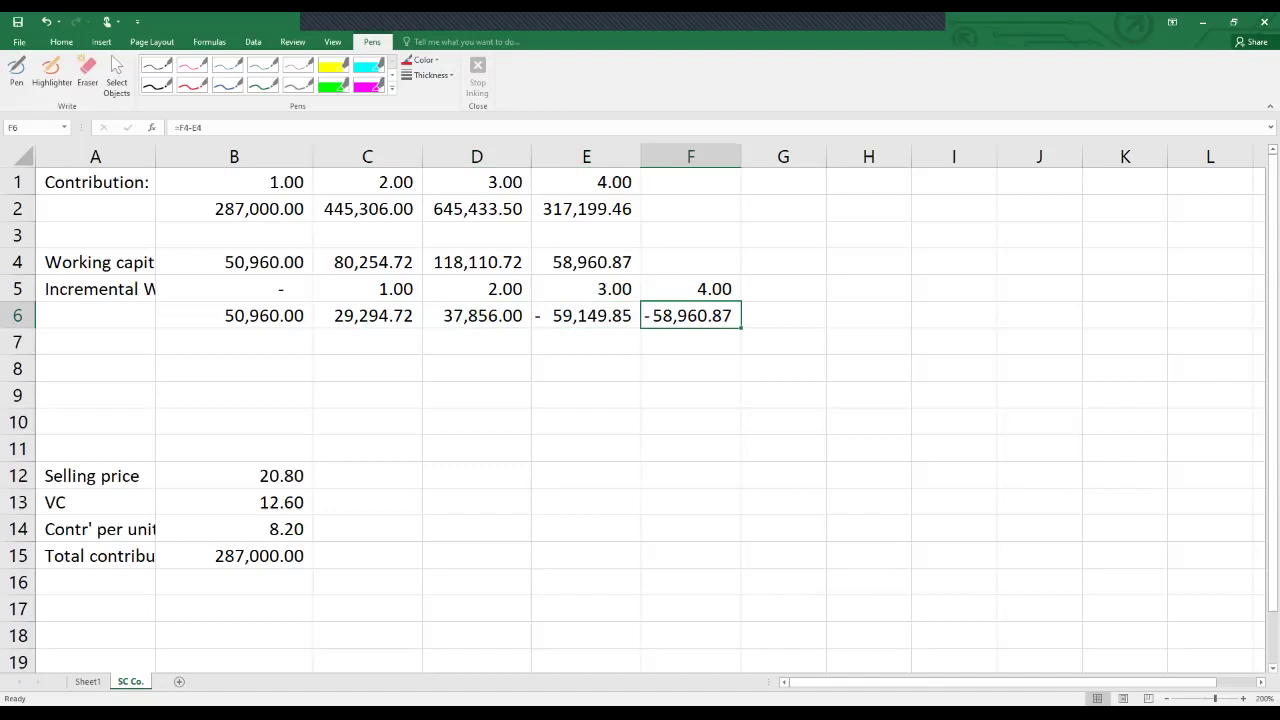
Change the year 0 incremental working capital formula in B6 to =-B4.
double_click(234, 315)
click(168, 315)
text(-)
key(Return)
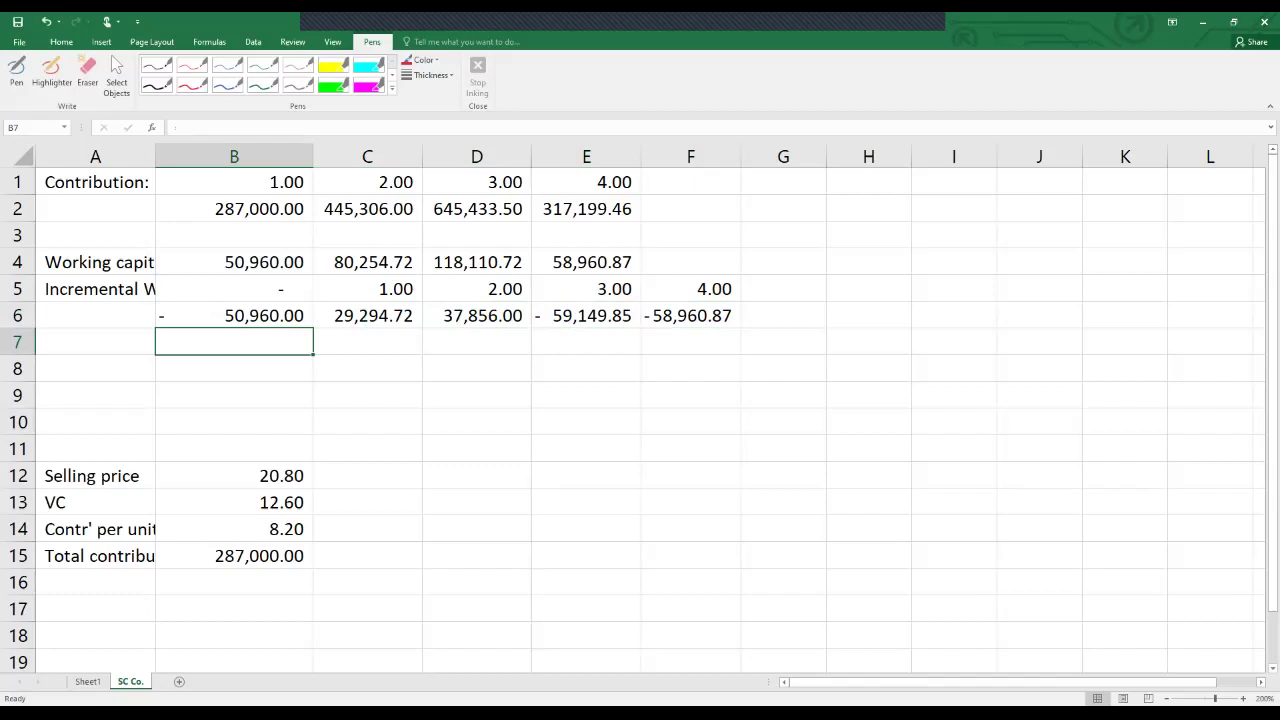
click(234, 315)
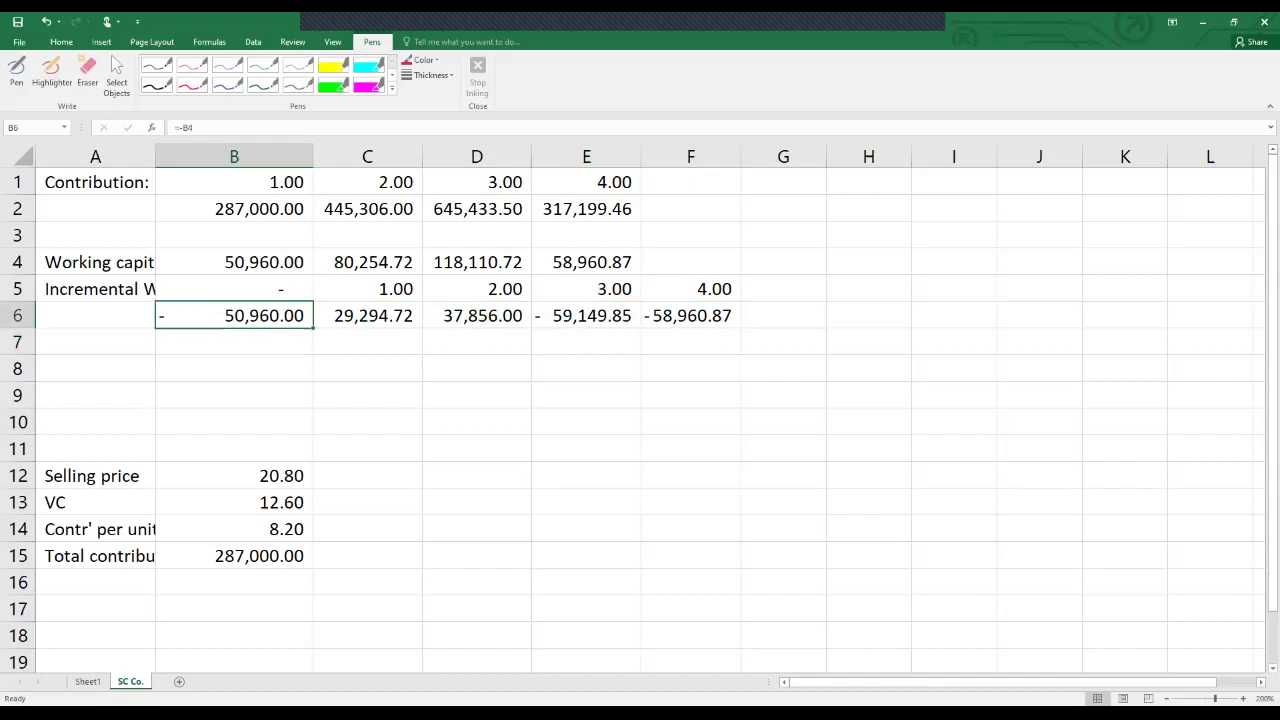
Change the year 1 incremental working capital formula in C6 to =-(C4-B4).
click(367, 315)
double_click(335, 315)
click(325, 315)
click(325, 315)
text(()
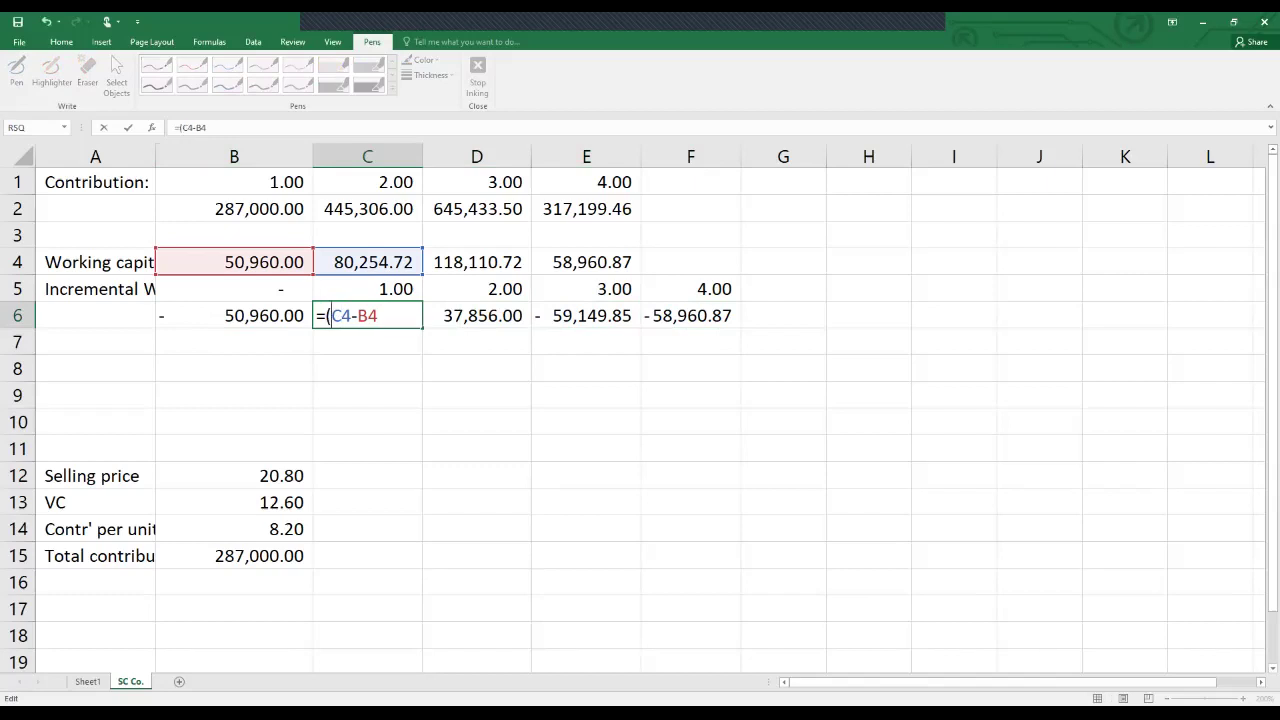
click(379, 315)
text(_)
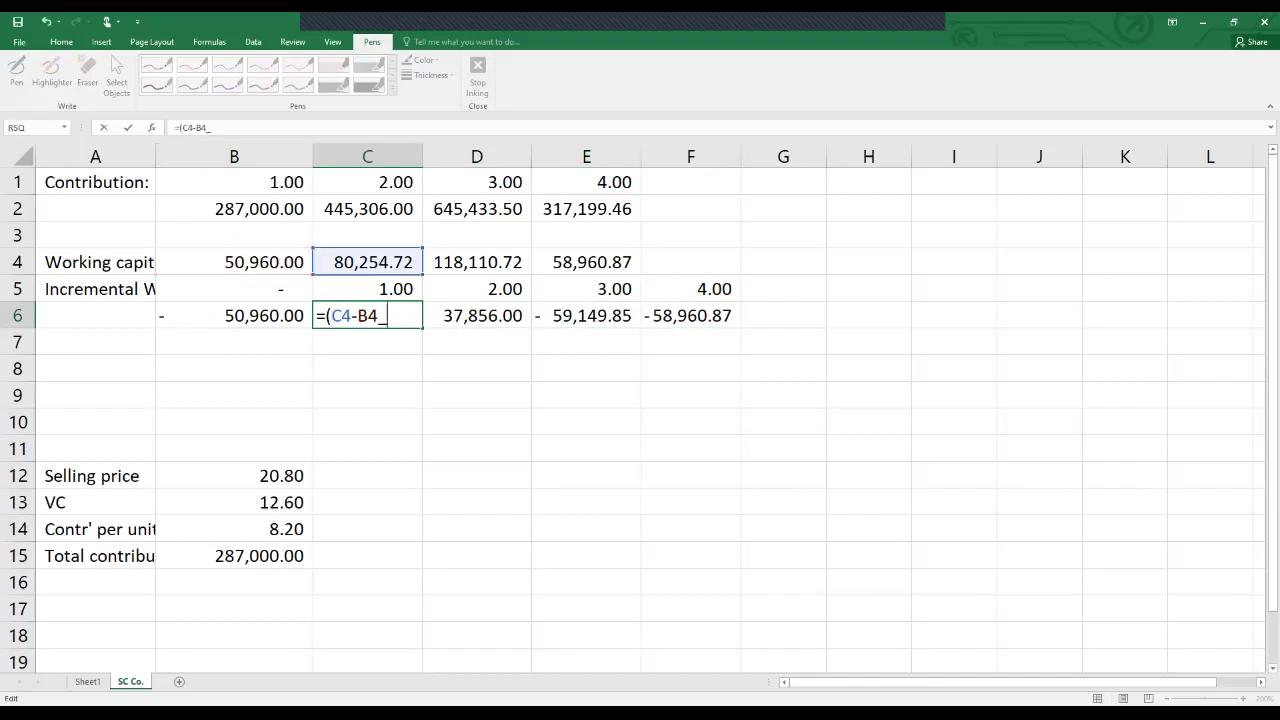
key(BackSpace)
text())
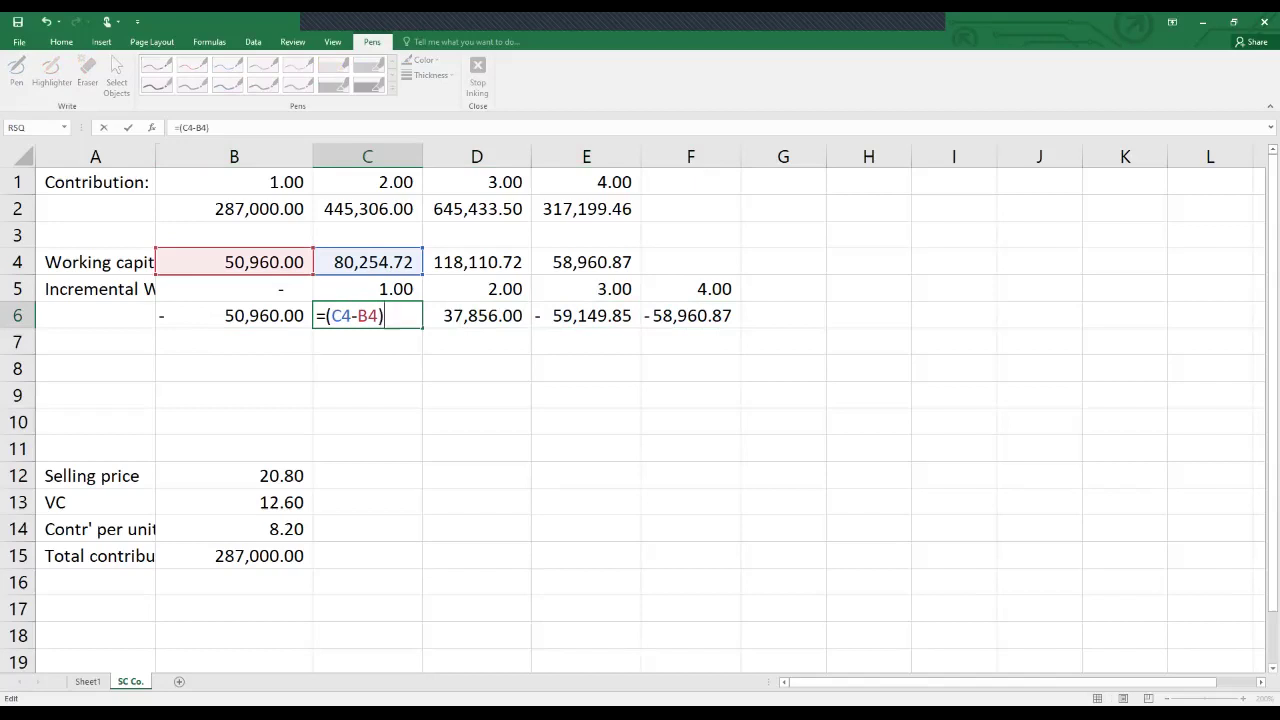
click(325, 315)
text(-)
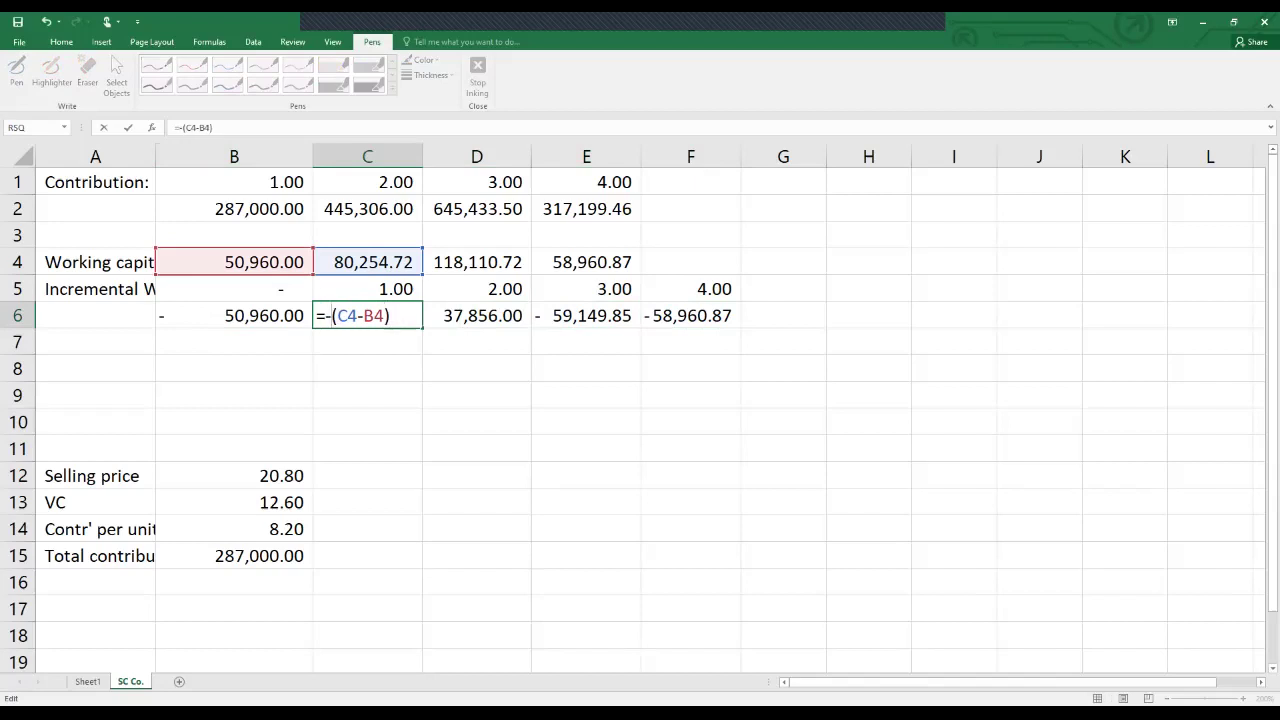
key(Return)
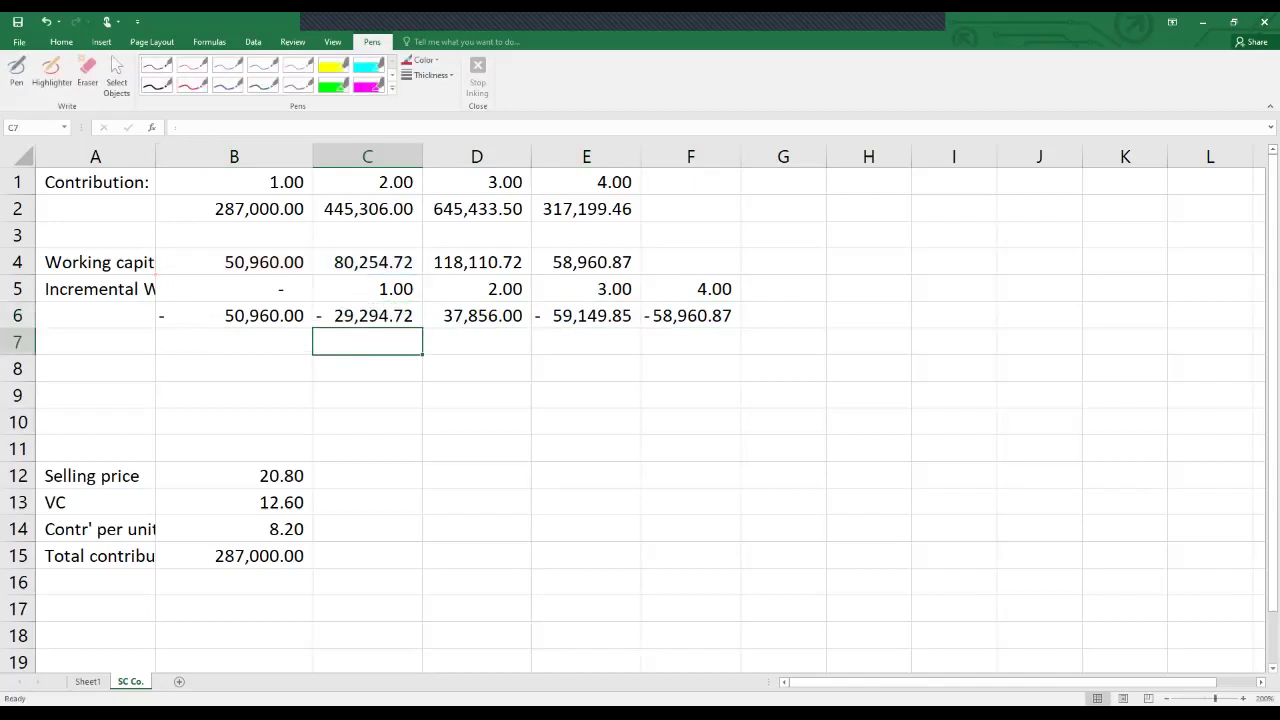
Fill the negated incremental working capital formula from C6 across to F6.
click(367, 315)
drag(423, 336, 738, 326)
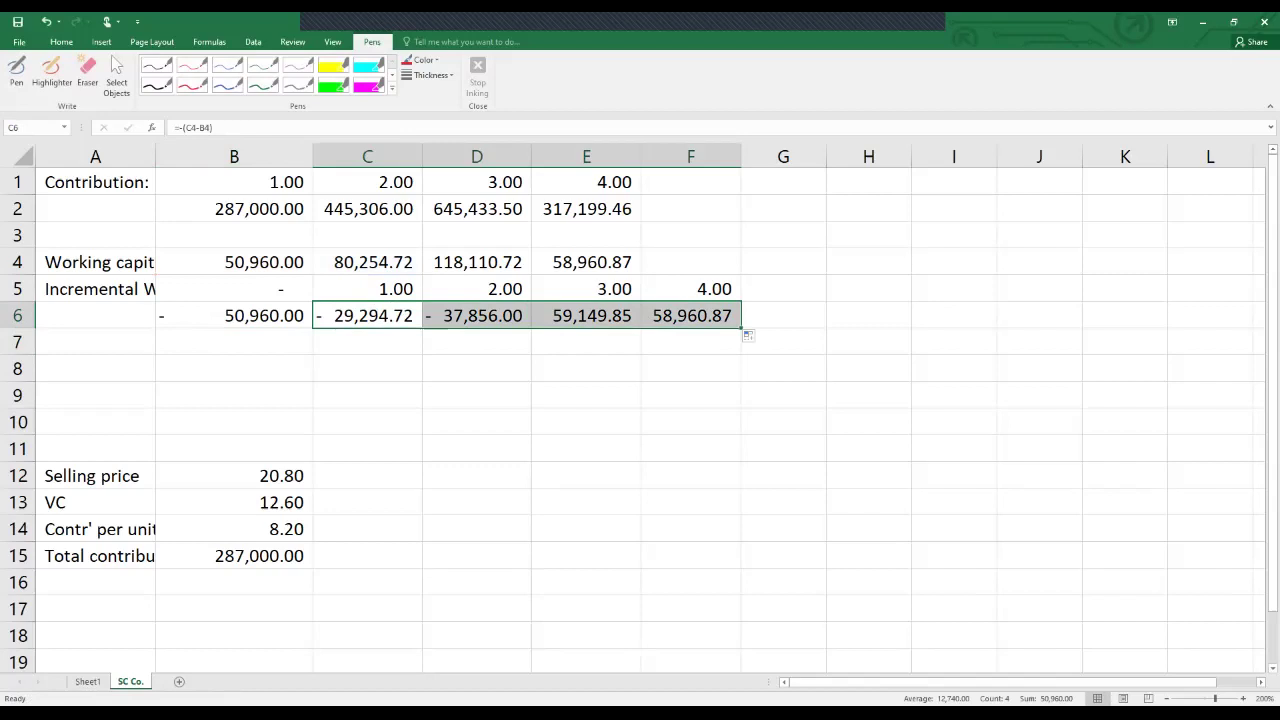
click(476, 315)
click(586, 315)
click(690, 315)
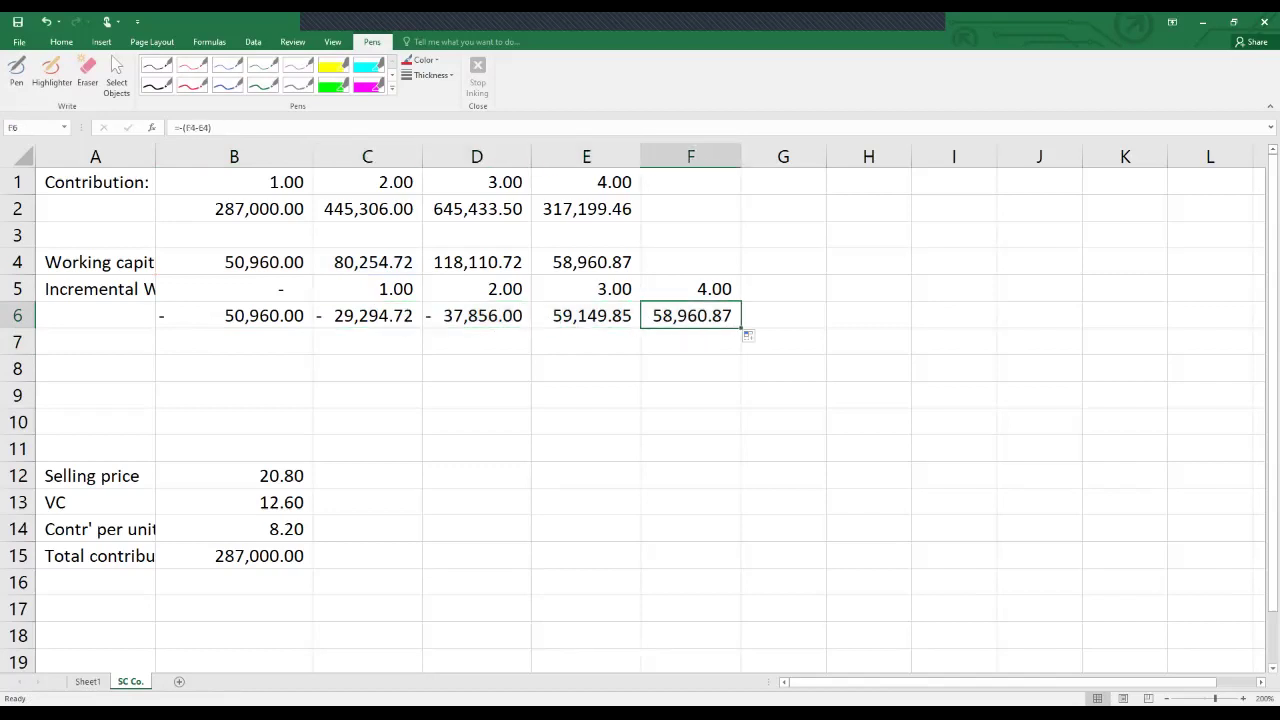
Compare the year 3 and year 4 incremental working capital in E6 and F6 with the balances in D4 and E4.
click(586, 315)
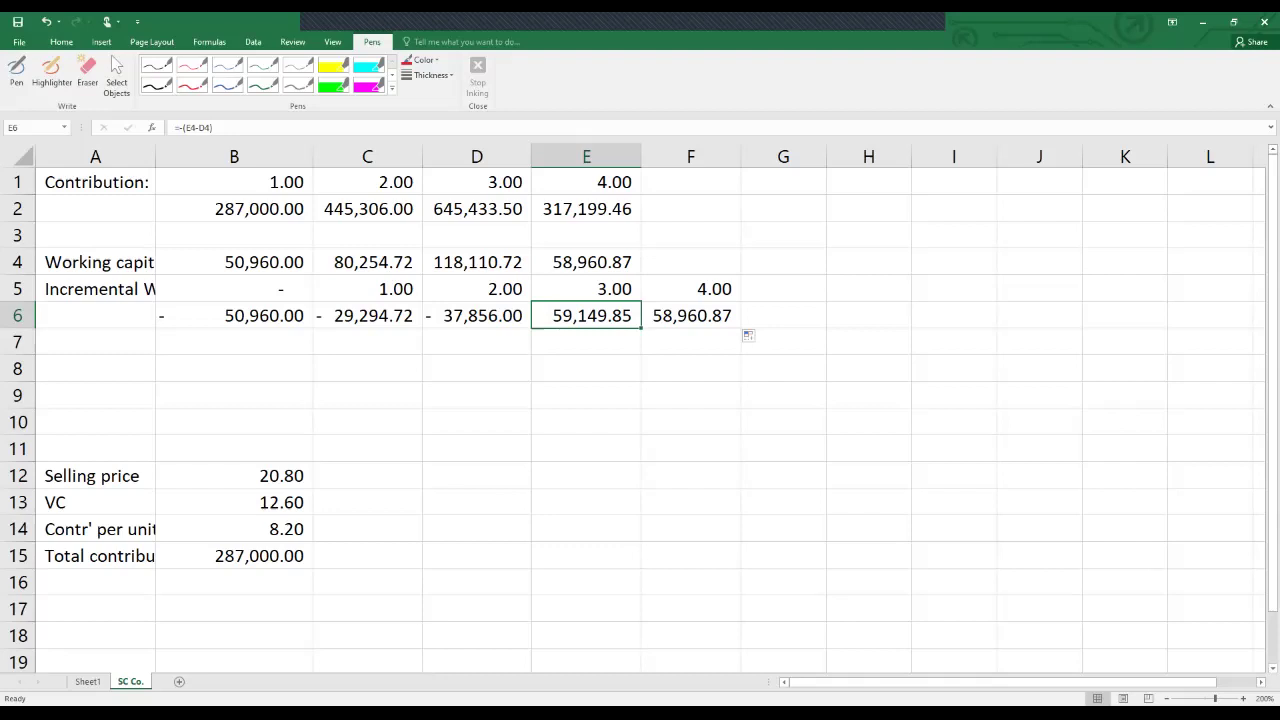
click(476, 262)
click(586, 262)
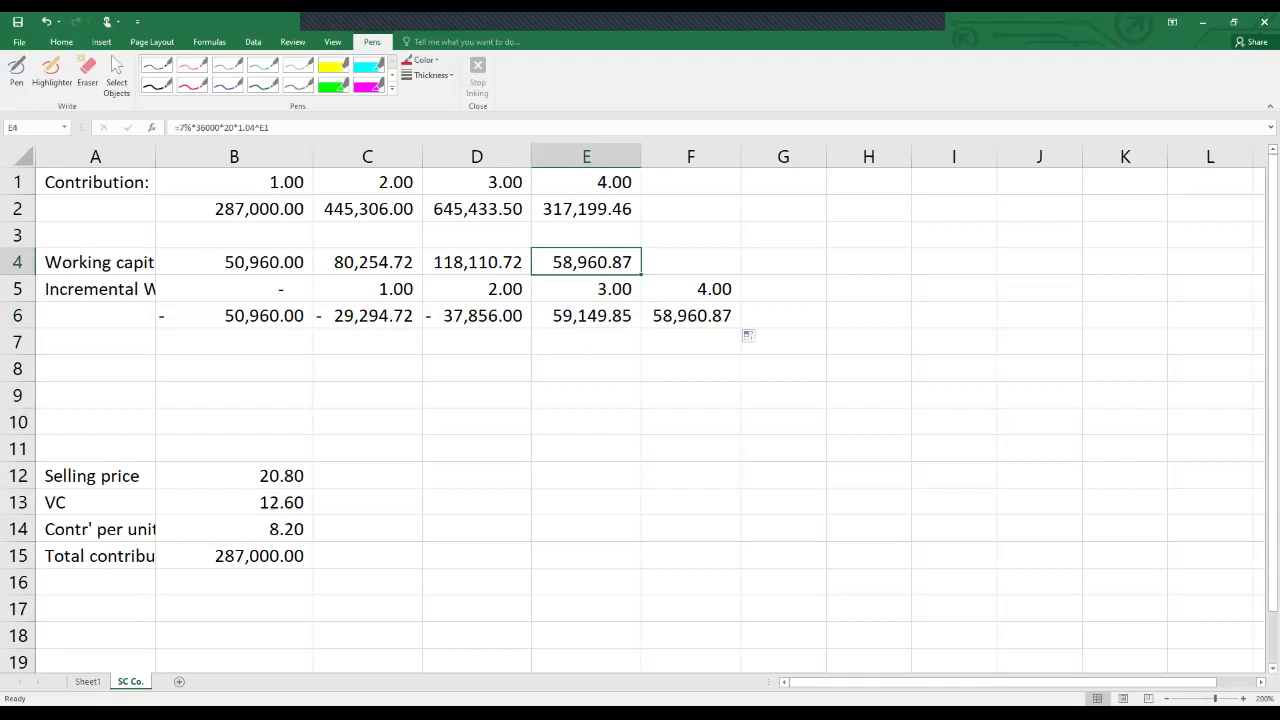
click(586, 342)
click(586, 315)
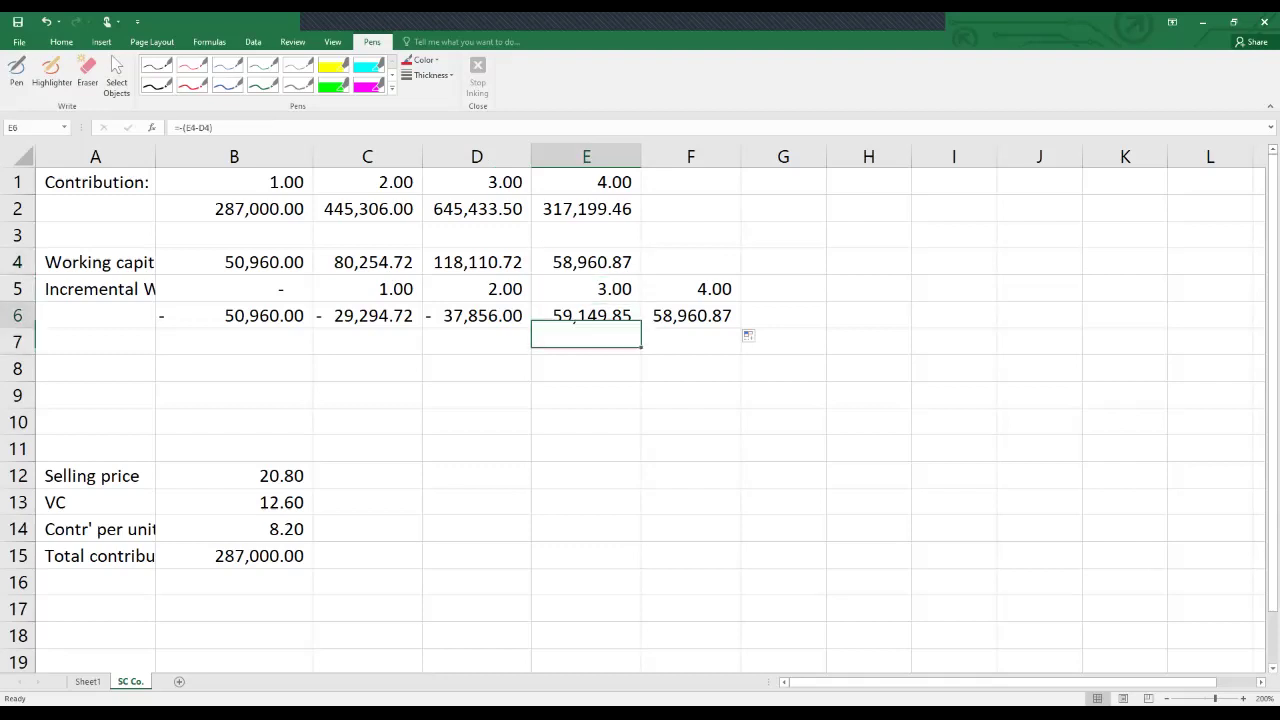
click(586, 262)
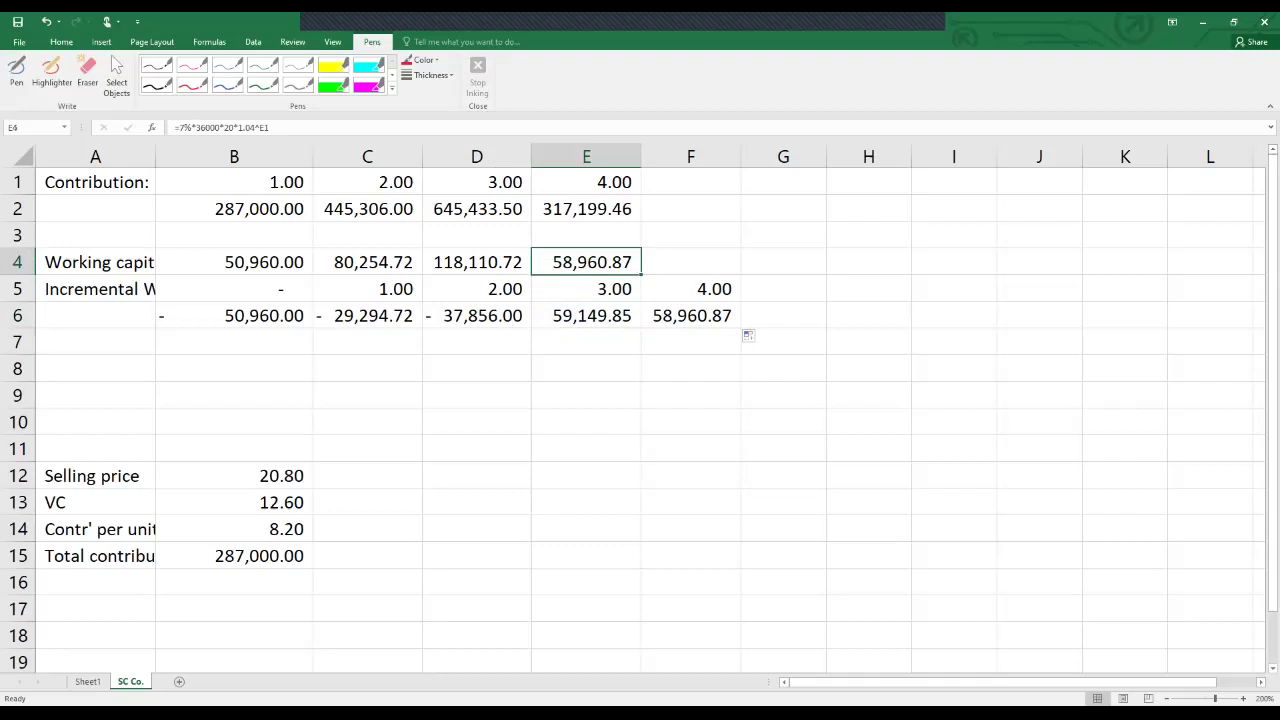
click(690, 288)
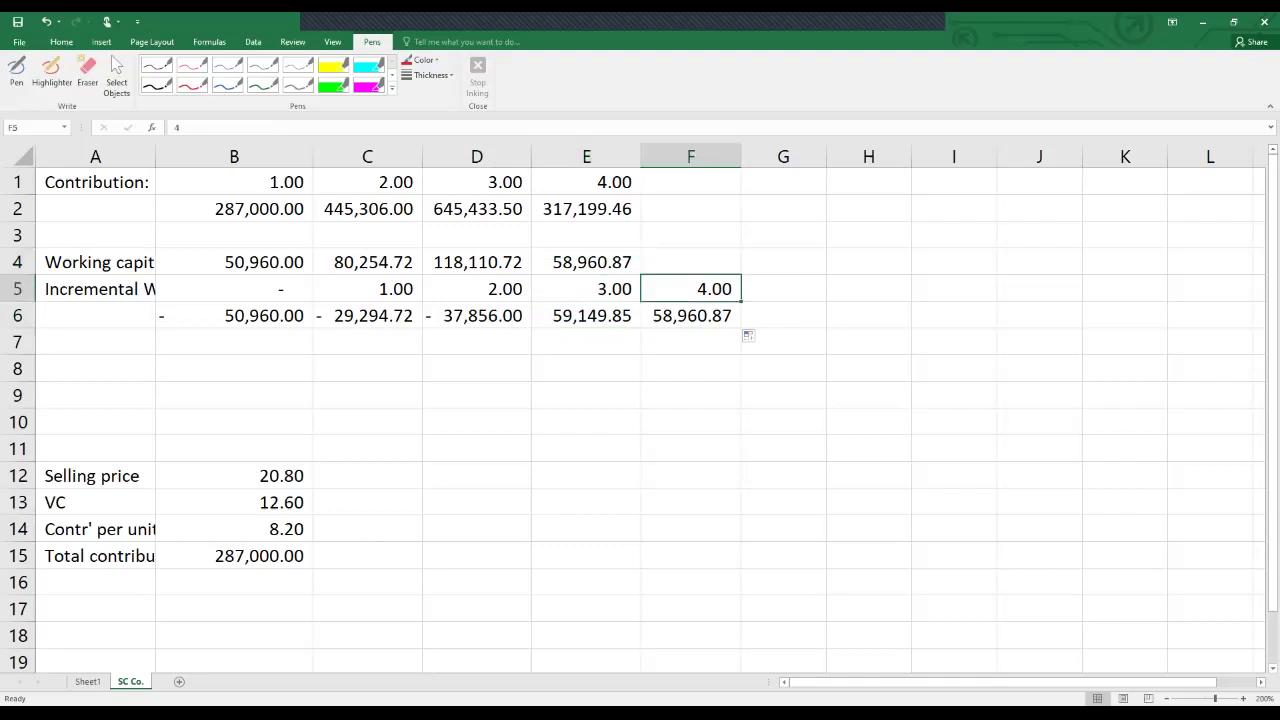
click(690, 315)
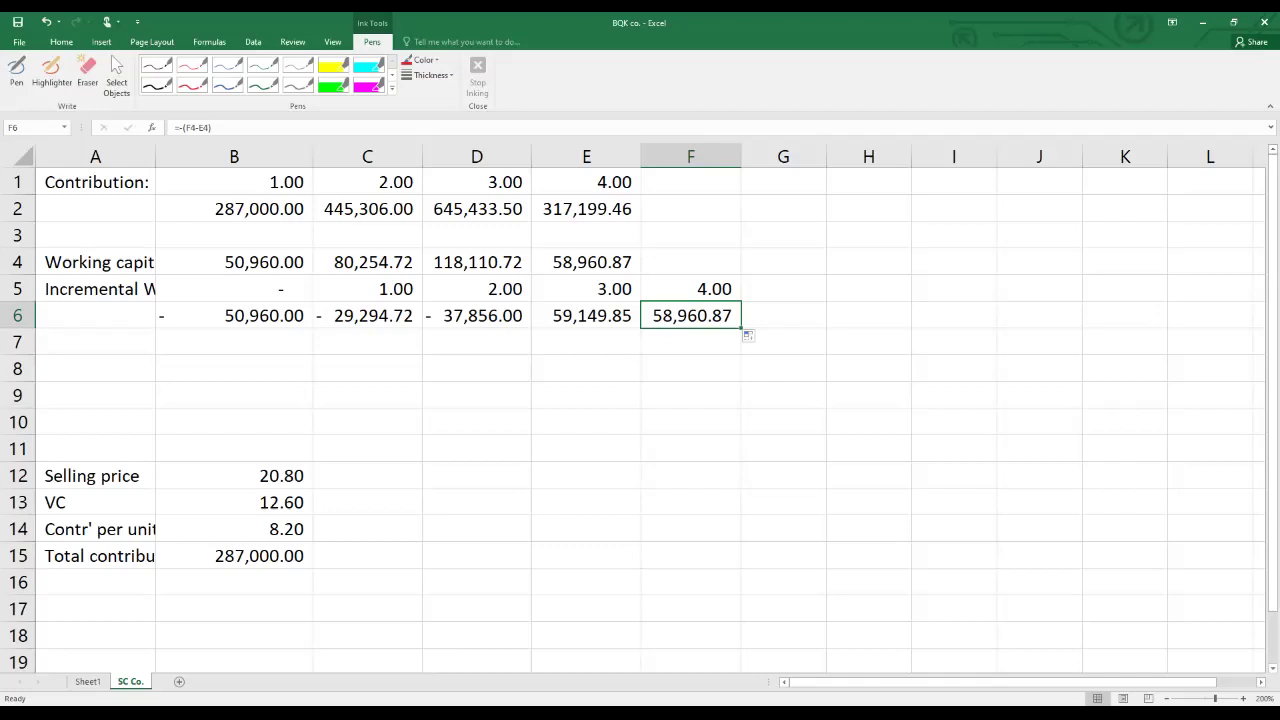
Clear the selling price and contribution workings in A12:B15 and enter the heading "Capital allowances:" in A8.
drag(95, 475, 290, 555)
key(Delete)
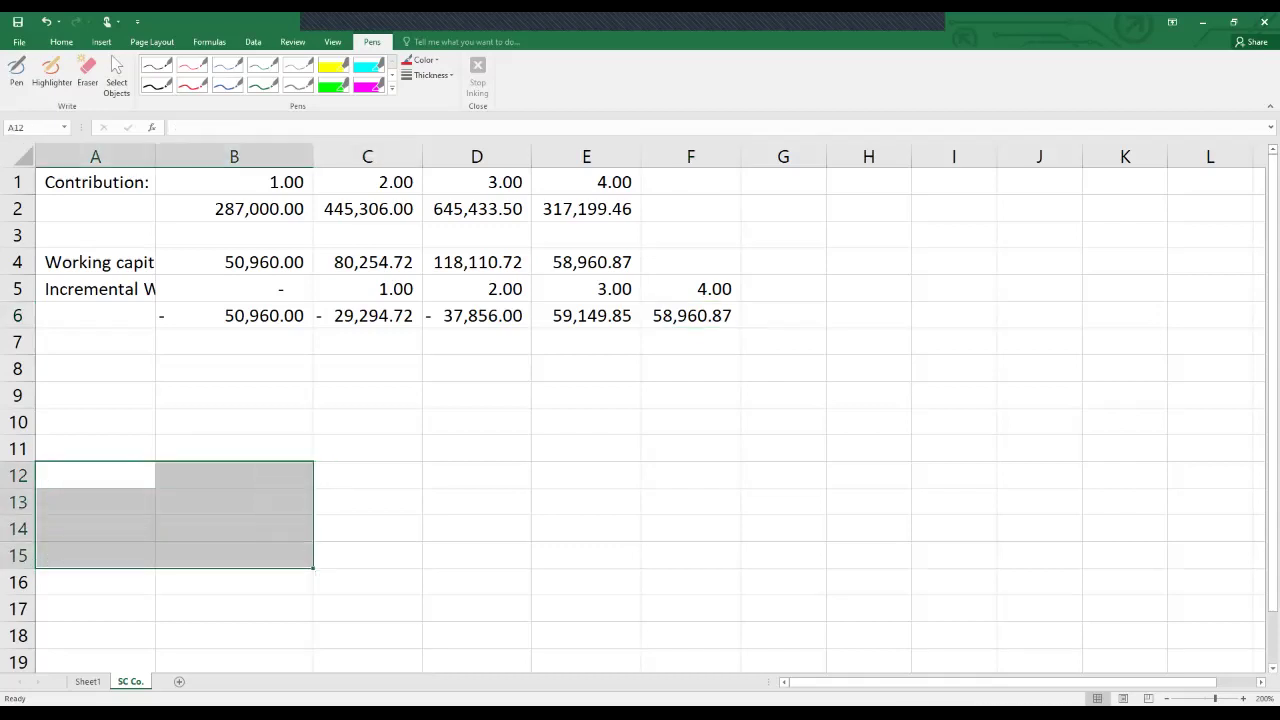
click(95, 368)
text(Capita)
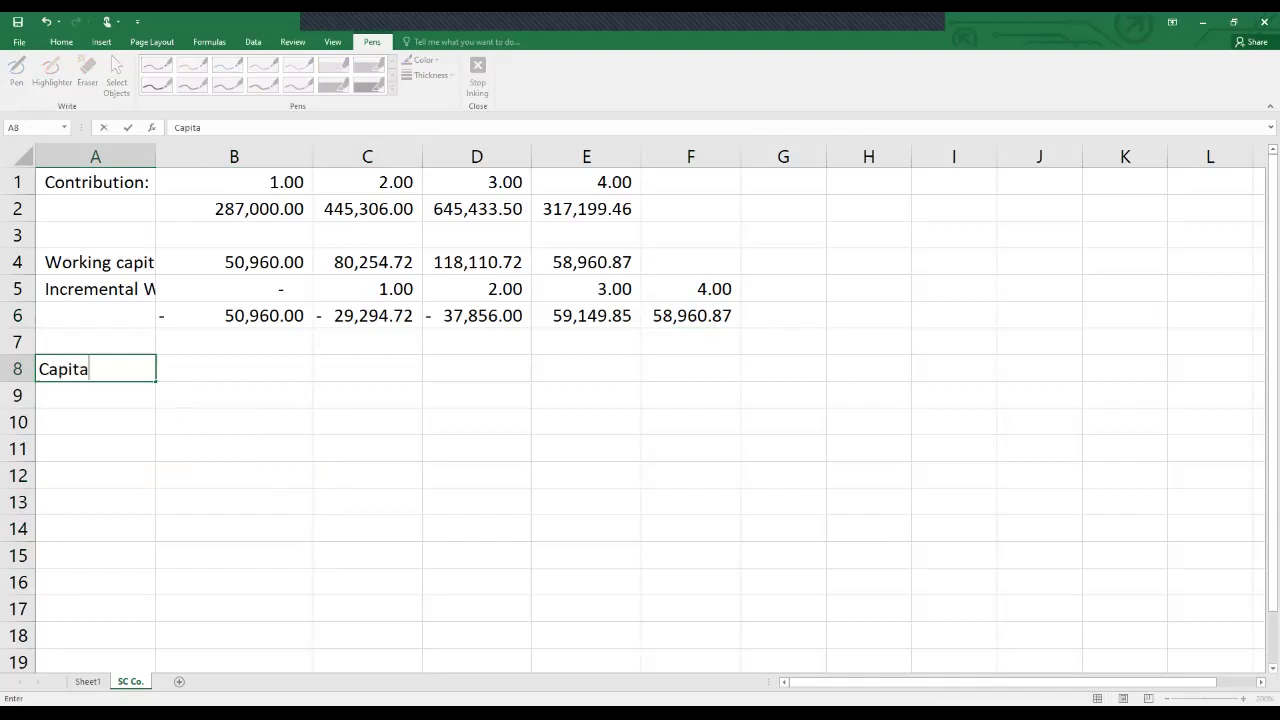
text(l allowances:)
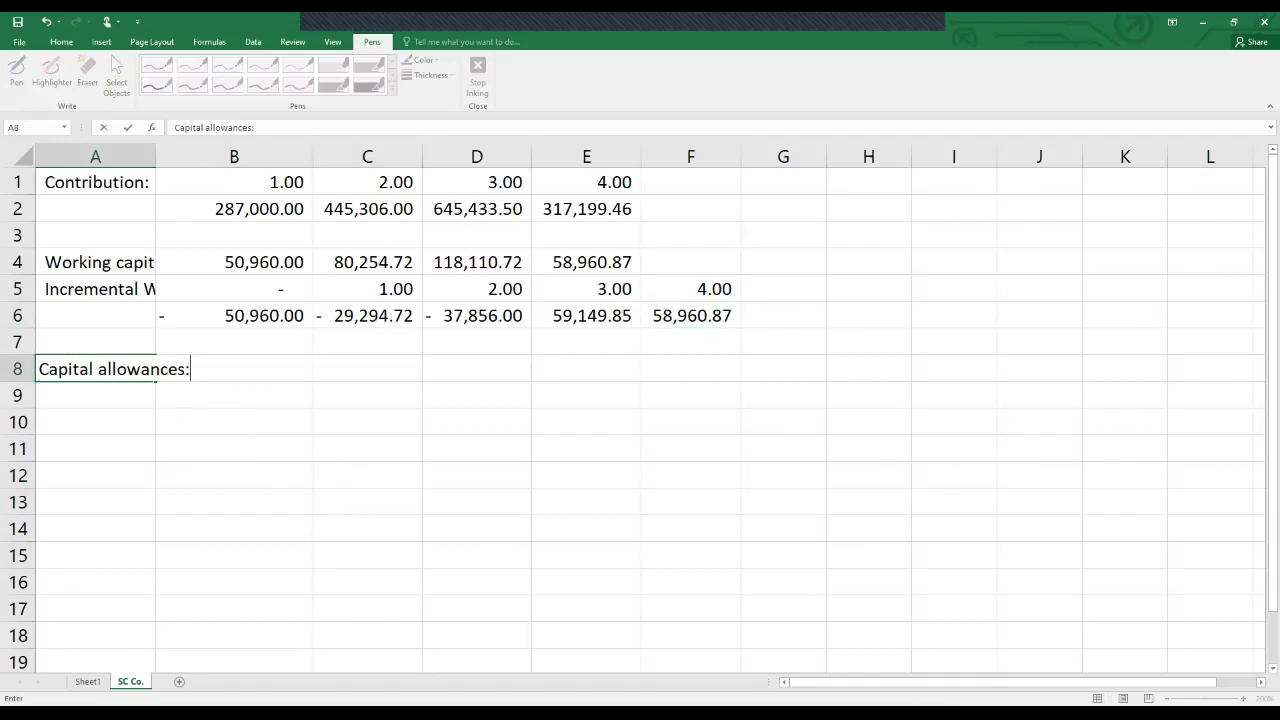
Calculate the annual capital allowance in B9 with the formula =1000000/4.
click(234, 395)
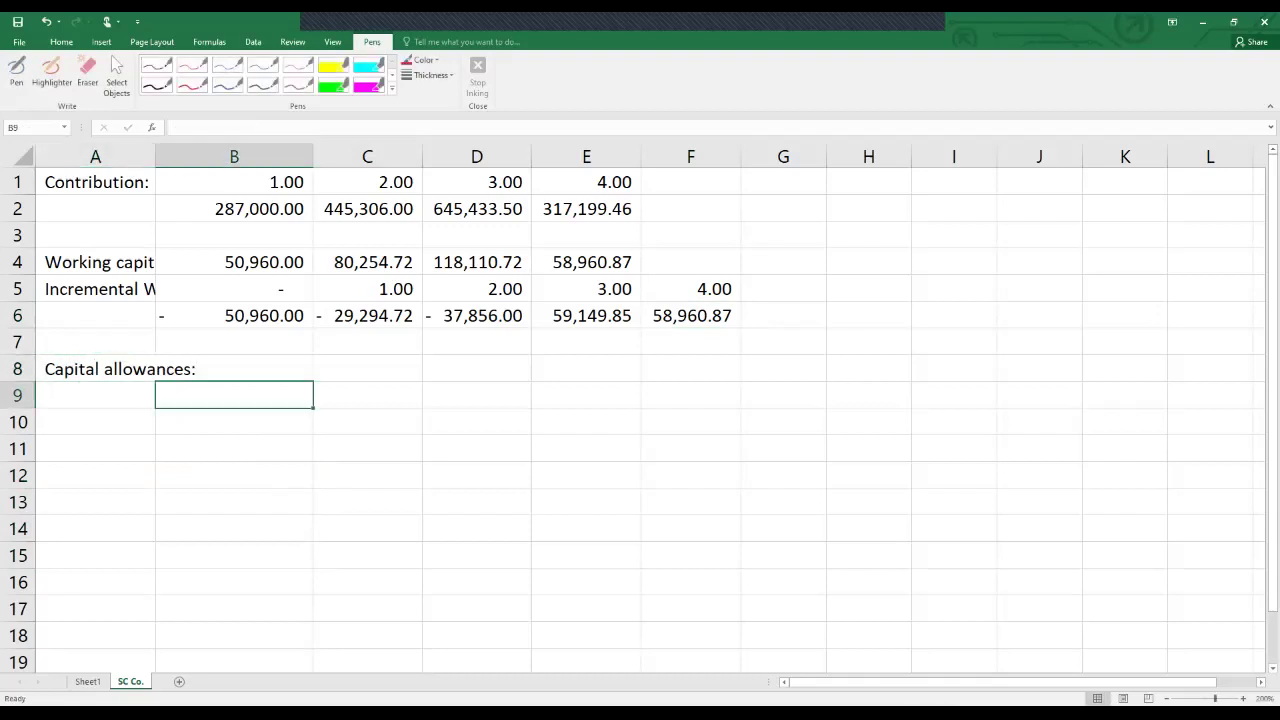
text(=)
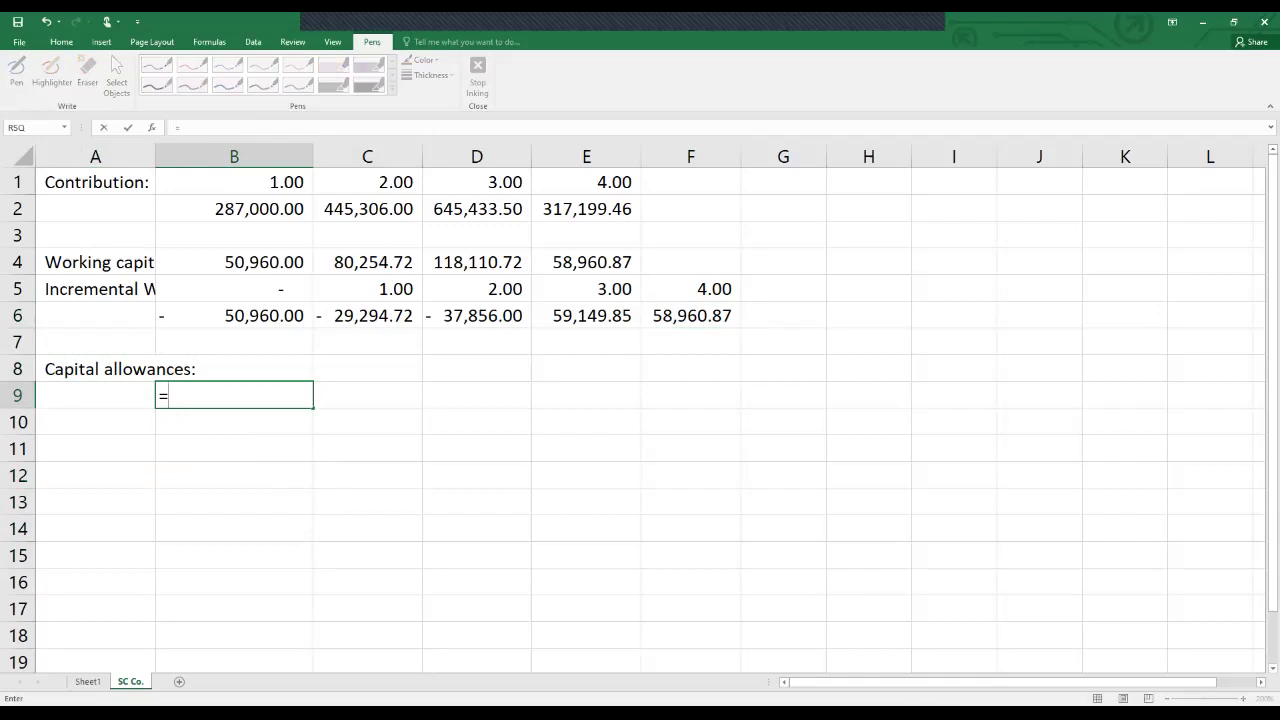
text(1000000)
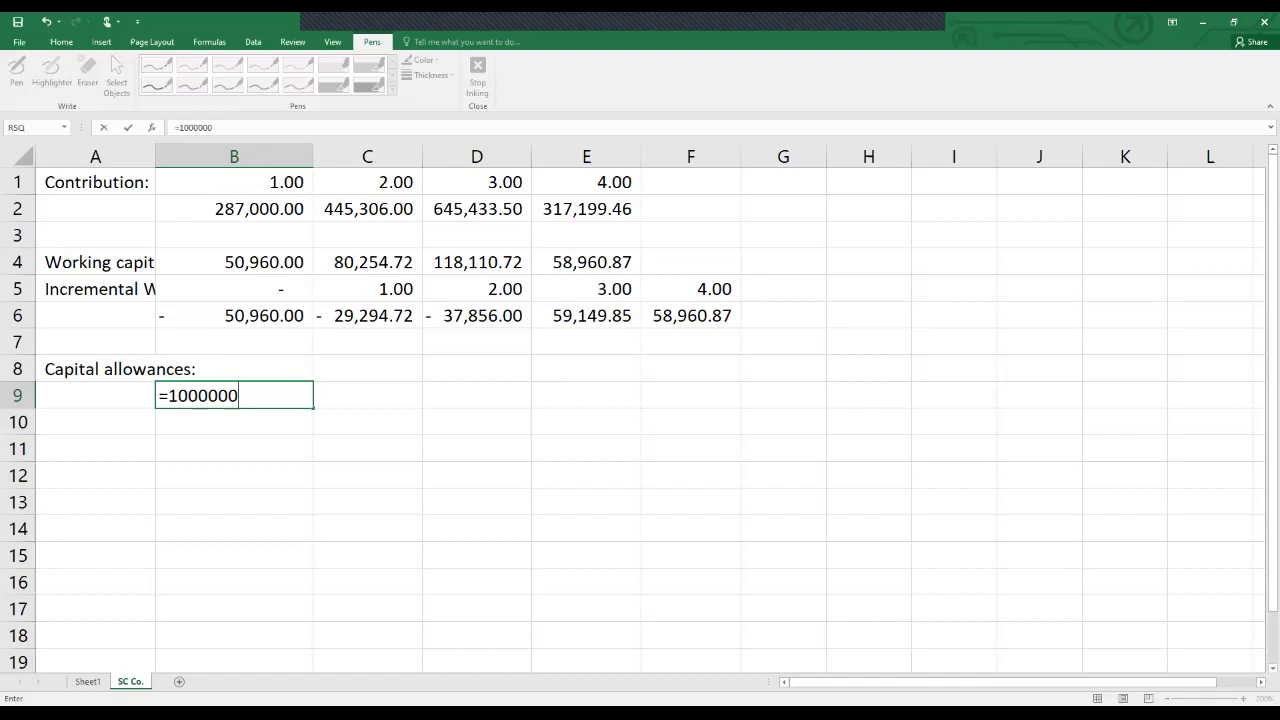
key(Return)
double_click(209, 395)
click(239, 395)
text(/)
text(4)
key(Return)
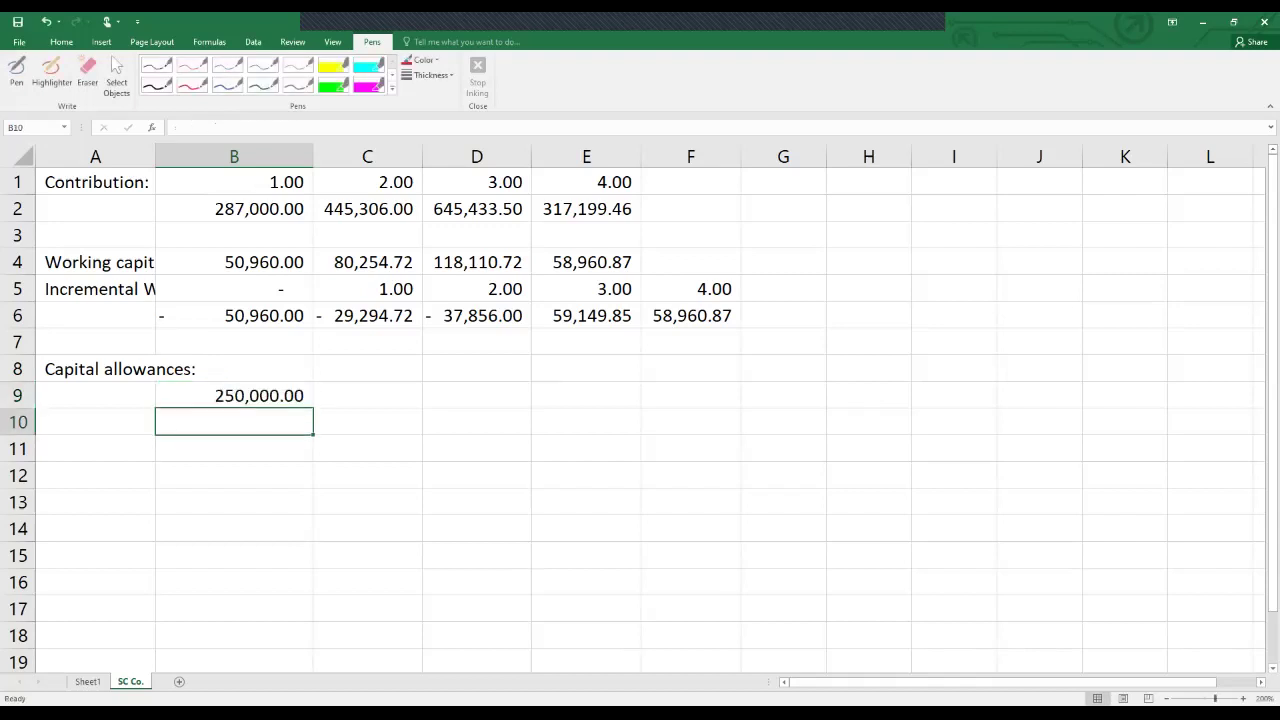
Label B10 "Tax savings" and calculate the tax saved on the allowance in C10 with =B9*30%.
text(Tax sa)
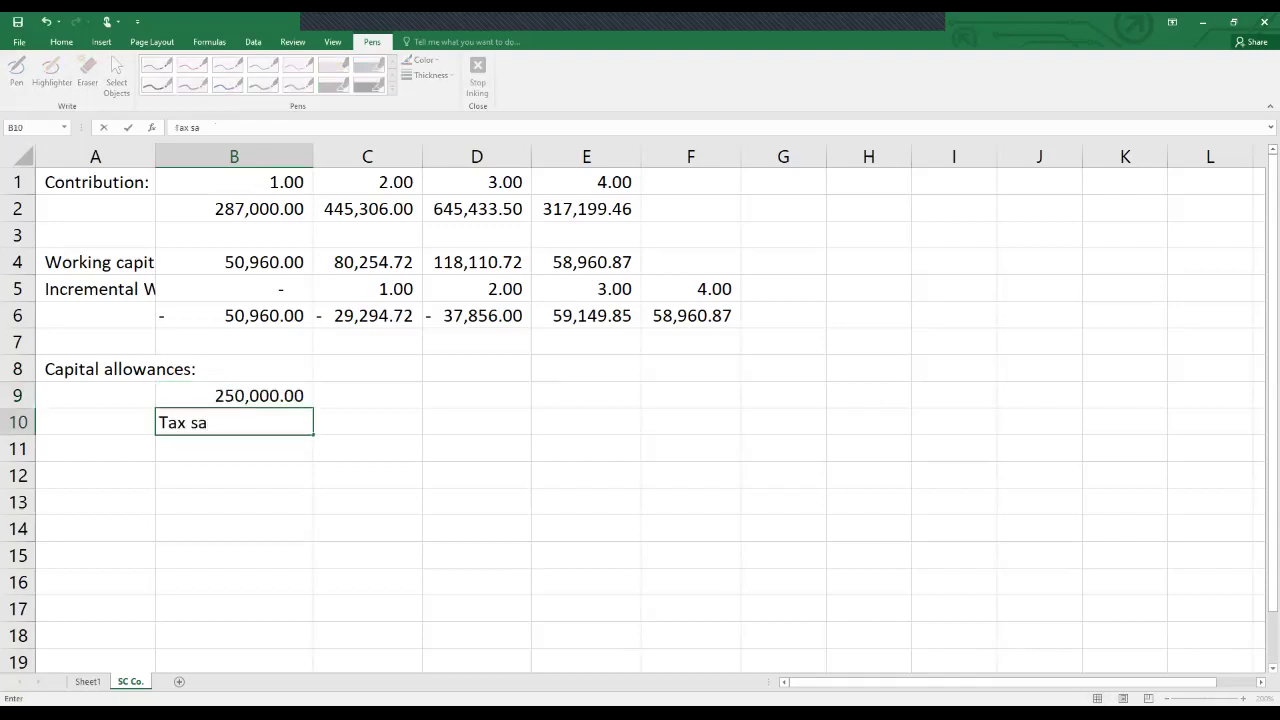
text(vings)
key(Tab)
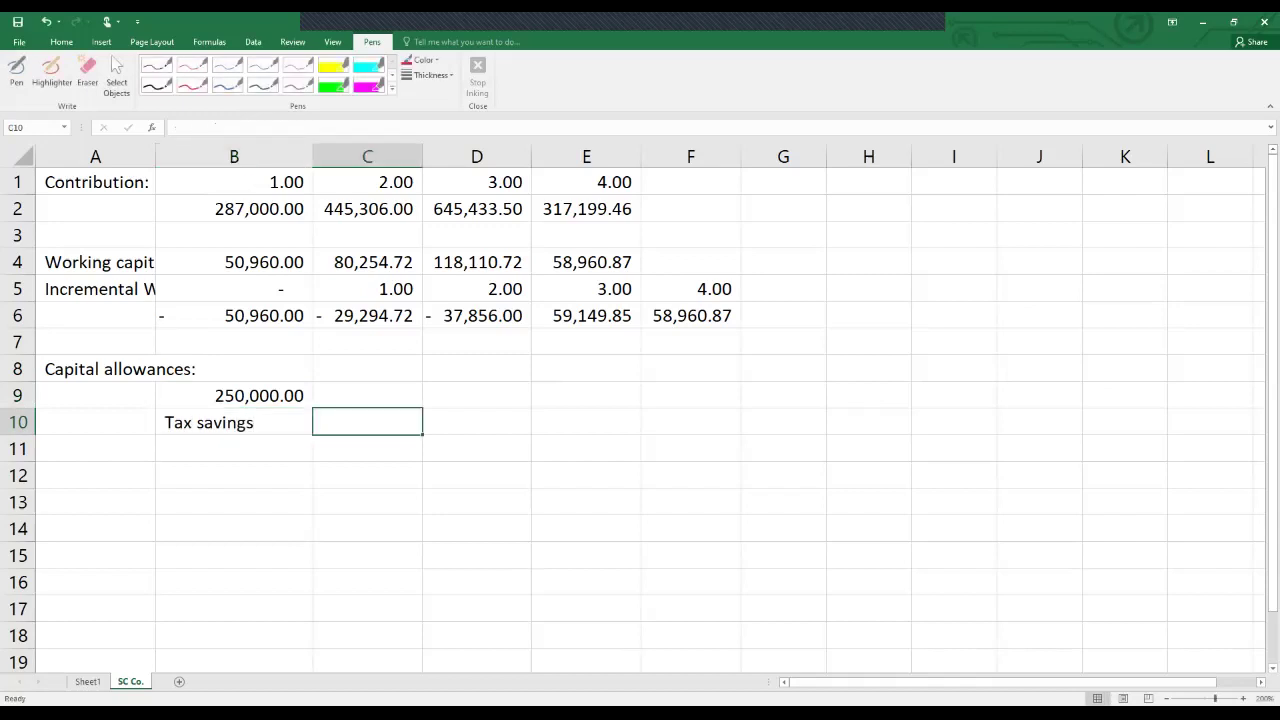
text(=)
click(234, 395)
text(*30)
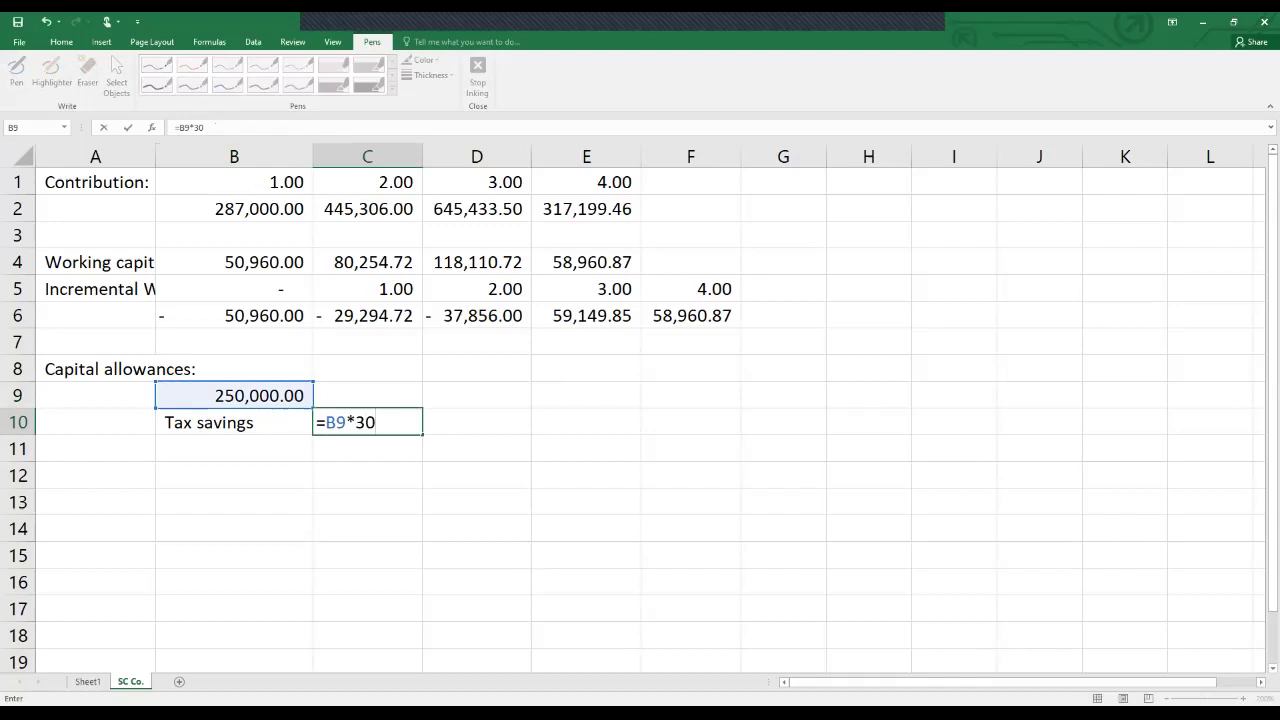
text(%)
key(Return)
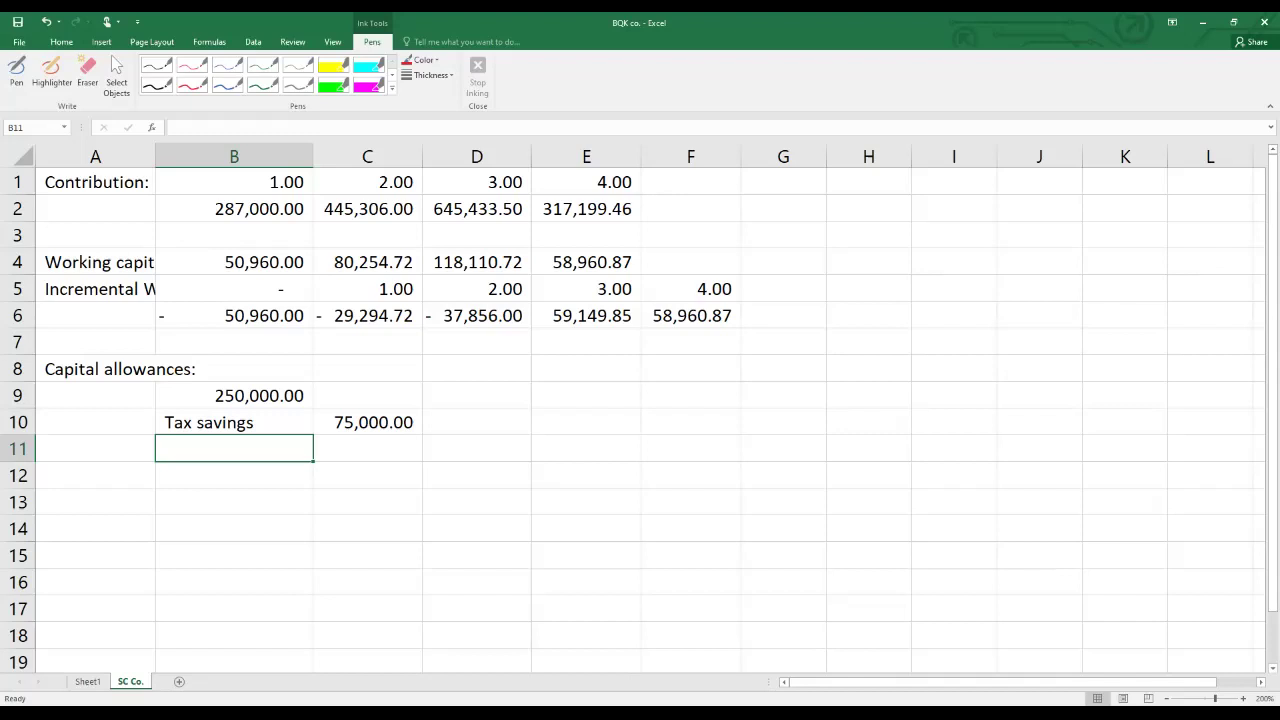
Enter the heading "Solution" in A12 and the years 0 to 4 across B12:F12.
click(95, 475)
text(SOlution)
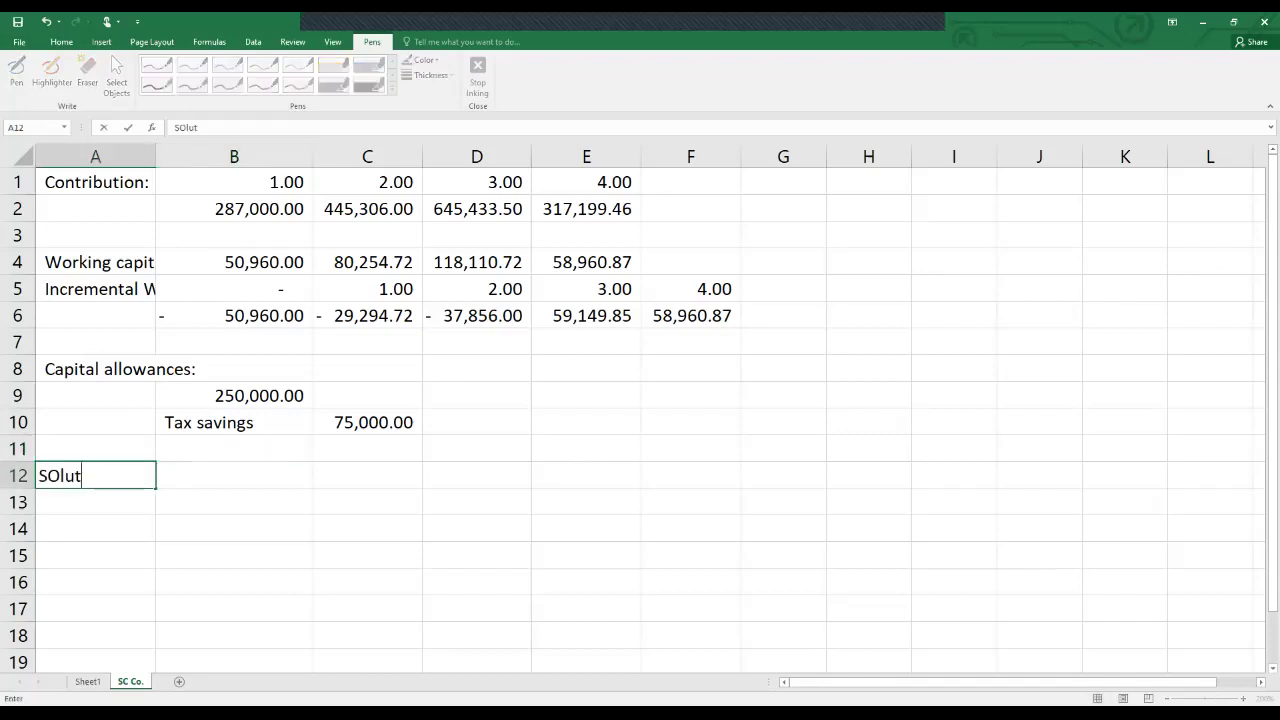
key(Tab)
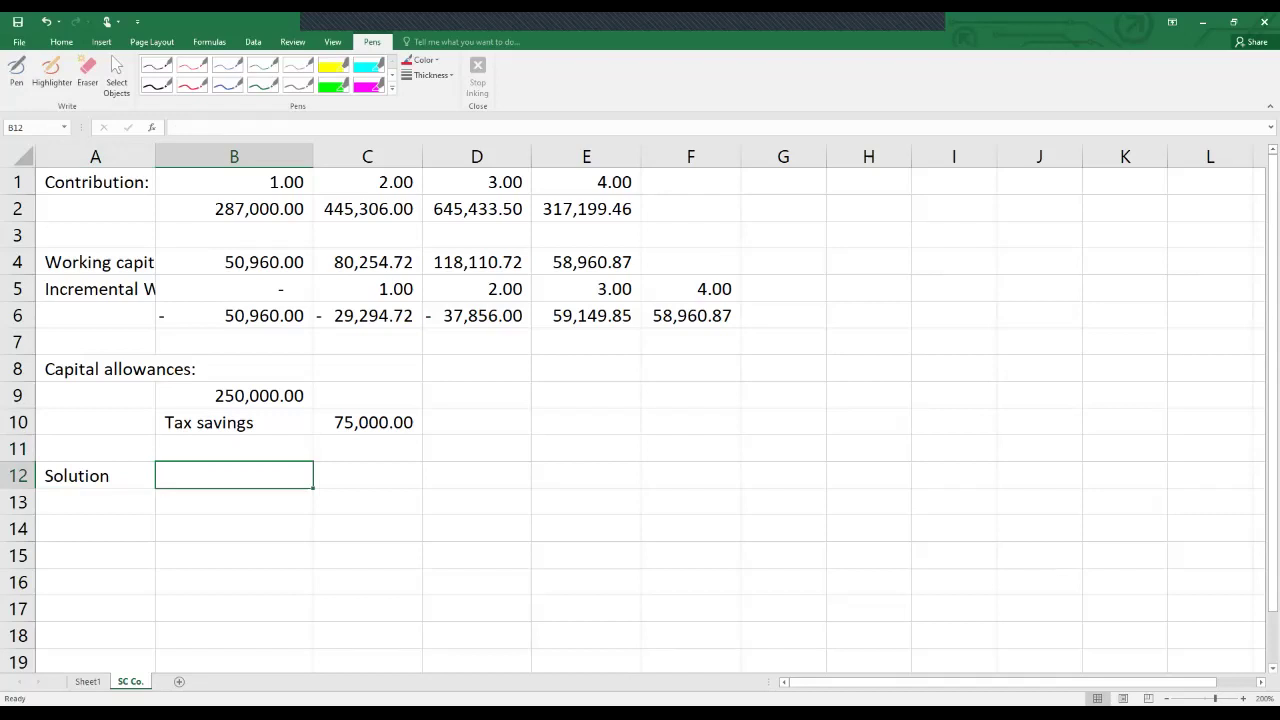
text(0)
key(Tab)
text(1)
key(Tab)
text(2)
key(Tab)
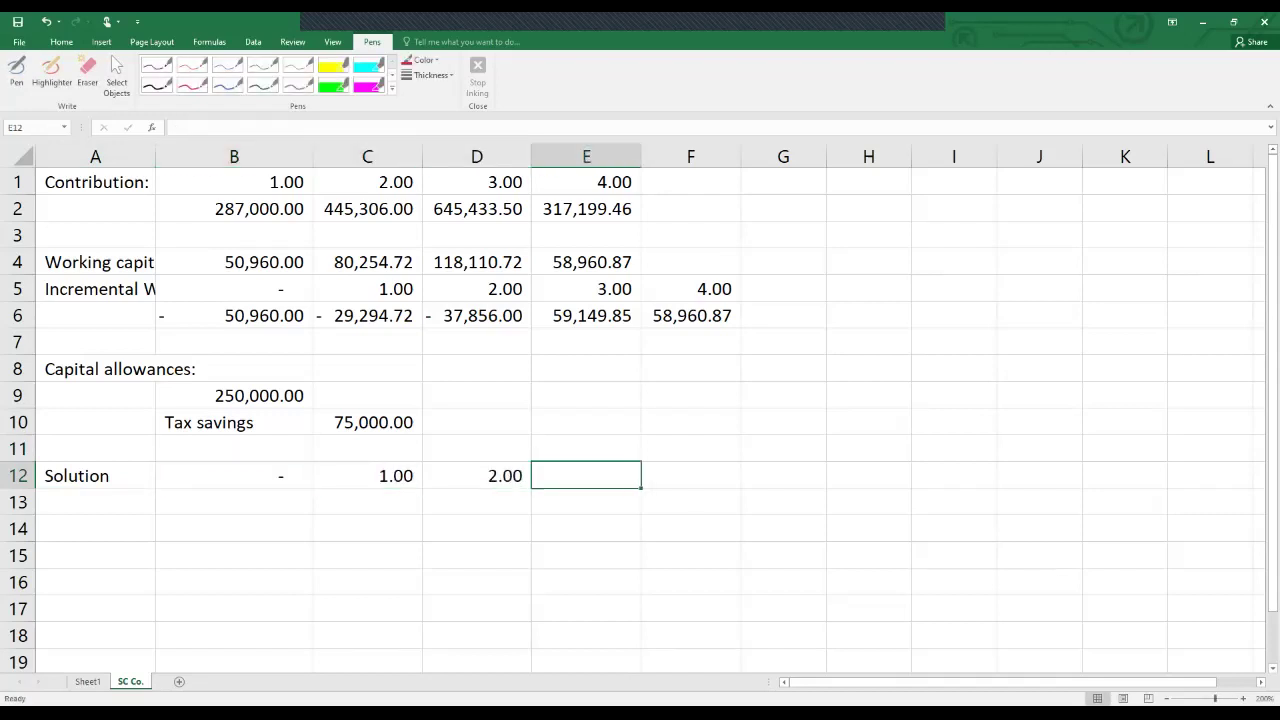
text(3)
key(Tab)
text(4)
key(Tab)
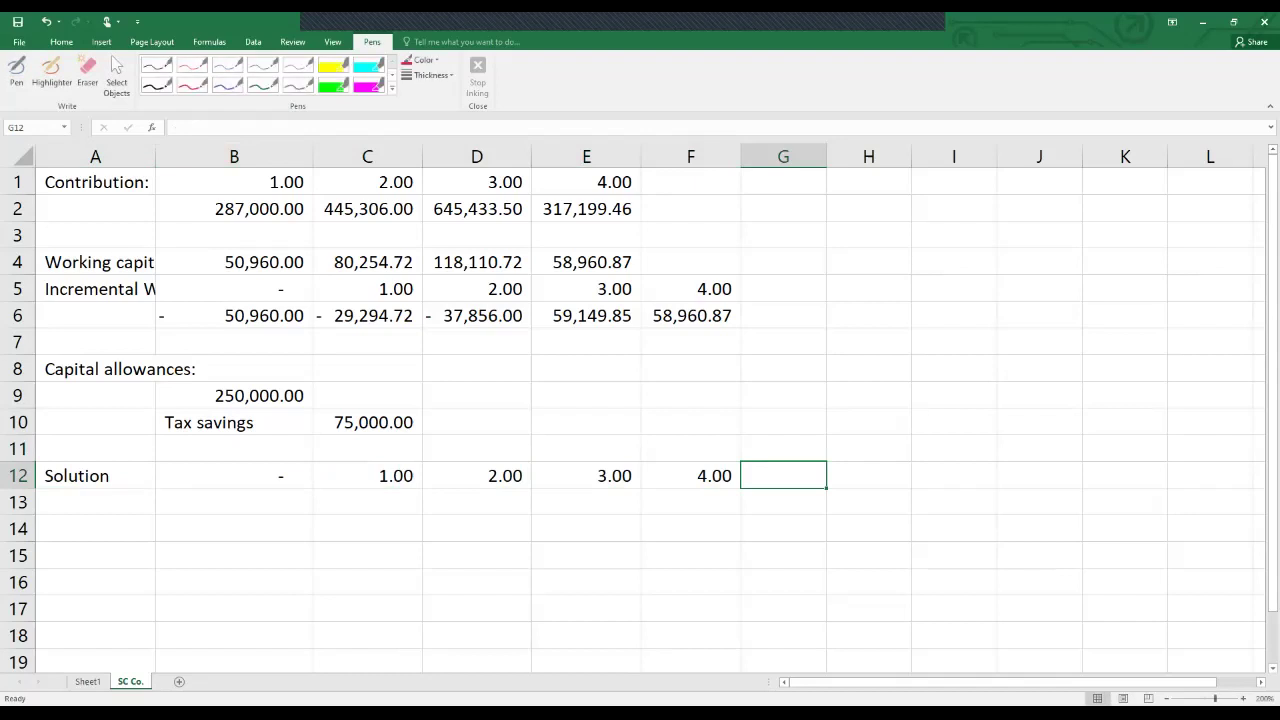
key(Return)
Add a "Contribution" row in row 13, linking C13 to B2 and filling the formula across to F13.
text(Co)
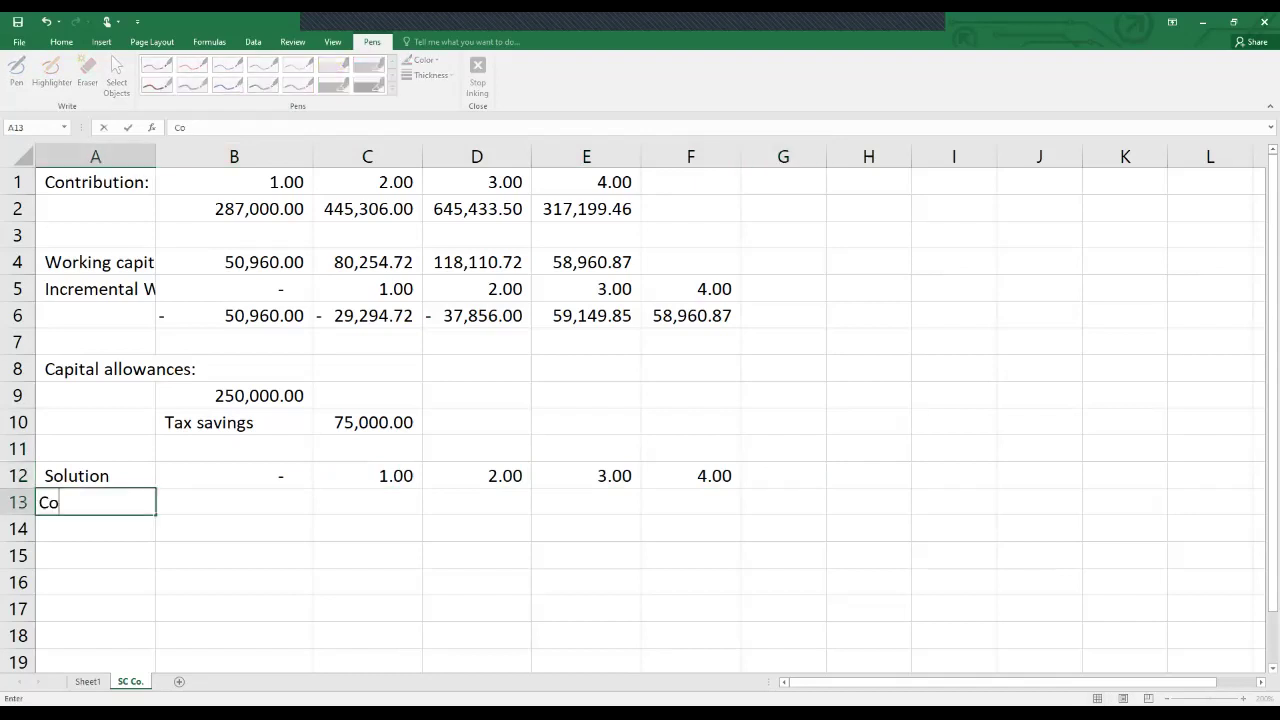
text(ntribution)
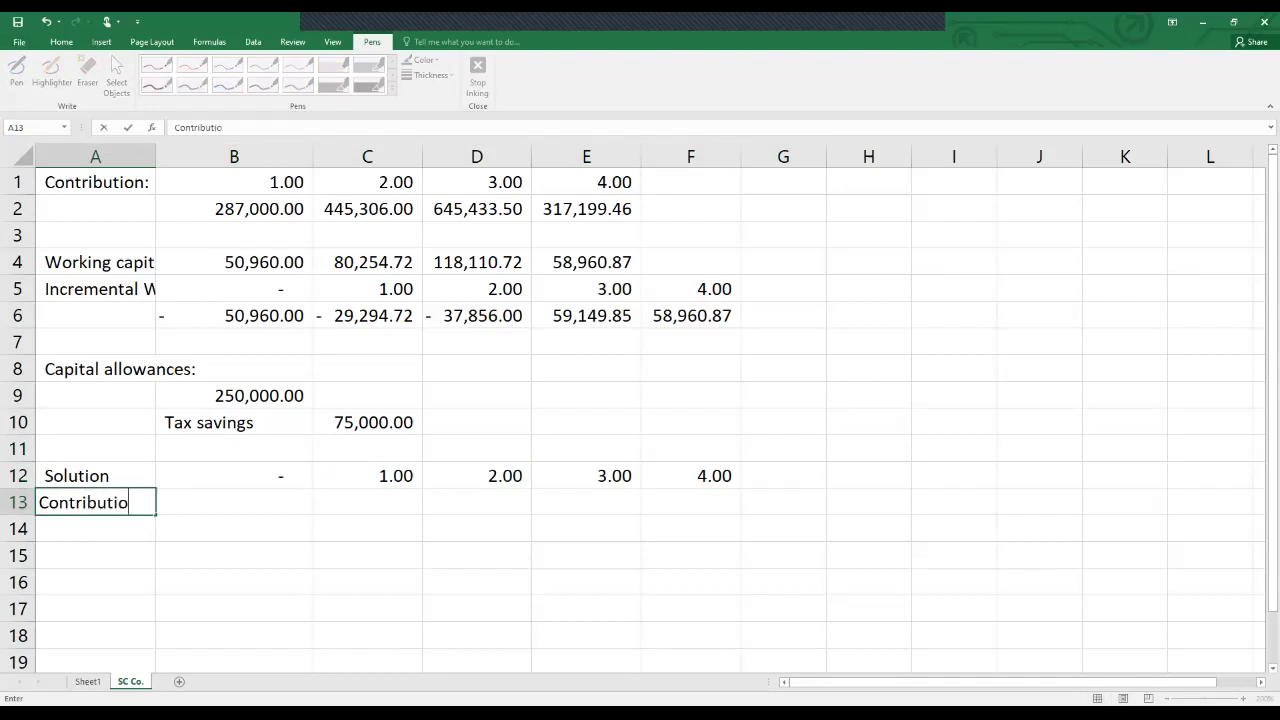
key(Tab)
key(Tab)
text(=)
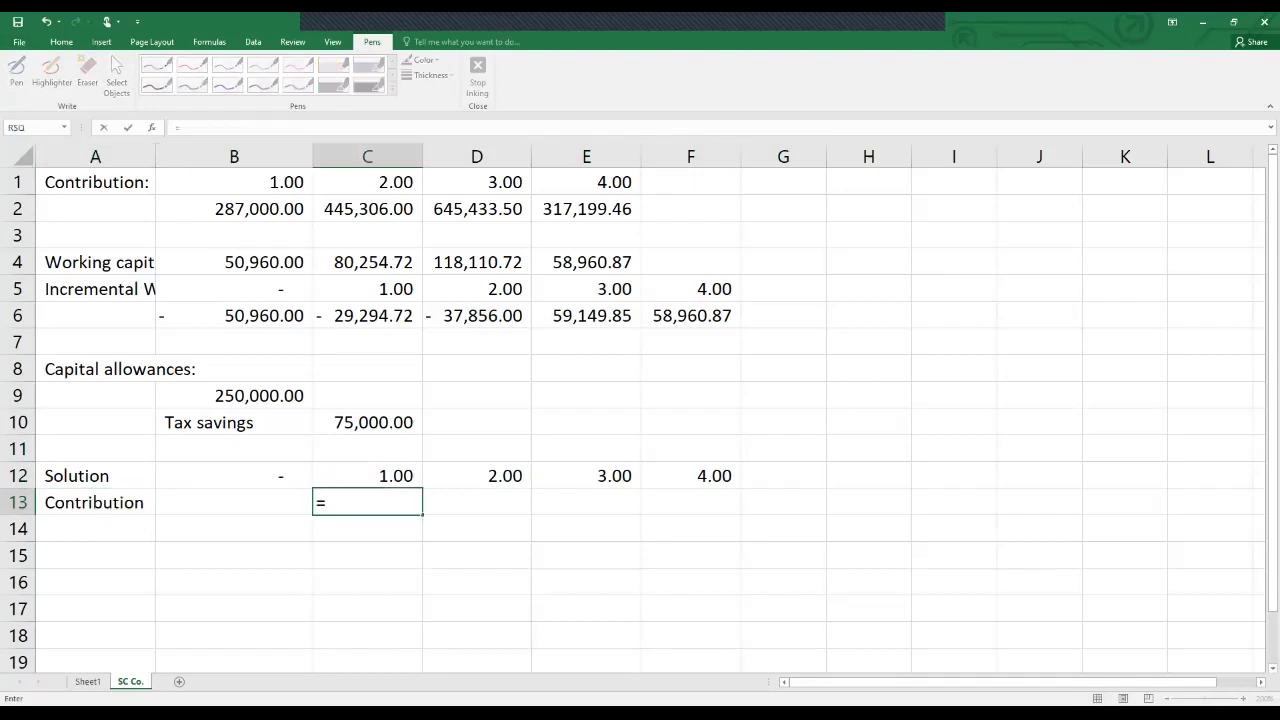
click(234, 208)
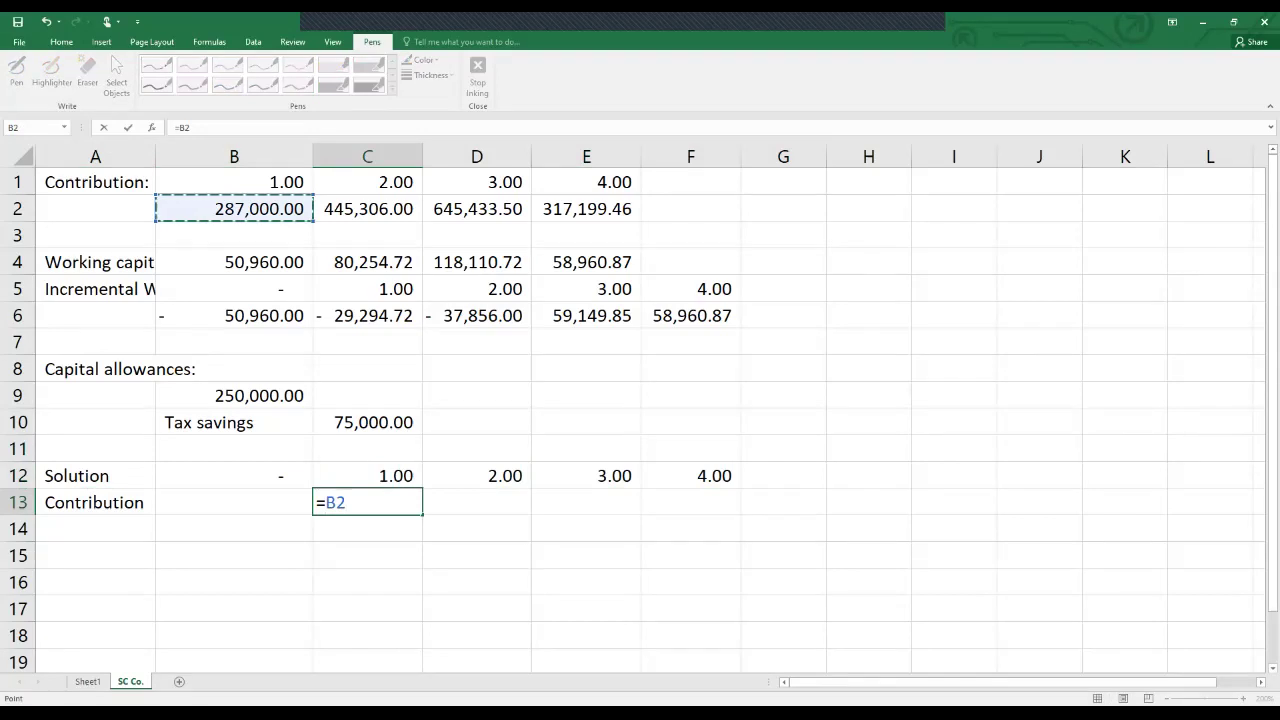
key(Return)
click(367, 502)
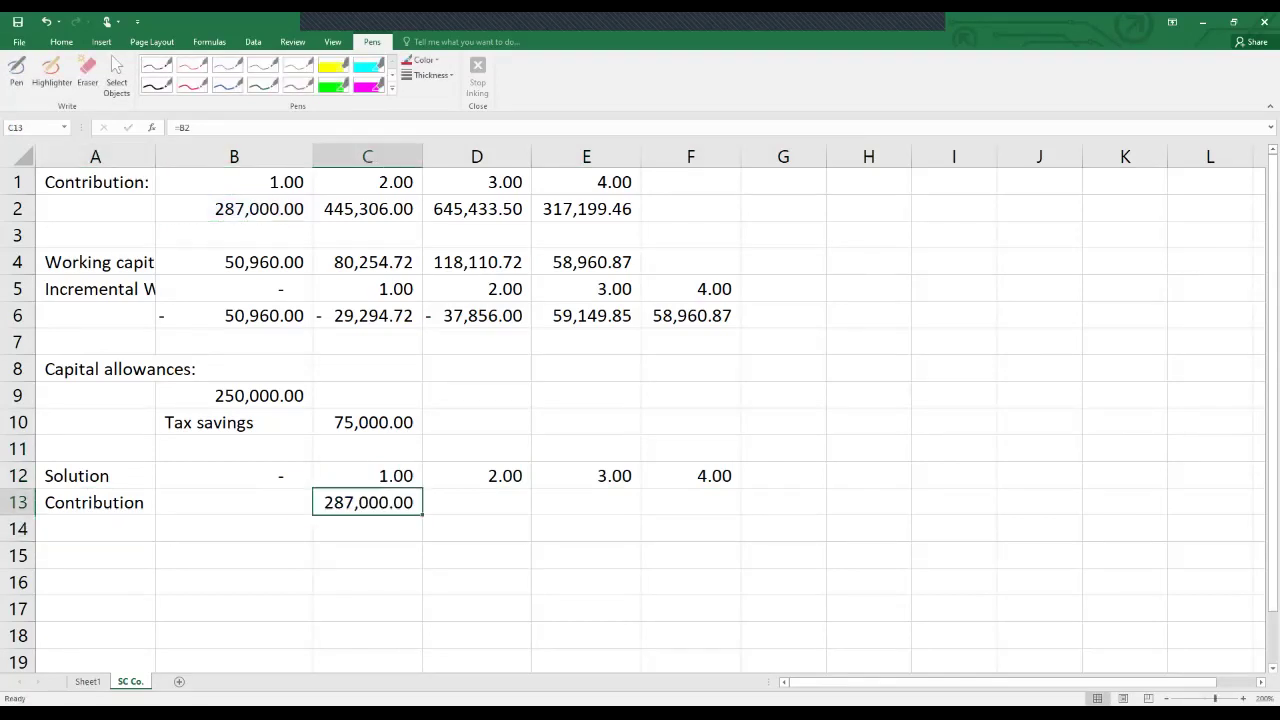
drag(423, 515, 740, 515)
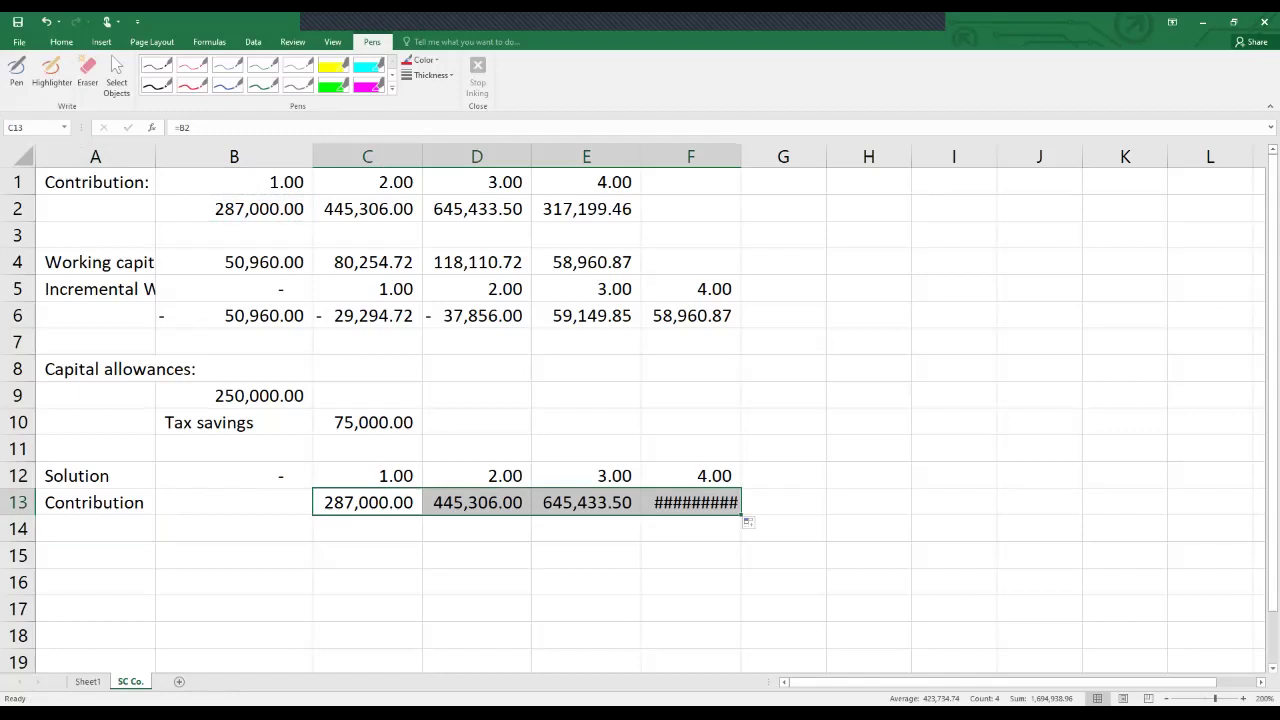
Add a "Tax" row in row 14 with =-30%*C13 in C14, filled across to F14.
click(95, 528)
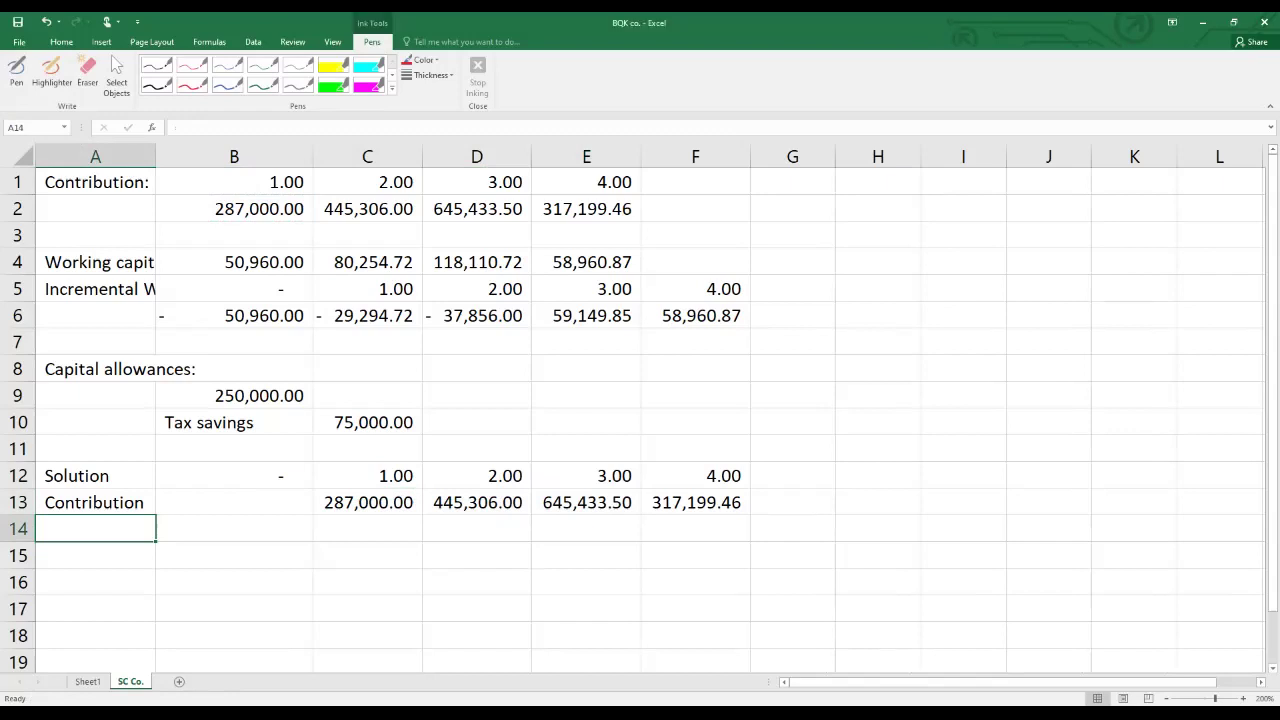
text(Tax)
key(Tab)
key(Tab)
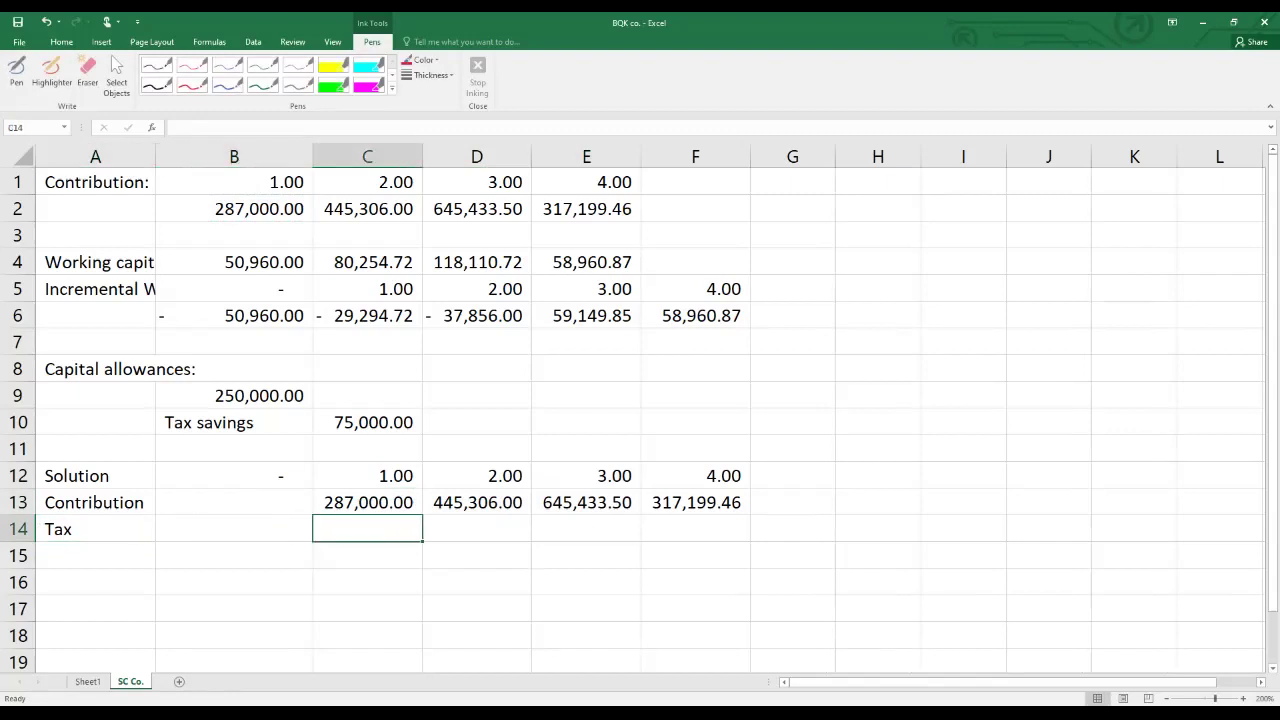
text(=30)
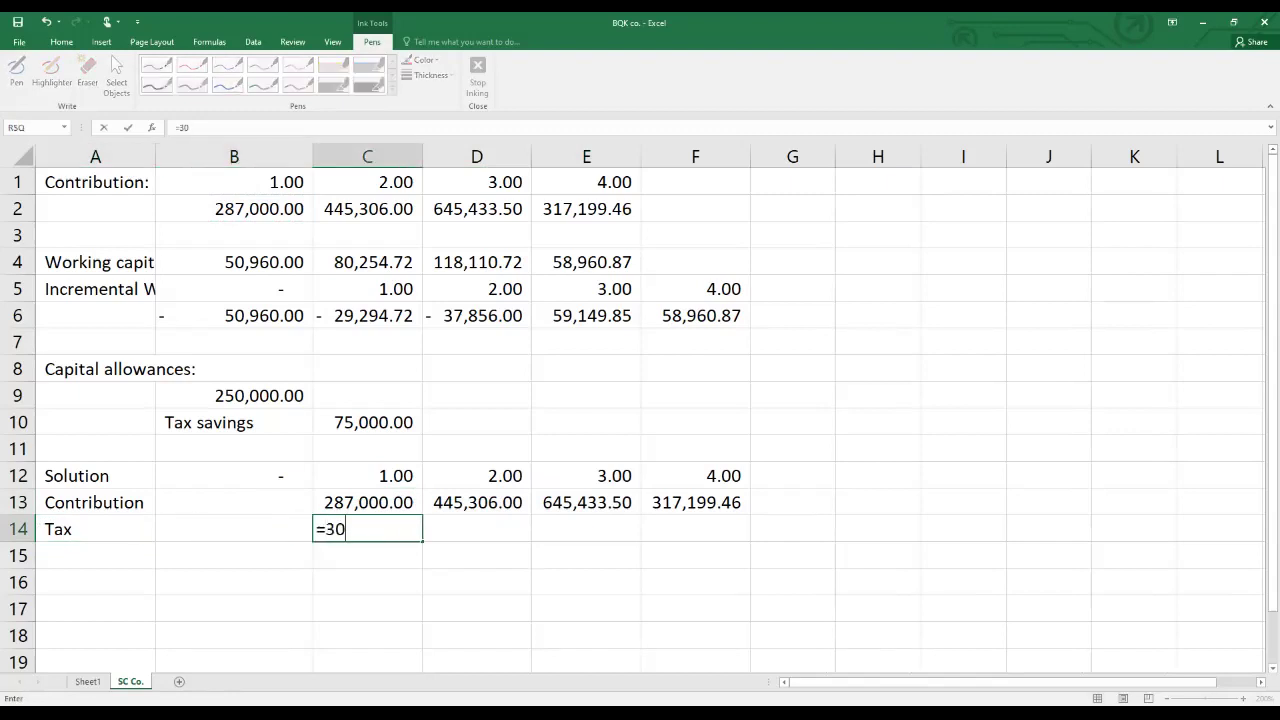
text(%*)
key(Up)
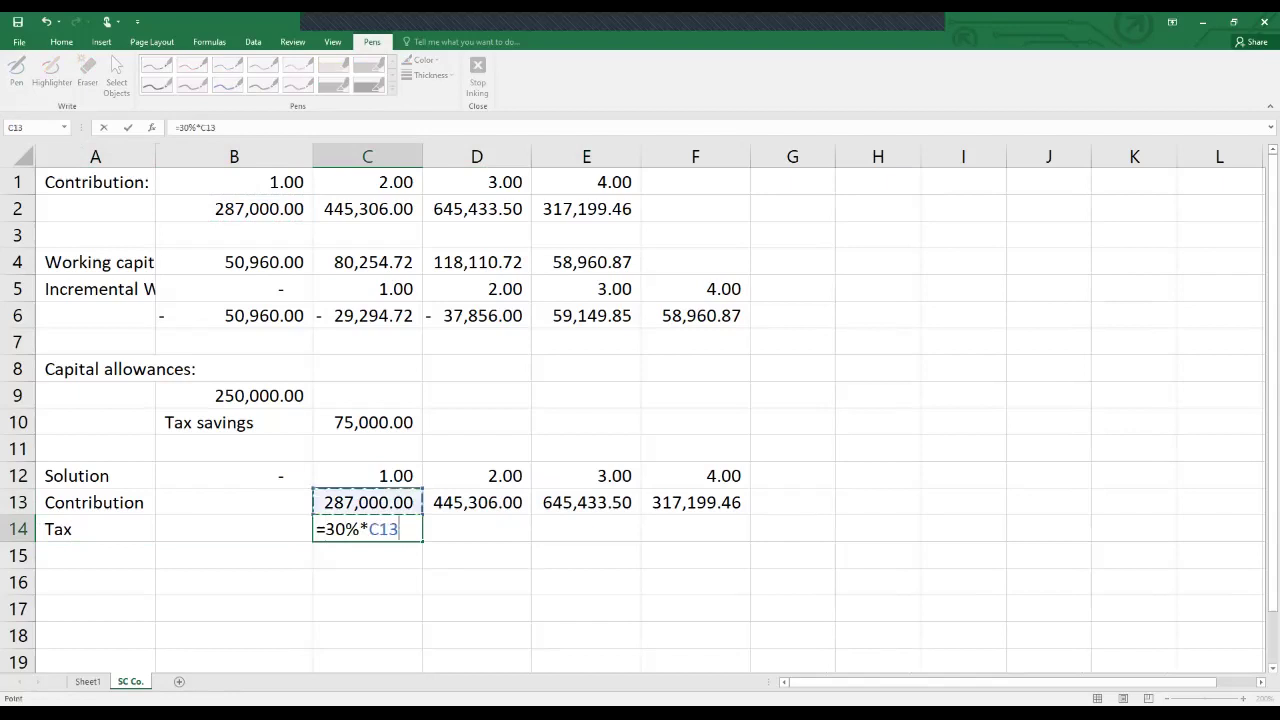
click(325, 529)
text(-)
key(Return)
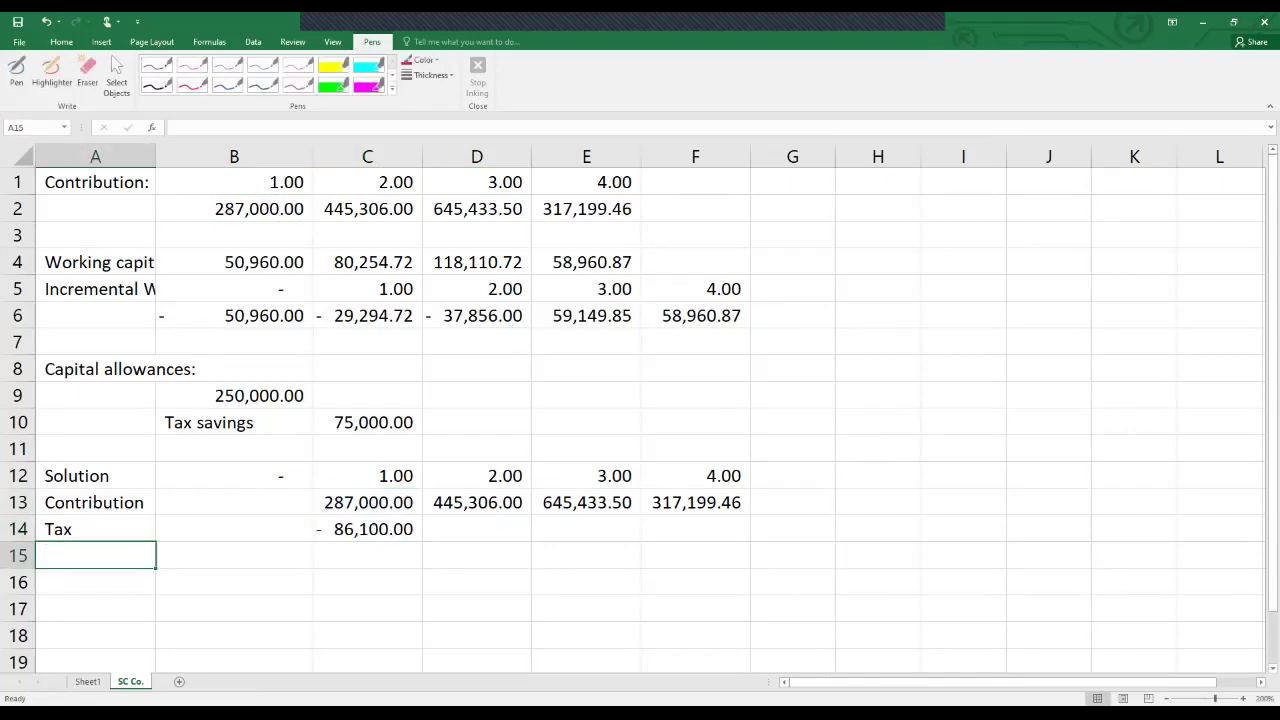
click(367, 529)
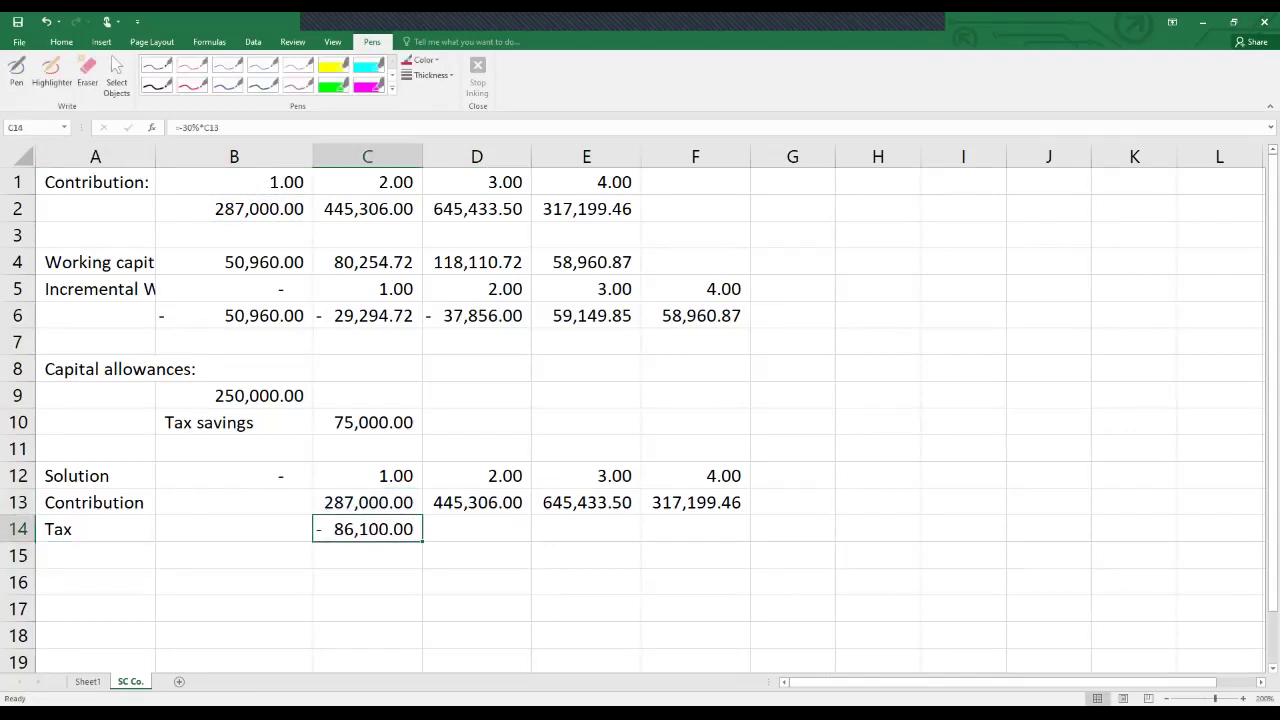
drag(423, 542, 715, 536)
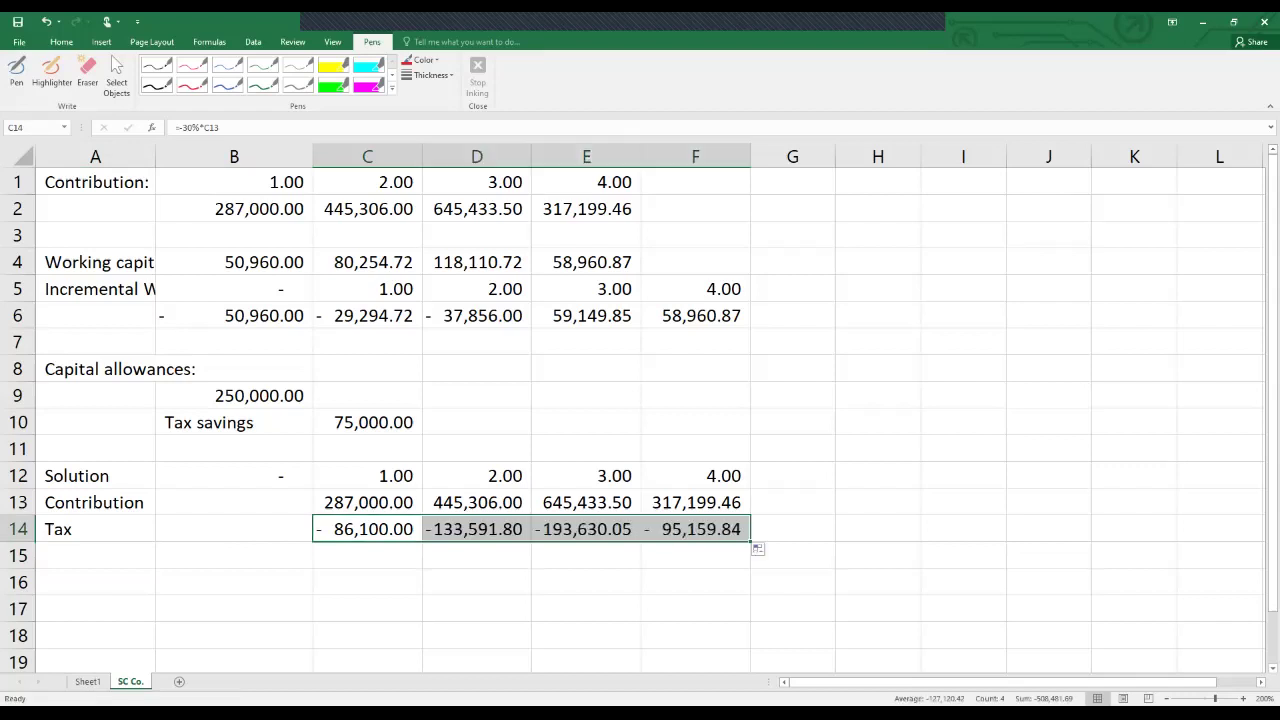
Add a "Tax savings" row in row 15 with the absolute reference =$C$10 in C15, filled across to F15.
click(95, 582)
click(95, 555)
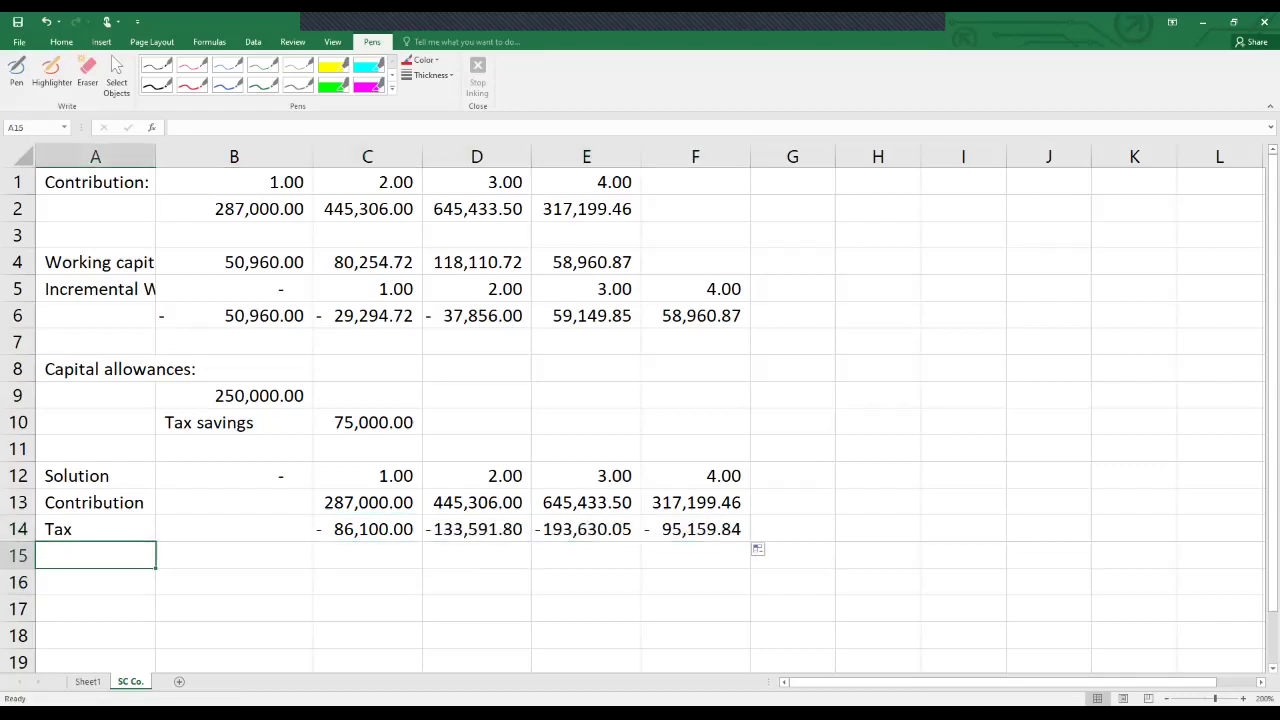
text(Tax savings)
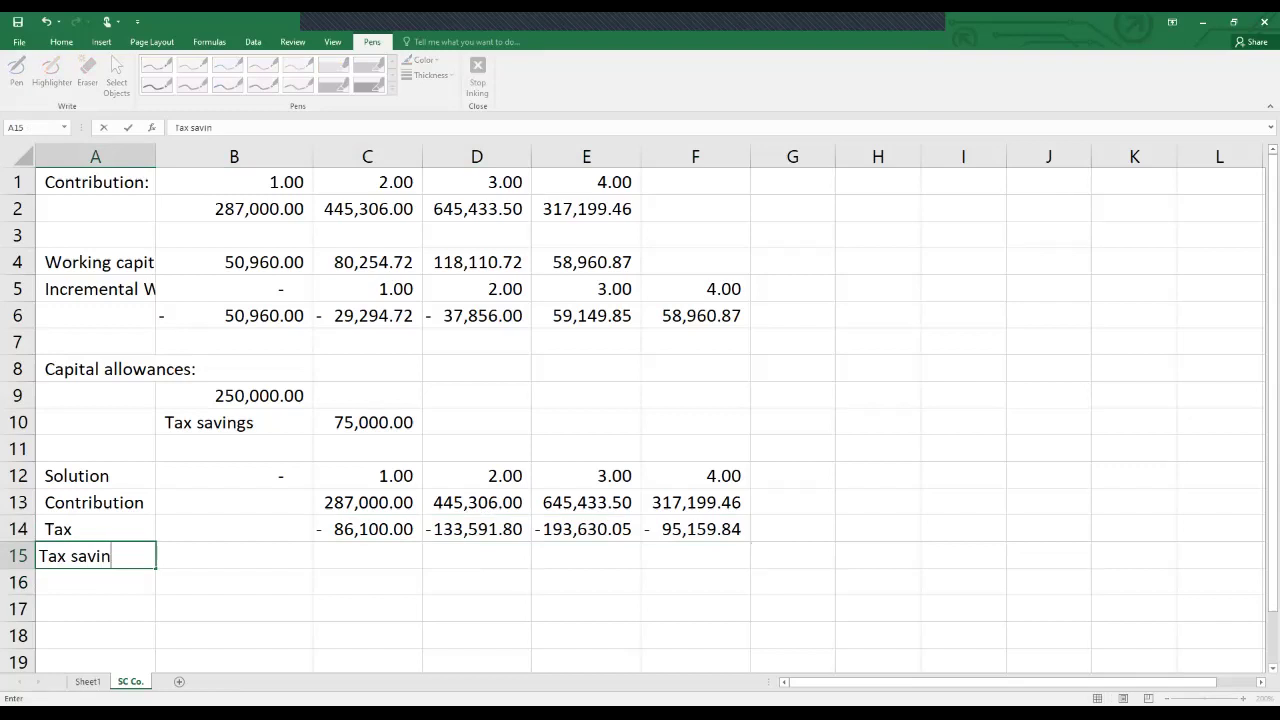
key(Tab)
key(Tab)
text(=)
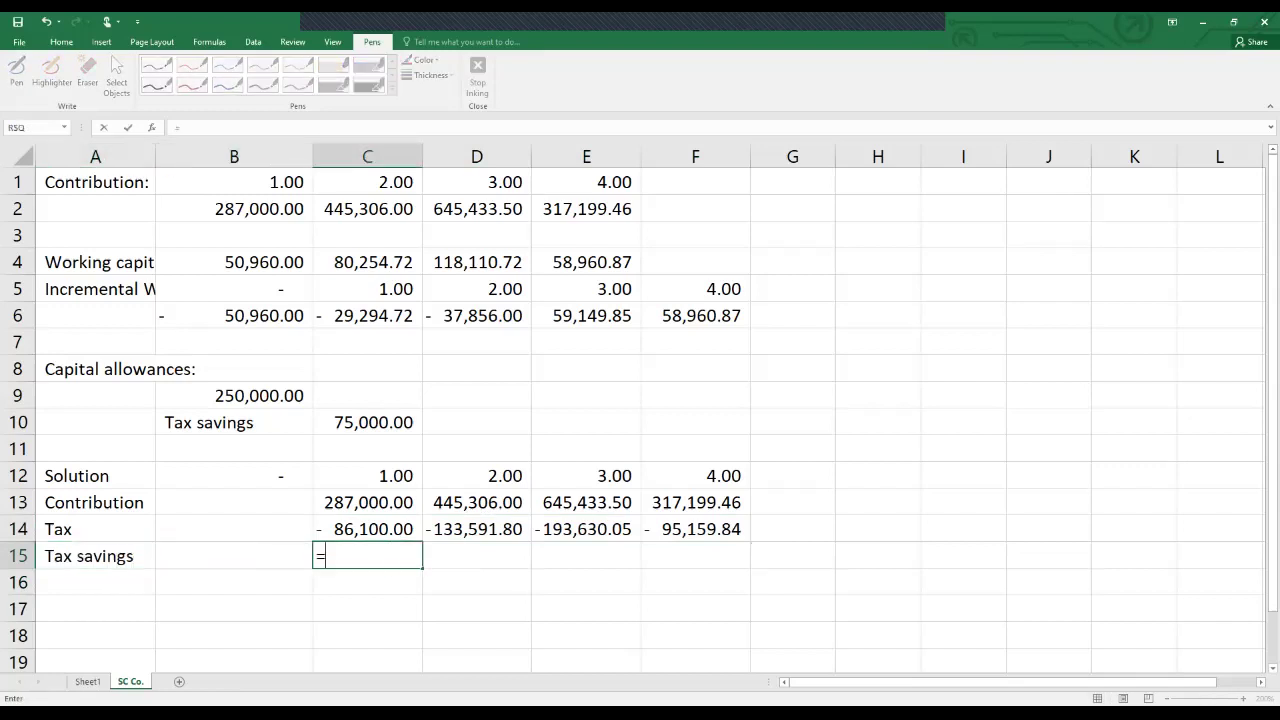
click(367, 422)
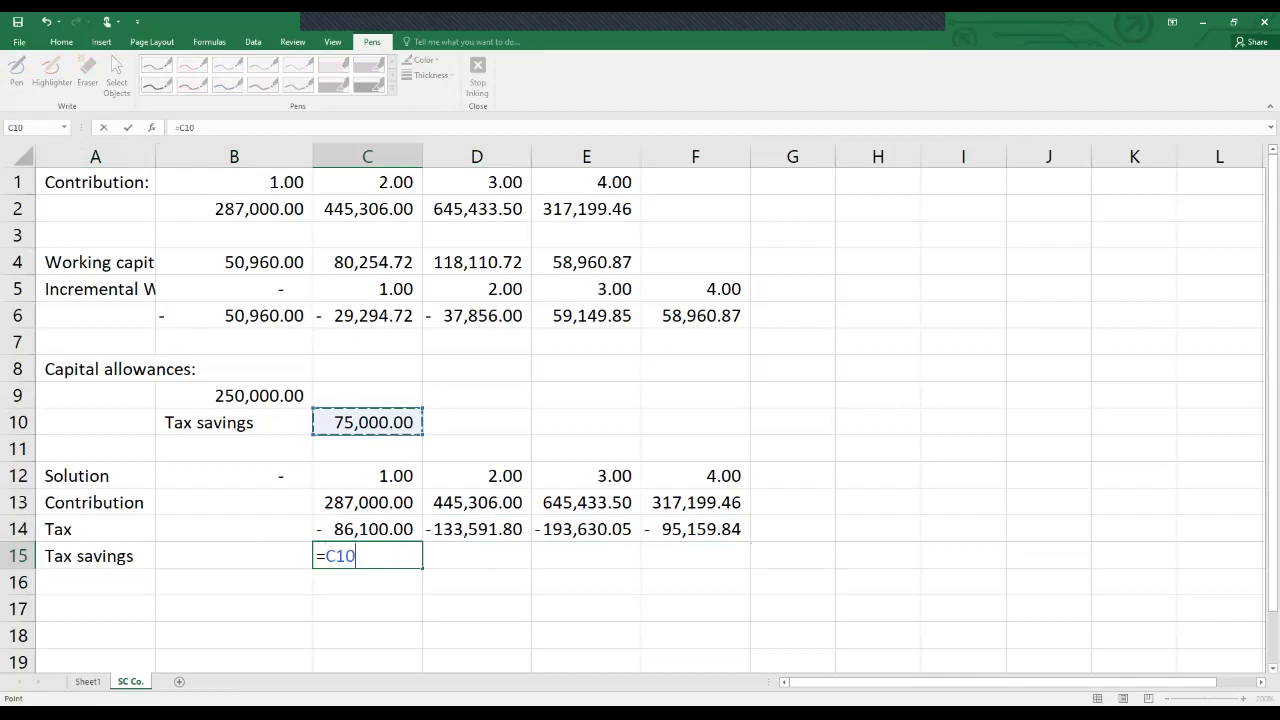
click(179, 127)
text($)
key(Right)
text($)
key(Return)
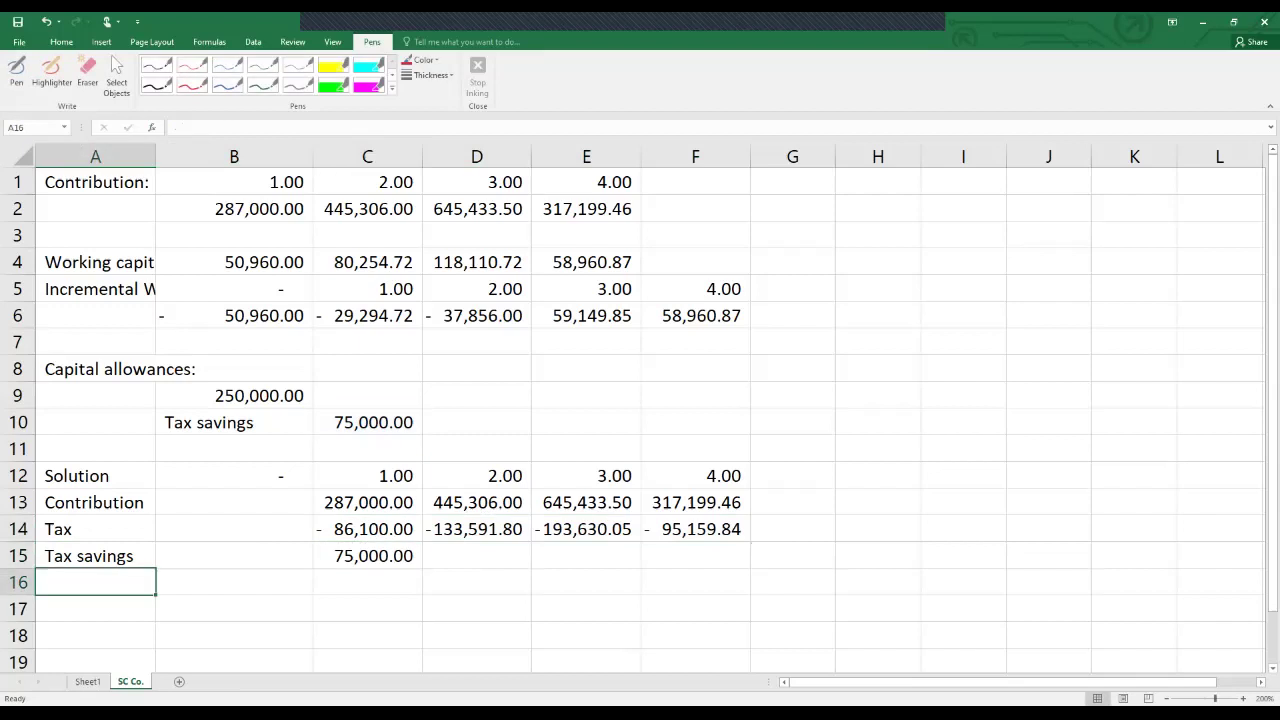
click(367, 556)
drag(422, 569, 700, 562)
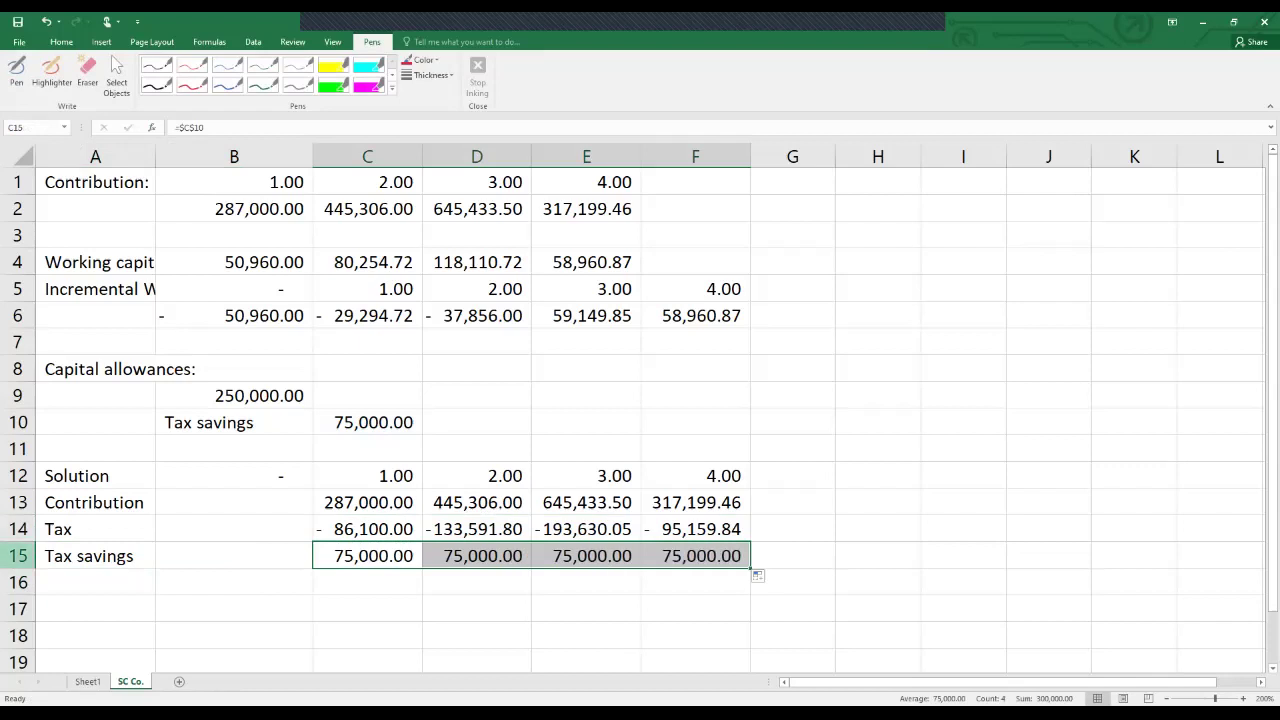
Add a "Working capital" row in row 16, linking B16 to the incremental working capital in B6 and filling the formula across to F16.
click(95, 582)
text(Workng)
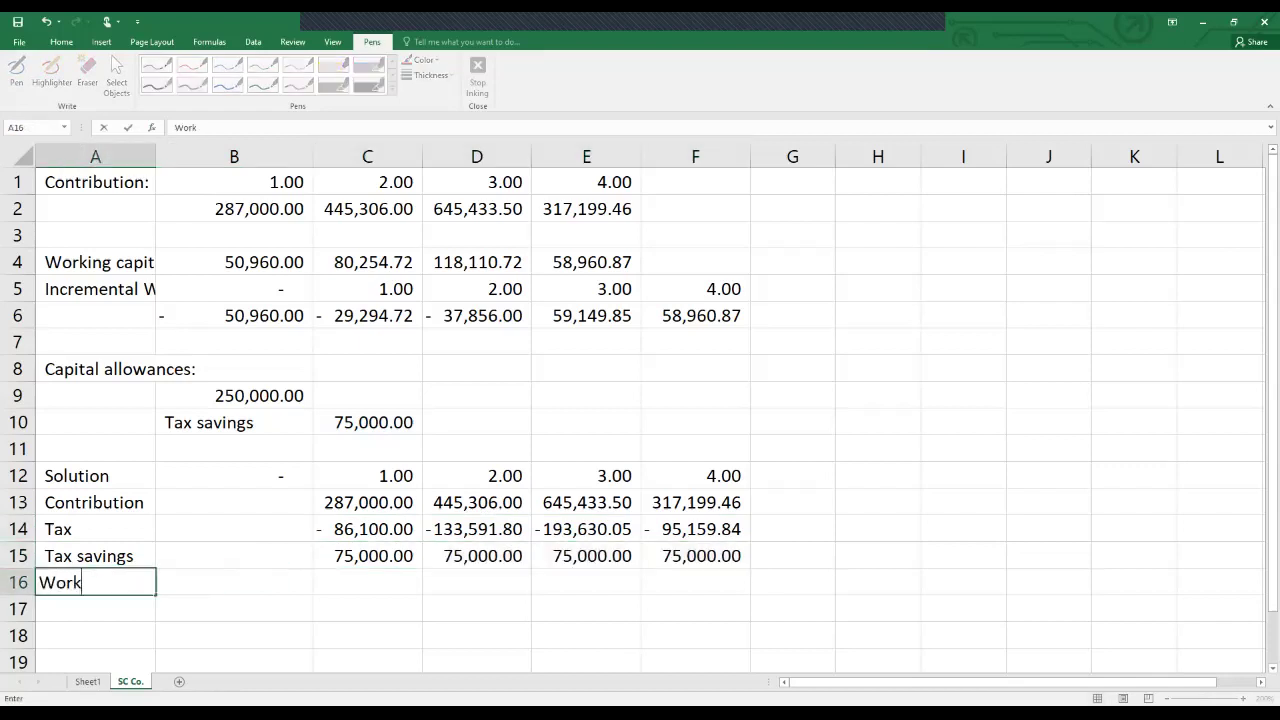
key(BackSpace)
key(BackSpace)
text(ing capital)
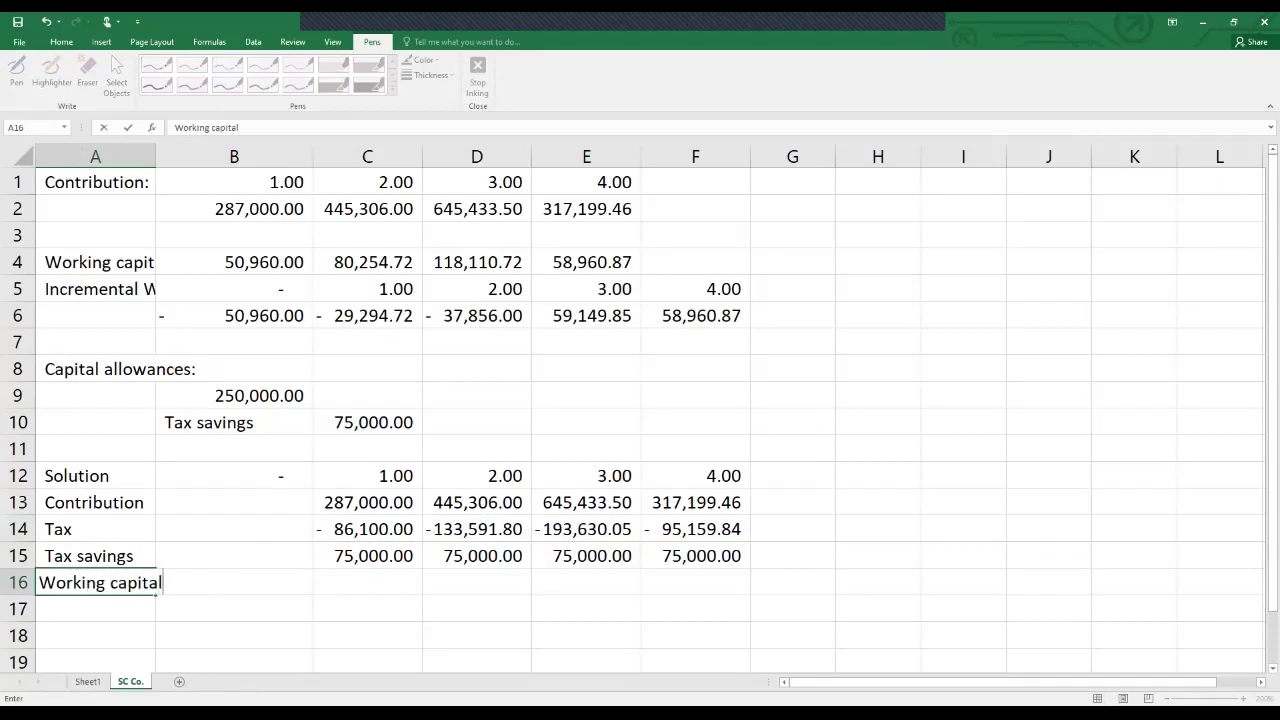
click(367, 582)
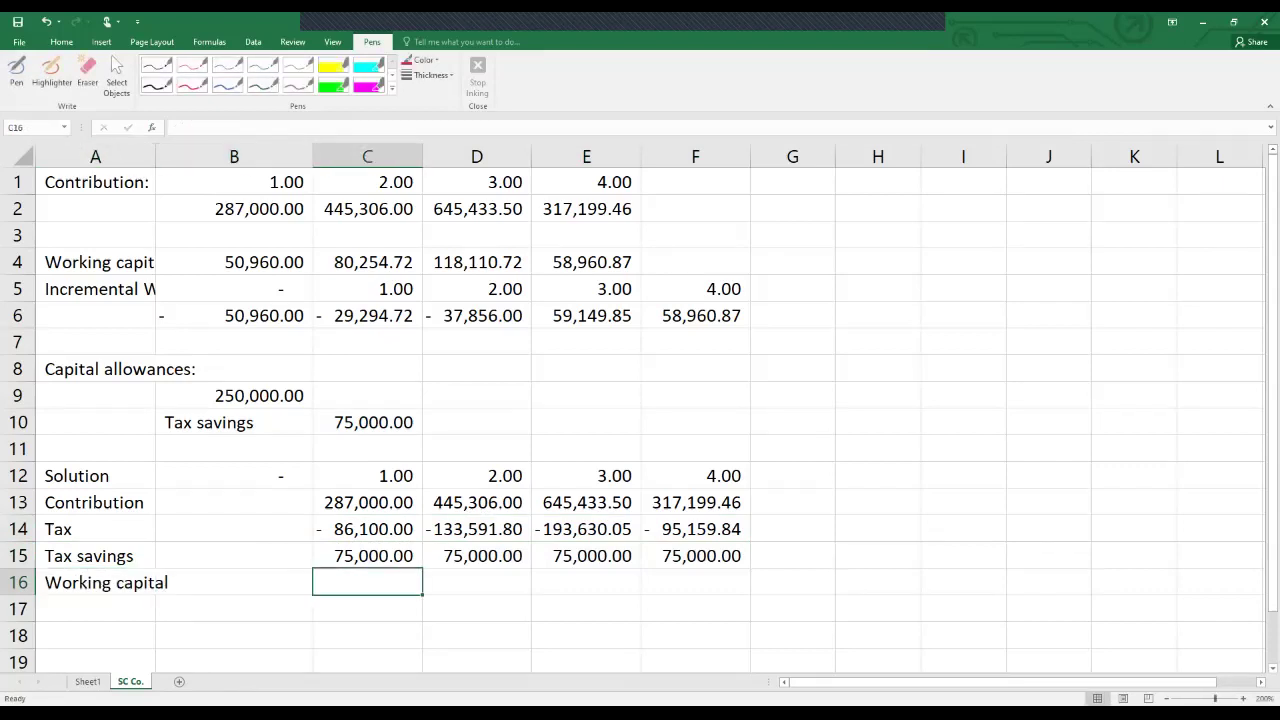
click(234, 582)
text(=)
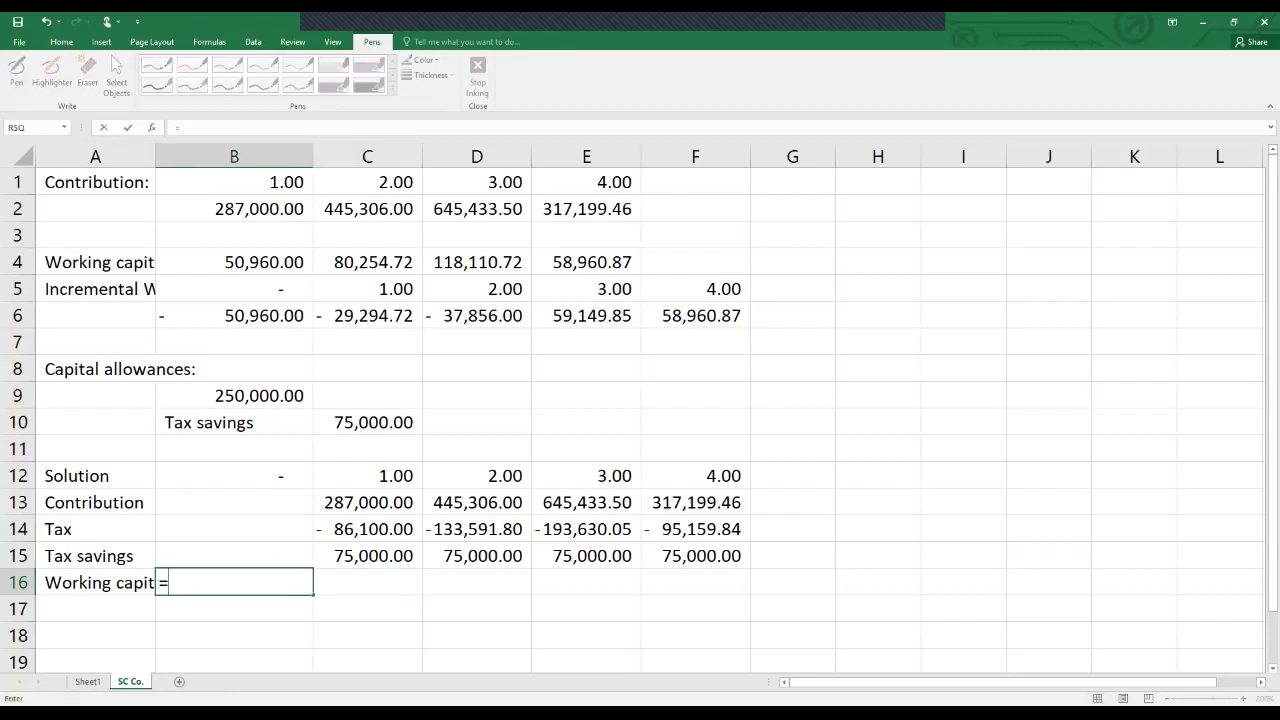
click(234, 315)
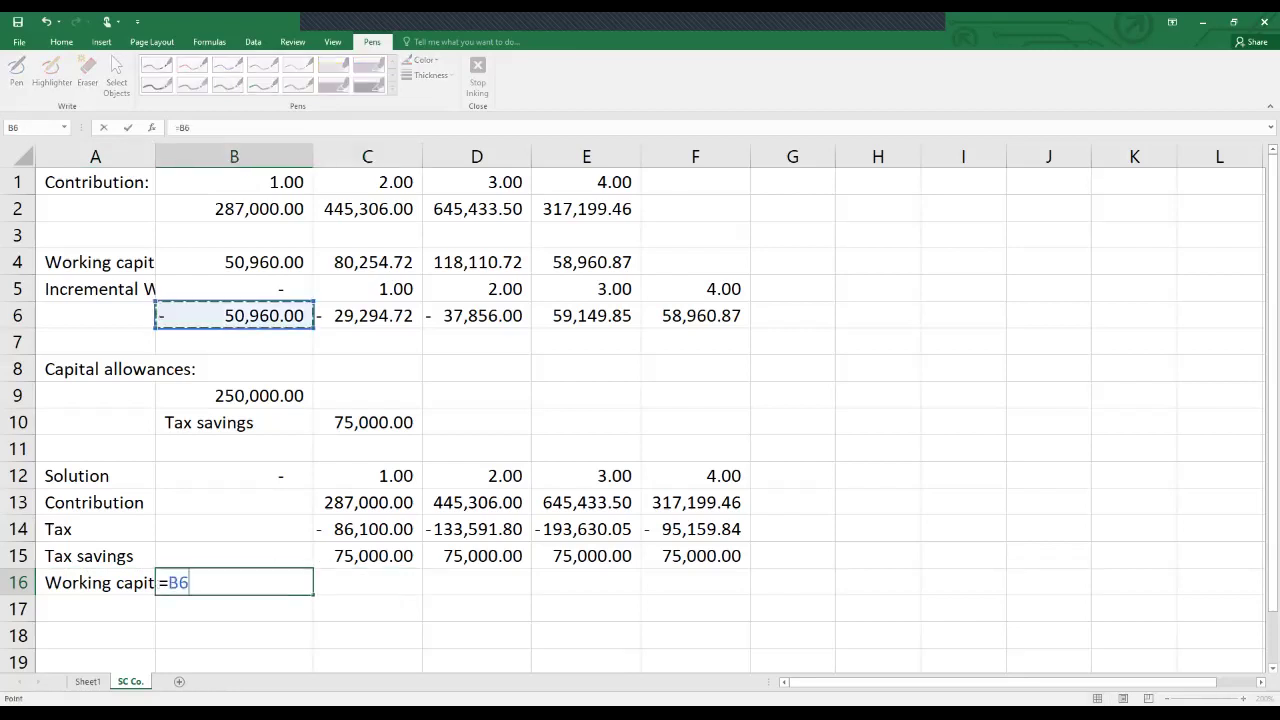
key(Return)
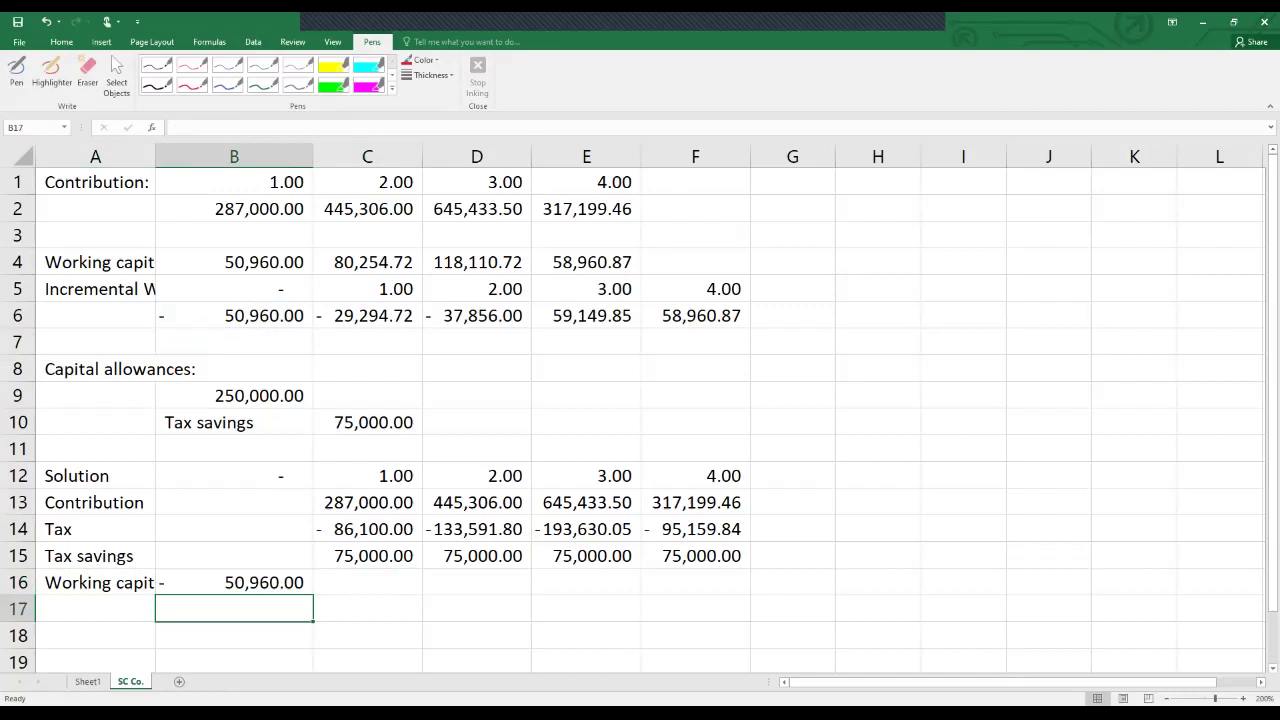
click(234, 582)
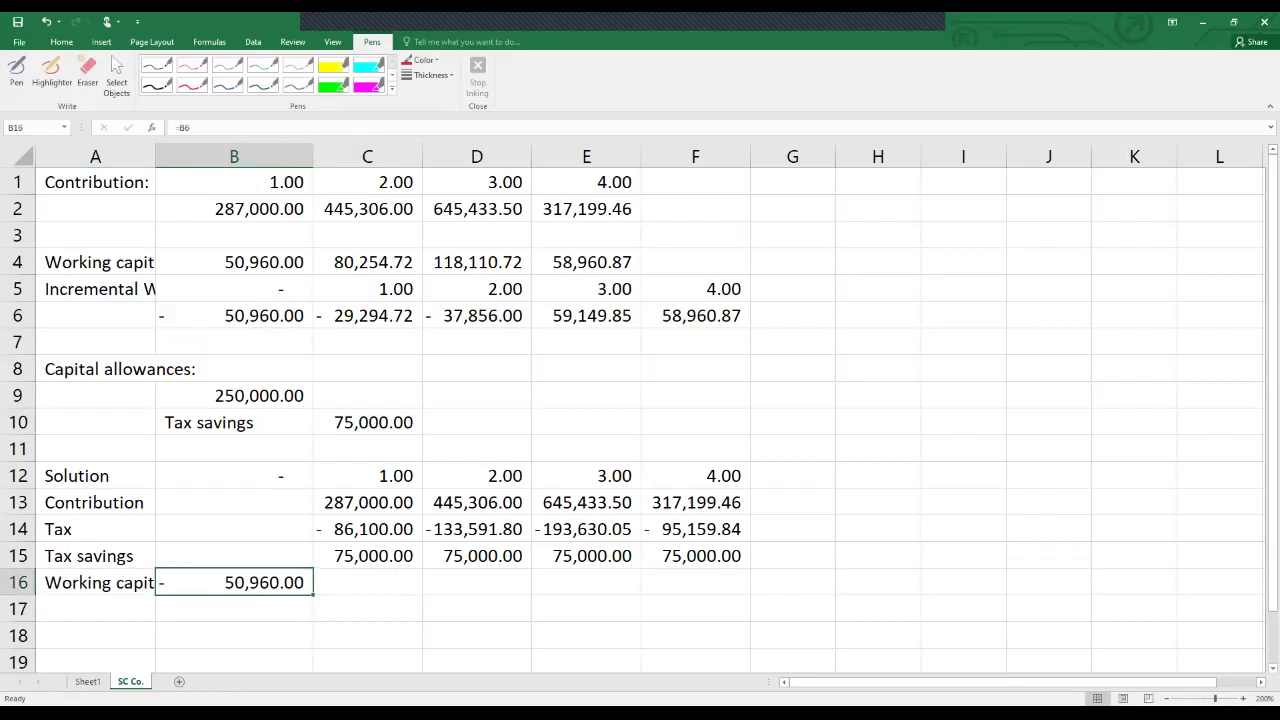
drag(313, 595, 751, 597)
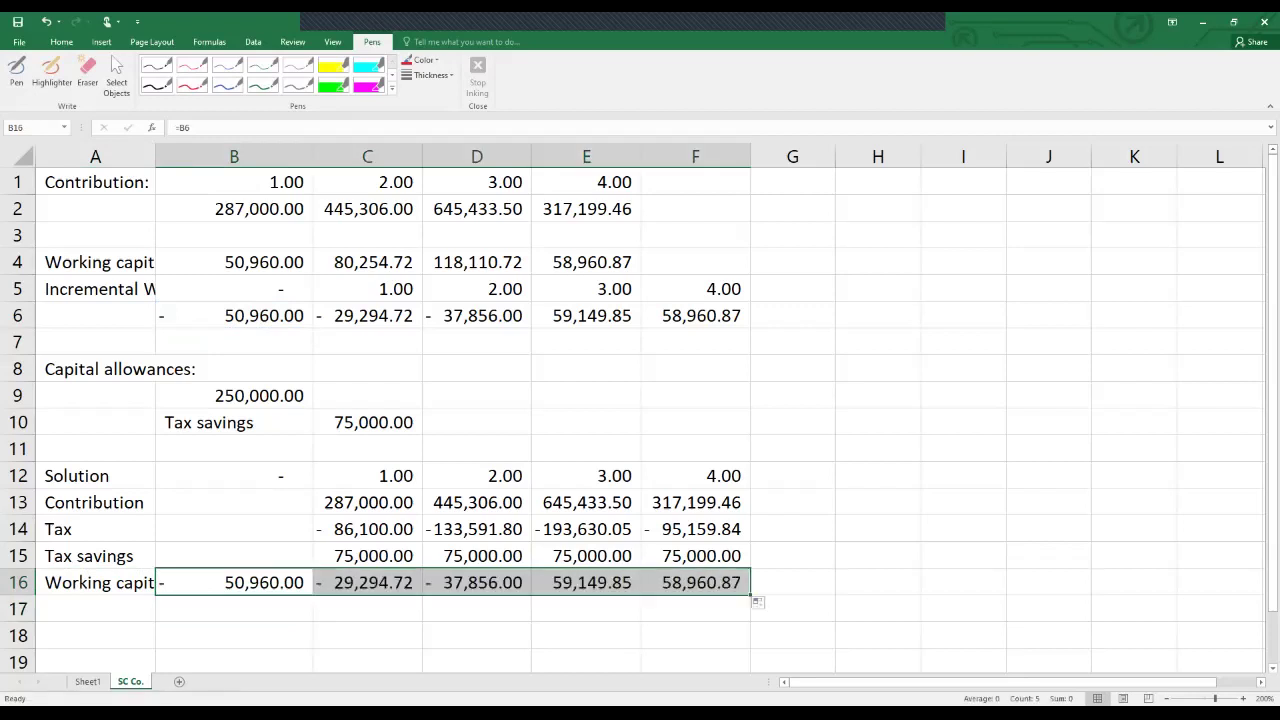
Label cell A17, below the working capital row of the solution table, as "Initial cost".
click(367, 608)
click(95, 608)
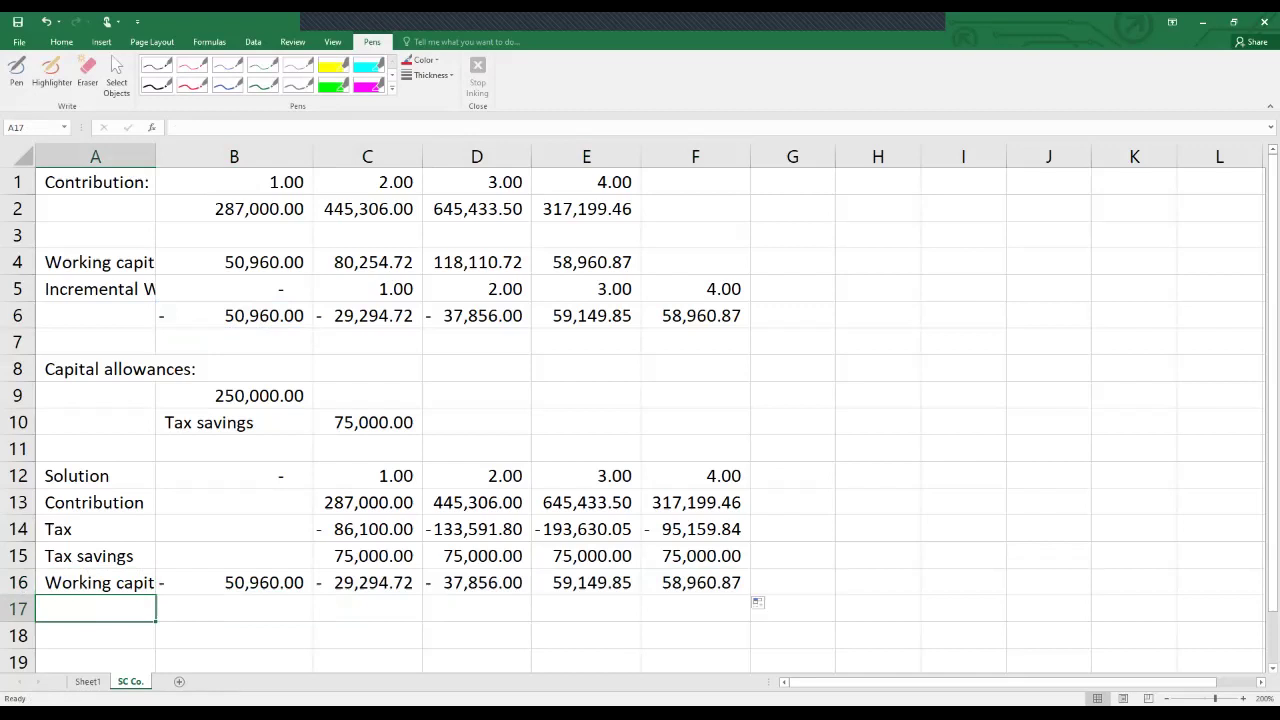
text(C)
key(BackSpace)
text(Intial)
key(BackSpace)
key(BackSpace)
key(BackSpace)
key(BackSpace)
text(itia)
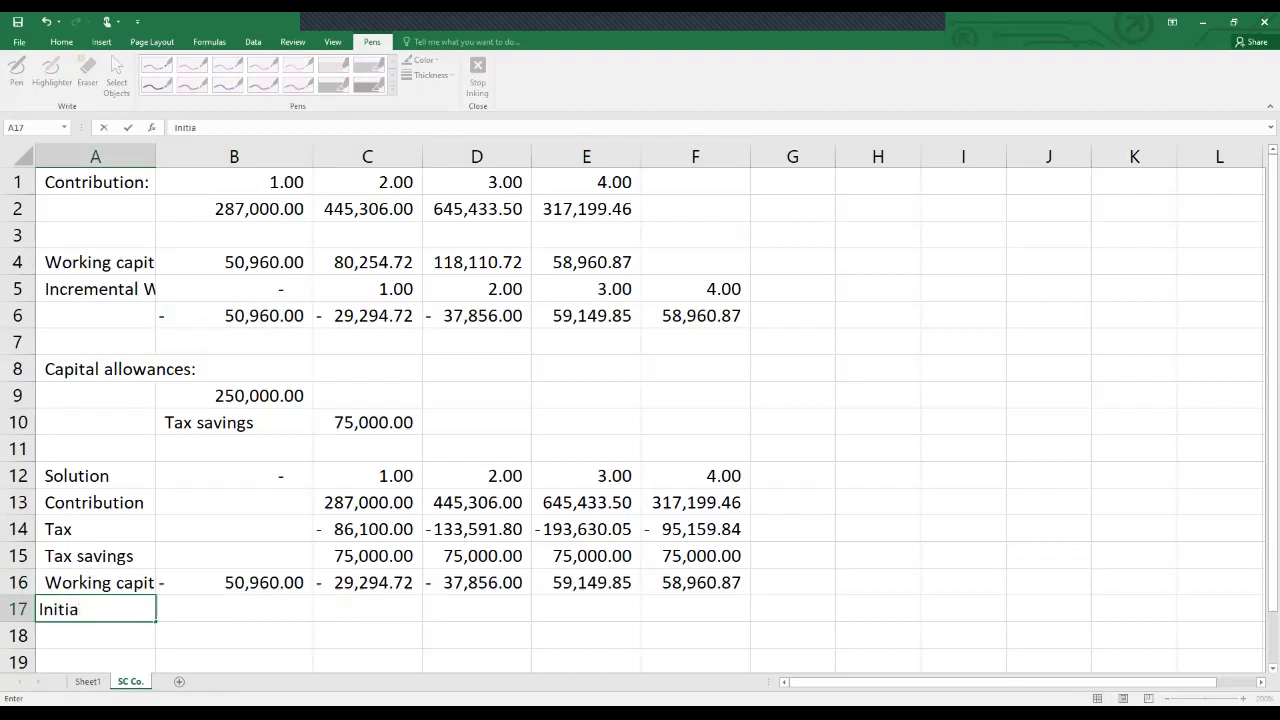
text(l cost)
key(Tab)
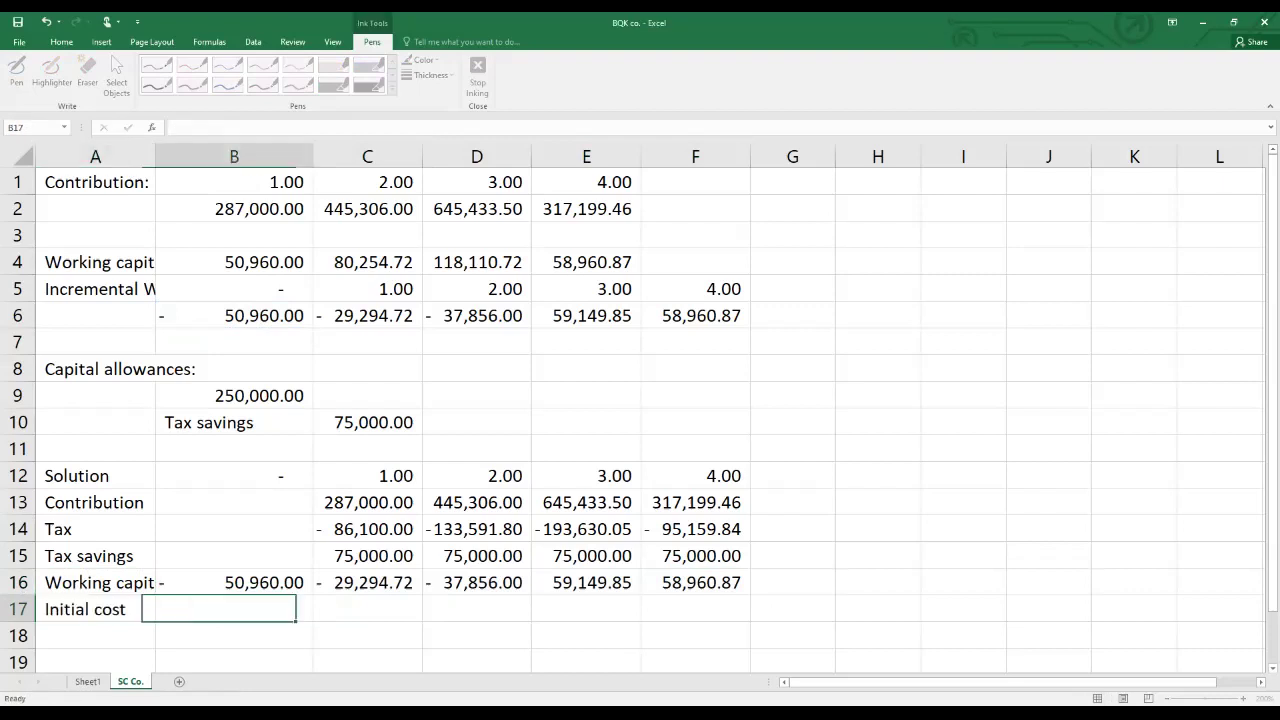
Enter -1000000 in B17 as the initial cost at time zero.
text(-)
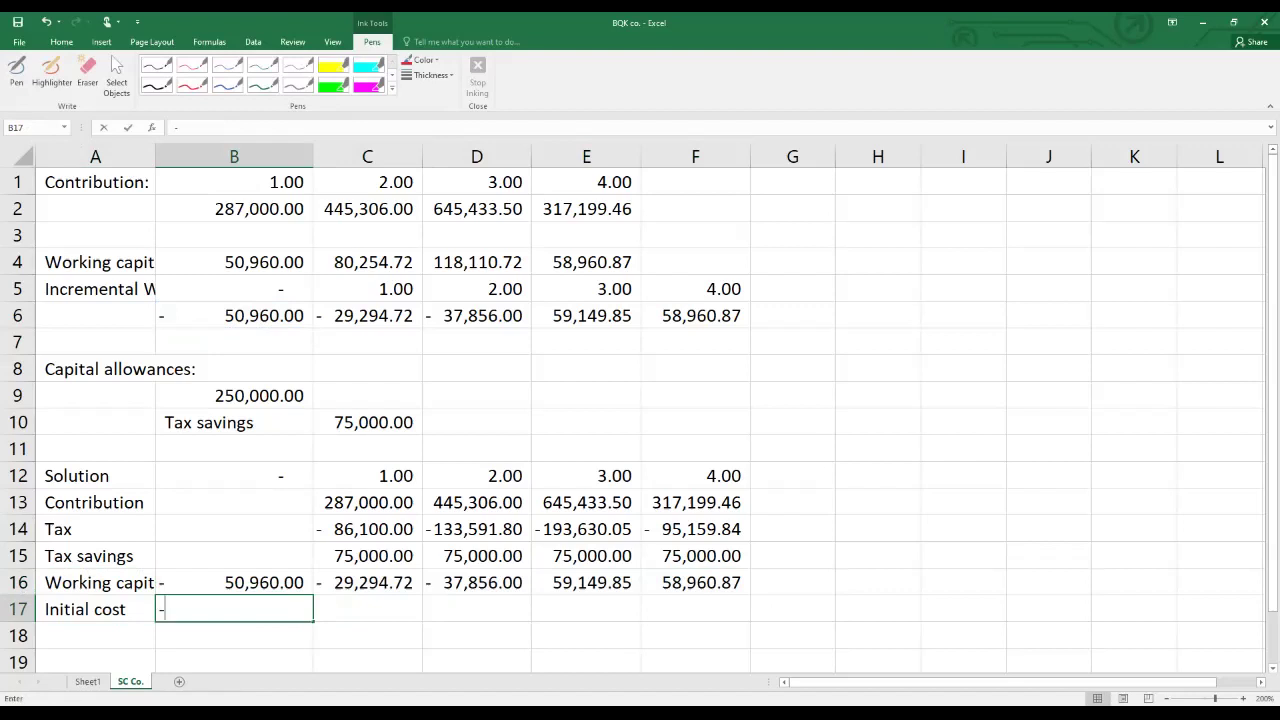
text( 1,000,00000000)
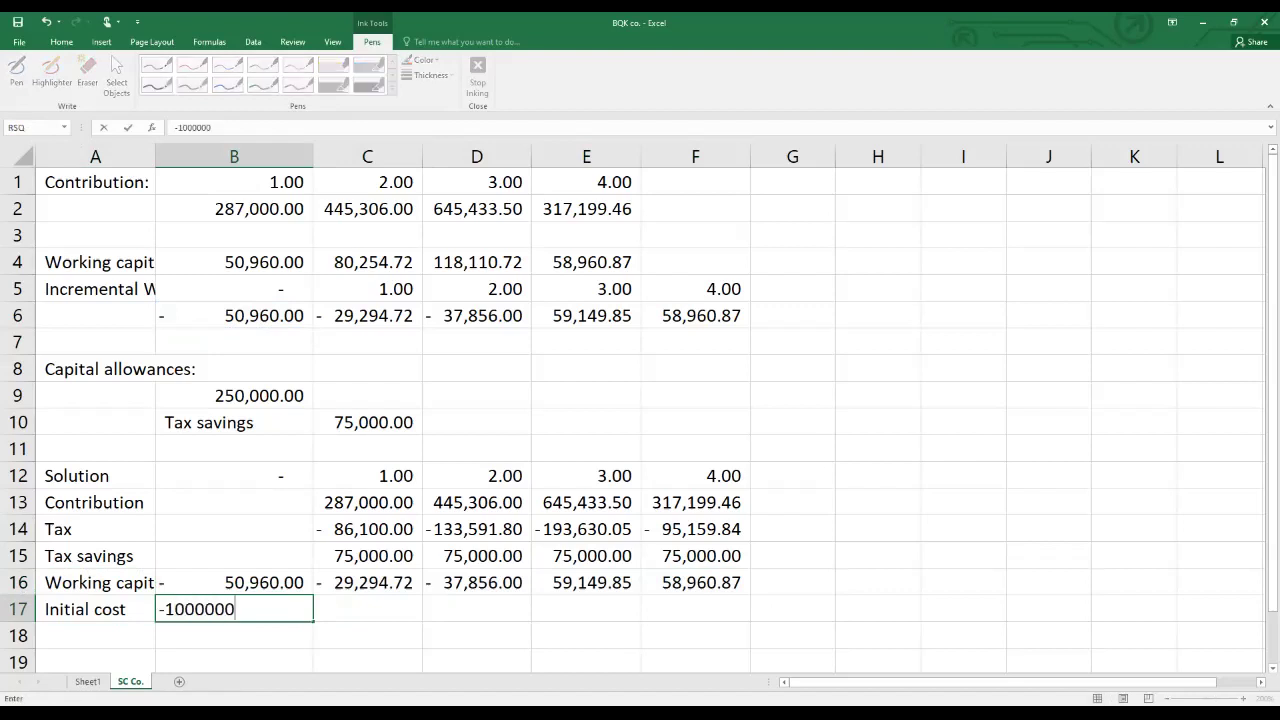
key(Return)
Add a "Cash flow" row in row 18 that sums B13:B17 in B18, and fill the formula across to F18.
text(Cash flow)
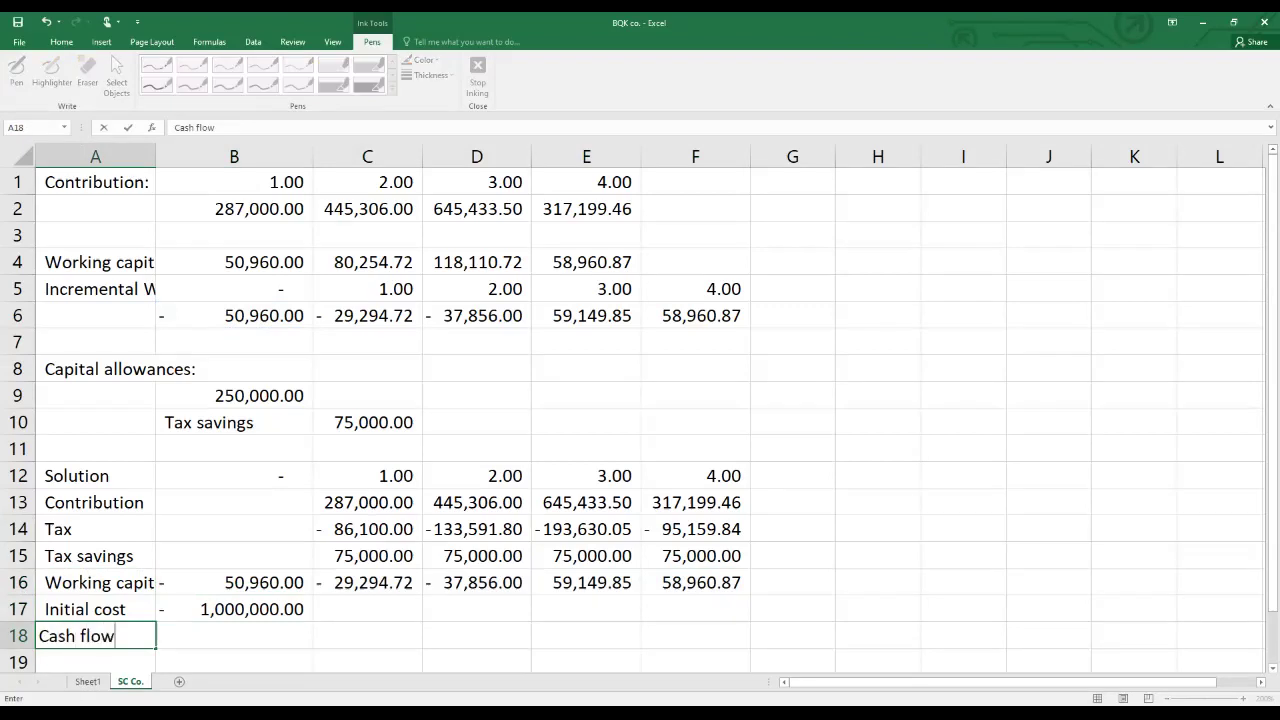
key(Tab)
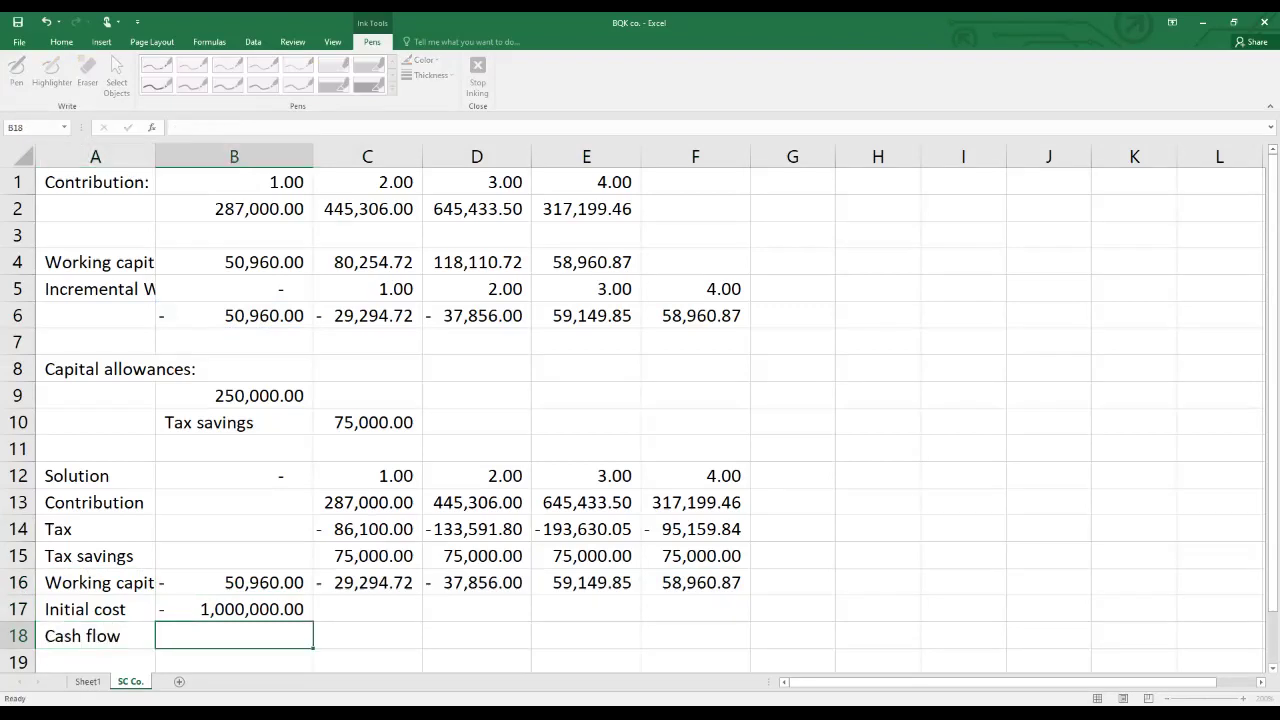
text(=su)
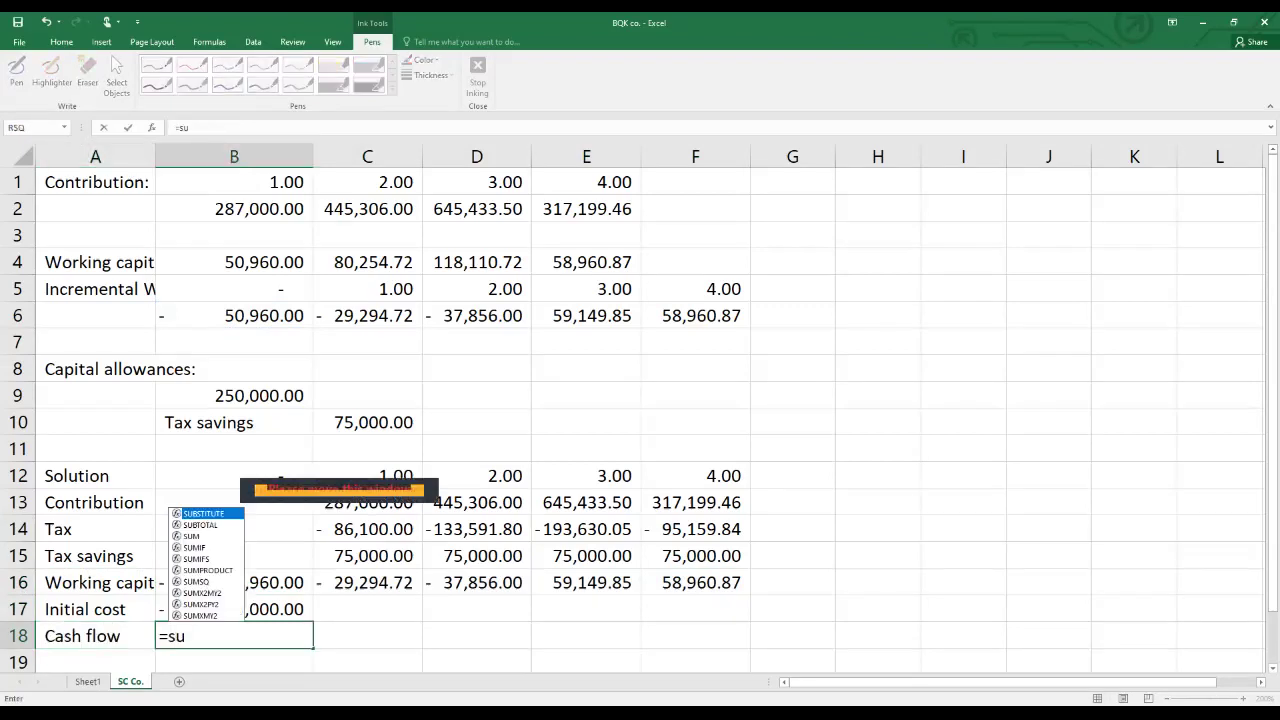
key(BackSpace)
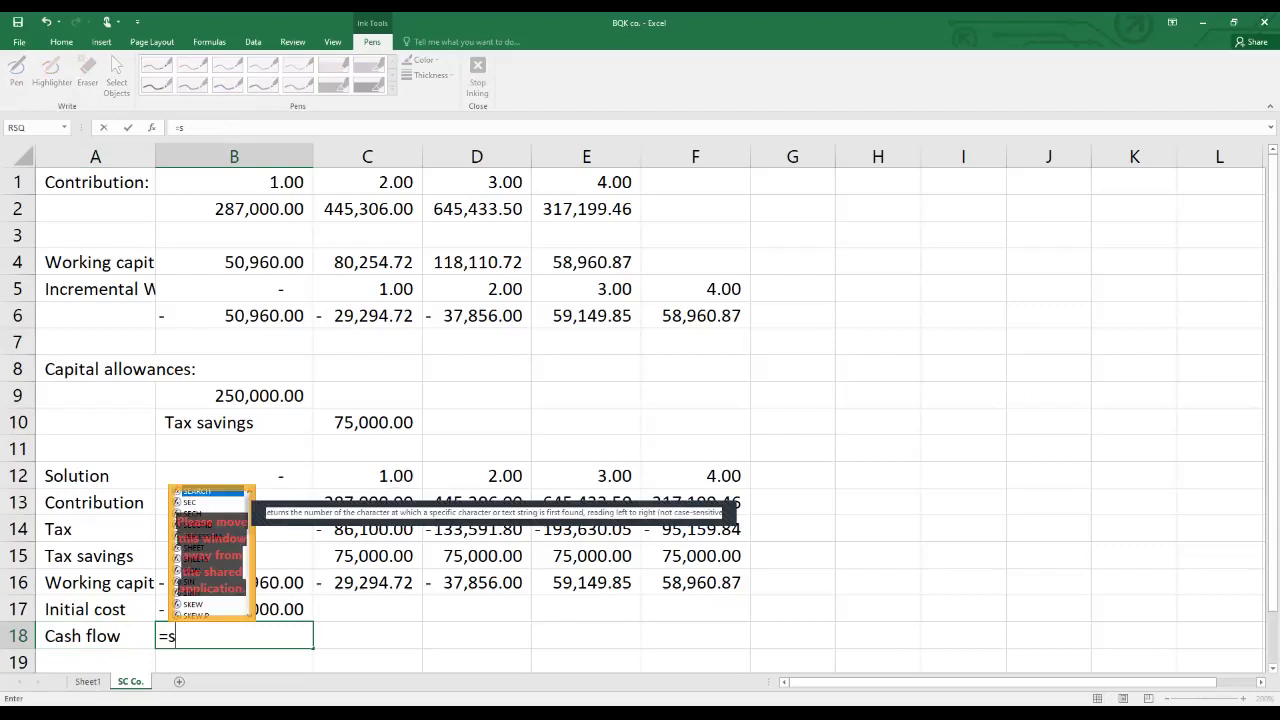
text(um()
click(234, 502)
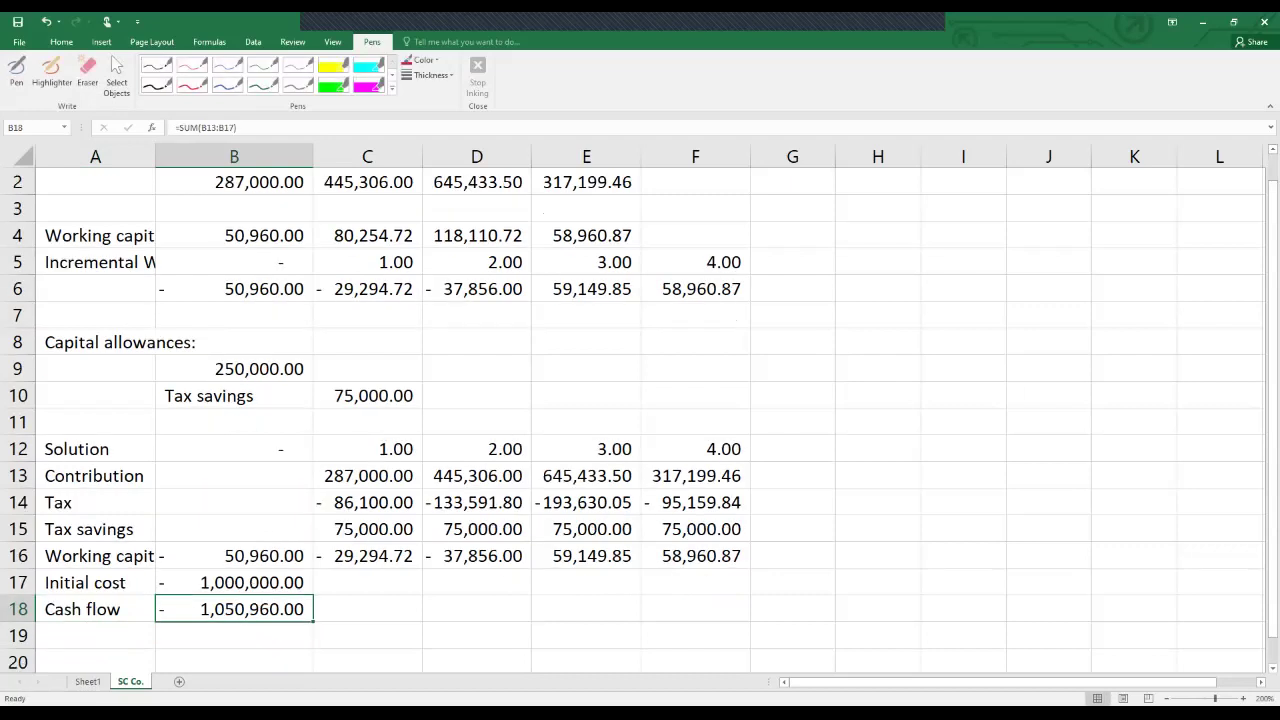
drag(313, 621, 750, 620)
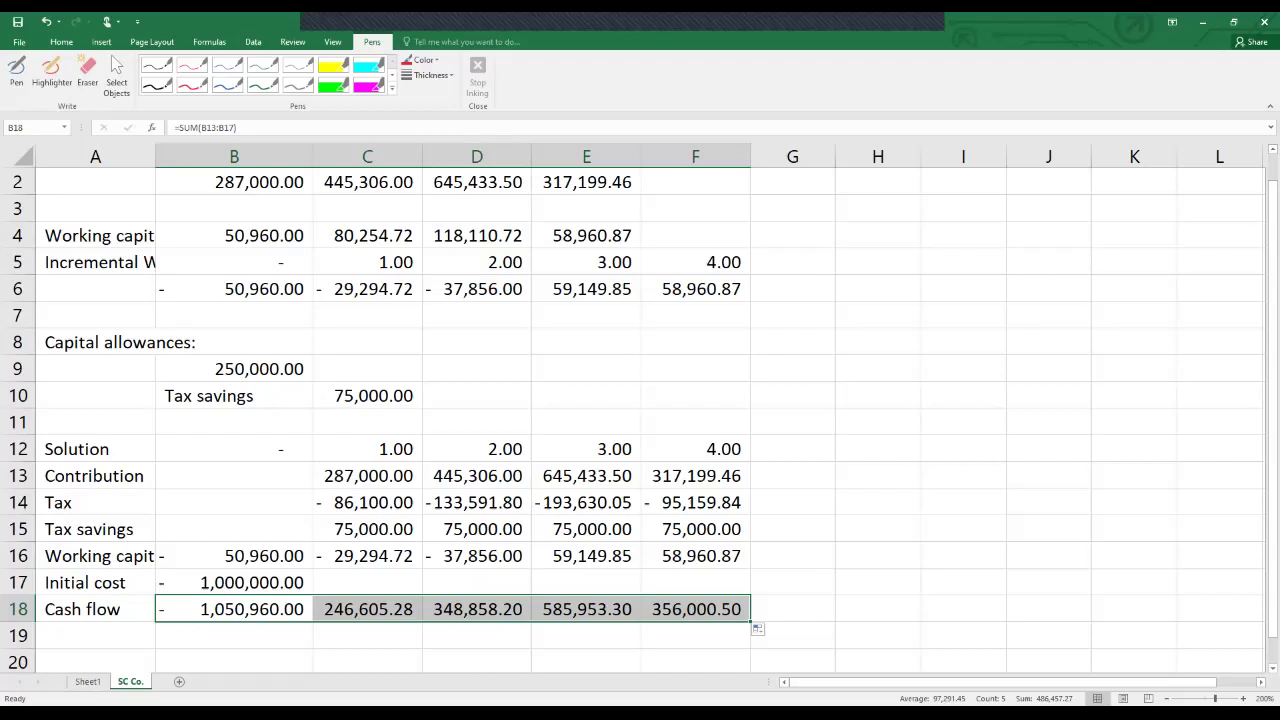
Examine the working capital formulas in row 4 and the incremental formulas in row 6 for times 0 to 2.
click(234, 235)
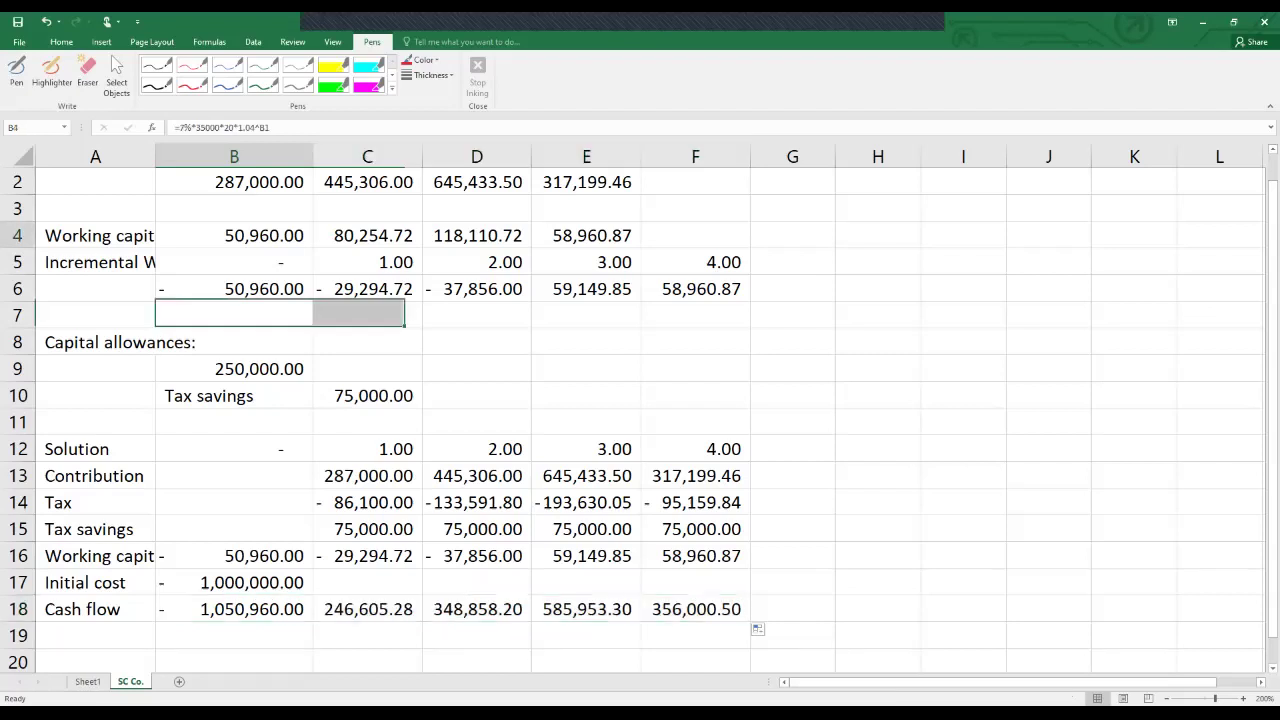
click(234, 235)
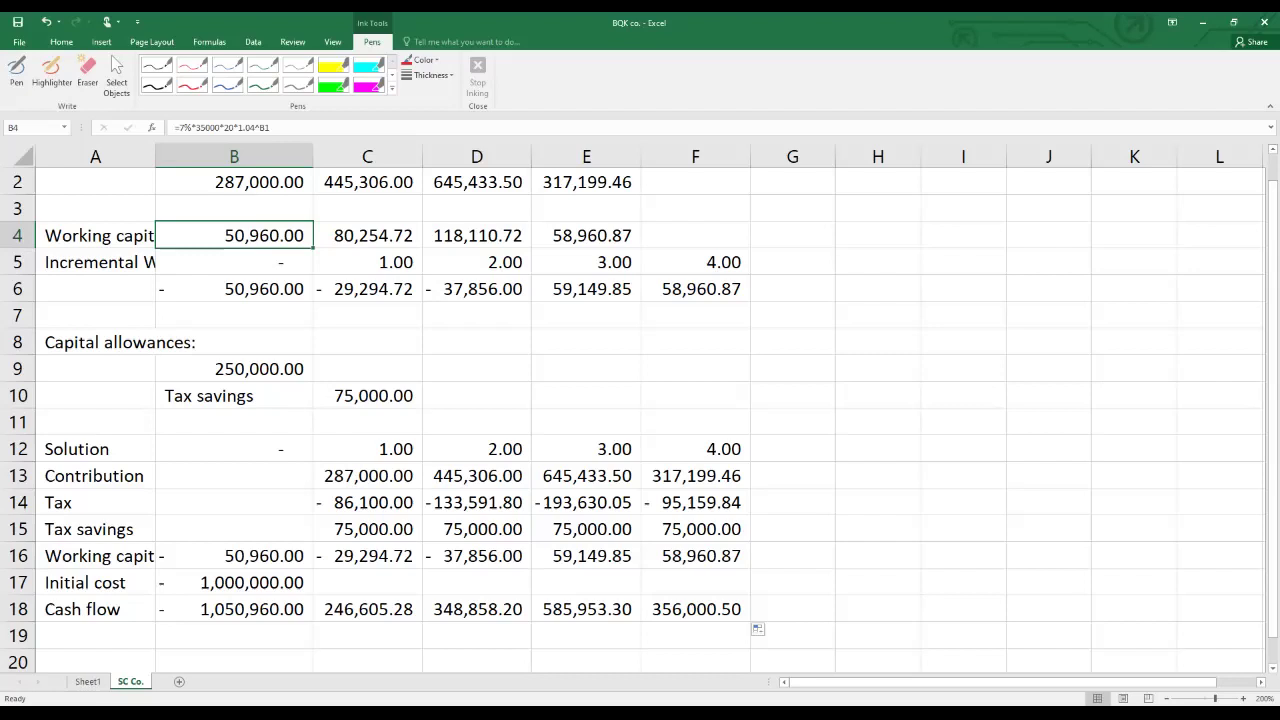
click(234, 289)
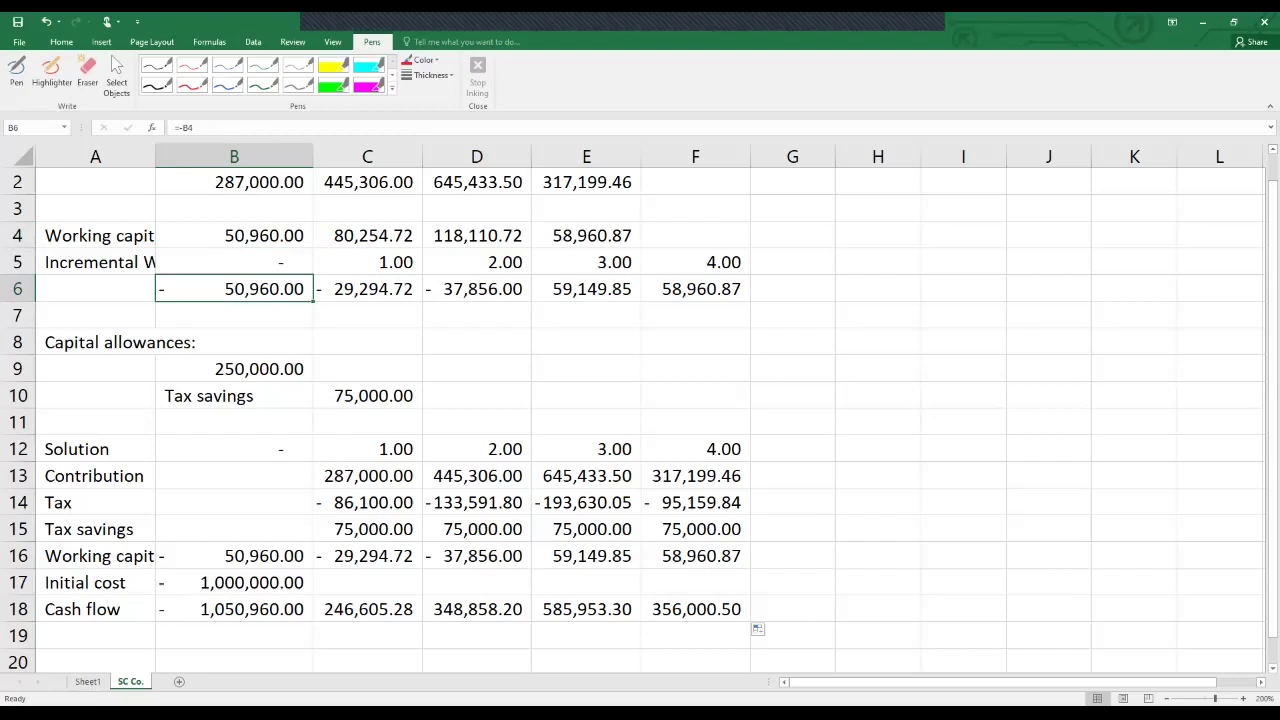
click(367, 289)
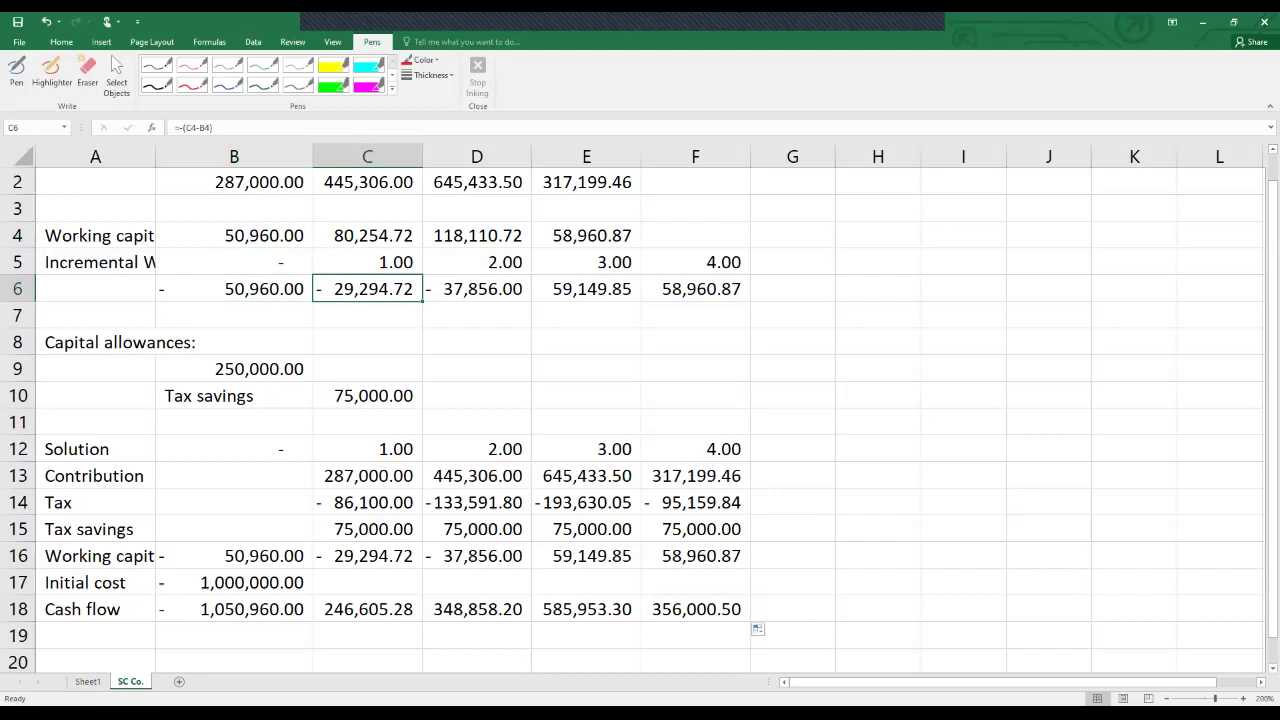
click(367, 235)
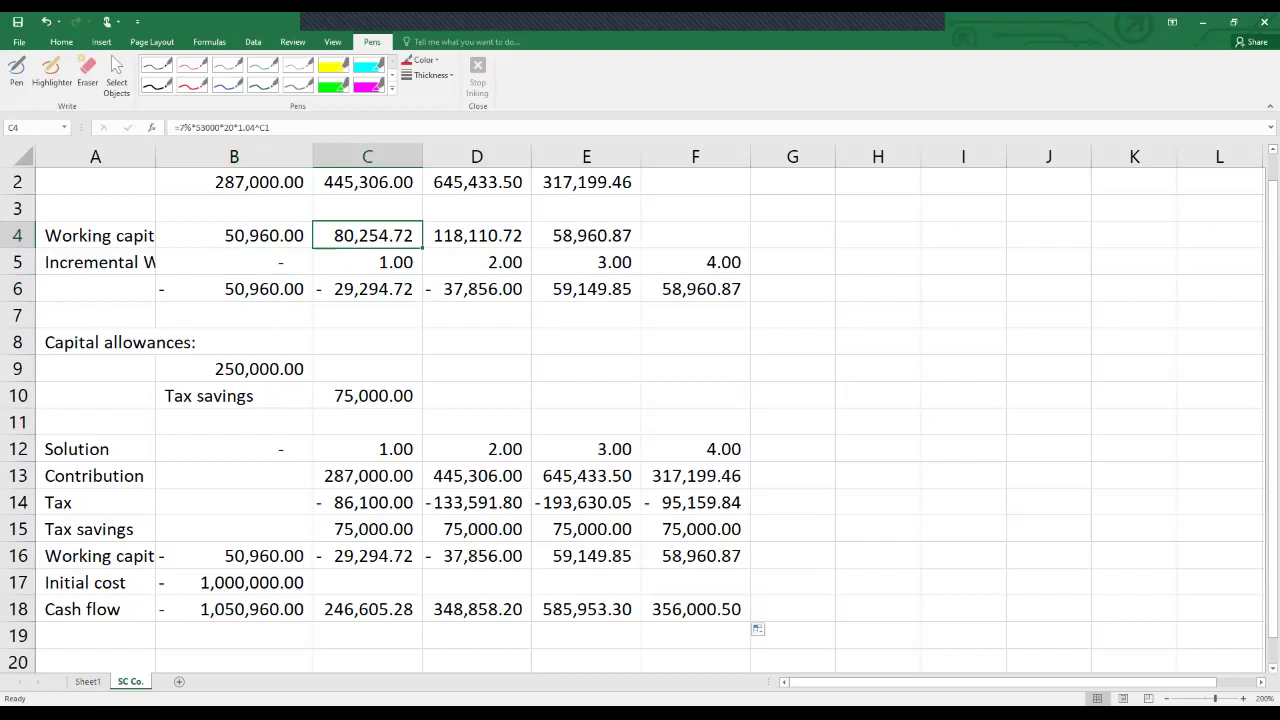
click(367, 289)
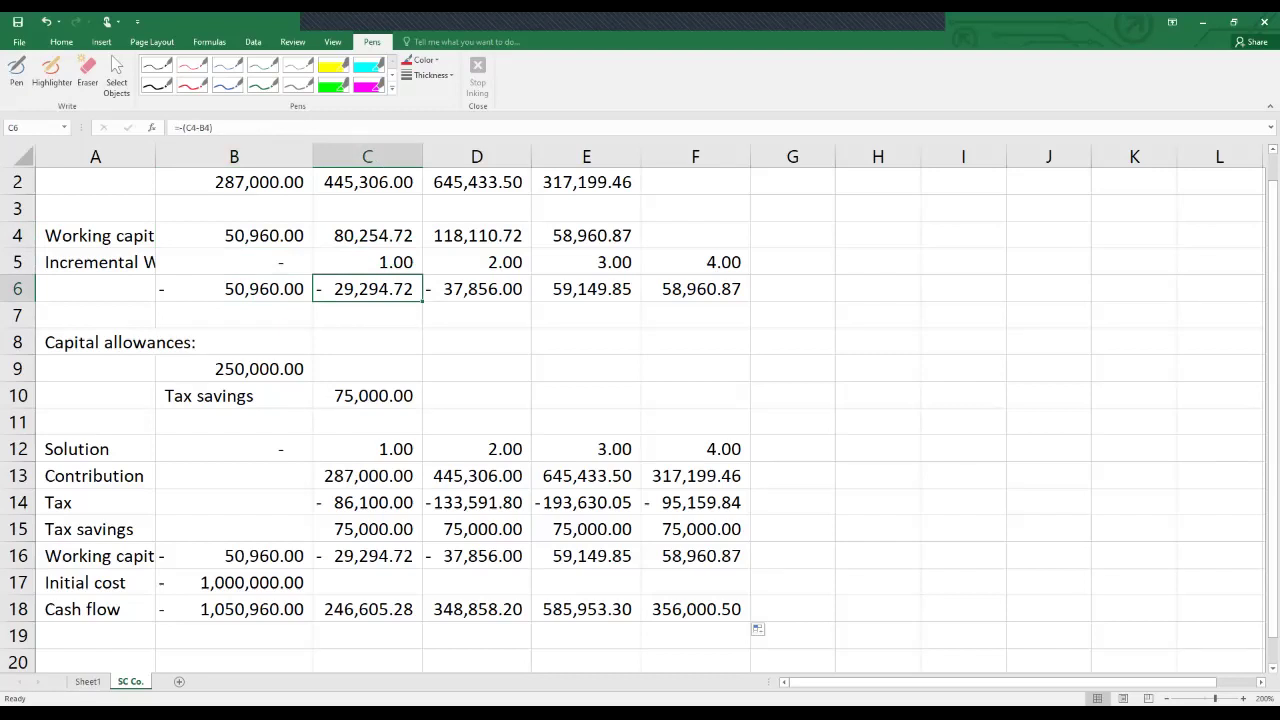
click(477, 262)
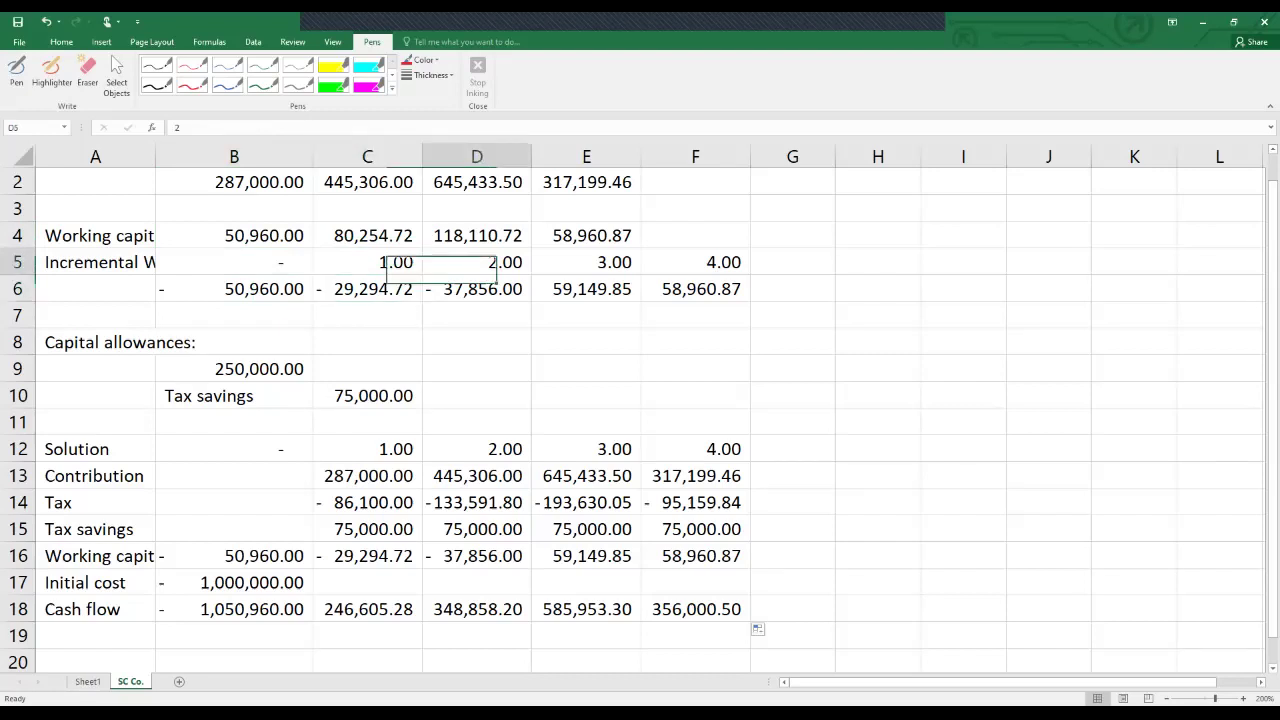
click(477, 235)
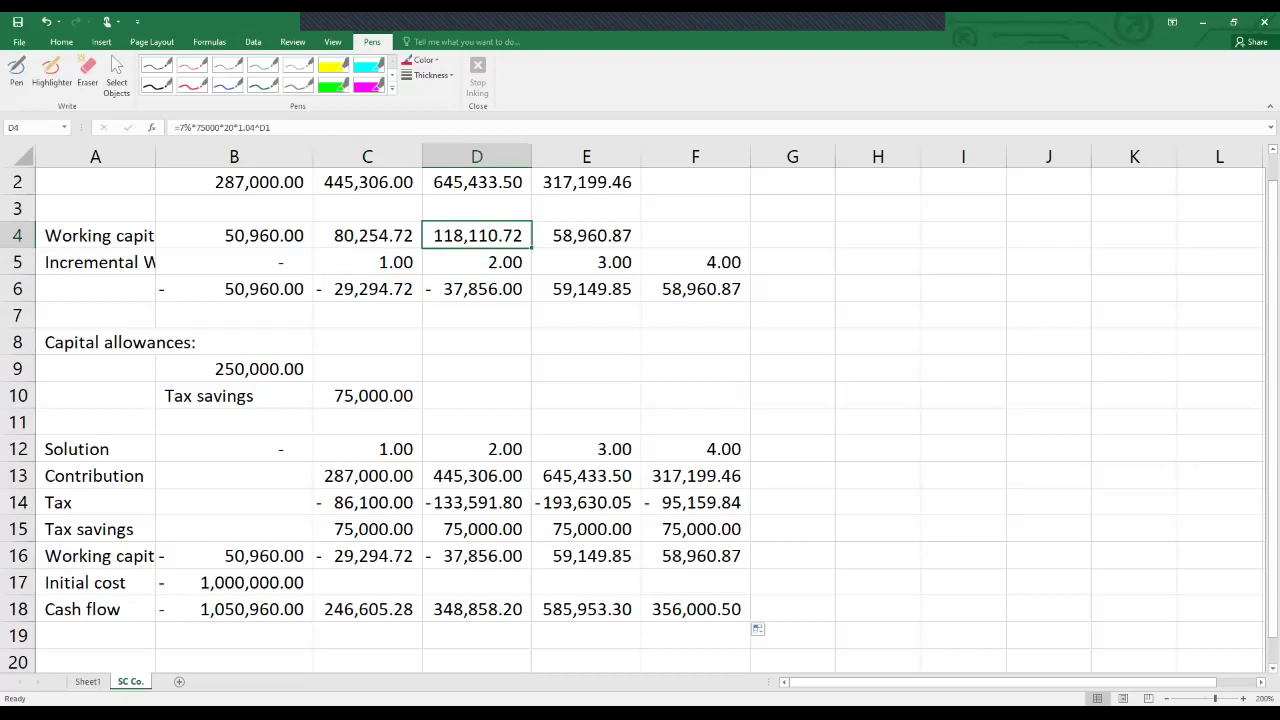
click(367, 235)
click(477, 289)
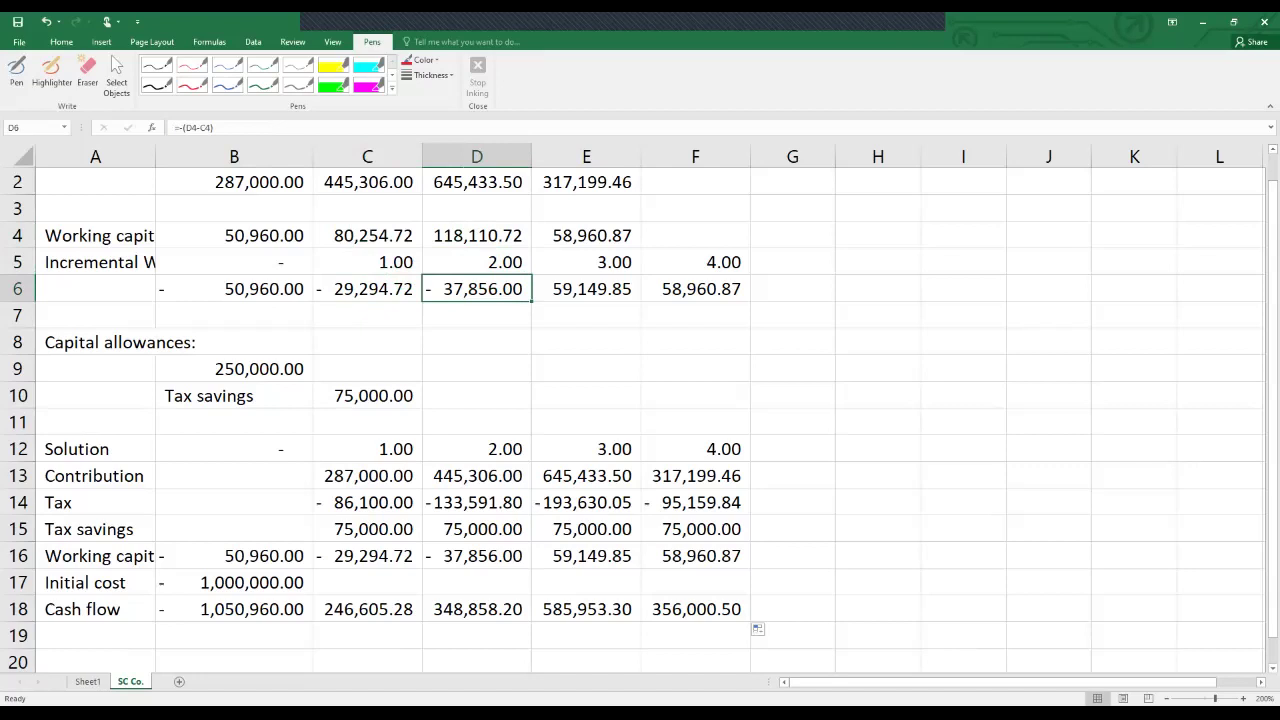
Examine the working capital cells and the incremental formulas in E6 and F6 for times 3 and 4.
click(586, 235)
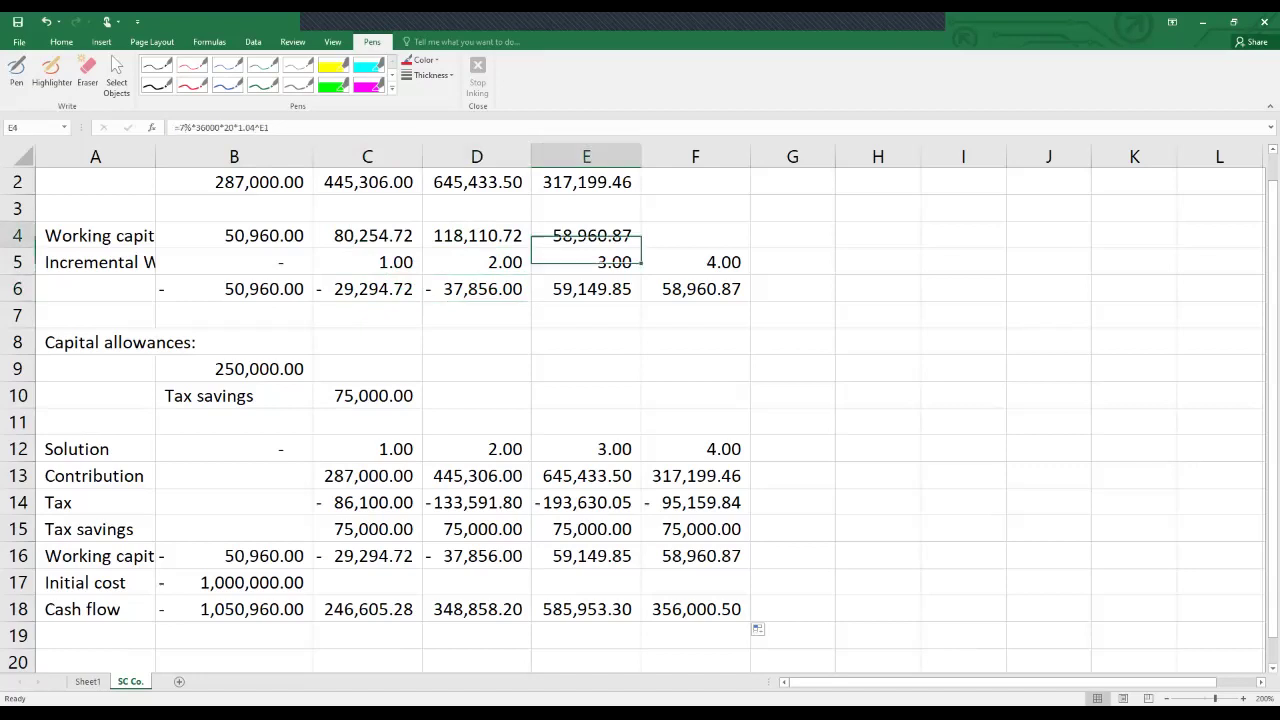
click(477, 235)
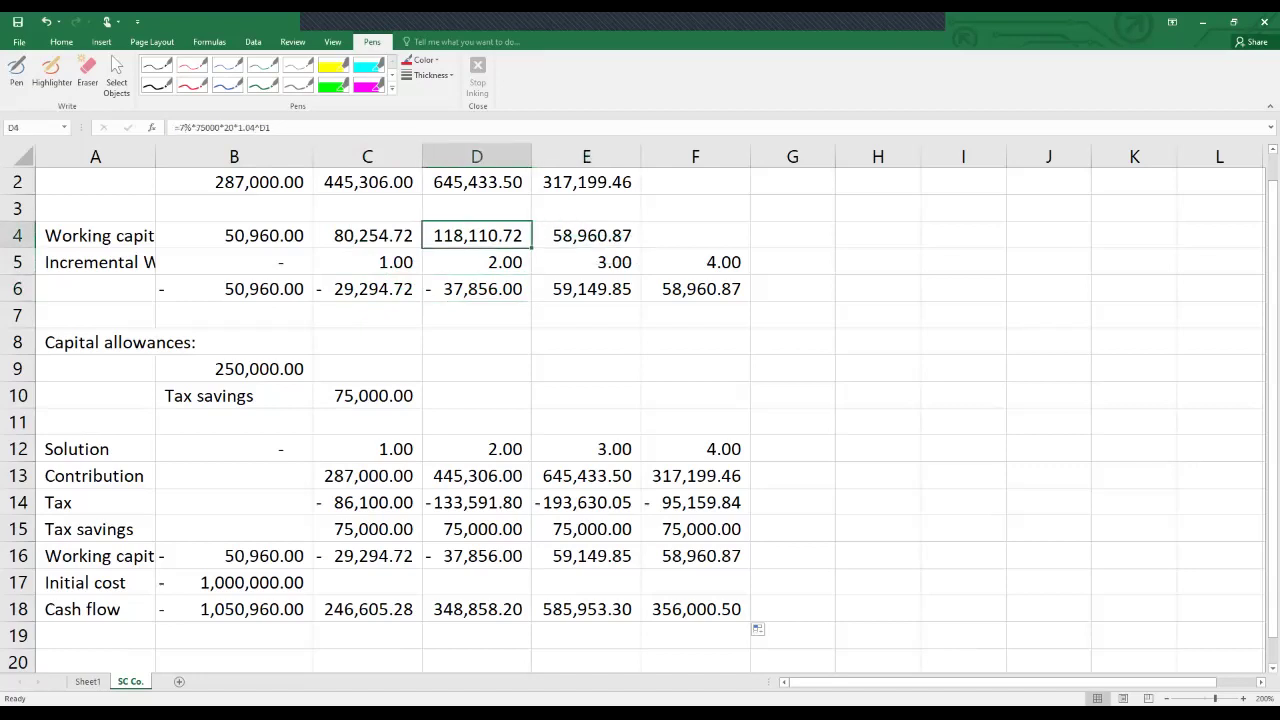
click(586, 235)
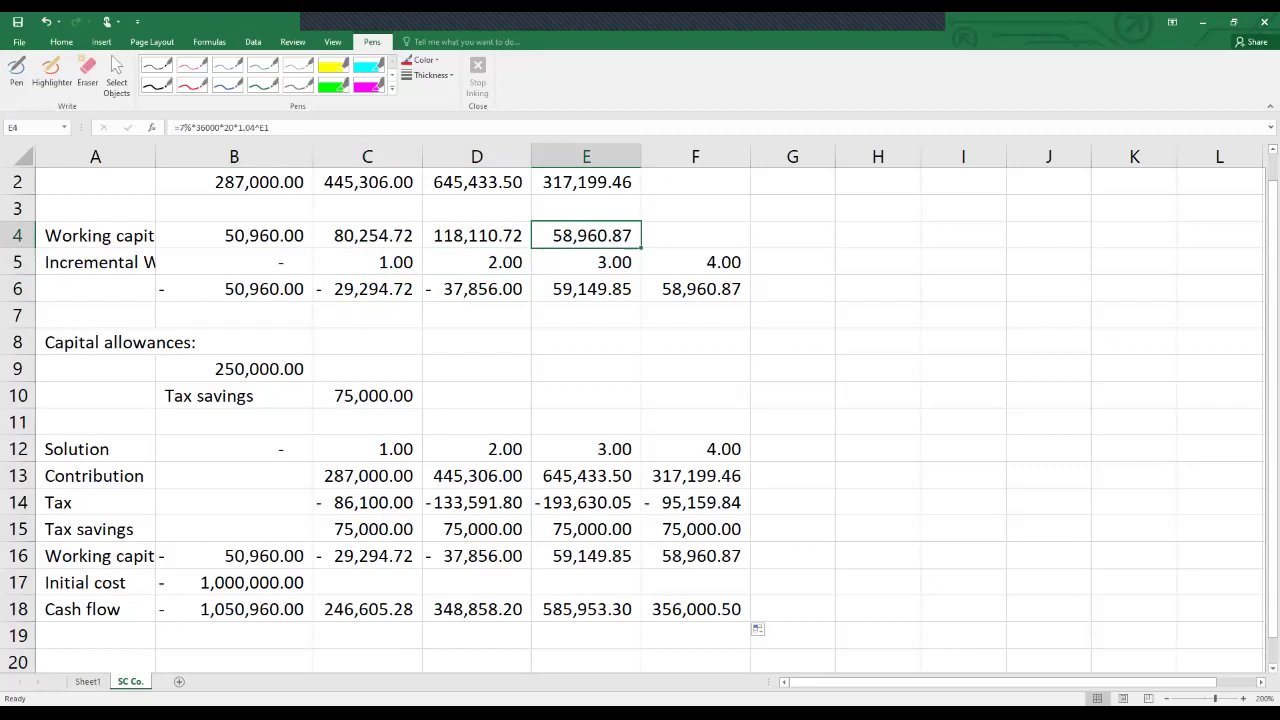
click(586, 288)
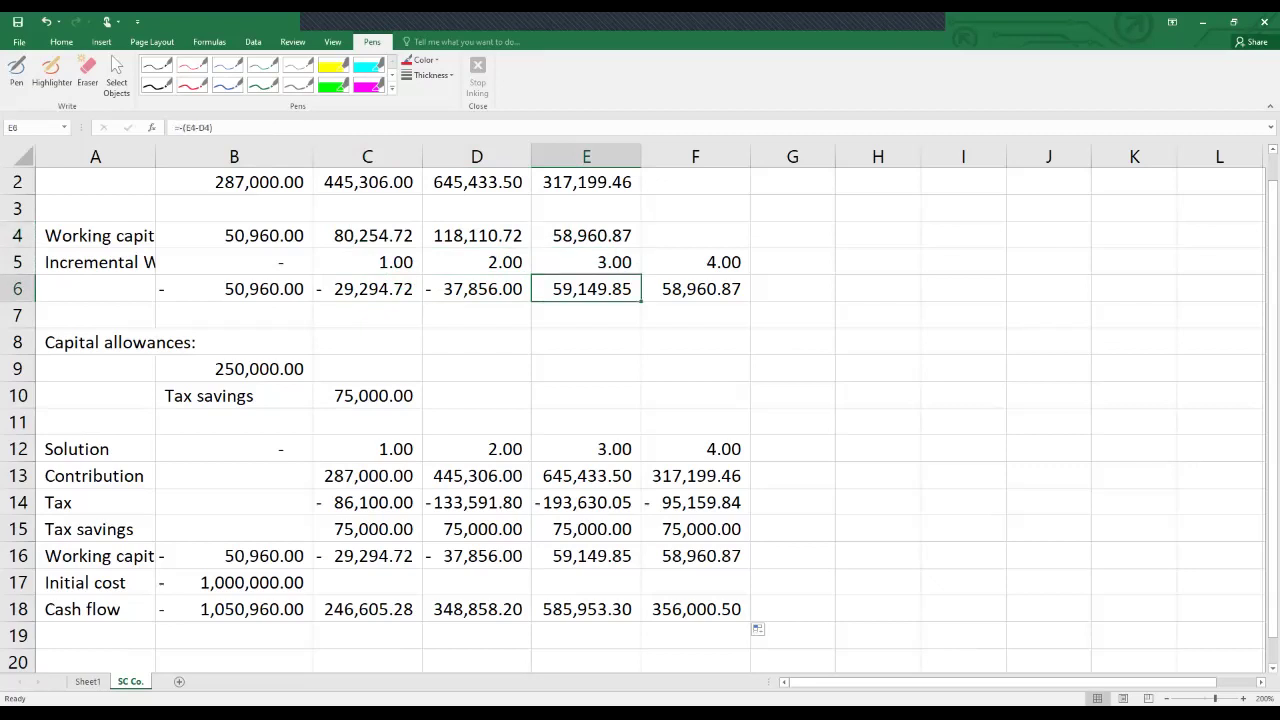
click(695, 262)
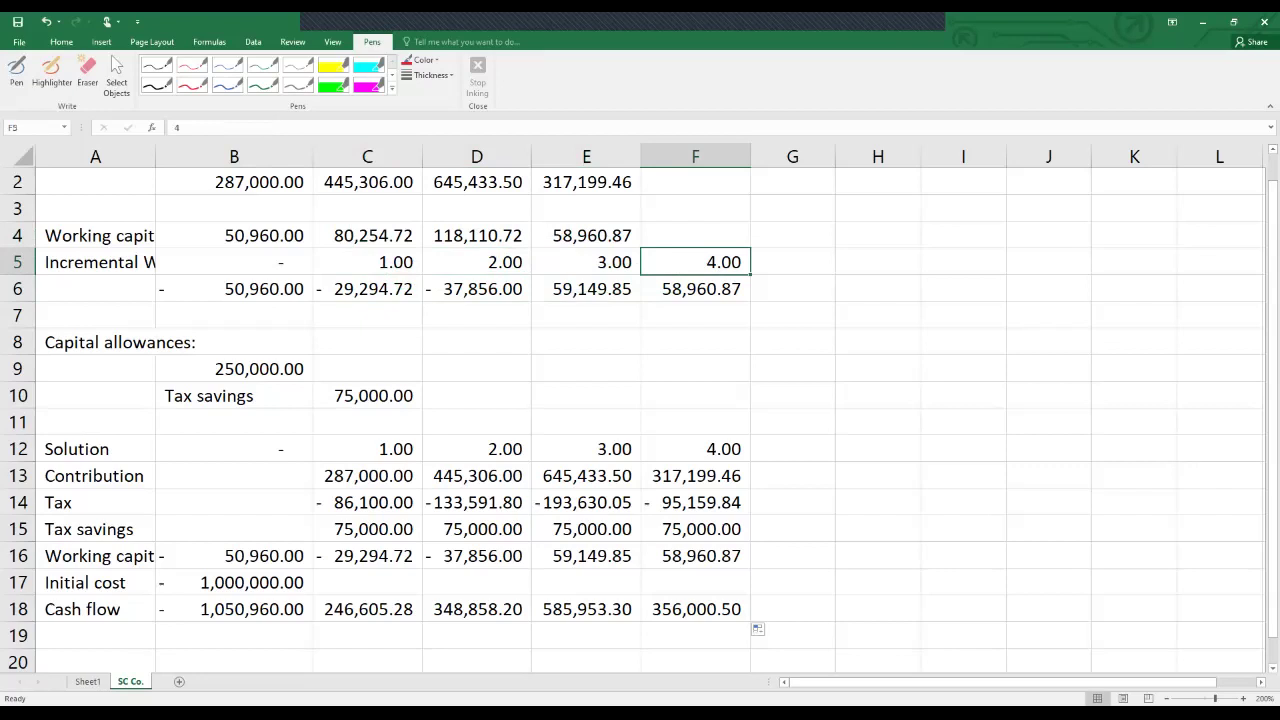
click(695, 235)
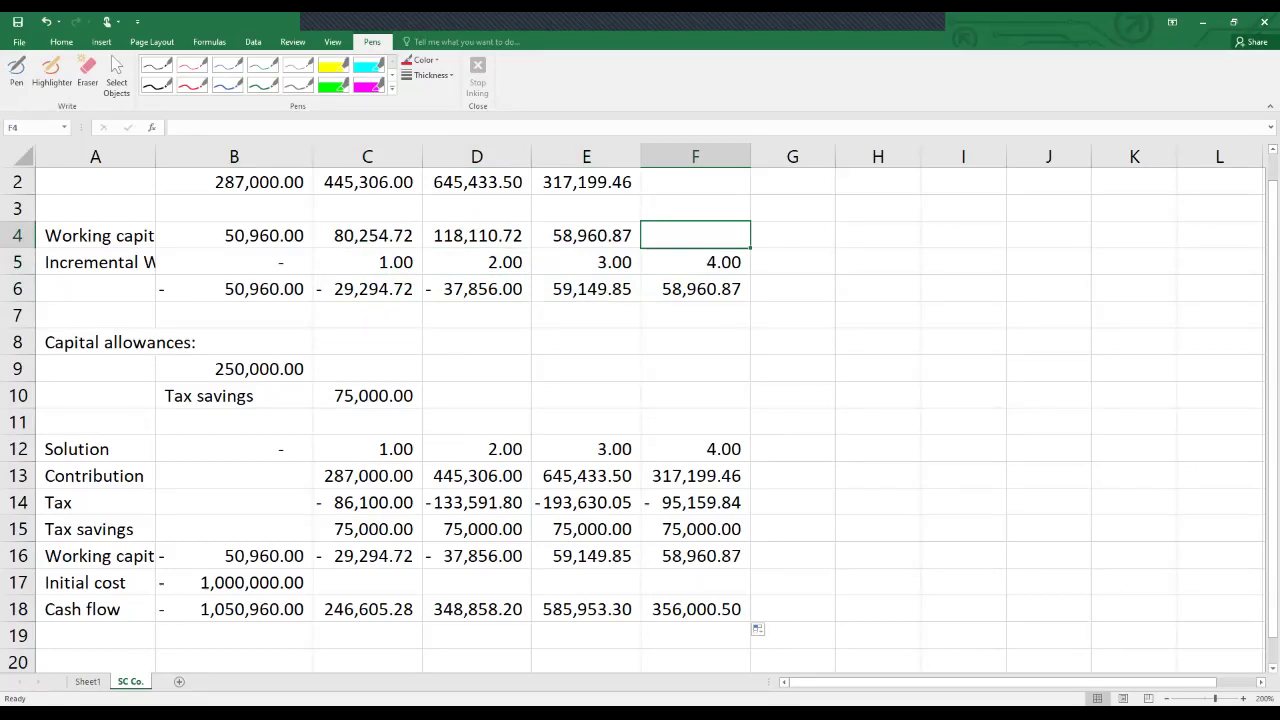
click(586, 235)
click(695, 288)
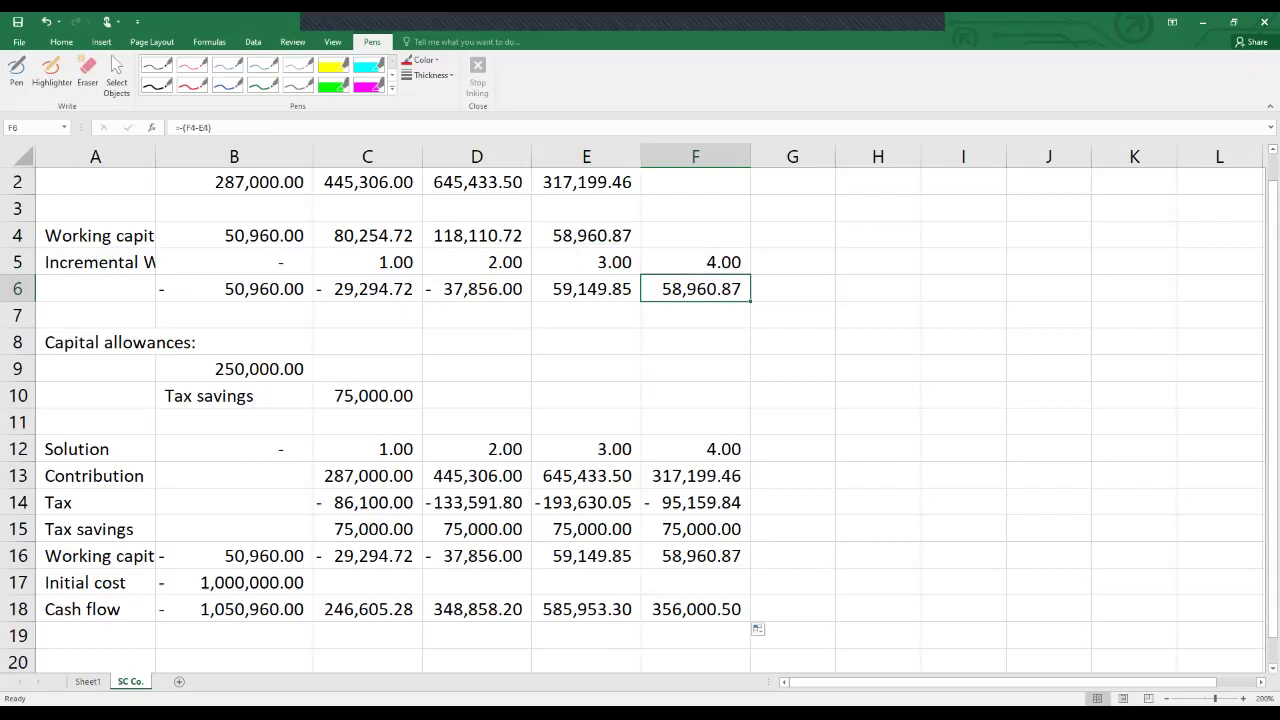
Label the row below the cash flows "Npv" in A19.
click(234, 609)
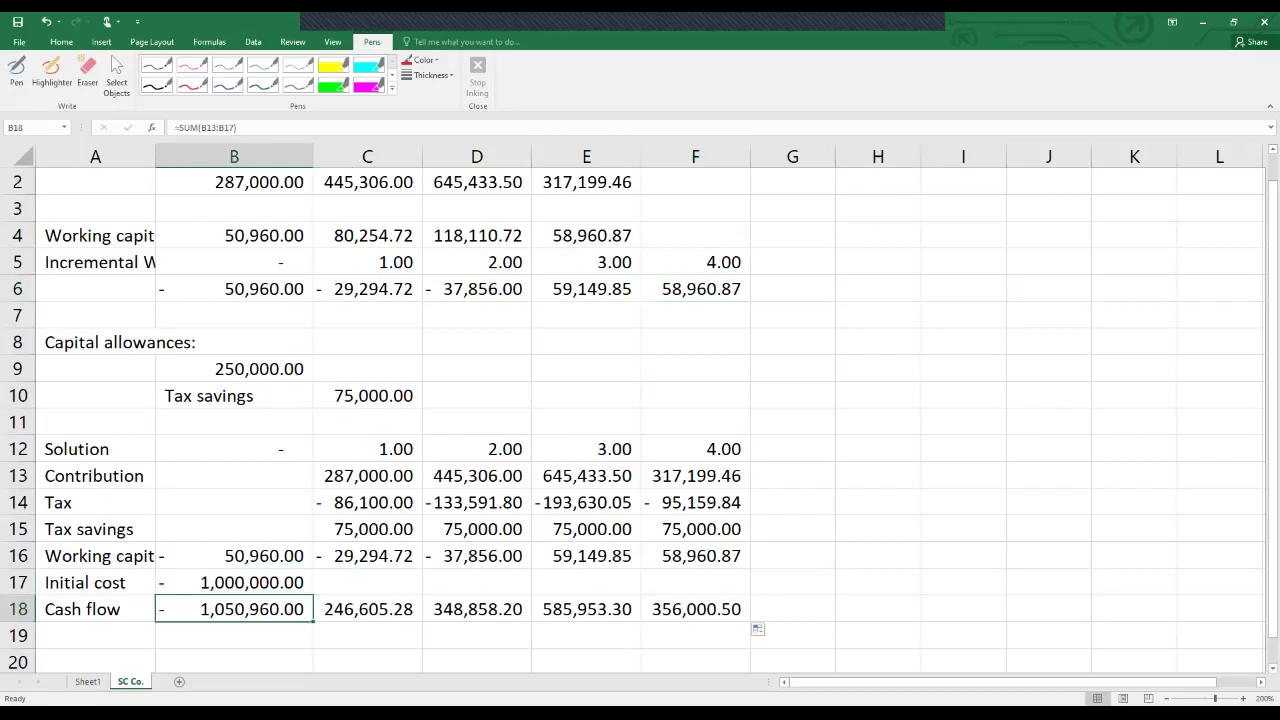
click(95, 635)
text(N)
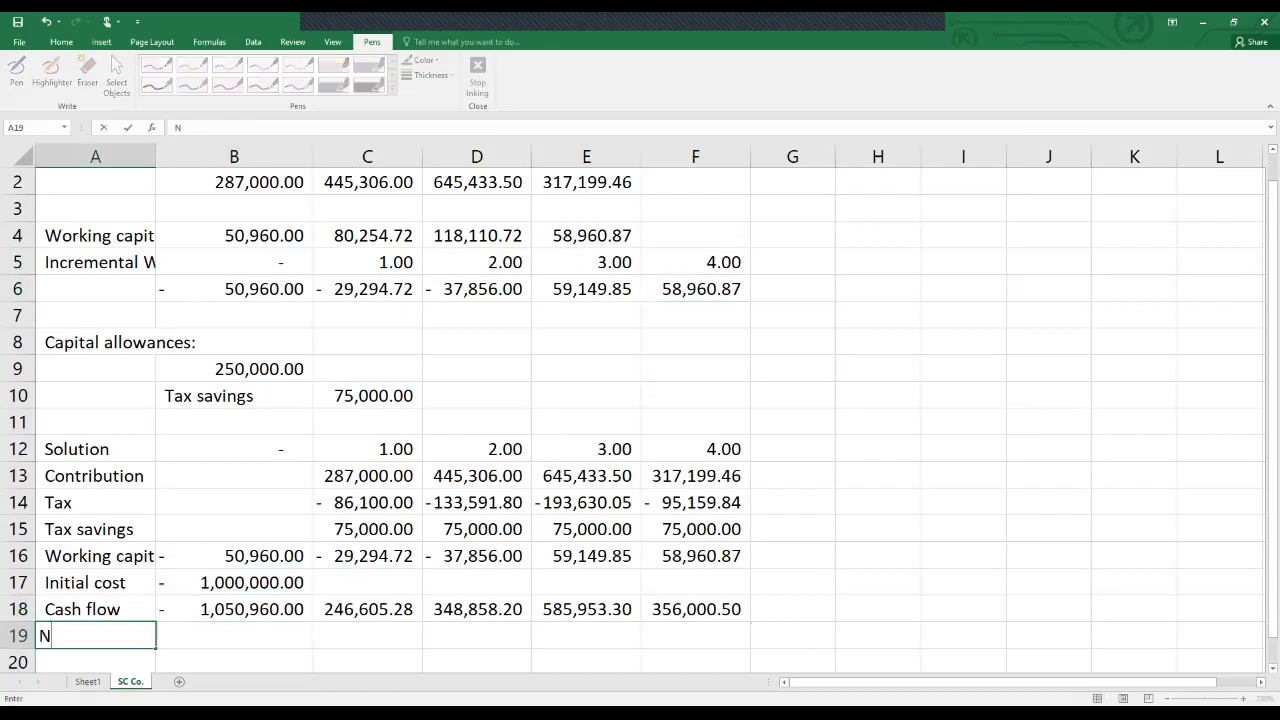
text(pv)
key(Tab)
Enter =NPV(0.12,C18:F18)+B18 in B19 to discount the cash flows at 12% and add the time-zero outflow.
text(=npv)
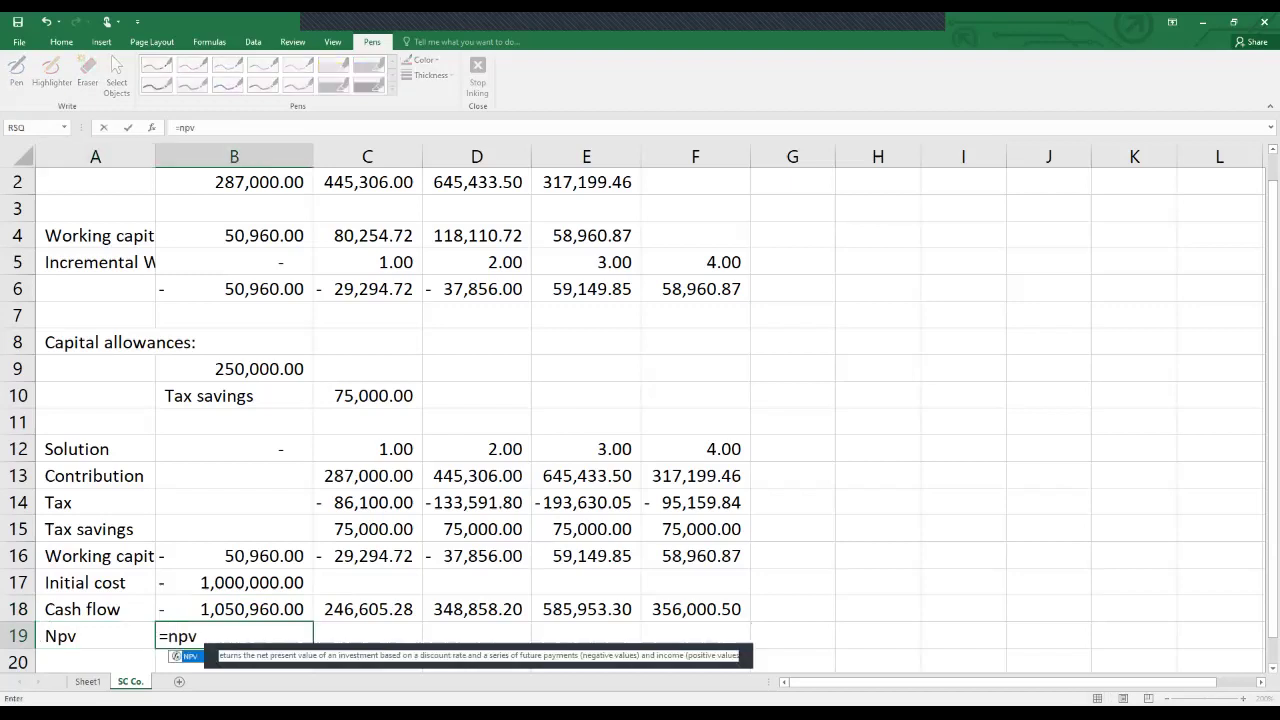
text(()
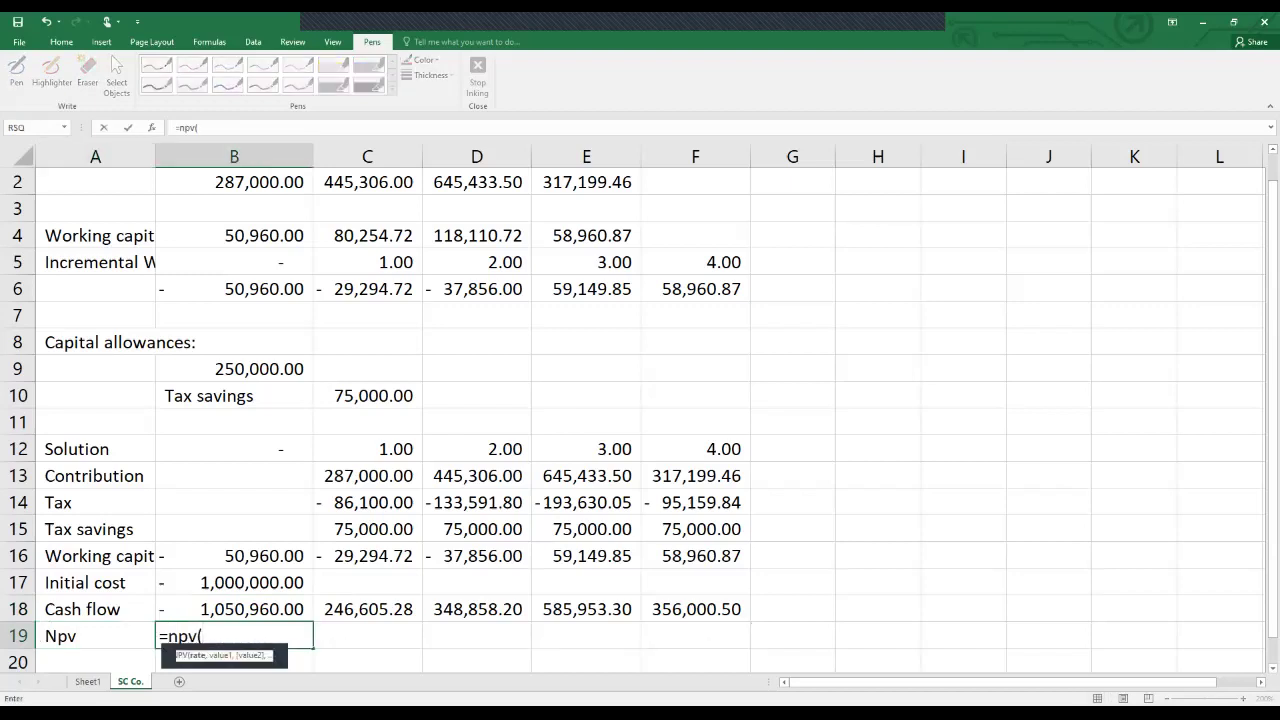
text(0.12)
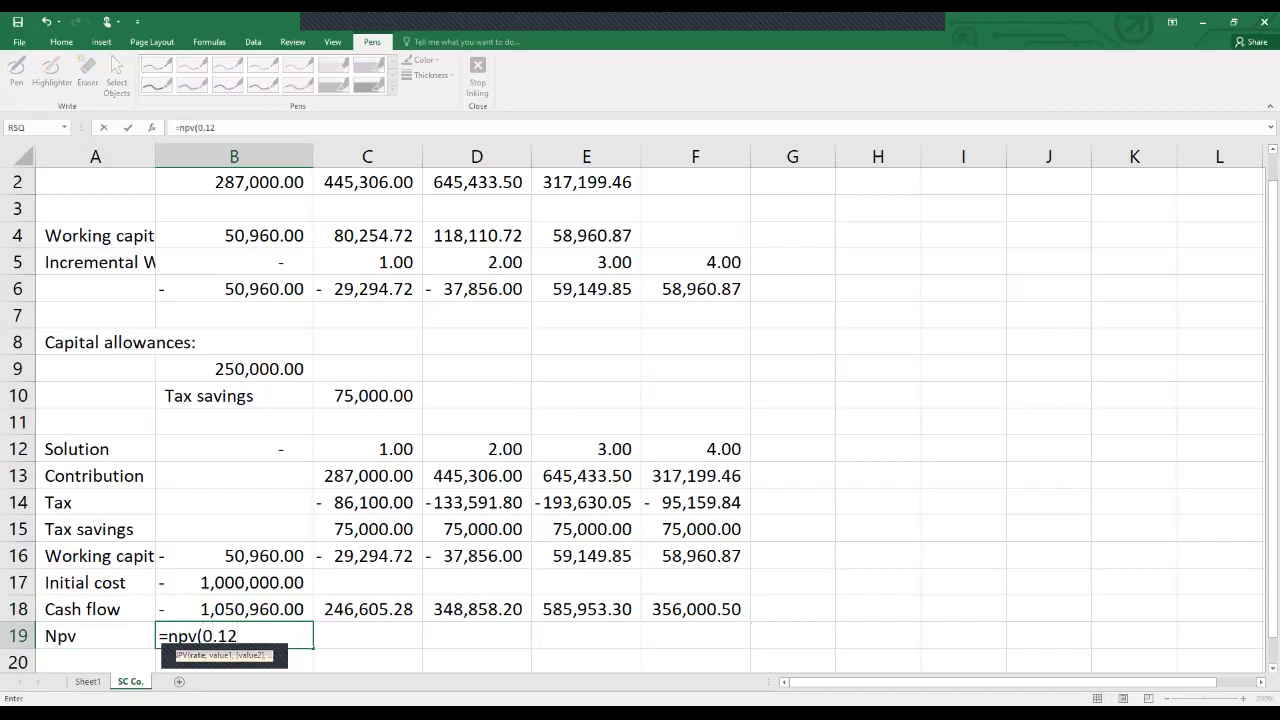
text(,)
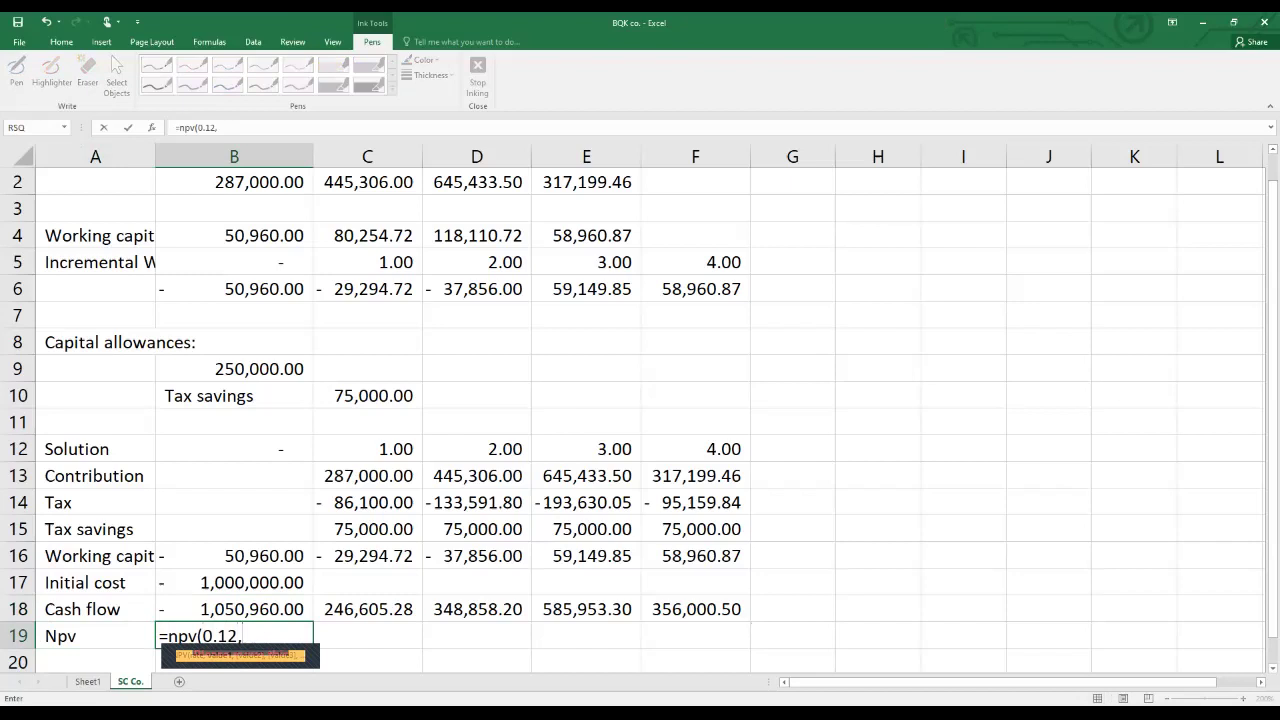
scroll(241, 520, down, 2)
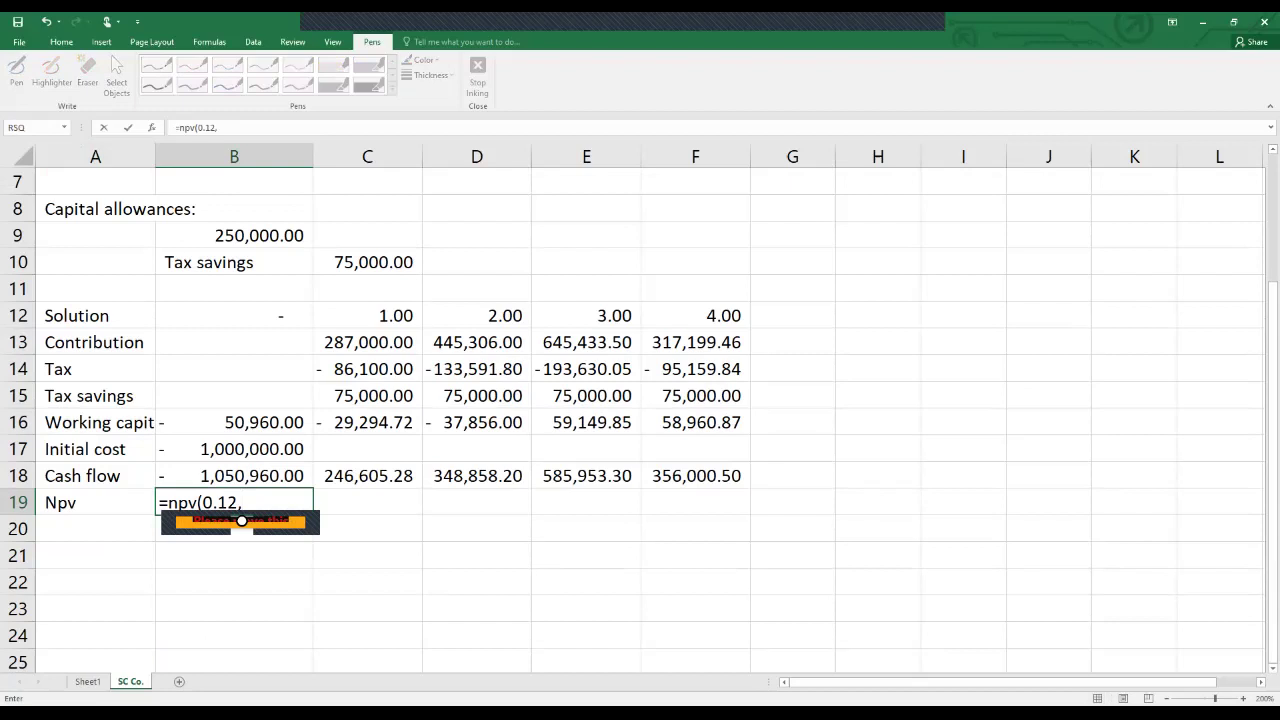
drag(367, 475, 695, 475)
text())
text())
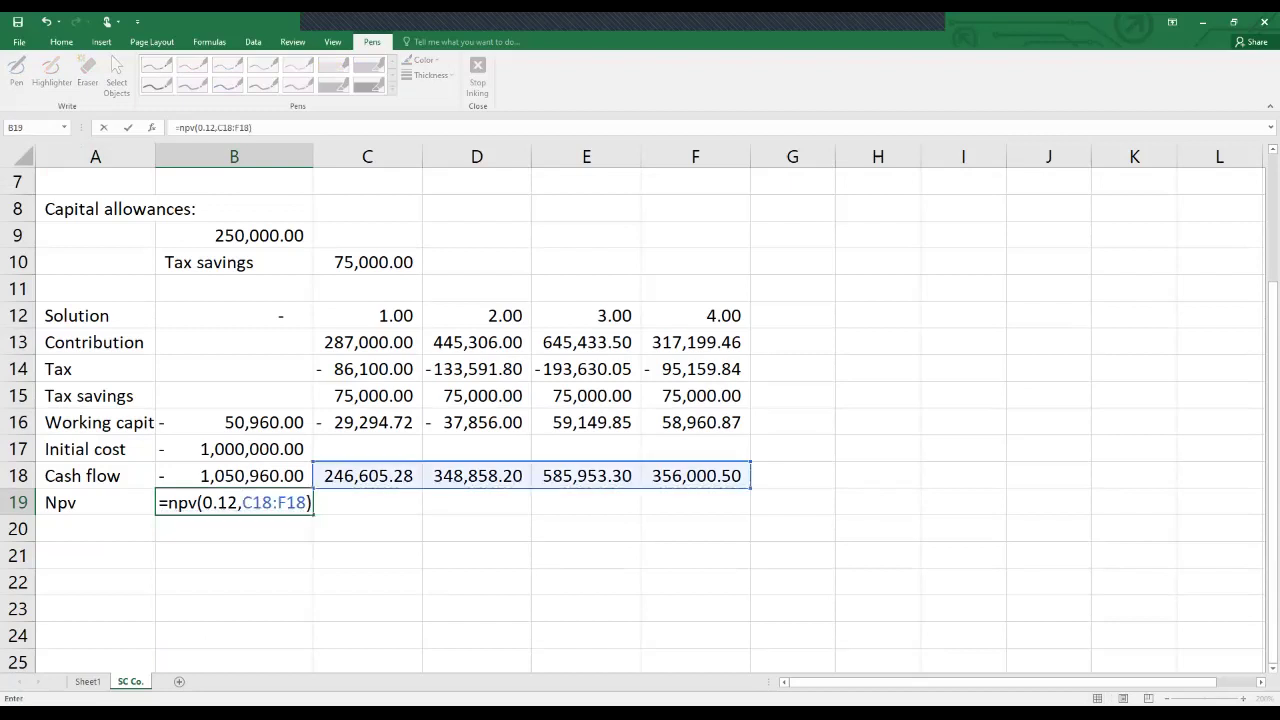
text(+)
key(Up)
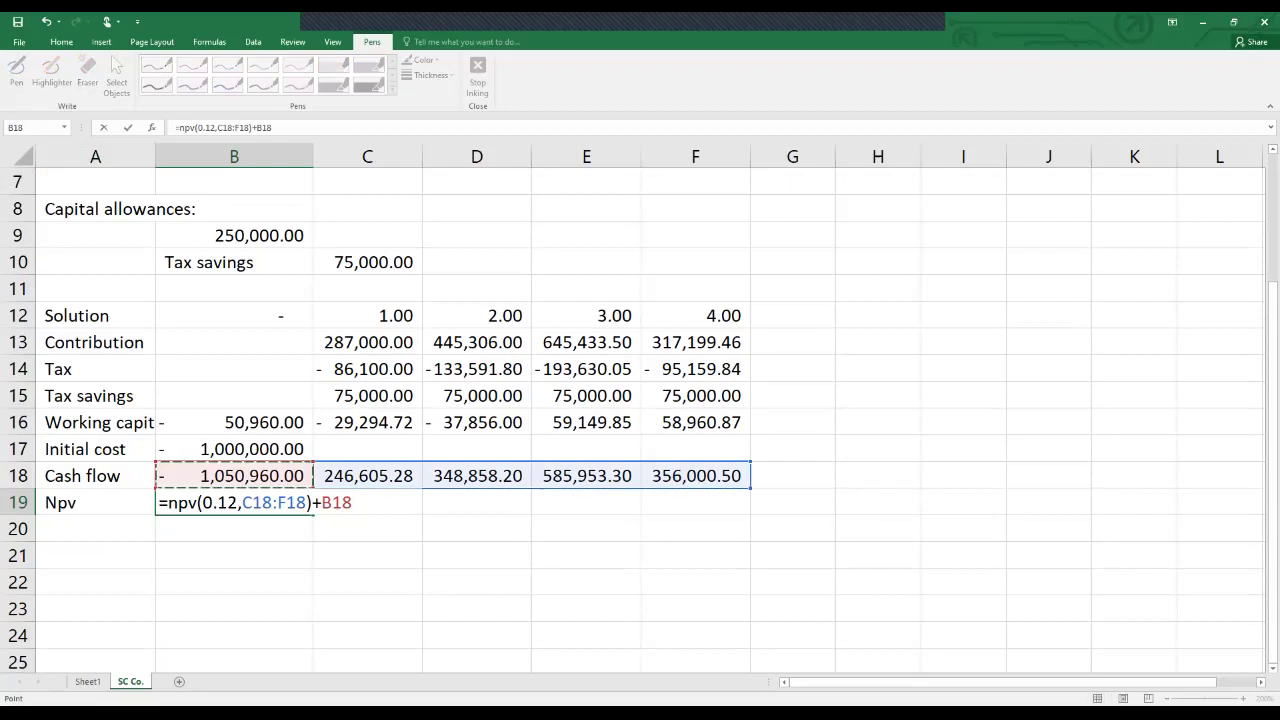
key(Return)
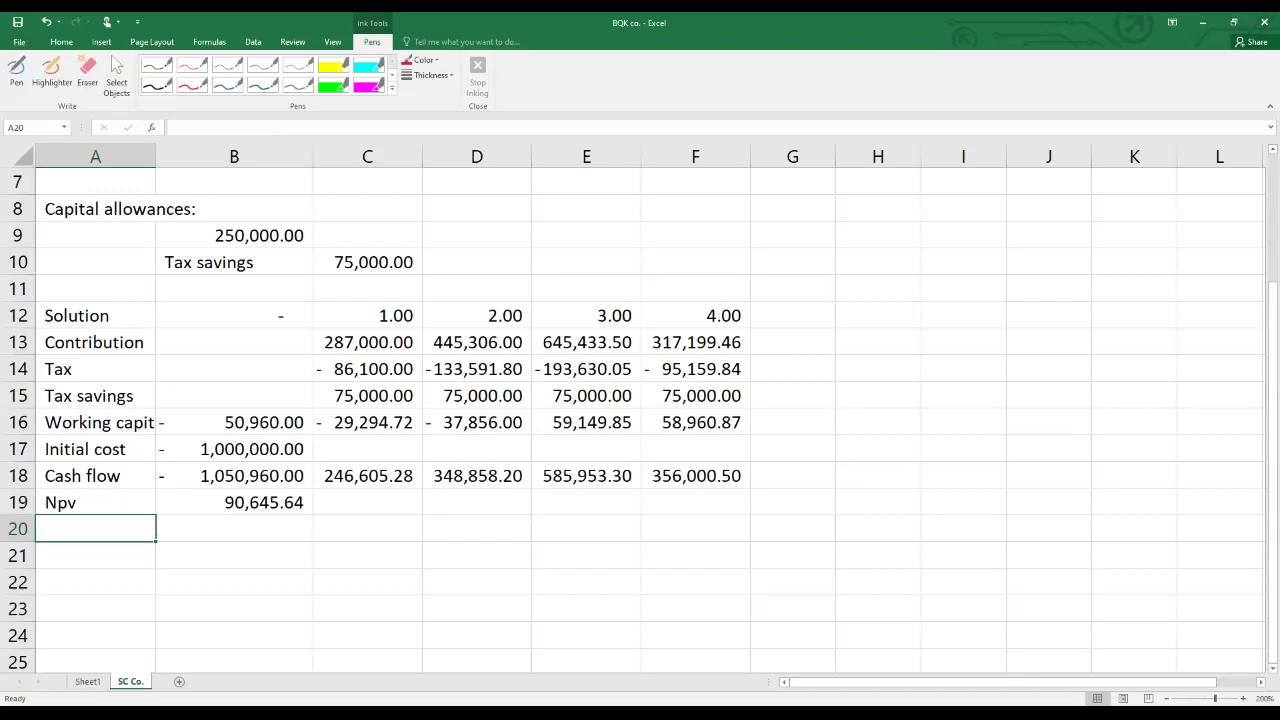
Write in A20 "The co. the should invest in the project since it has a postive NPV of $90645.64".
text(The co.)
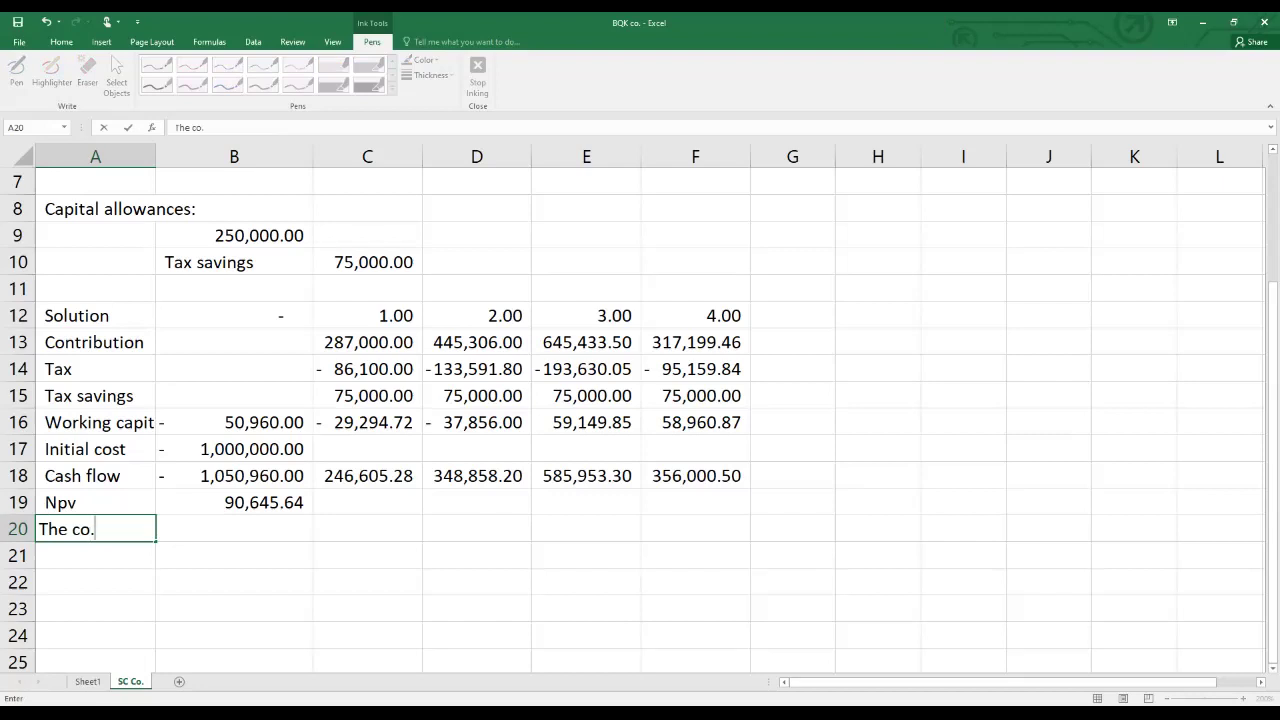
text( the should inv)
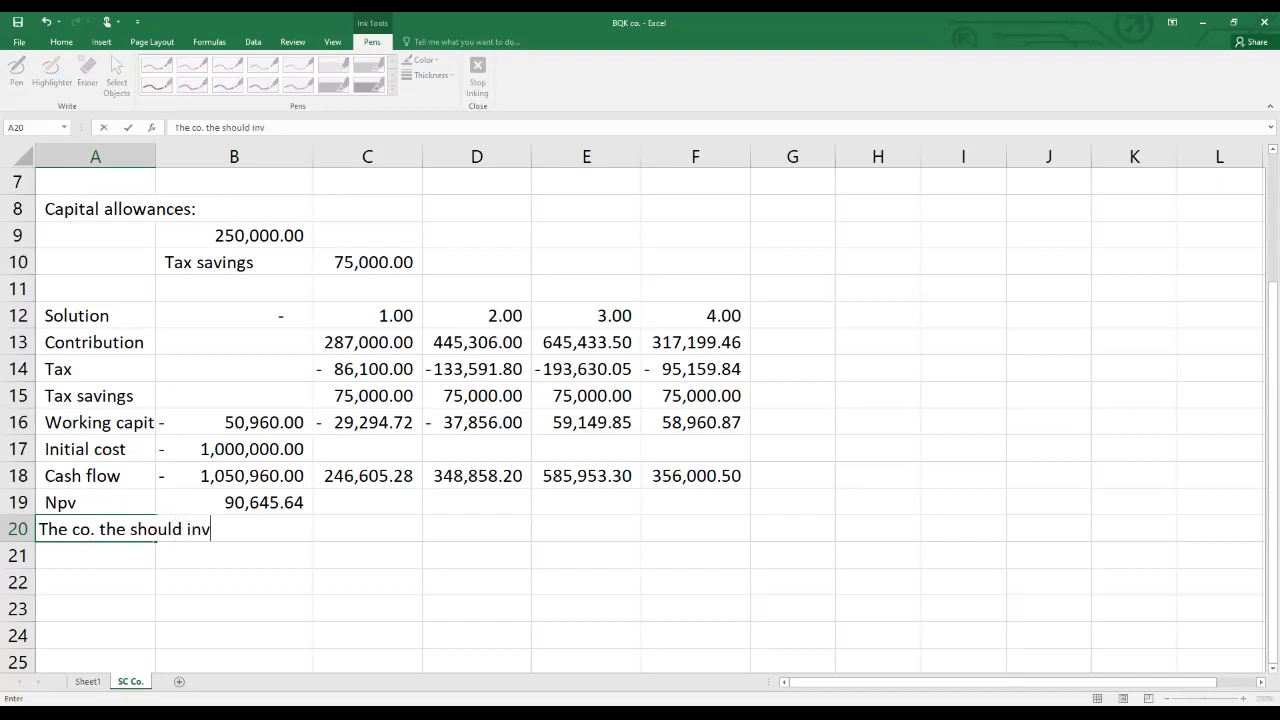
text(est in the pro)
text(ject an)
key(BackSpace)
key(BackSpace)
text(since)
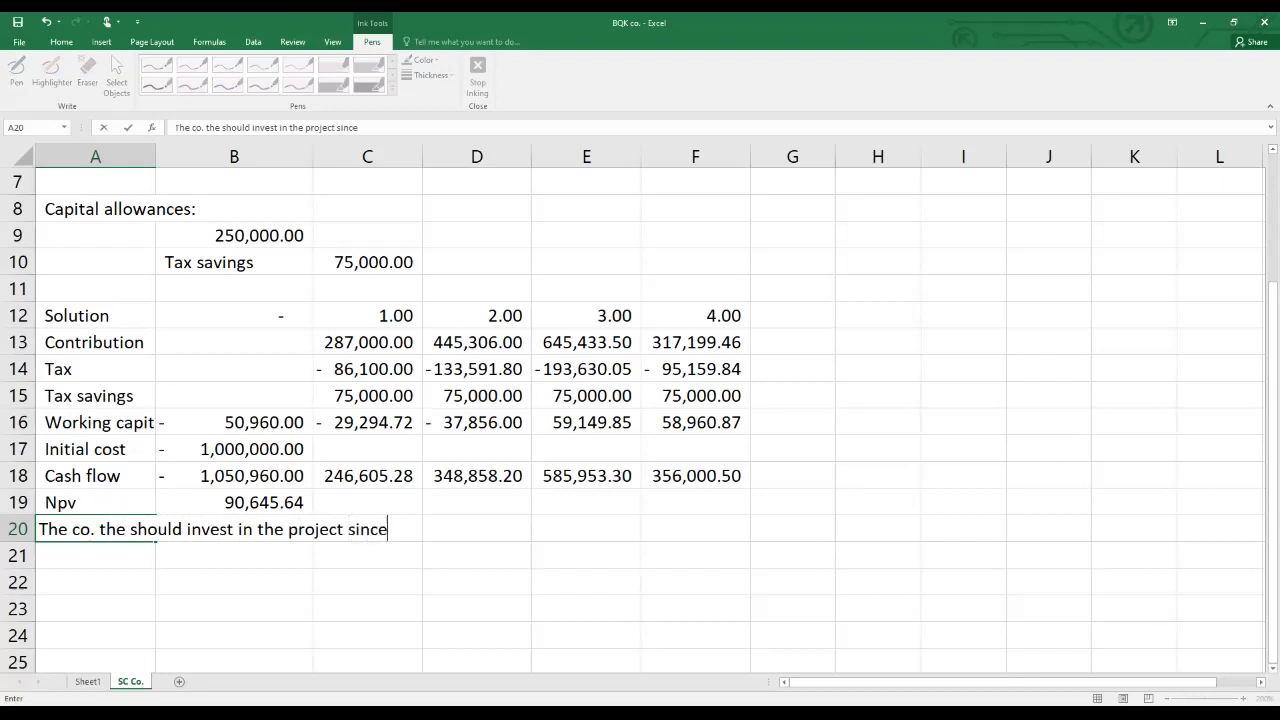
text( it has a postive)
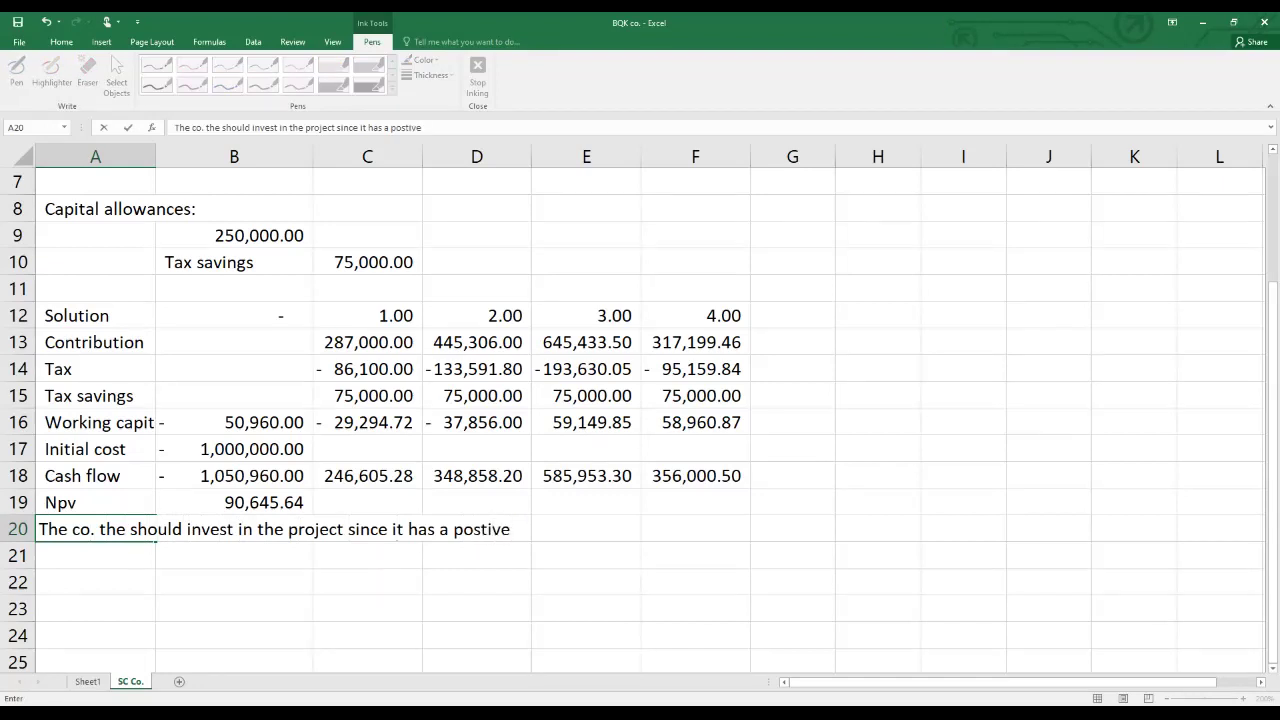
text( NPV of $90)
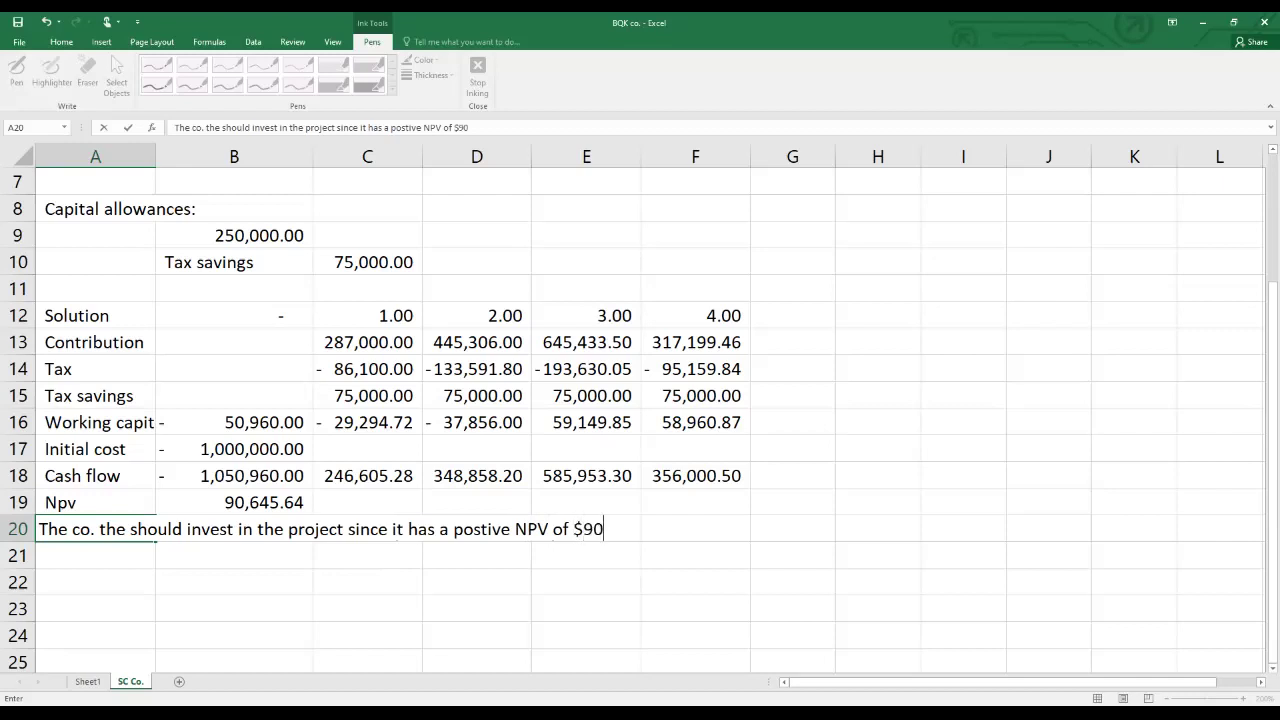
text(645.64)
Correct the spelling of "postive" to "positive" in the A20 conclusion and commit the entry.
click(473, 529)
key(Right)
text(i)
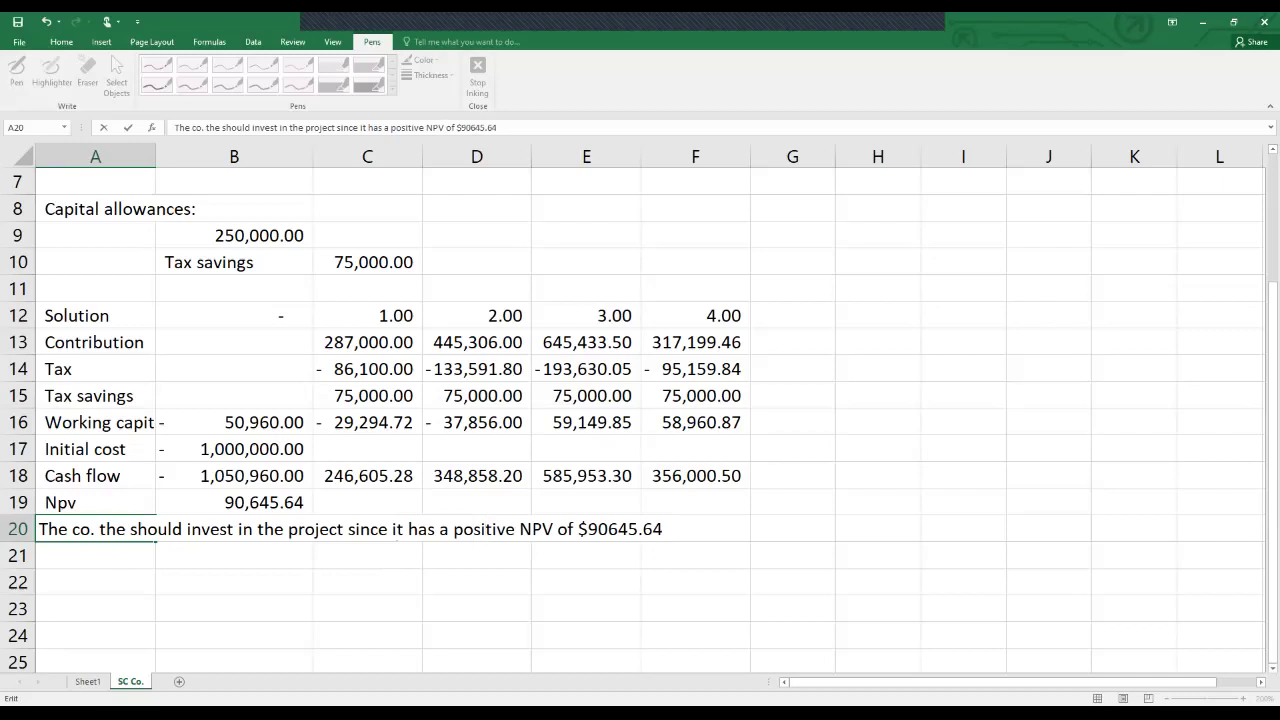
key(Return)
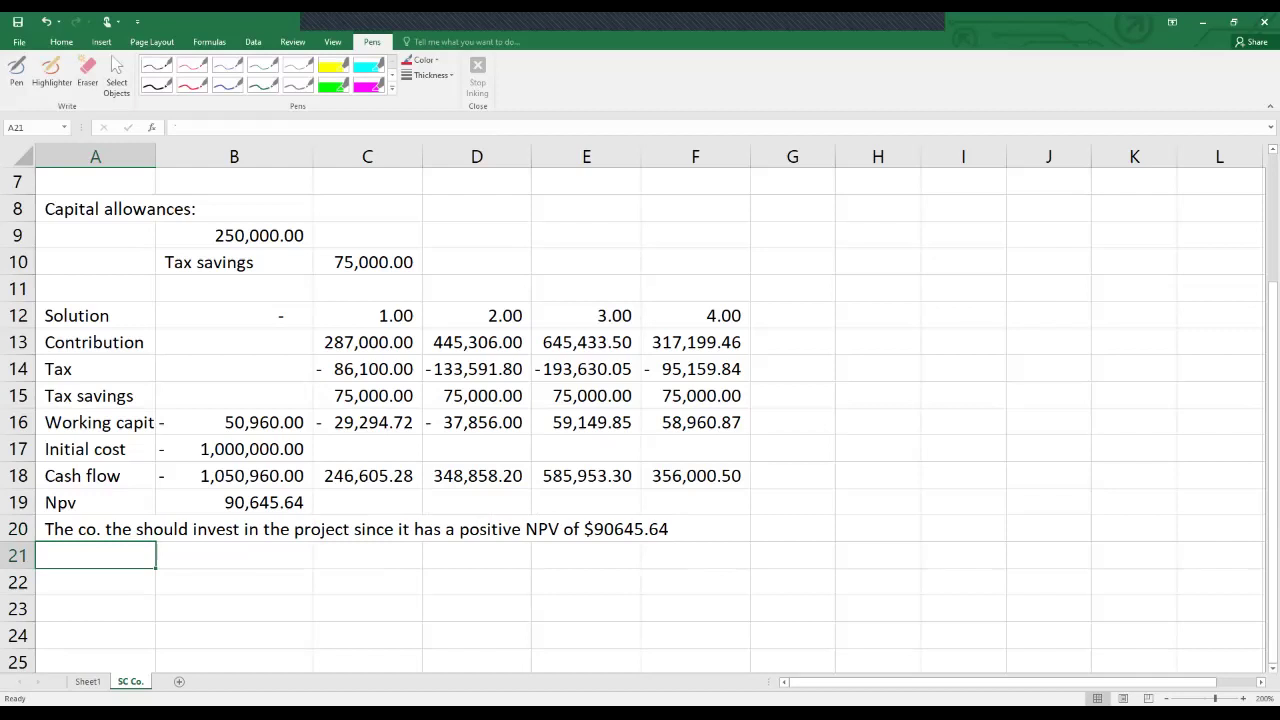
Display the formulas behind rows 9 to 19 for review and switch back to showing values.
key(ctrl+grave)
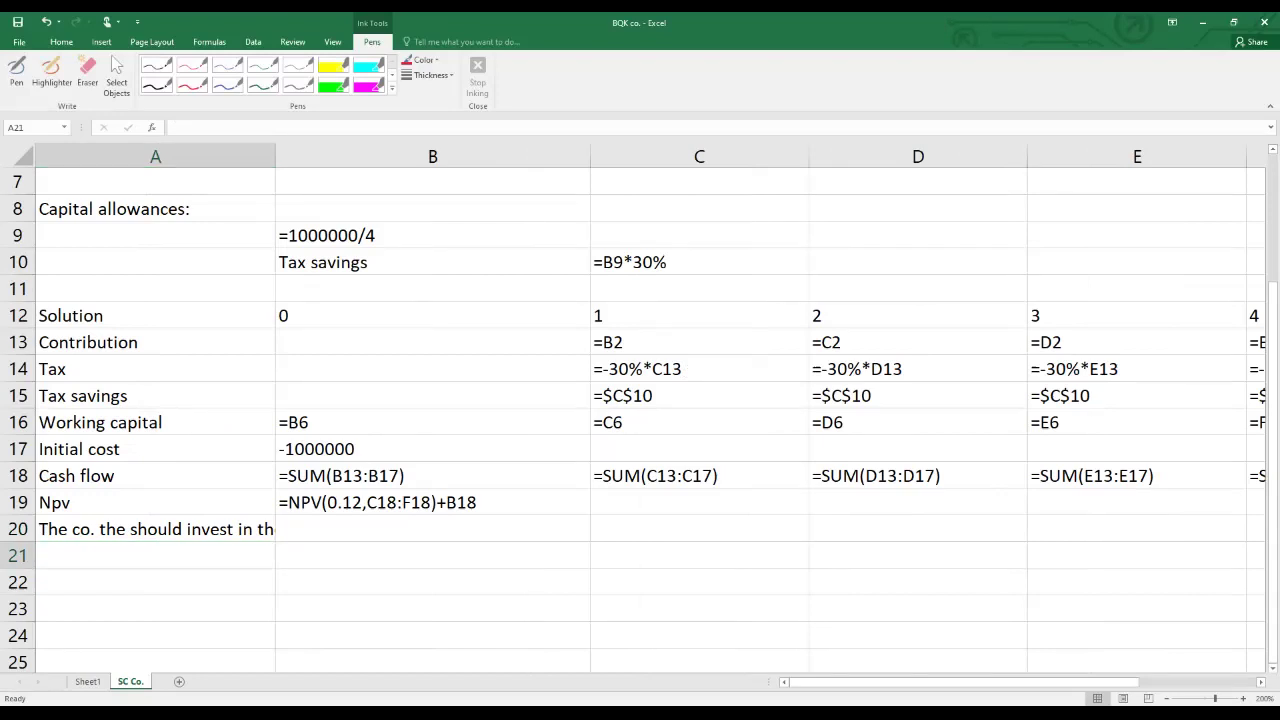
key(ctrl+grave)
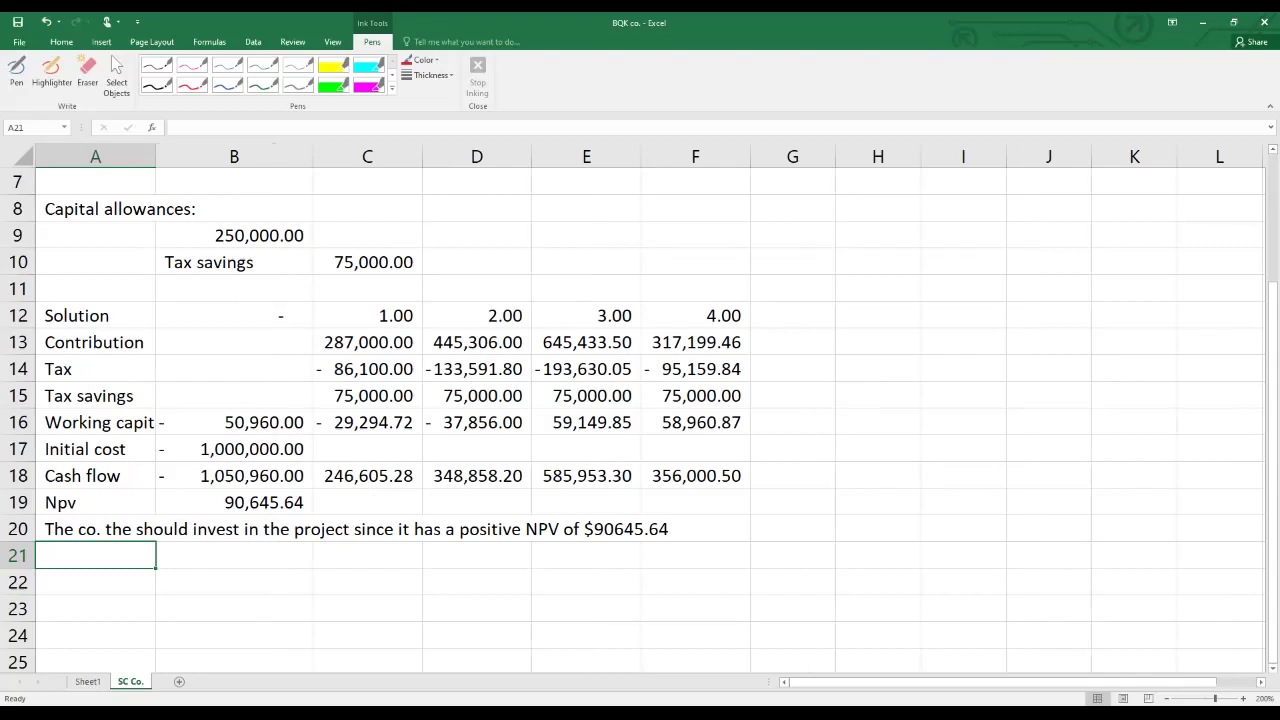
Examine the working capital formulas in D4 and E4 and the incremental working capital formulas in C6 through F6.
scroll(640, 410, up, 2)
scroll(640, 410, up, 1)
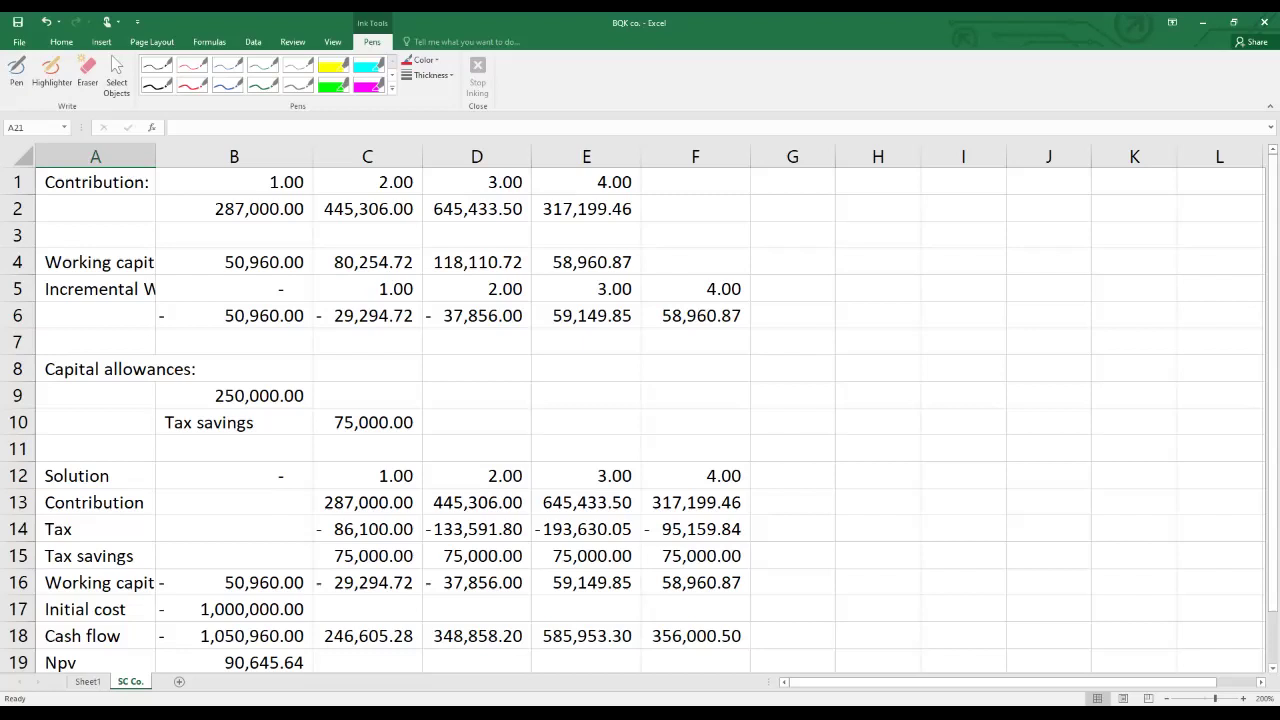
click(367, 315)
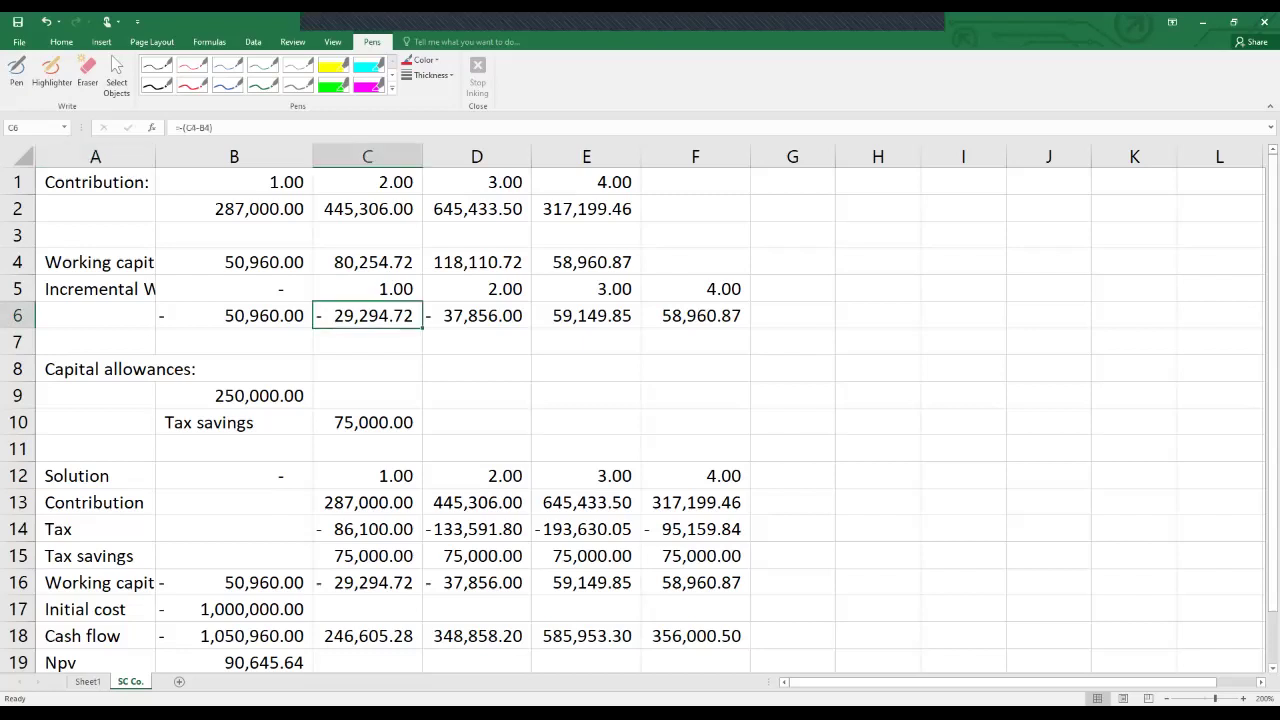
click(476, 289)
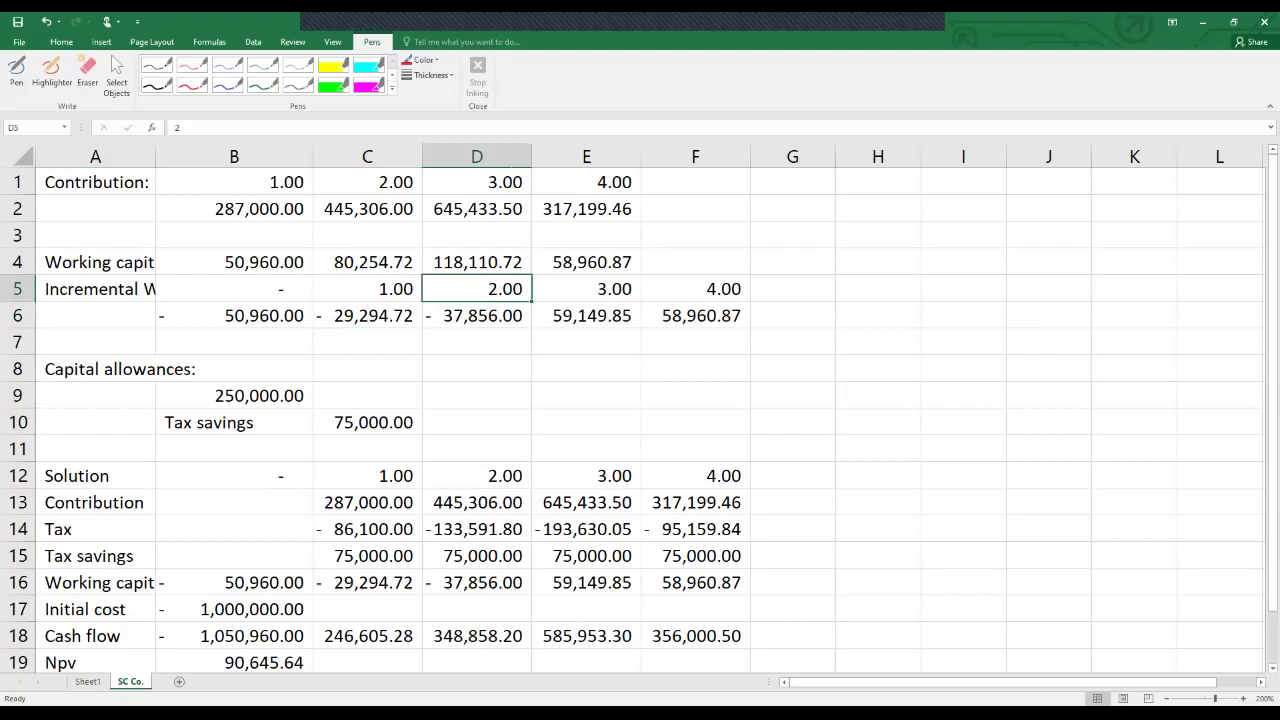
click(476, 262)
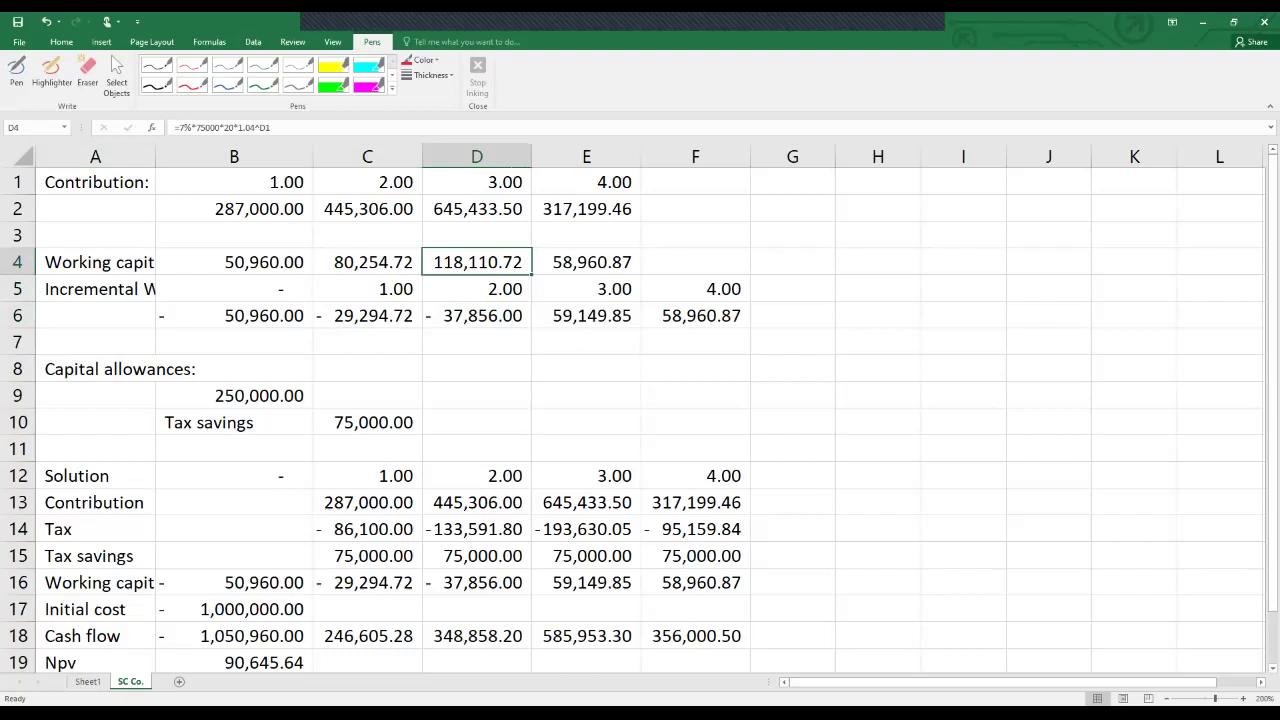
click(476, 315)
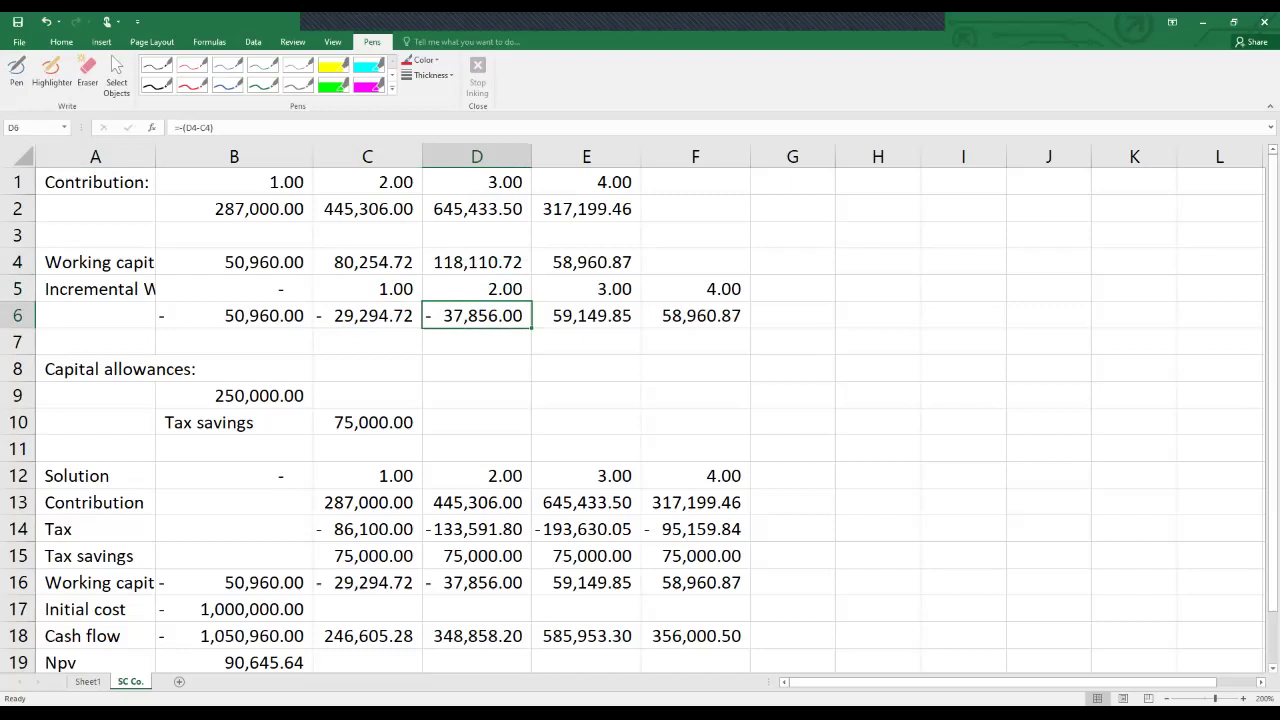
click(586, 262)
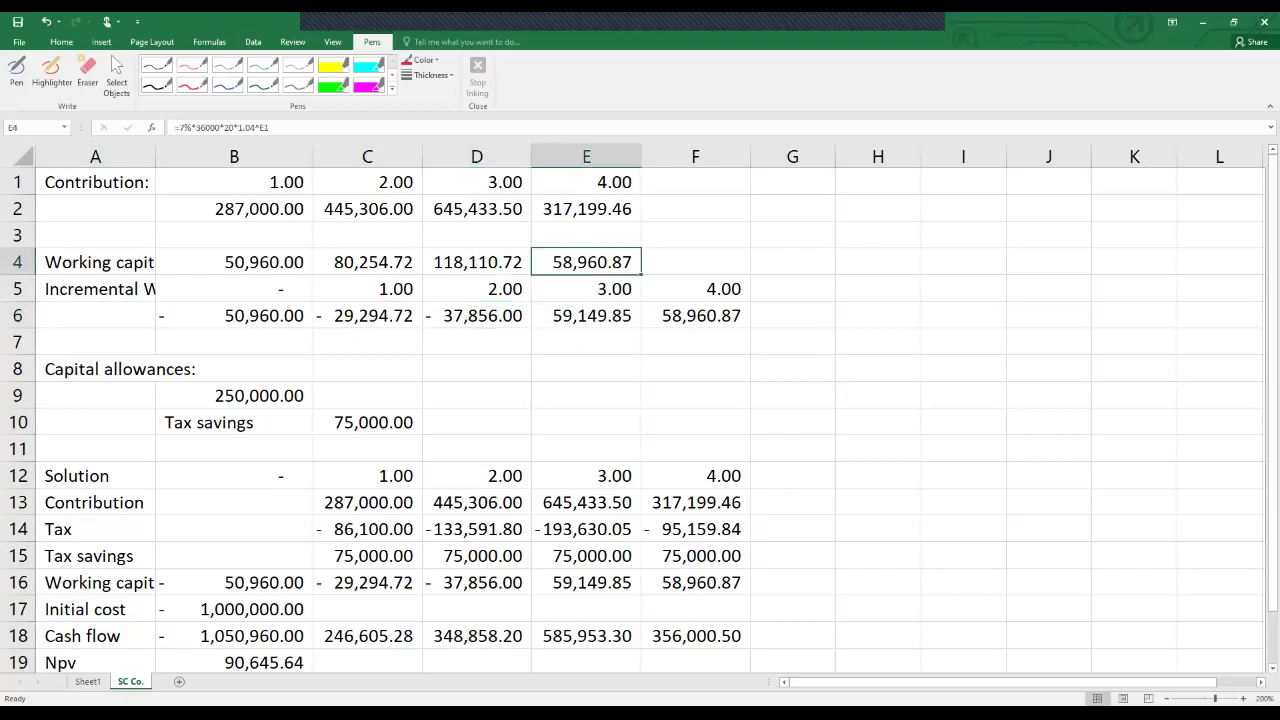
click(476, 262)
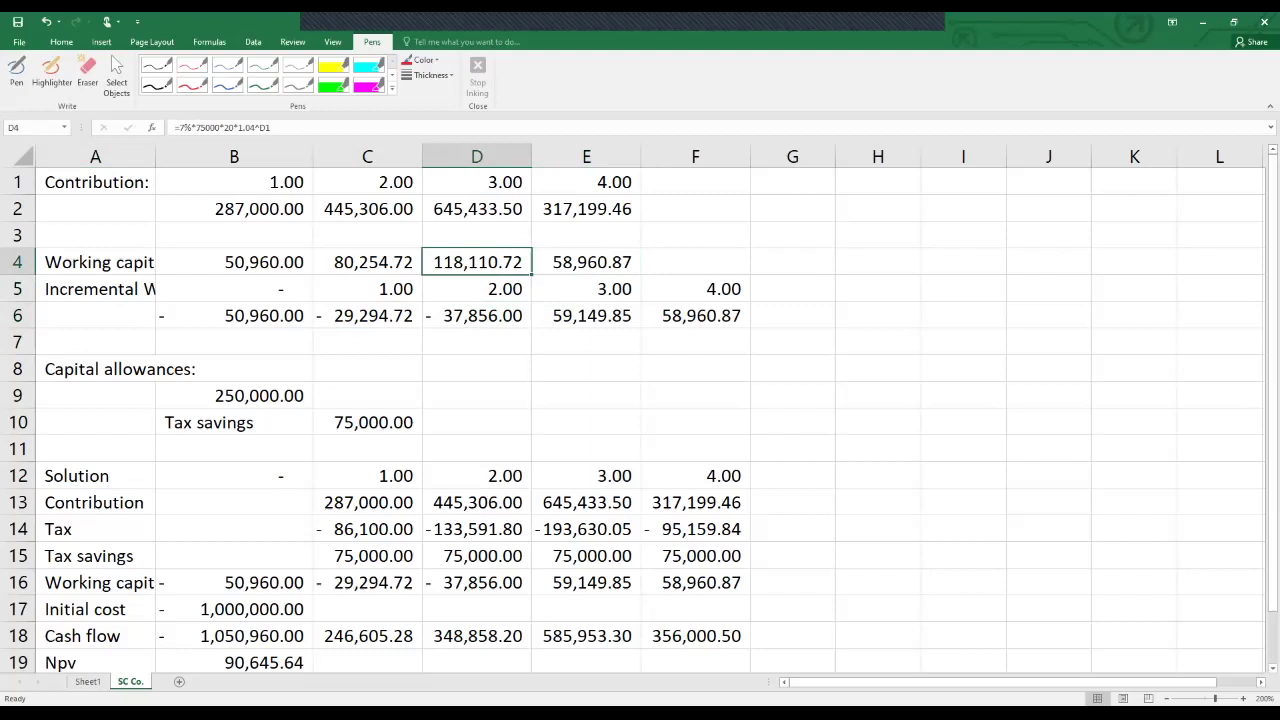
click(586, 315)
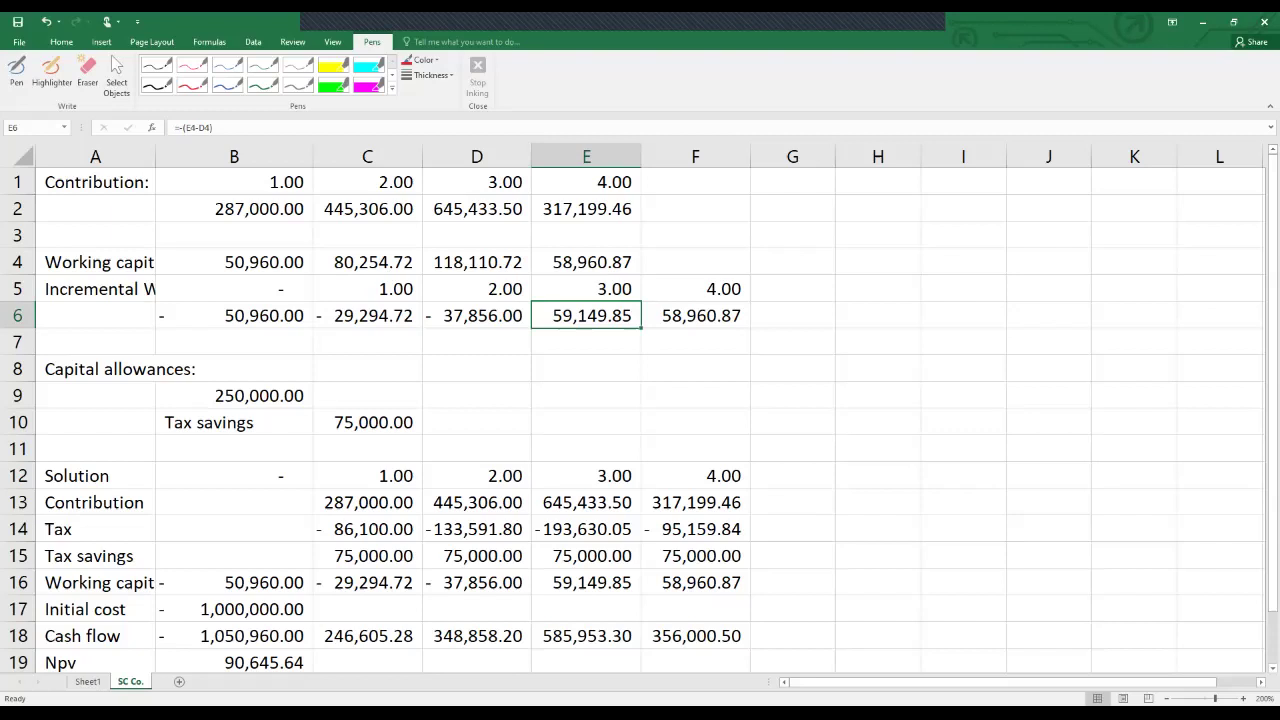
click(695, 315)
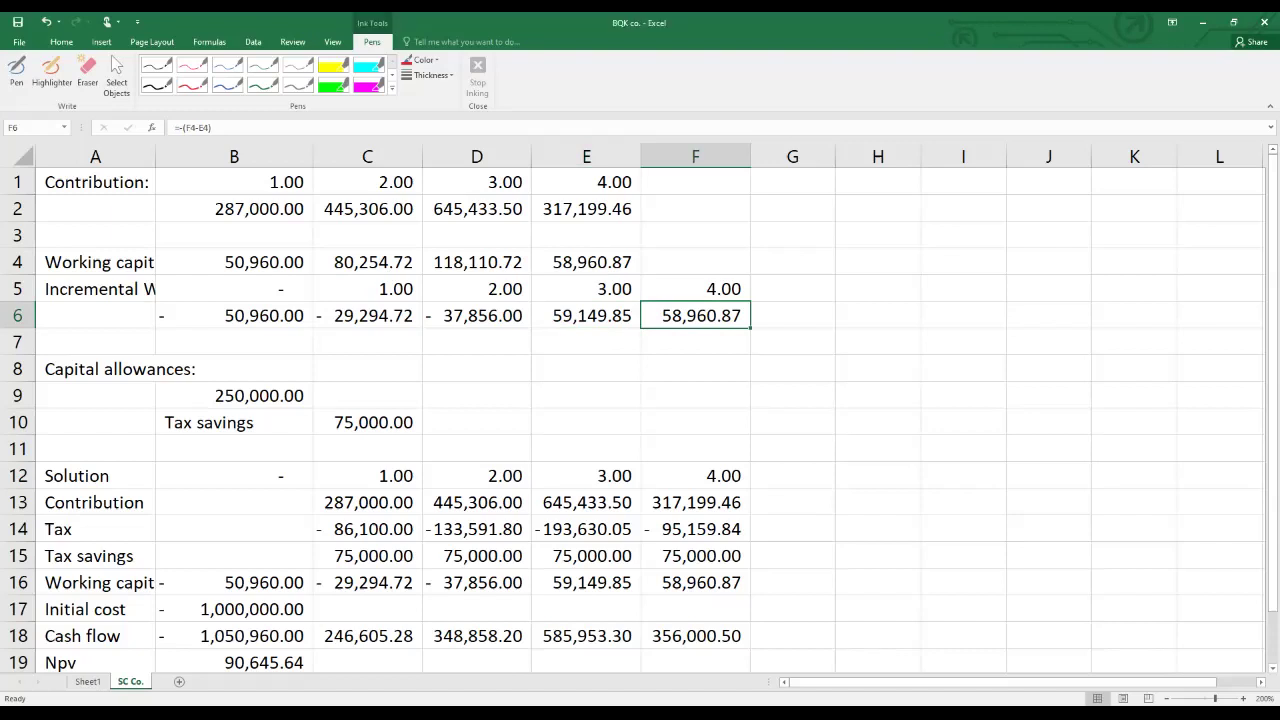
Label A21 "IRR" and calculate in B21 the internal rate of return of the cash flows in B18:F18.
scroll(640, 420, down, 2)
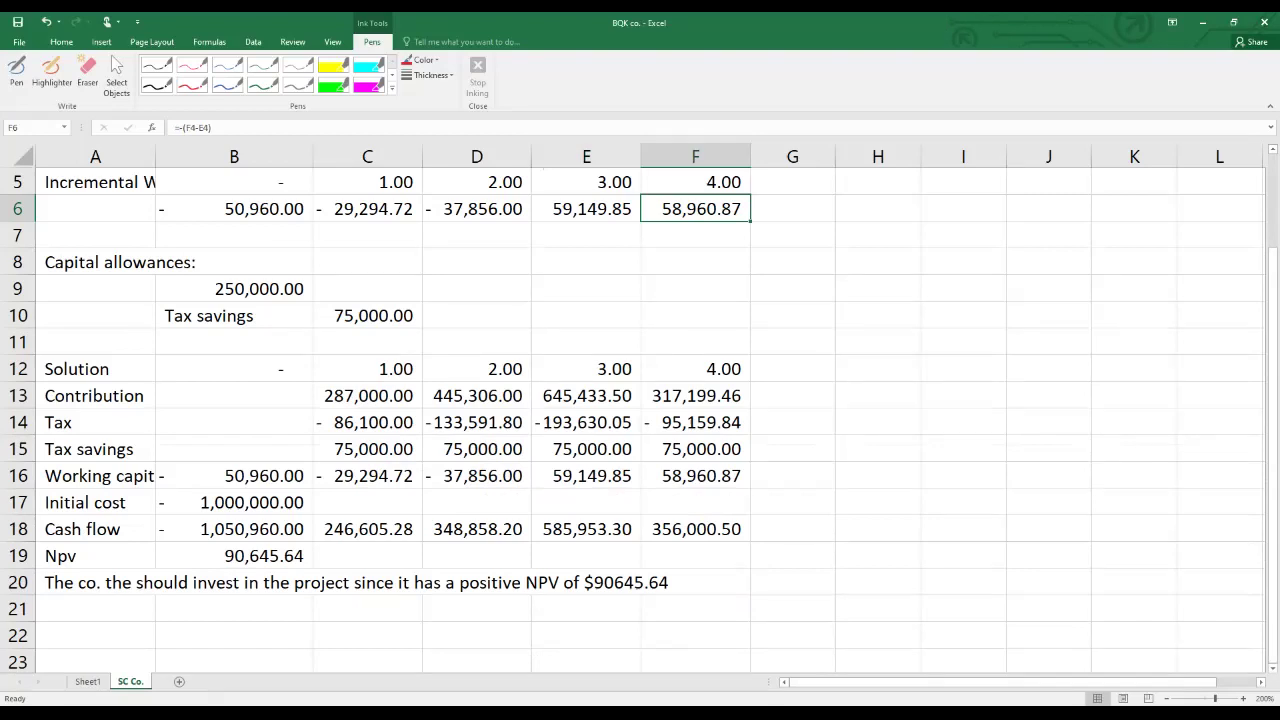
click(95, 609)
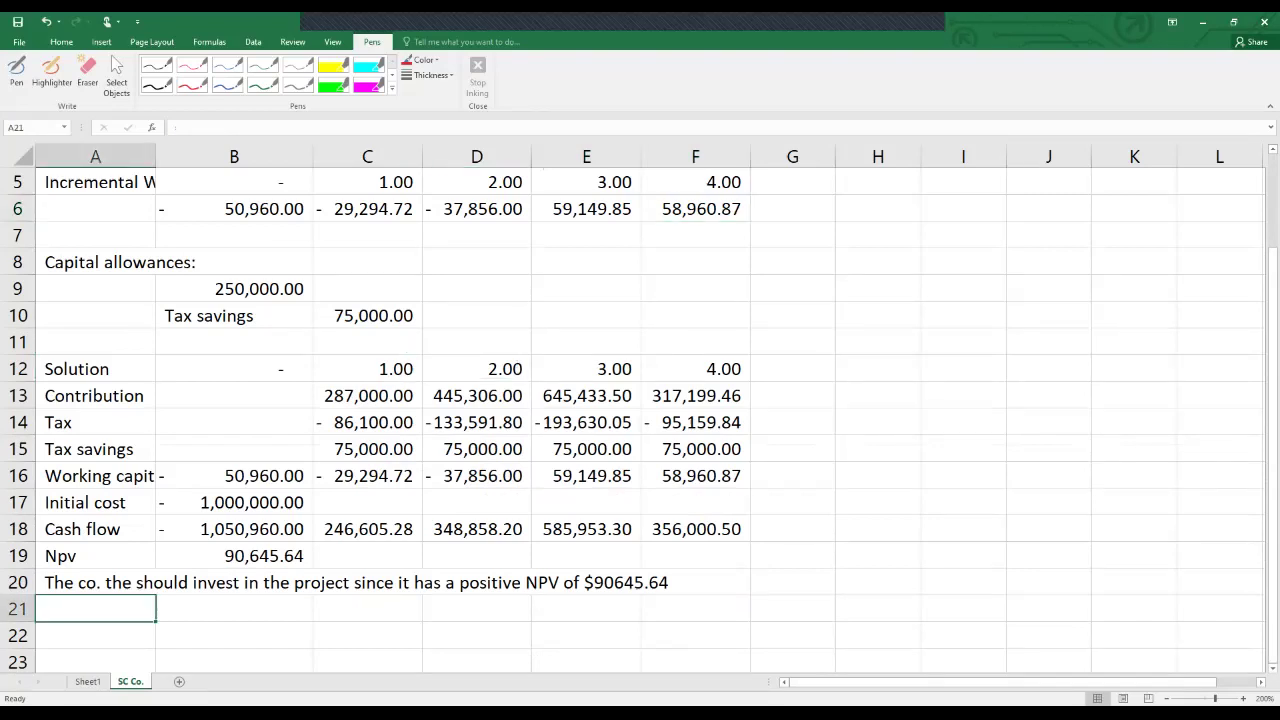
text(IRR)
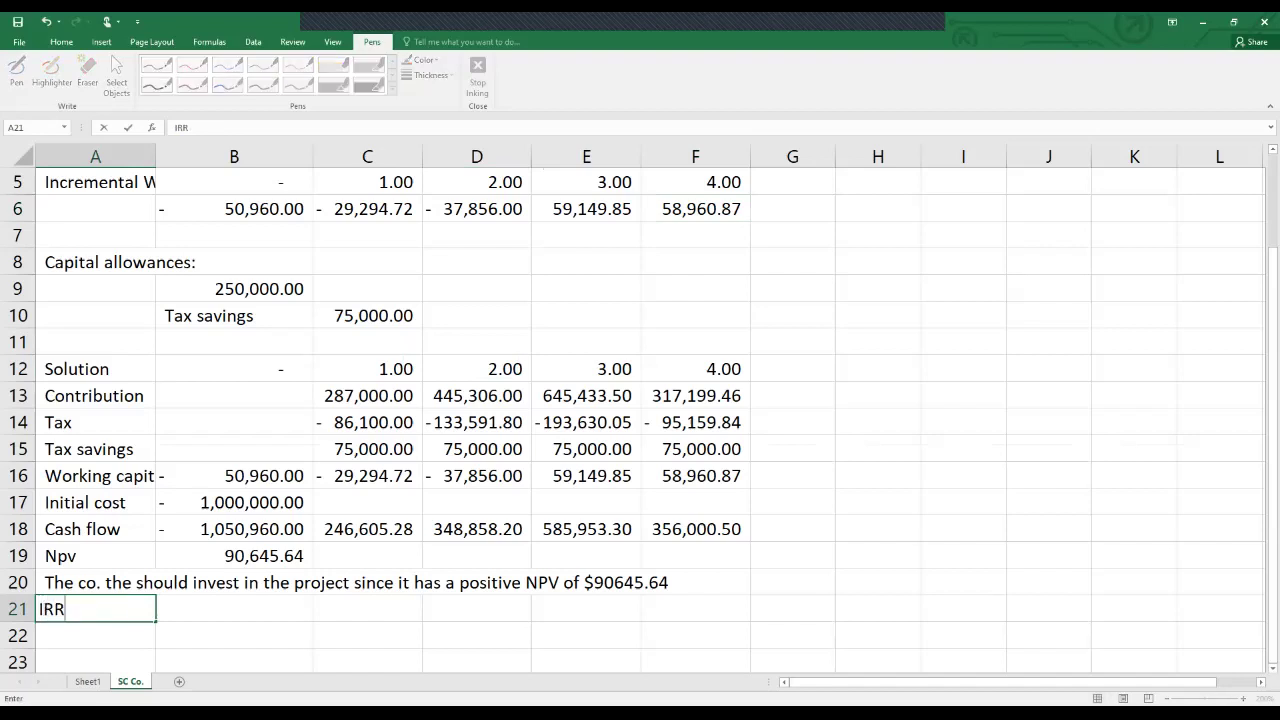
key(Tab)
text(=)
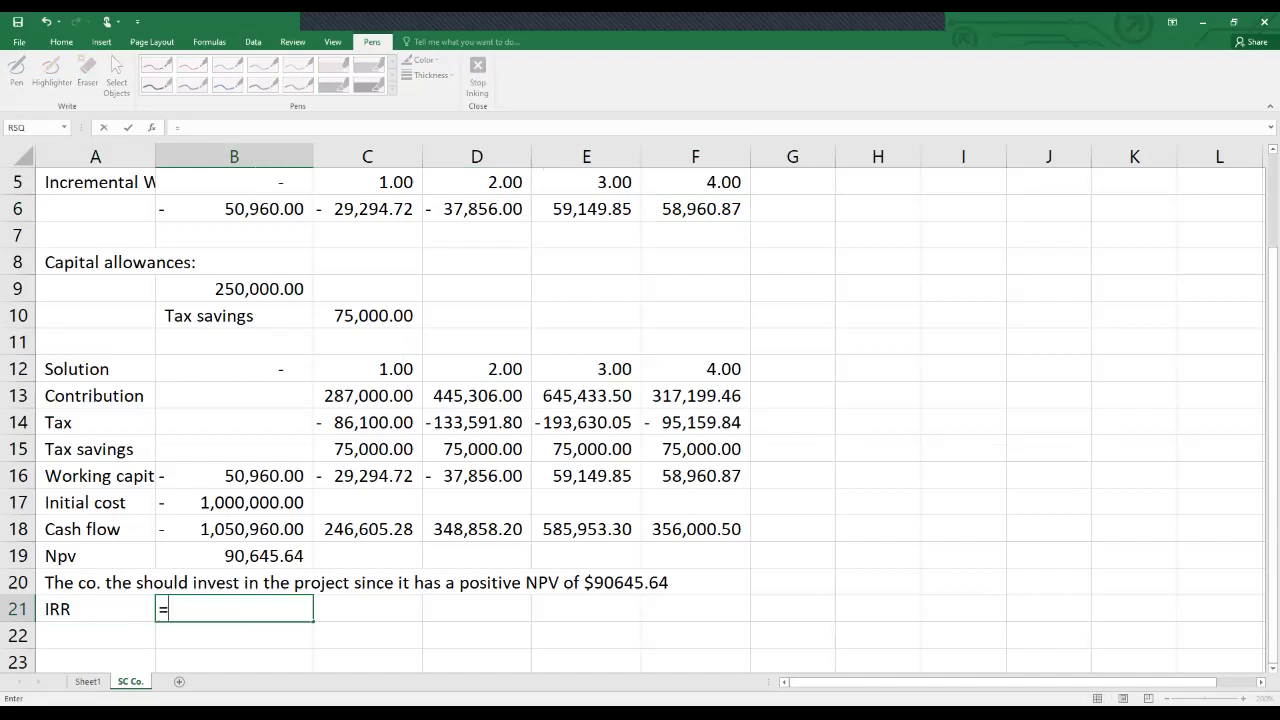
text(i)
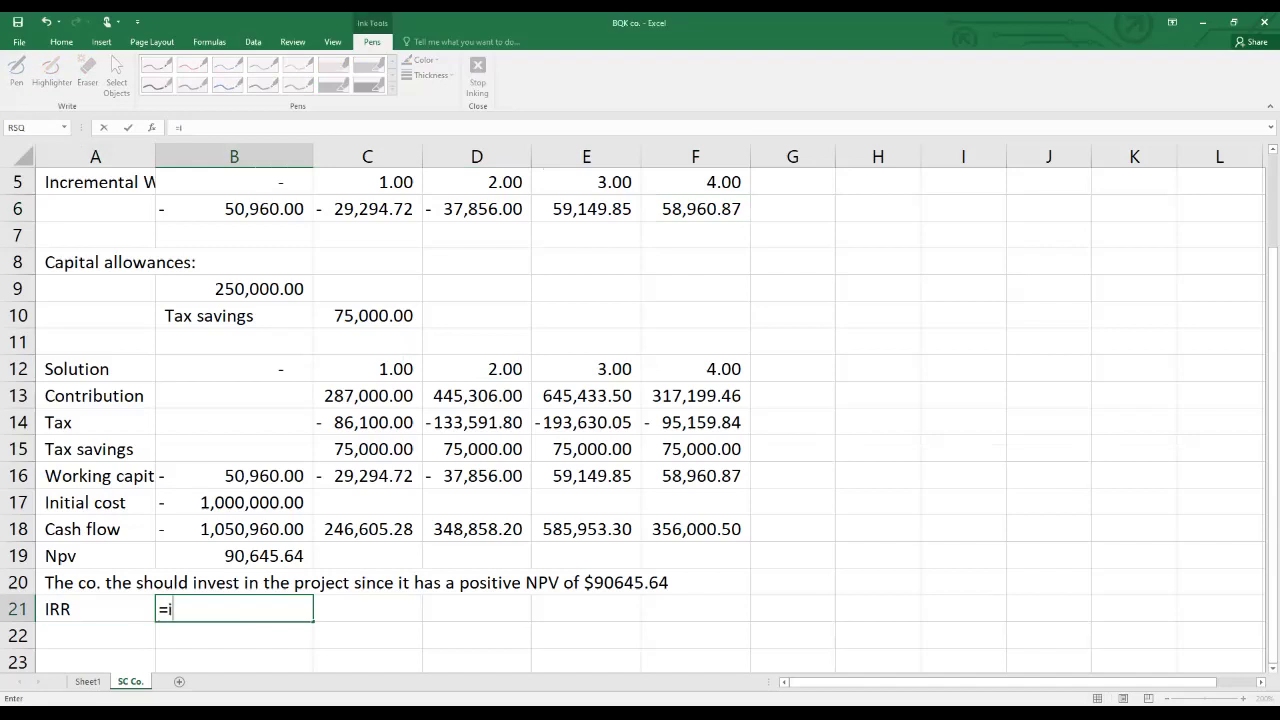
text(rr)
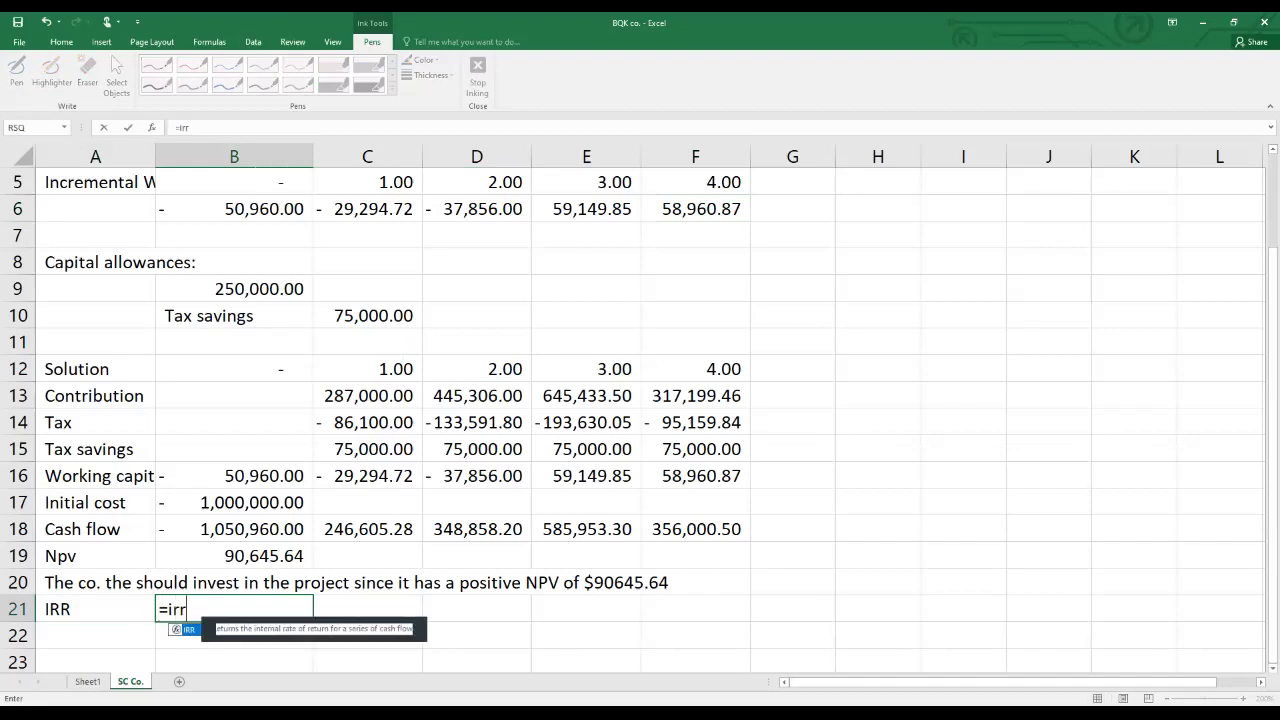
text(()
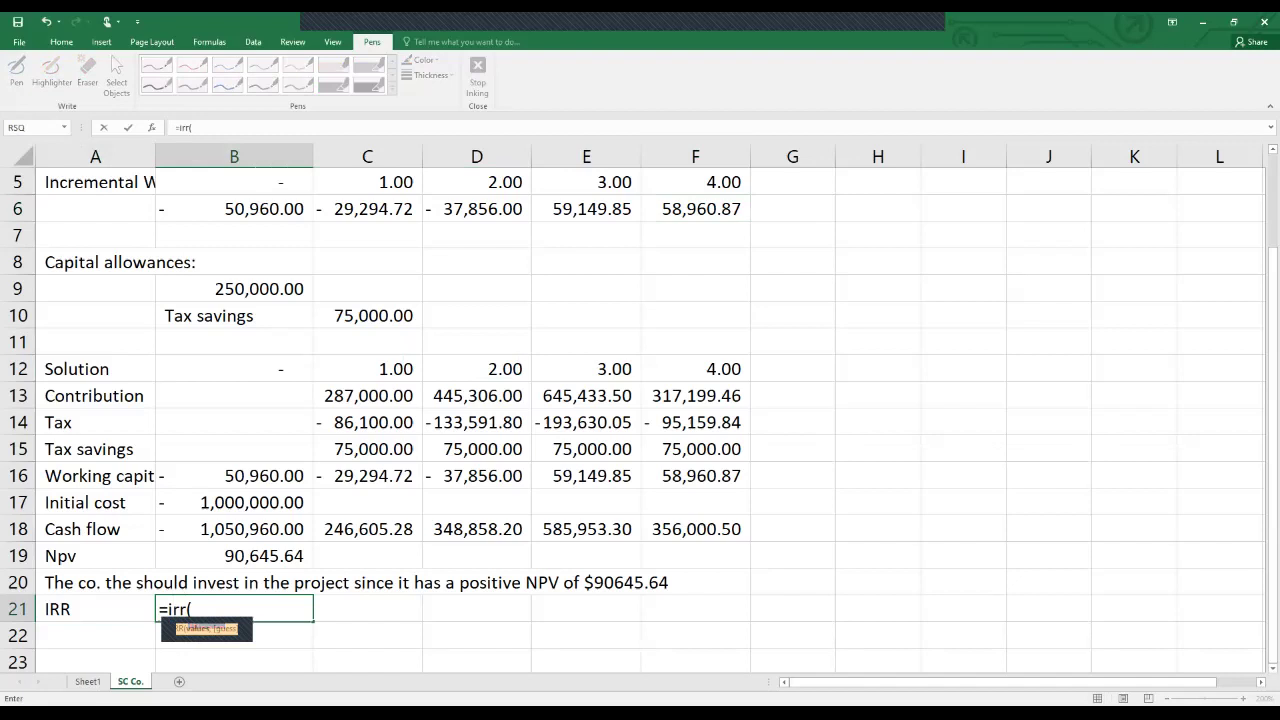
click(234, 529)
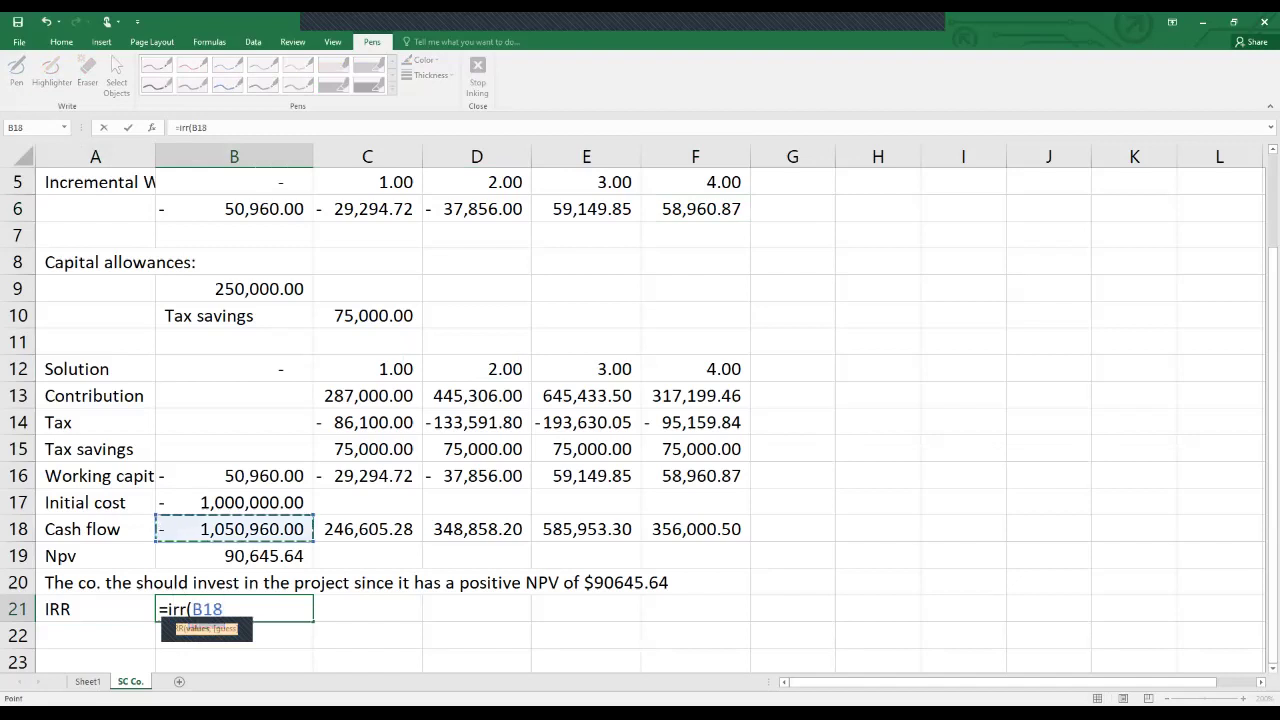
key(ctrl+shift+Right)
text())
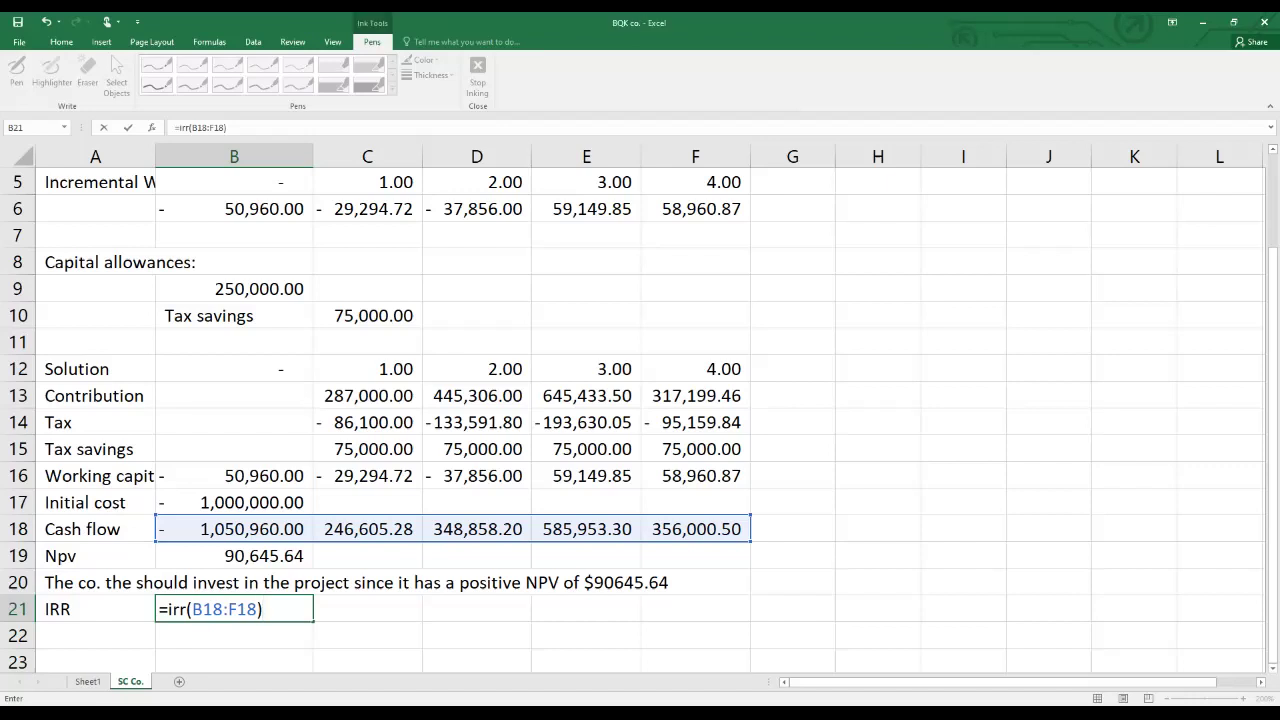
key(Return)
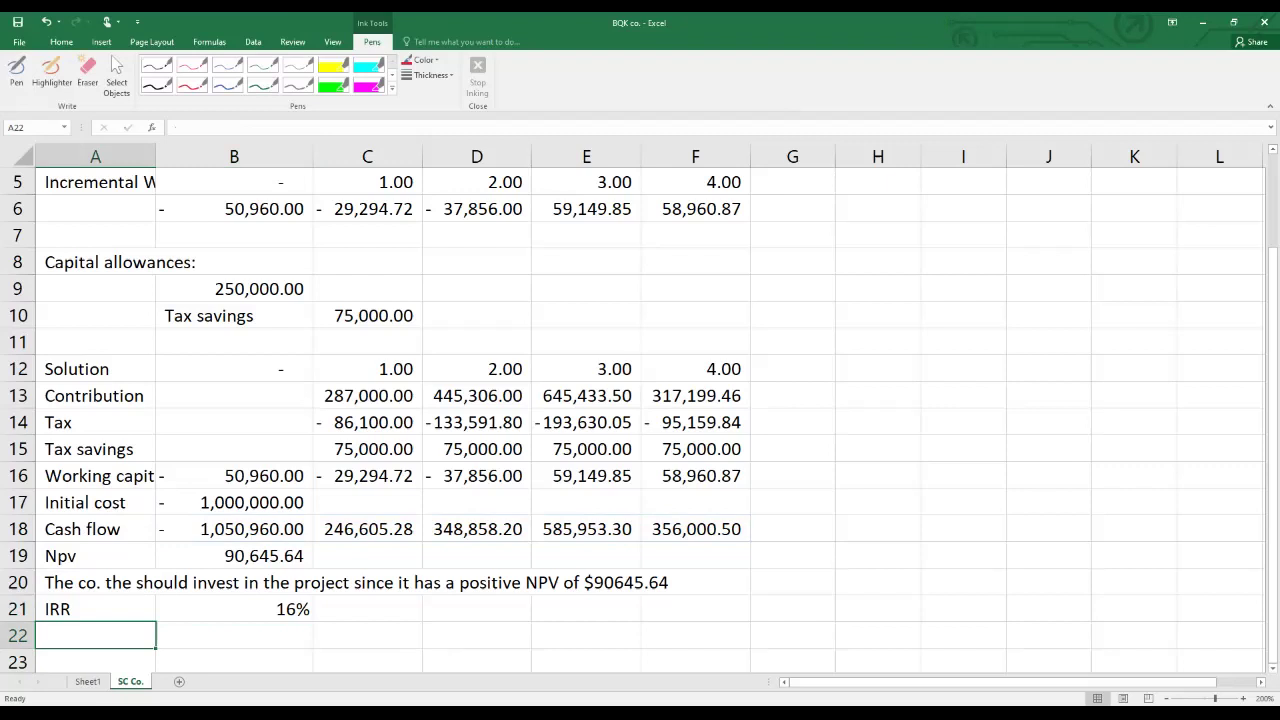
Show the IRR percentage in B21 with two decimal places.
click(234, 609)
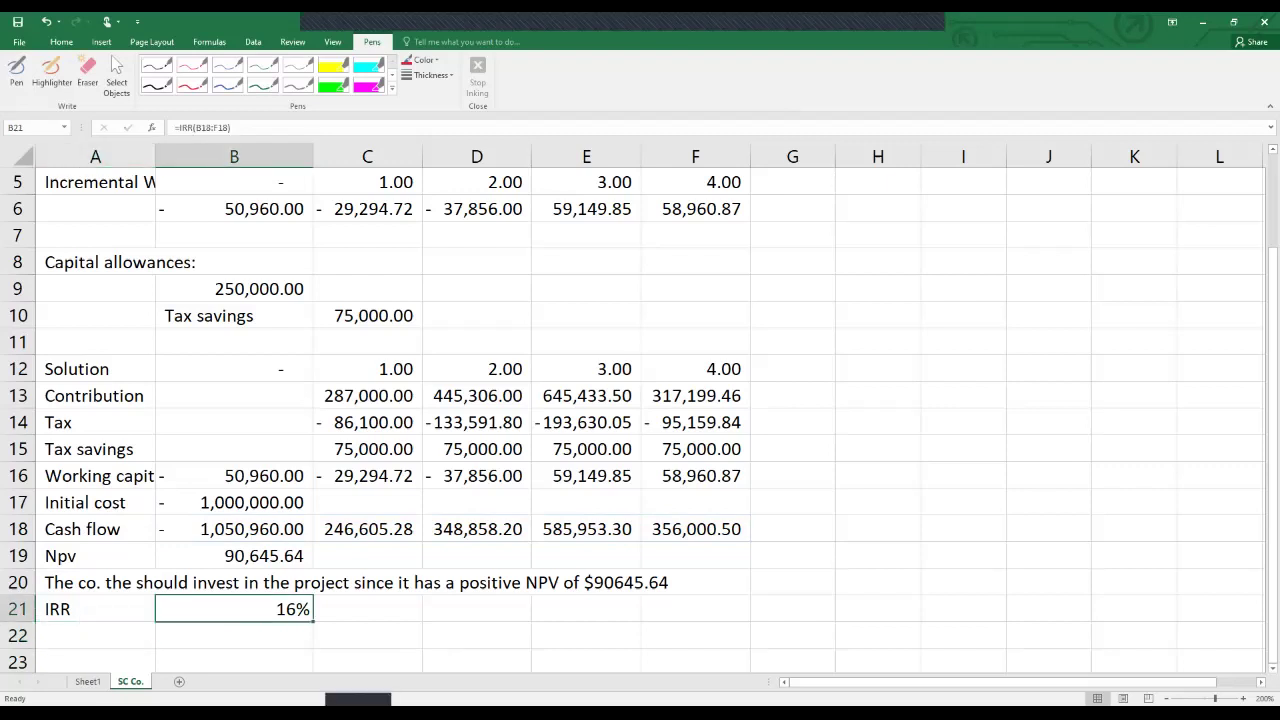
click(61, 42)
click(487, 86)
click(487, 86)
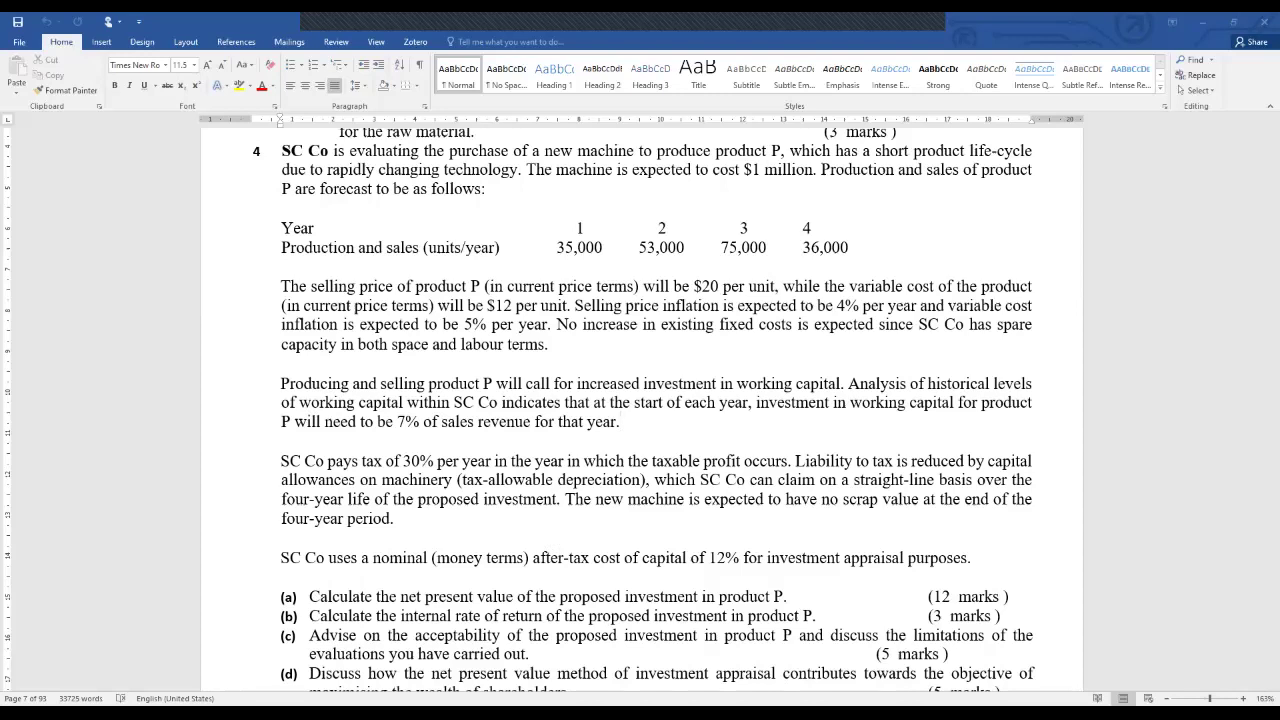
Return to the Excel workbook, display the formulas to review the NPV and IRR calculations, and switch back to showing values.
key(alt+Tab)
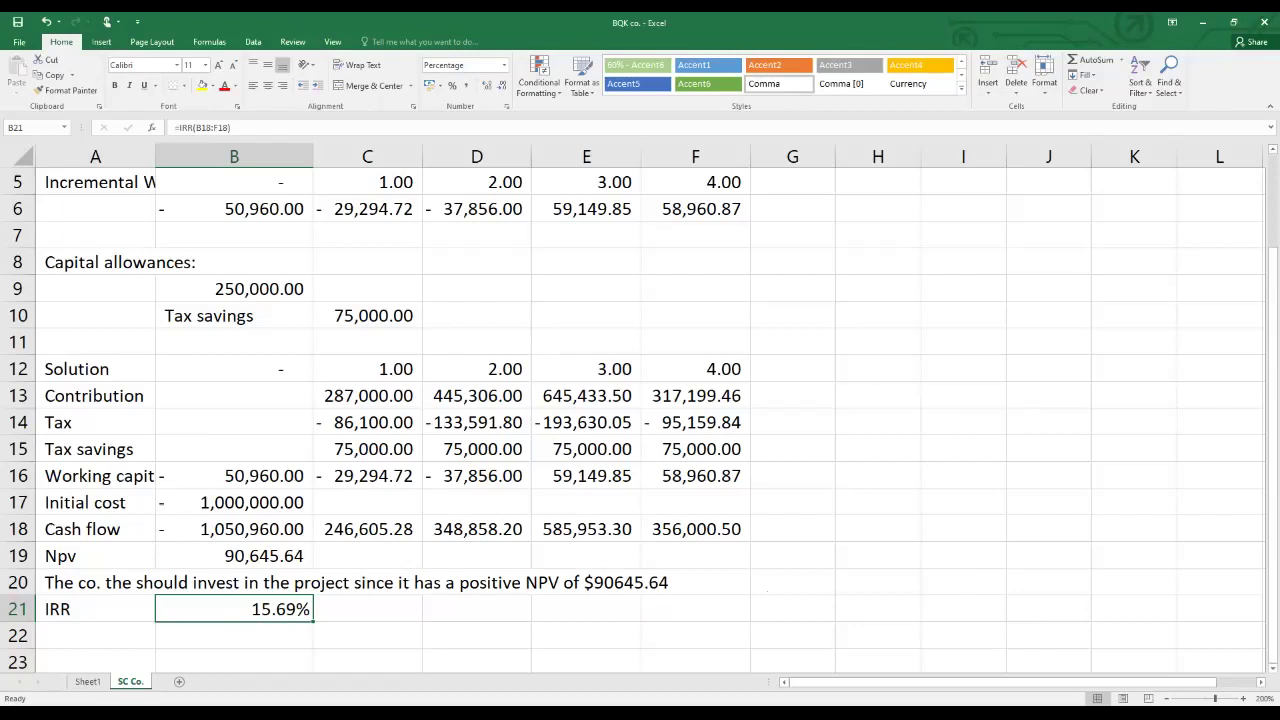
click(234, 556)
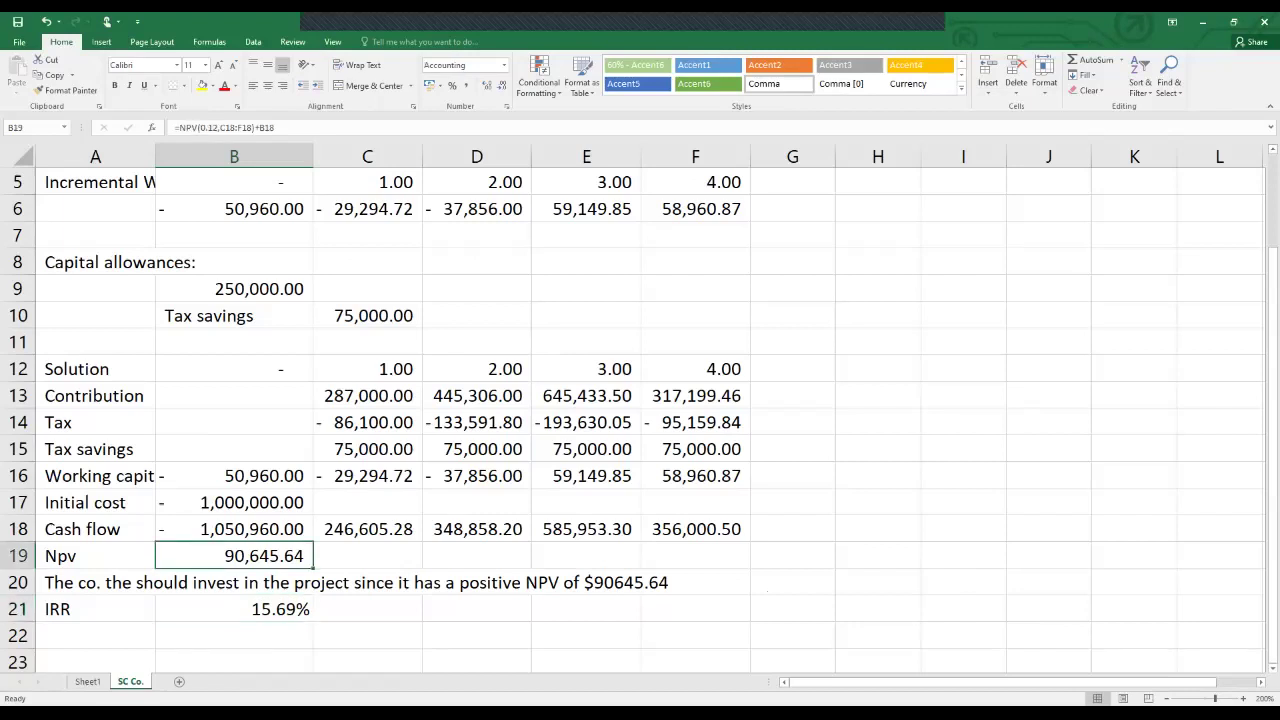
key(ctrl+grave)
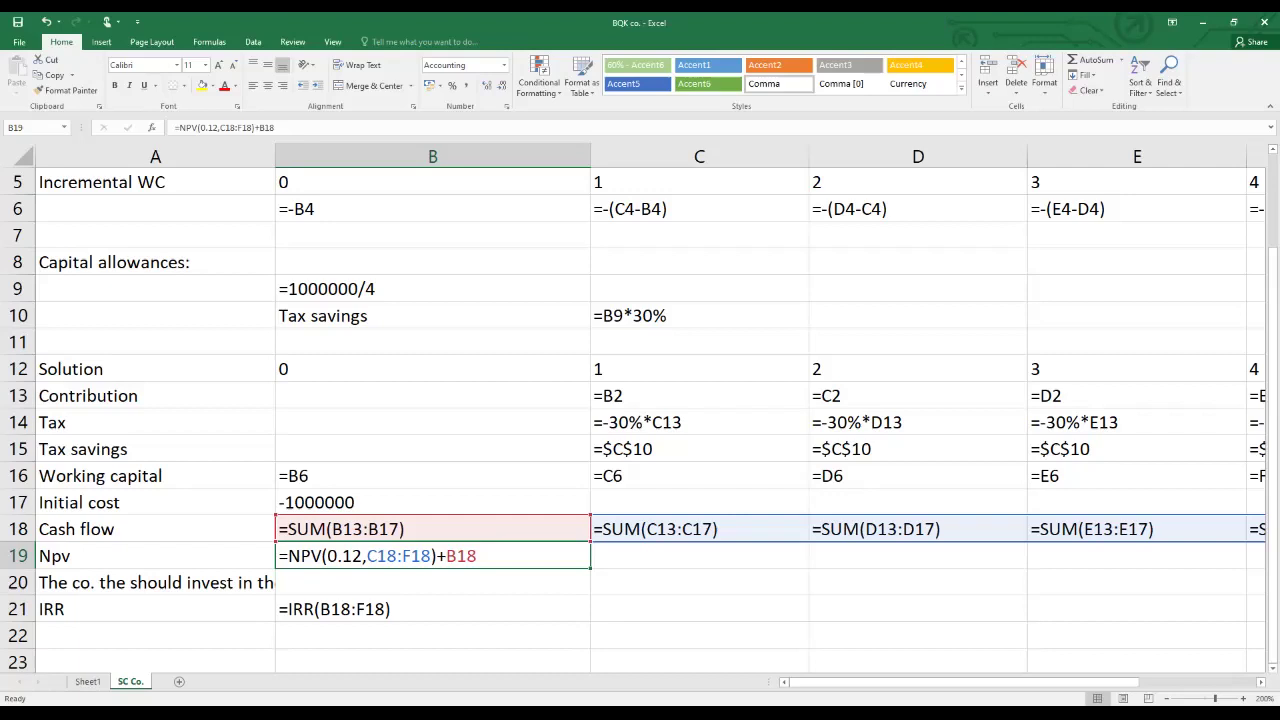
key(ctrl+grave)
click(367, 609)
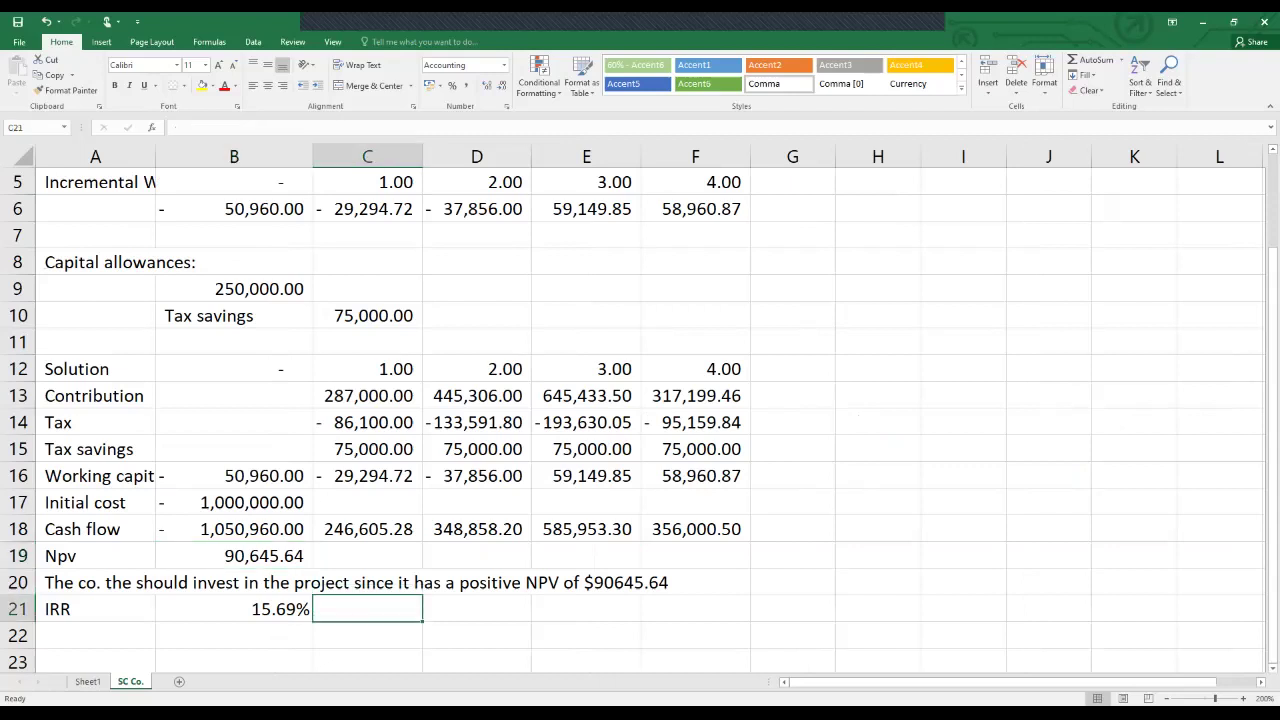
click(476, 449)
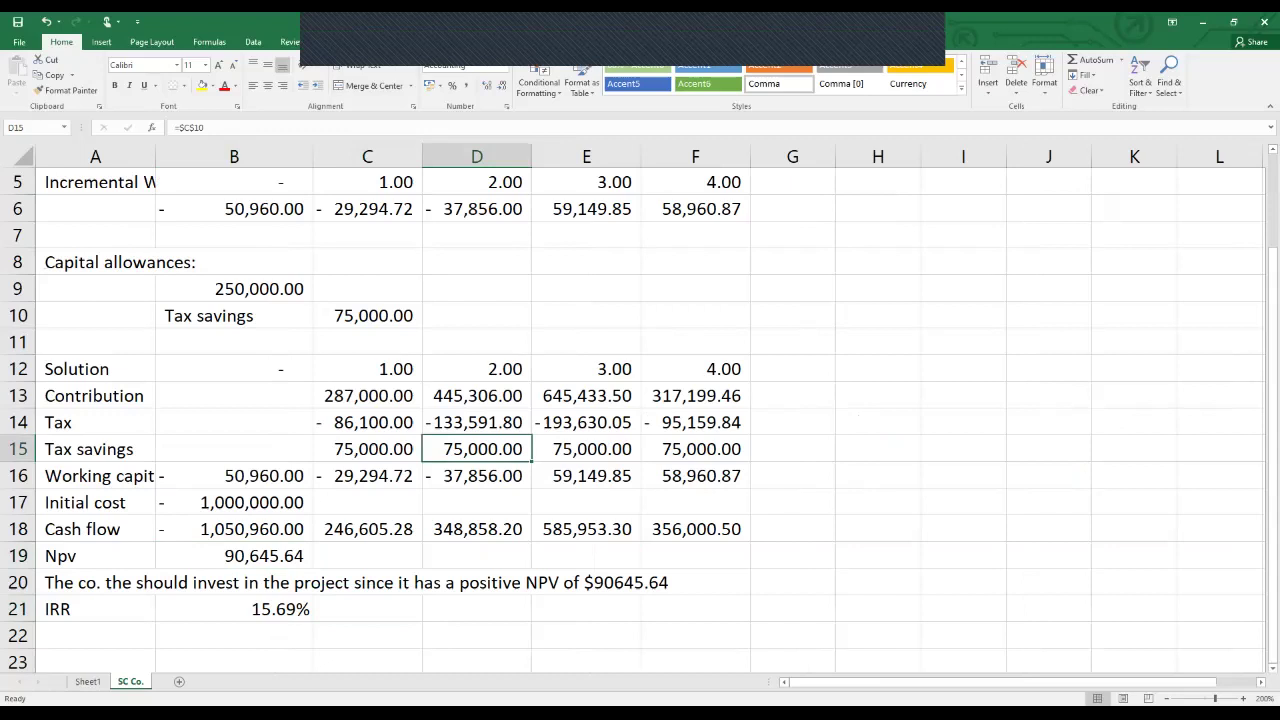
Reuse the A20 conclusion sentence in A22 and remove the words "it has" from it.
click(95, 635)
text(The co)
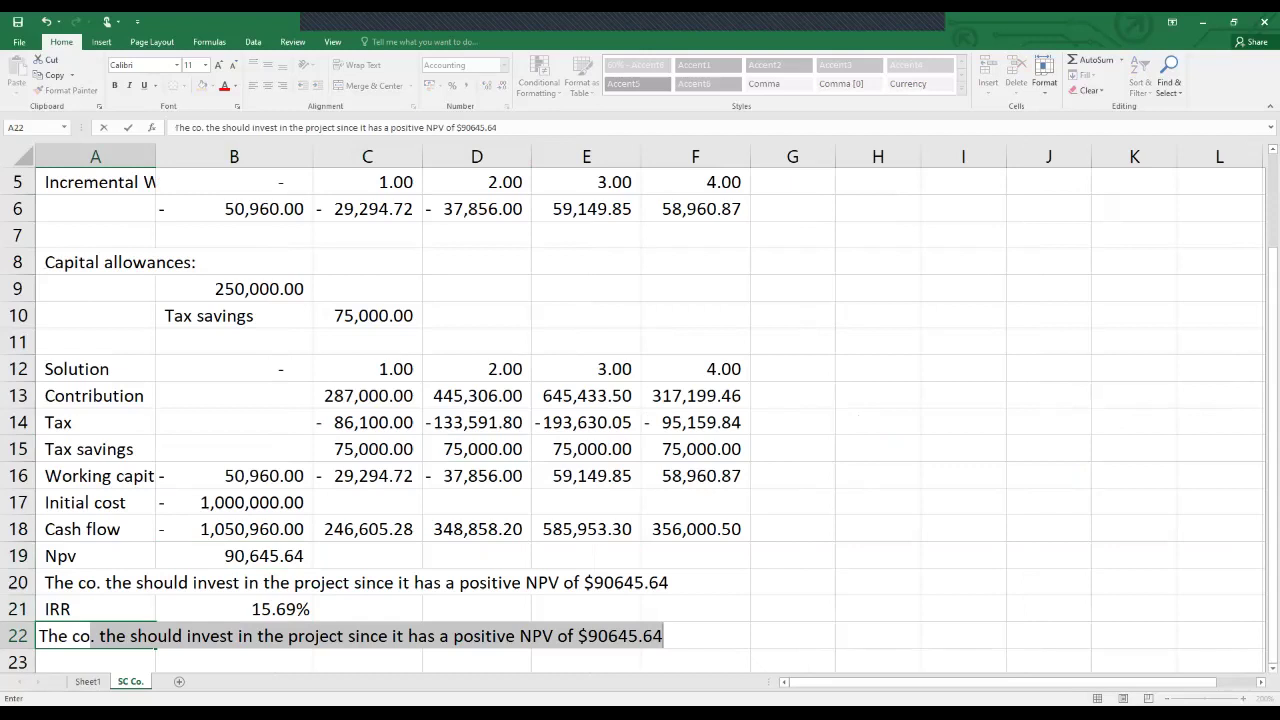
click(438, 636)
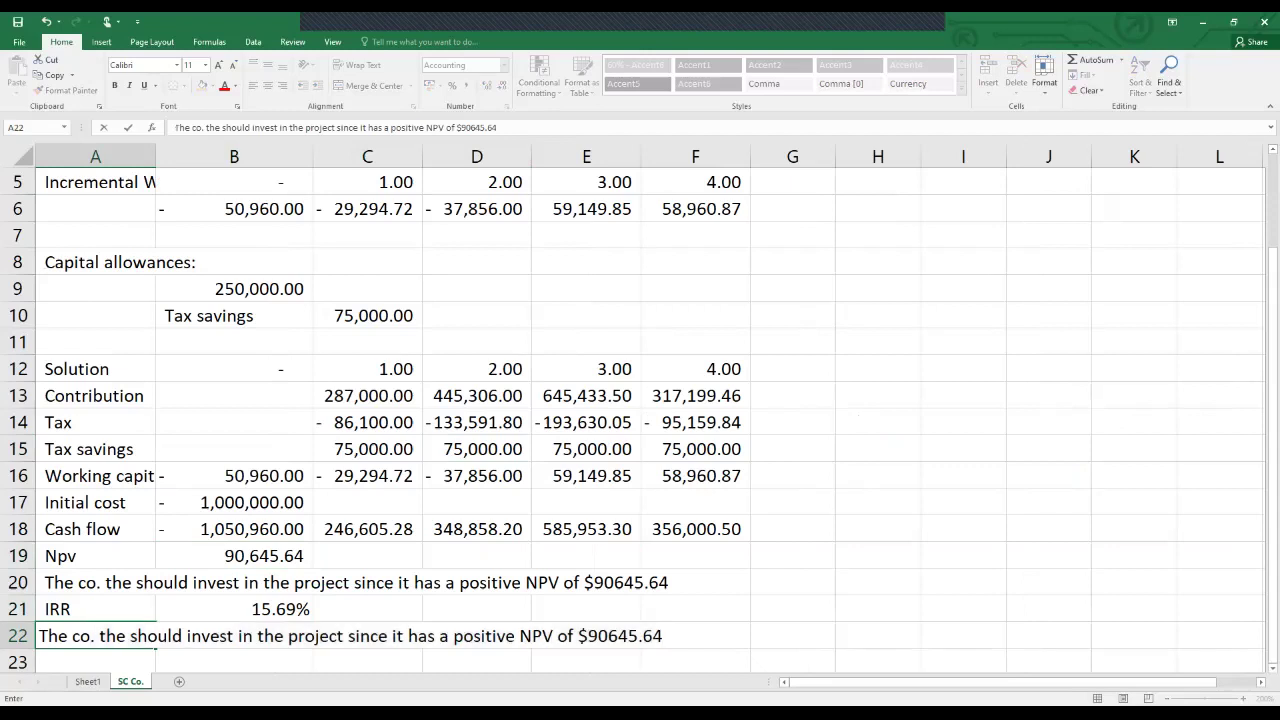
key(BackSpace)
key(BackSpace)
key(BackSpace)
key(BackSpace)
key(BackSpace)
key(BackSpace)
key(BackSpace)
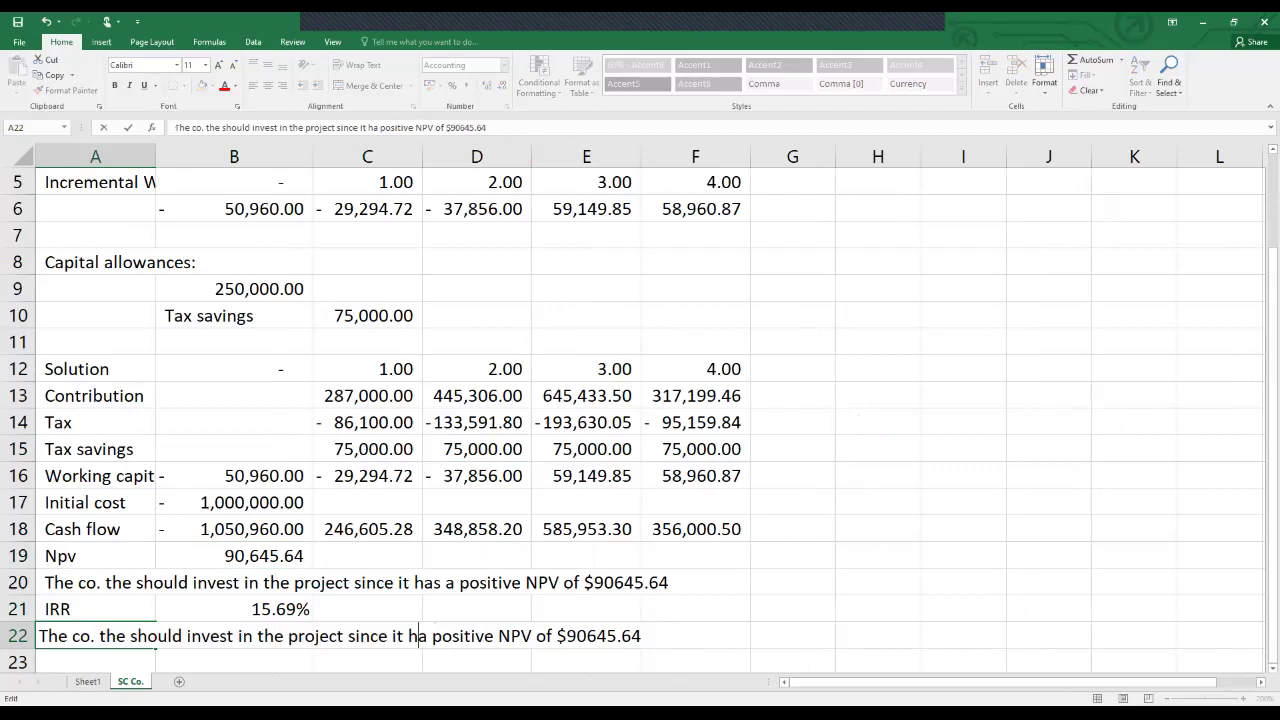
Reword the ending of A22 to "since the IRR, 15.69% is greater than the cost of capital, 12%." and save the workbook.
text(the IRR)
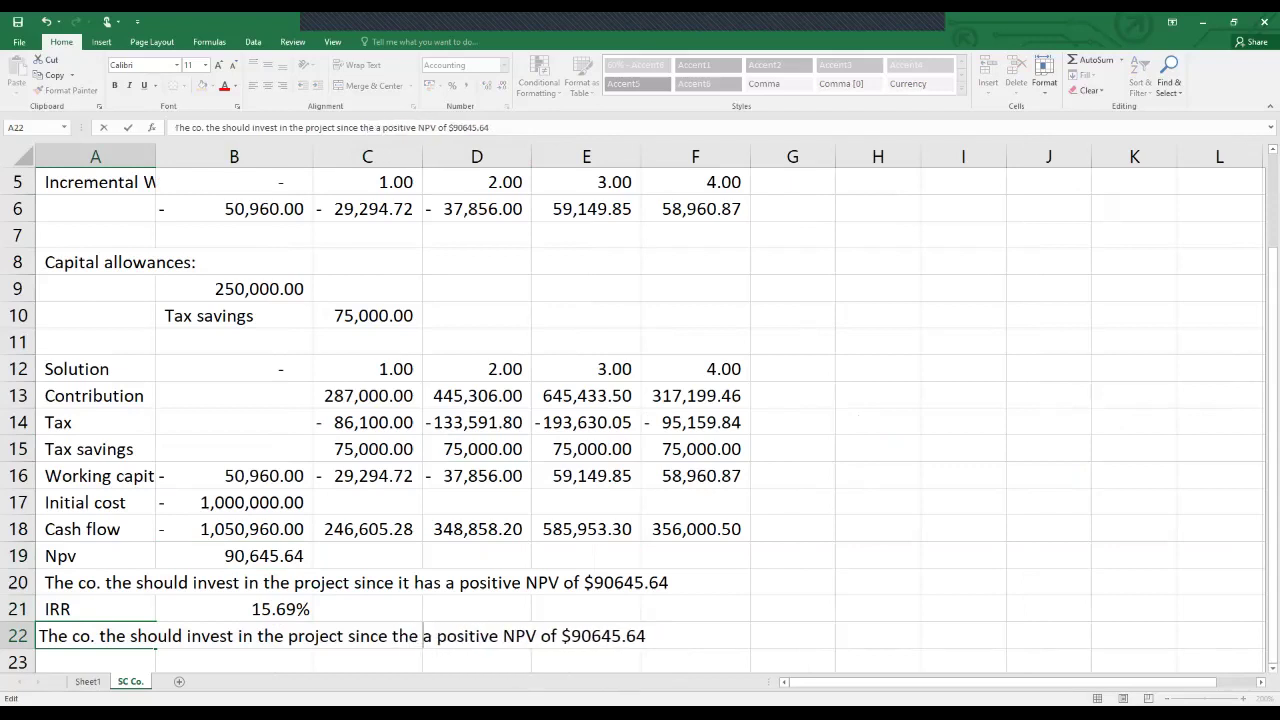
key(BackSpace)
text(, 15.69)
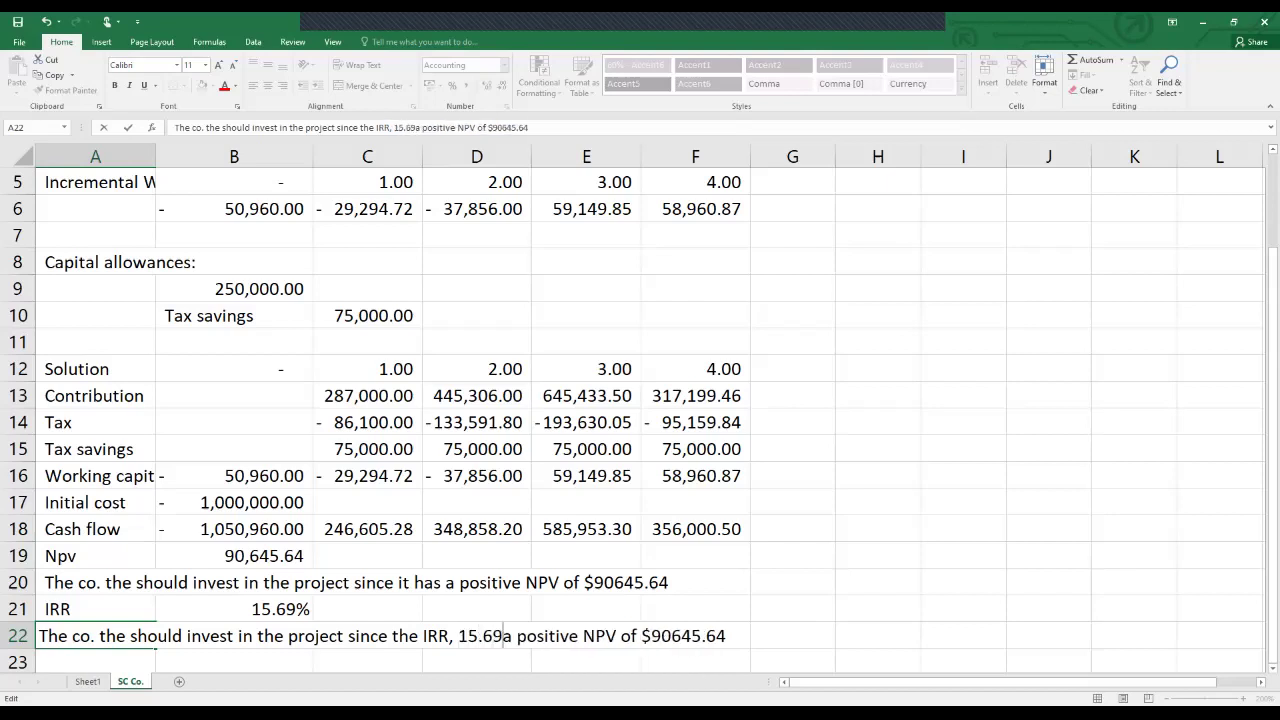
text(% is great)
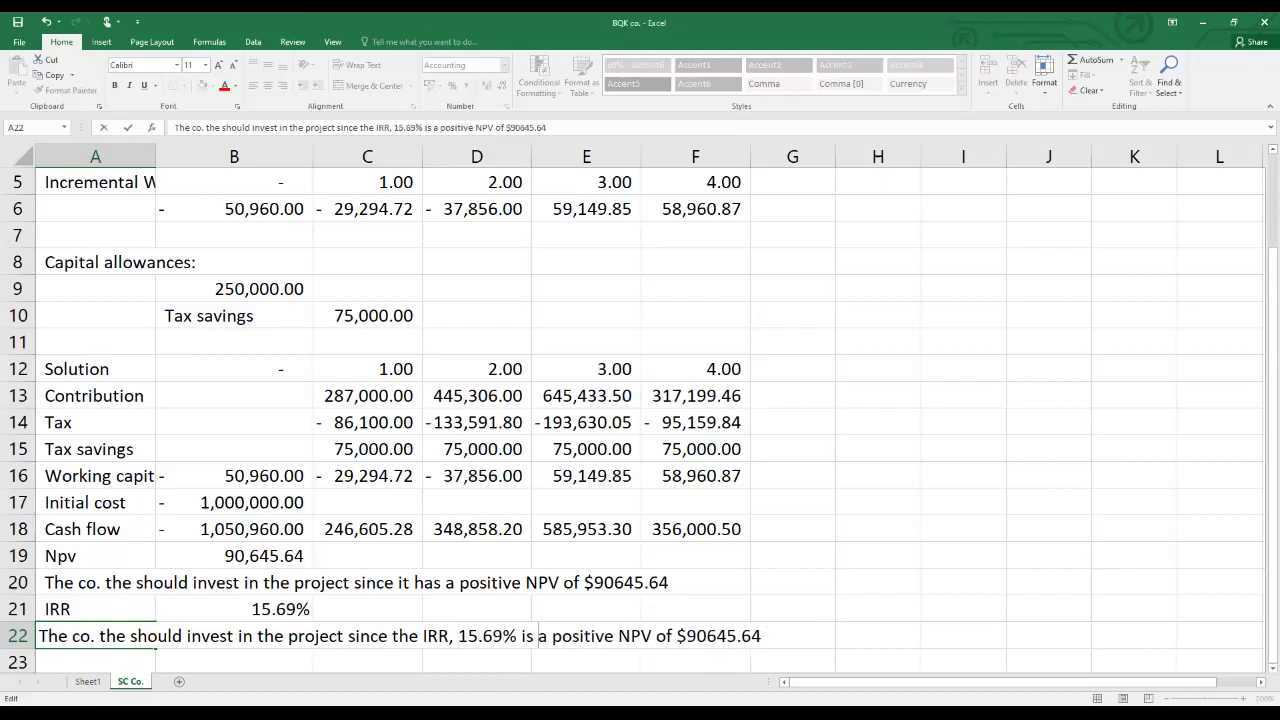
text(er)
key(Delete)
key(Delete)
key(Delete)
key(Delete)
key(Delete)
key(Delete)
key(Delete)
key(Delete)
key(Delete)
key(Delete)
key(Delete)
key(Delete)
key(Delete)
key(Delete)
key(Delete)
key(Delete)
key(Delete)
key(Delete)
key(Delete)
key(Delete)
key(Delete)
key(Delete)
key(Delete)
key(Delete)
text(than the cost of capital)
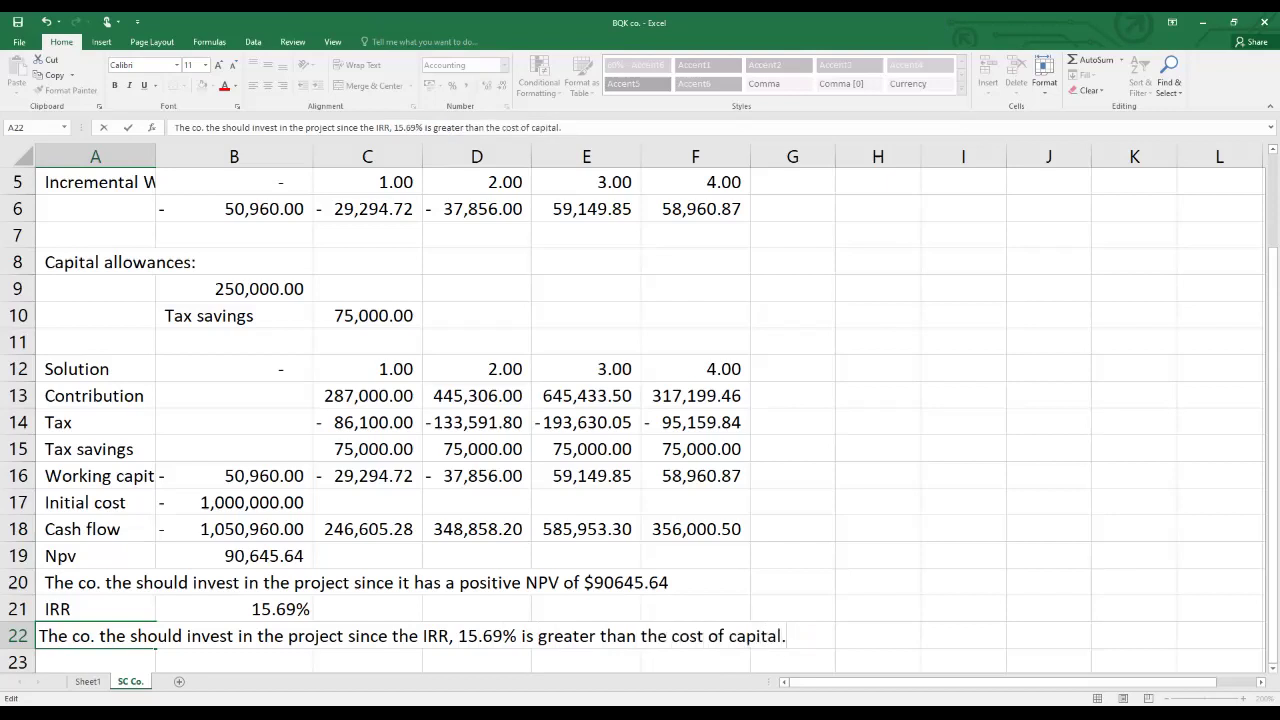
text(, 12%.)
click(17, 22)
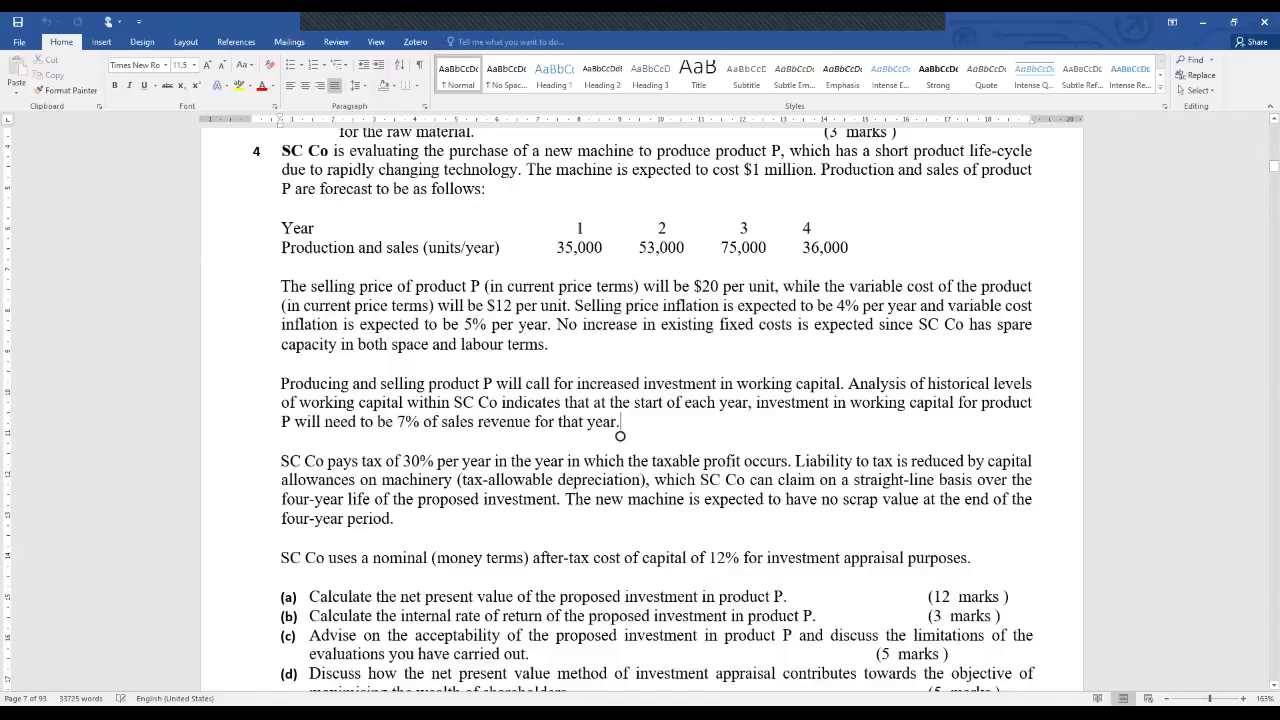
Look through the question bank from the SC Co question to the ASOP Co question on page 14 for another investment appraisal question.
scroll(640, 400, down, 12)
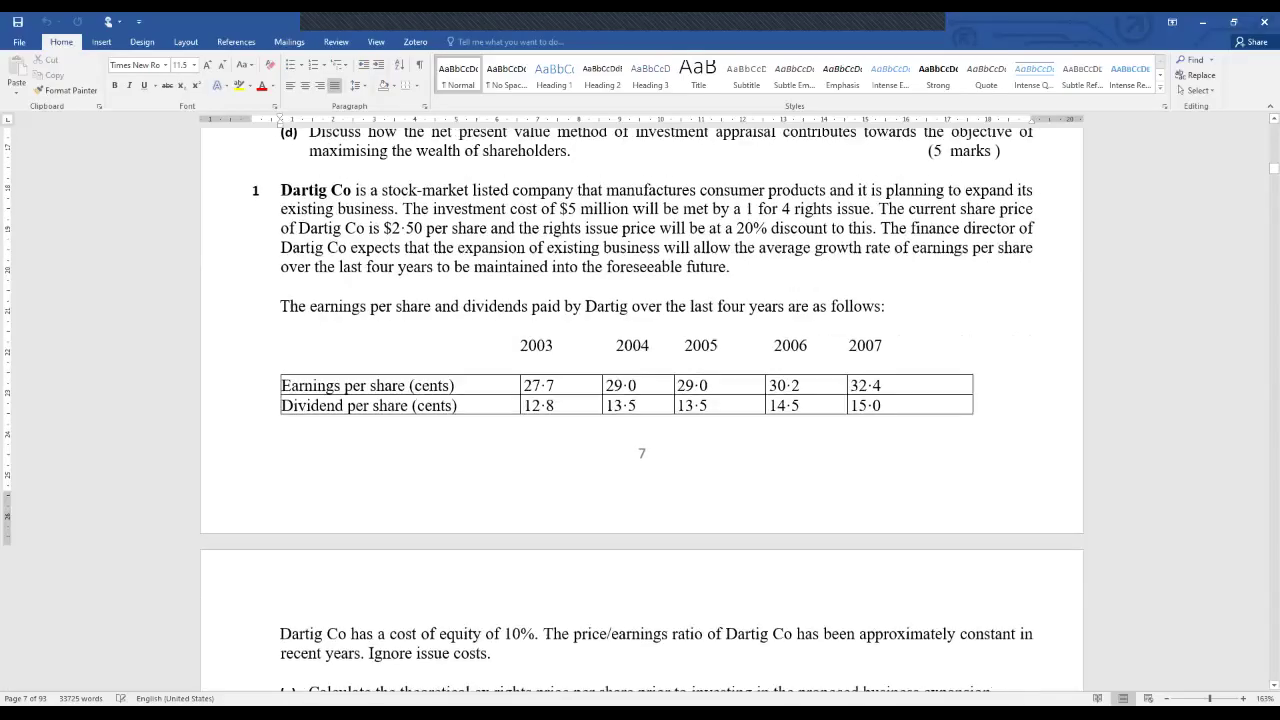
scroll(640, 400, down, 11)
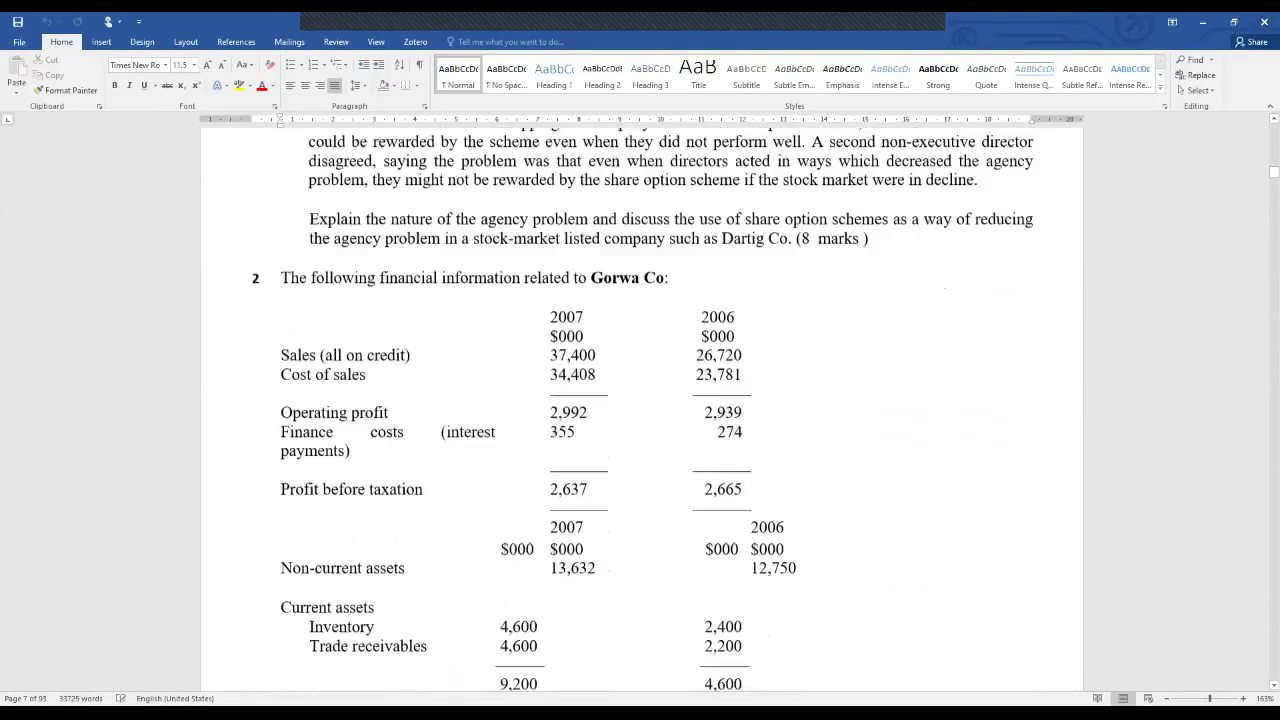
scroll(640, 400, down, 12)
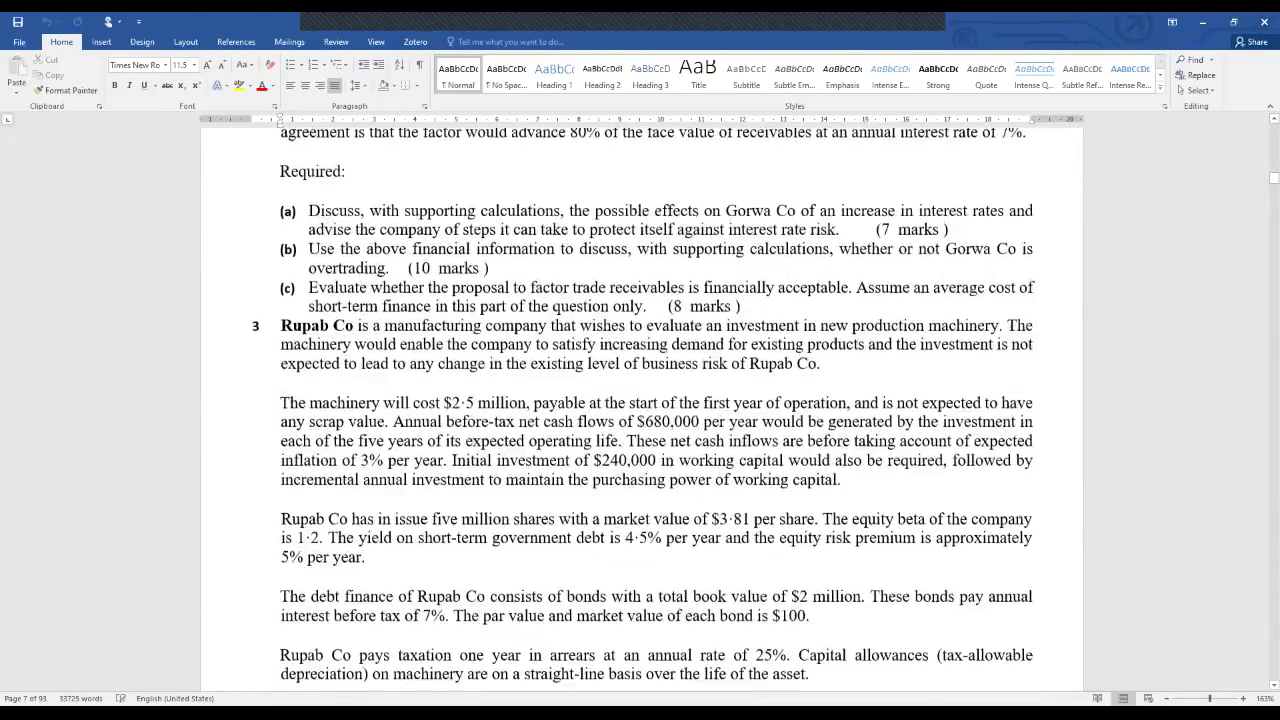
scroll(640, 400, down, 12)
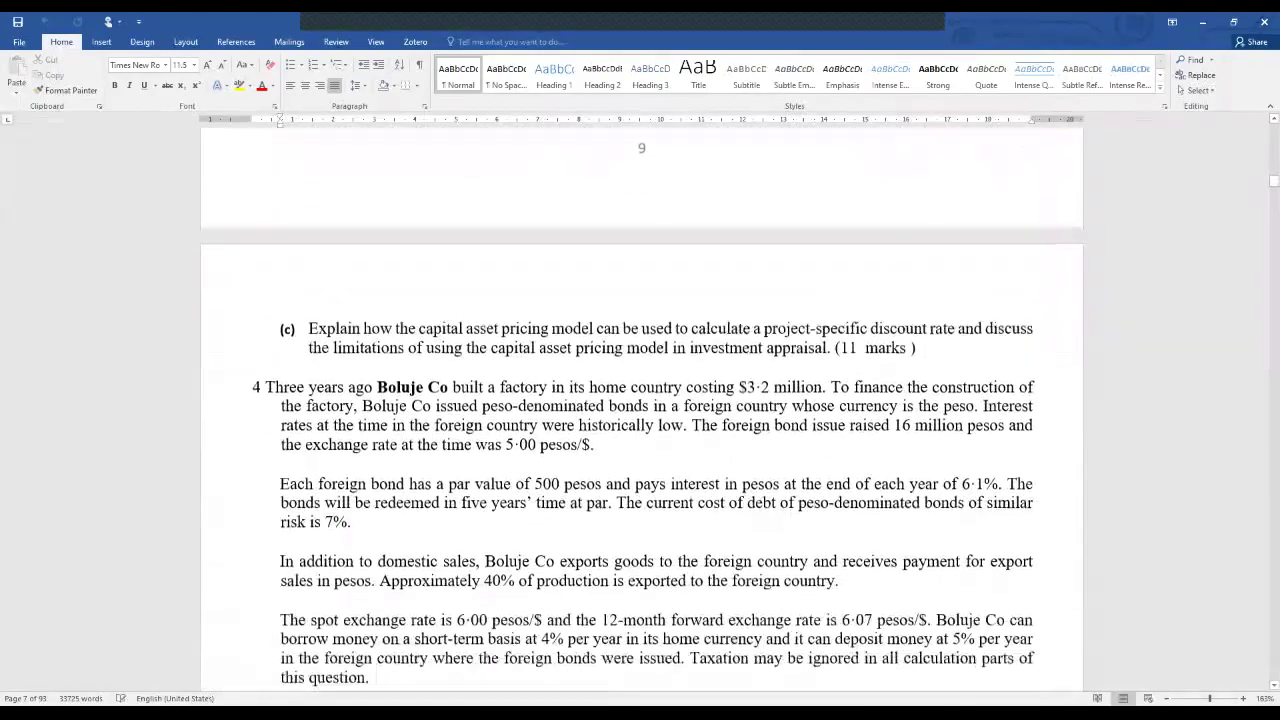
scroll(640, 400, down, 12)
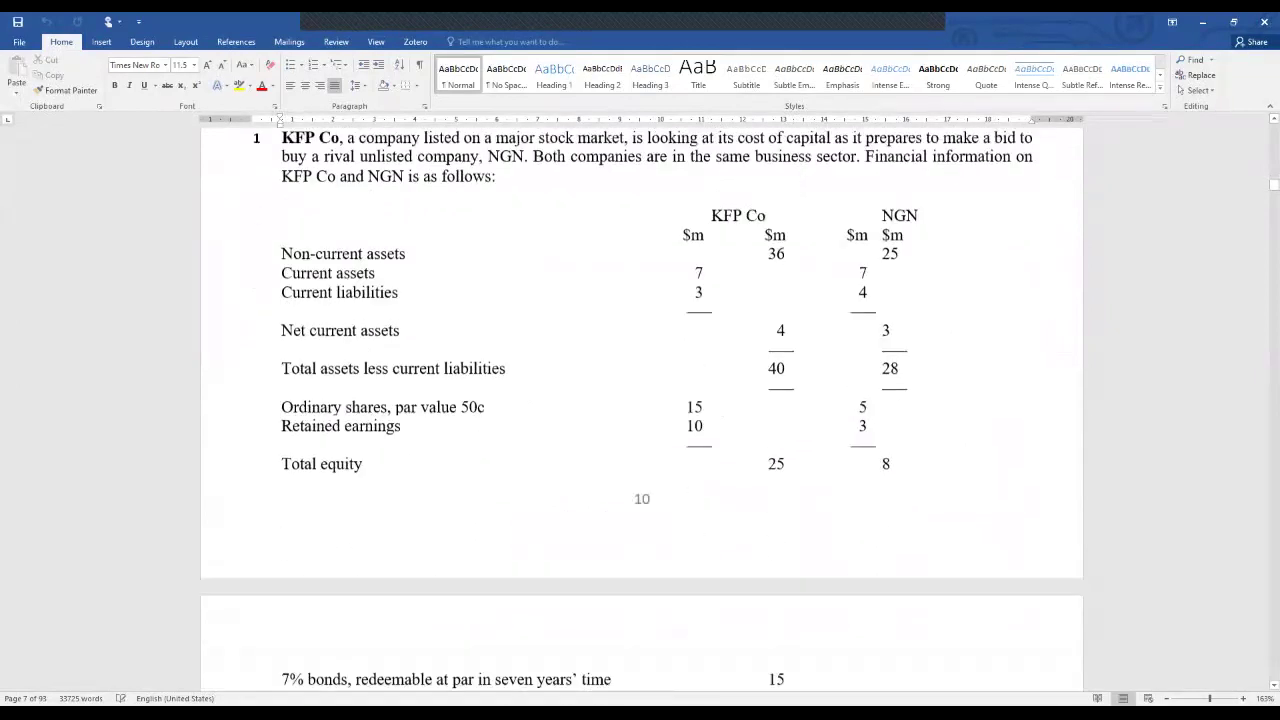
scroll(640, 400, down, 3)
scroll(640, 400, down, 15)
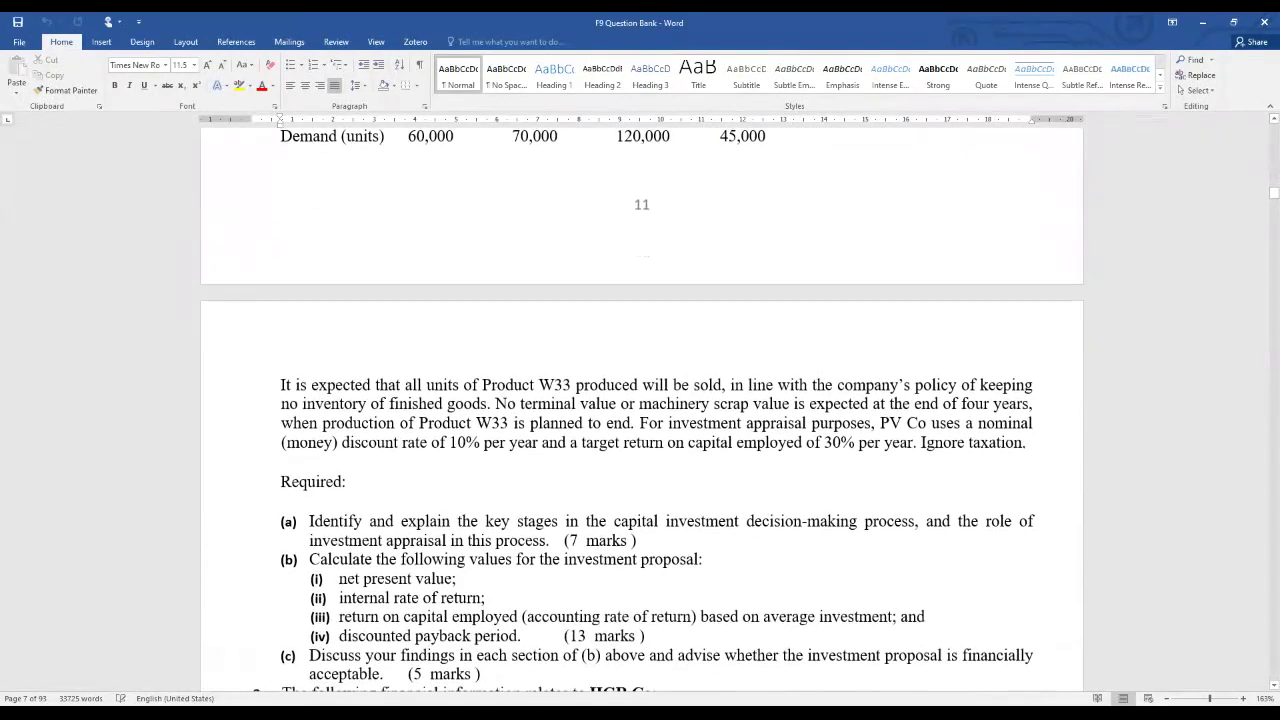
scroll(640, 400, down, 14)
scroll(640, 400, down, 7)
scroll(640, 400, down, 20)
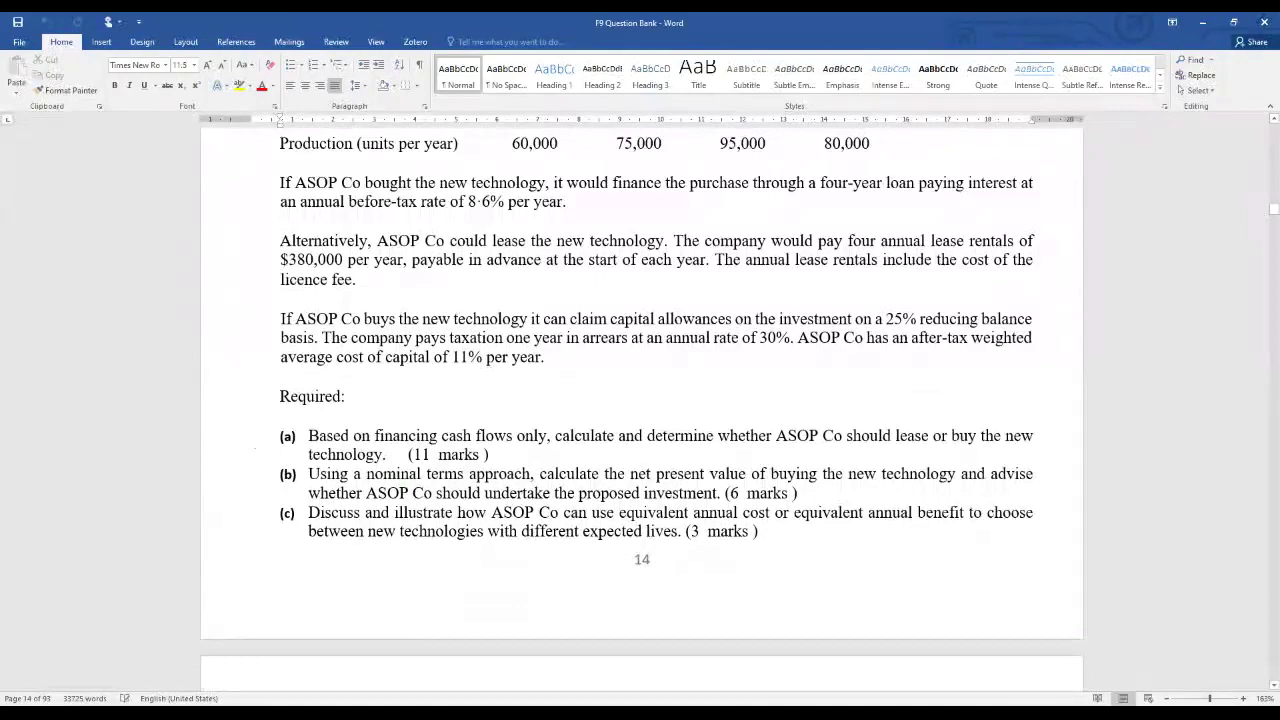
Continue searching pages 15 to 26 for an investment appraisal question, checking the four-year net present value requirements before the AQR Co question.
scroll(640, 400, down, 11)
scroll(640, 400, down, 1)
scroll(640, 400, down, 12)
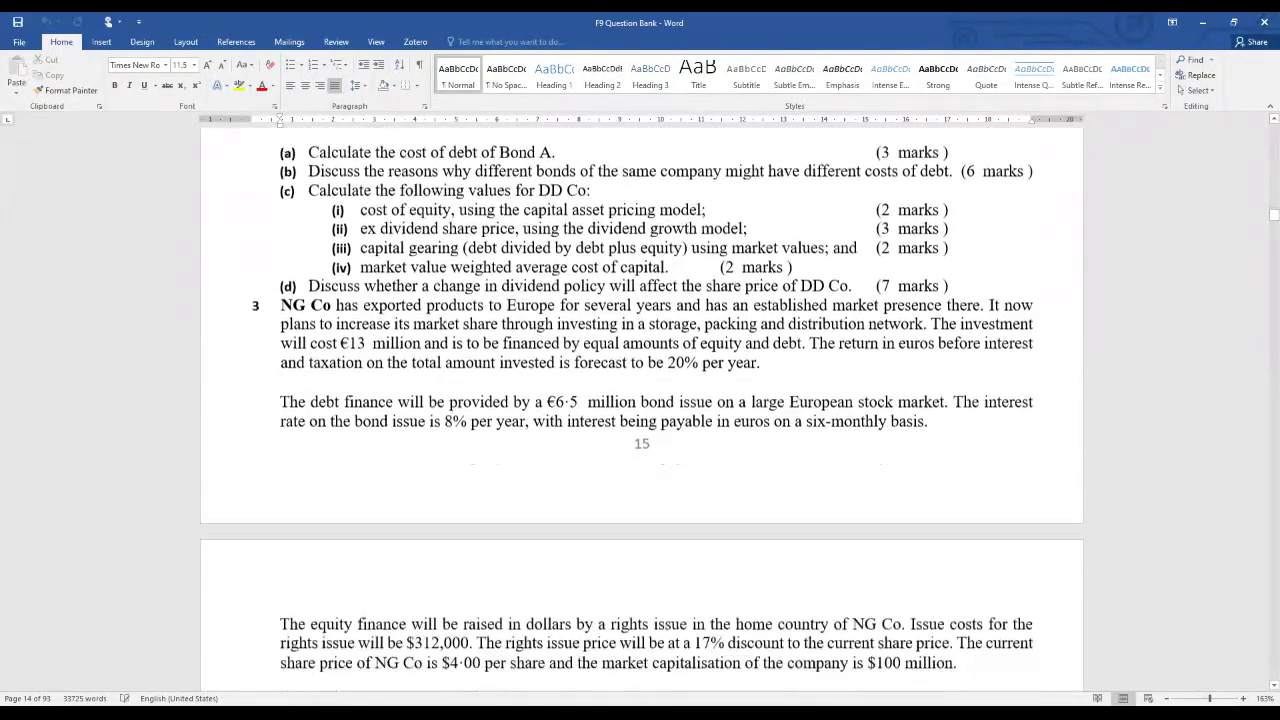
scroll(640, 400, down, 19)
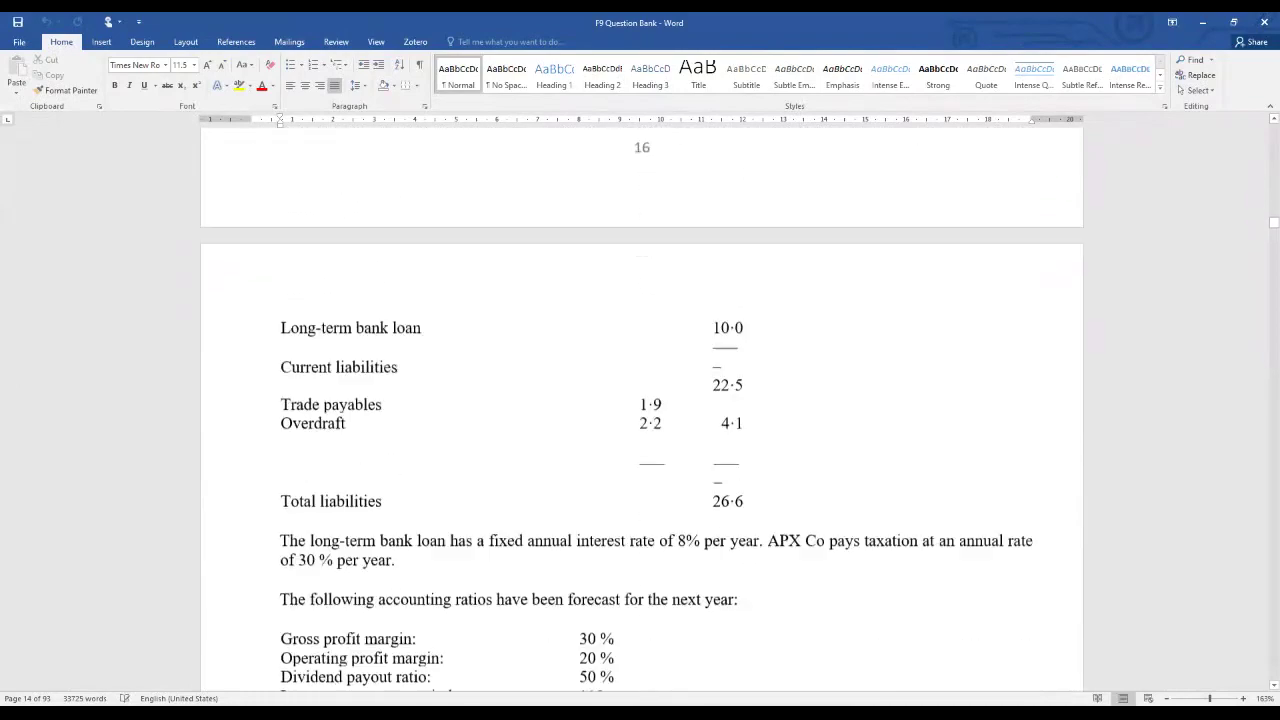
scroll(640, 400, down, 10)
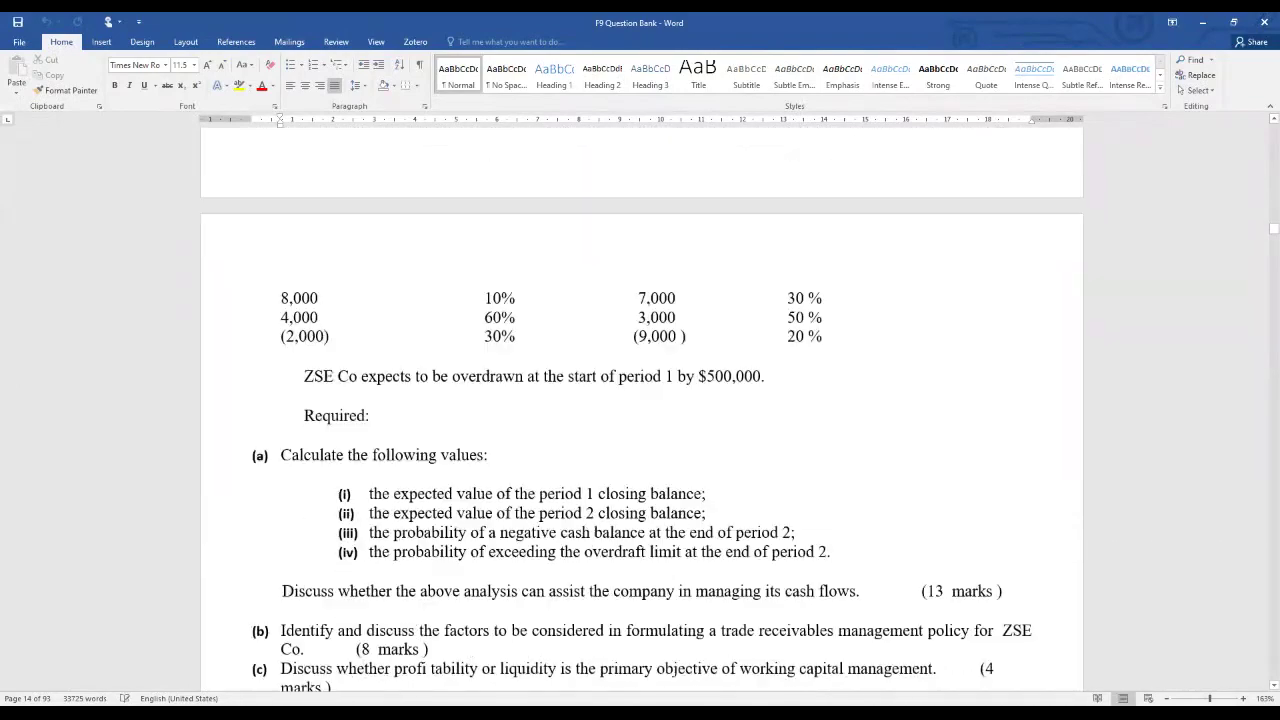
scroll(640, 400, down, 10)
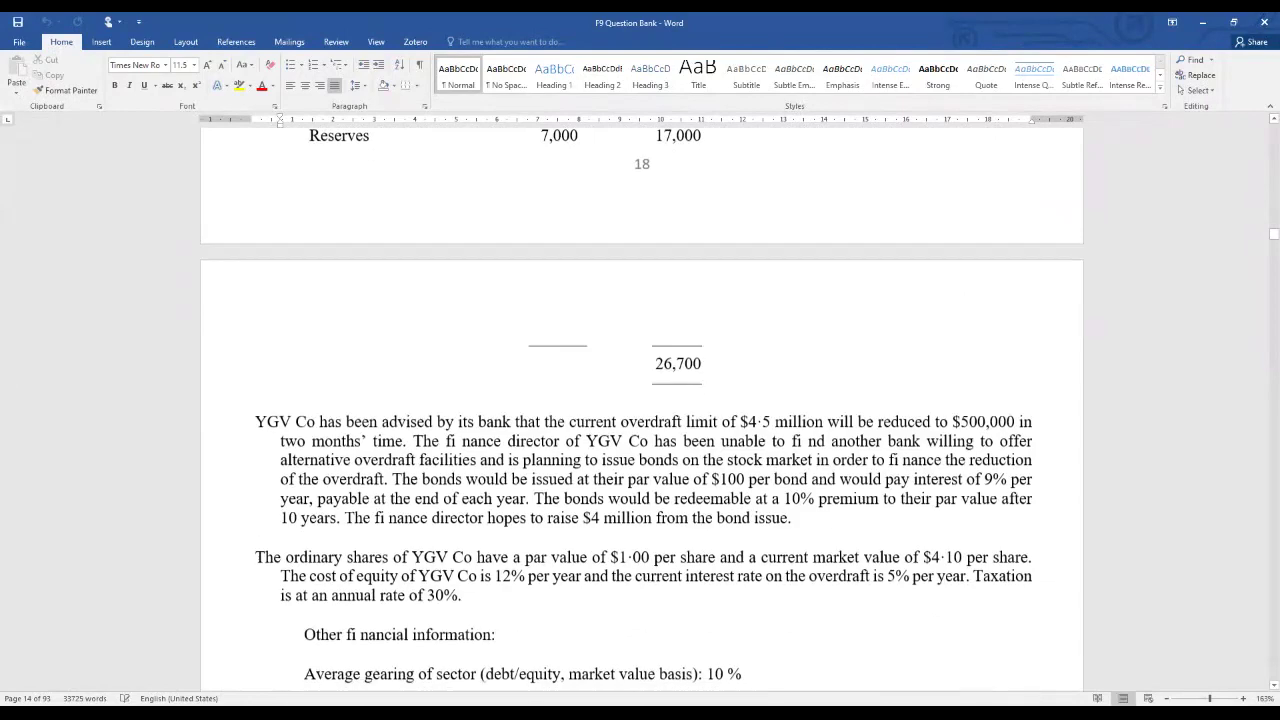
scroll(640, 400, down, 10)
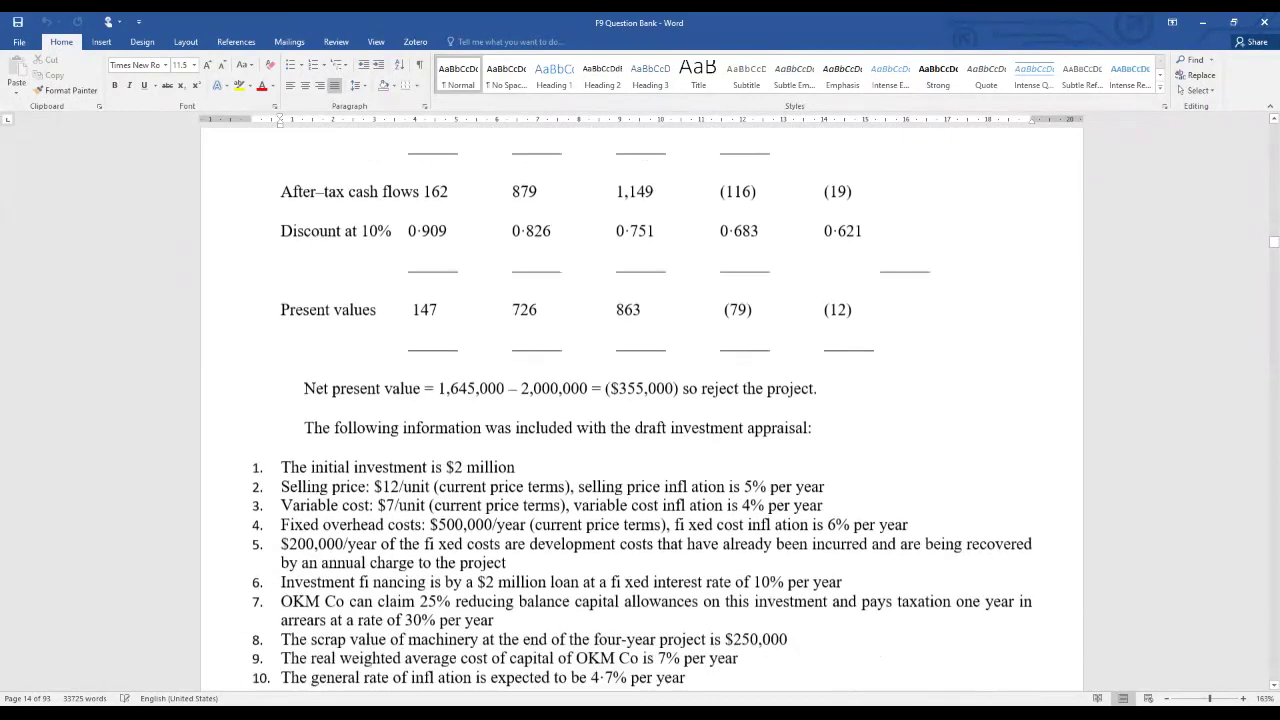
scroll(640, 400, down, 15)
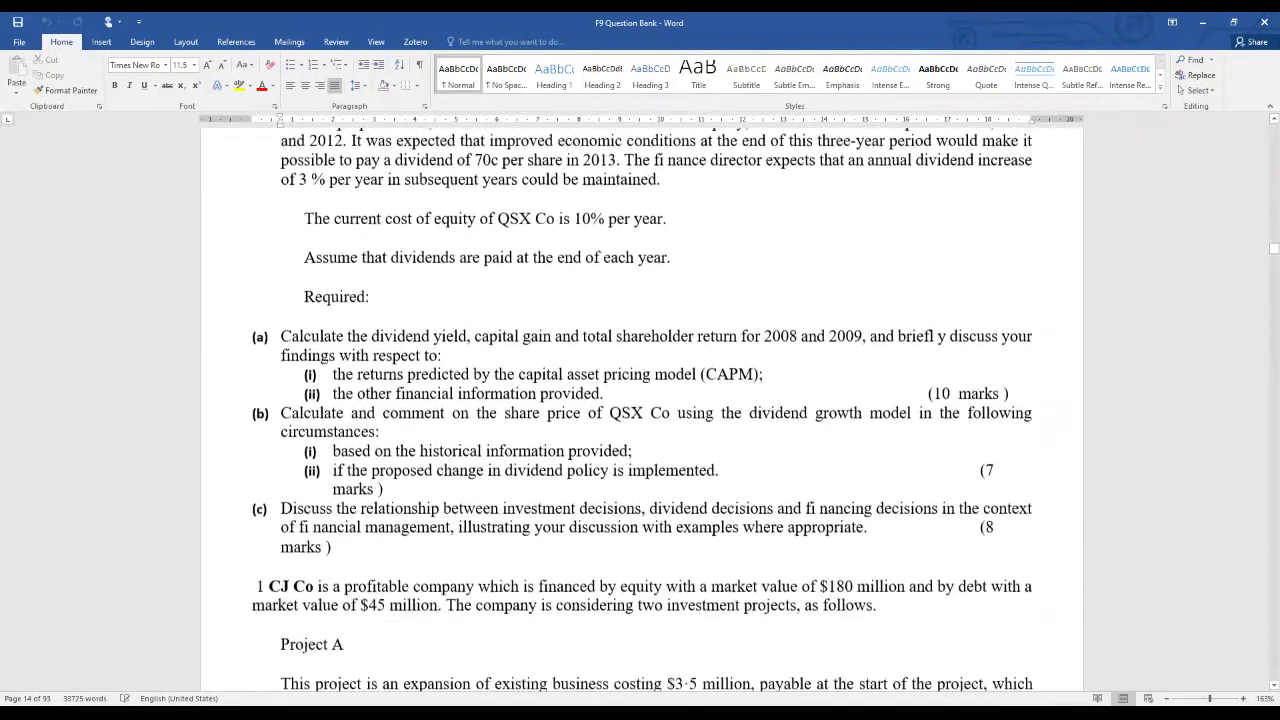
scroll(640, 400, down, 10)
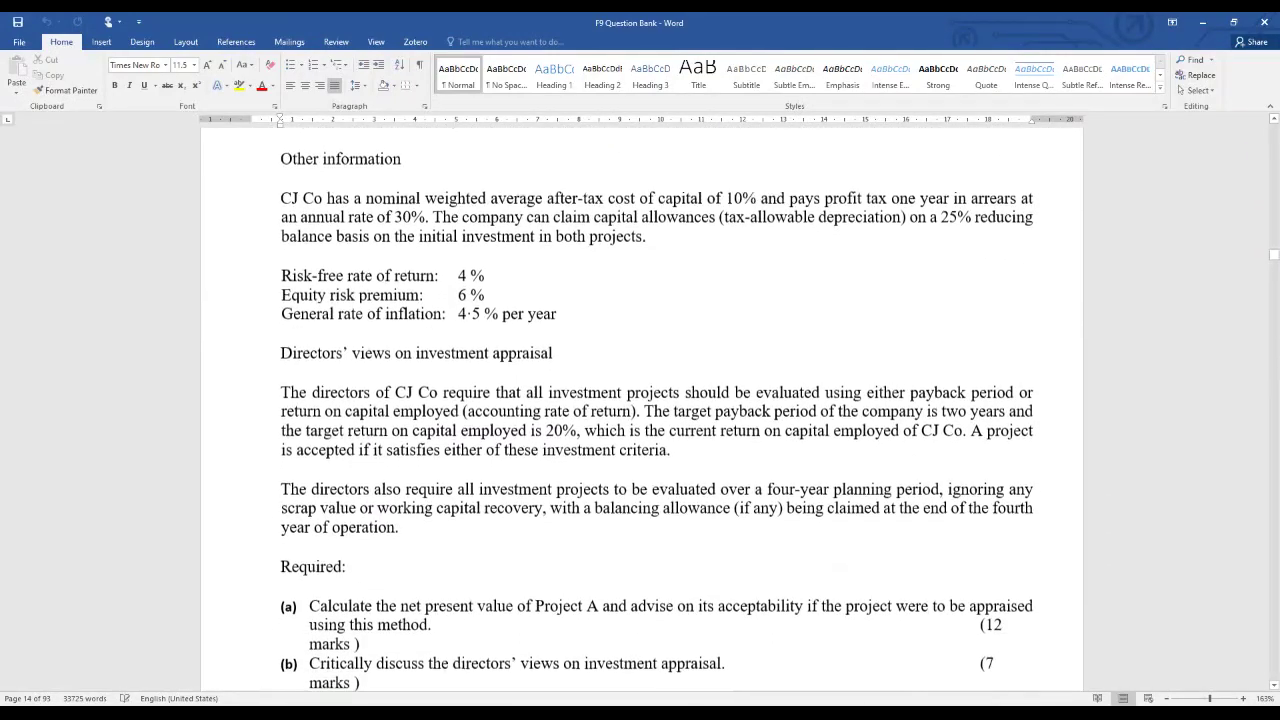
scroll(640, 400, down, 1)
scroll(640, 400, down, 20)
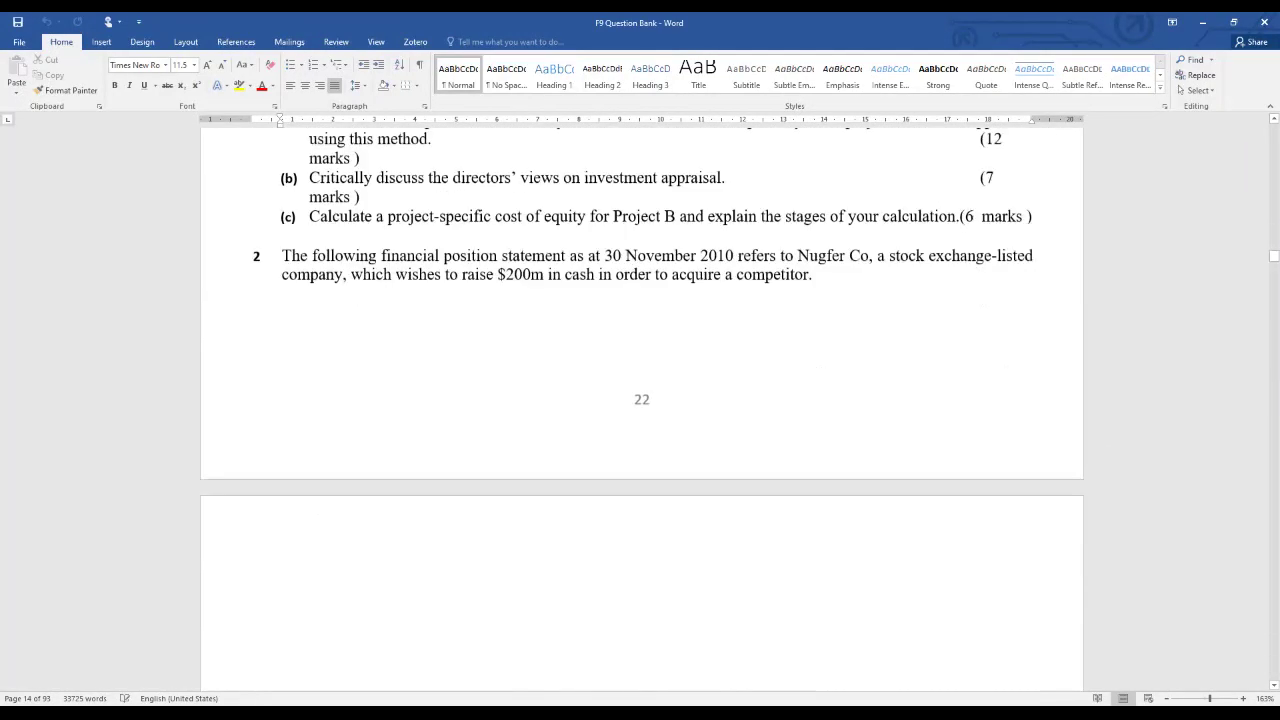
scroll(640, 400, down, 20)
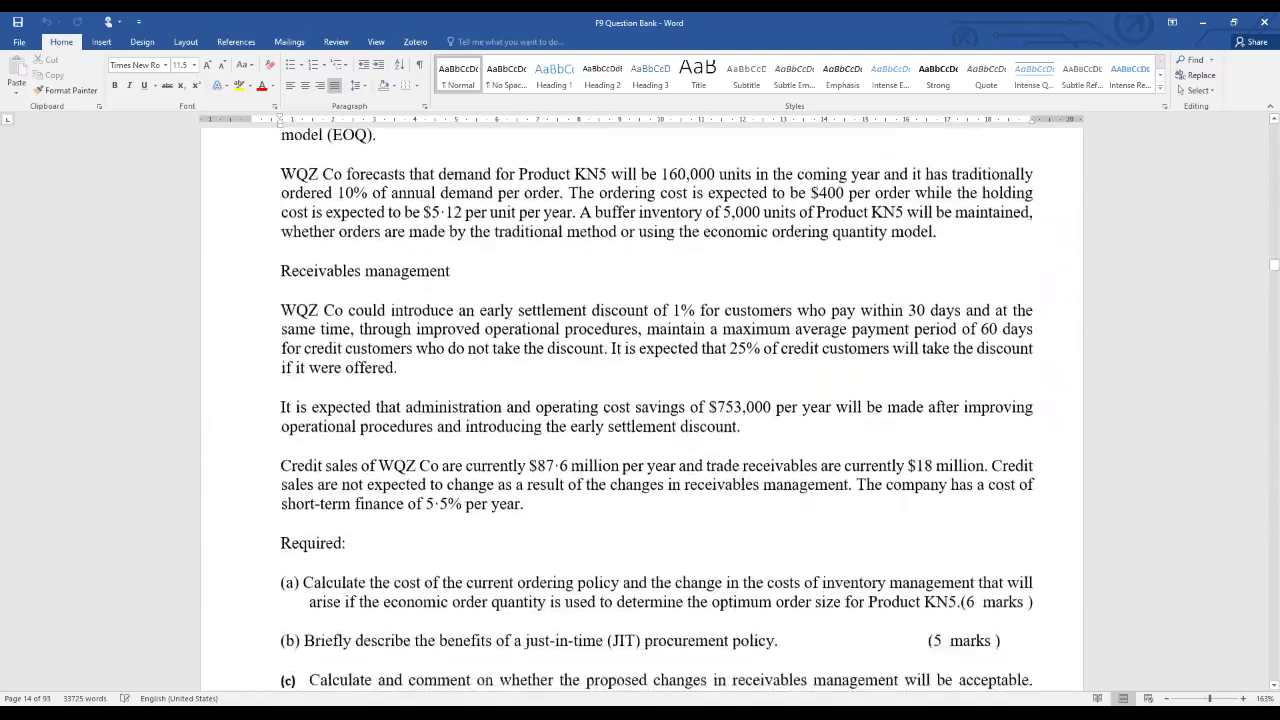
scroll(640, 400, down, 18)
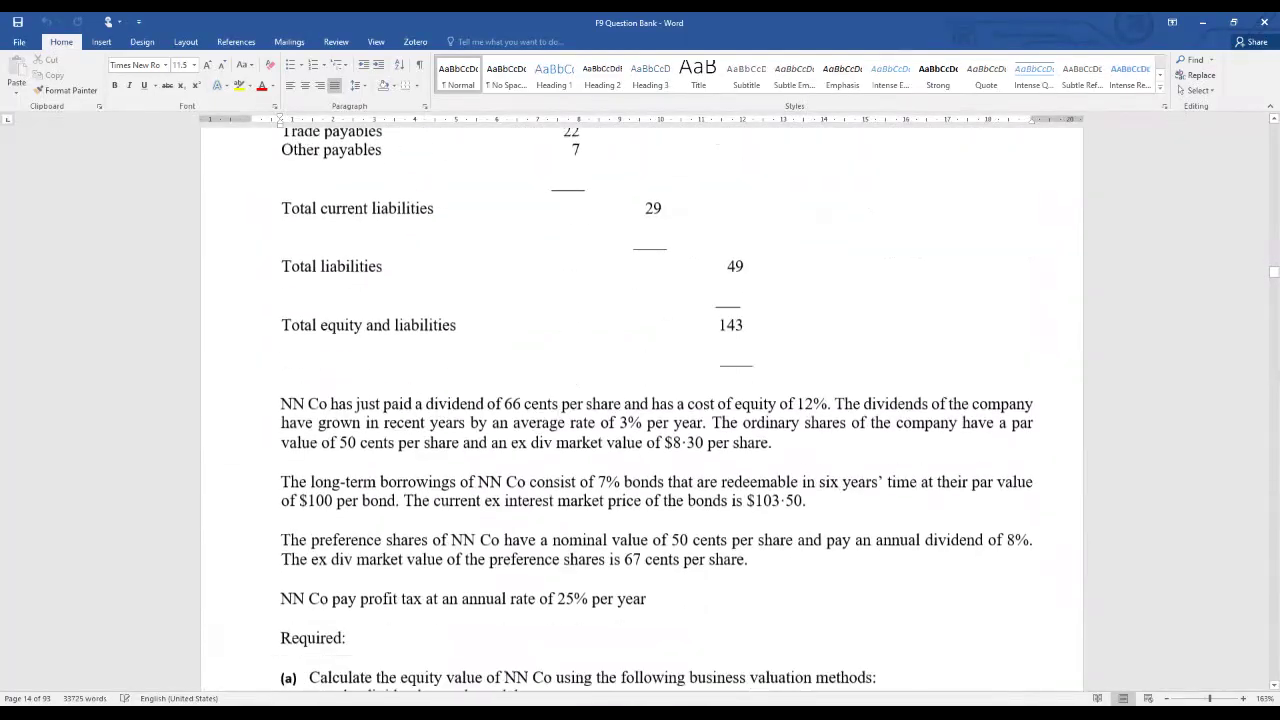
scroll(640, 400, down, 10)
scroll(640, 400, down, 5)
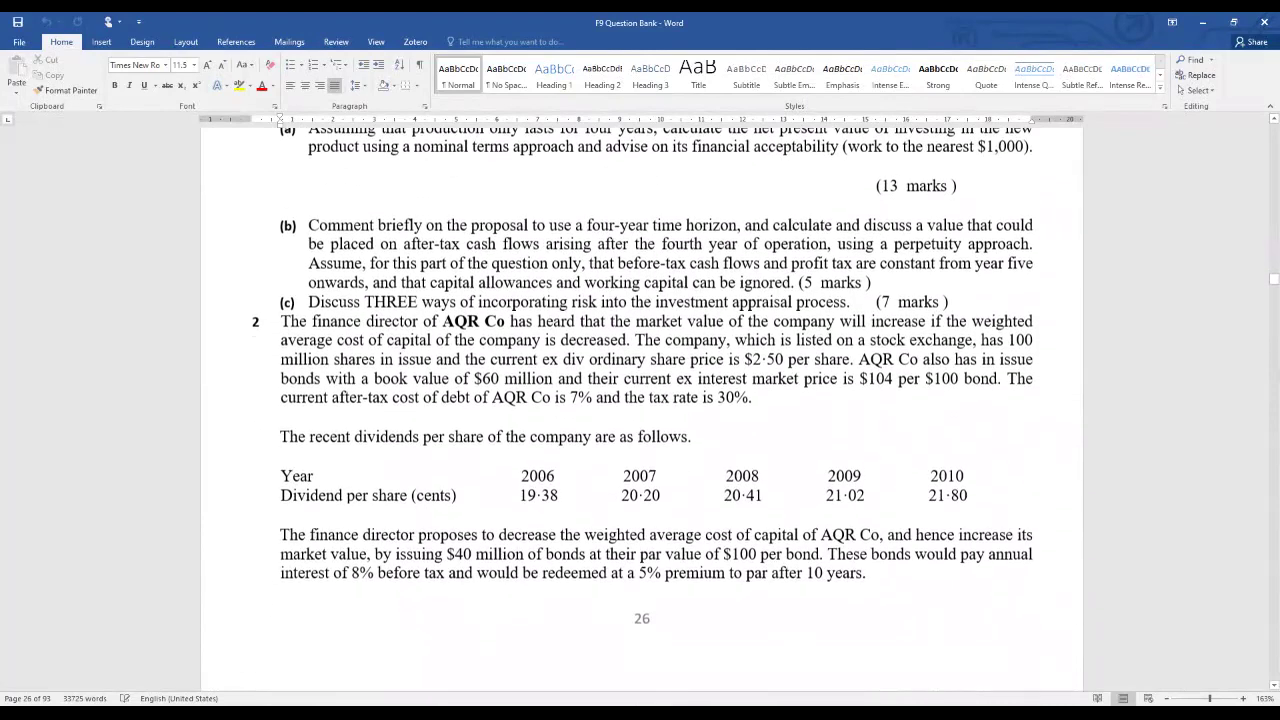
scroll(640, 400, up, 1)
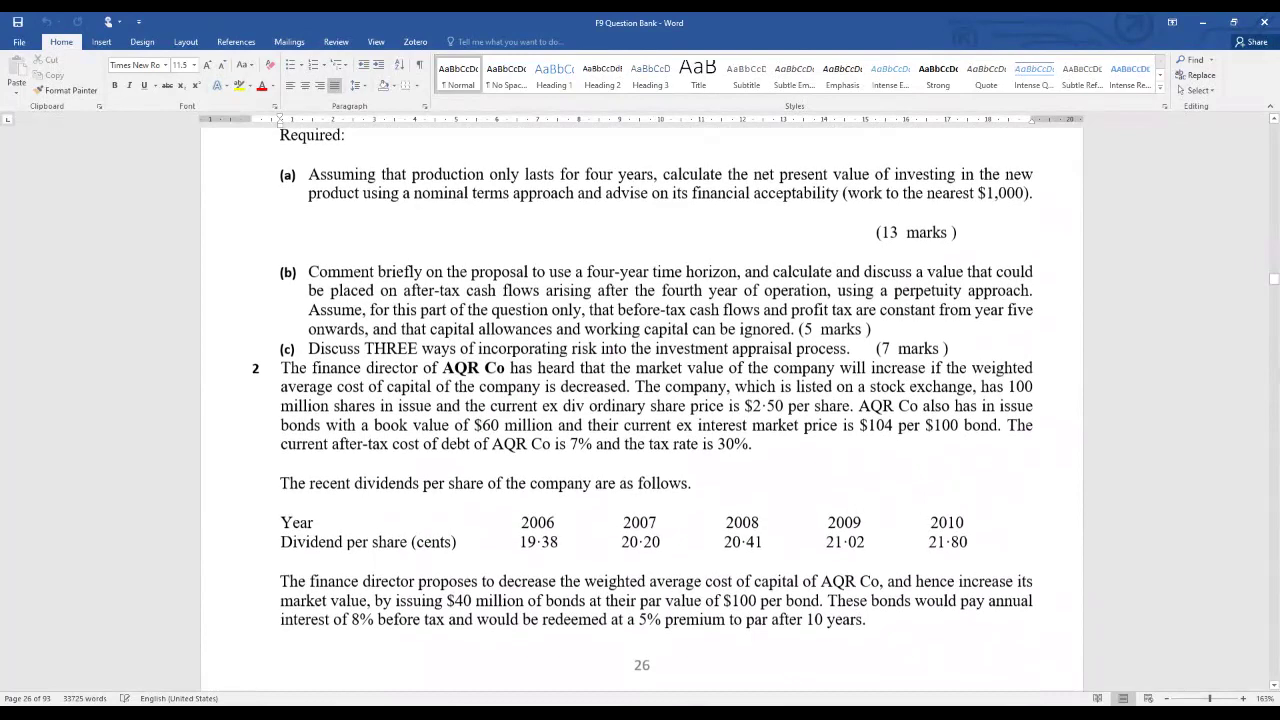
Move on to the Warden Co question on page 29 and read its machine investment details and the NPV and IRR requirements.
scroll(640, 400, down, 15)
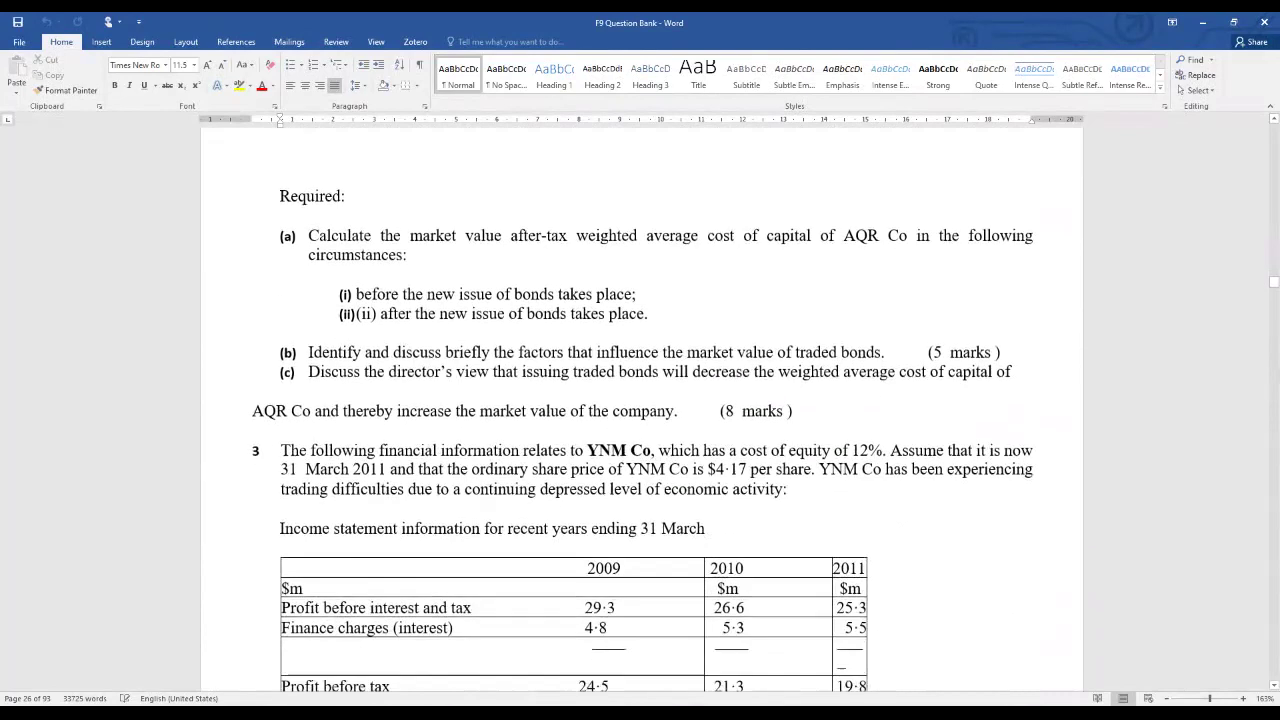
scroll(640, 400, down, 15)
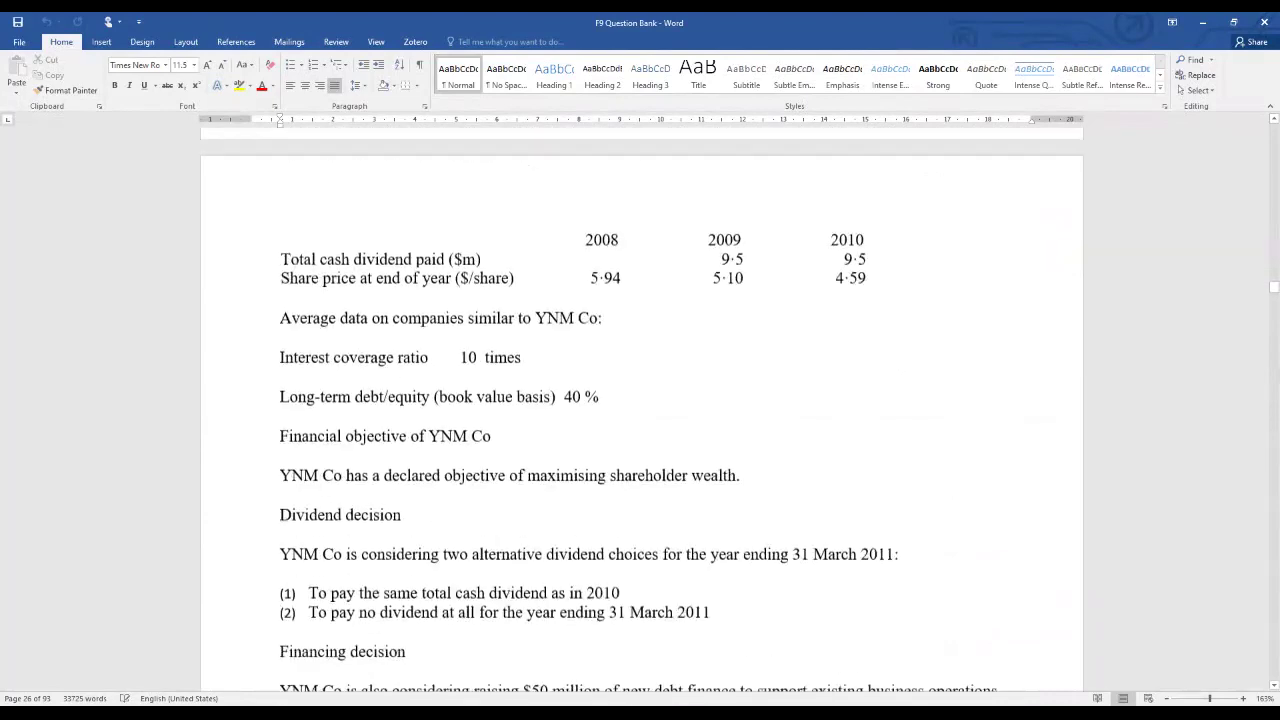
scroll(640, 400, down, 20)
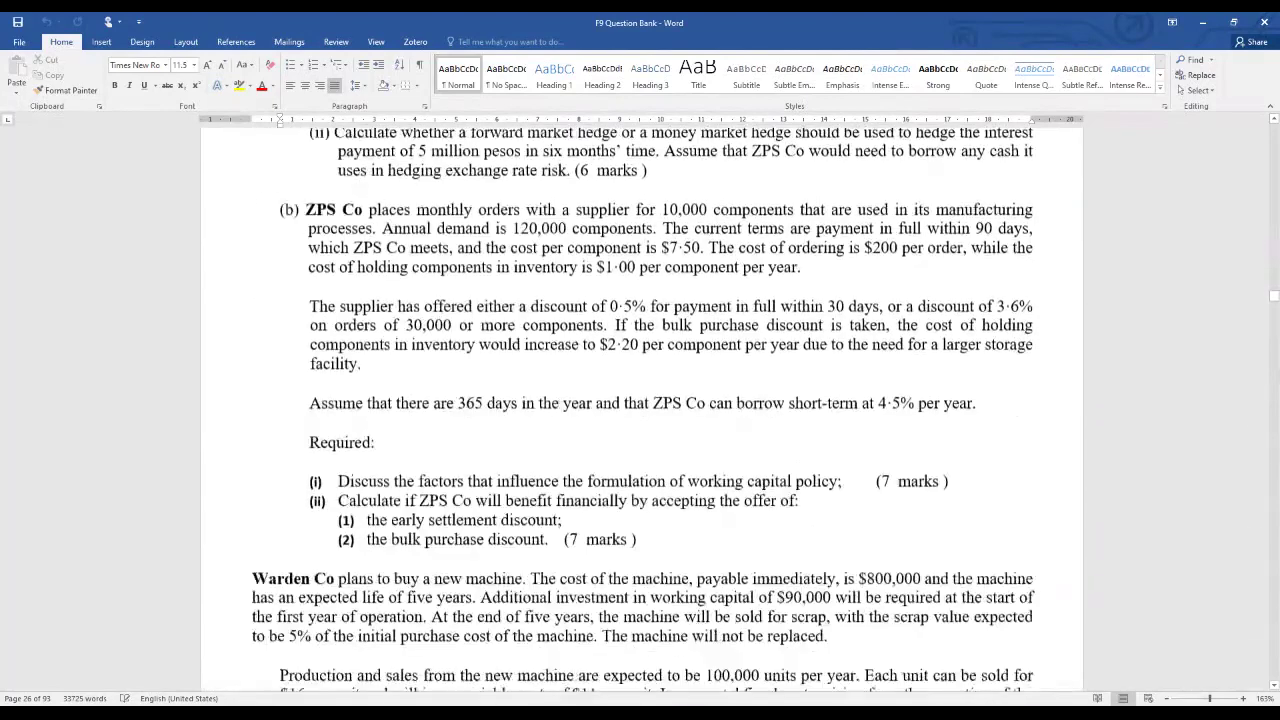
scroll(640, 400, down, 10)
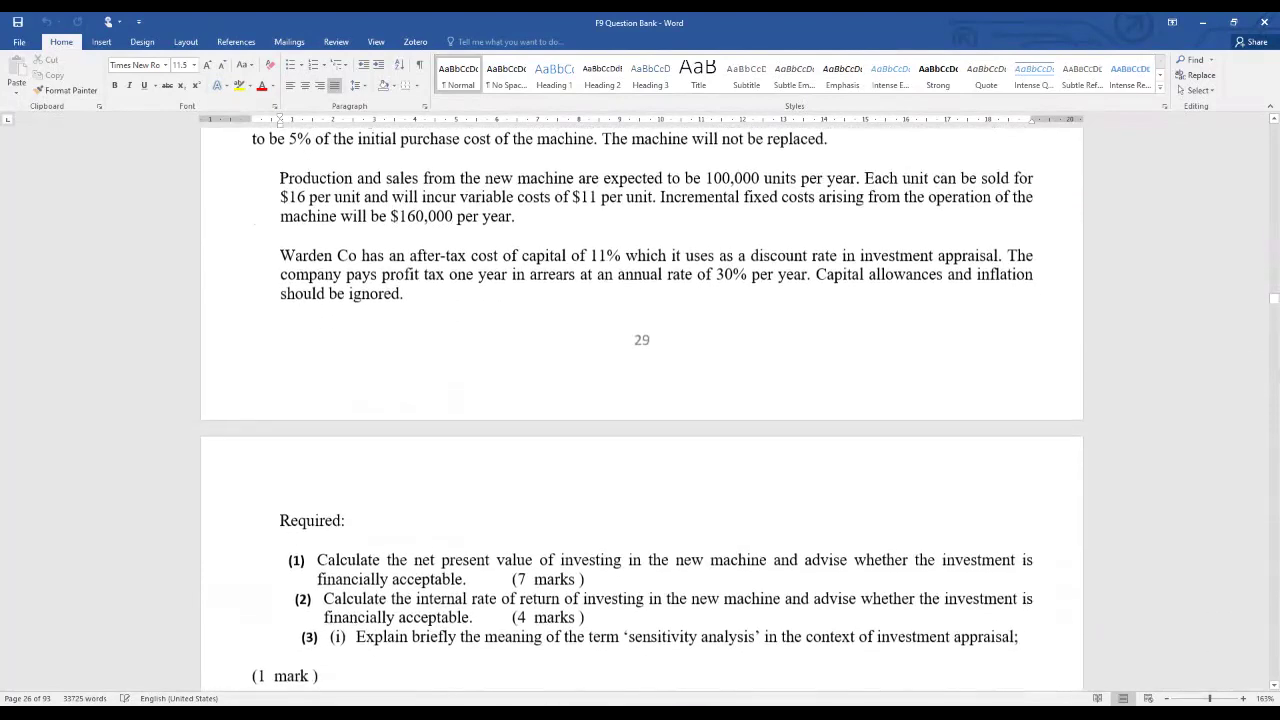
scroll(640, 400, up, 1)
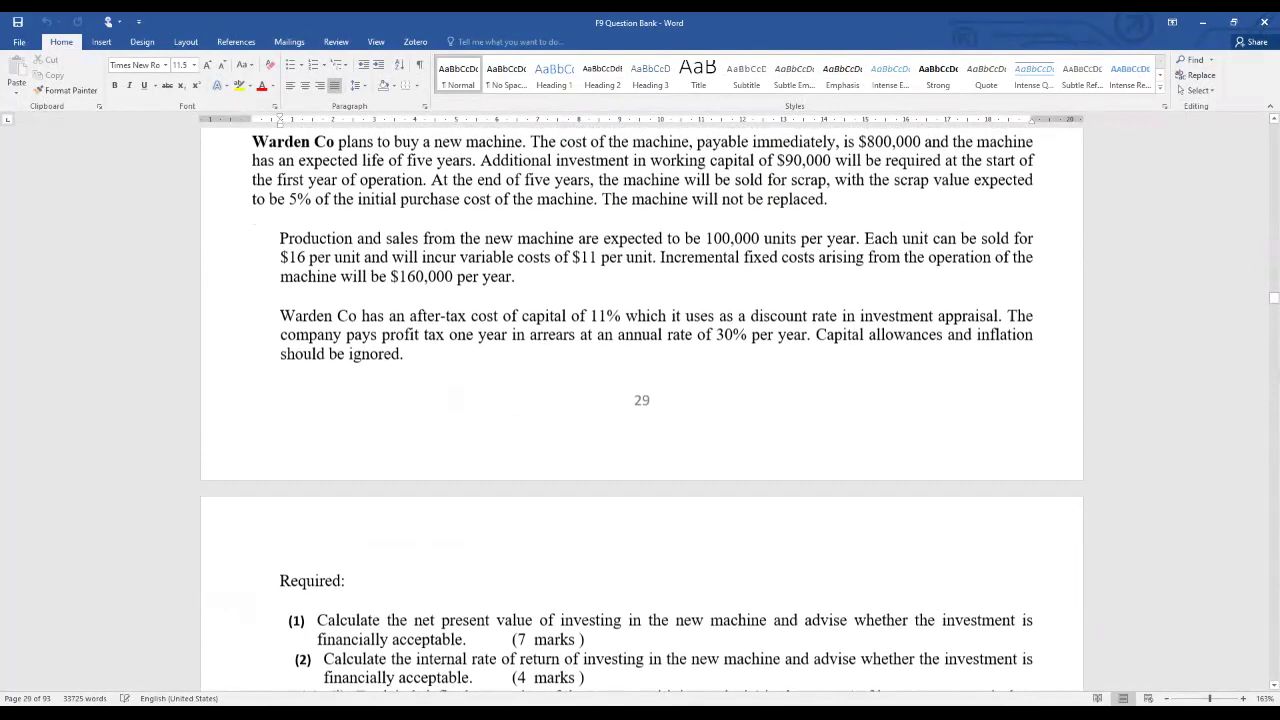
scroll(741, 319, down, 1)
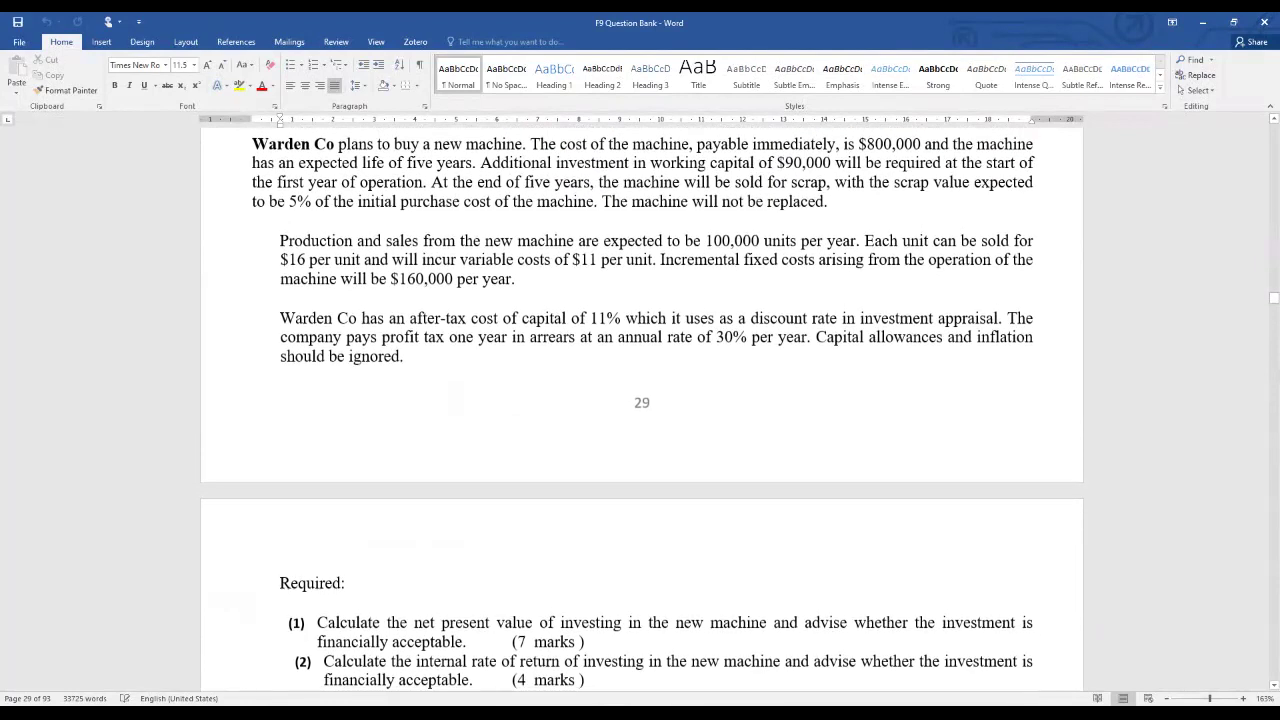
scroll(741, 319, up, 1)
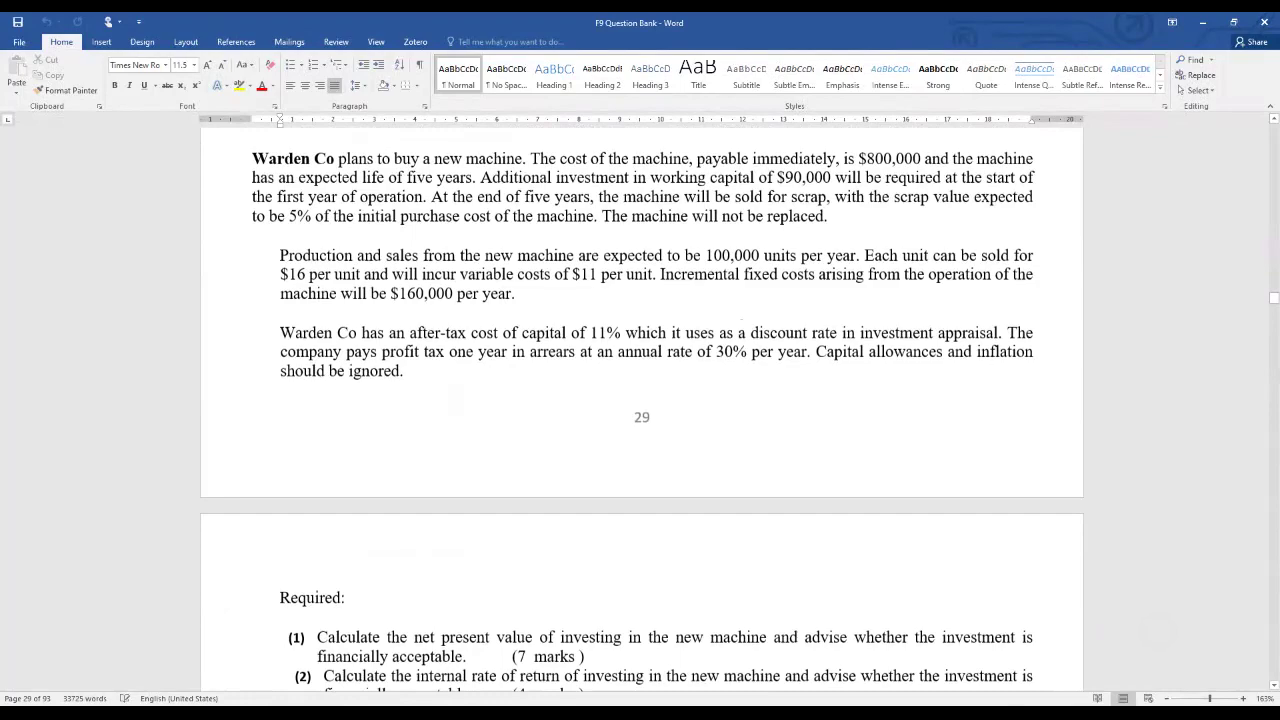
Move on to the Ridag Co question on page 34 and read its two projects and the requirements.
scroll(640, 400, down, 10)
scroll(640, 400, down, 15)
scroll(640, 400, down, 20)
scroll(640, 400, down, 20)
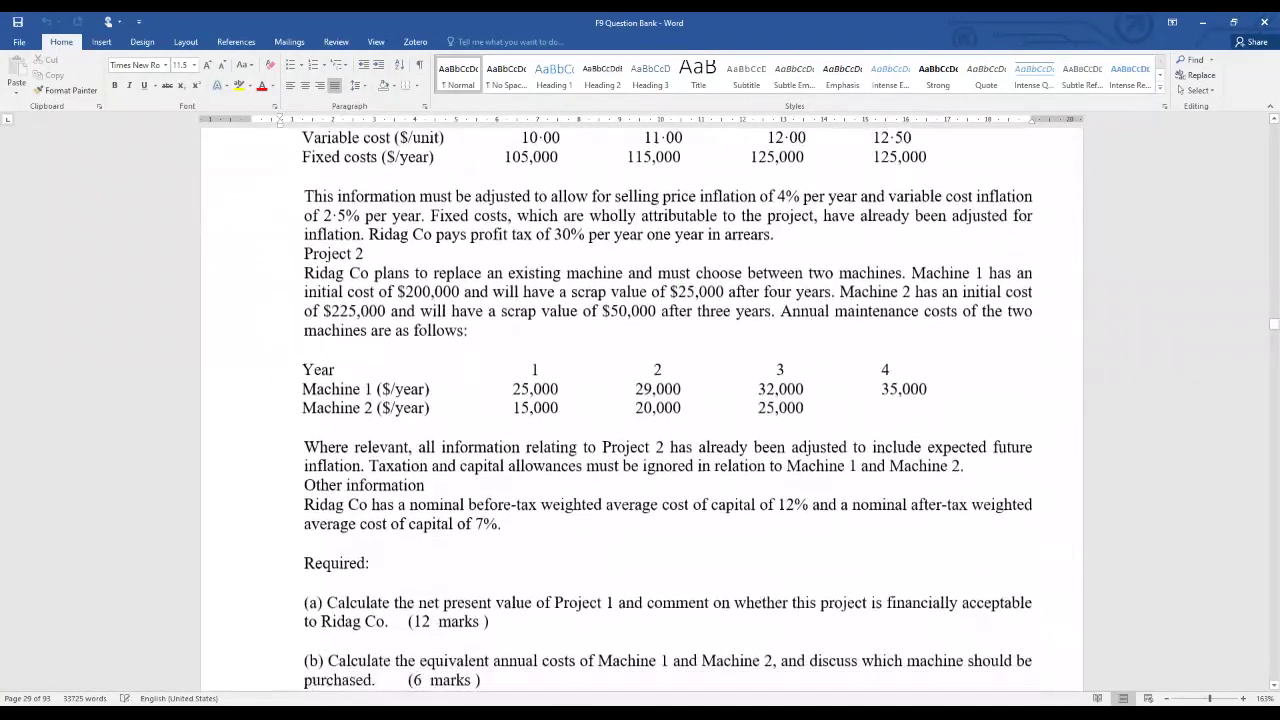
scroll(640, 400, down, 2)
scroll(640, 400, down, 2)
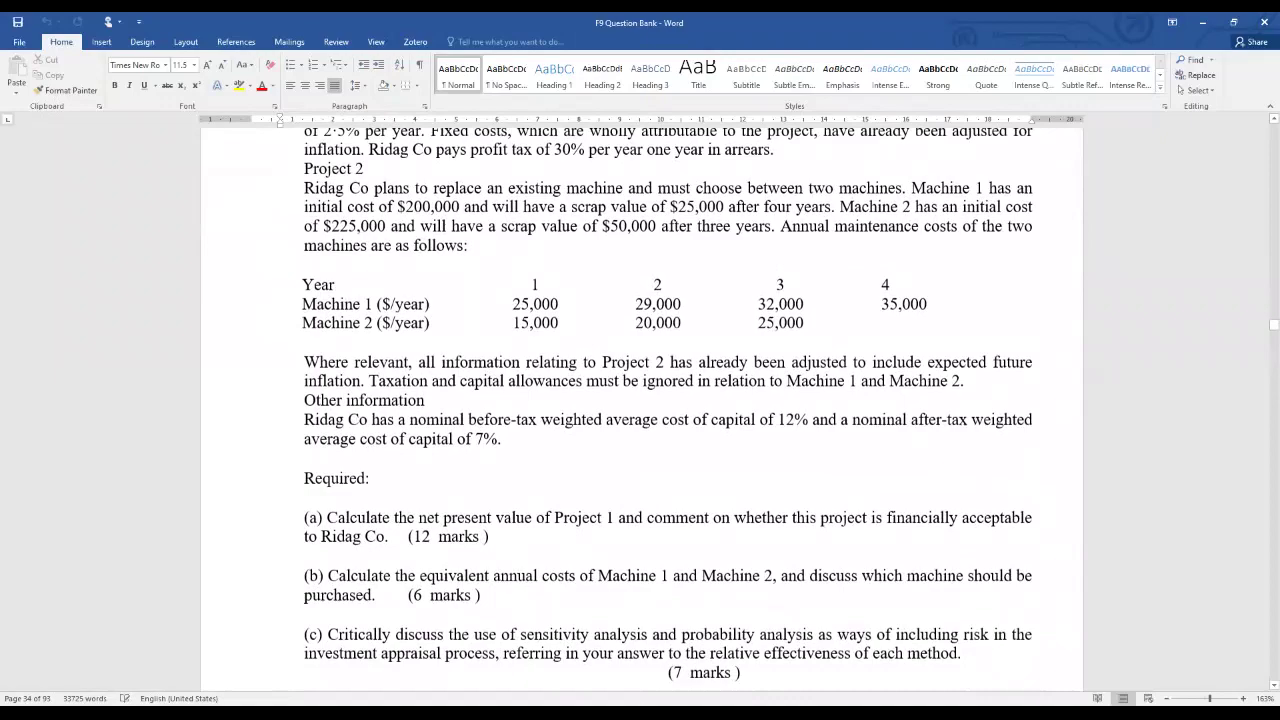
Look through the question bank from the Ridag Co question on page 34 to the BQK Co requirements on page 39.
scroll(640, 400, down, 20)
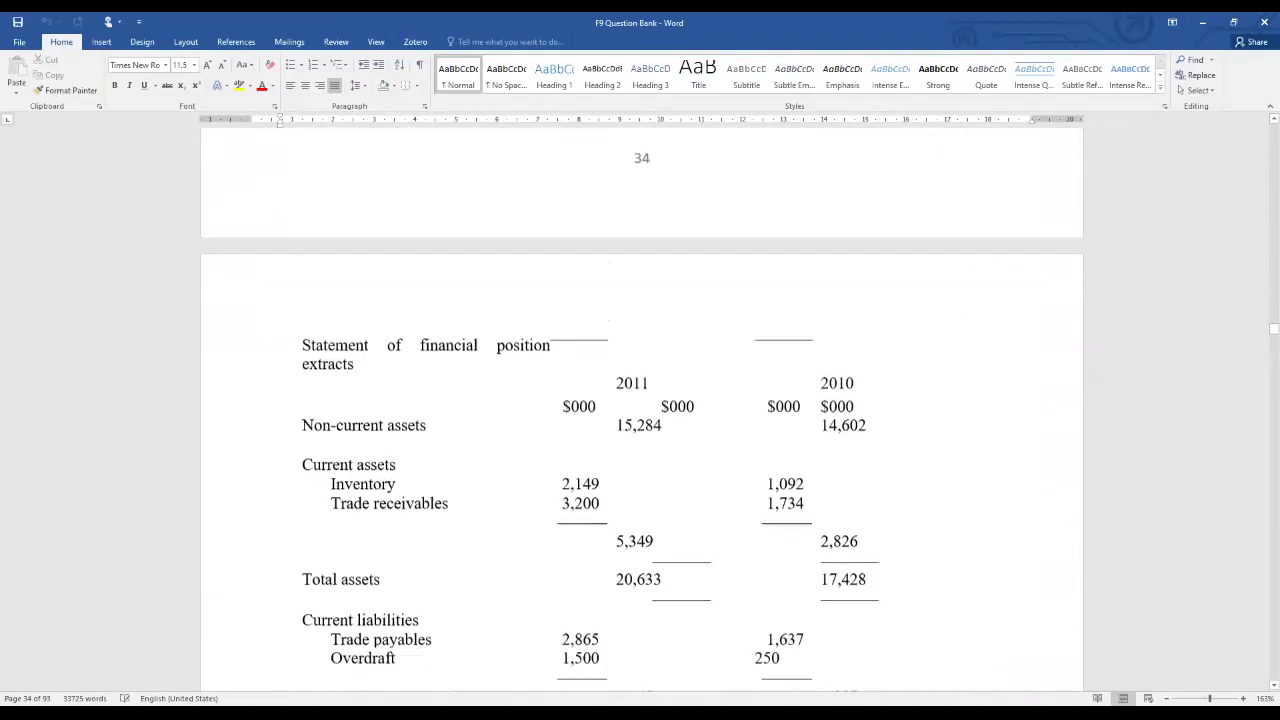
scroll(640, 400, down, 20)
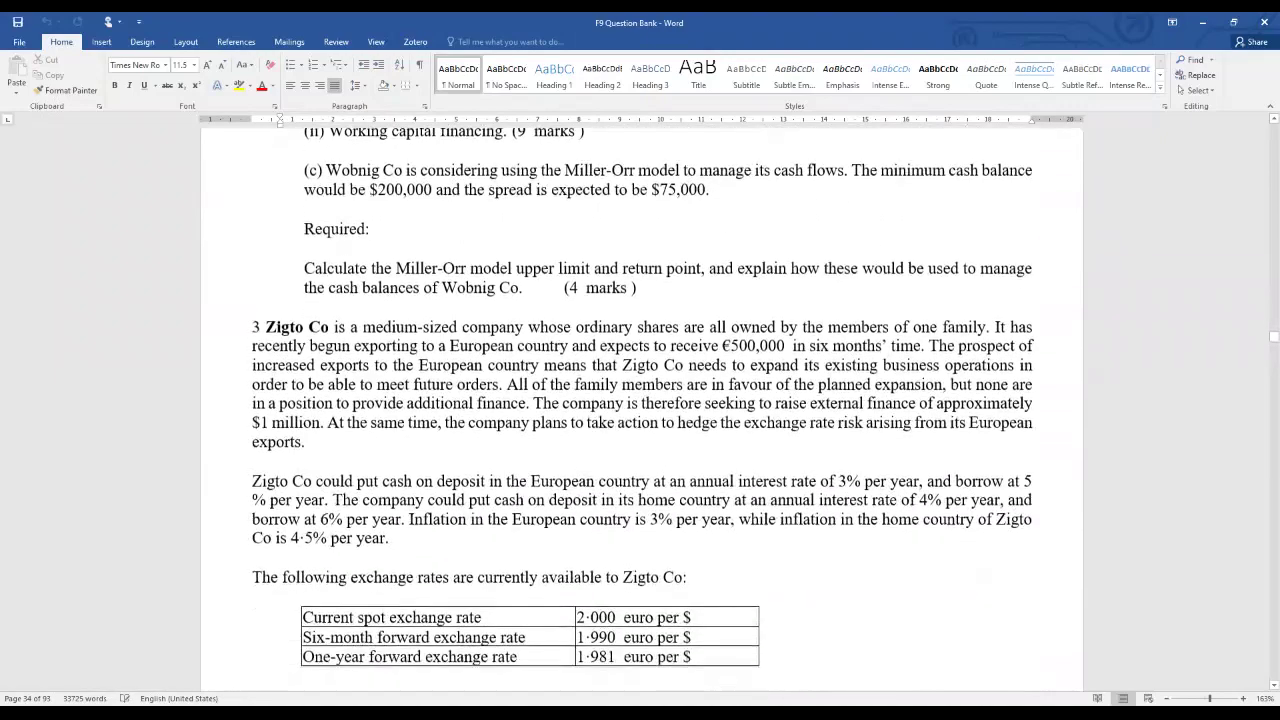
scroll(640, 400, down, 20)
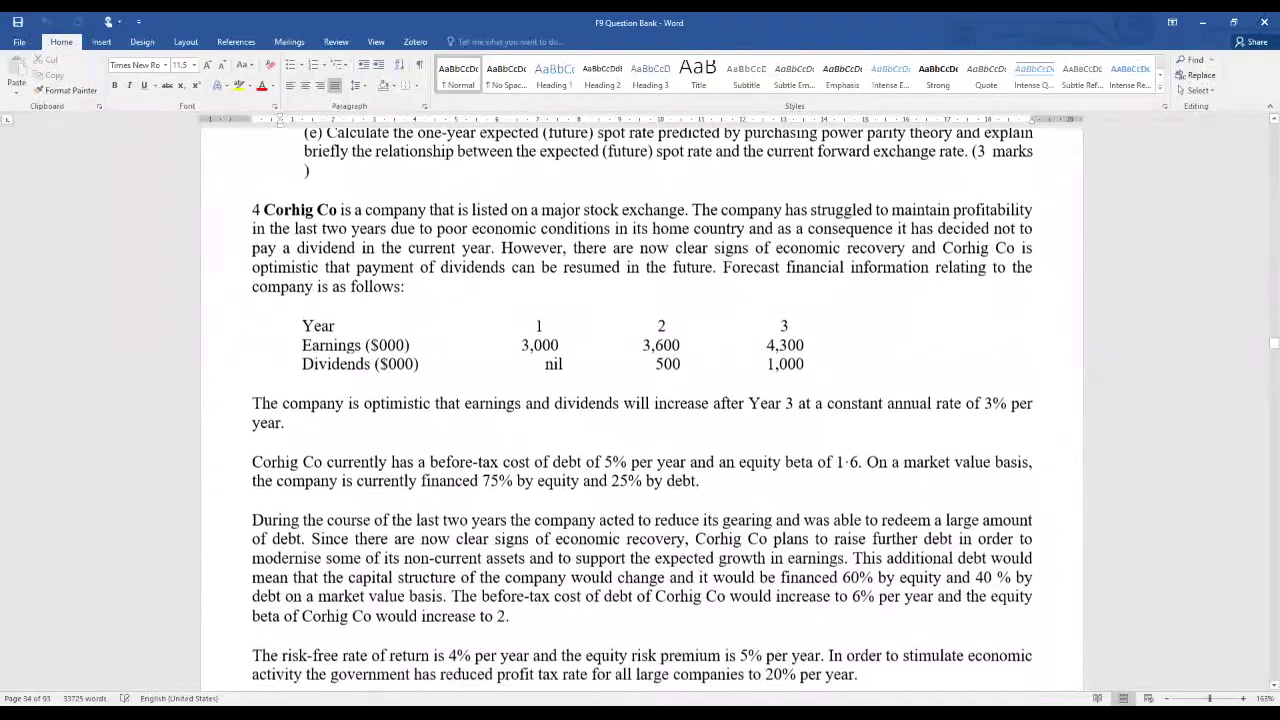
scroll(640, 400, down, 20)
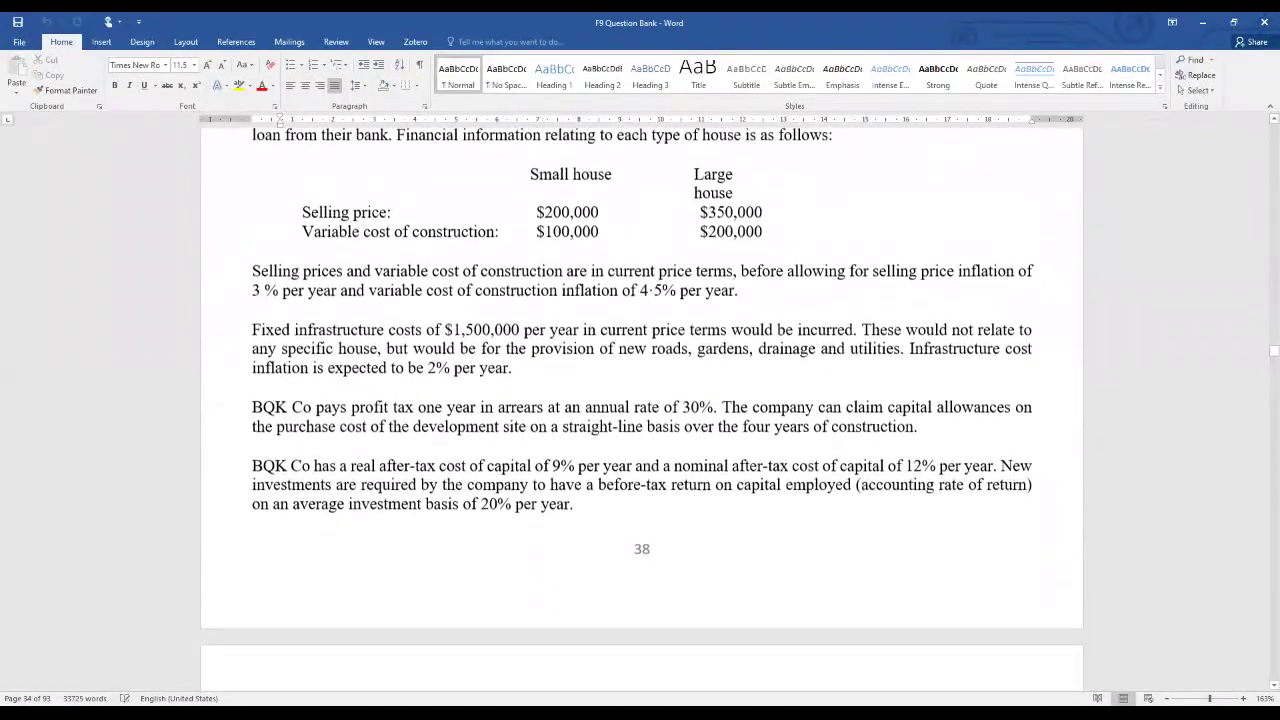
scroll(640, 400, down, 1)
scroll(640, 400, down, 20)
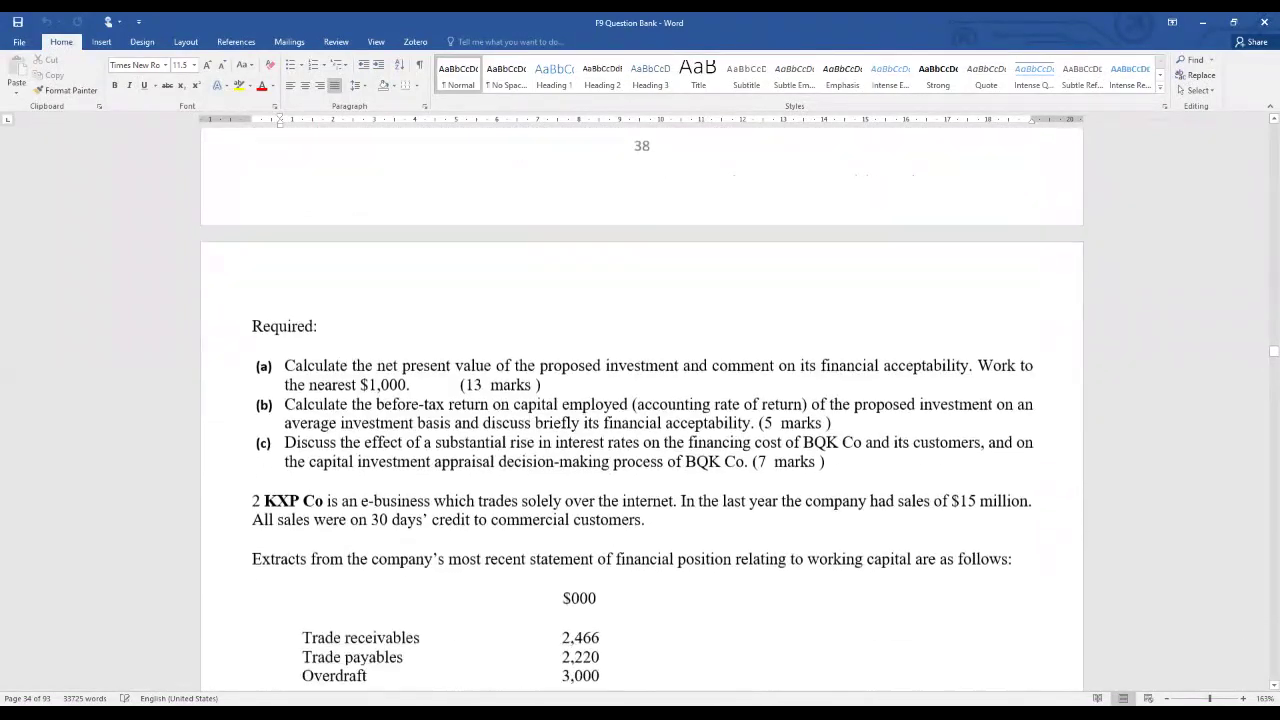
Continue looking through pages 39 to 45, checking the HDW Co machinery question's net present value requirements on the way to GXG Co.
scroll(640, 400, down, 20)
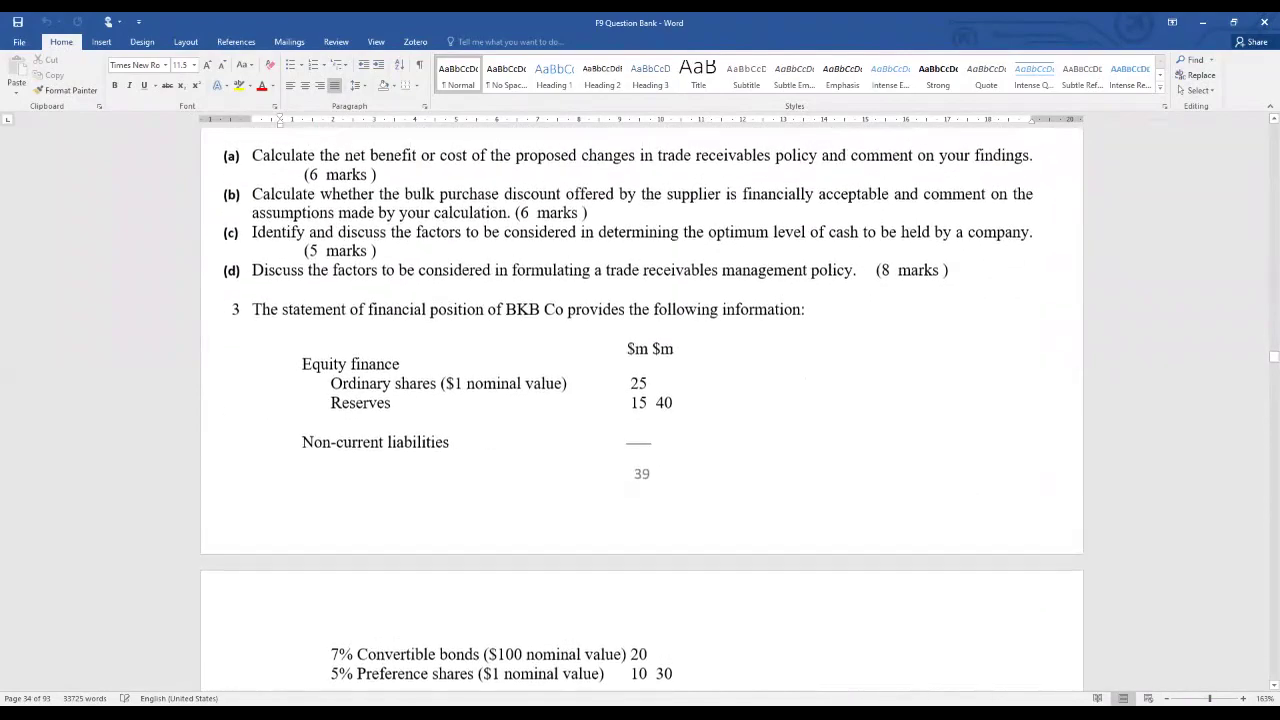
scroll(640, 400, down, 20)
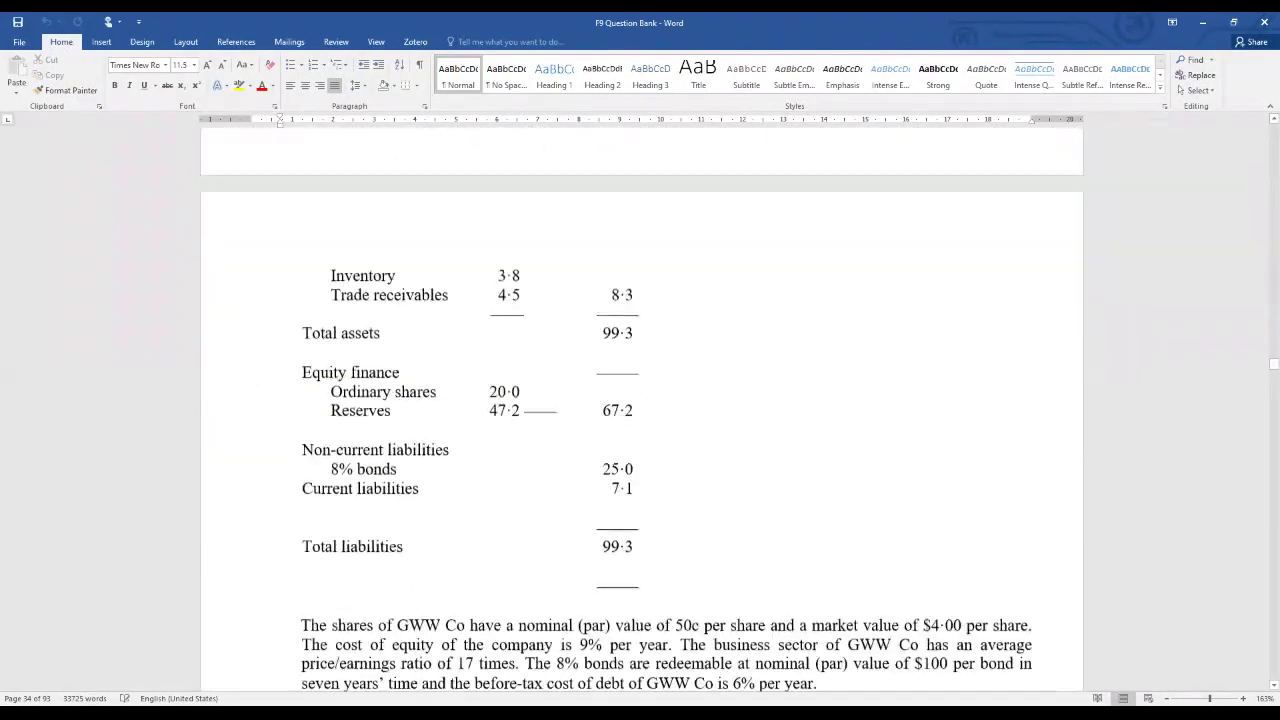
scroll(640, 400, down, 3)
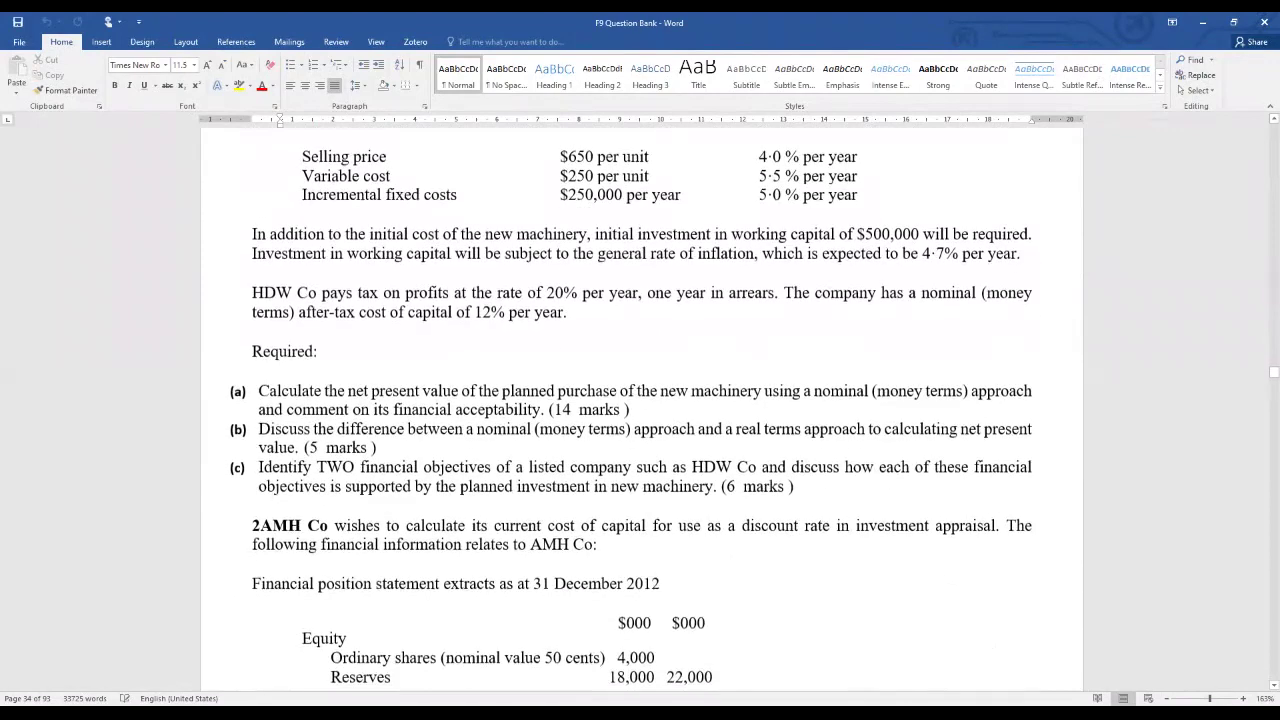
scroll(640, 400, down, 20)
scroll(640, 400, up, 2)
scroll(640, 400, down, 20)
scroll(640, 400, down, 20)
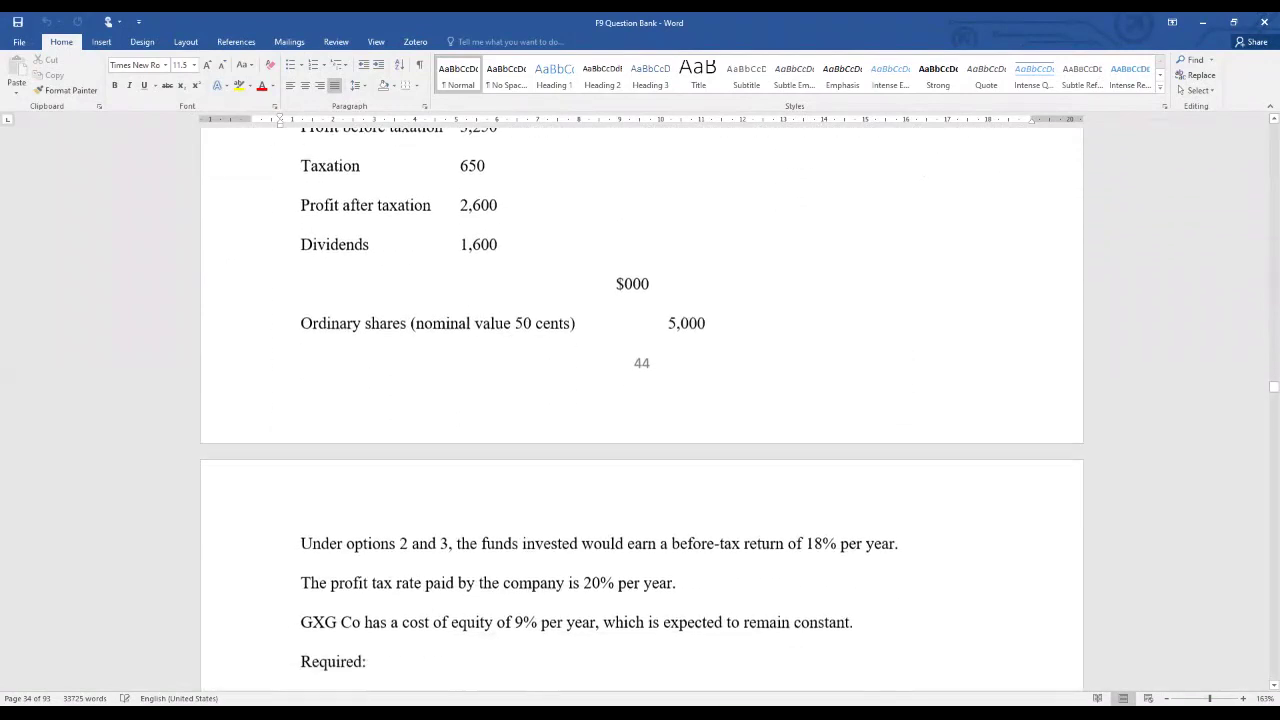
Search the question bank for "internal rate" and go through the matches, ending at the Duo Co question on page 1.
key(ctrl+f)
text(internal r)
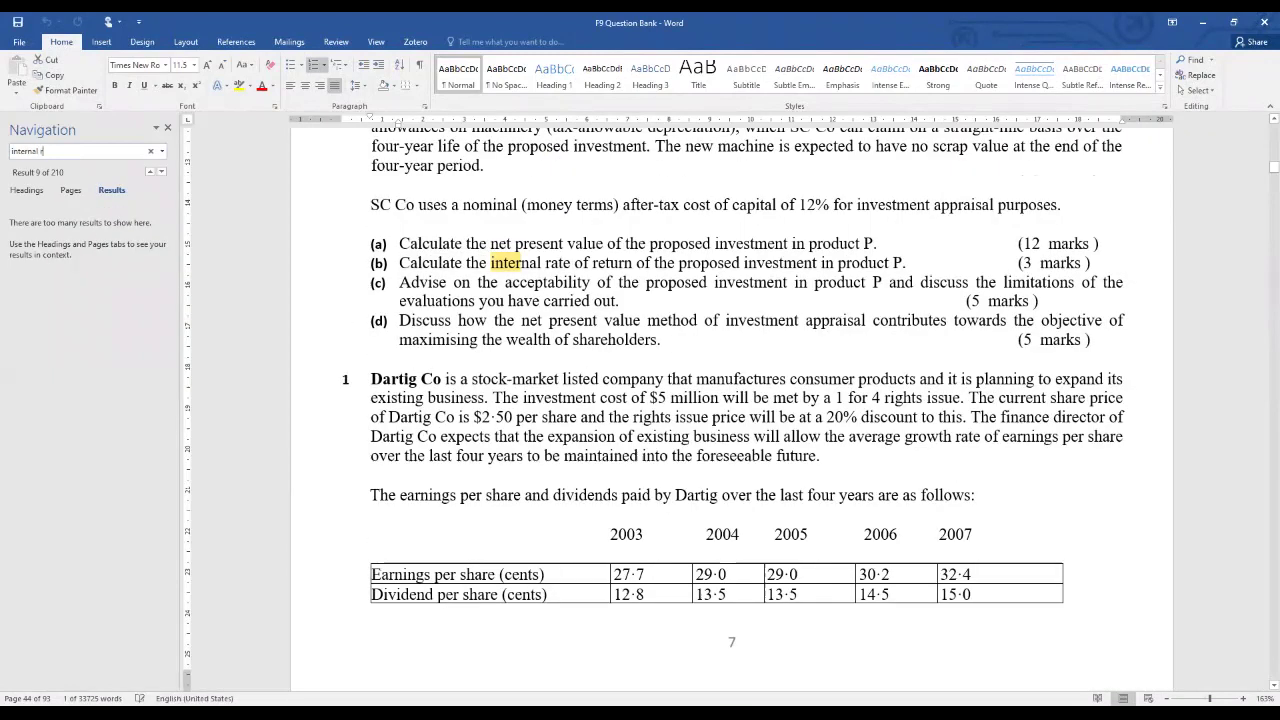
text(ate)
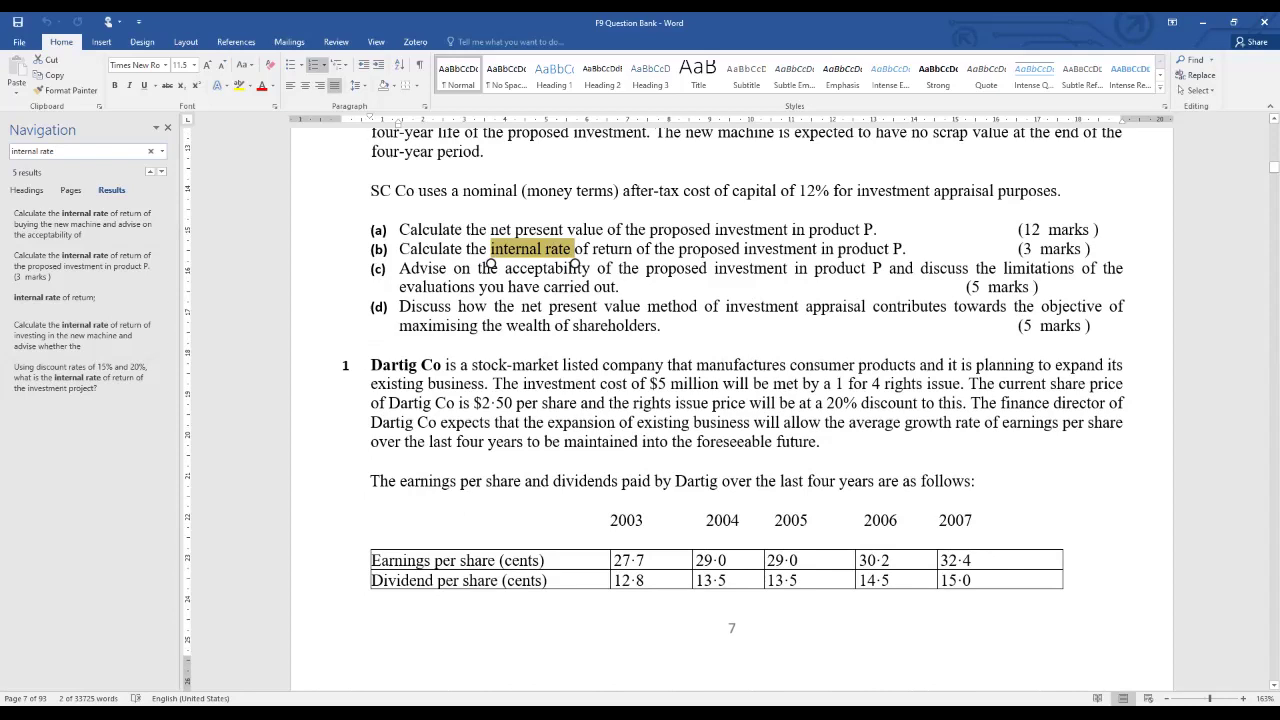
click(78, 151)
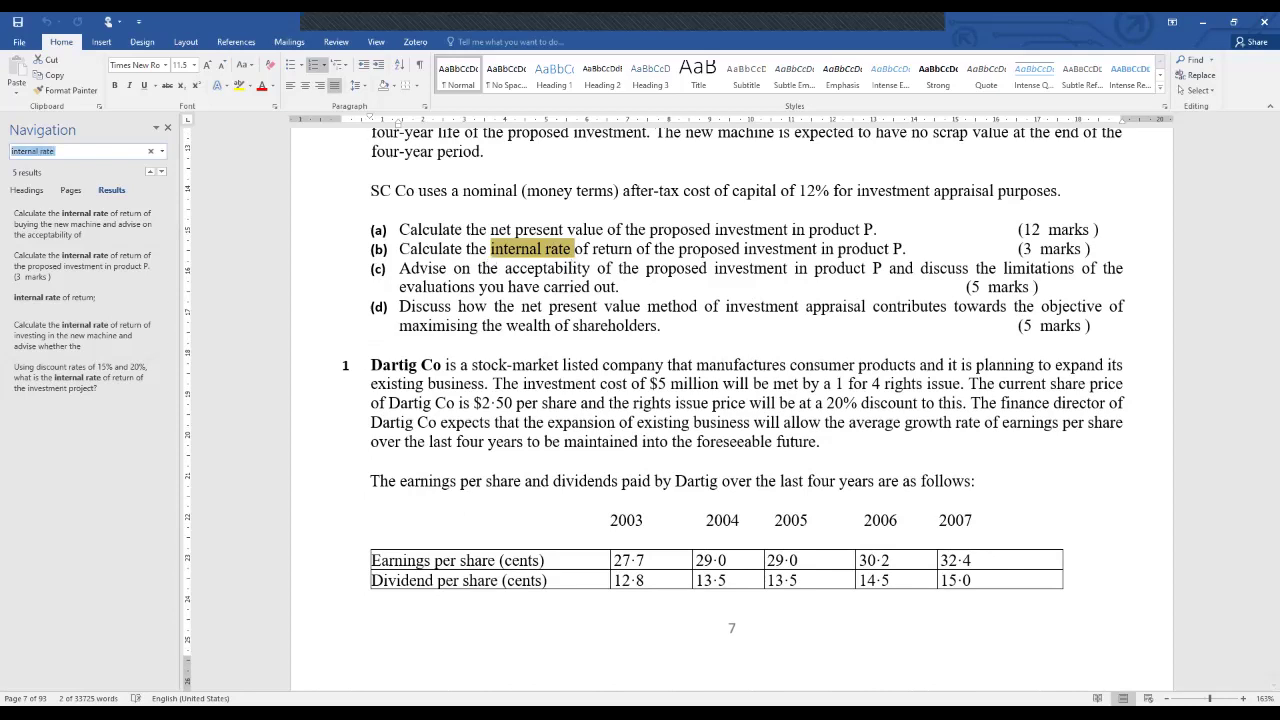
key(Return)
key(Return)
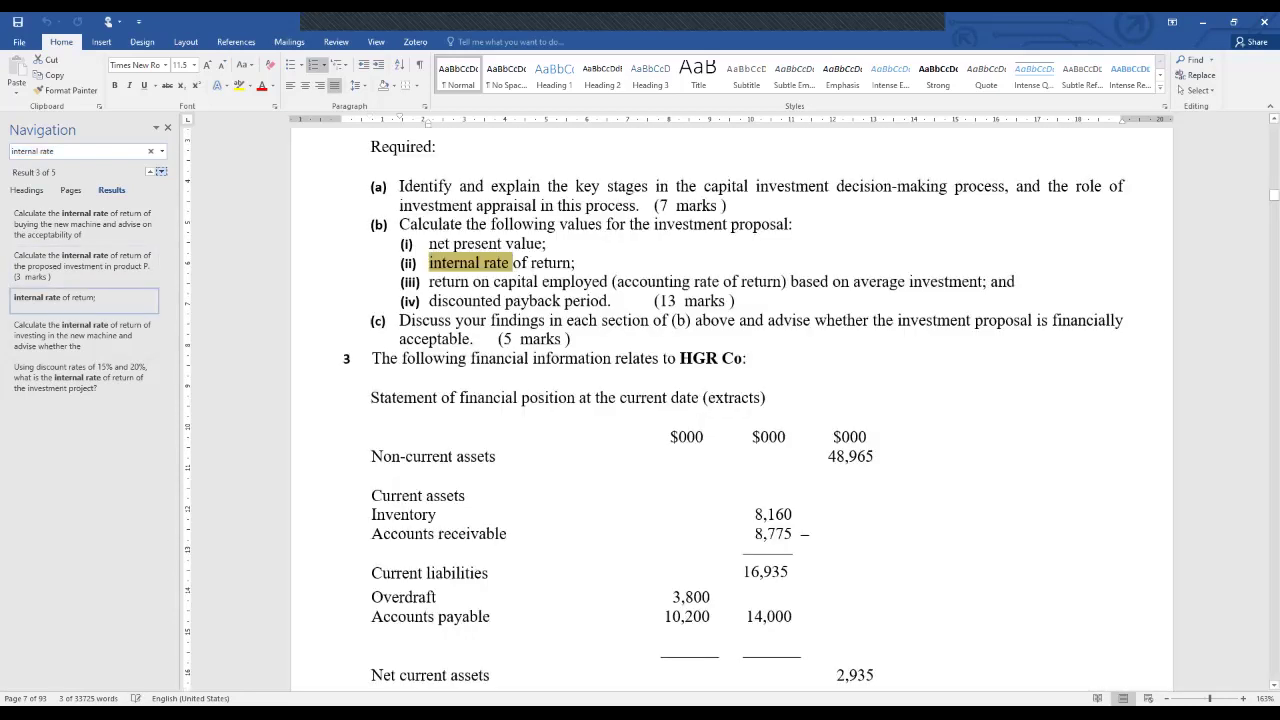
key(Return)
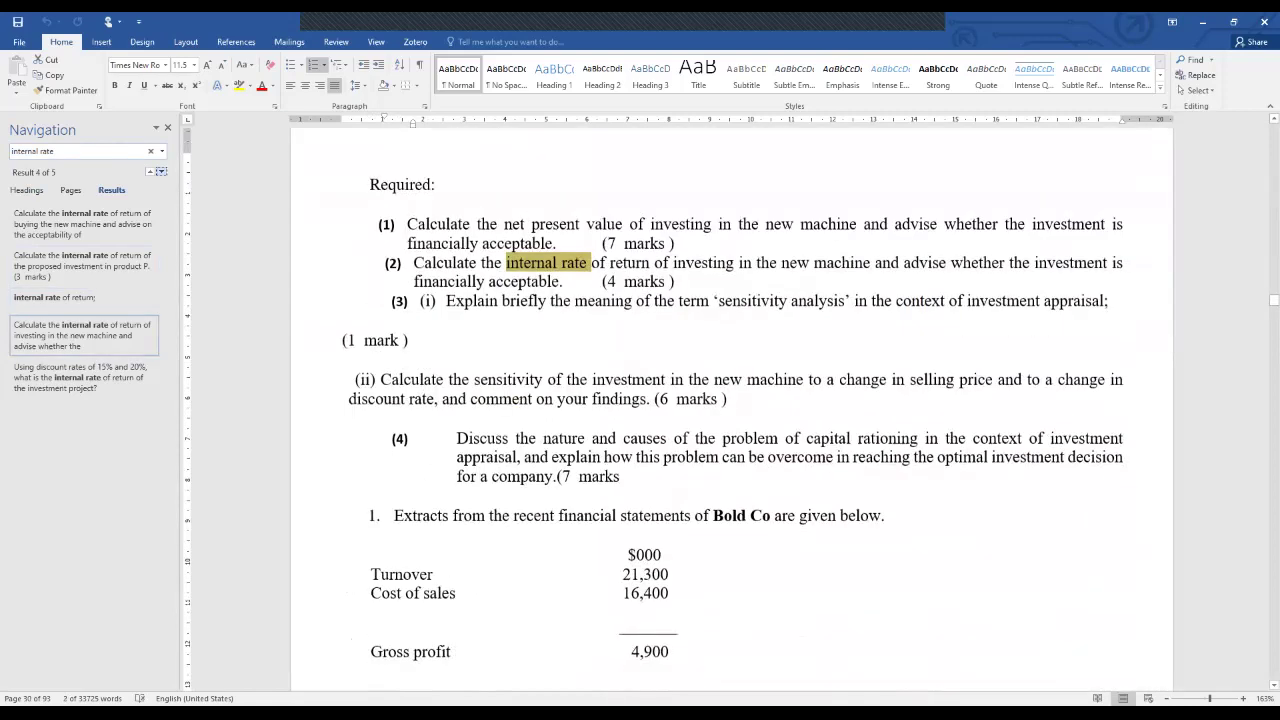
key(Return)
key(Return)
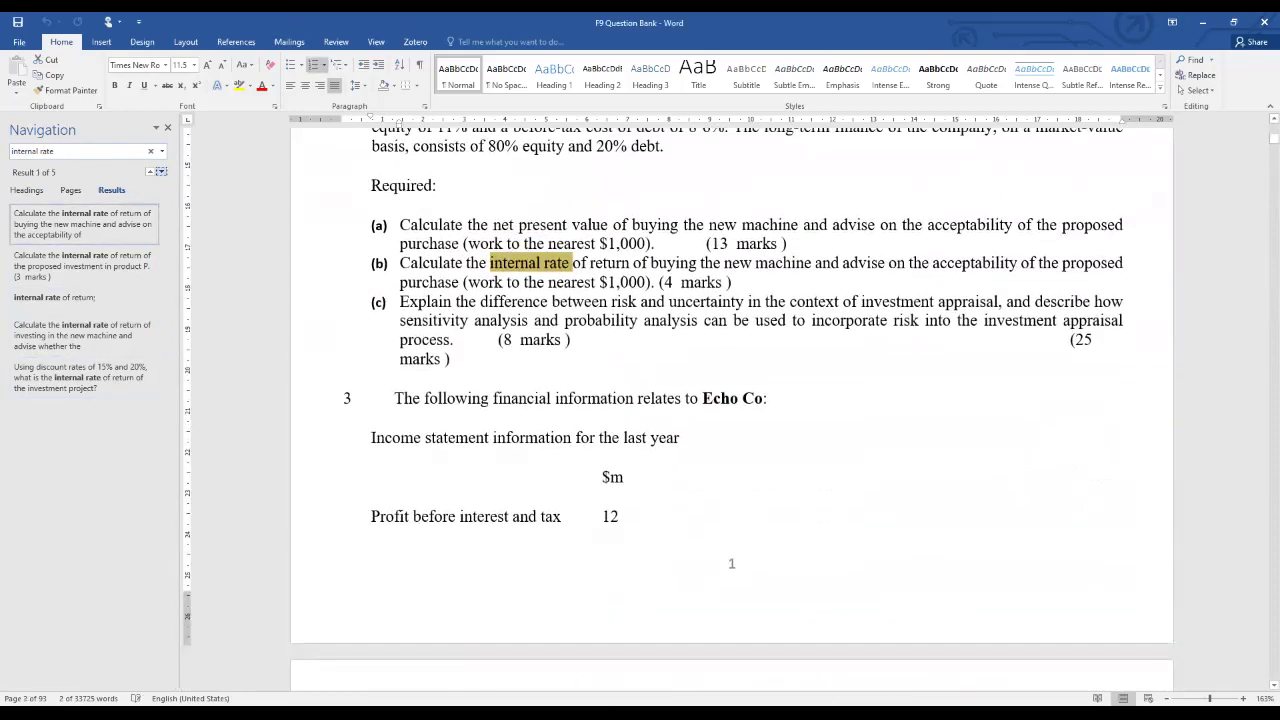
Read the Duo Co question's demand, cost, tax and cost of capital details together with its NPV and IRR requirements.
scroll(731, 400, up, 3)
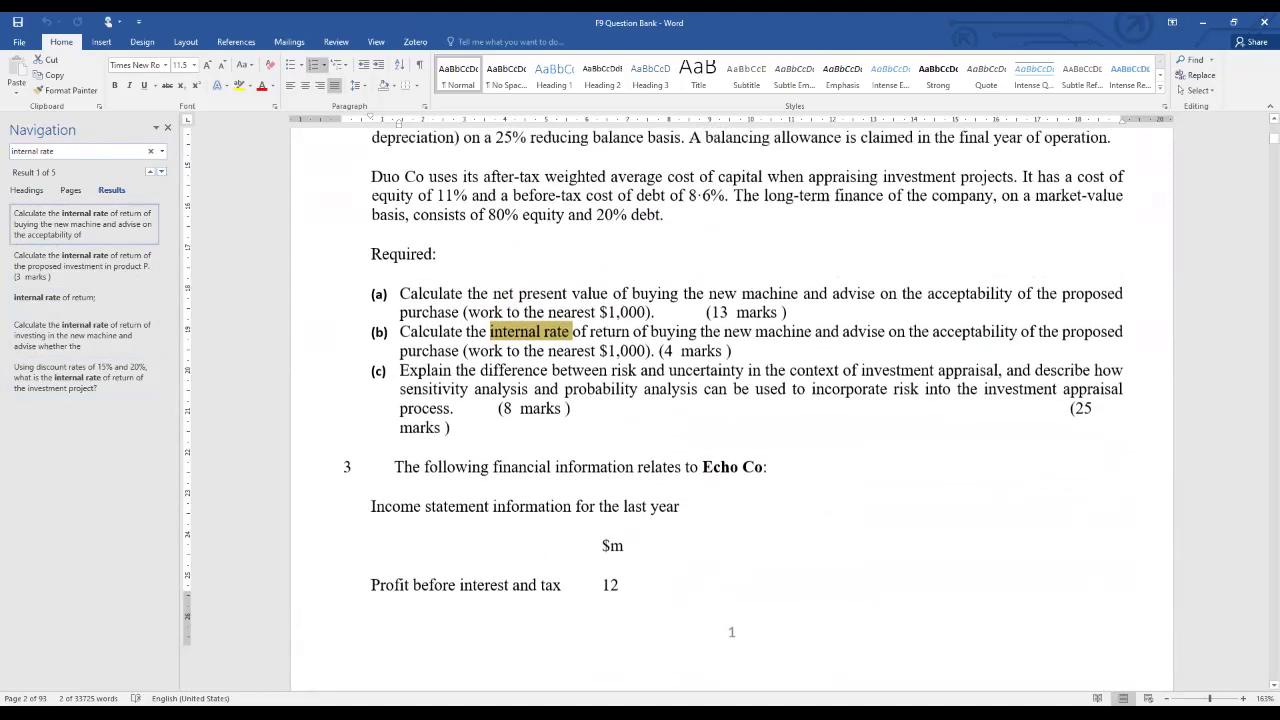
scroll(735, 413, up, 1)
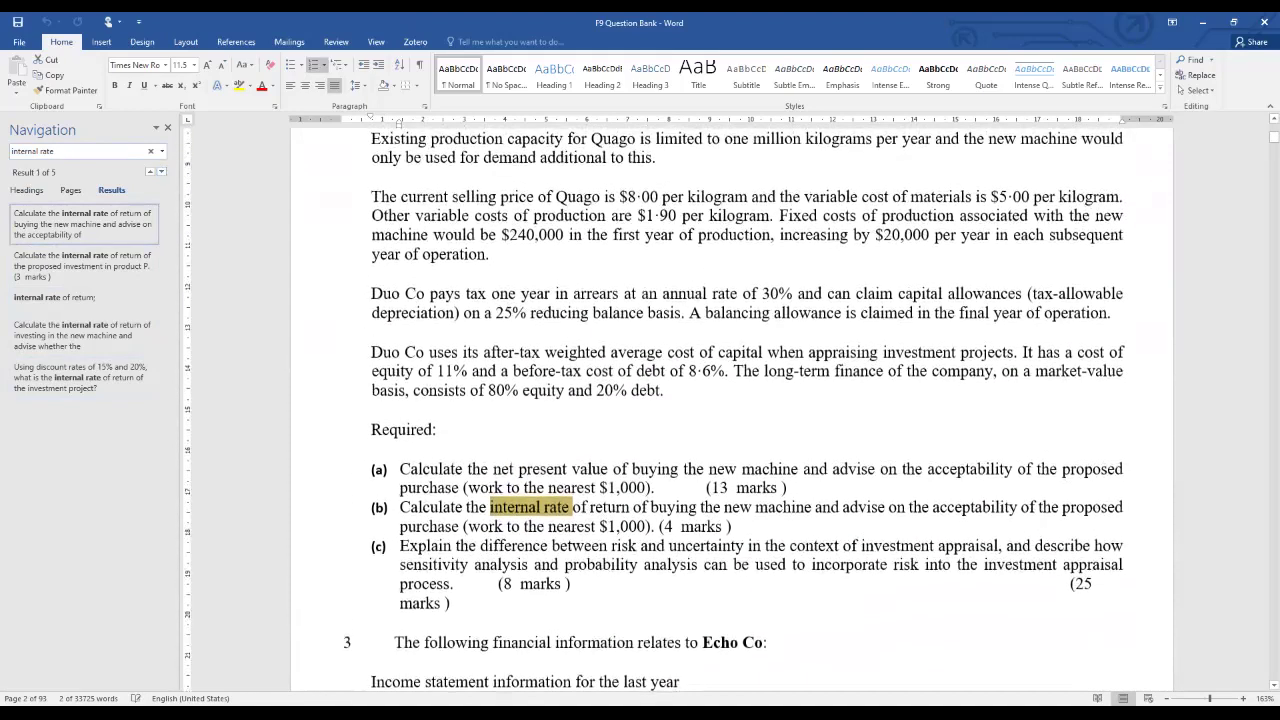
scroll(731, 405, up, 2)
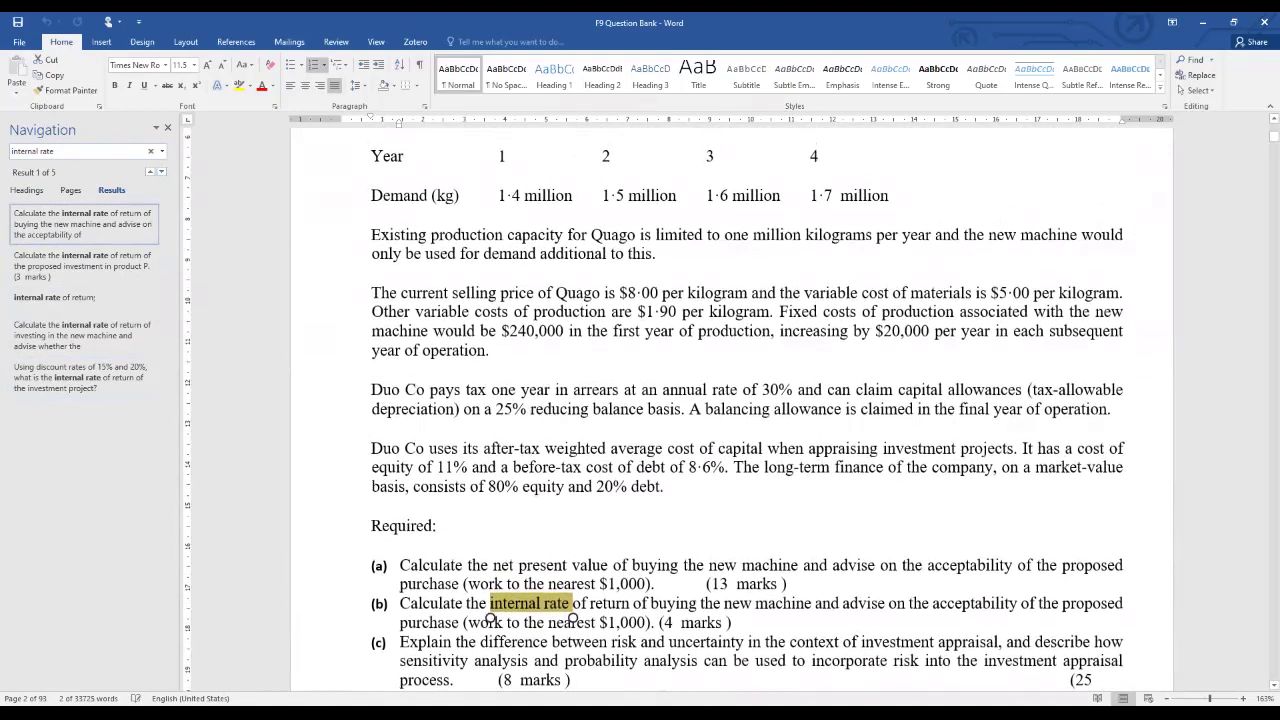
scroll(572, 621, up, 4)
scroll(572, 621, down, 4)
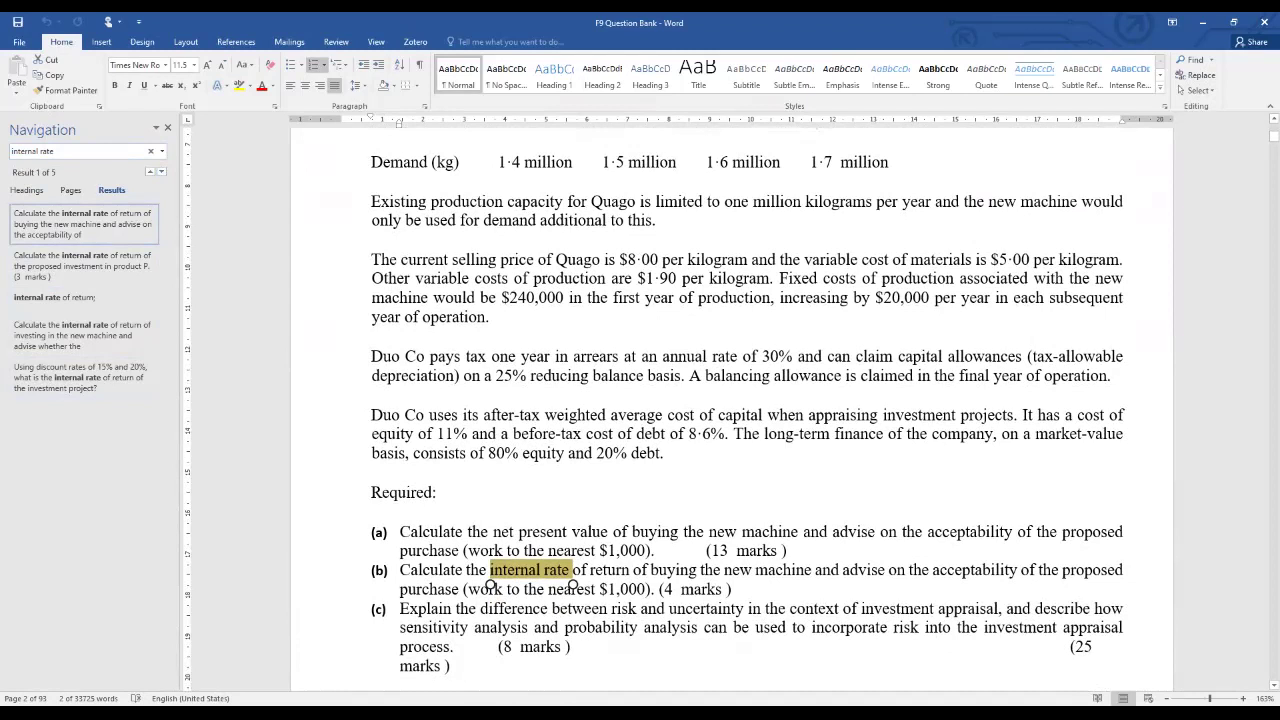
scroll(731, 408, down, 1)
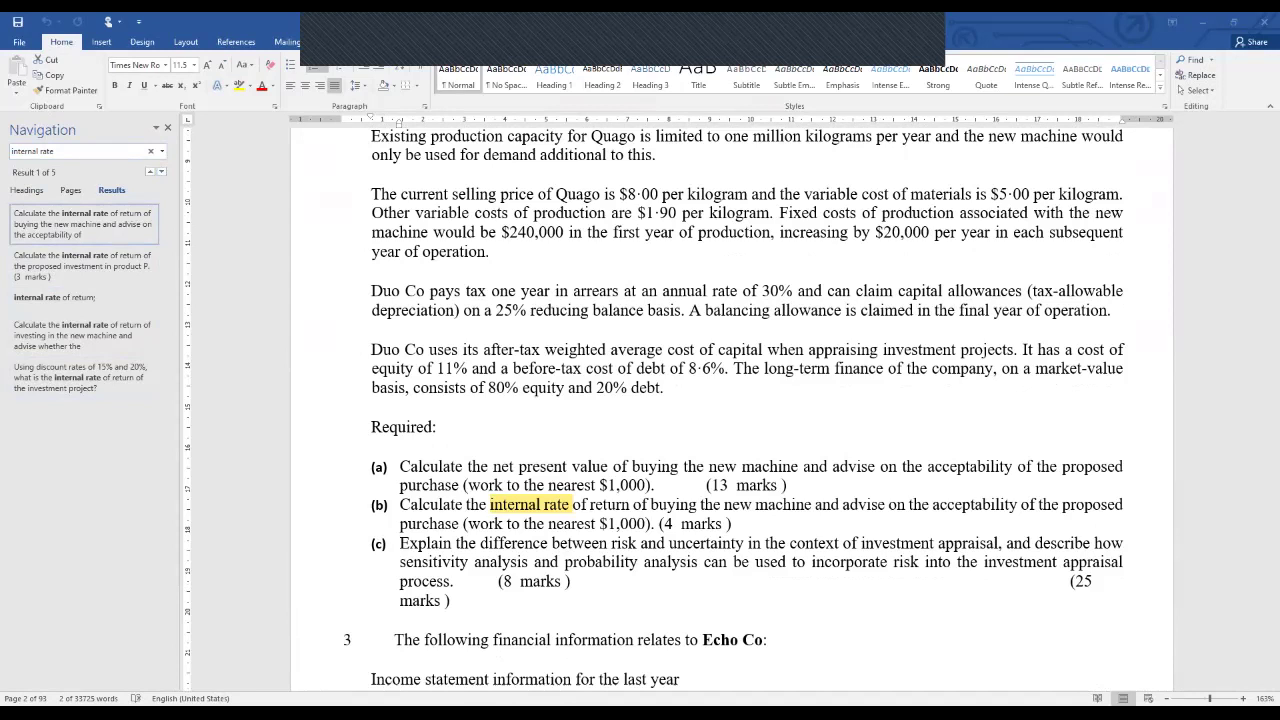
Go to the PV Co match for "internal rate" and read the Product W33 investment data, demand forecast and requirements on pages 11 and 12.
click(84, 266)
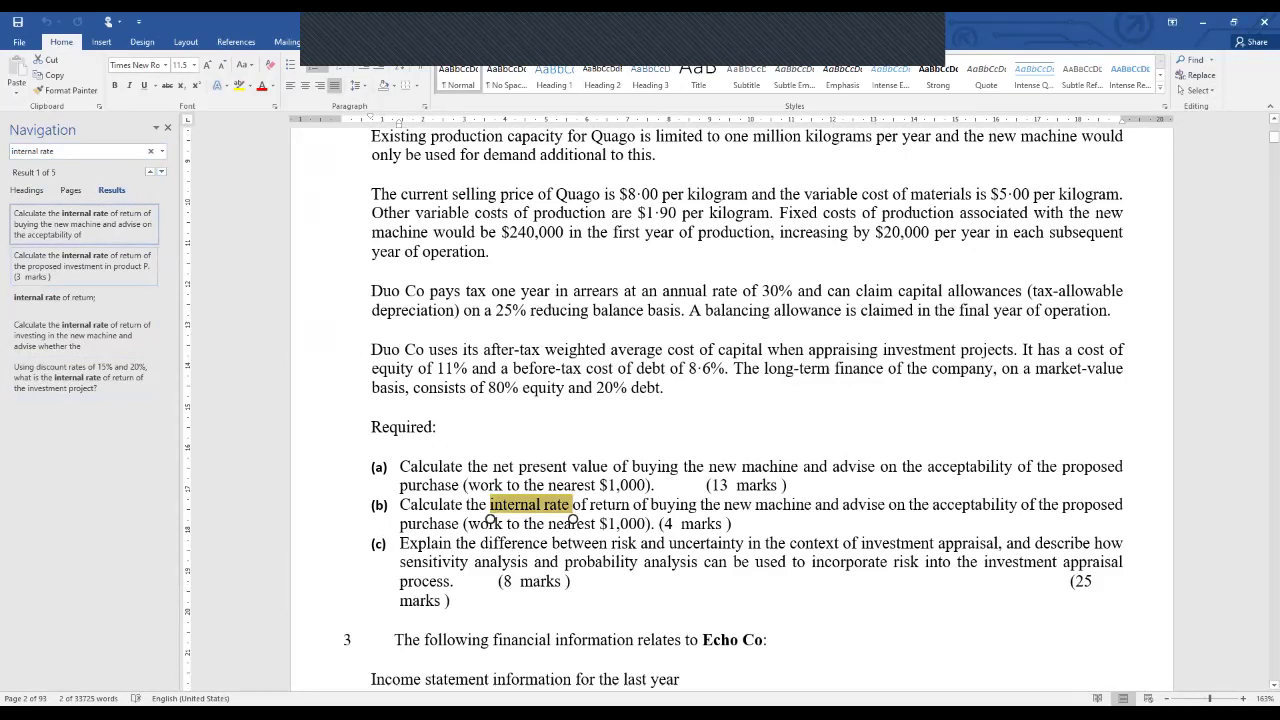
click(84, 300)
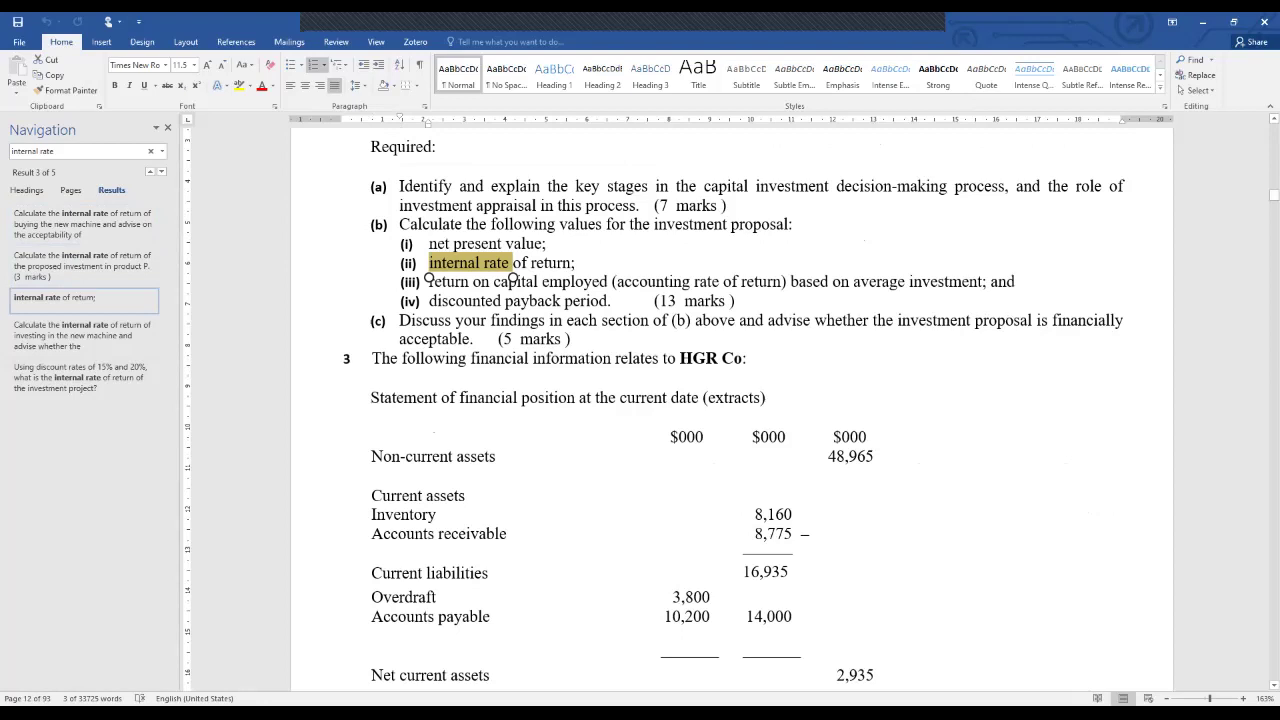
scroll(730, 400, up, 2)
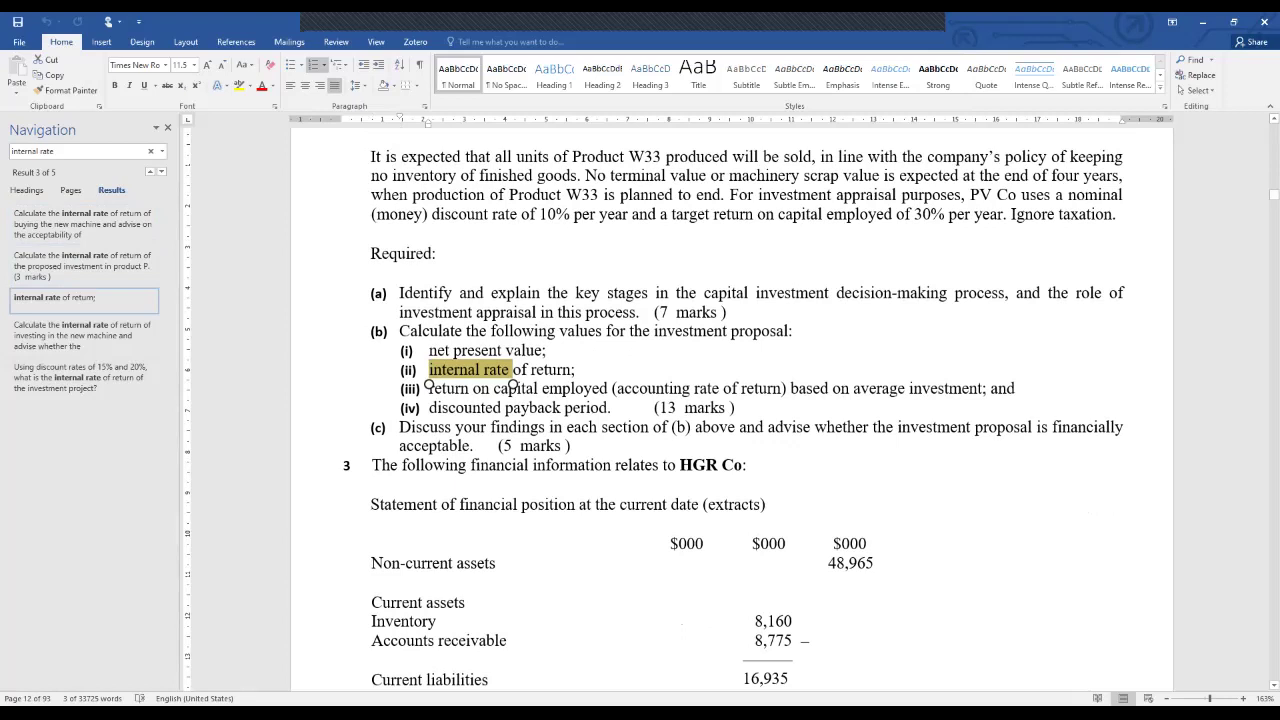
scroll(512, 384, up, 12)
scroll(731, 408, up, 2)
scroll(731, 408, down, 2)
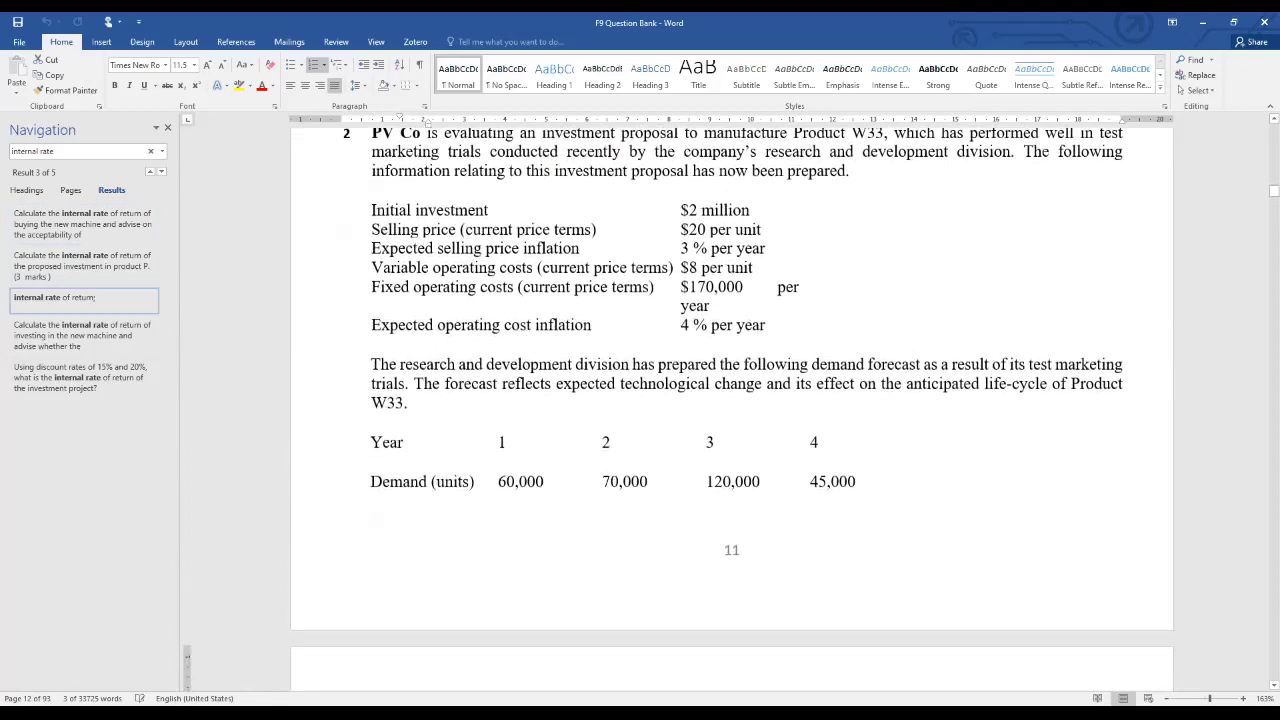
scroll(730, 400, up, 1)
scroll(730, 400, down, 5)
scroll(730, 400, down, 3)
scroll(730, 400, up, 2)
scroll(730, 400, up, 3)
scroll(730, 400, up, 2)
scroll(730, 400, down, 1)
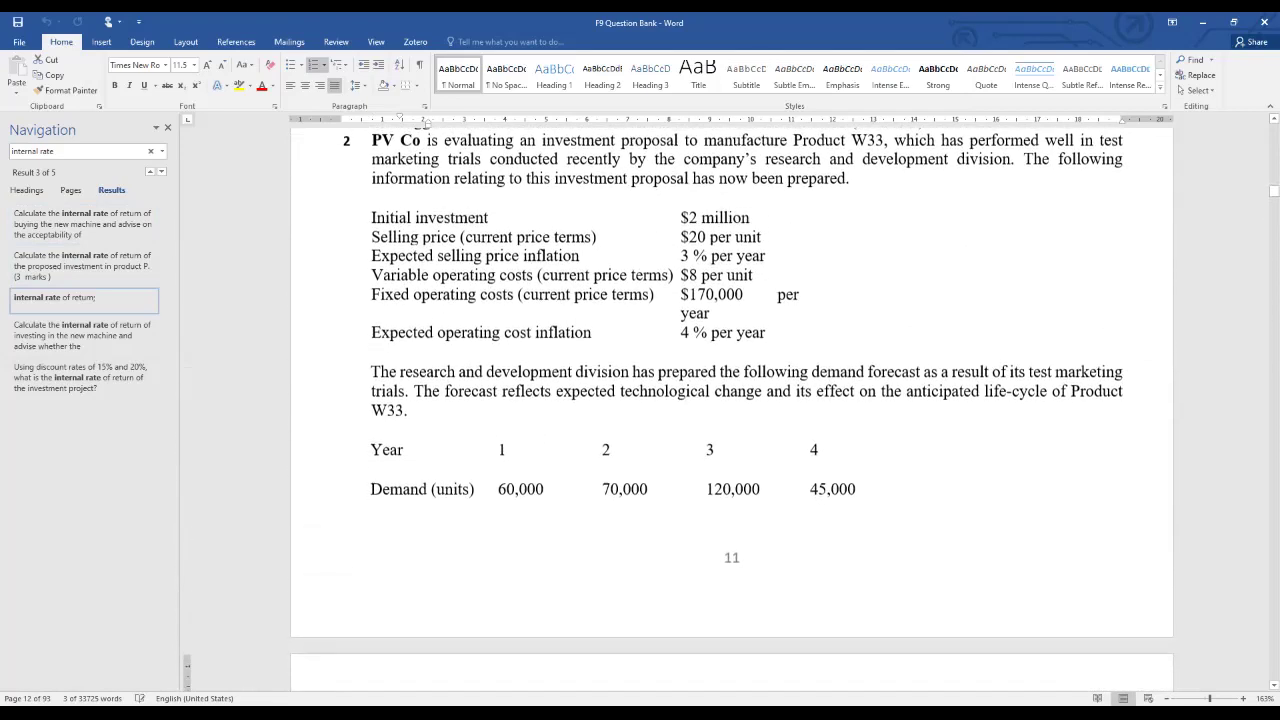
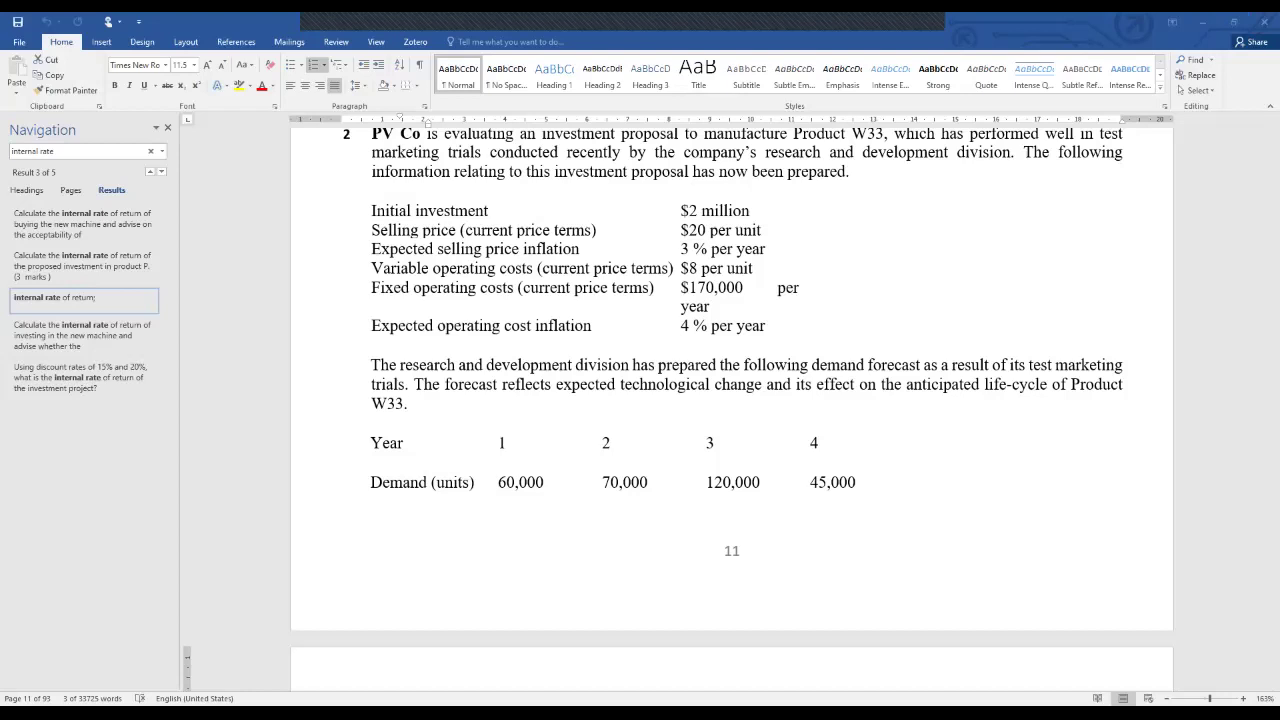
Switch to the Excel workbook and add a new worksheet named "PV co." after the SC Co. sheet.
key(alt+Tab)
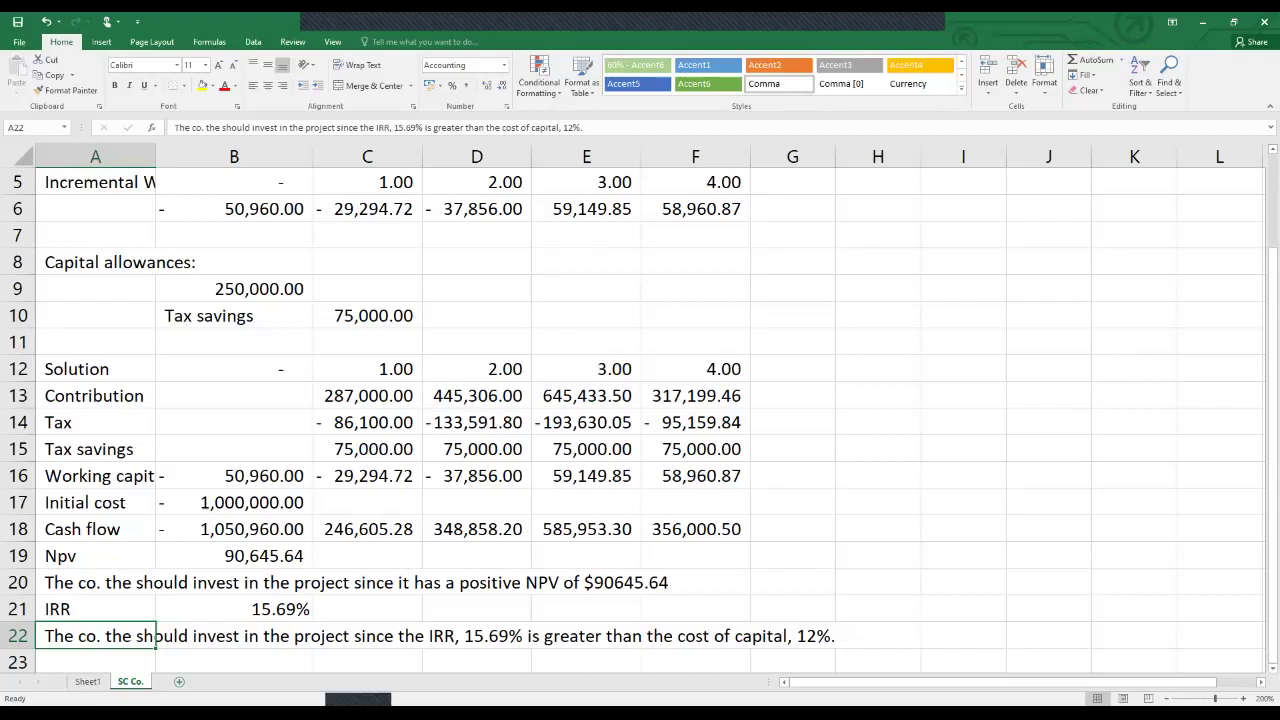
click(179, 681)
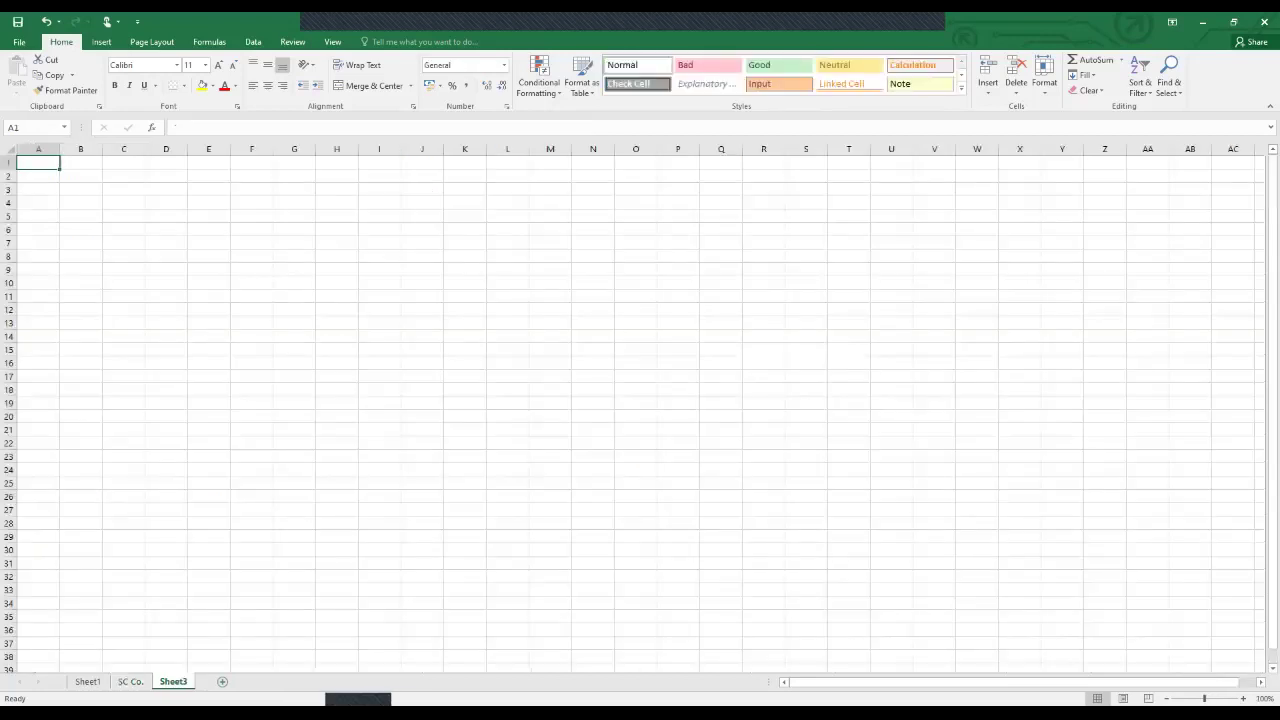
key(alt+h)
text(orPV co.)
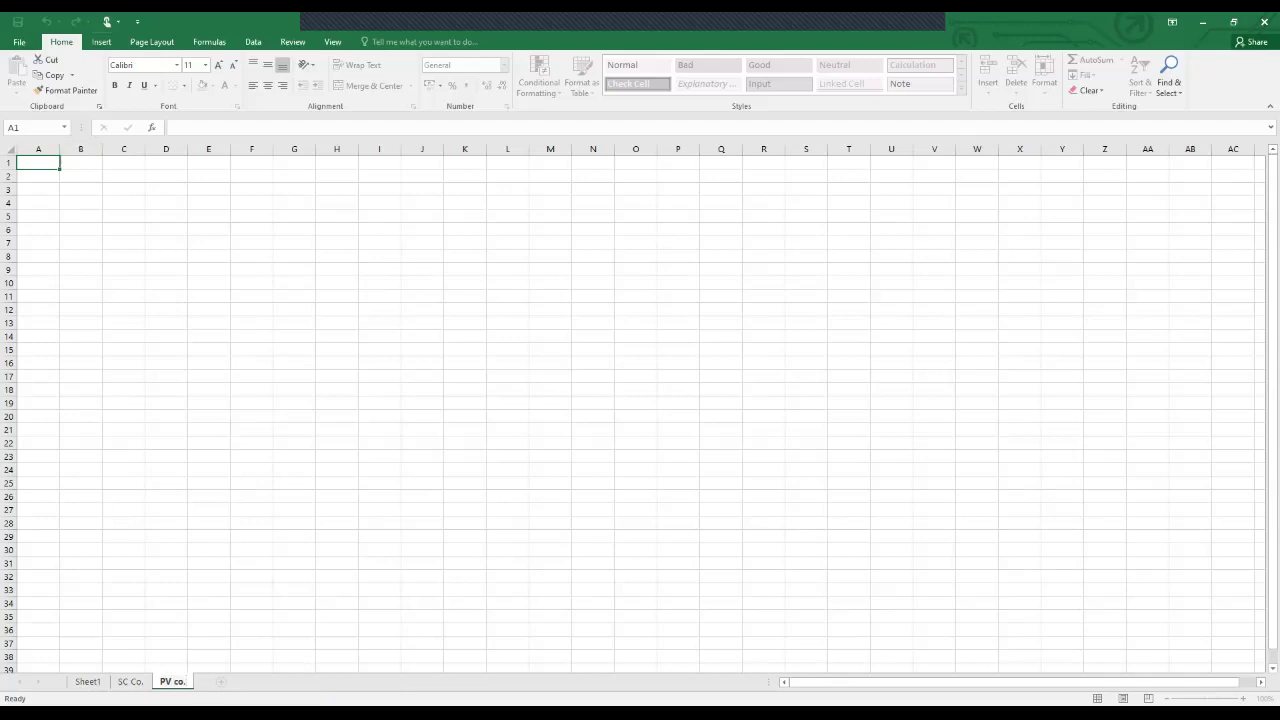
click(1190, 483)
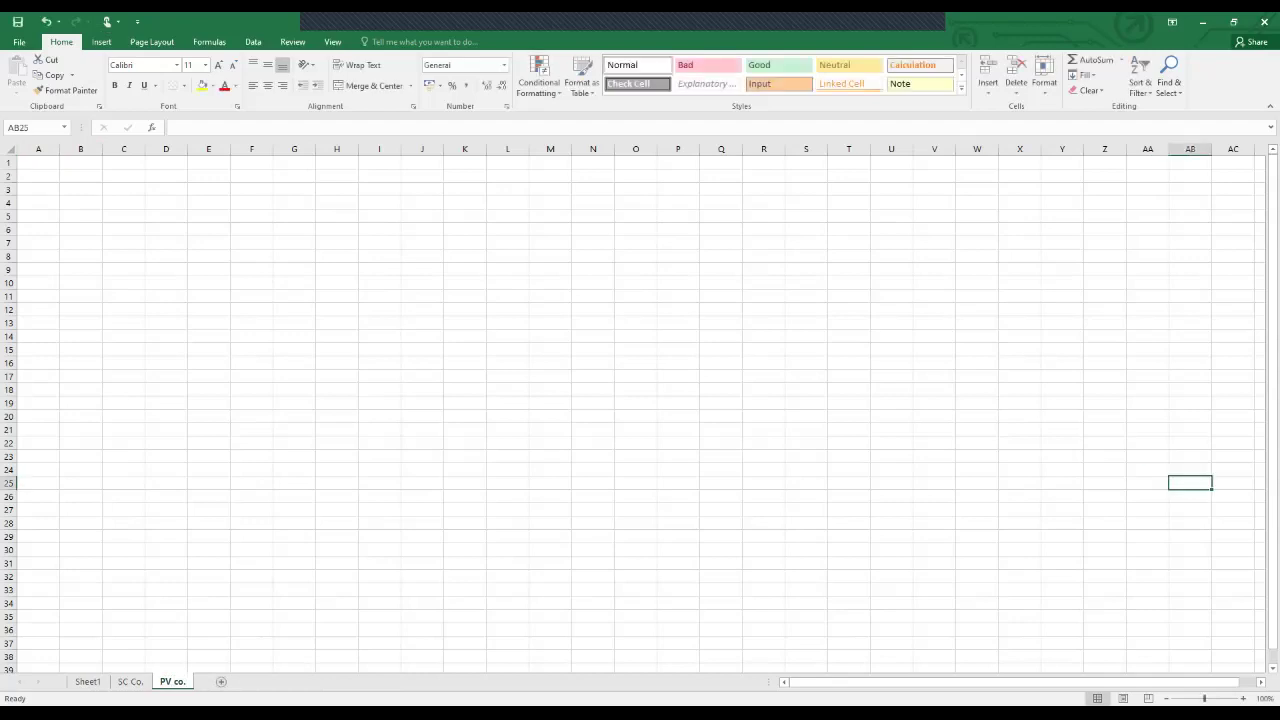
Enter the row label "Contribution" in cell A1 of the PV co. sheet.
scroll(640, 410, up, 5)
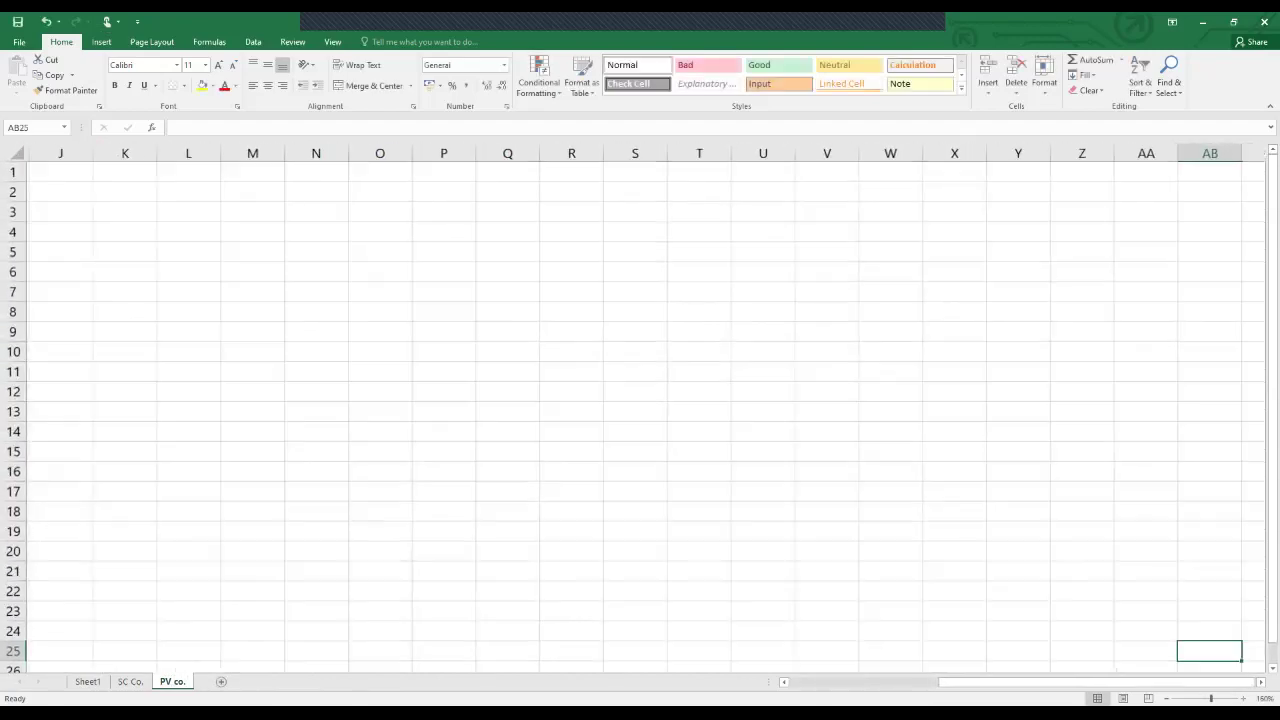
scroll(640, 410, left, 4)
scroll(679, 221, up, 2)
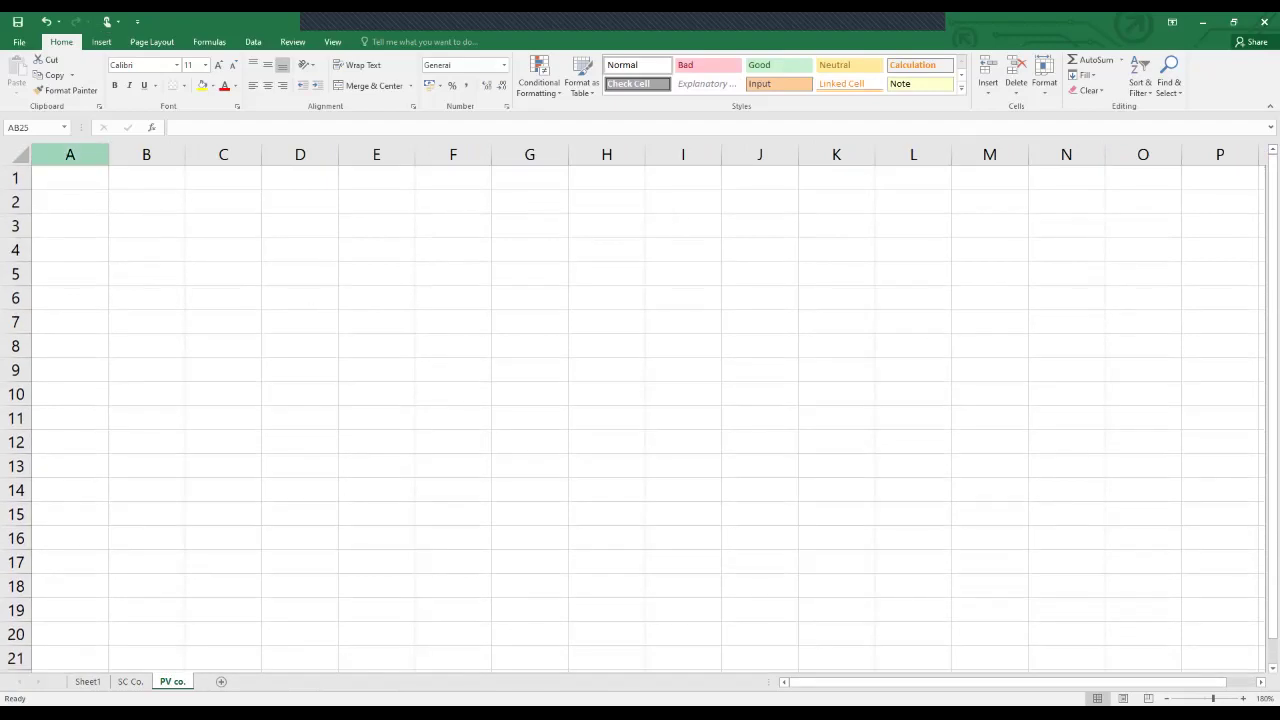
click(84, 160)
click(70, 177)
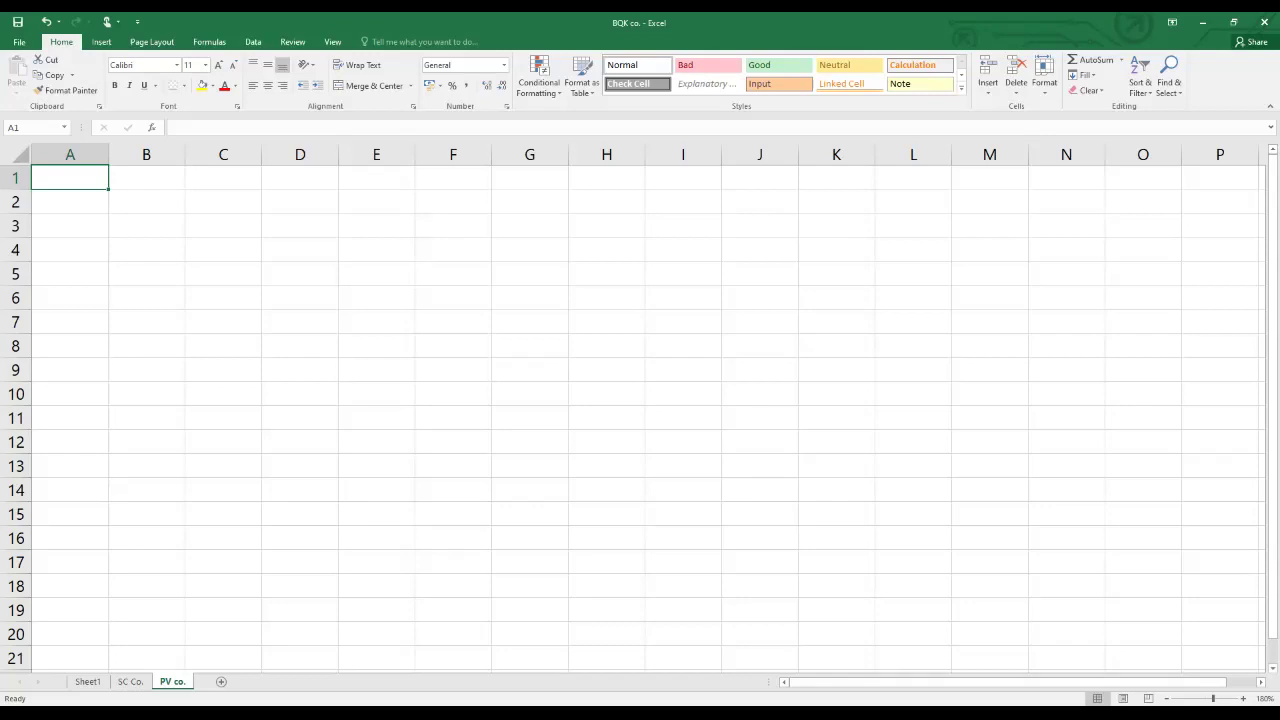
key(F2)
text(Contribution)
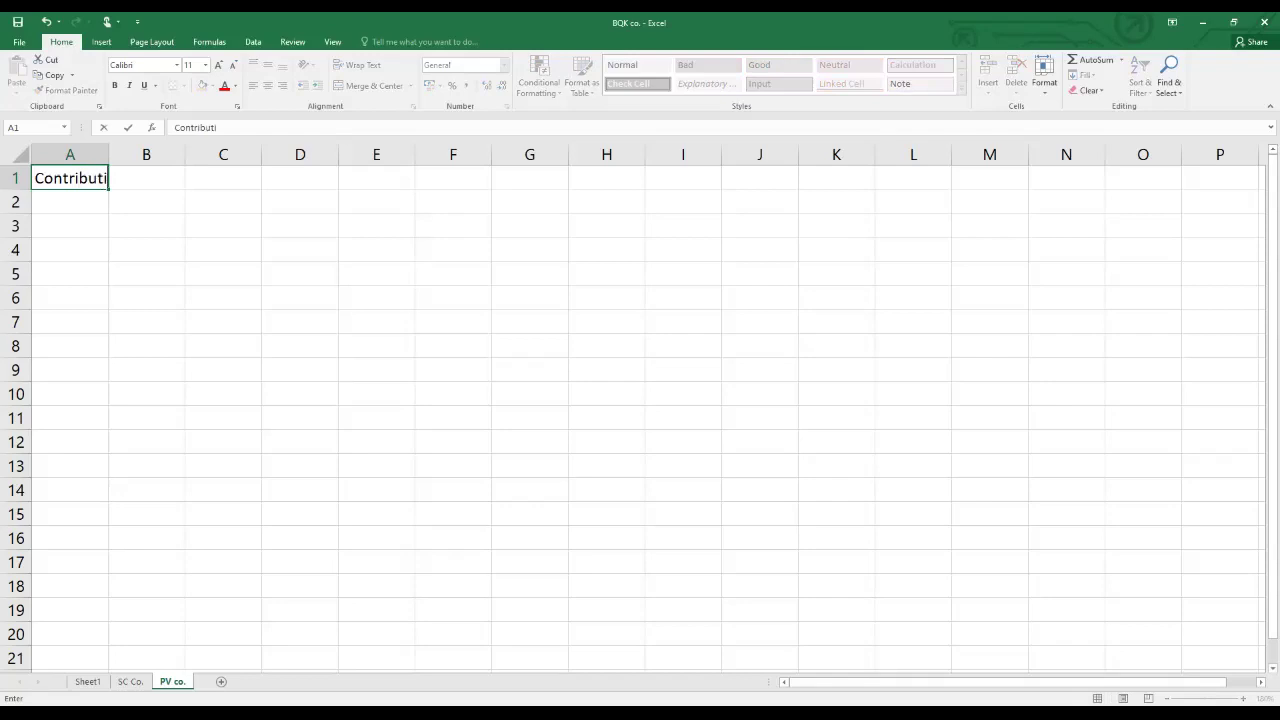
key(Tab)
Enter the year numbers 1, 2, 3 and 4 as column headings in cells B1 to E1.
text(1)
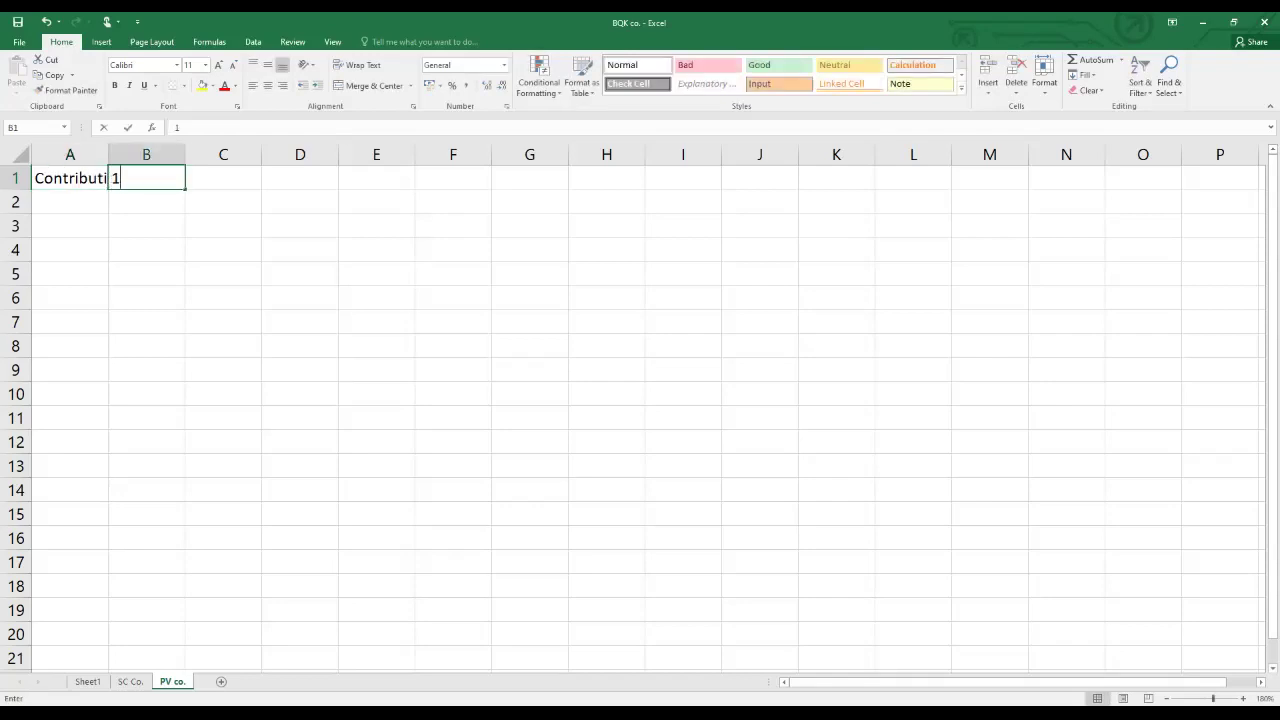
key(Tab)
text(2)
key(Tab)
key(Tab)
text(3)
key(Tab)
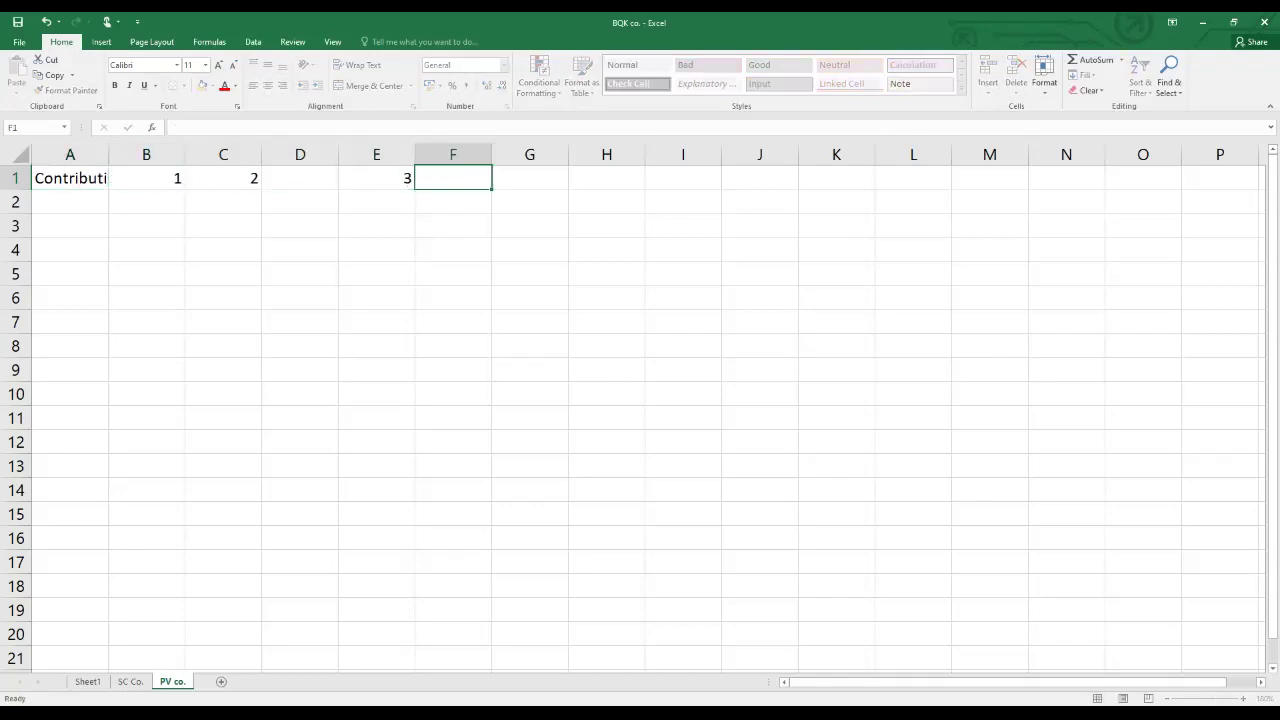
click(300, 178)
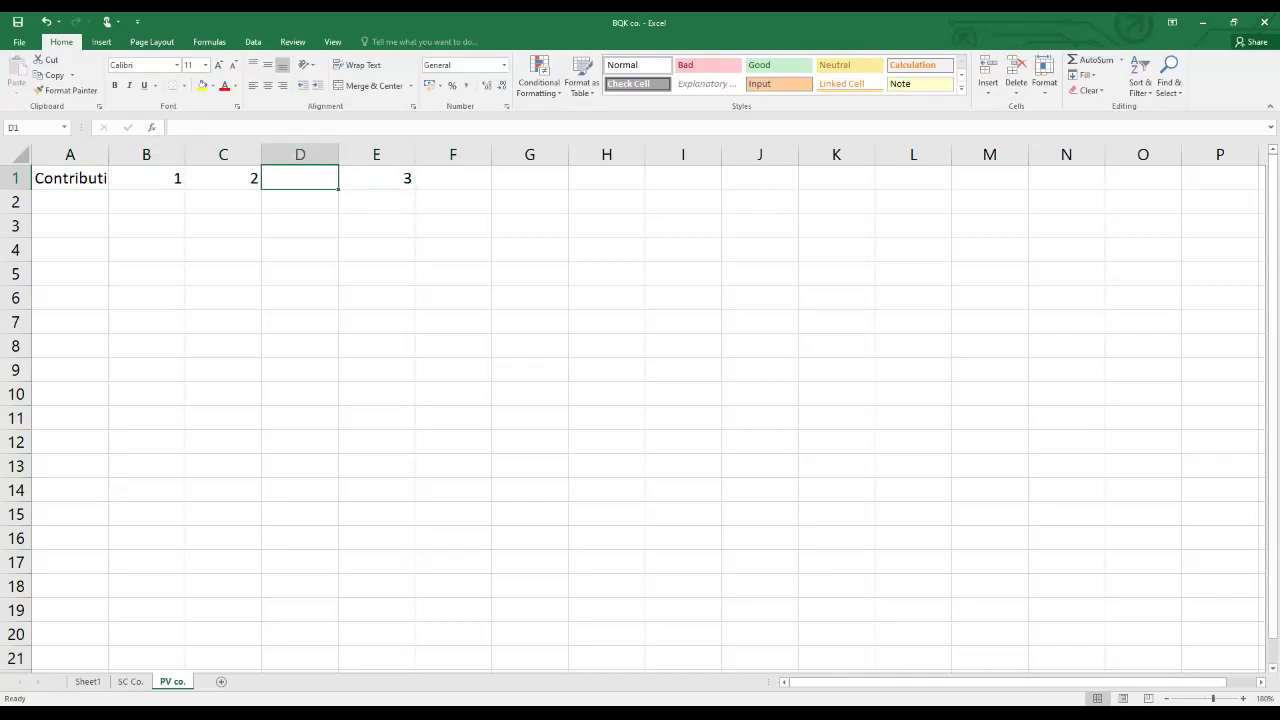
text(2)
key(BackSpace)
text(3)
key(Tab)
text(4)
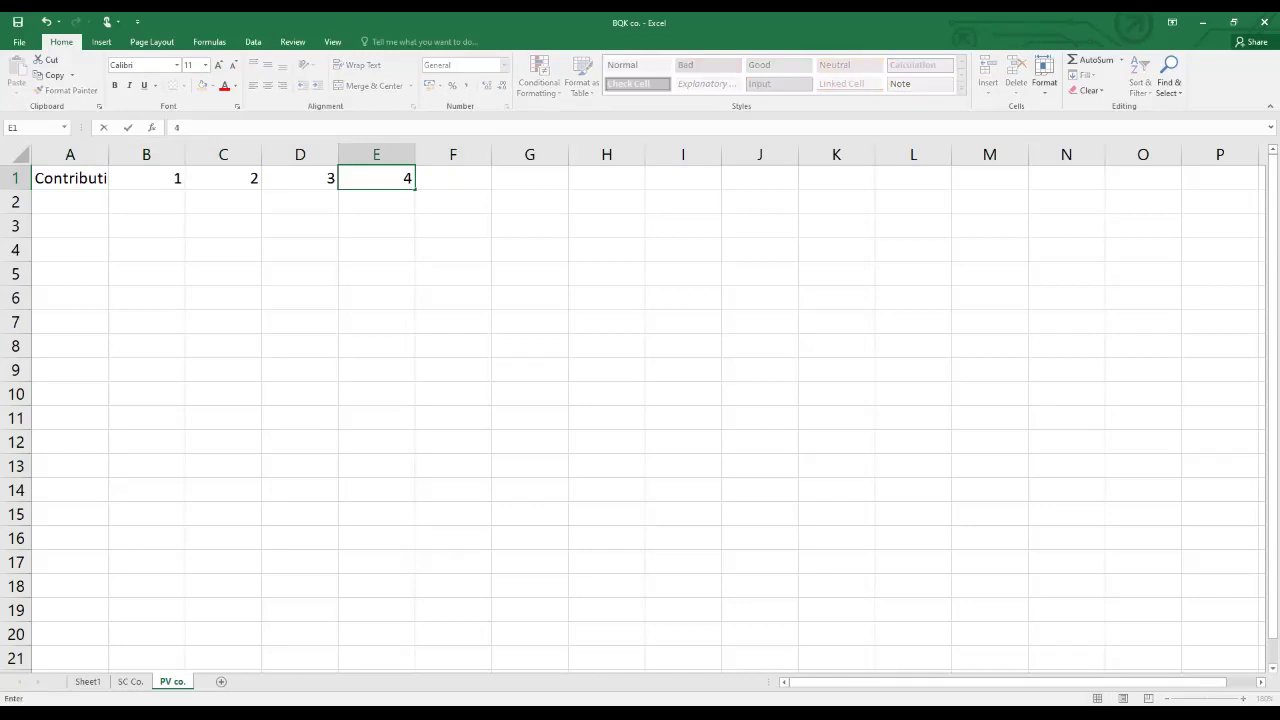
key(Return)
Calculate the year 1 contribution in B2 with the formula =((20*1.03^B1)-(8*1.04^B1))*60000.
click(146, 201)
text(=(20*)
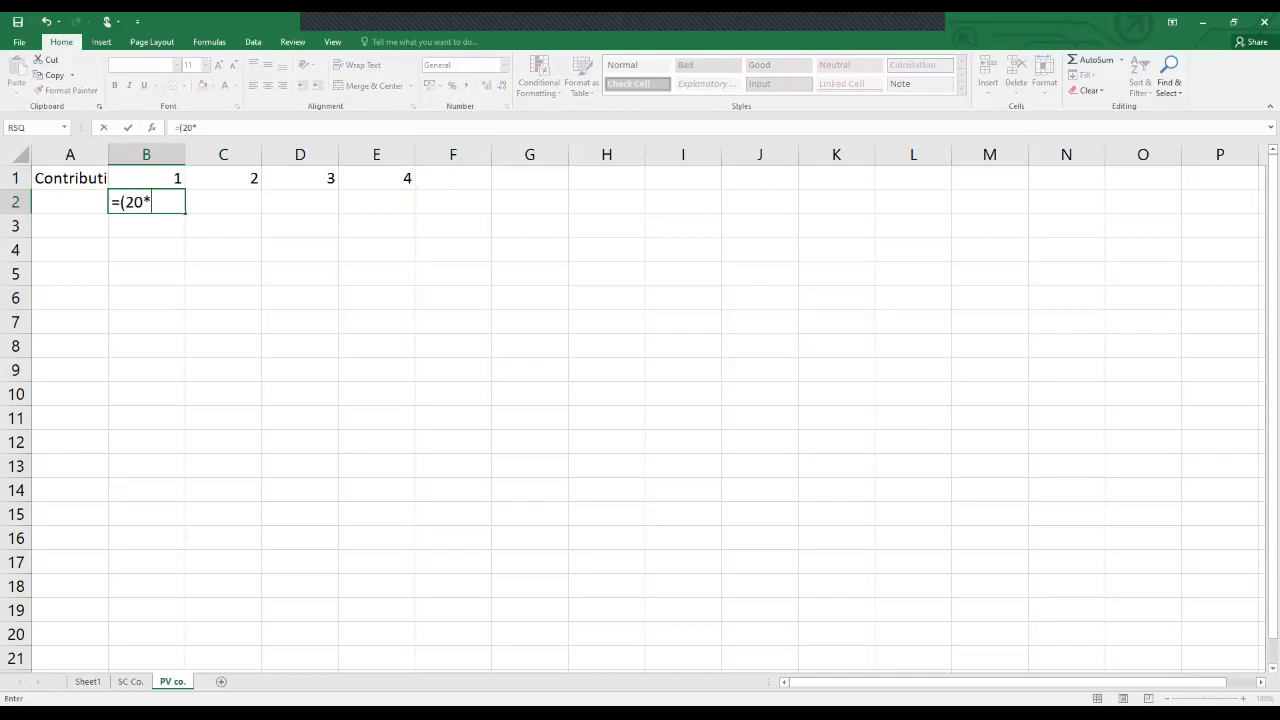
text(1.03^)
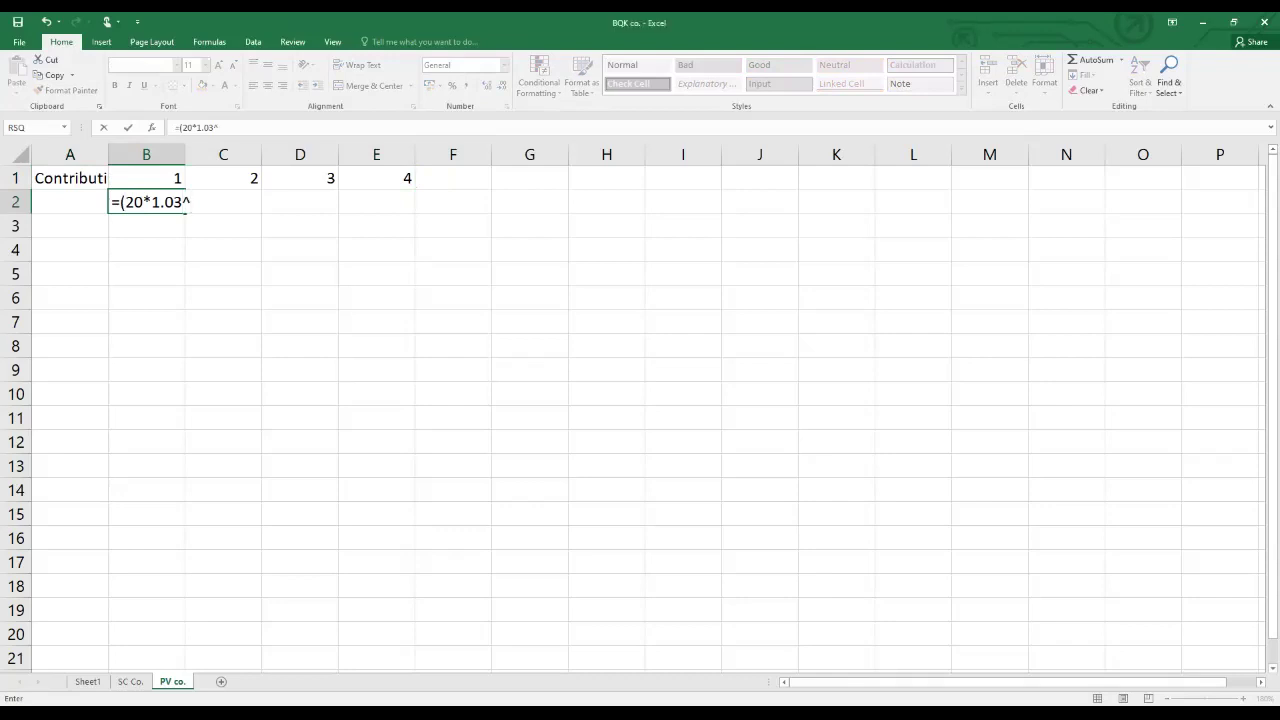
click(175, 178)
text()-)
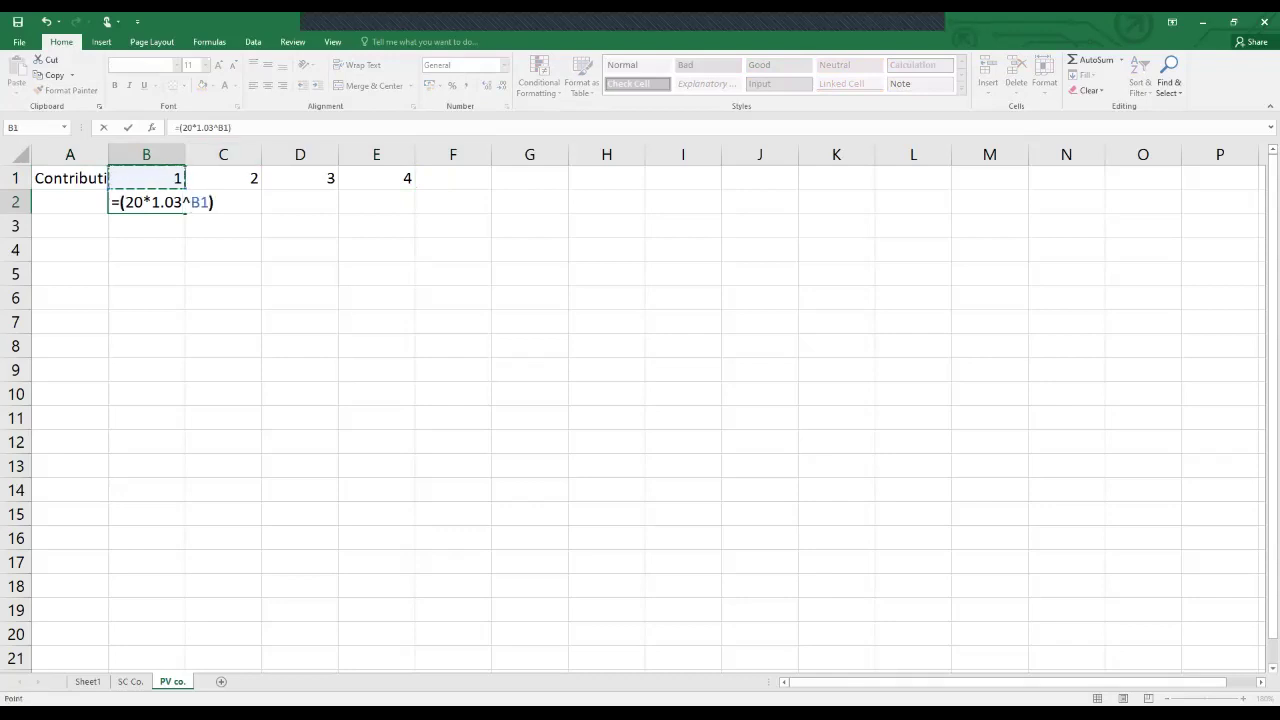
text((8*1.04)
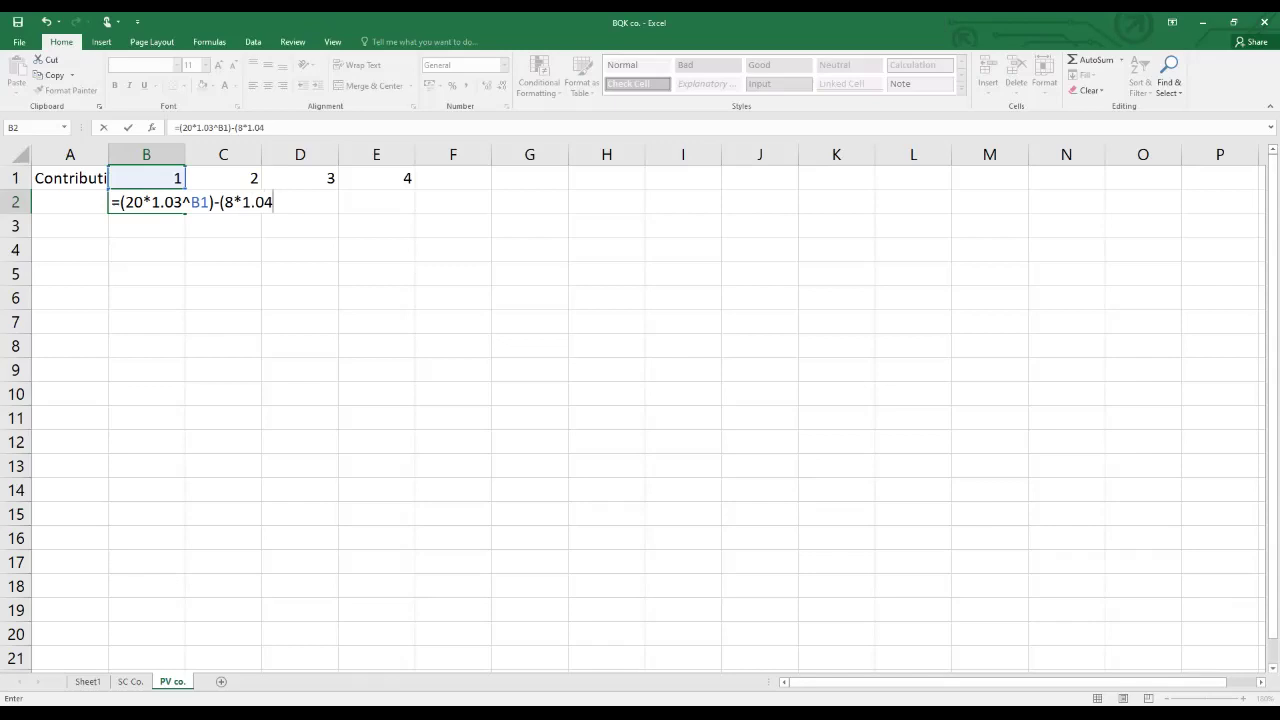
text(^)
key(Up)
text())
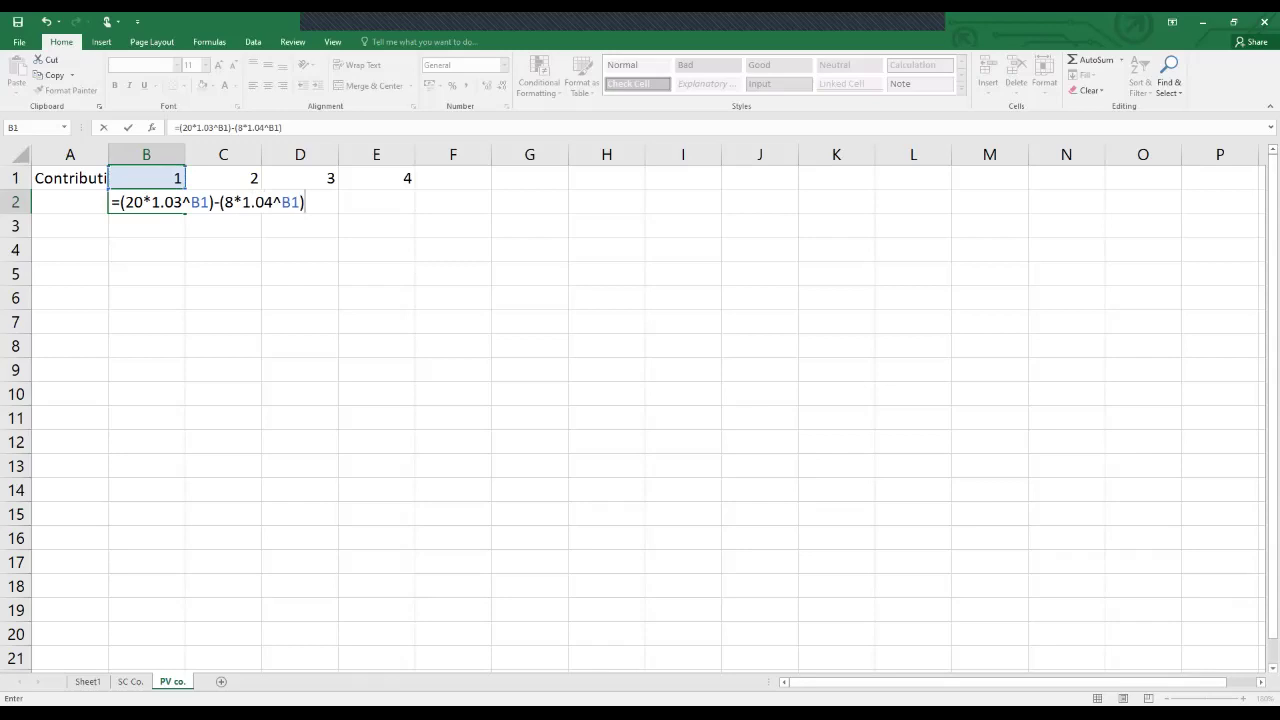
text())
text(()
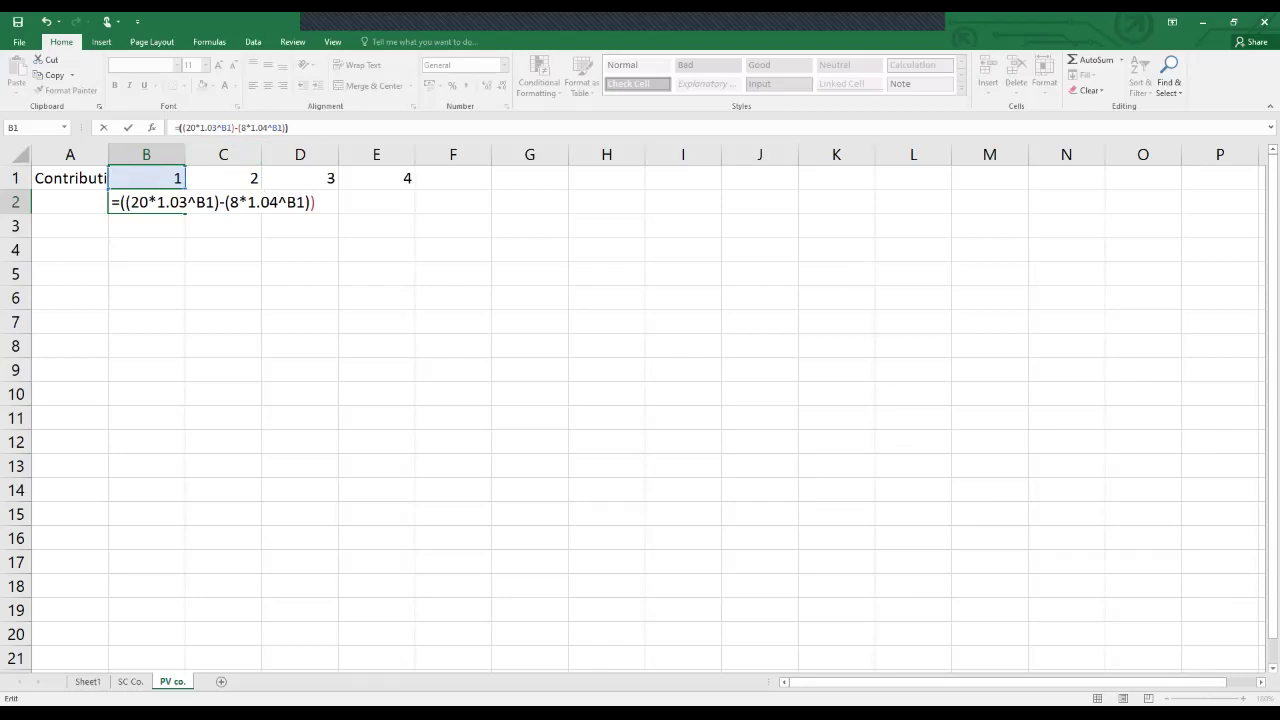
text(*)
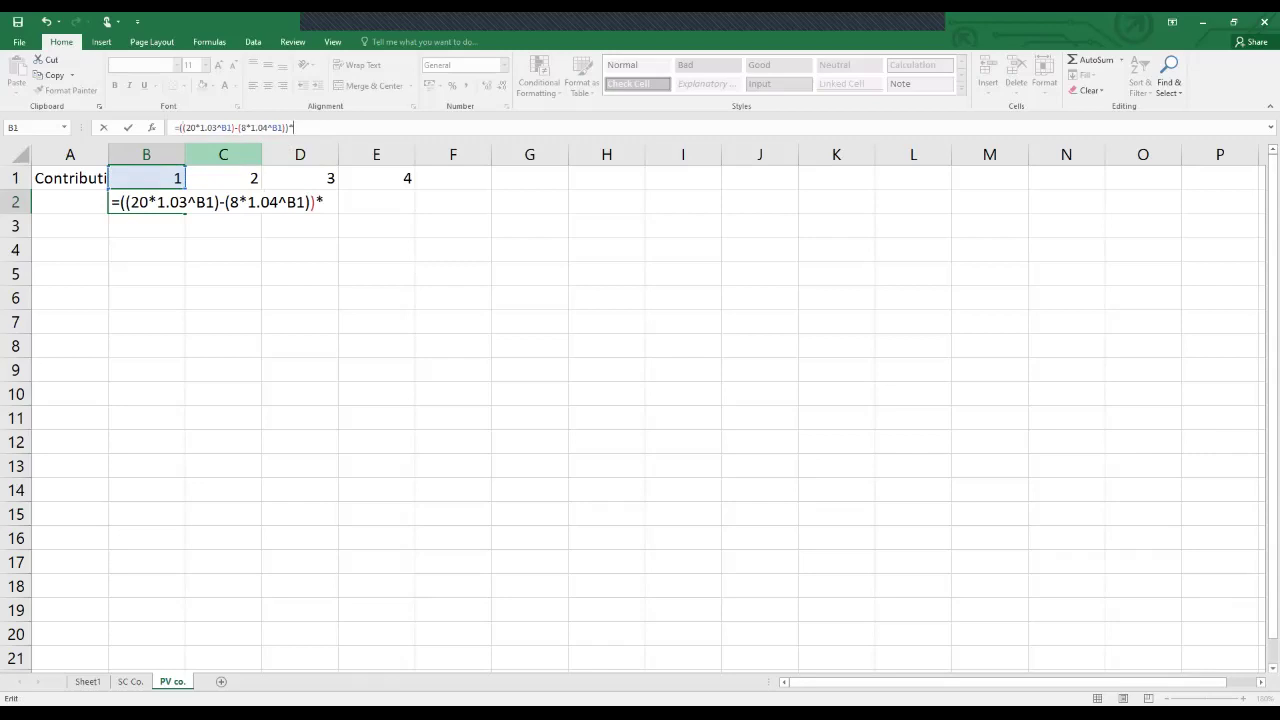
text(60000)
key(Return)
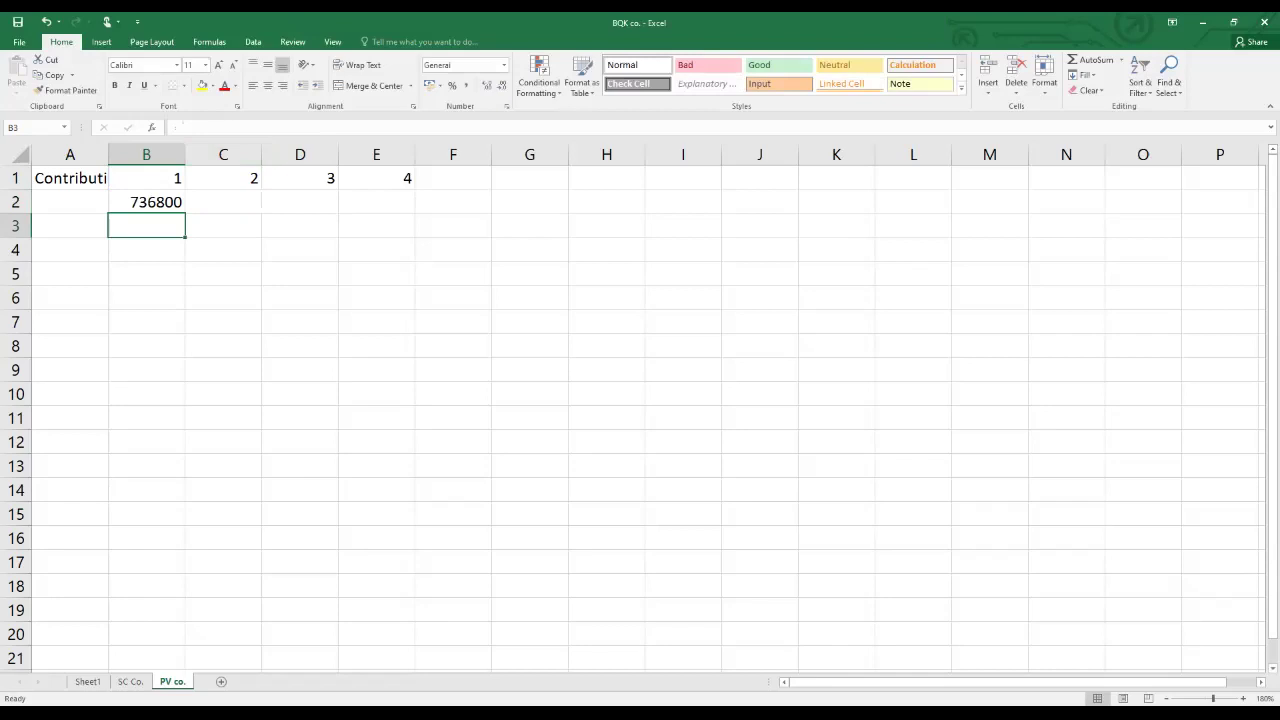
Apply the comma number style with two decimals to the entire worksheet.
key(ctrl+a)
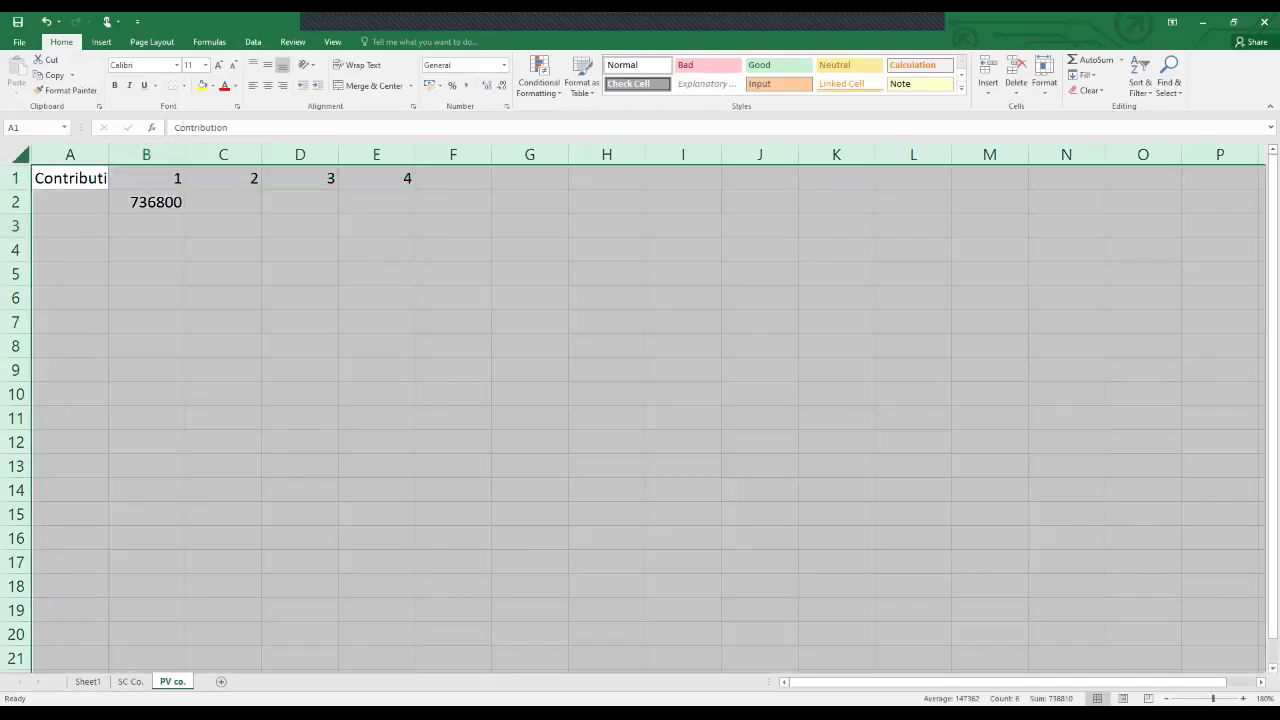
click(467, 85)
click(322, 250)
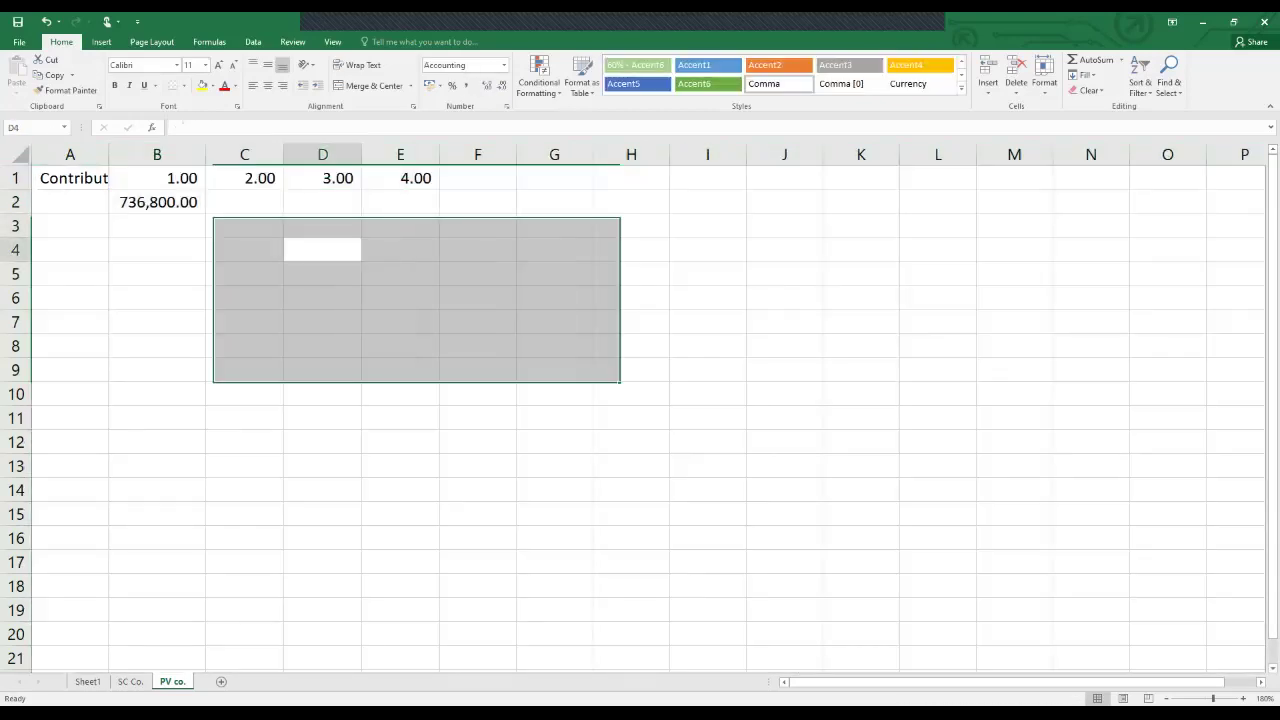
Copy the year 1 contribution formula from B2 across to E2 and auto-fit the widths of columns C, D and E.
click(156, 226)
click(156, 202)
drag(206, 214, 436, 206)
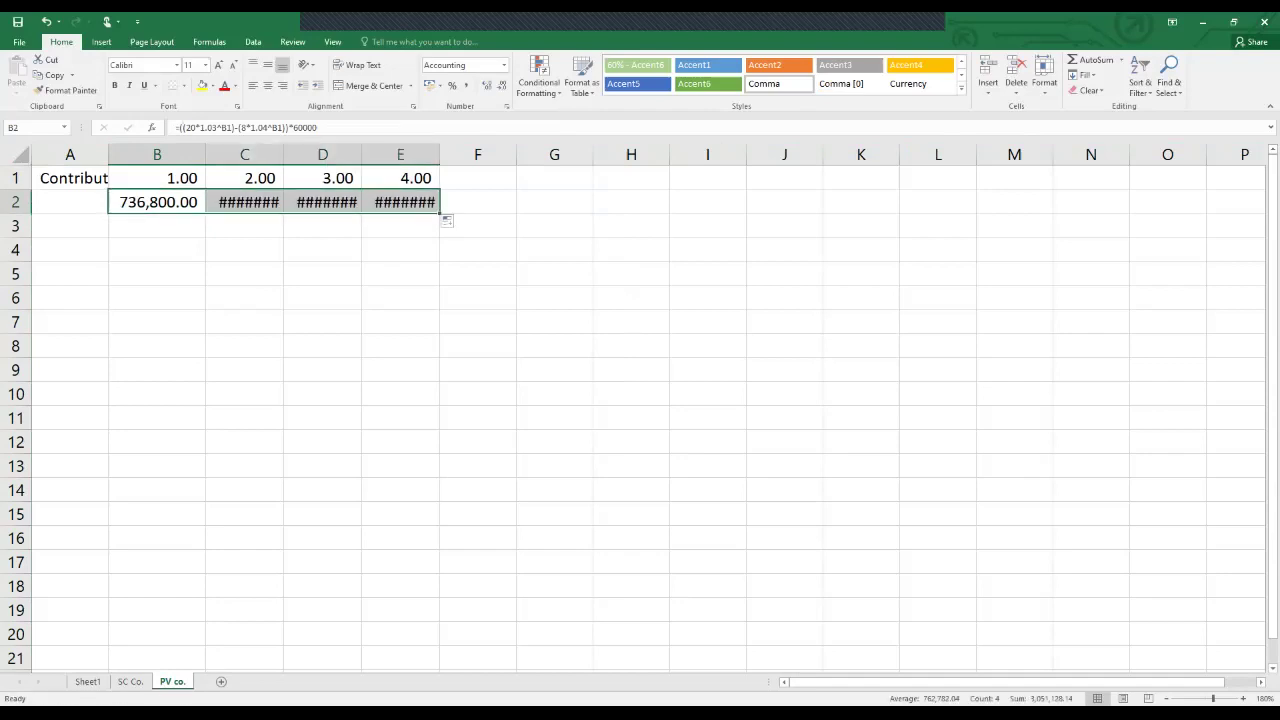
double_click(283, 154)
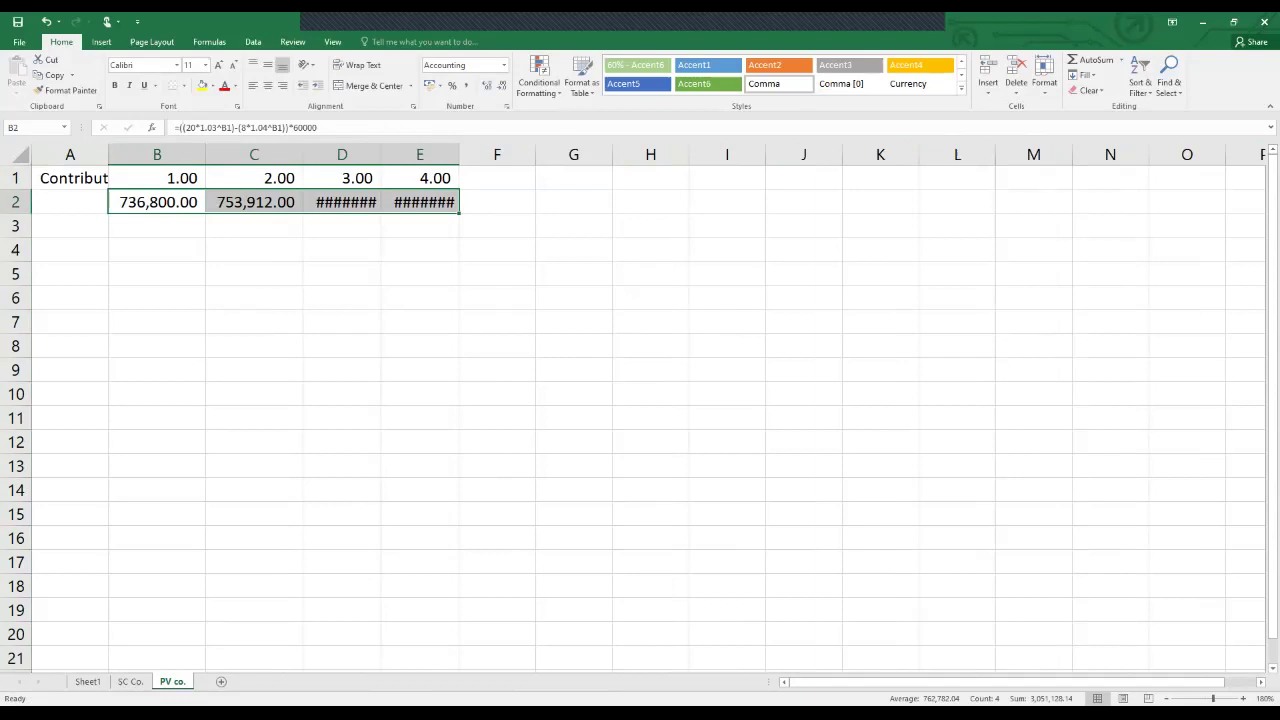
double_click(380, 154)
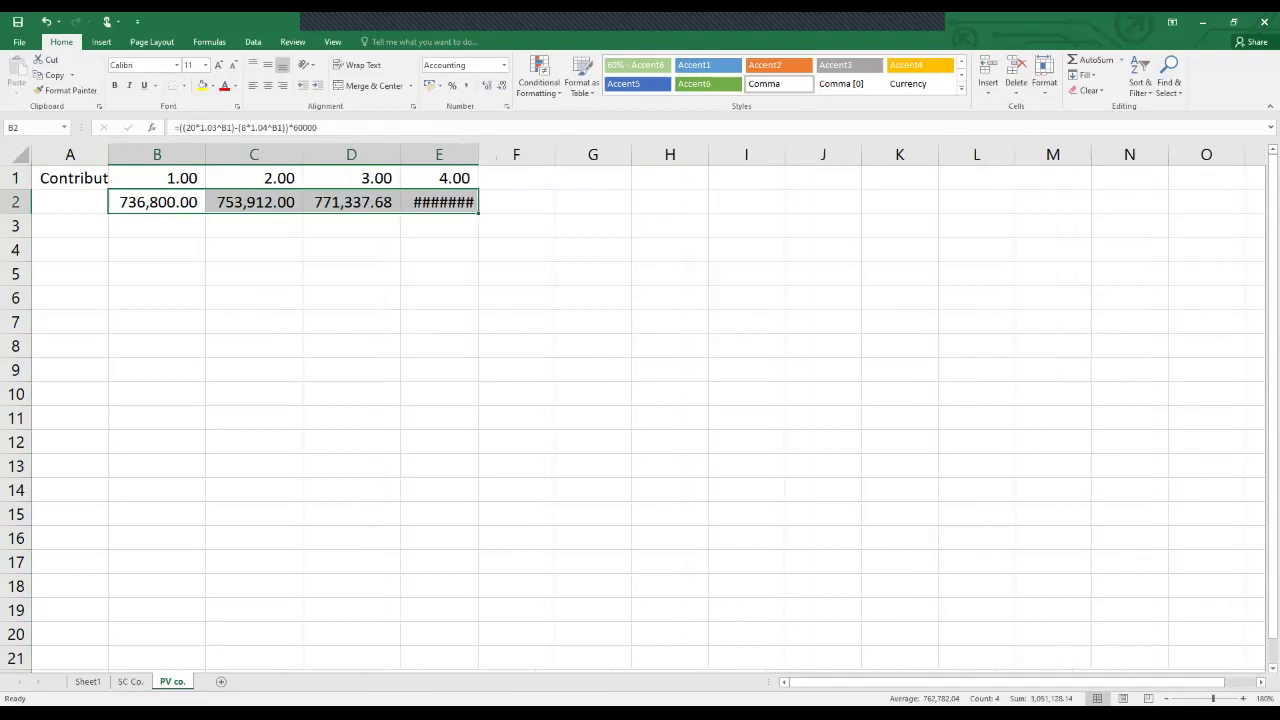
click(351, 273)
double_click(478, 154)
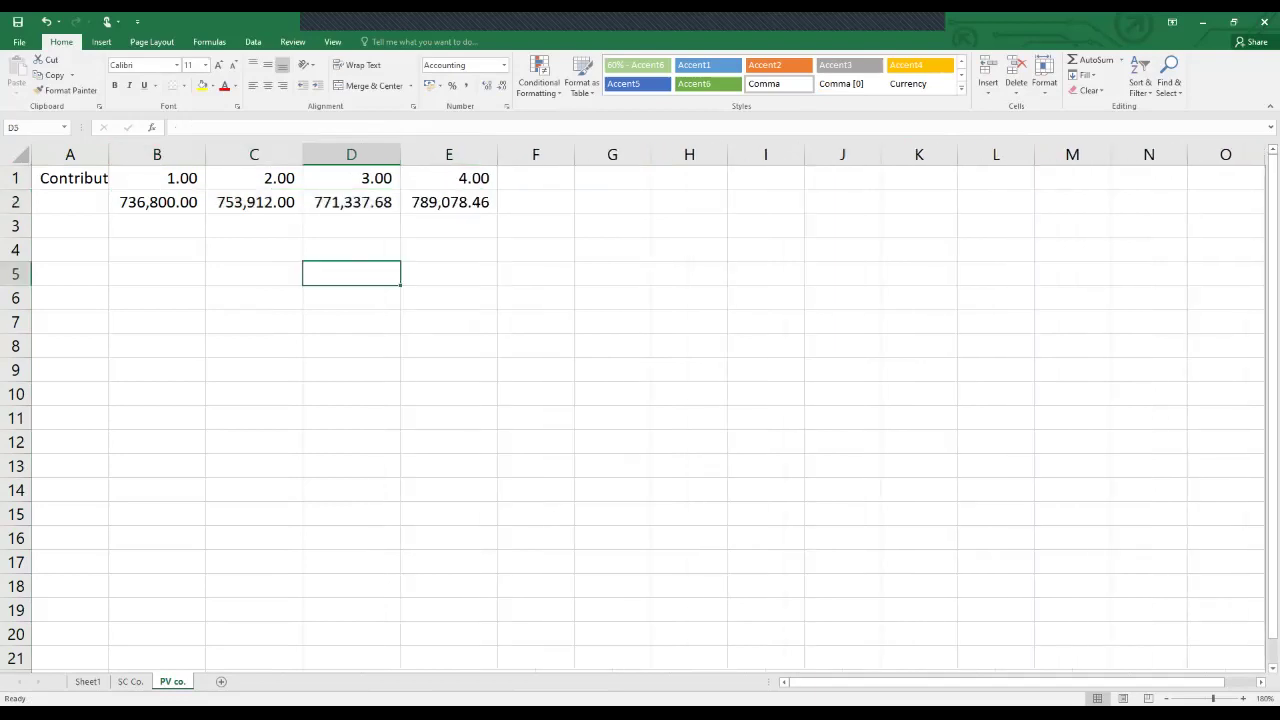
Replace the demand in the year 2 contribution formula with that year's forecast and set the year 3 demand in D2 to 120000.
click(254, 202)
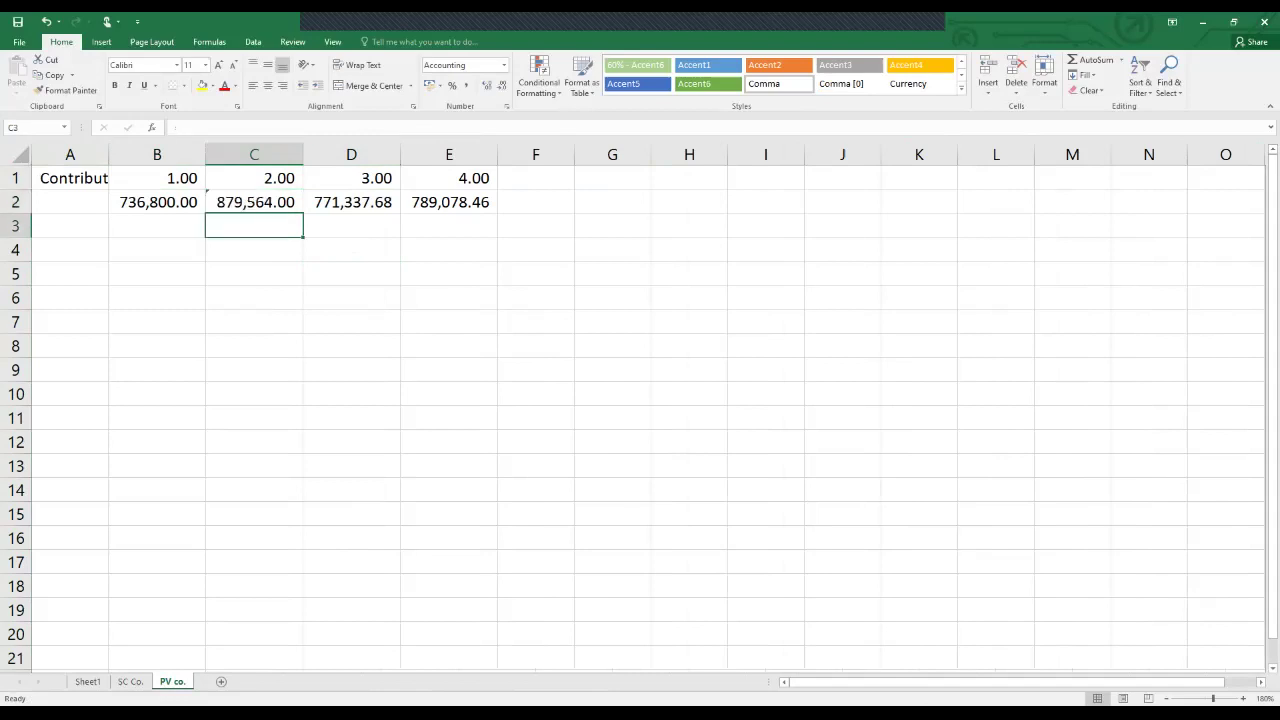
click(351, 202)
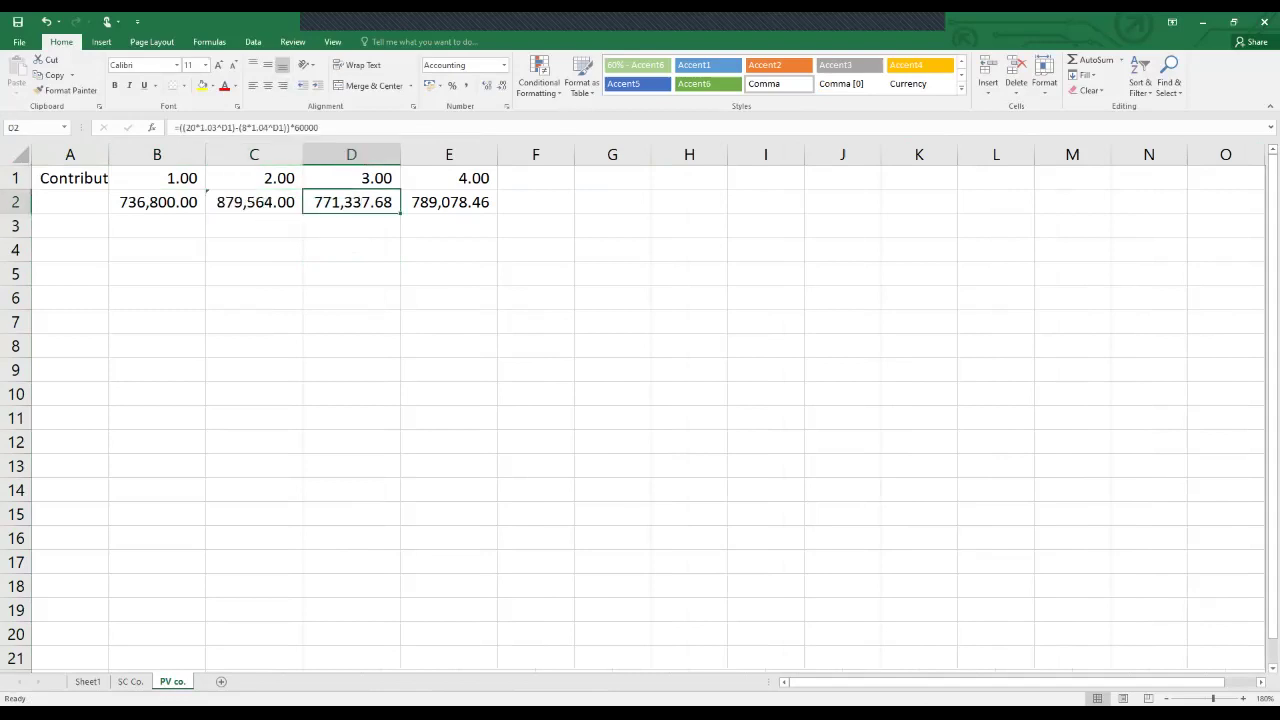
click(298, 127)
key(BackSpace)
text(12)
key(Return)
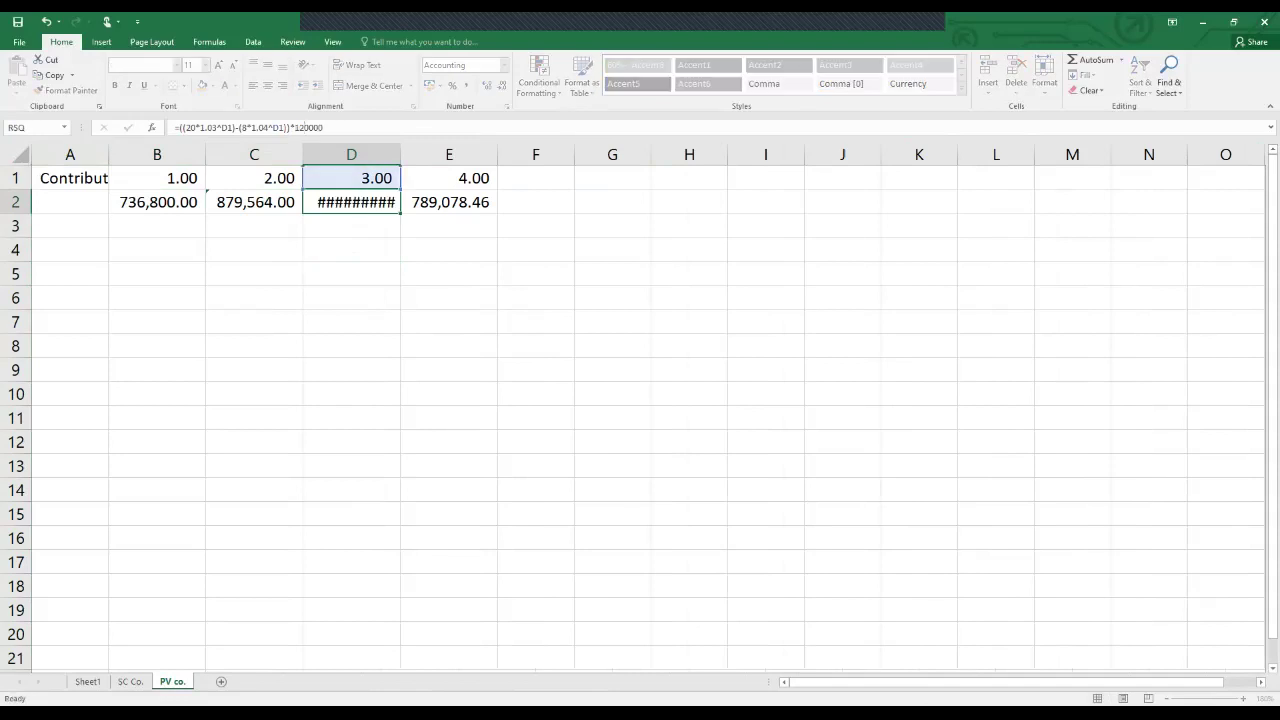
Set the demand in the year 4 contribution formula in E2 to 45000 units.
click(462, 202)
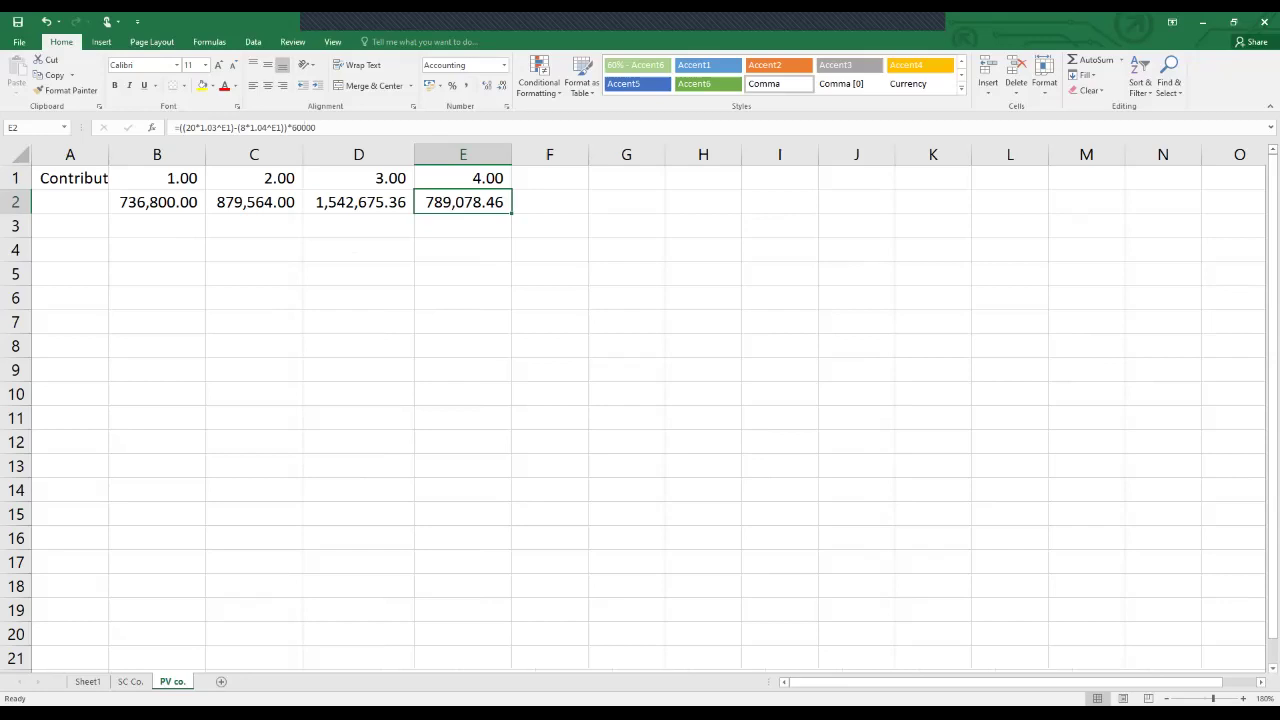
click(301, 127)
key(BackSpace)
key(BackSpace)
text(45)
key(Return)
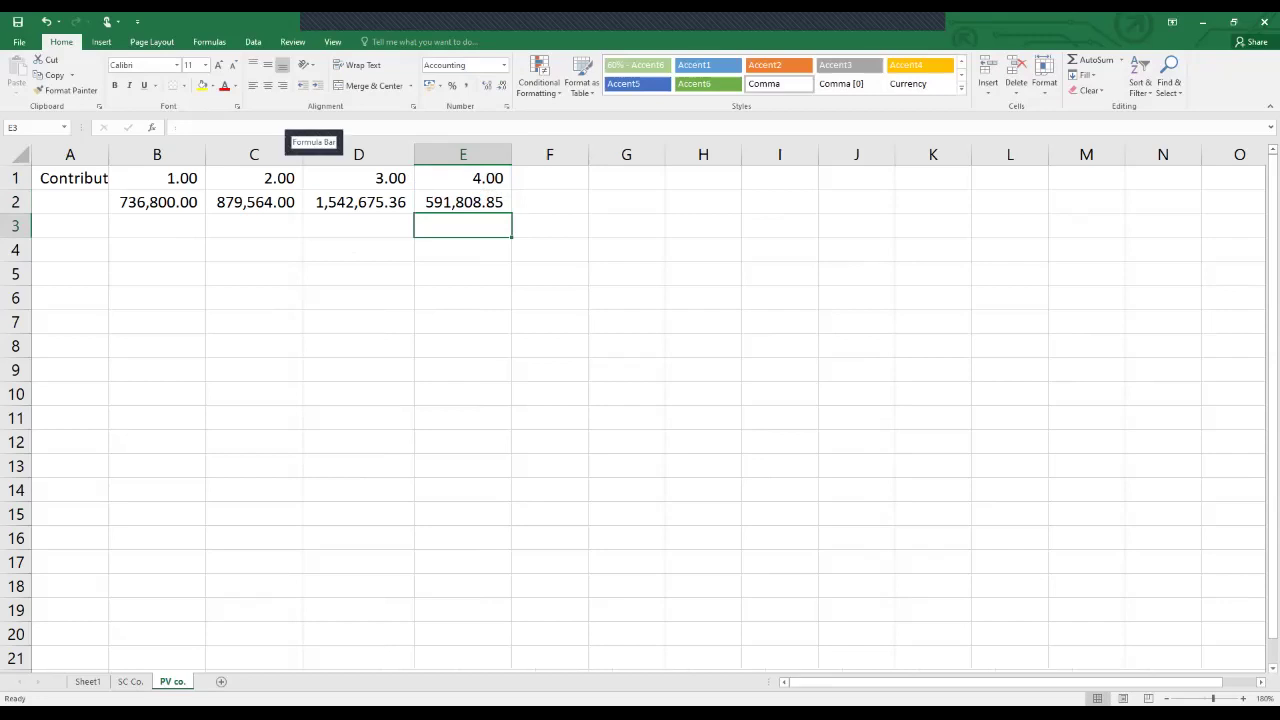
Enter the row label "Fixed costs:" in cell A3.
click(70, 225)
text(Fixe)
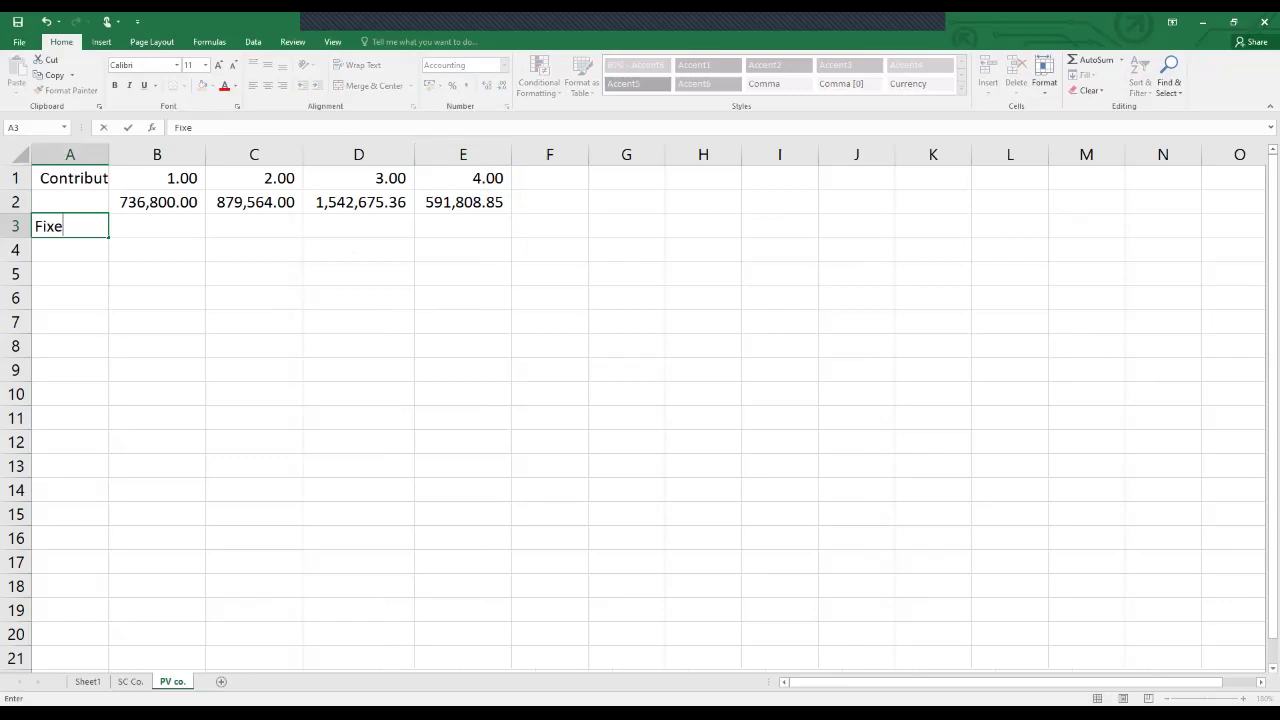
text(d costs:)
key(Tab)
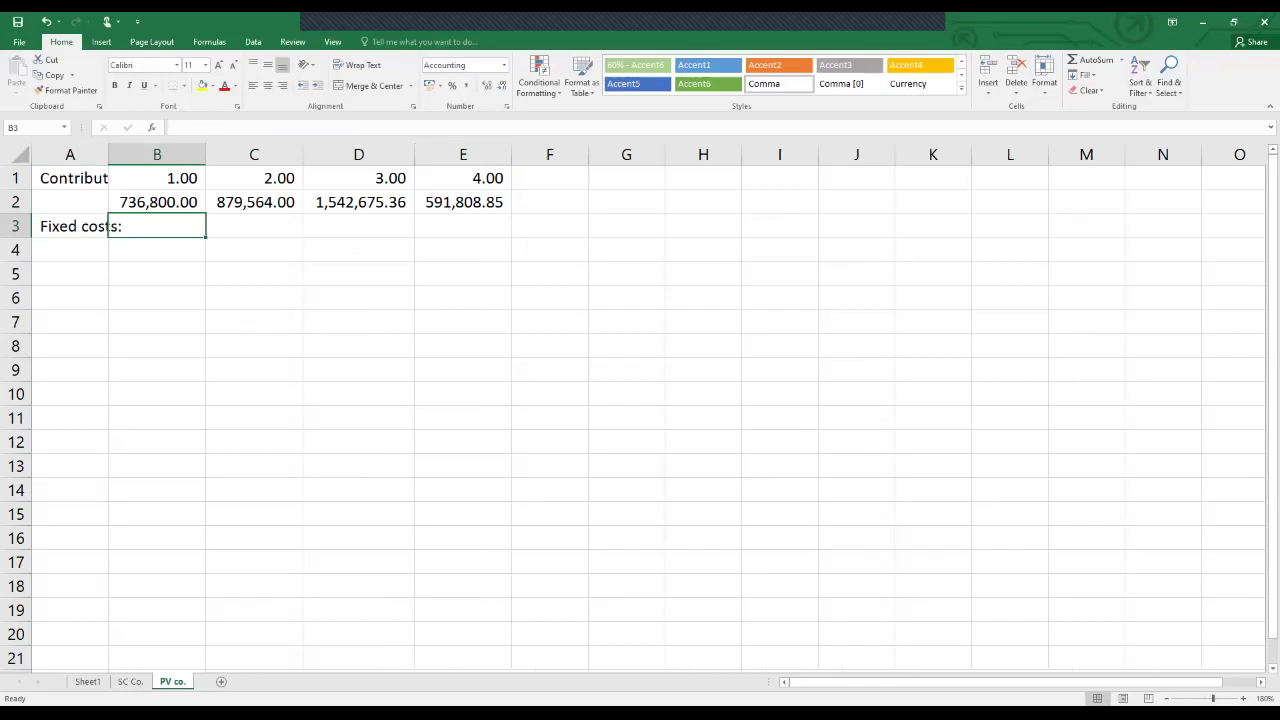
Enter 170000 as the year 1 fixed costs in cell B3.
text(700)
key(BackSpace)
key(BackSpace)
key(BackSpace)
text(1700000)
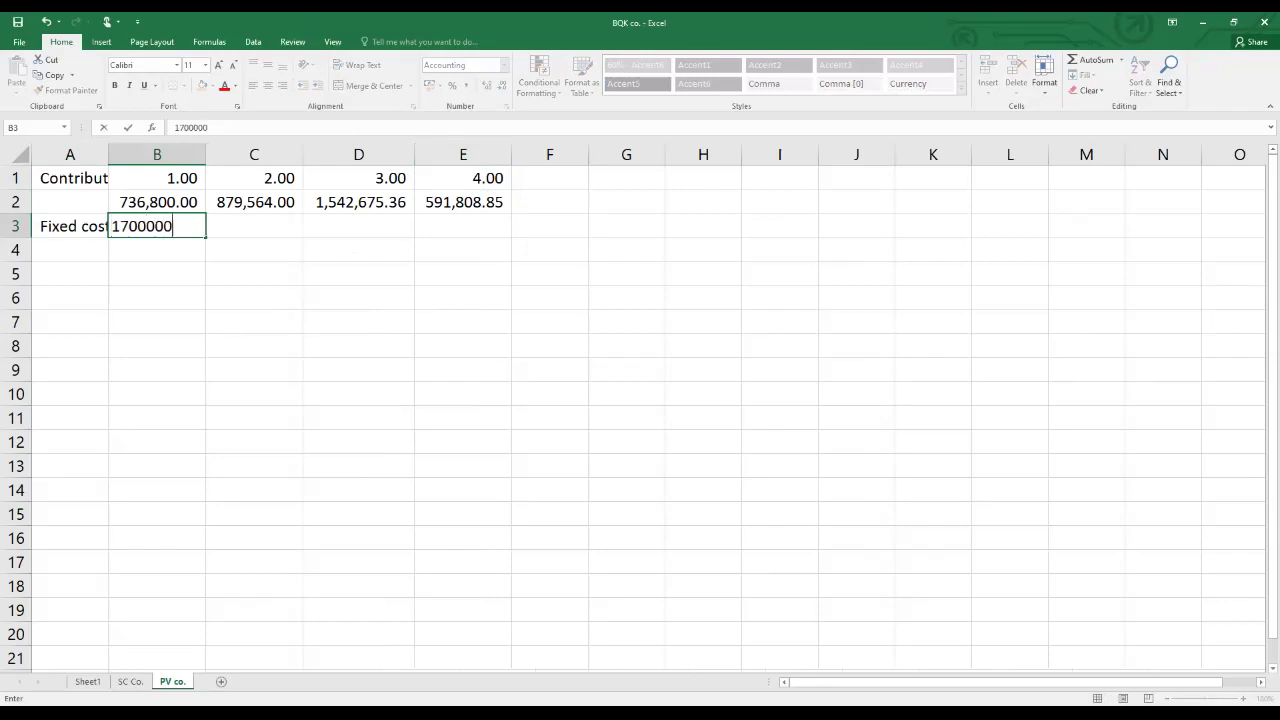
key(Return)
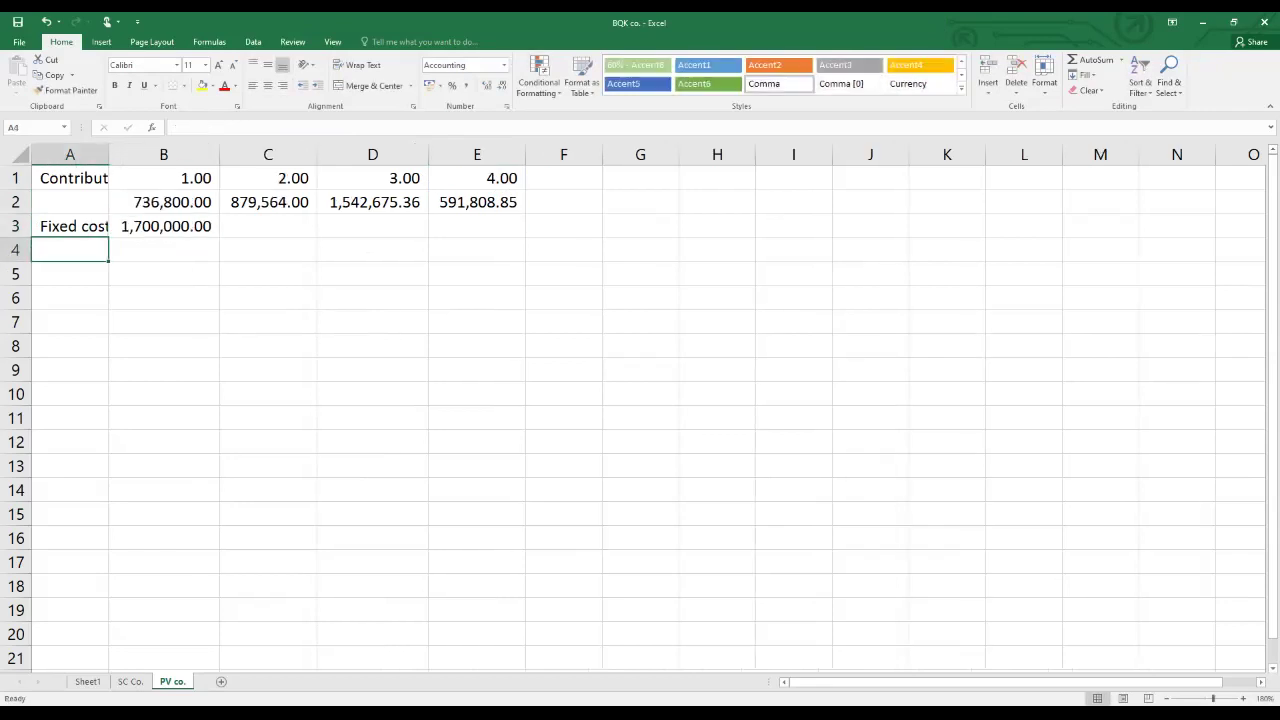
double_click(173, 226)
key(Delete)
key(Return)
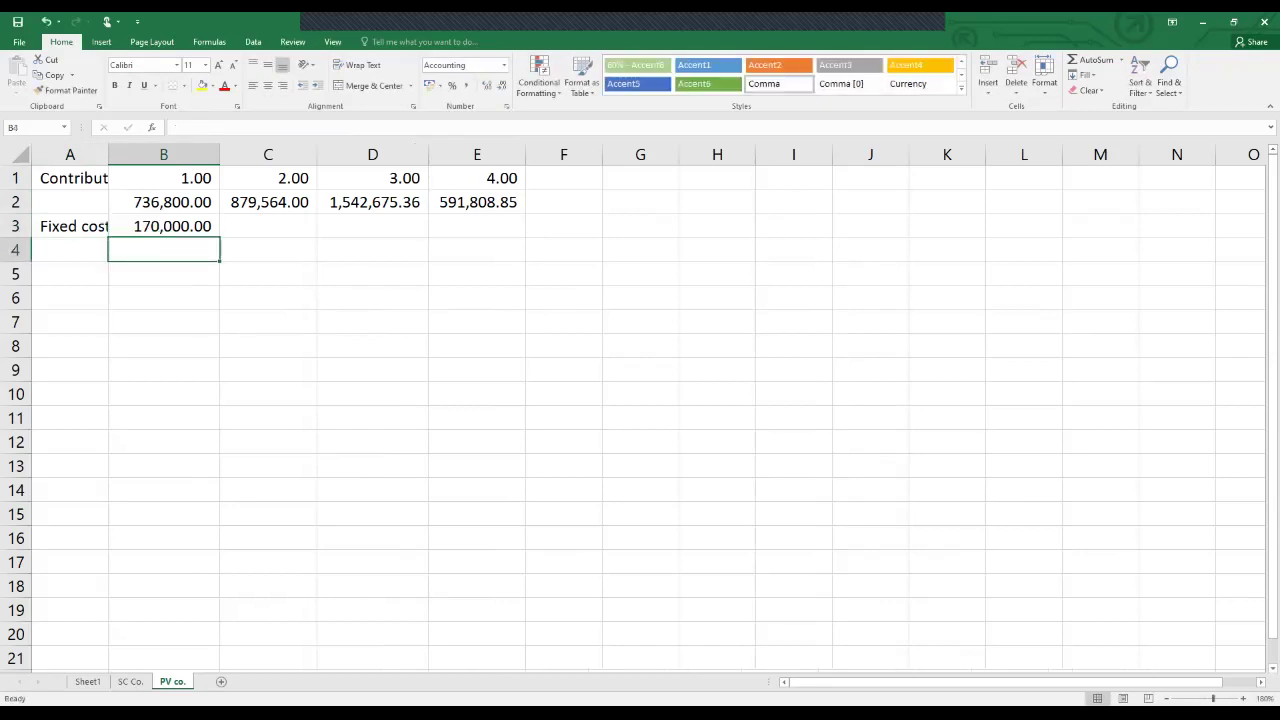
Inflate the year 1 fixed costs in B3 with the formula =170000*1.04^B1 and copy it across to year 4 in E3.
double_click(173, 226)
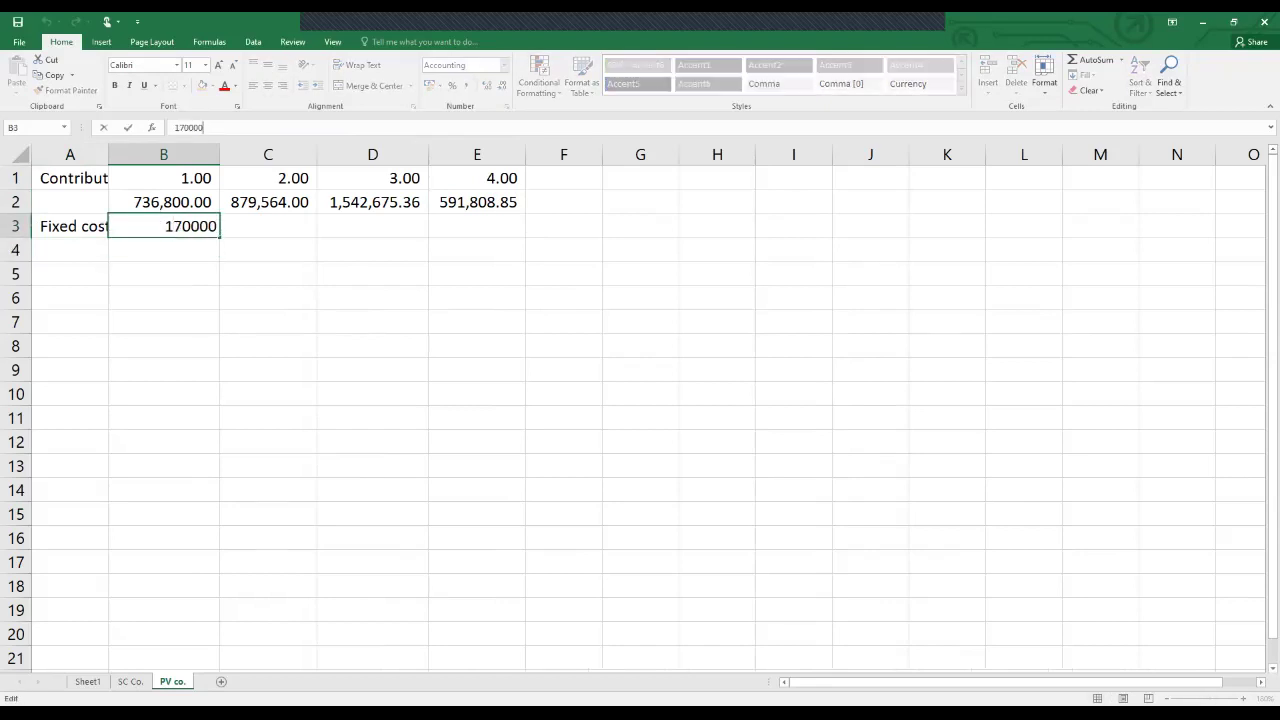
text(*)
key(Home)
text(=)
key(End)
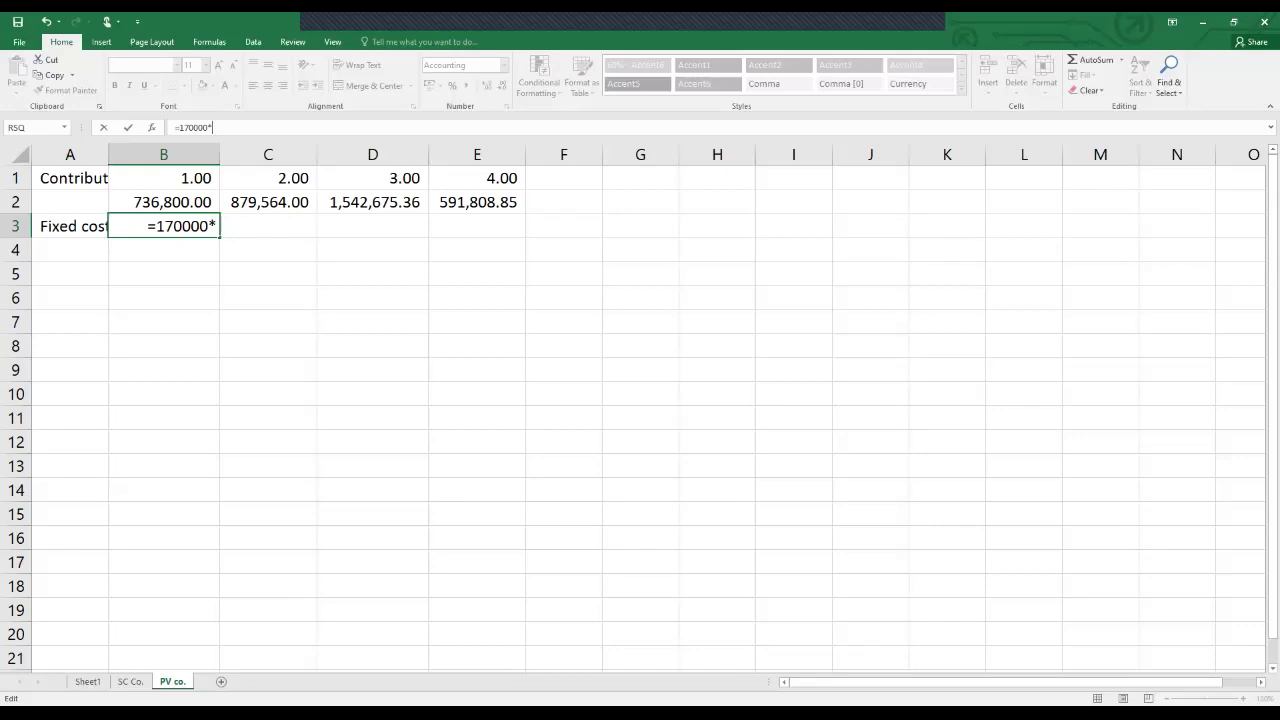
text(1.04)
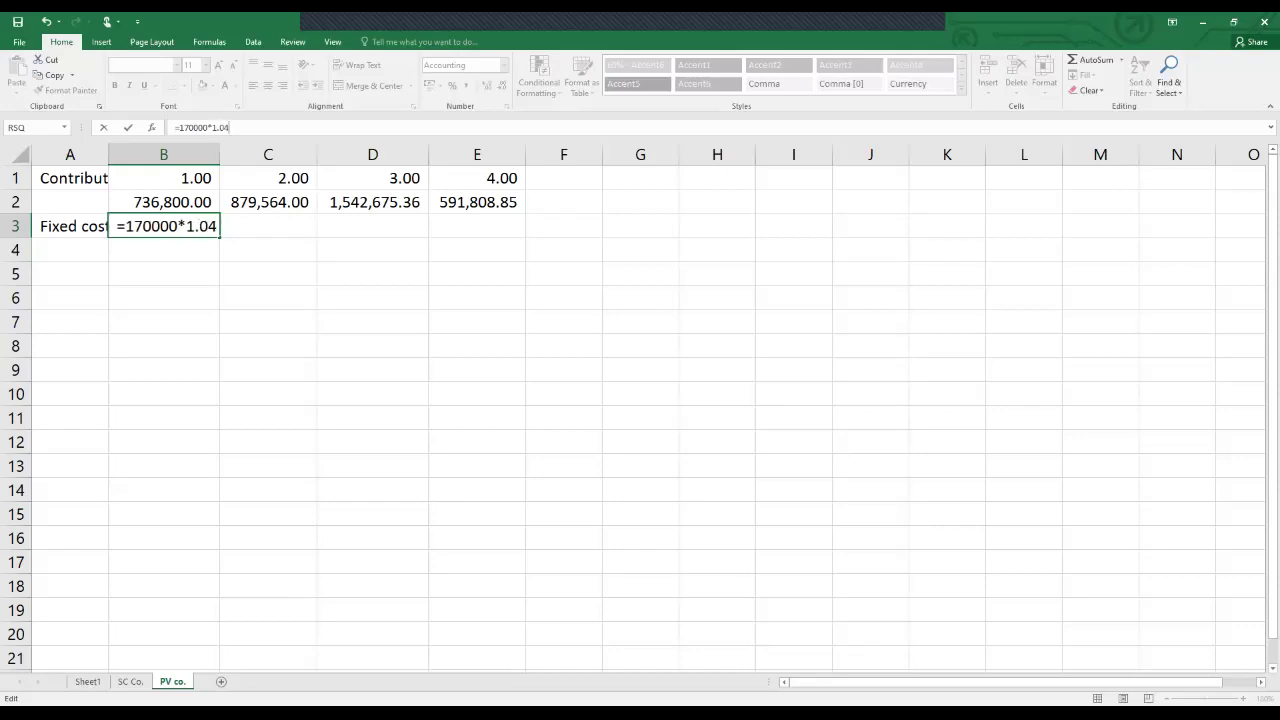
text(^)
click(163, 178)
key(Return)
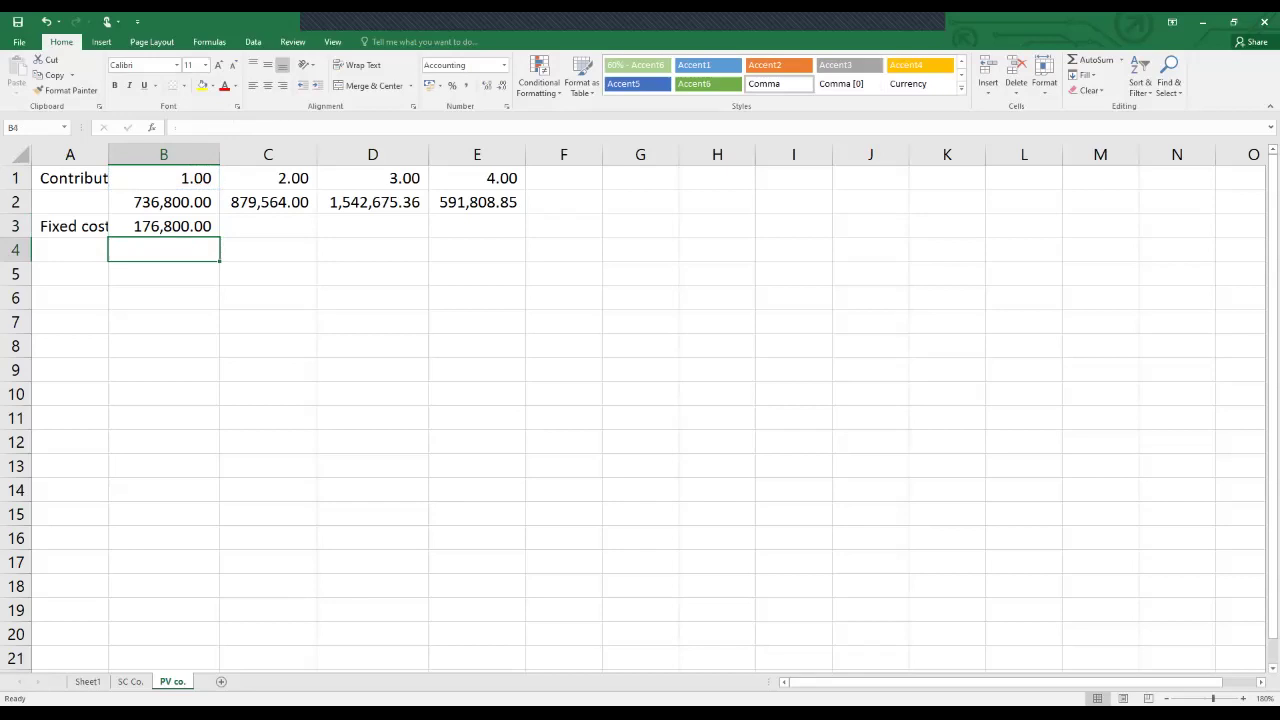
drag(259, 237, 566, 238)
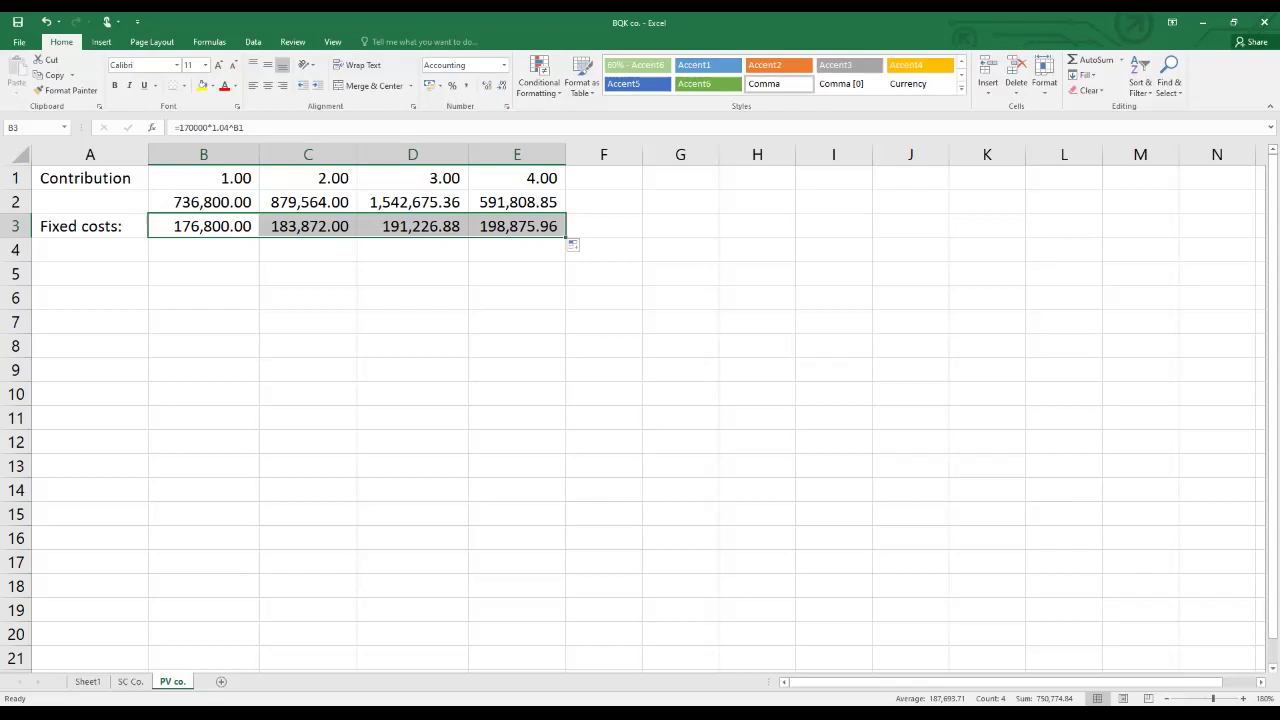
Display the sheet's formulas to check the contribution and fixed costs rows, and return to showing values.
key(ctrl+grave)
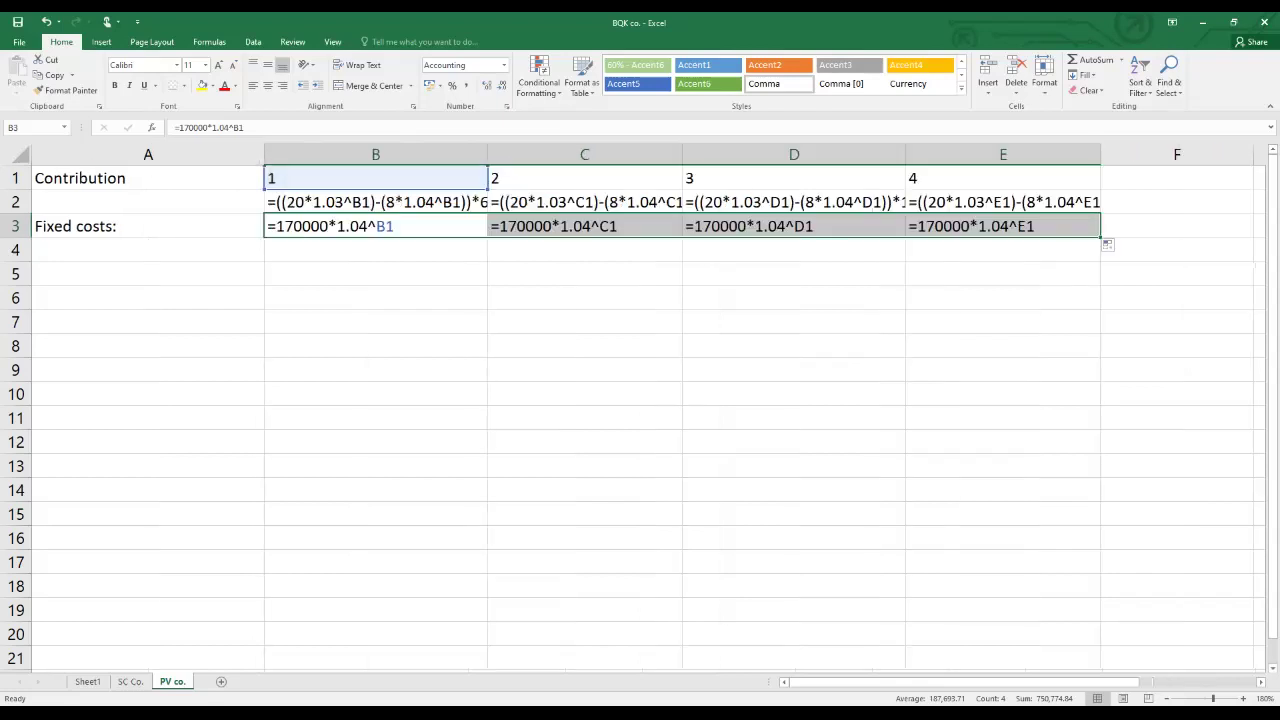
click(375, 273)
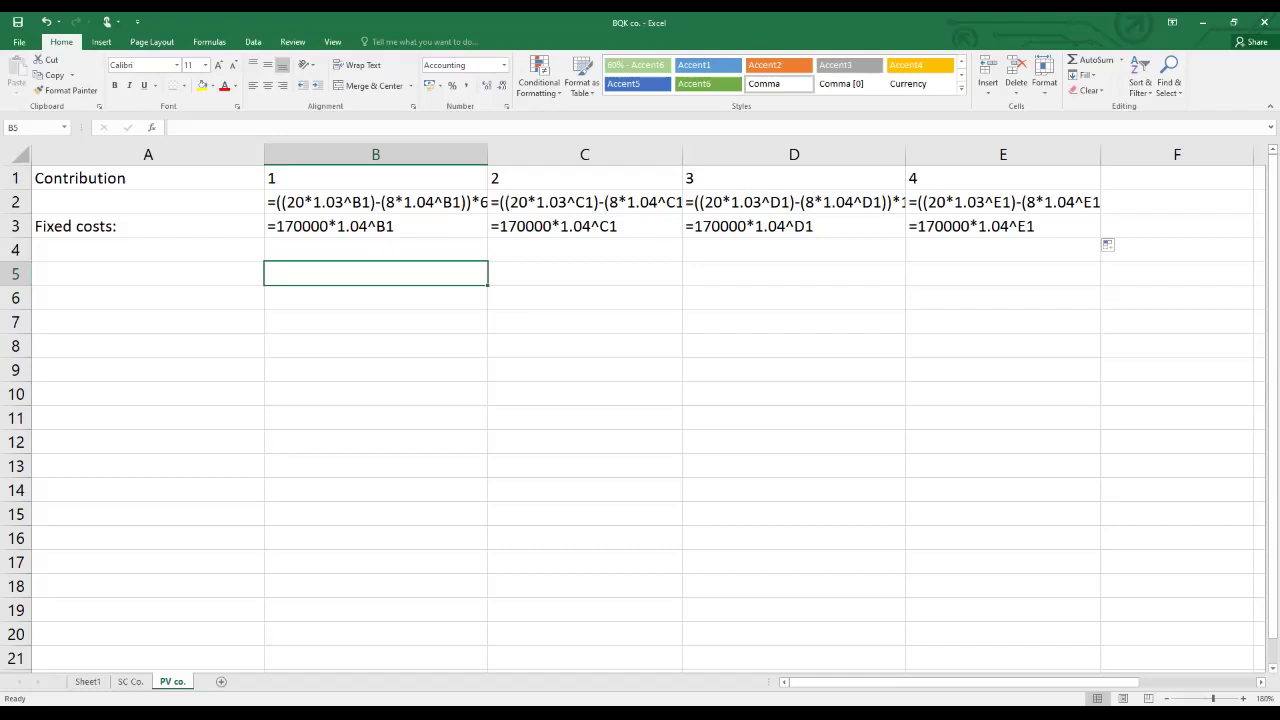
key(ctrl+grave)
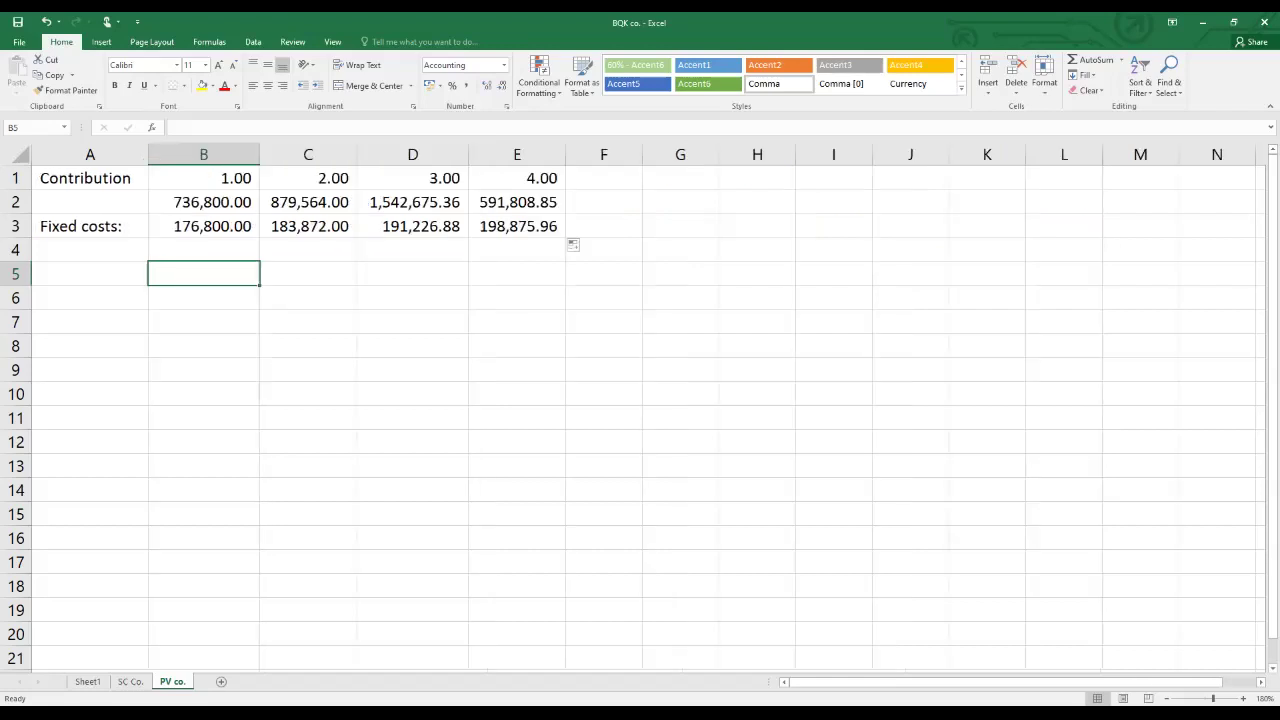
Enter the heading "Solution" in A5 with the years 0 to 4 across B5 to F5.
click(90, 273)
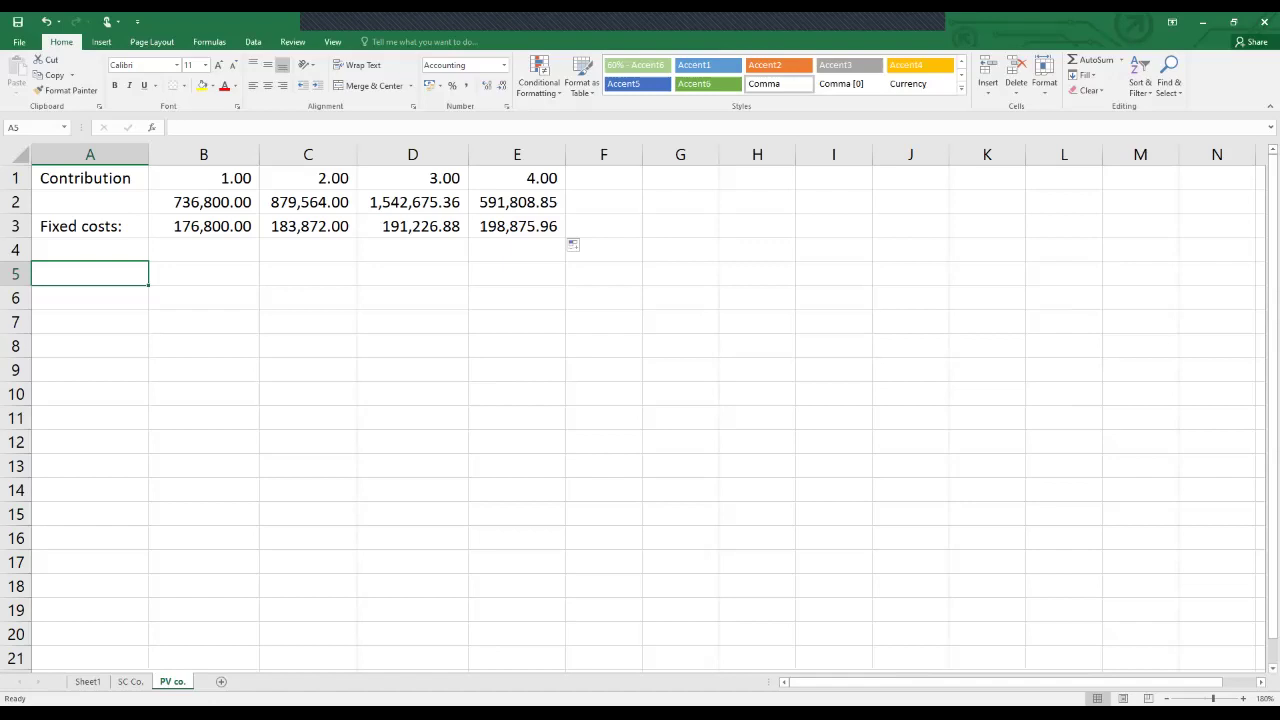
text(SOlution)
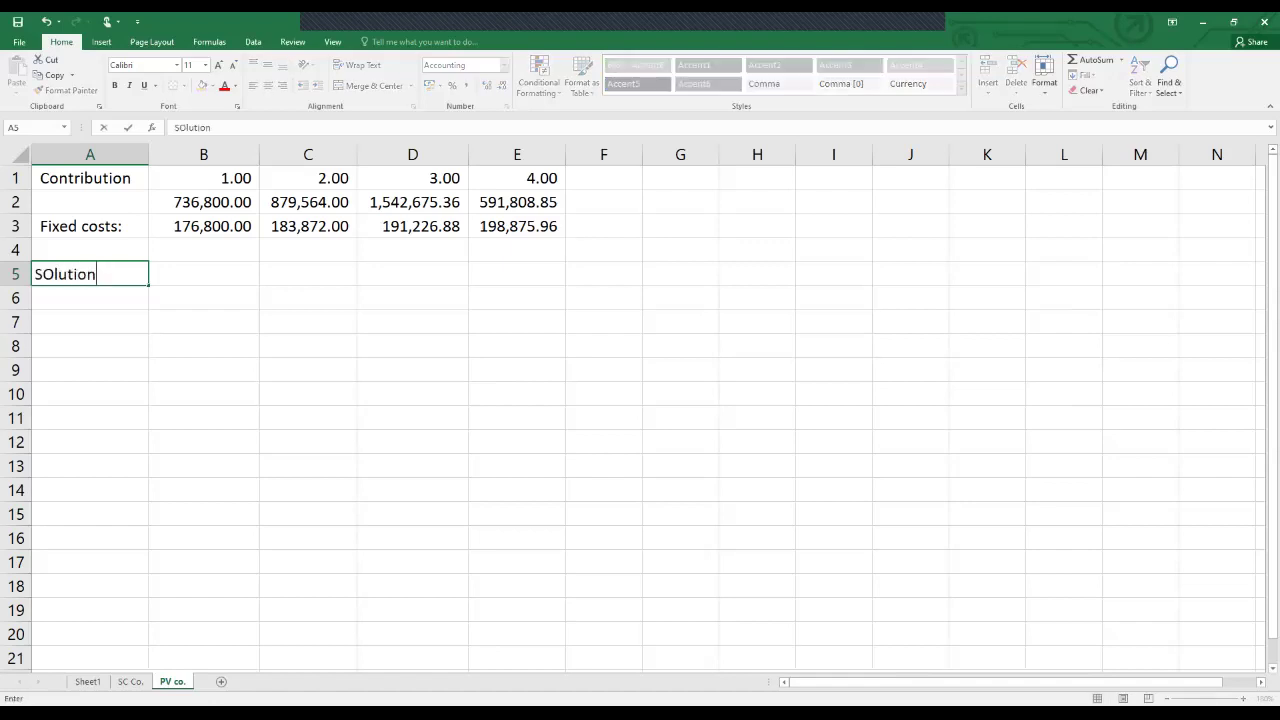
key(Tab)
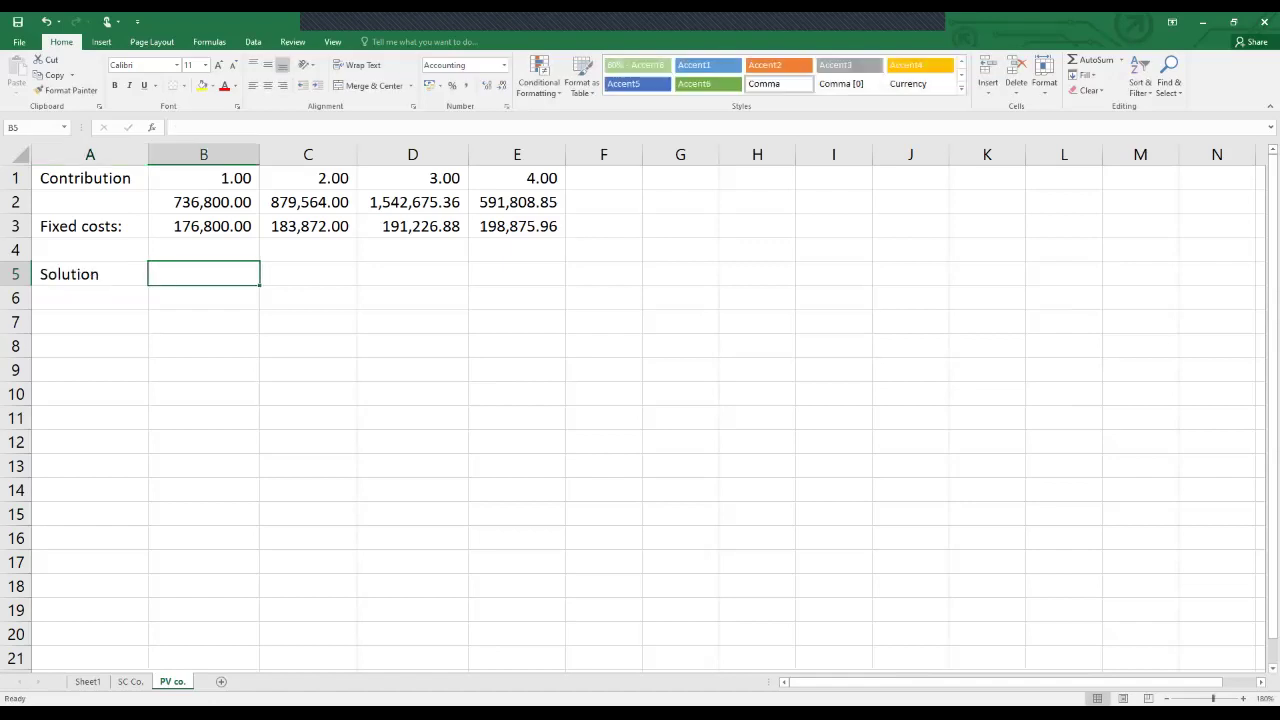
text(0)
key(Tab)
text(1)
key(Tab)
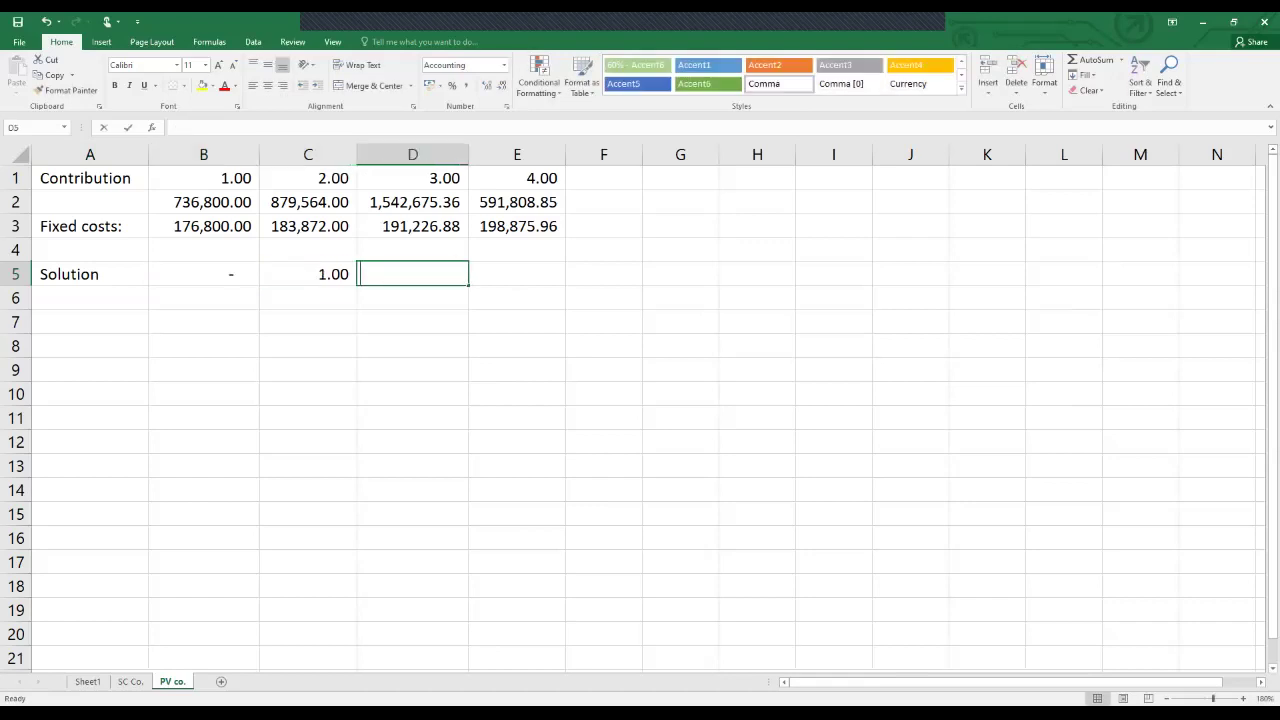
text(2)
key(Tab)
text(3)
key(Tab)
text(4)
key(Tab)
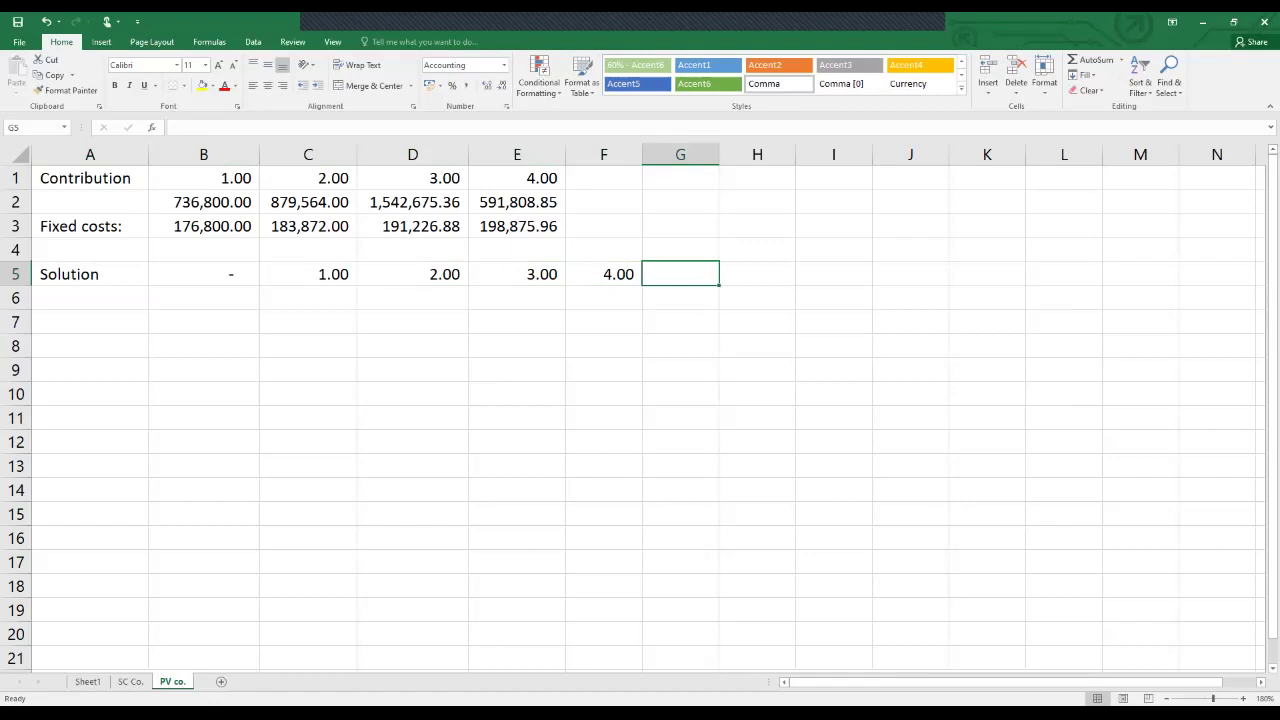
key(Return)
Label A6 "Contribution" and link C6 to the year 1 contribution in B2.
text(Con)
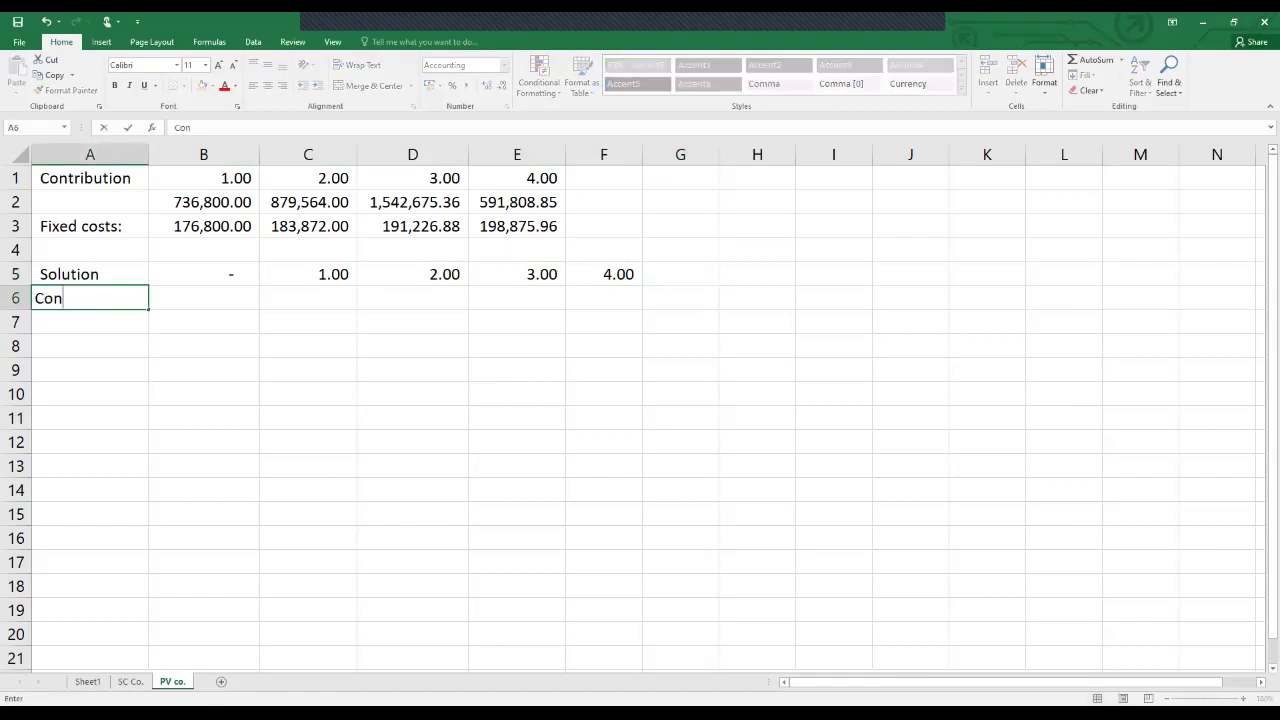
text(tribution)
key(Tab)
key(Tab)
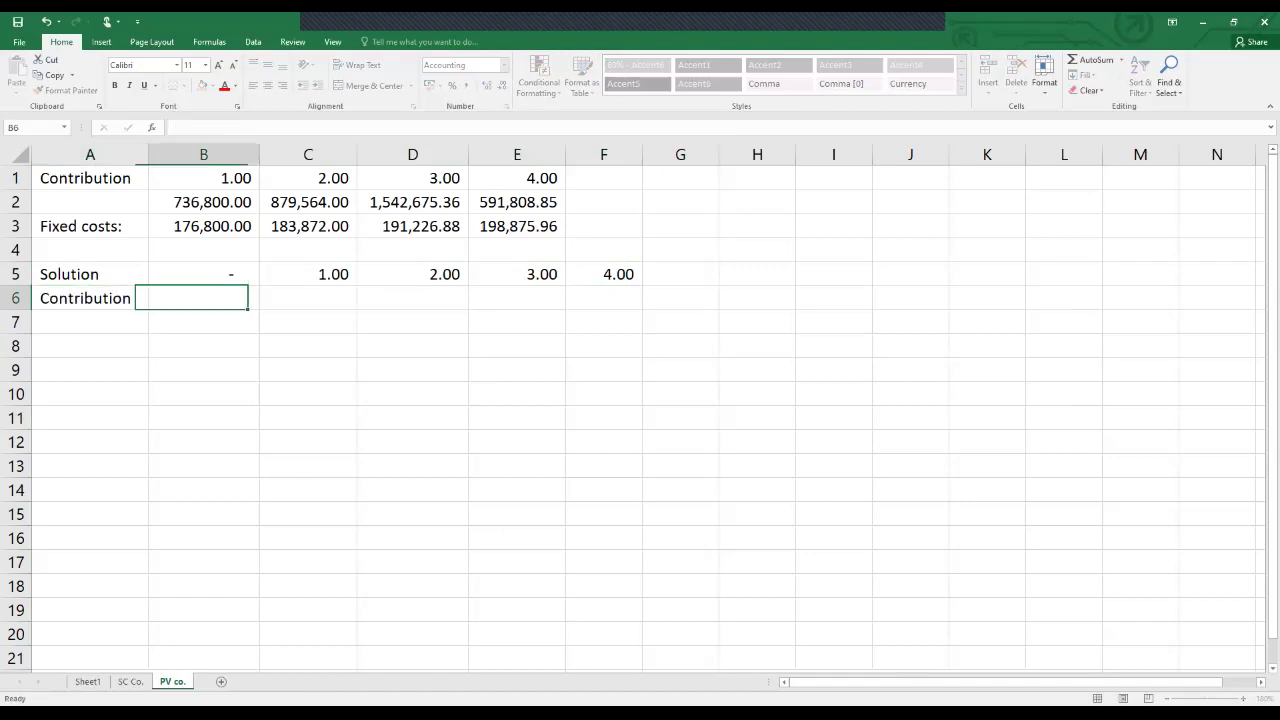
text(=)
click(203, 202)
key(Return)
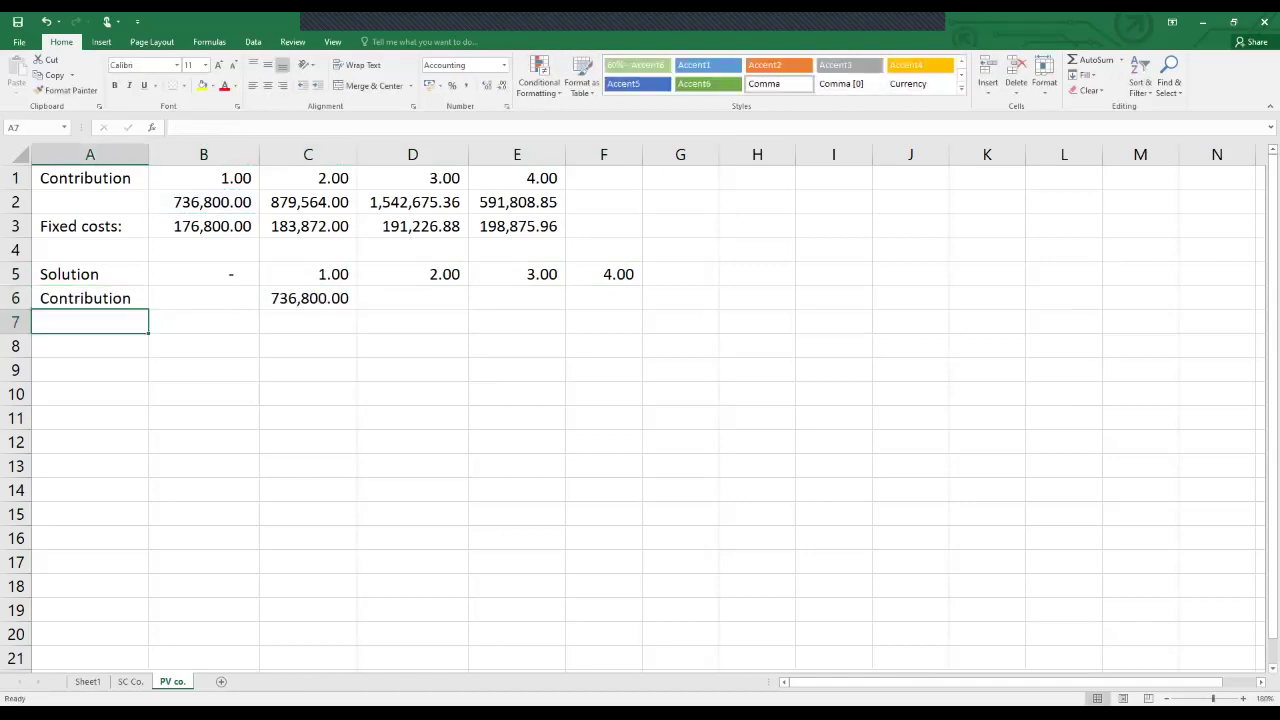
Copy the contribution link in C6 across to F6 and fit columns E and F to their contents.
click(308, 298)
drag(357, 309, 620, 300)
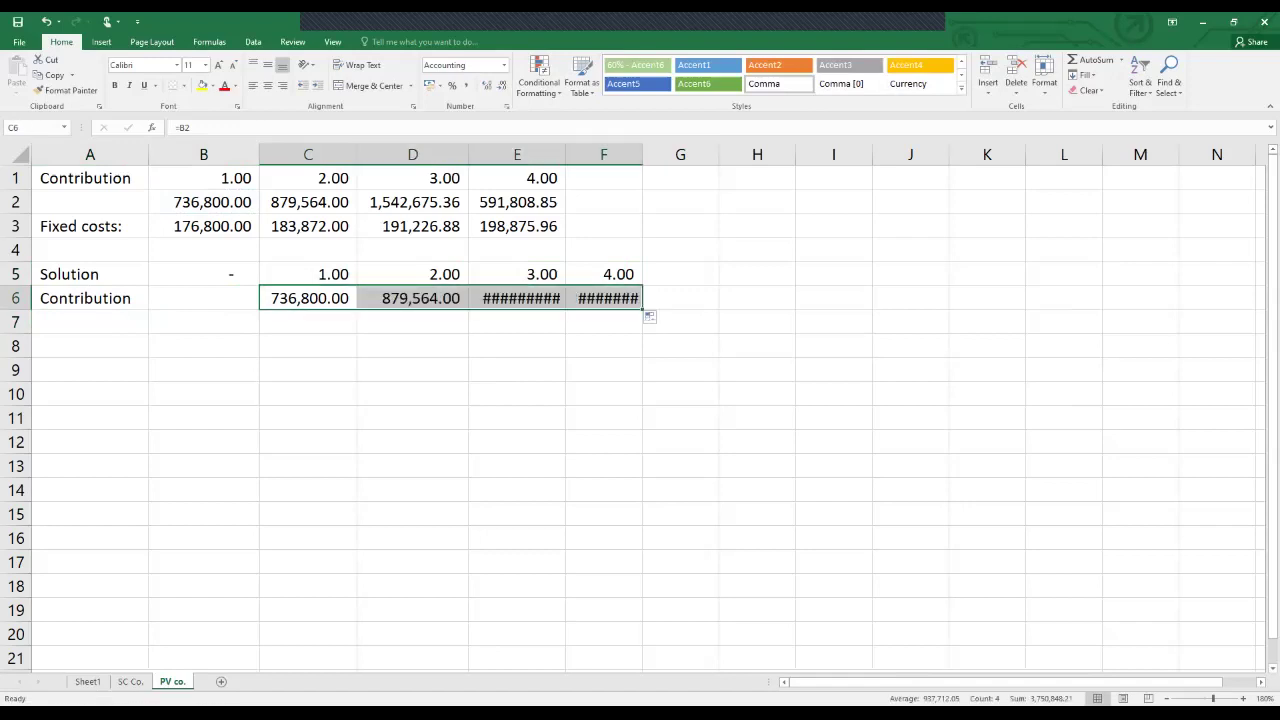
double_click(565, 154)
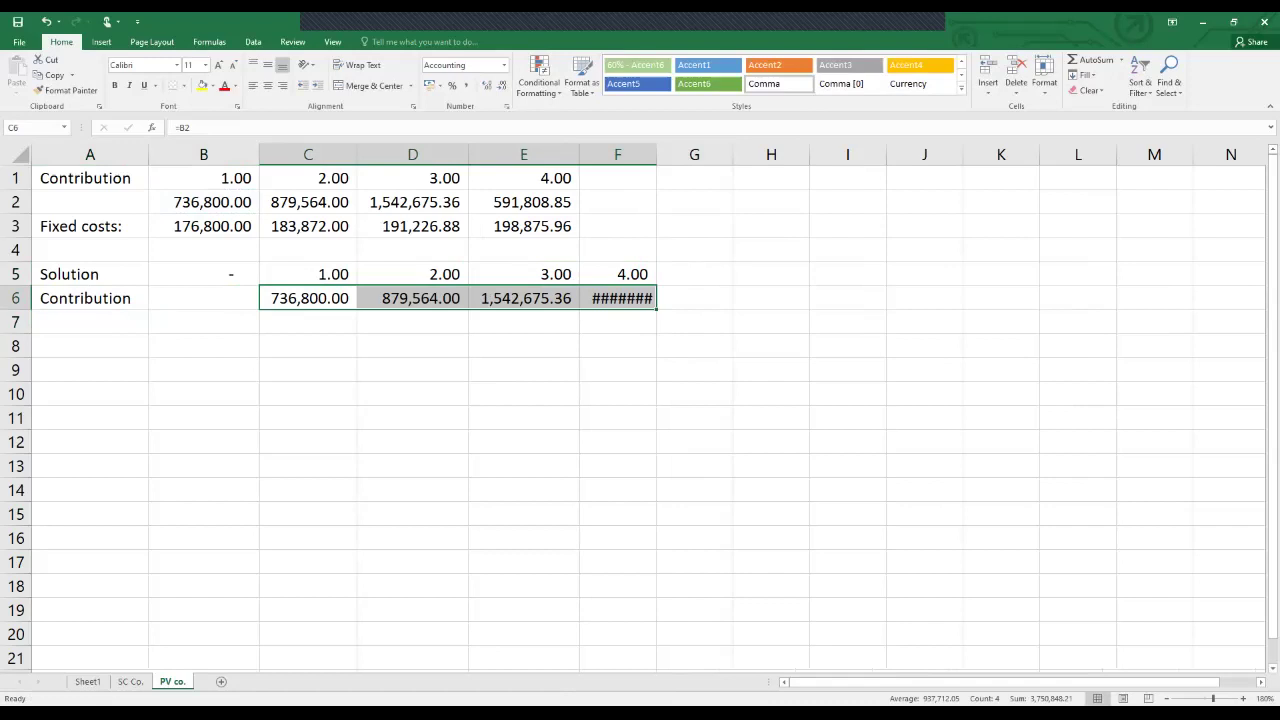
double_click(656, 154)
Label A7 "Fixed costs:", enter =-B3 in C7 as the year 1 outflow, and copy it across to F7.
click(90, 322)
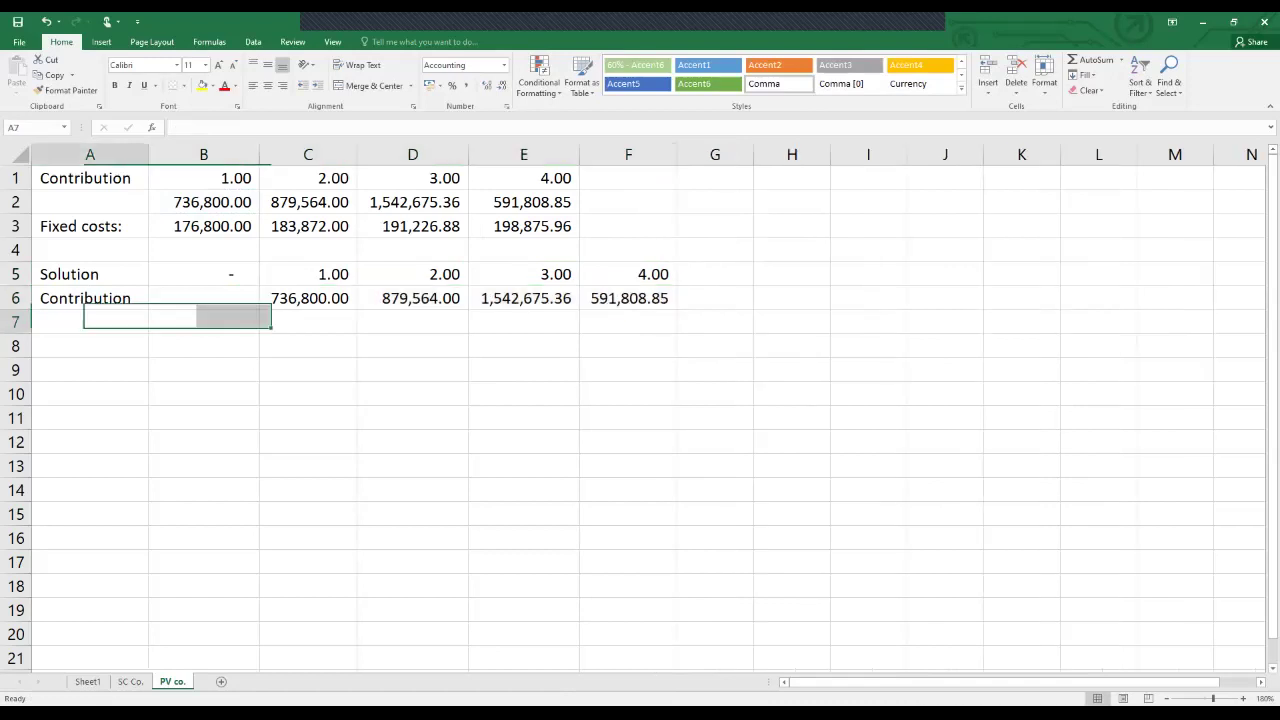
text(Fixed costs:)
key(Right)
key(Right)
key(Right)
key(Left)
text(=-)
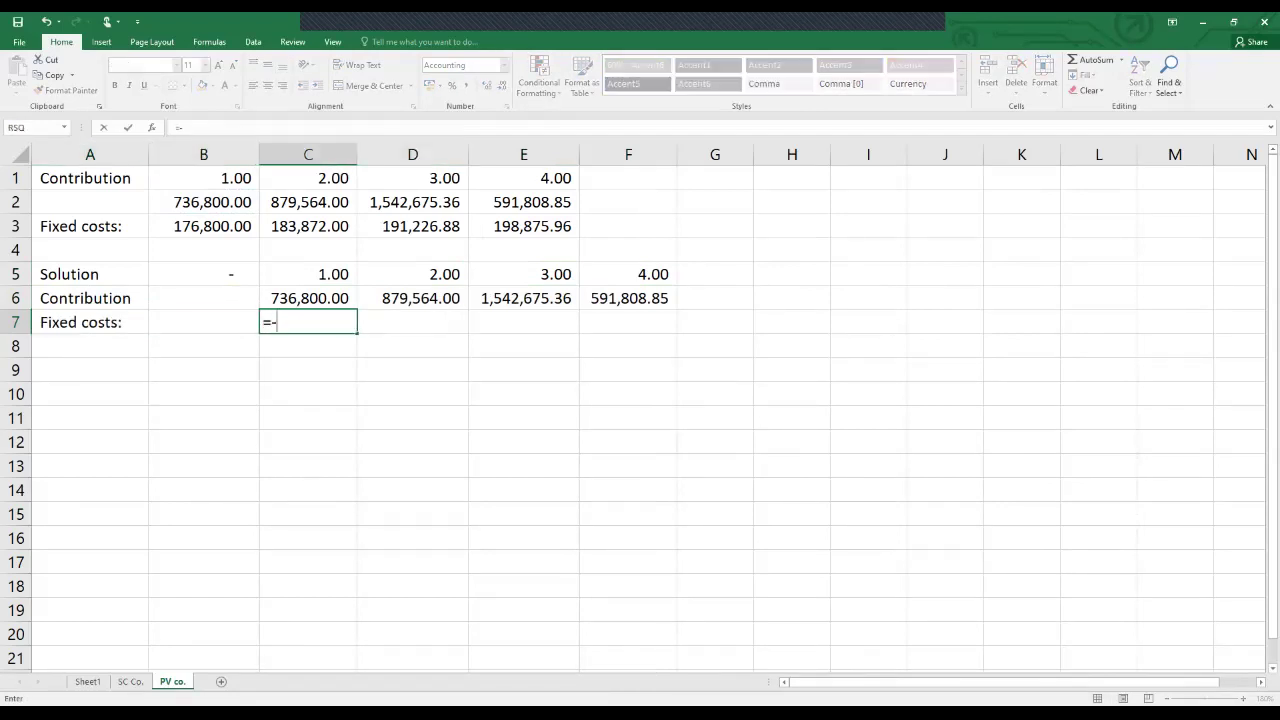
click(203, 226)
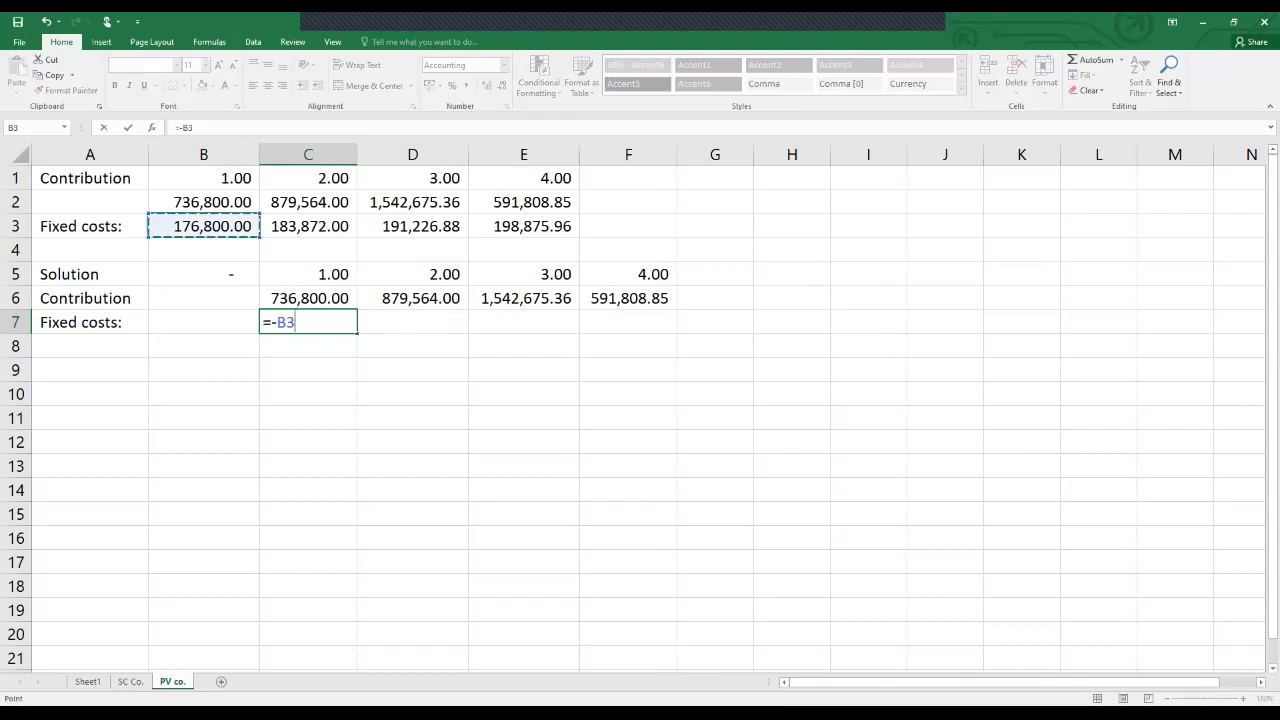
key(Return)
drag(330, 322, 676, 330)
click(356, 333)
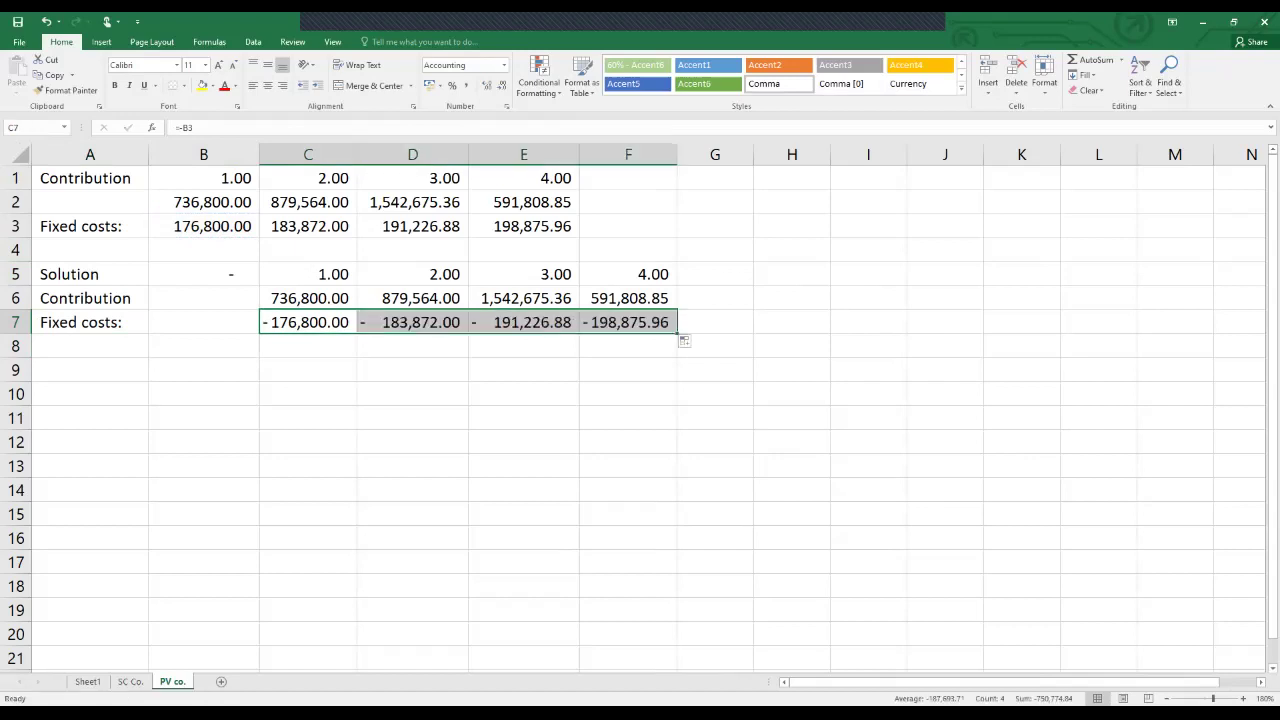
Enter the row label "Cash flow" in cell A8.
click(89, 346)
text(C)
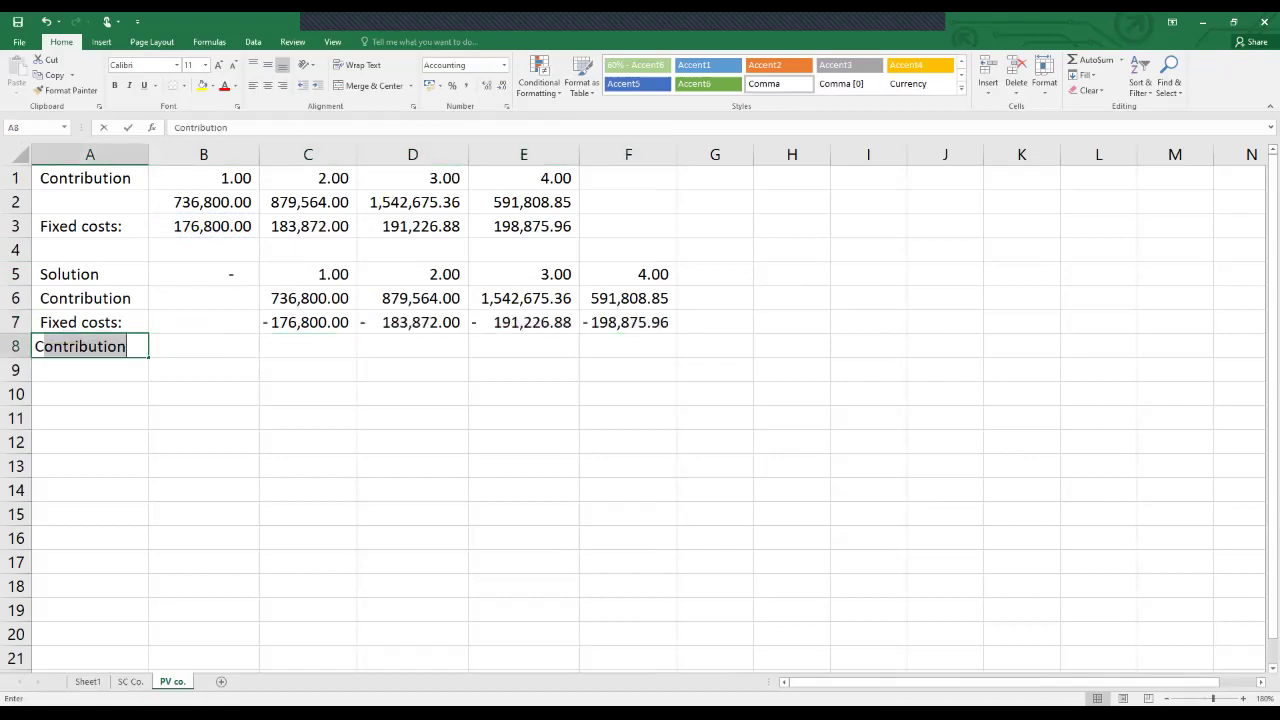
text(ash flow)
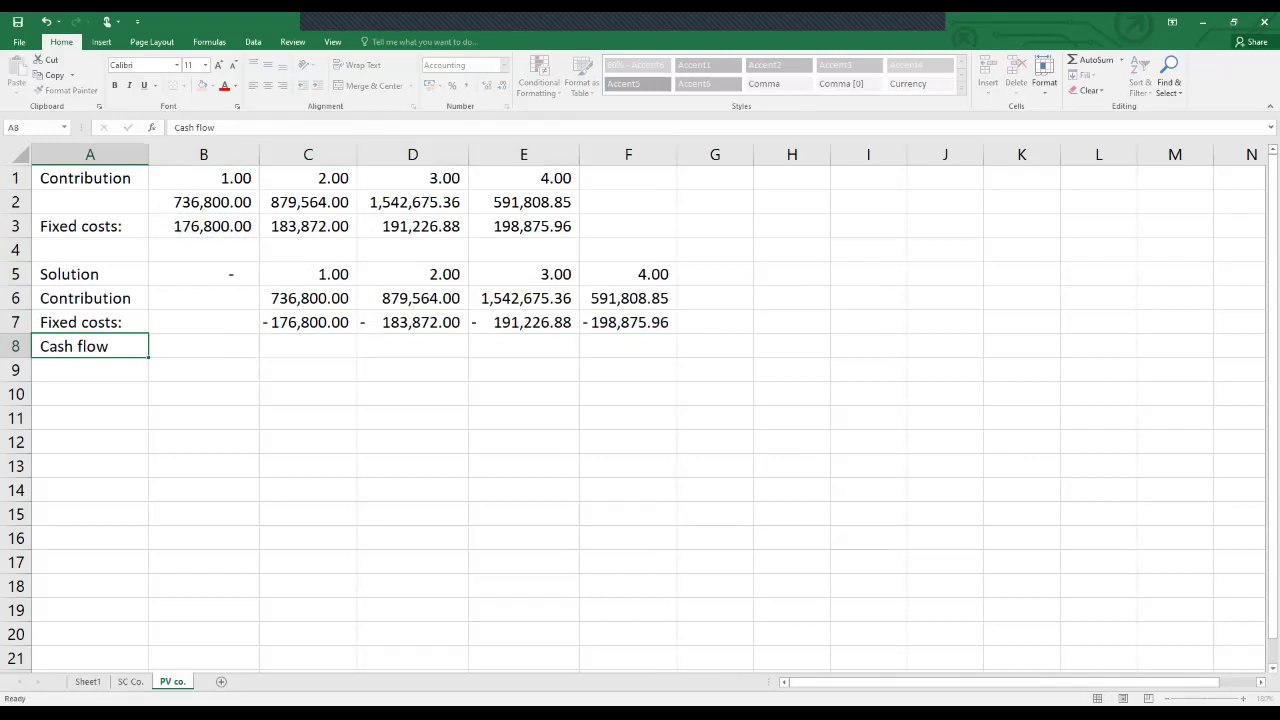
Calculate the year 1 cash flow in C8 with =SUM(C6:C7) and copy it across to F8.
key(Tab)
key(Tab)
text(=)
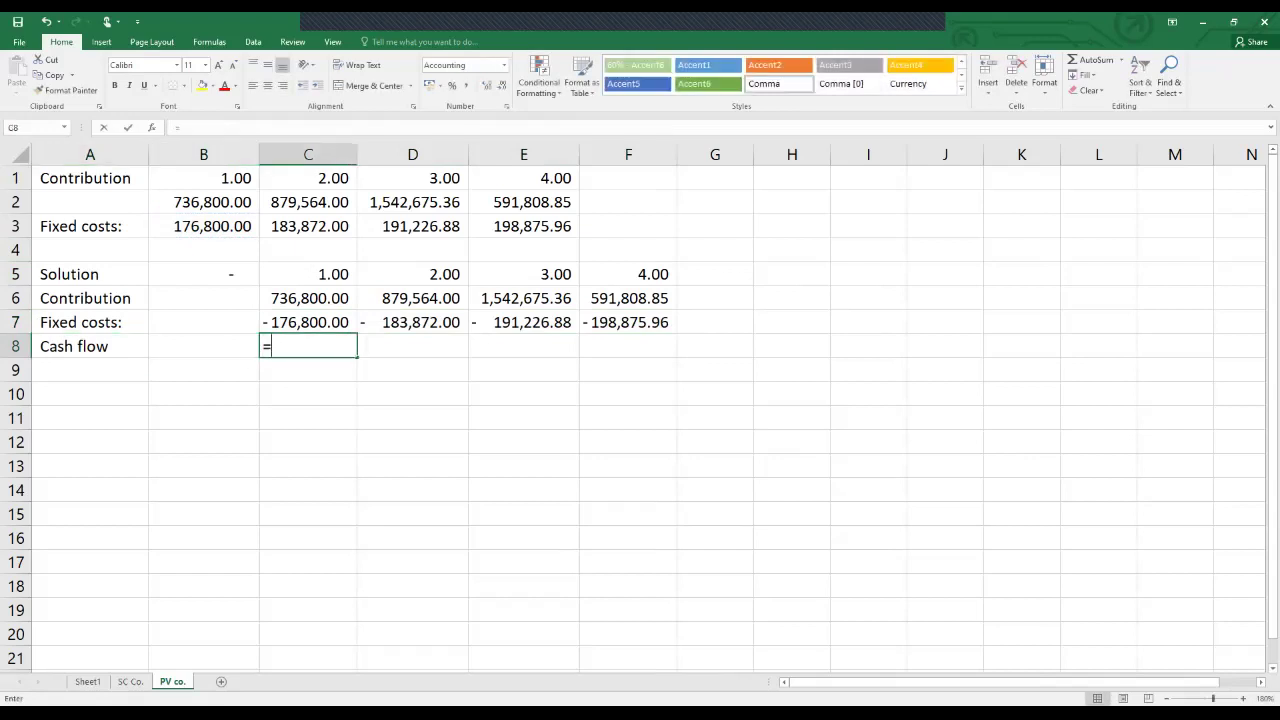
text(s)
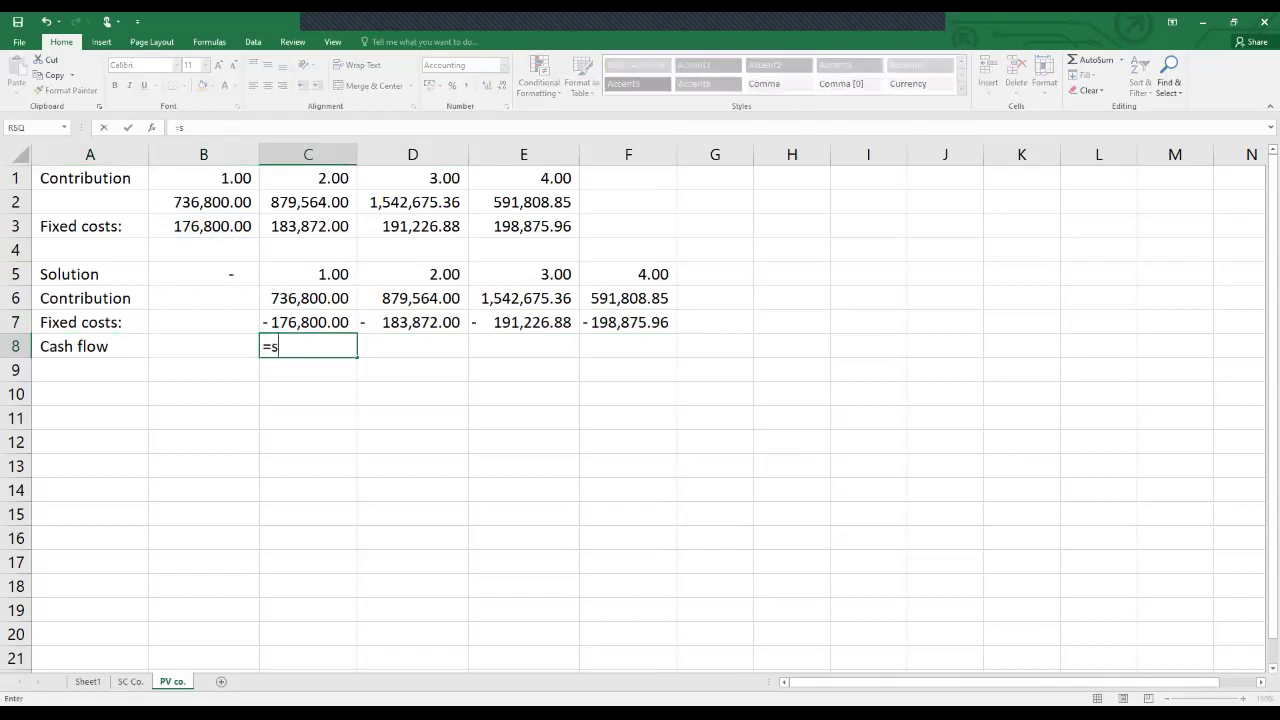
text(um()
key(Up)
key(Up)
key(shift+Down)
key(Return)
click(308, 346)
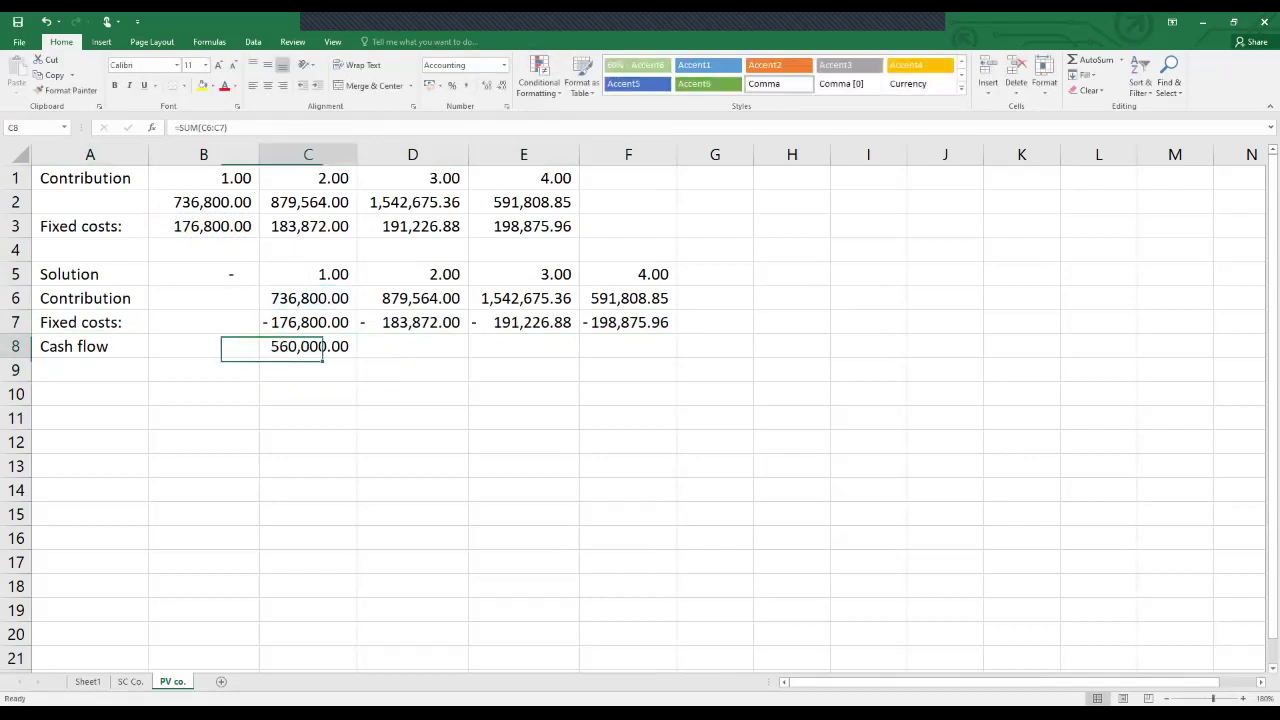
drag(357, 358, 630, 357)
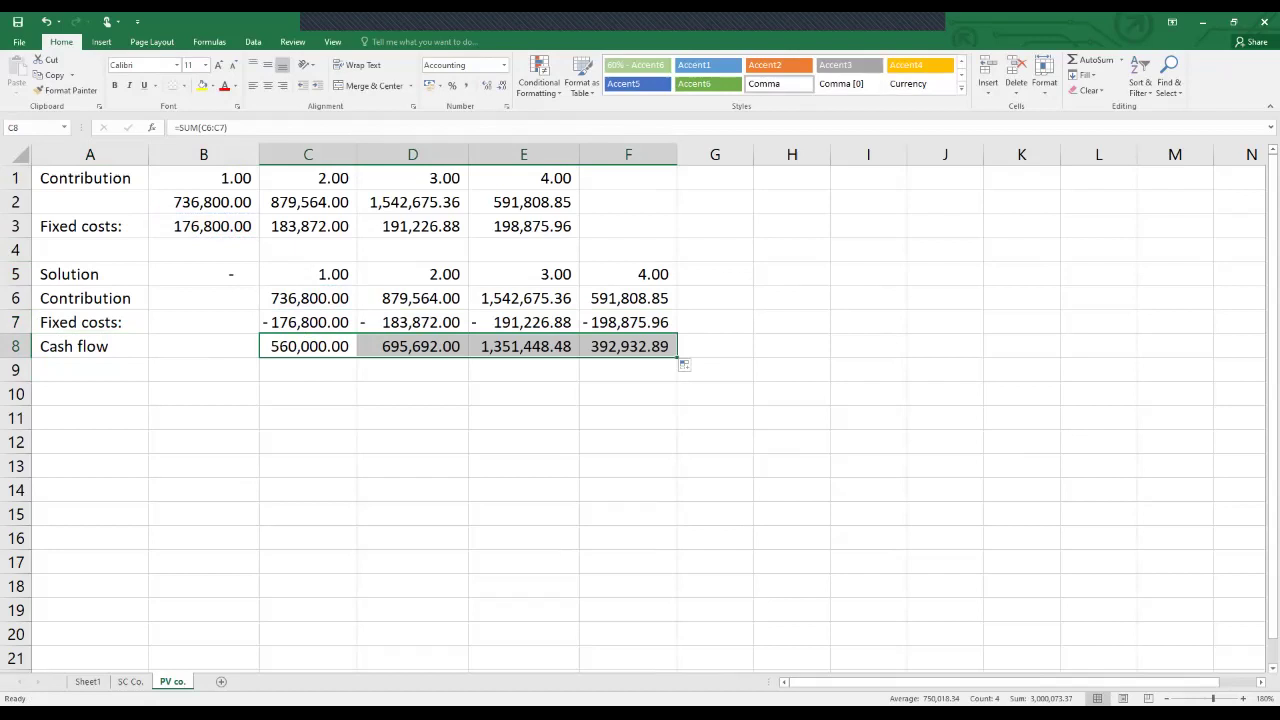
click(90, 370)
text(Nov)
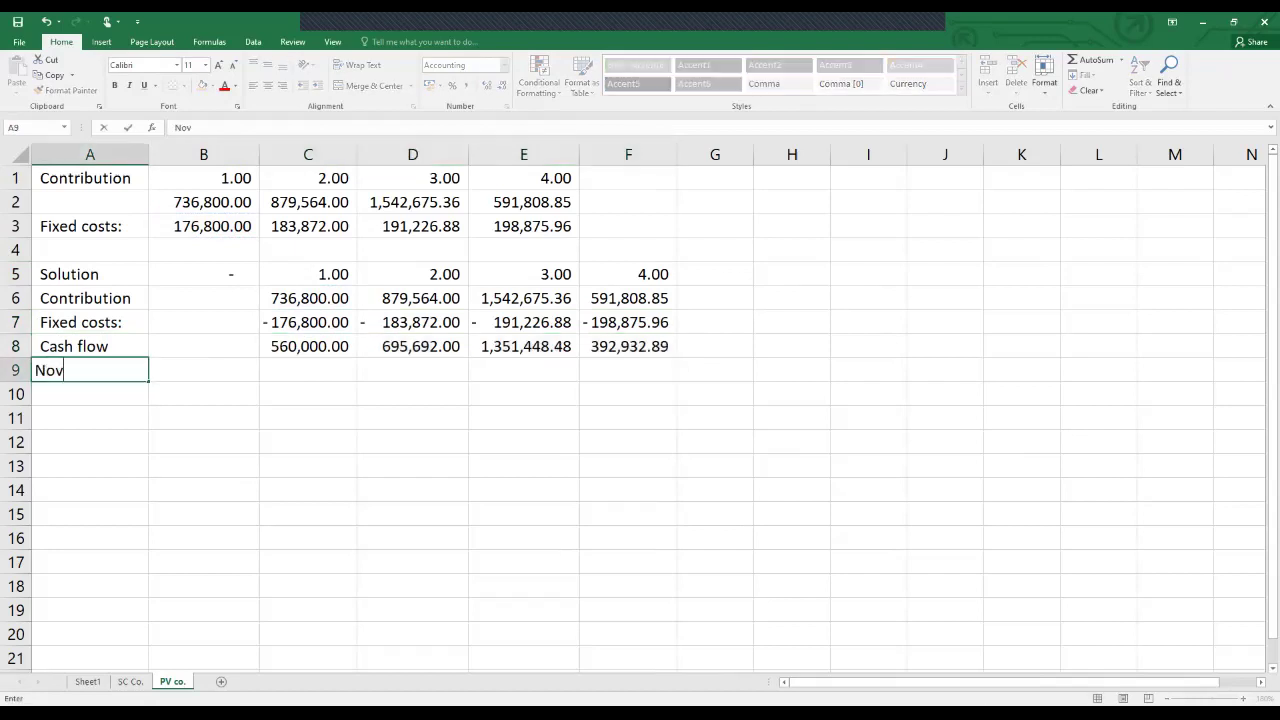
key(Tab)
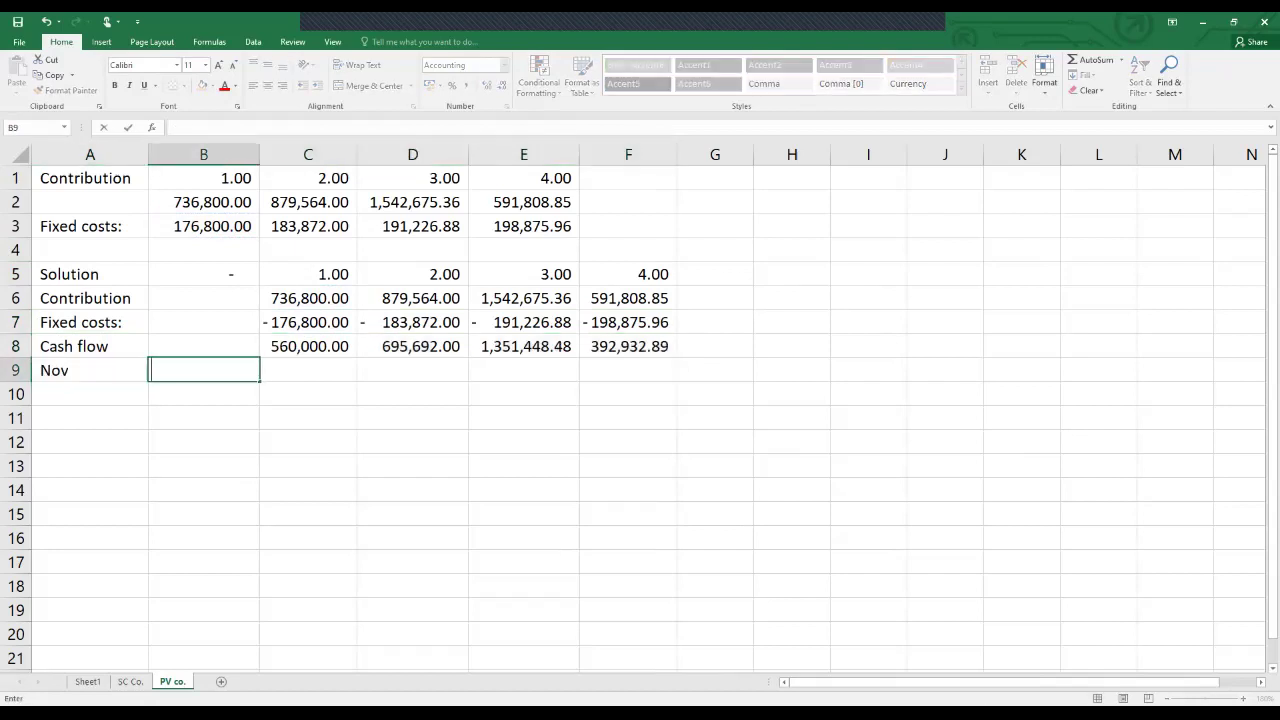
Enter the row label "npv" in cell A9.
click(90, 370)
text(npvq)
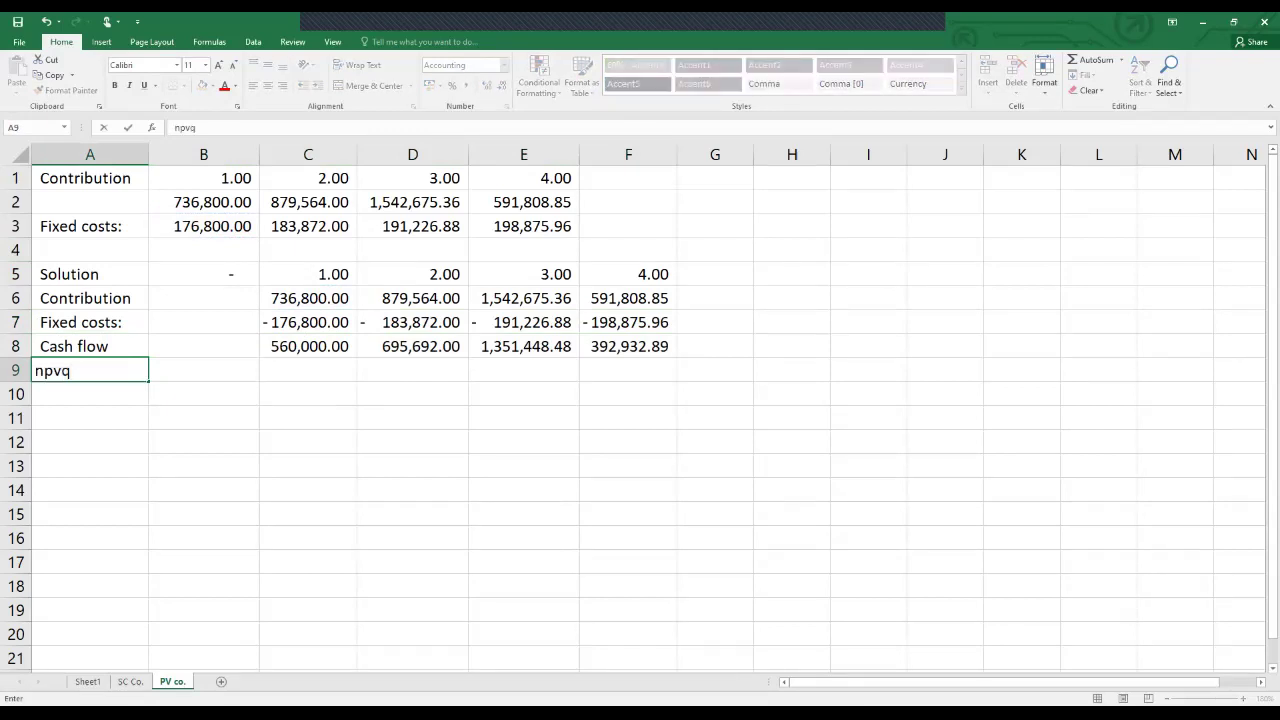
key(BackSpace)
key(Tab)
text(=n)
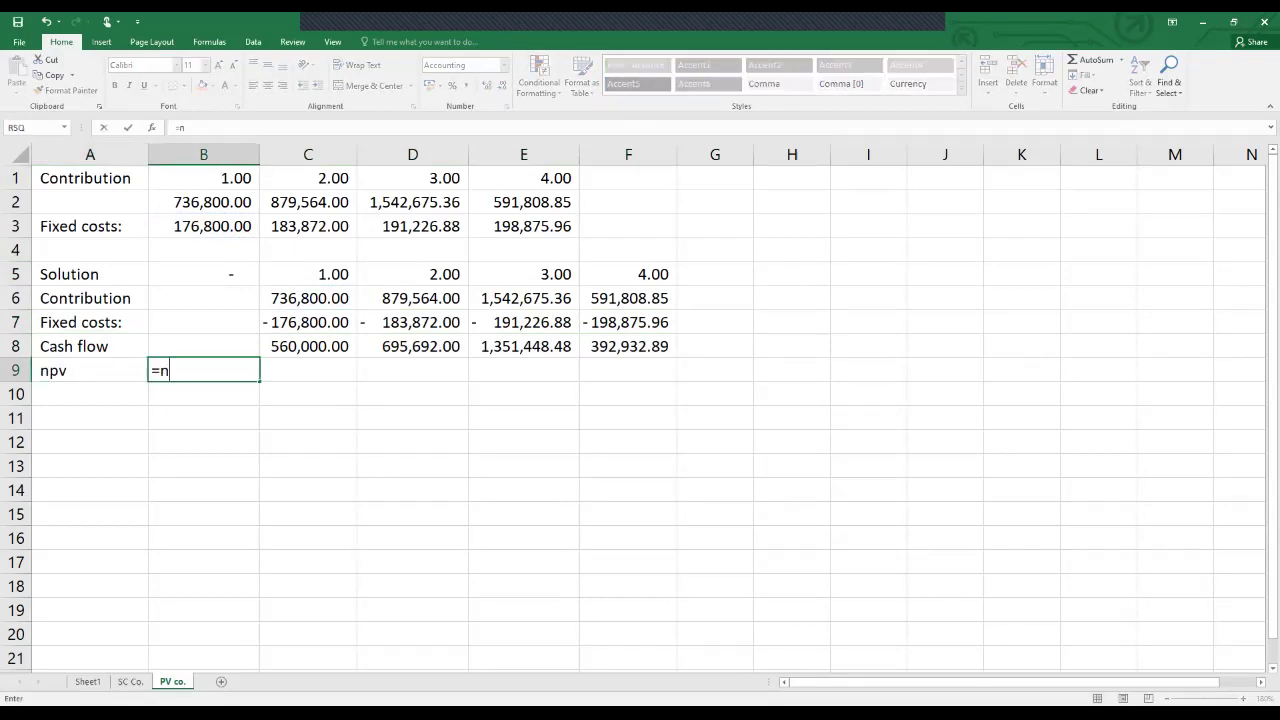
text(pv()
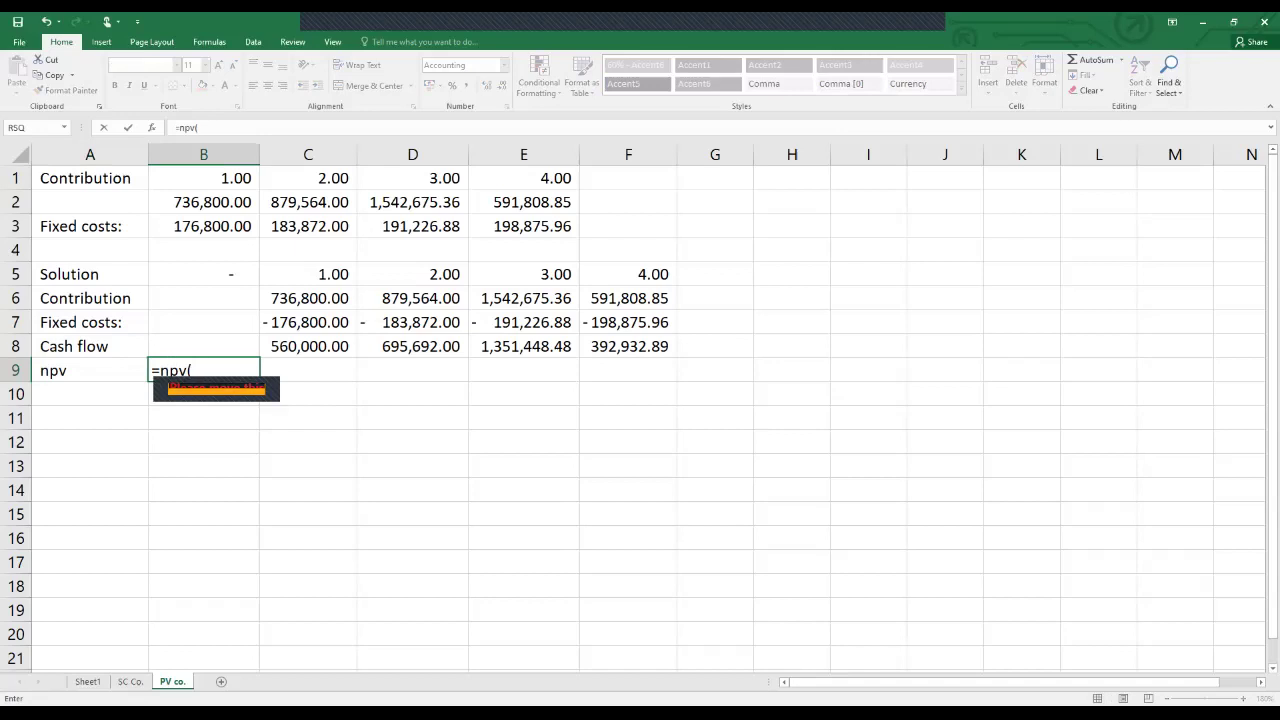
text(.1)
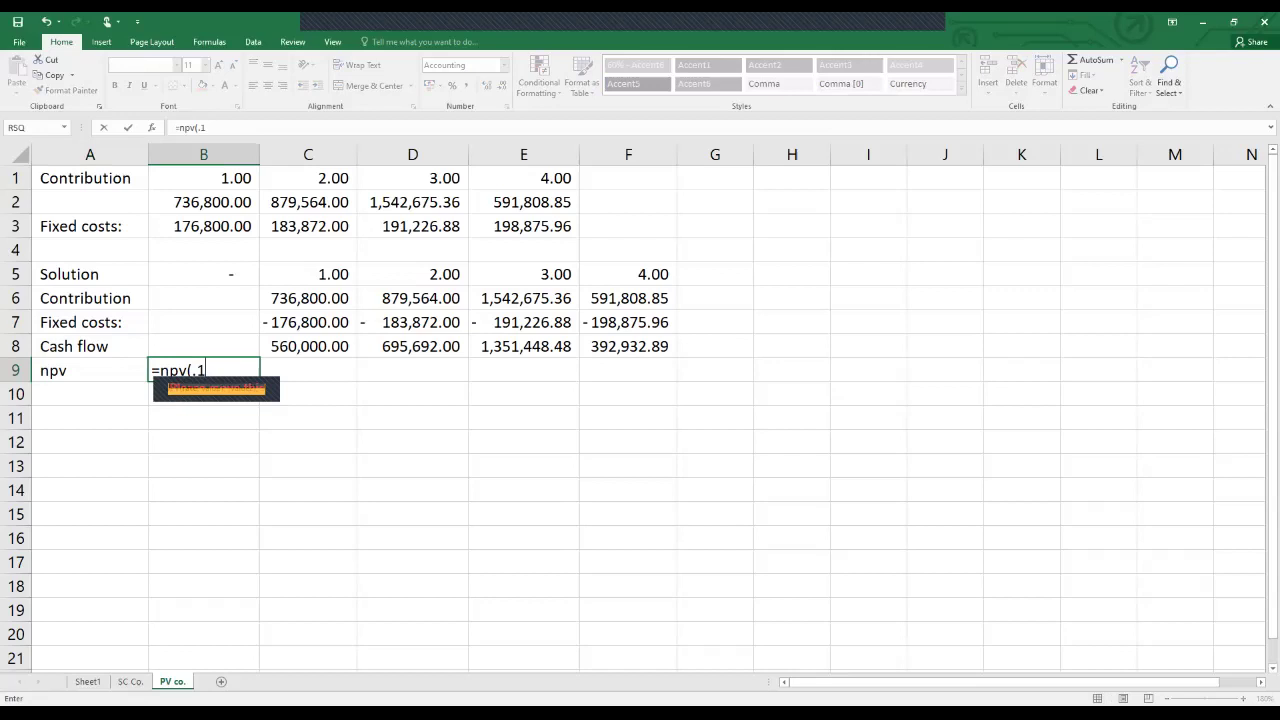
text(,)
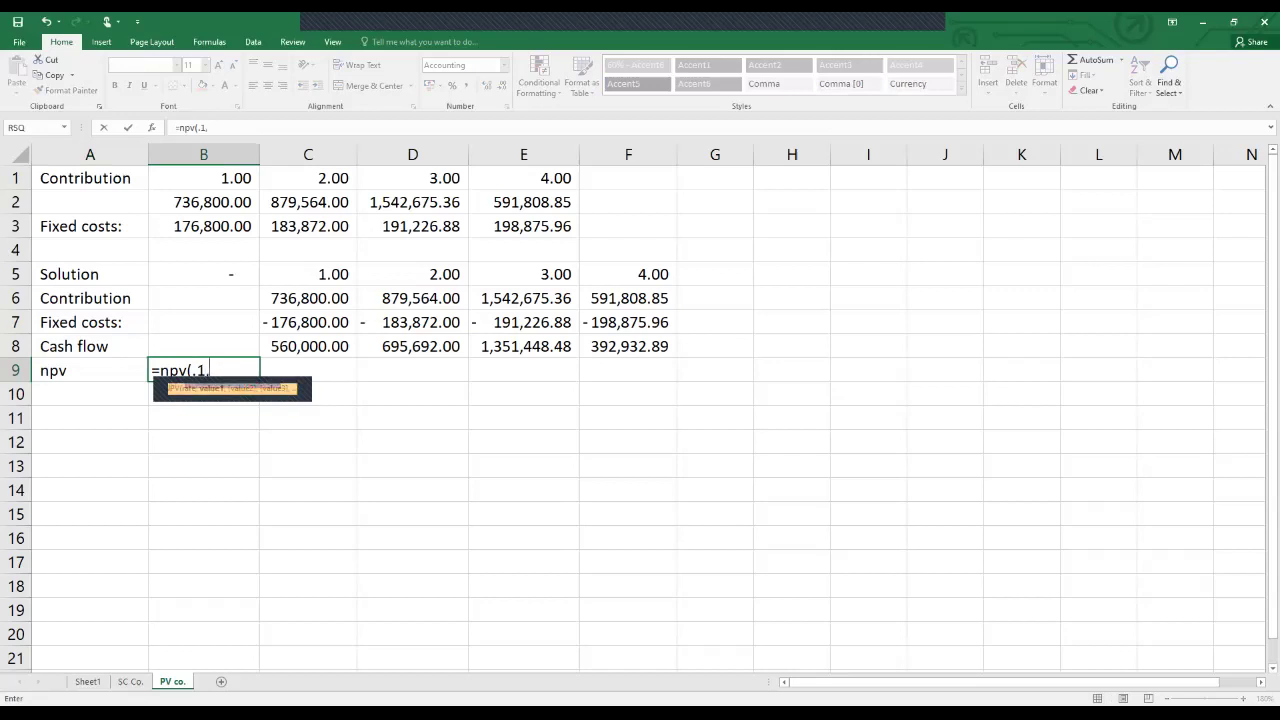
key(Escape)
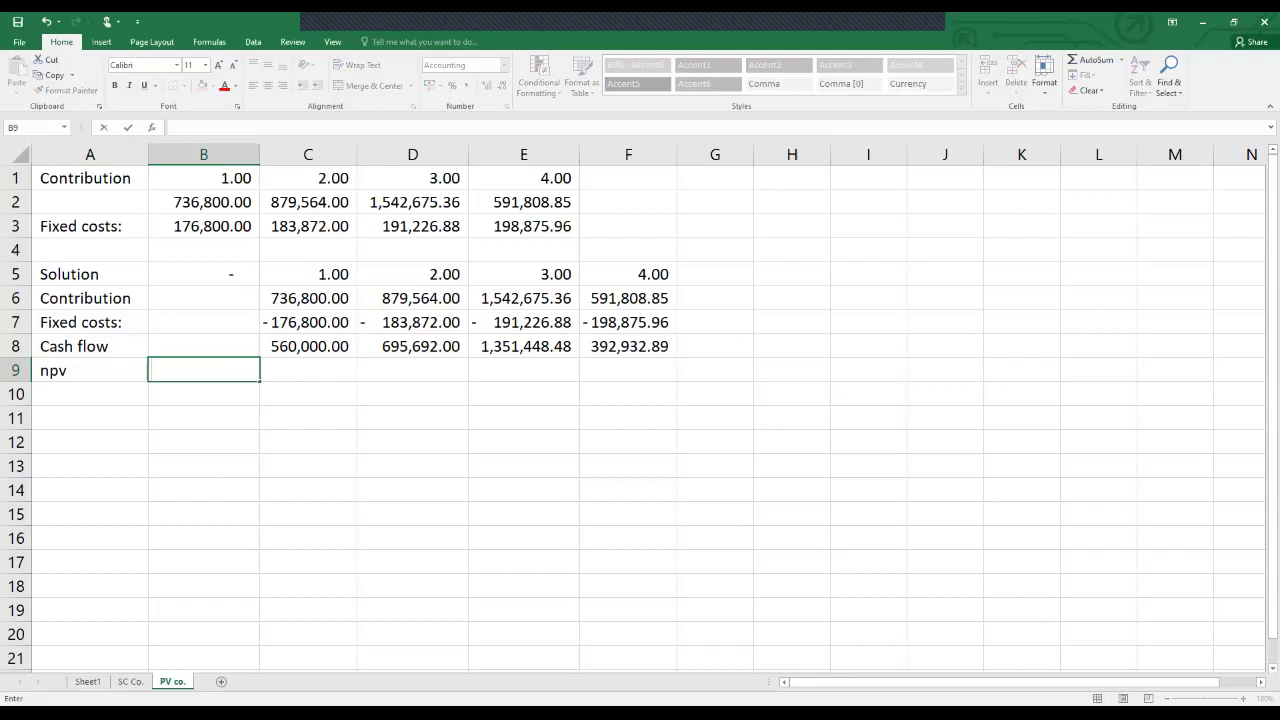
Clear the npv label from A9 and move the Cash flow row A8:F8 down one row to A9:F9.
click(89, 370)
key(Delete)
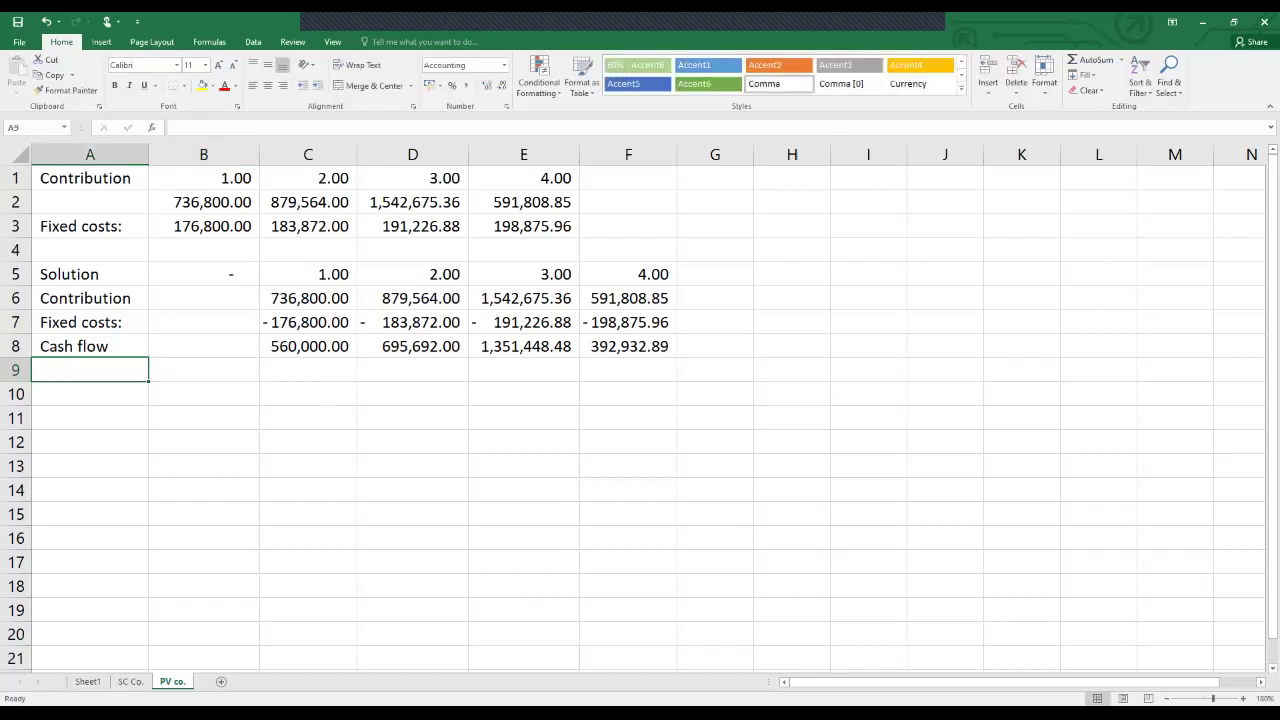
click(89, 346)
drag(90, 346, 630, 381)
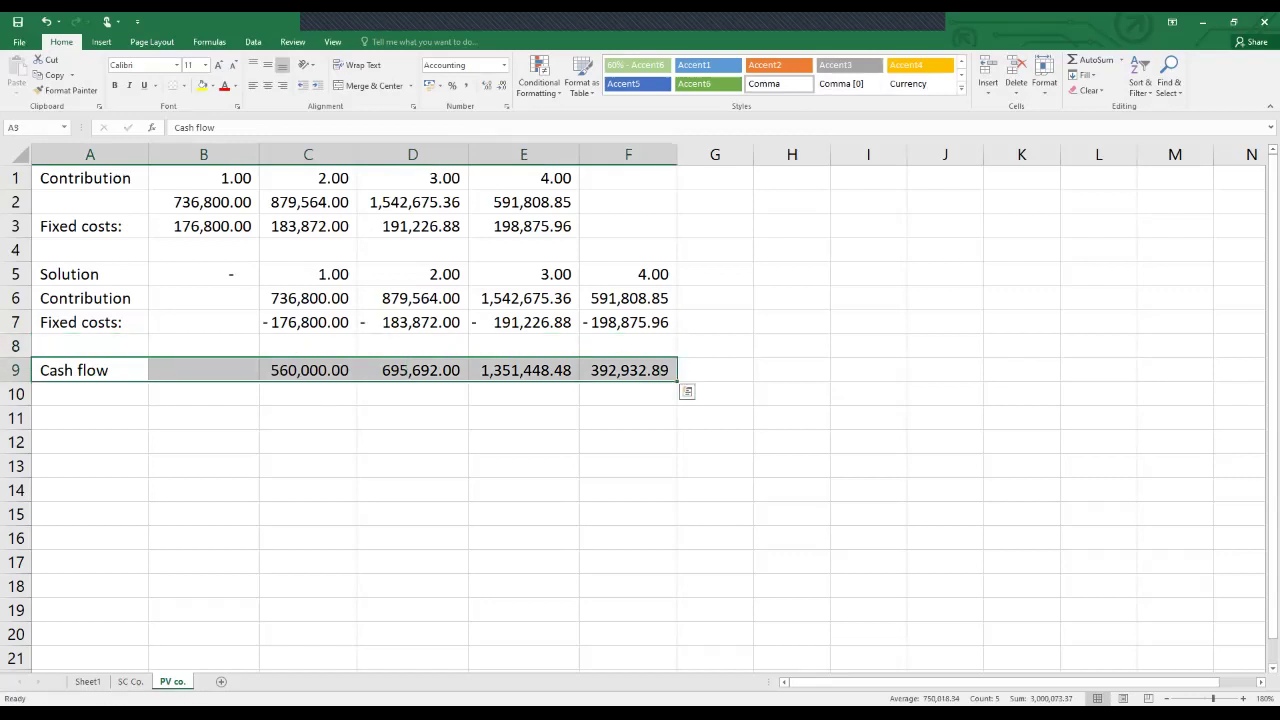
Label A8 "Initial cost" and enter -2,000,000 in B8 as the year 0 outflow.
click(90, 346)
text(Initial cost)
key(Tab)
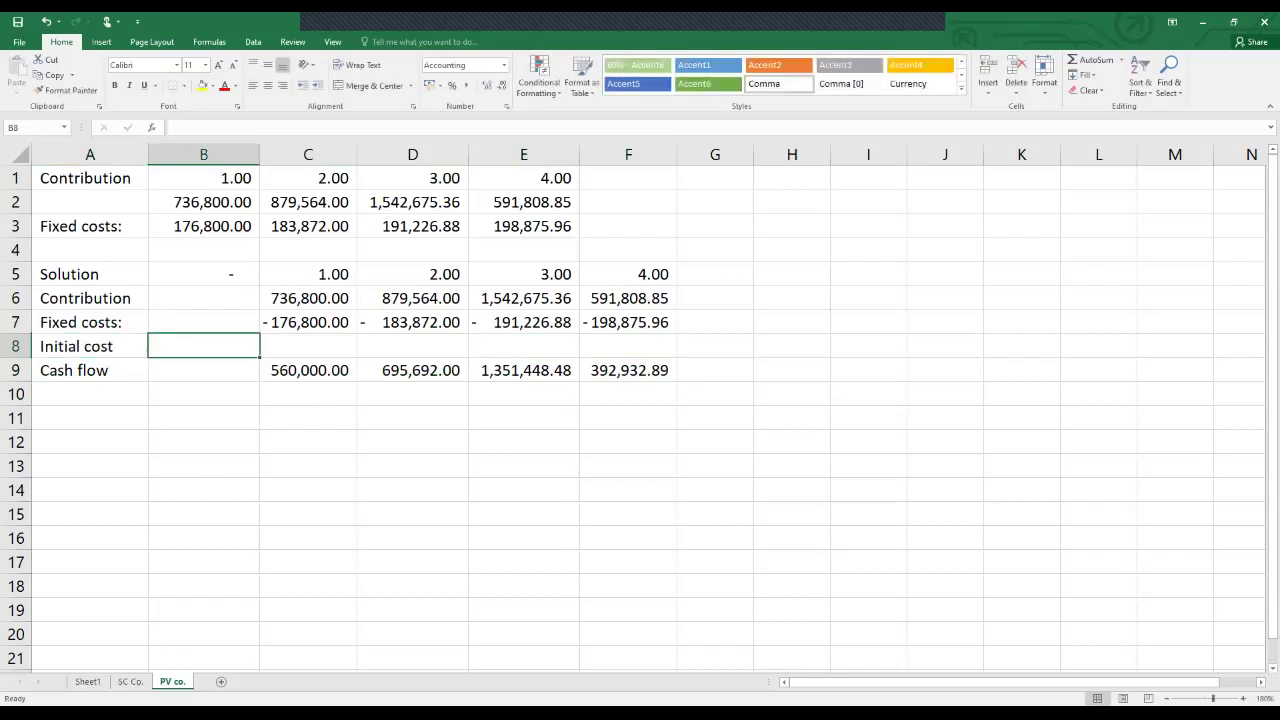
text(- )
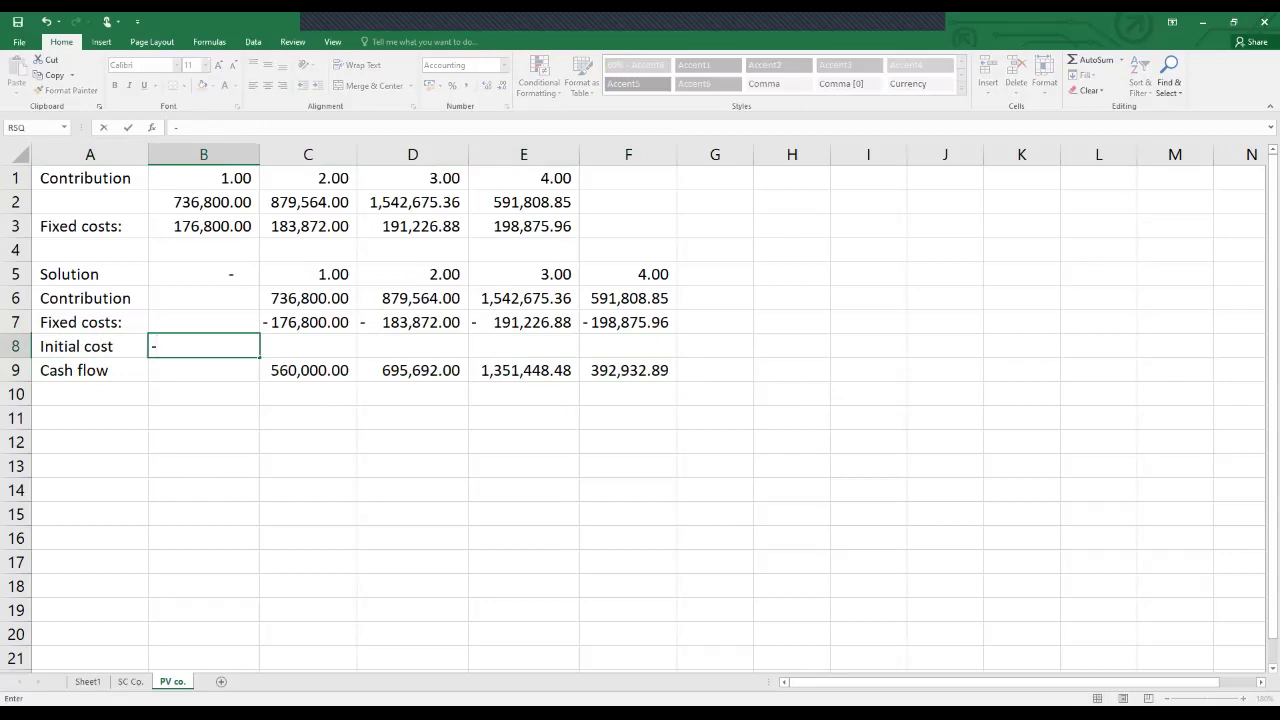
text(2,000,000)
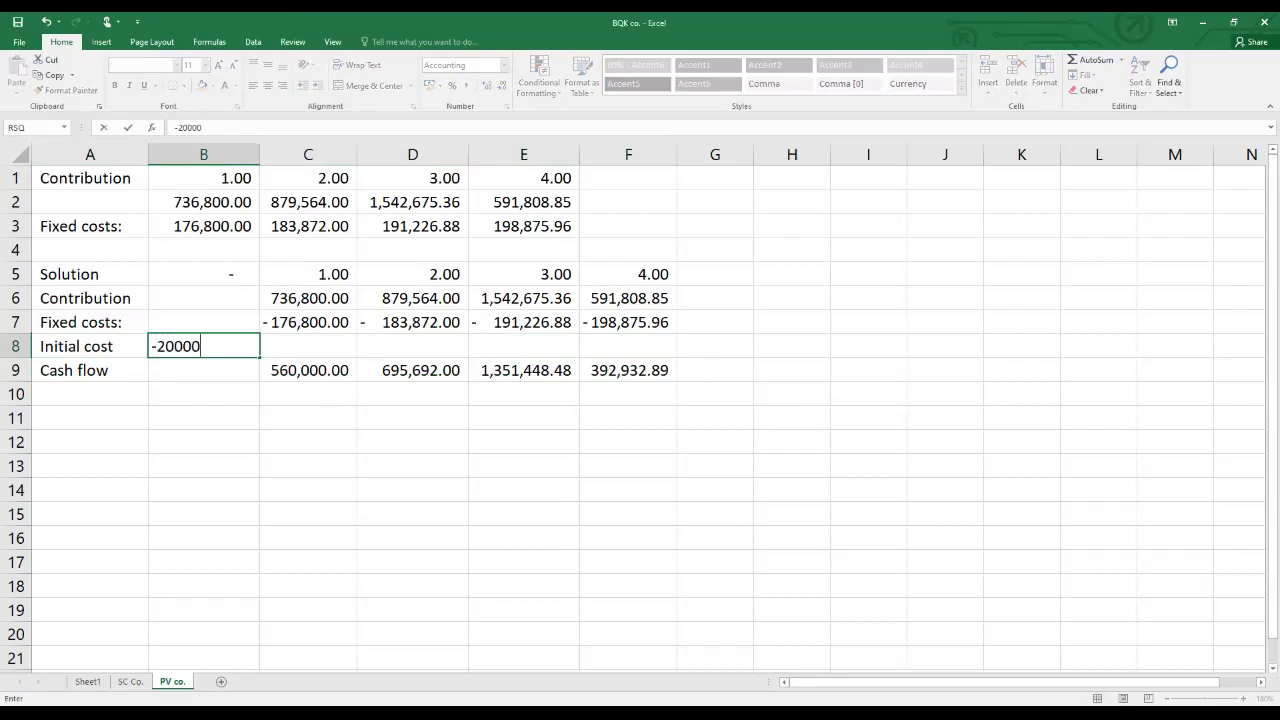
key(Return)
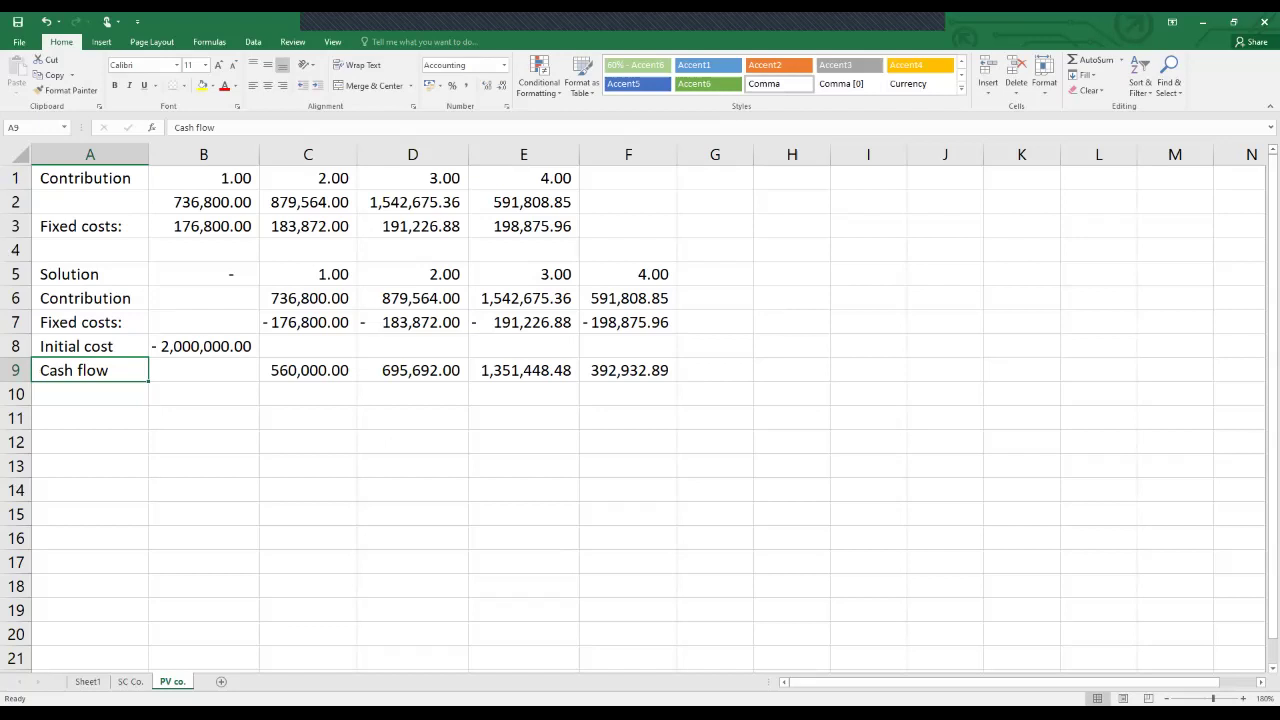
Calculate the year 0 cash flow in B9 with =SUM(B6:B8).
click(203, 370)
text(=sum()
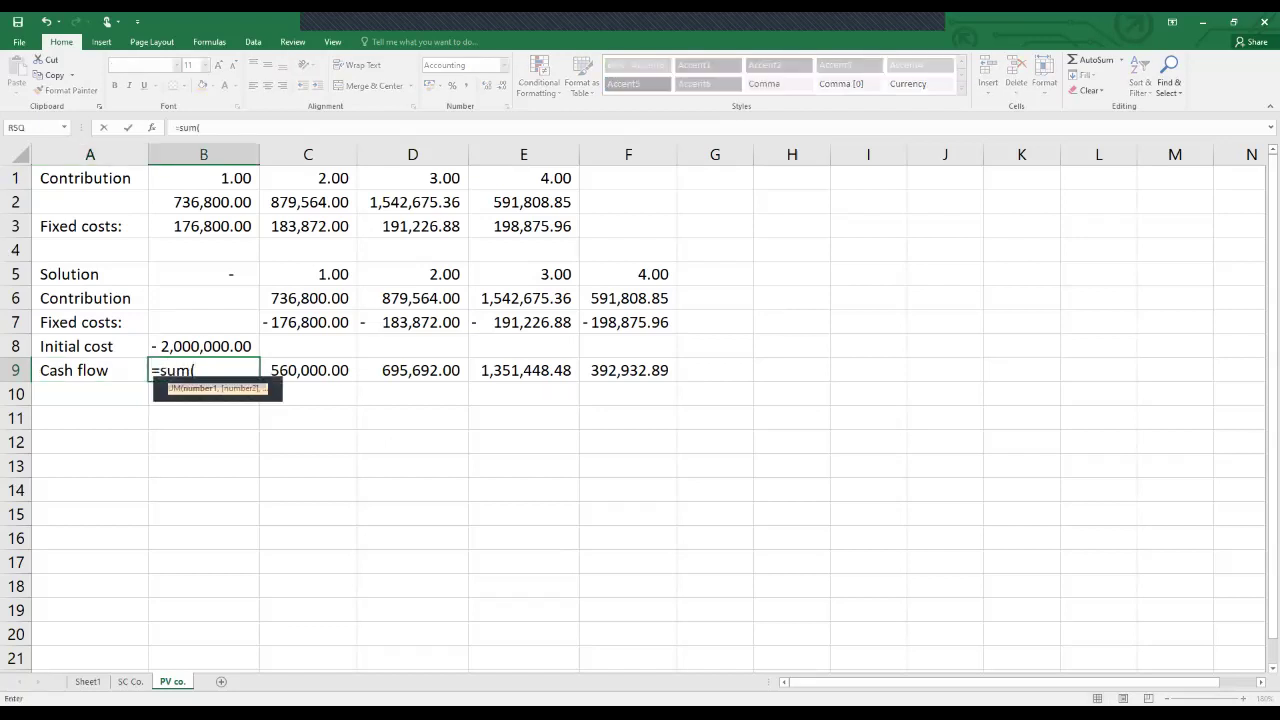
click(203, 298)
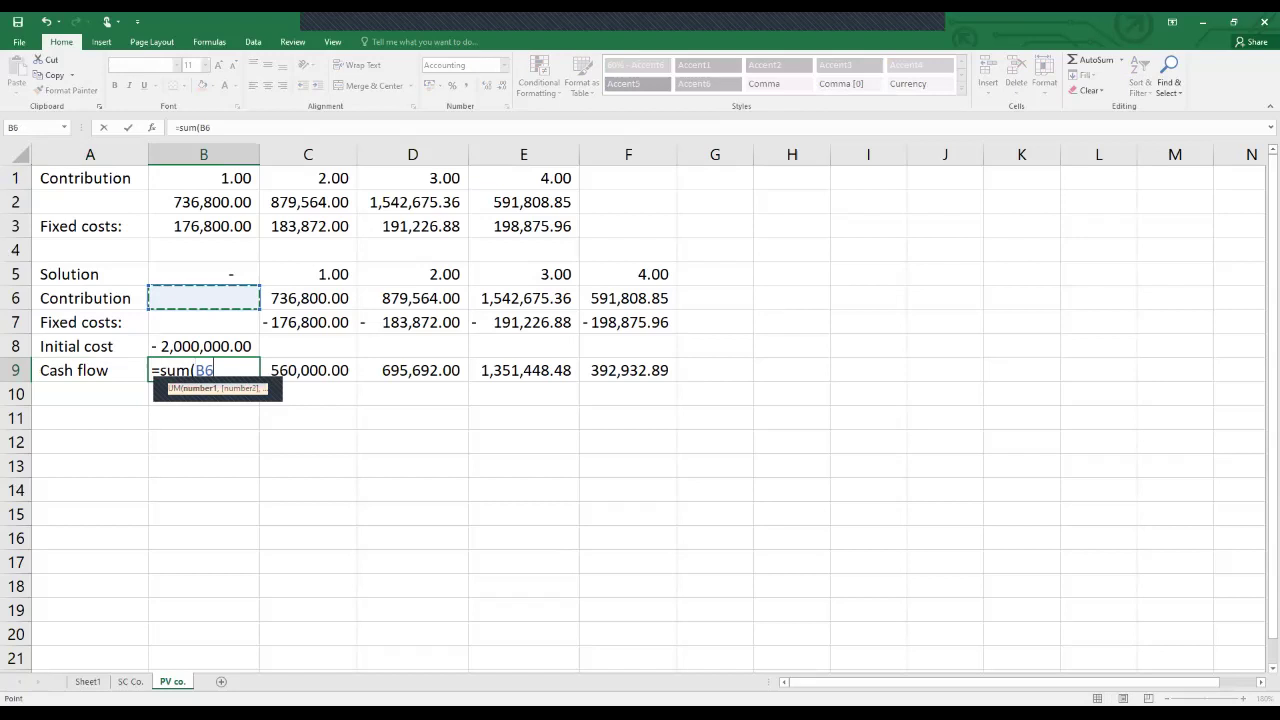
key(shift+Down)
key(shift+Down)
key(ctrl+Return)
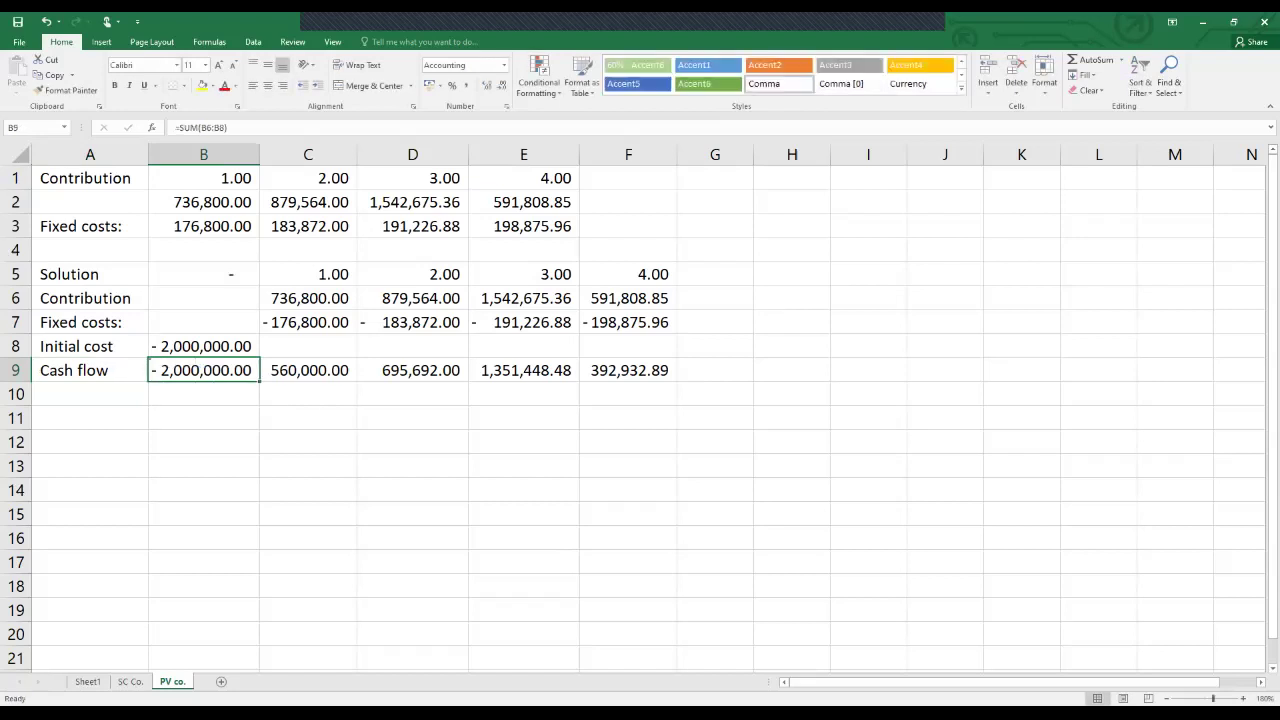
Label A10 "NPV" and calculate it in B10 at a 10% rate with =NPV(.1,C9:F9)+B9.
click(89, 394)
text(NPV)
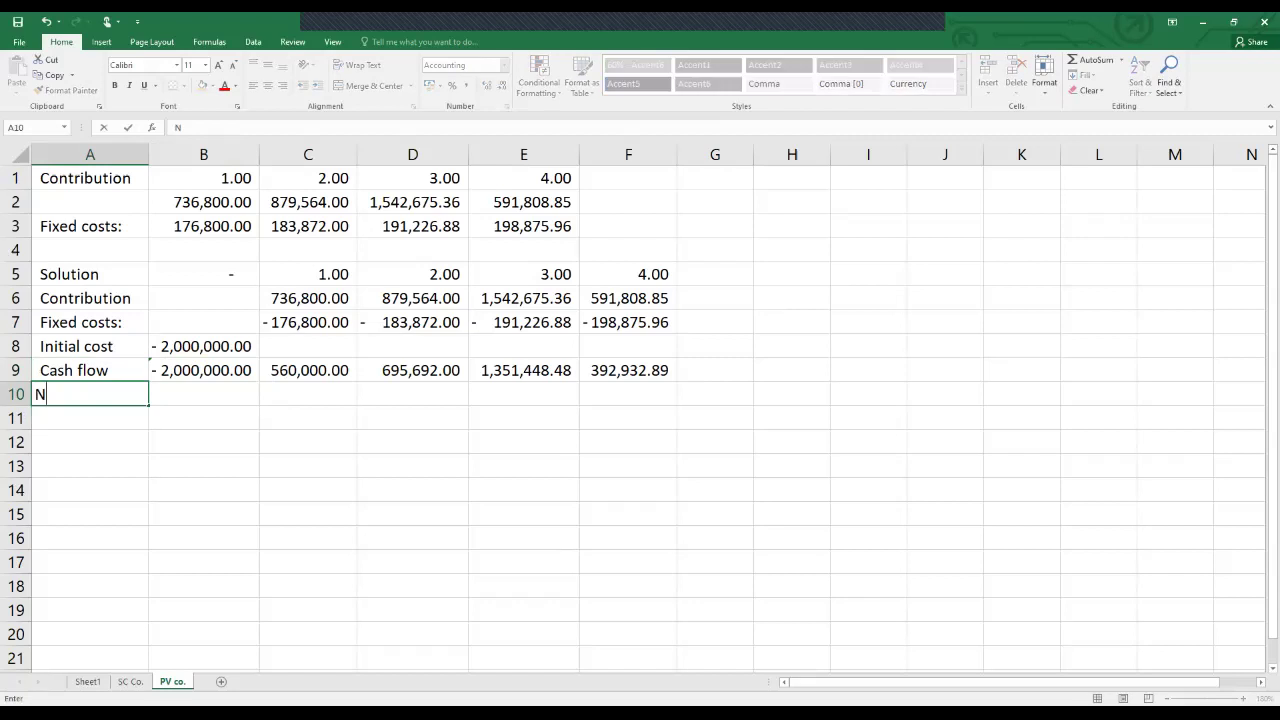
key(Tab)
text(=n)
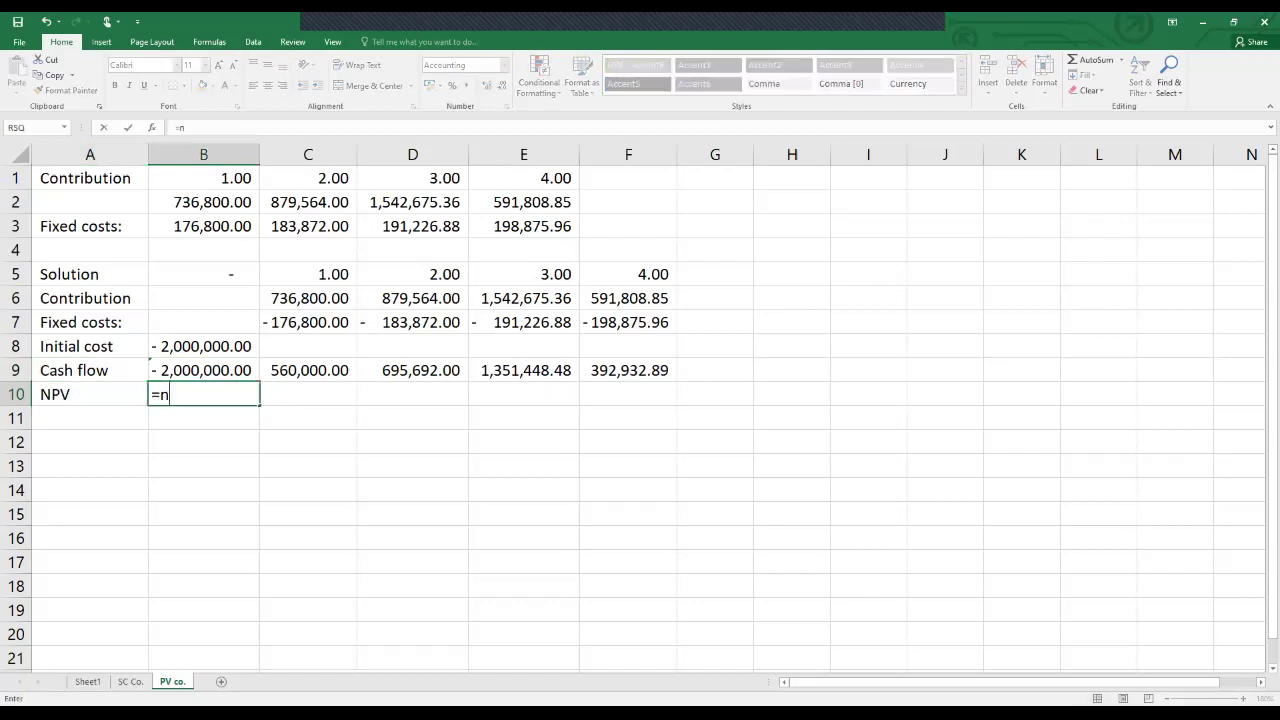
text(pv()
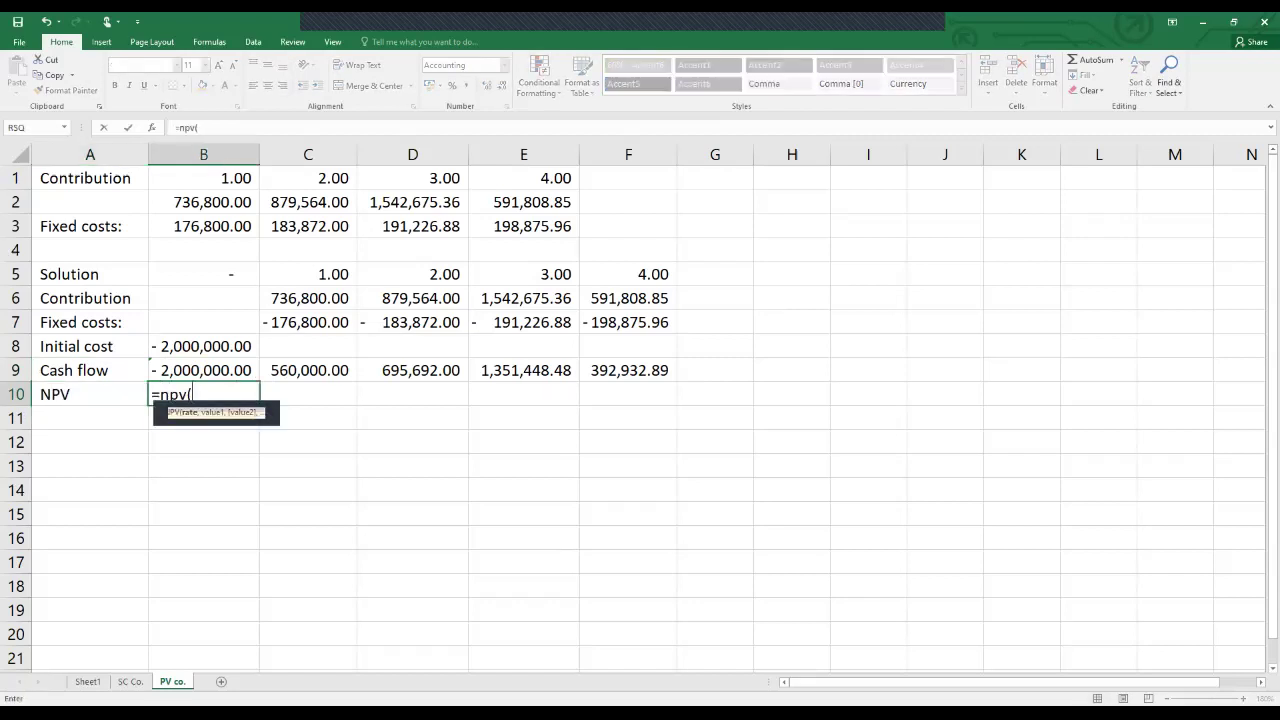
text(.1,)
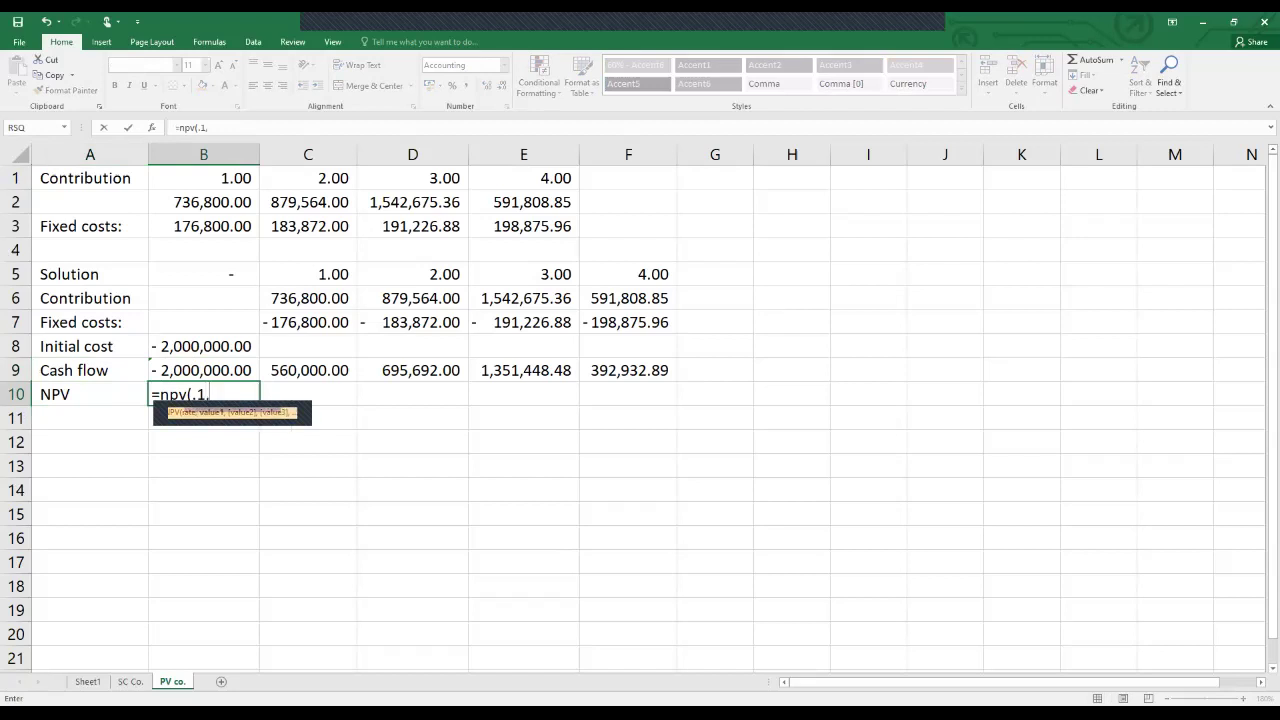
click(308, 370)
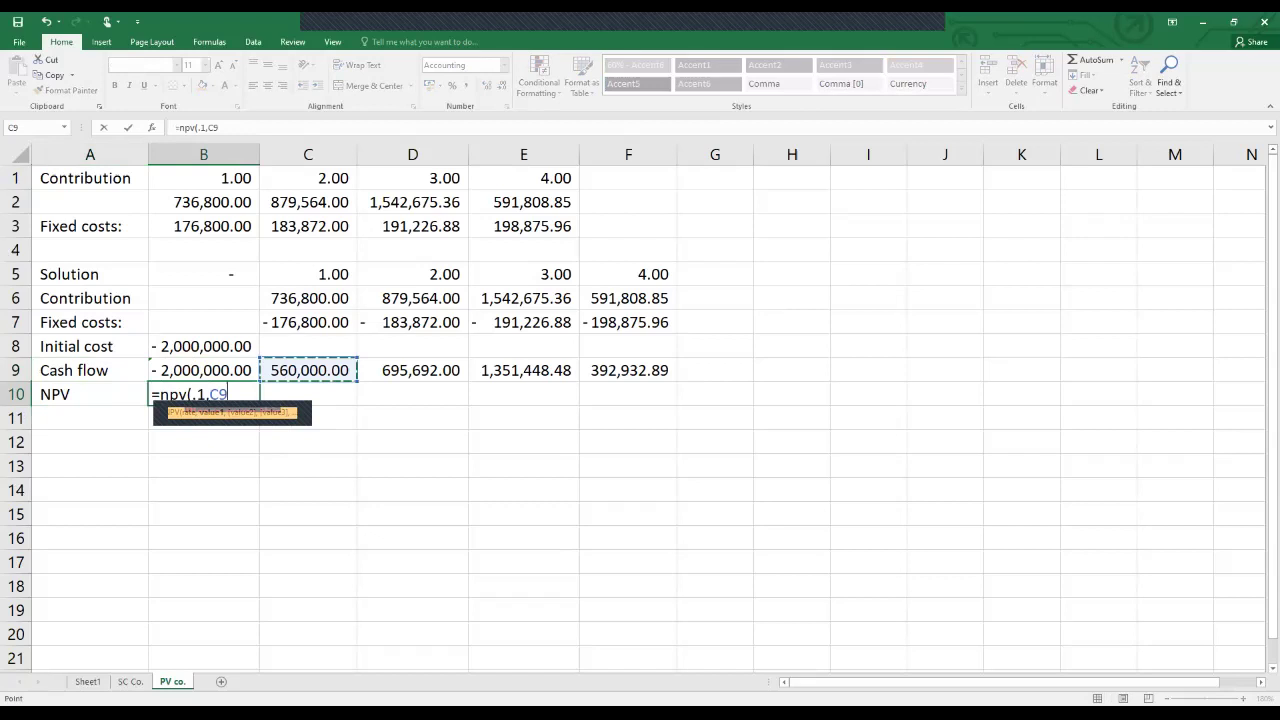
key(shift+Right)
key(shift+Right)
key(shift+Right)
text()+)
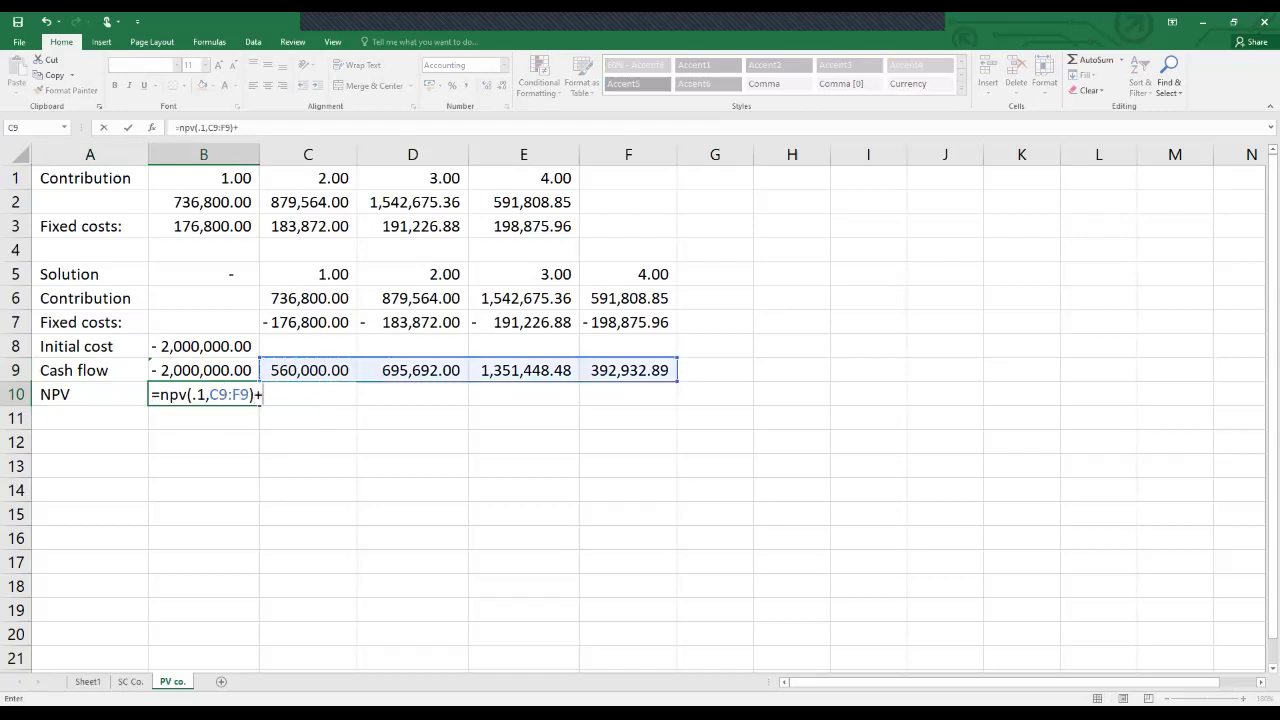
key(Up)
key(Return)
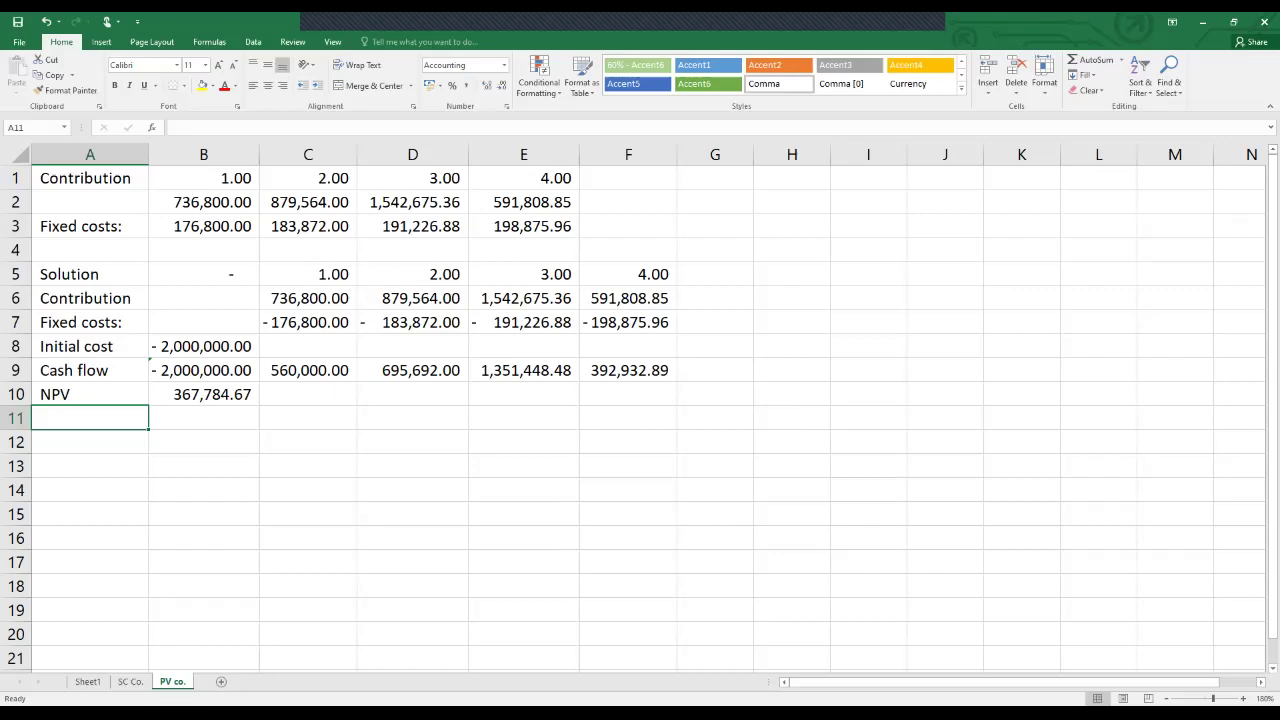
Label A11 "irr" and calculate the internal rate of return in B11 with =IRR(B9:F9).
text(irr)
key(Tab)
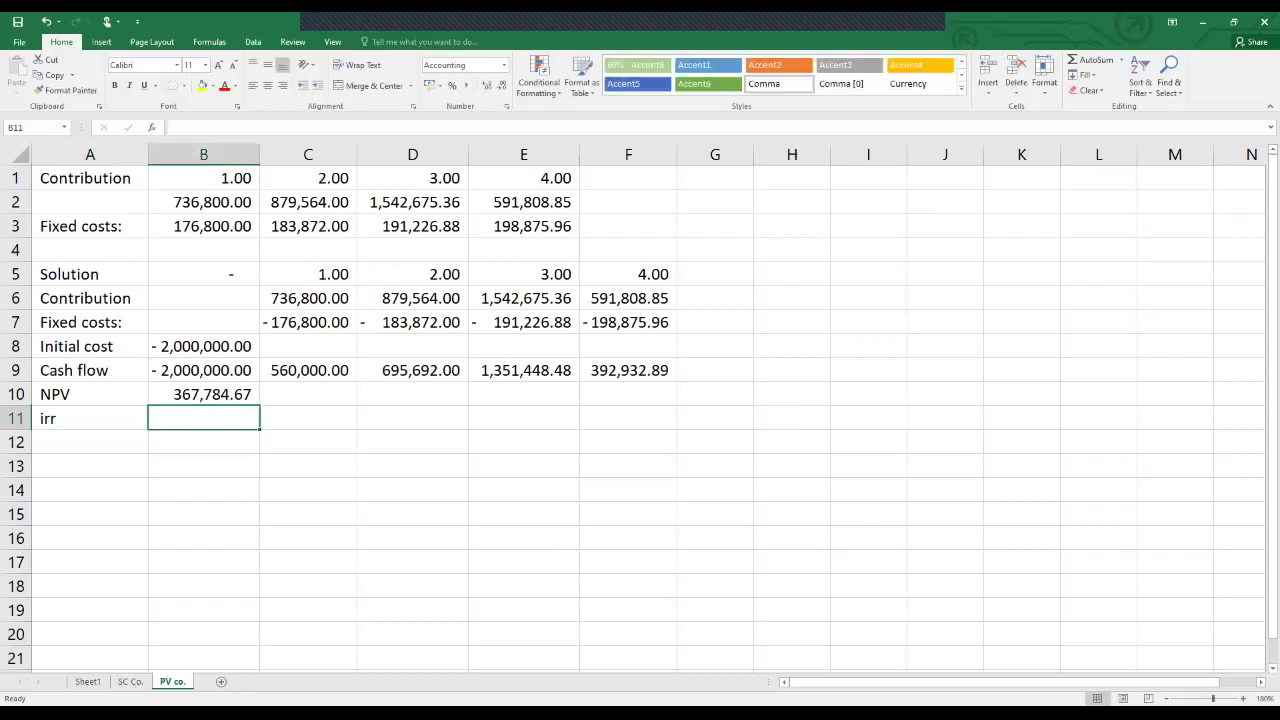
text(=i)
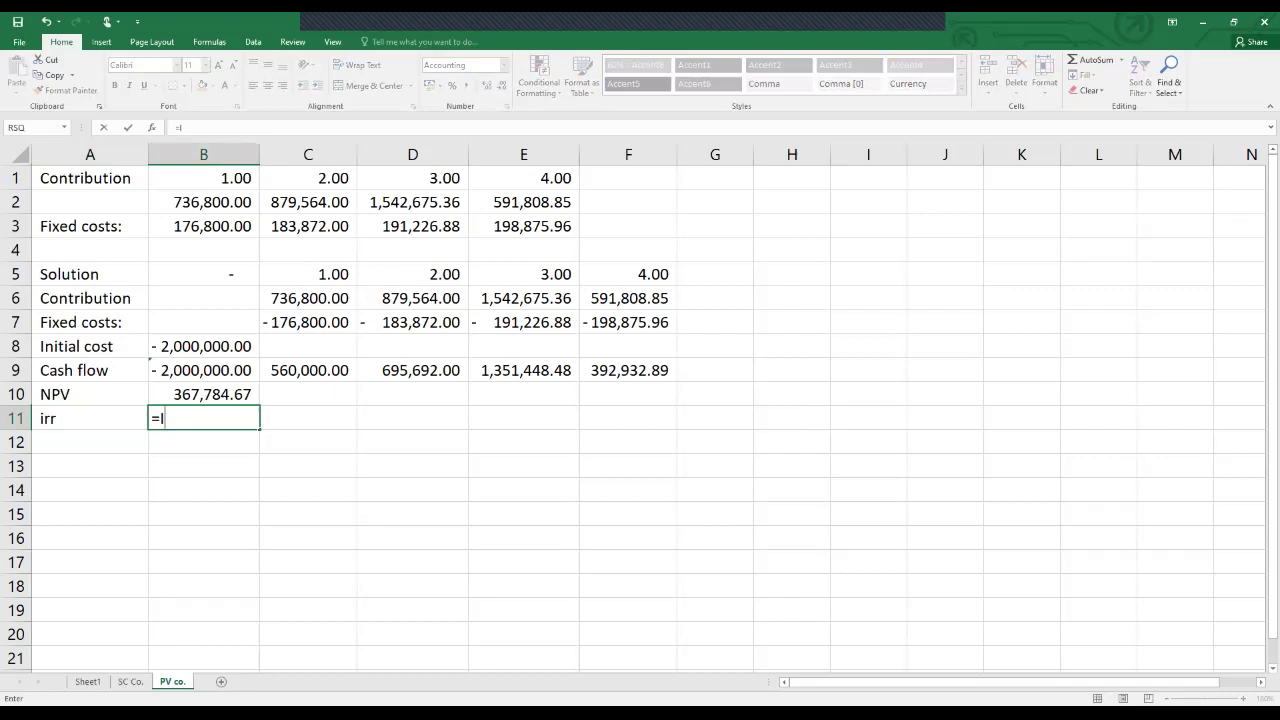
text(RR()
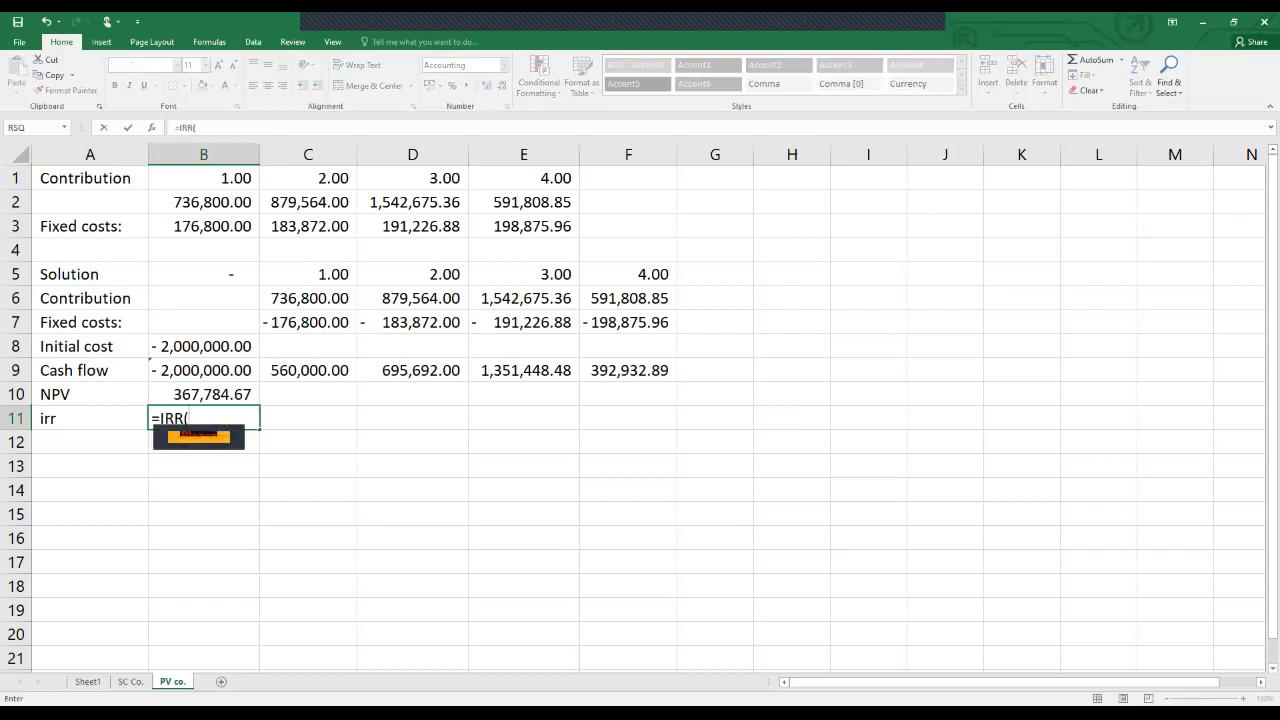
click(203, 370)
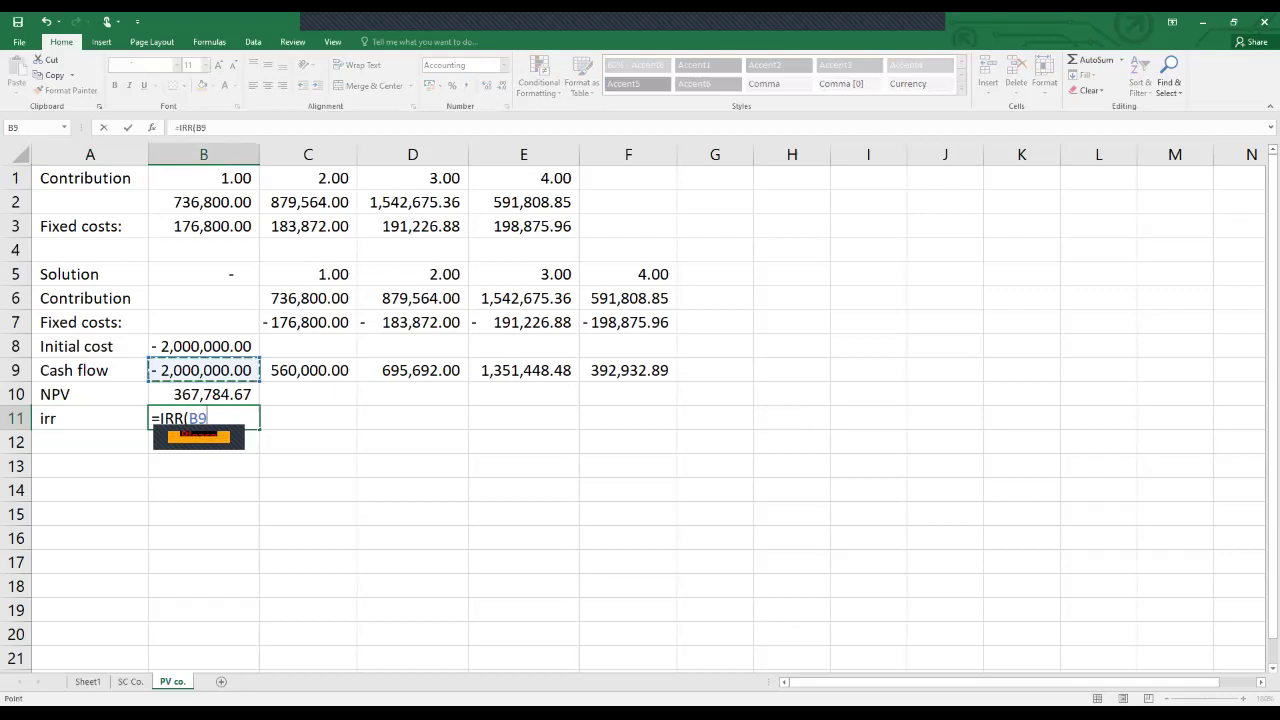
key(ctrl+shift+Right)
text())
key(Return)
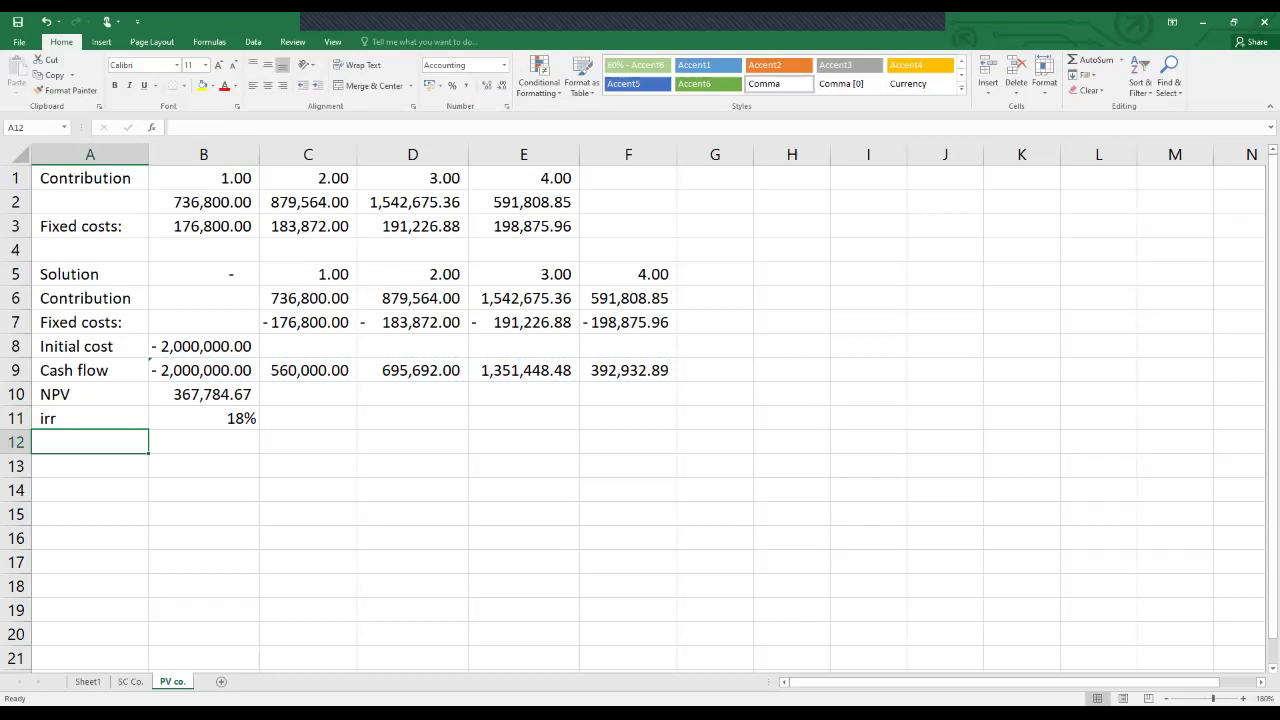
Format the irr percentage in B11 to two decimal places.
click(203, 418)
click(487, 86)
click(487, 86)
click(203, 466)
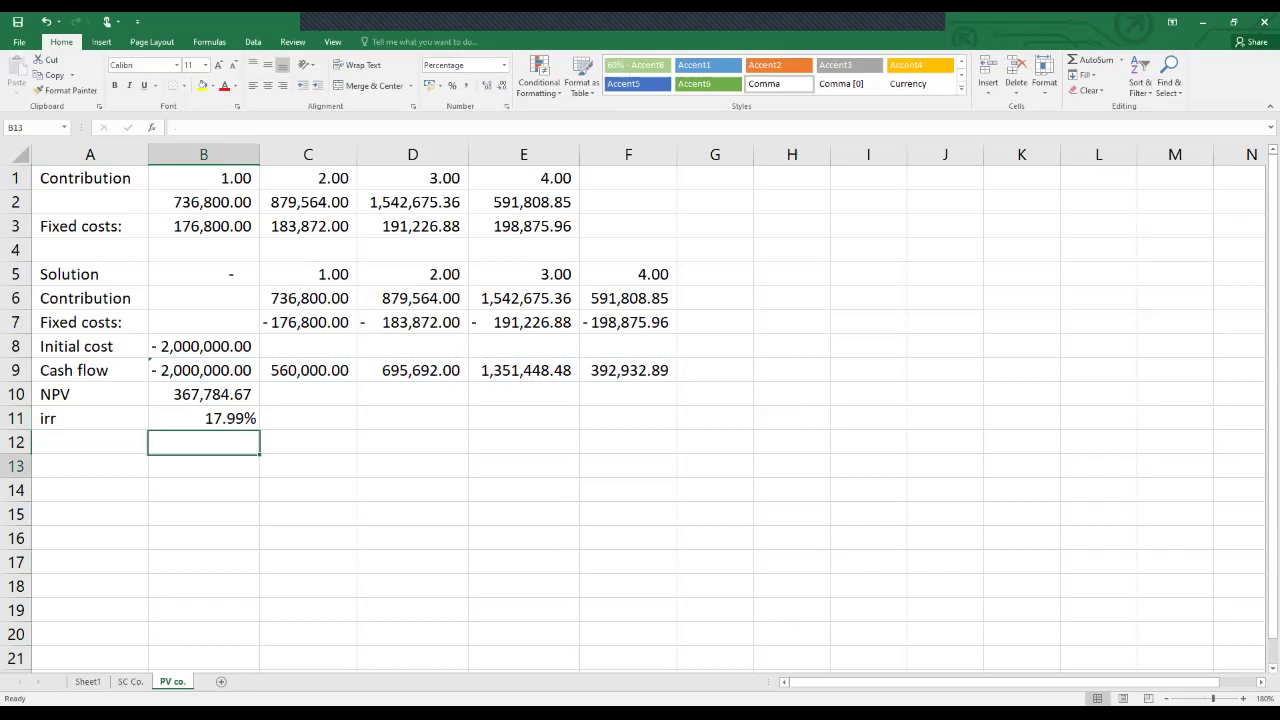
Enter the section label "ROCE:" in cell A12.
click(90, 442)
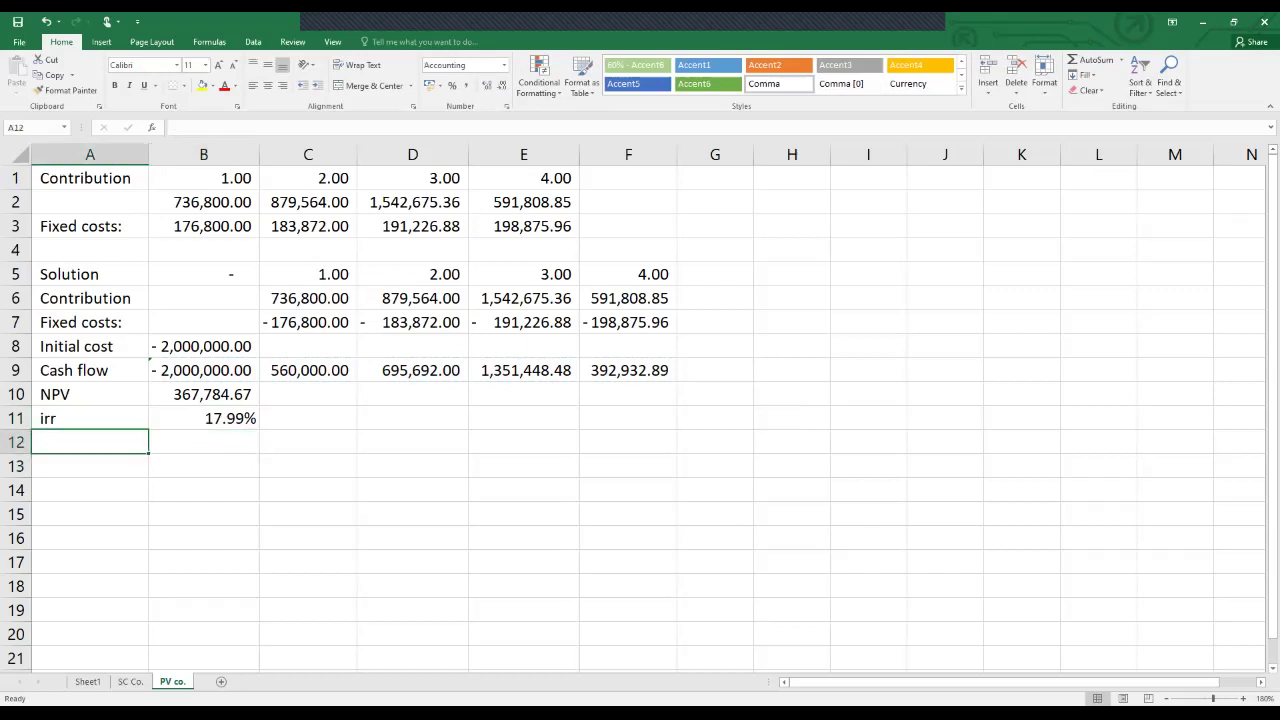
text(r)
key(BackSpace)
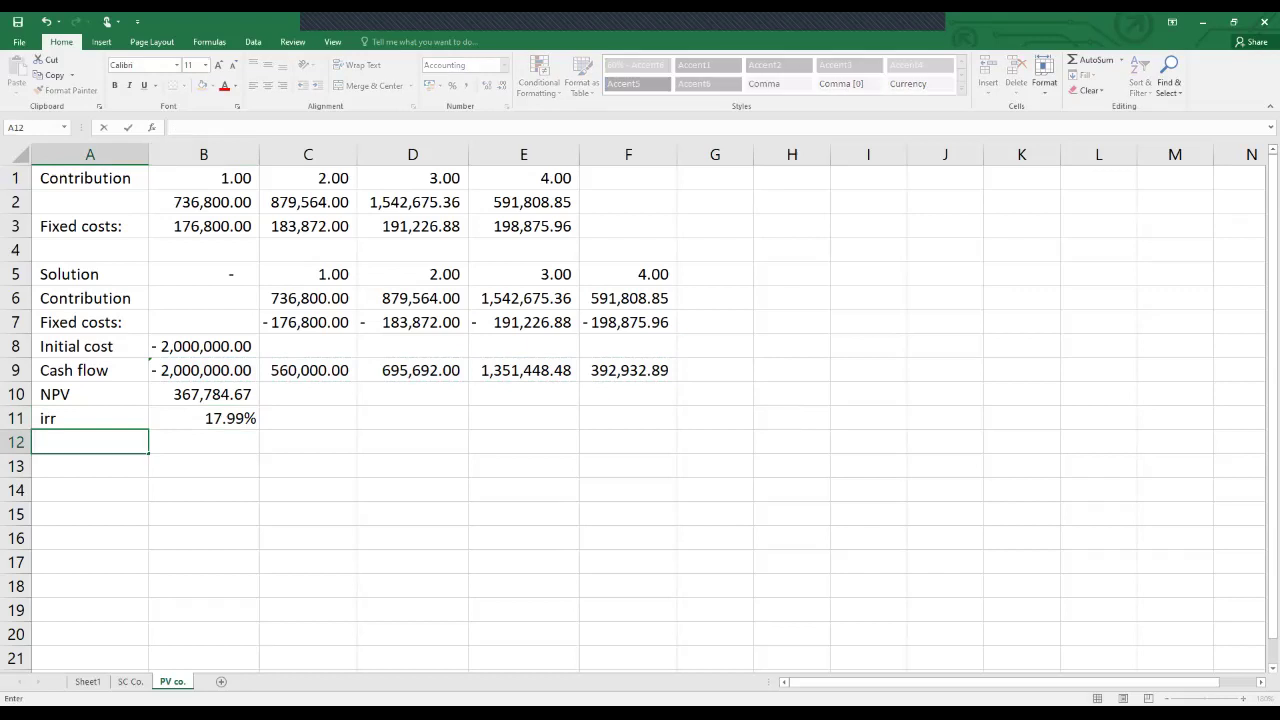
text(r)
key(BackSpace)
text(ROCE:)
key(Return)
key(Return)
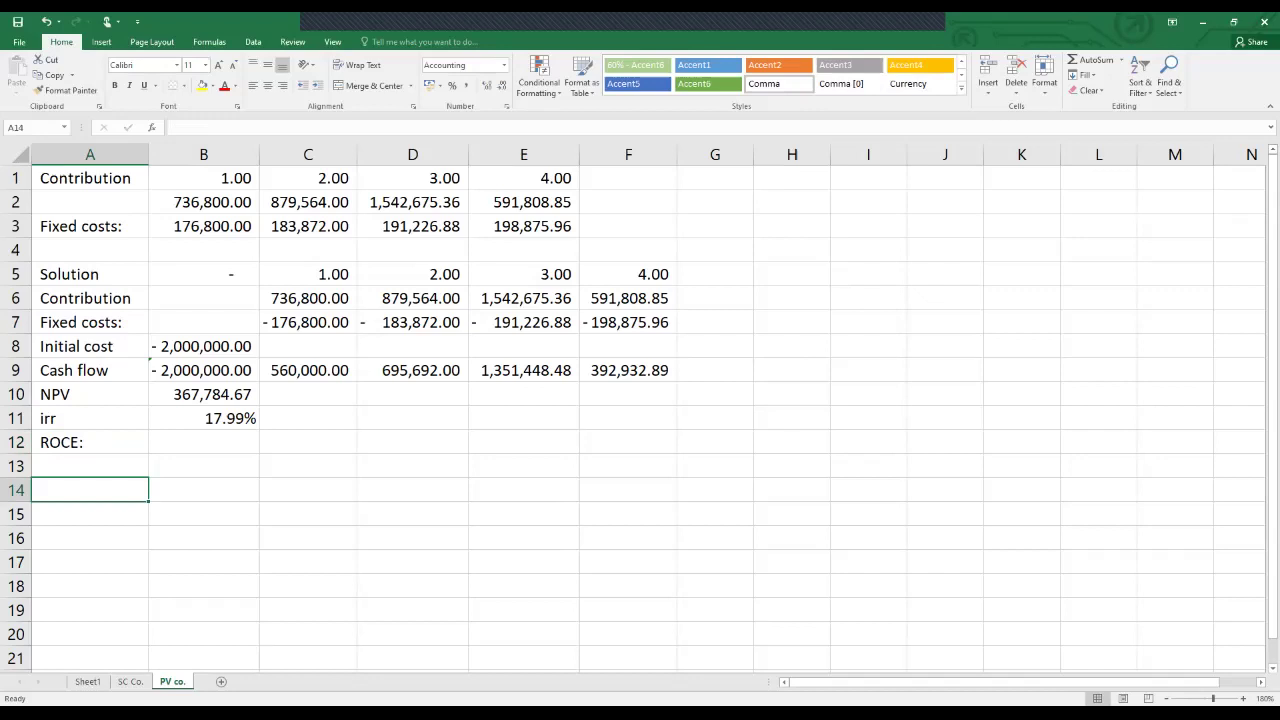
Enter the row label "Cash flow" in A13 below the ROCE label.
key(Up)
key(Up)
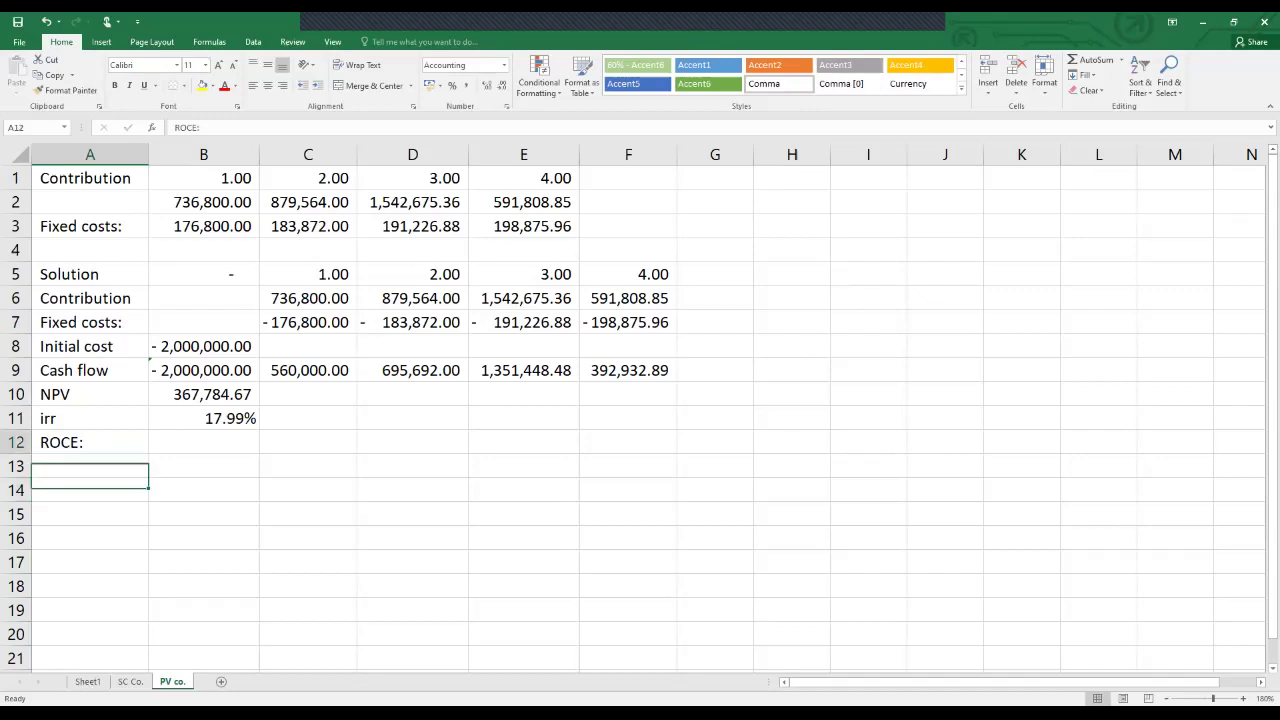
key(Down)
text(CAS)
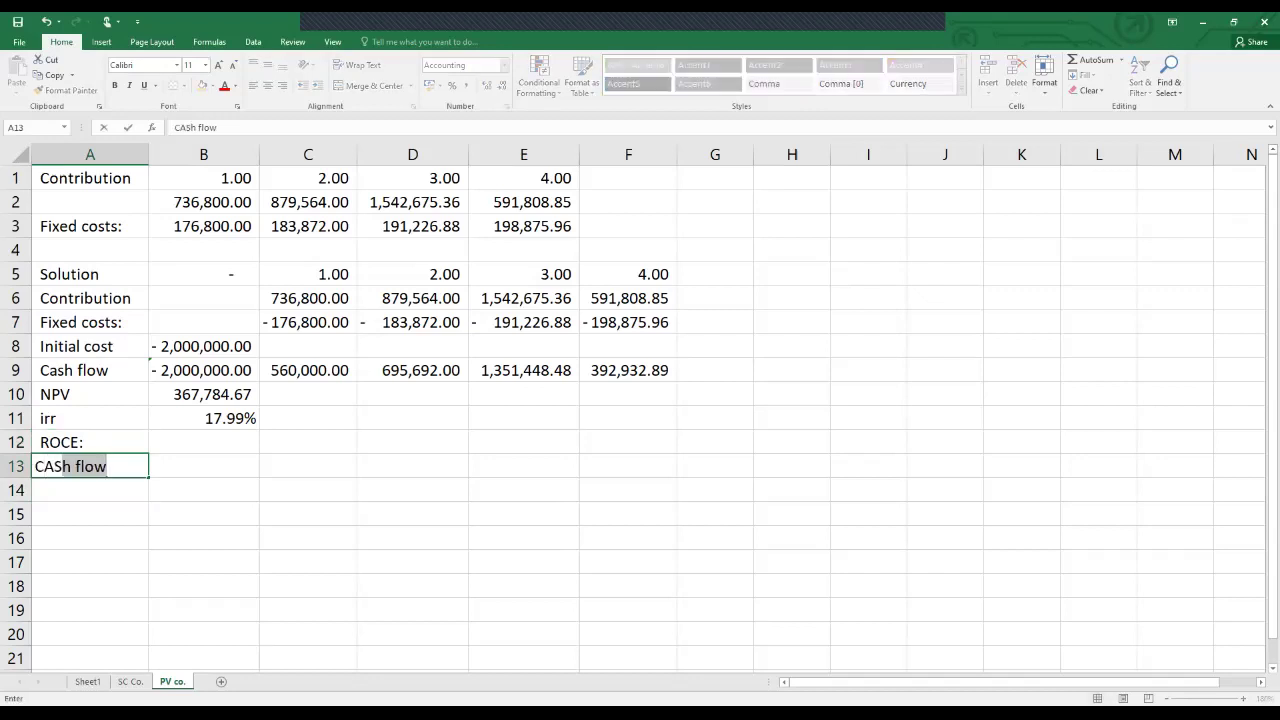
key(Tab)
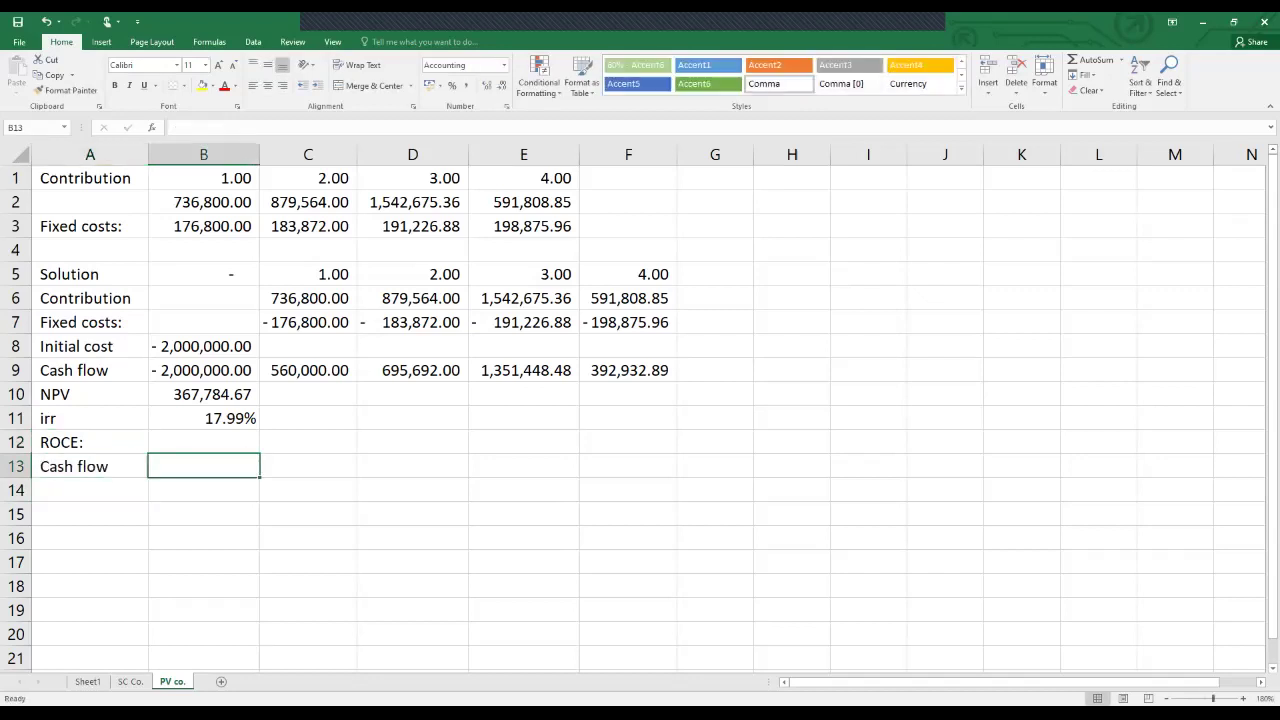
Enter the year numbers 0 to 4 across cells B13 to F13 in the ROCE section.
text(0)
key(BackSpace)
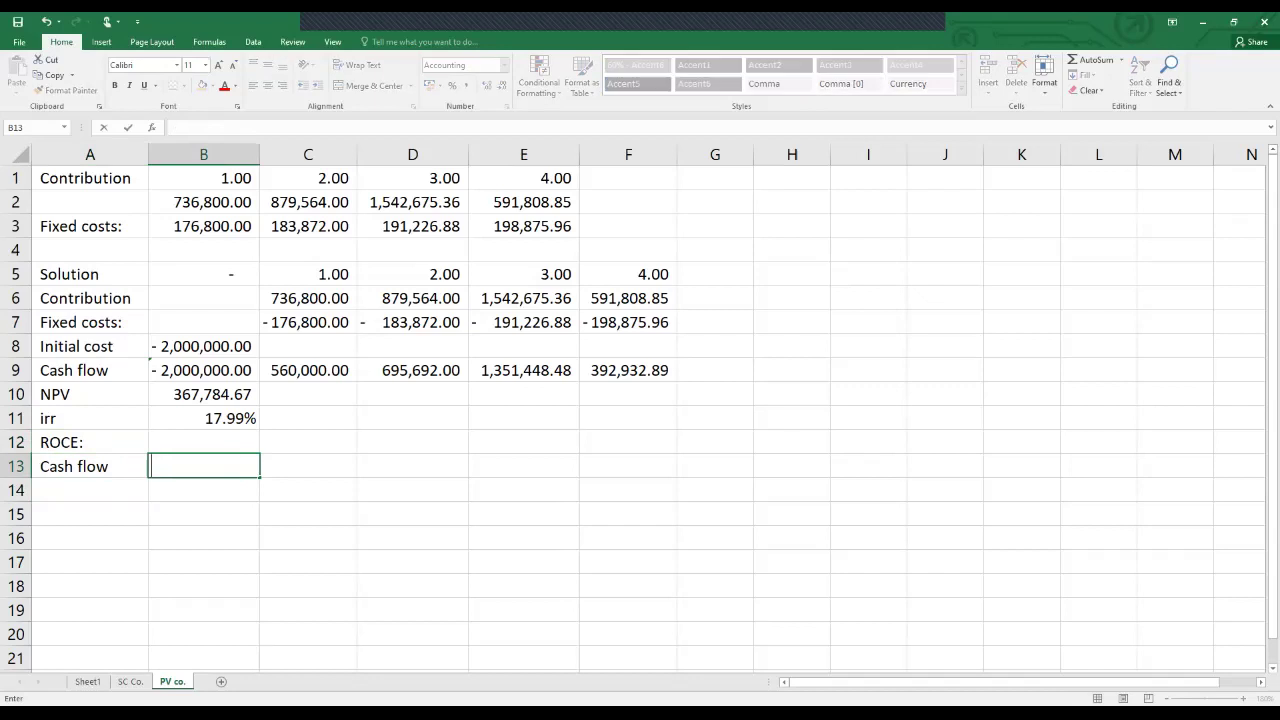
text(0)
key(Tab)
text(2)
key(Tab)
key(Left)
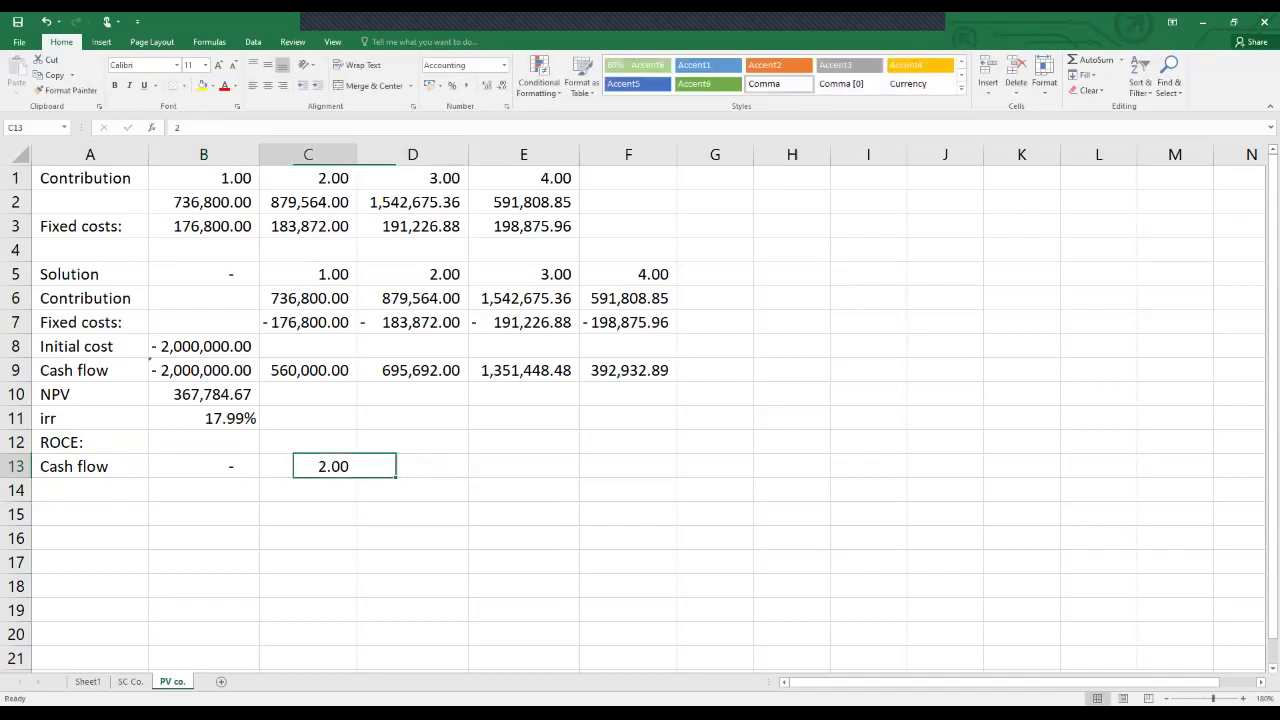
text(1)
key(Tab)
text(2)
key(Tab)
text(3)
key(Tab)
text(4)
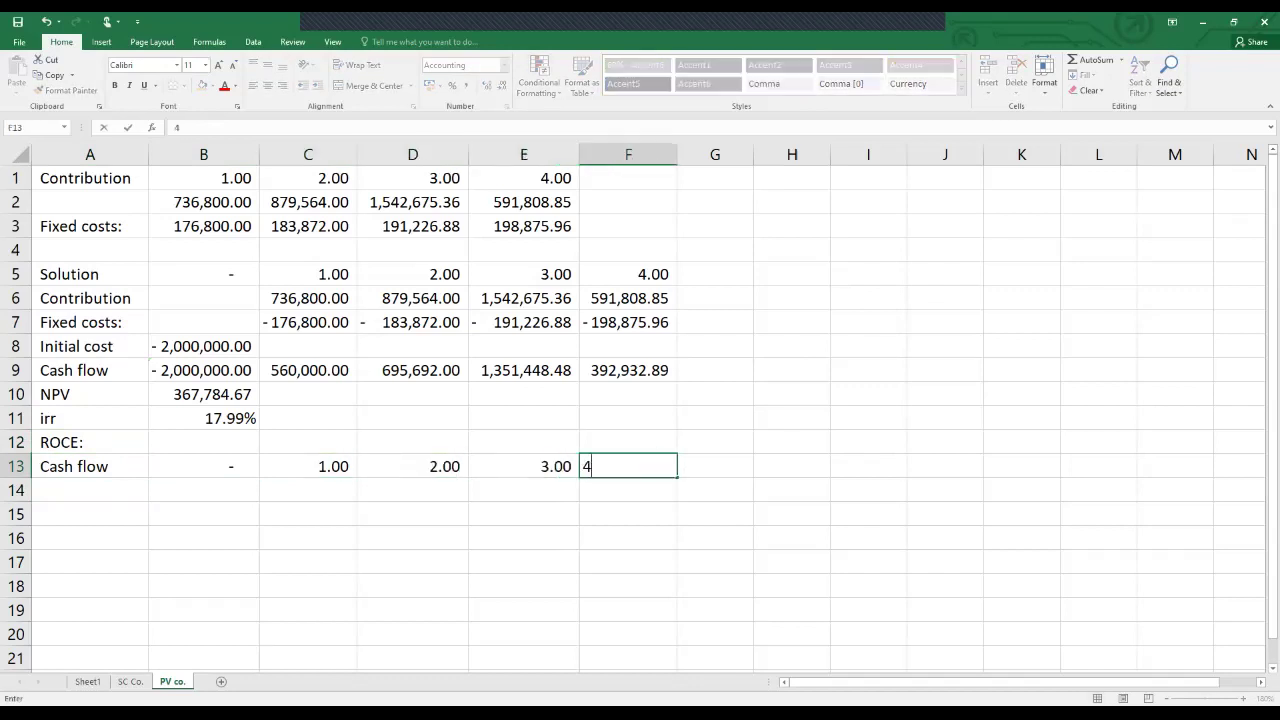
key(Tab)
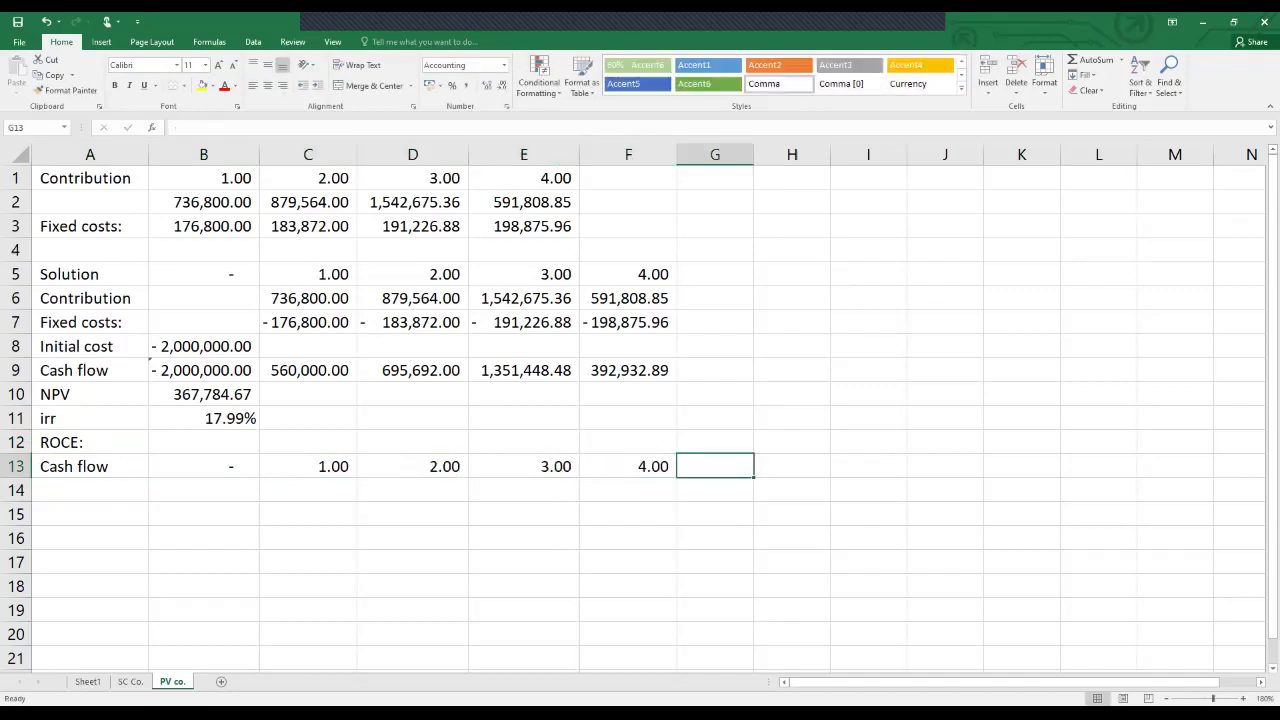
Move the "Cash flow" label from A13 to A14 and link B14:F14 to the row 9 cash flows, starting with =B9.
click(90, 466)
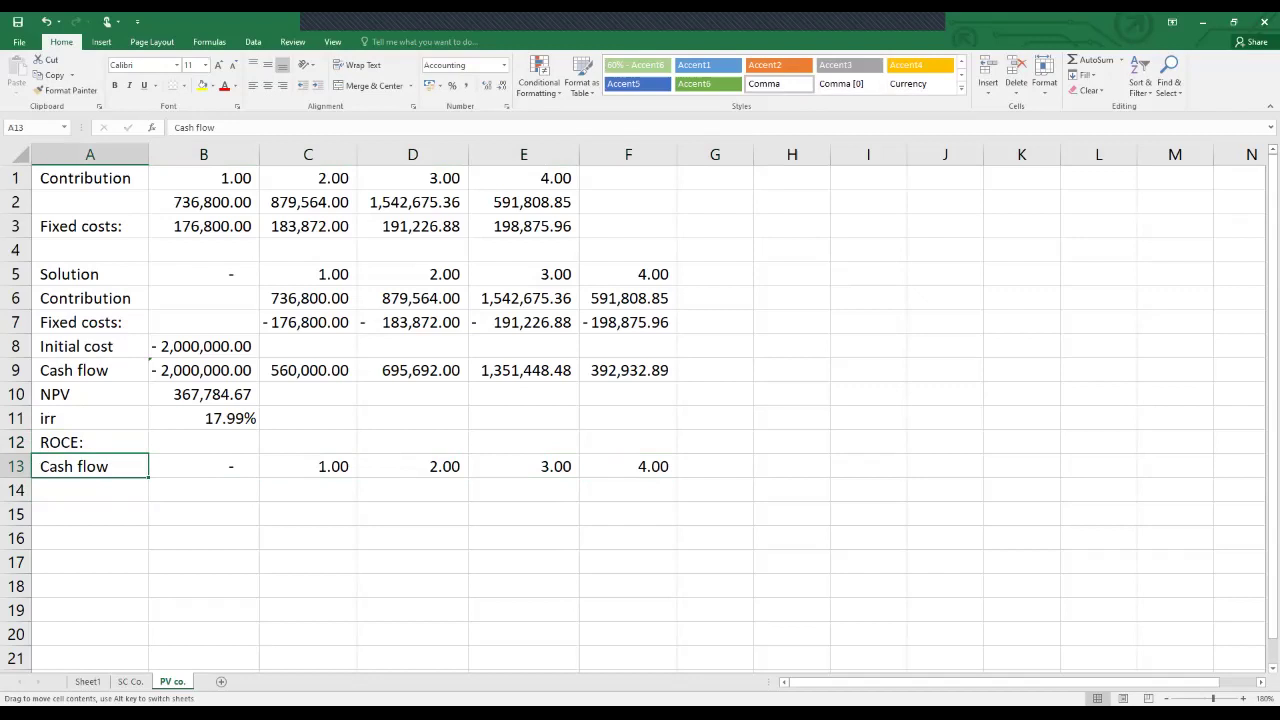
drag(90, 477, 90, 490)
click(203, 490)
text(=)
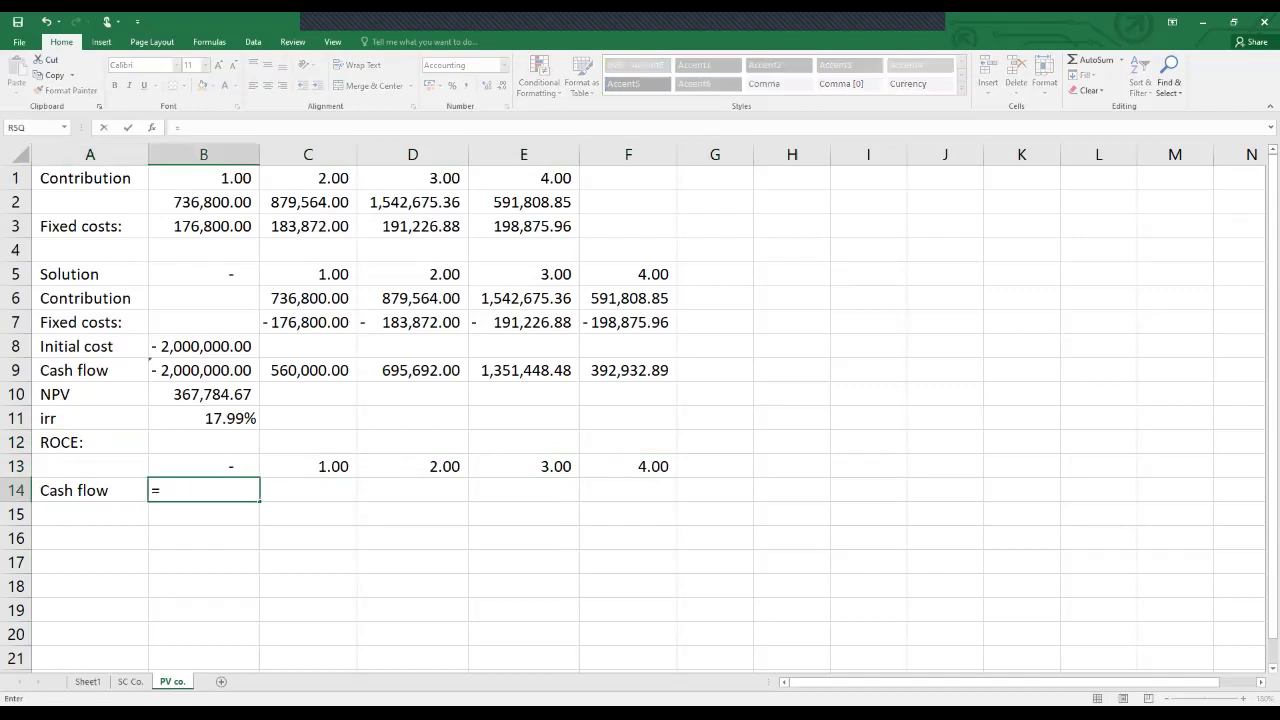
text(B9)
key(Return)
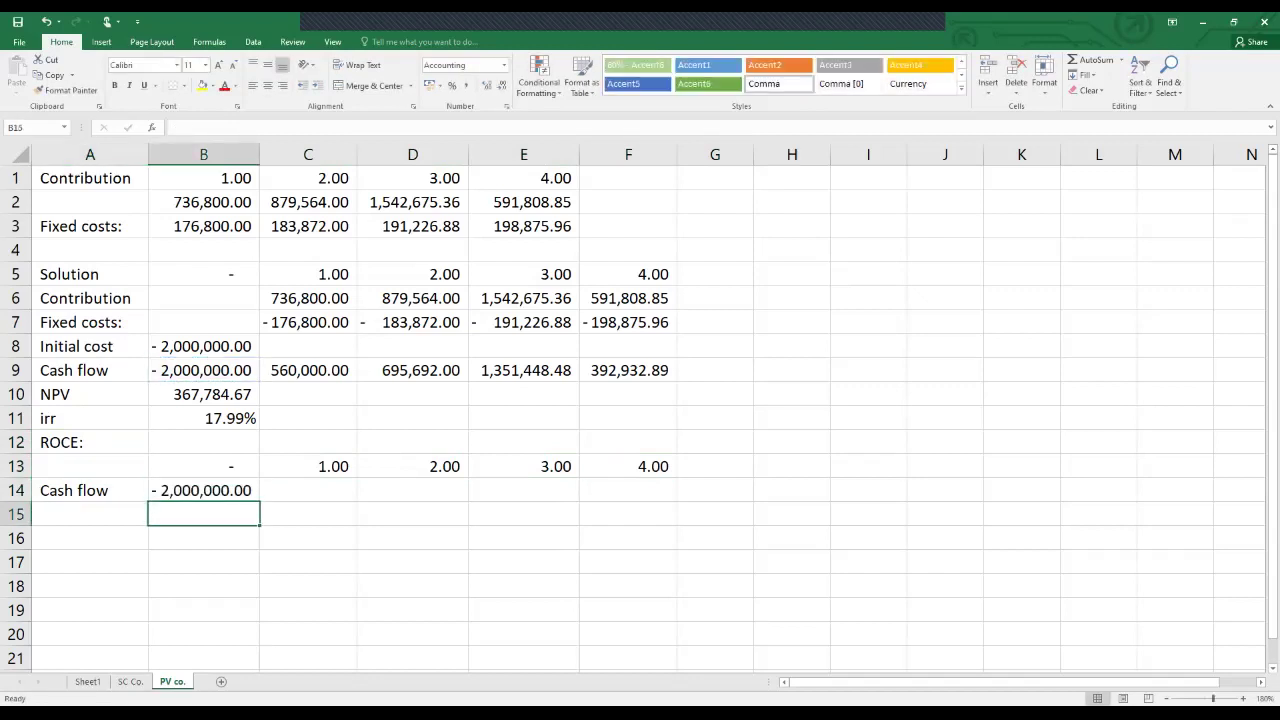
click(203, 490)
drag(259, 501, 684, 509)
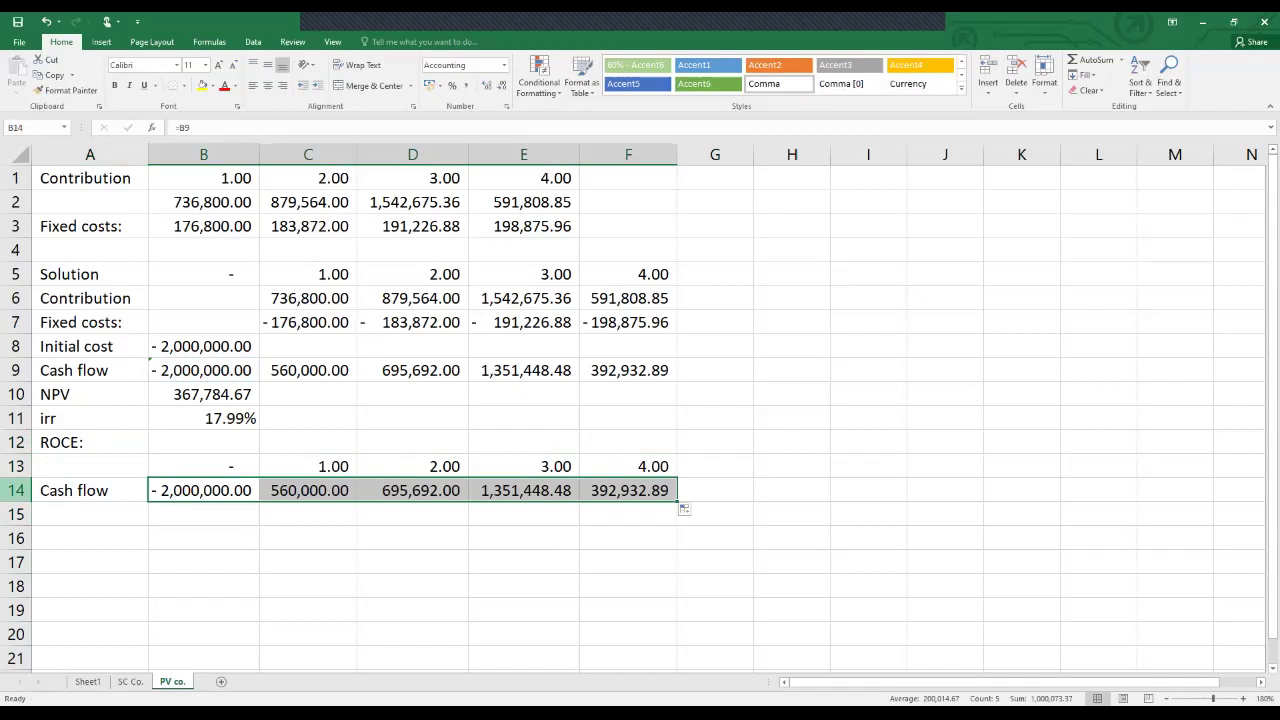
Enter the row label "Less:depreciation" in A15.
click(90, 514)
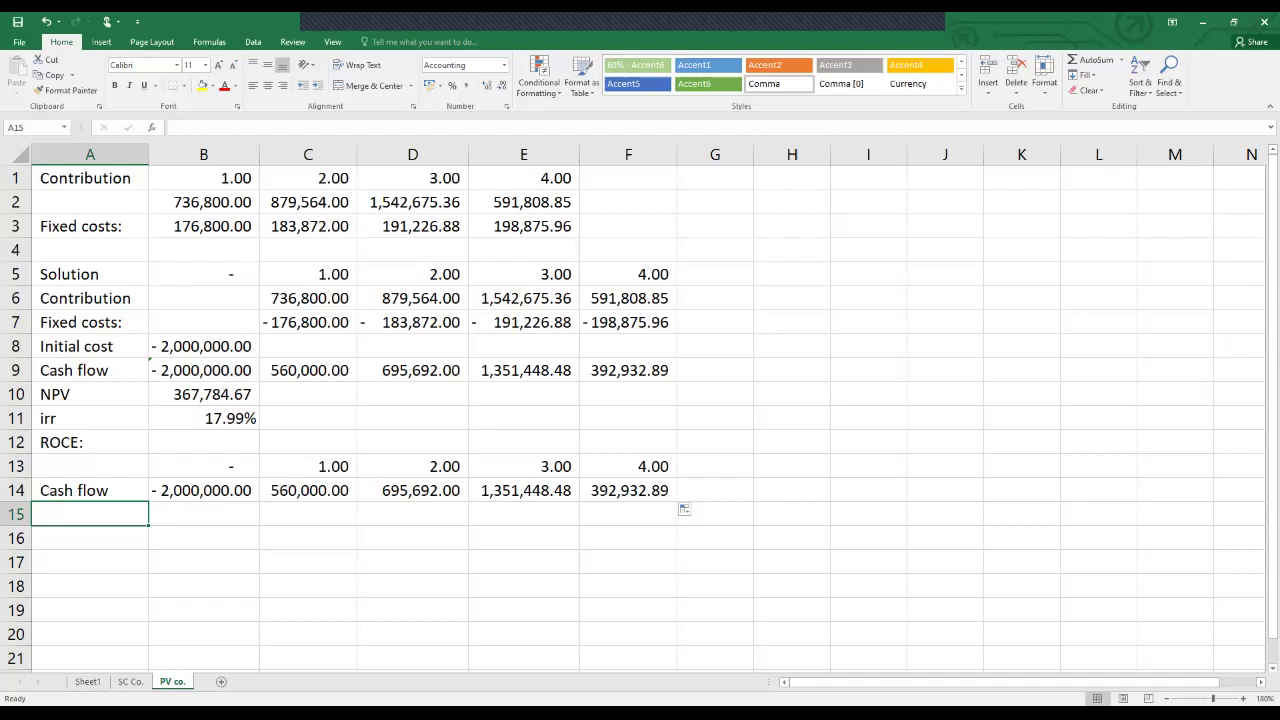
click(90, 490)
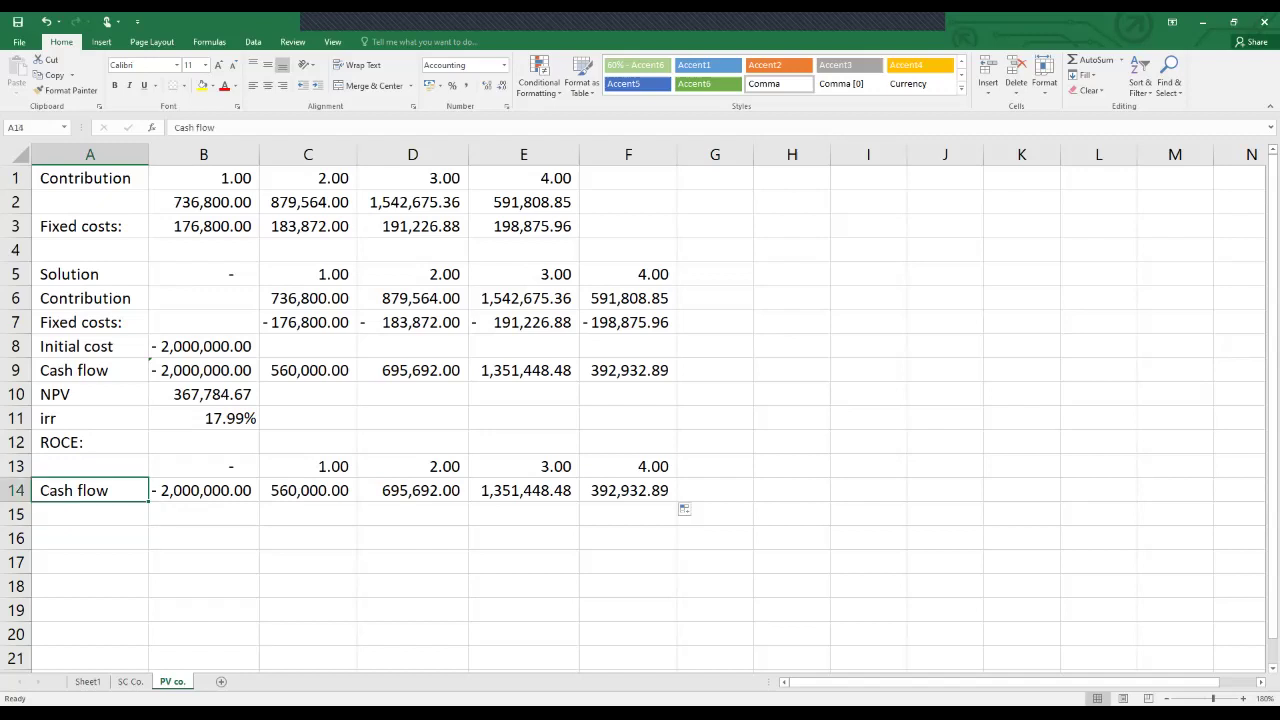
click(90, 514)
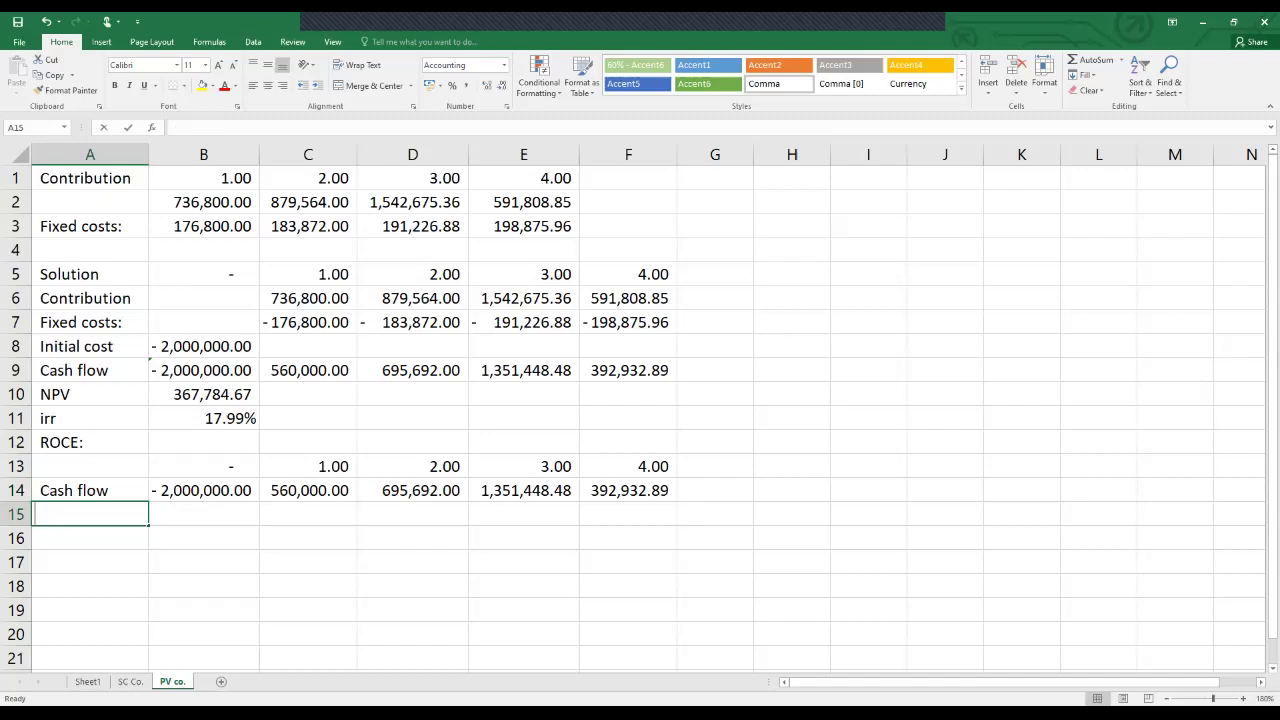
text(lESS)
key(BackSpace)
key(BackSpace)
key(BackSpace)
key(BackSpace)
text(Less:depreciatoi)
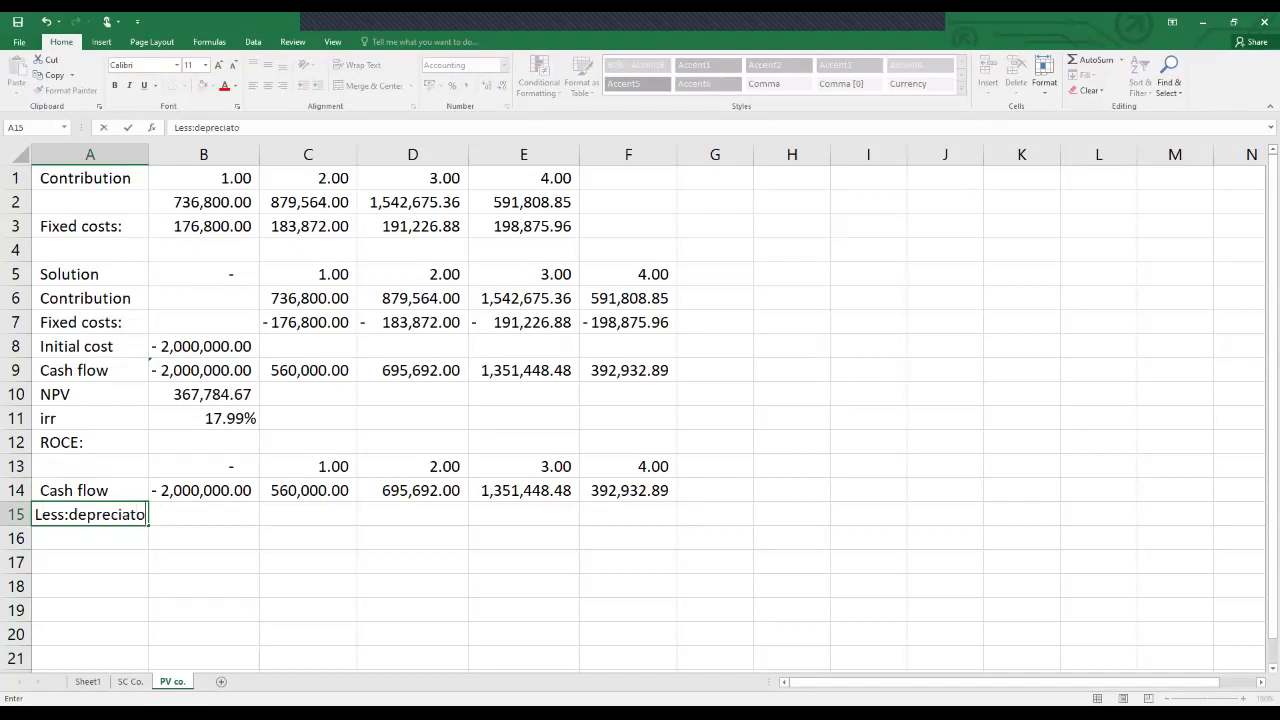
key(BackSpace)
key(BackSpace)
key(BackSpace)
key(BackSpace)
key(BackSpace)
key(BackSpace)
key(BackSpace)
key(BackSpace)
key(BackSpace)
key(BackSpace)
key(BackSpace)
key(BackSpace)
key(BackSpace)
key(BackSpace)
key(BackSpace)
key(BackSpace)
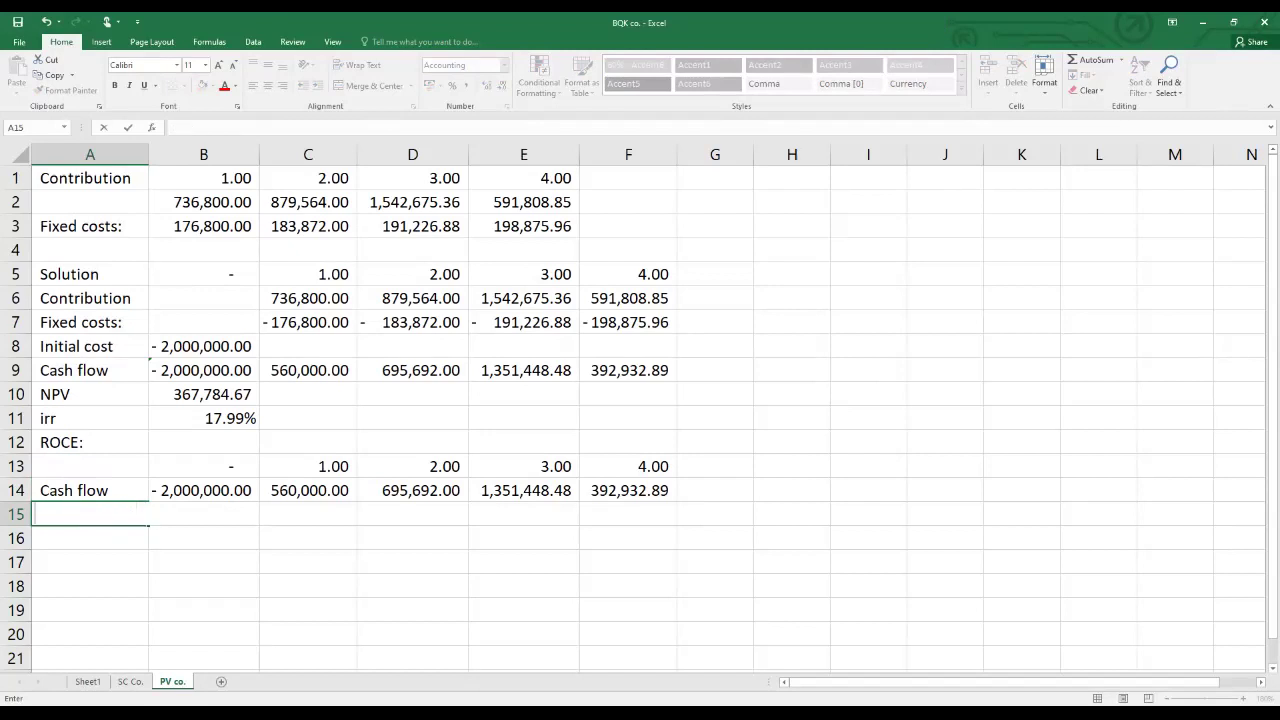
text(Le)
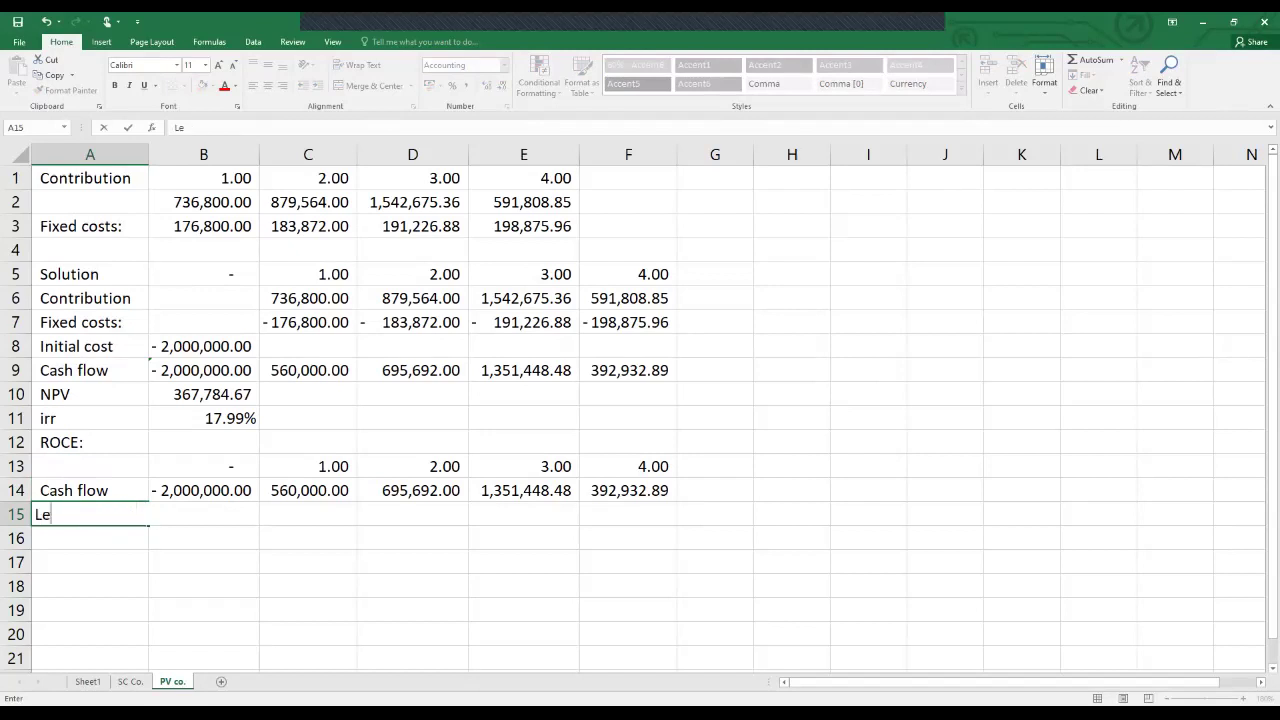
text(ss:depreciation)
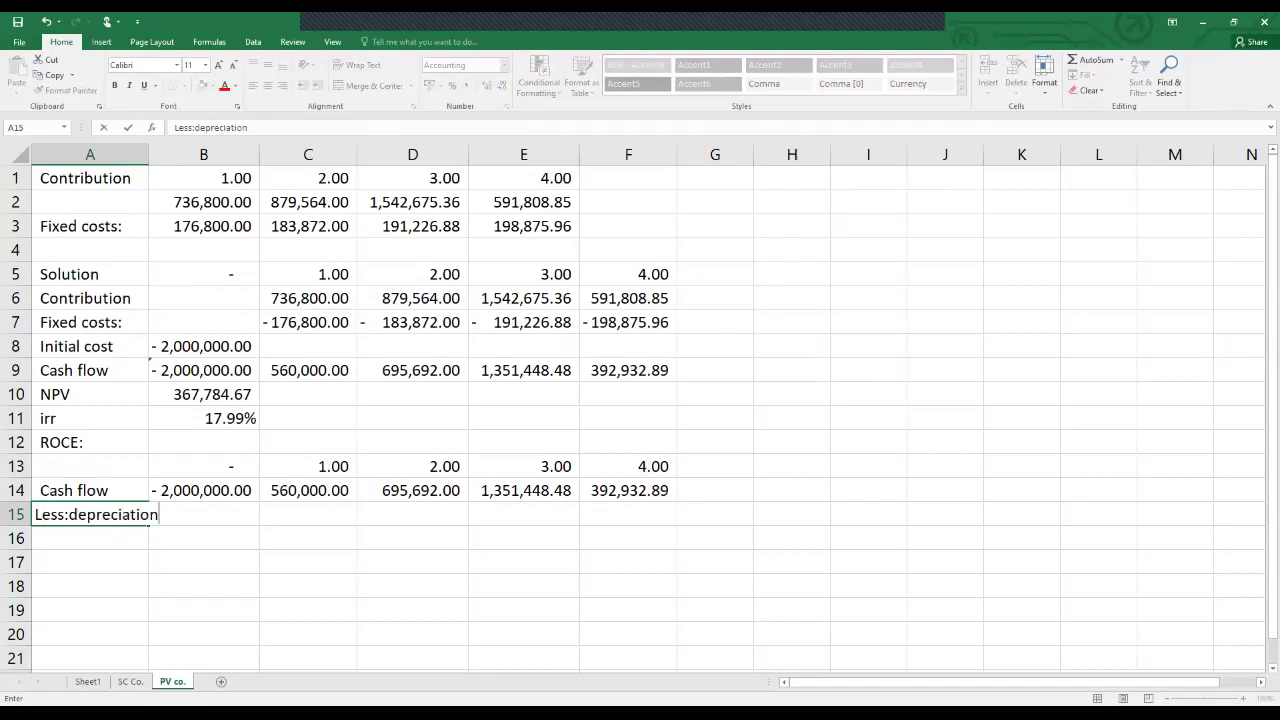
key(Tab)
Calculate the yearly depreciation in C15 with =-2000000/4 and copy the formula across to F15.
click(308, 514)
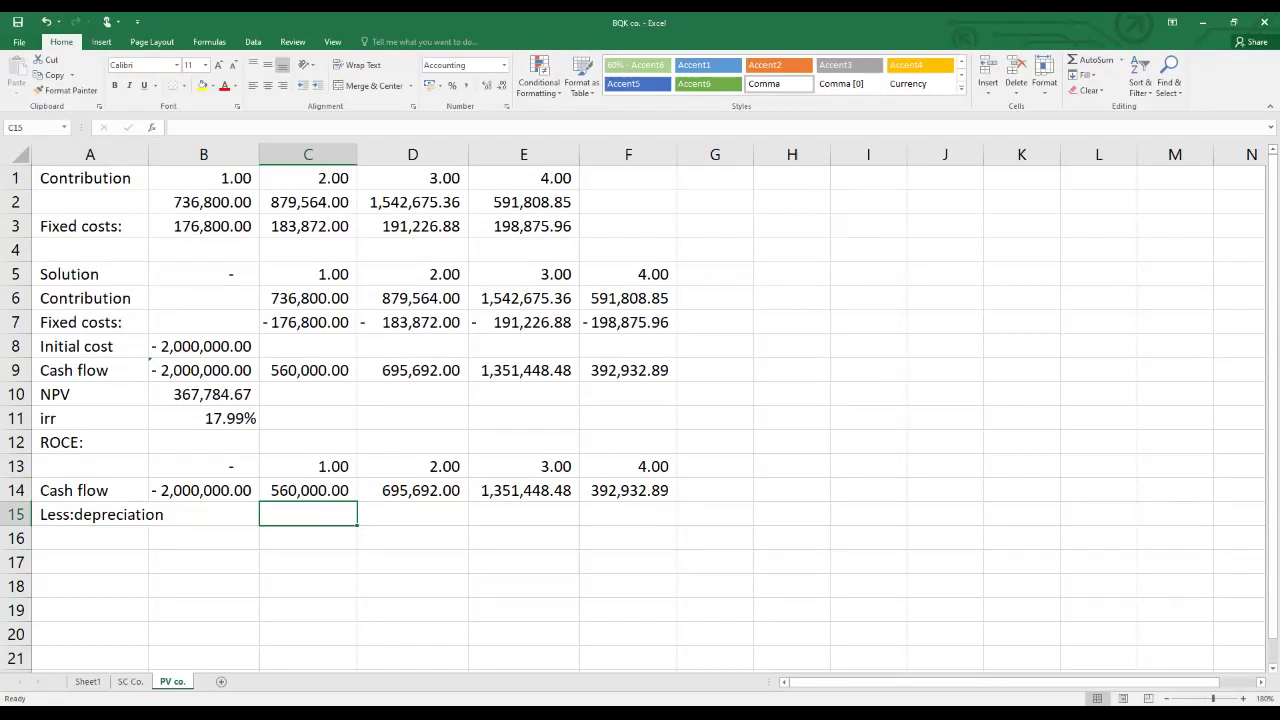
text(=)
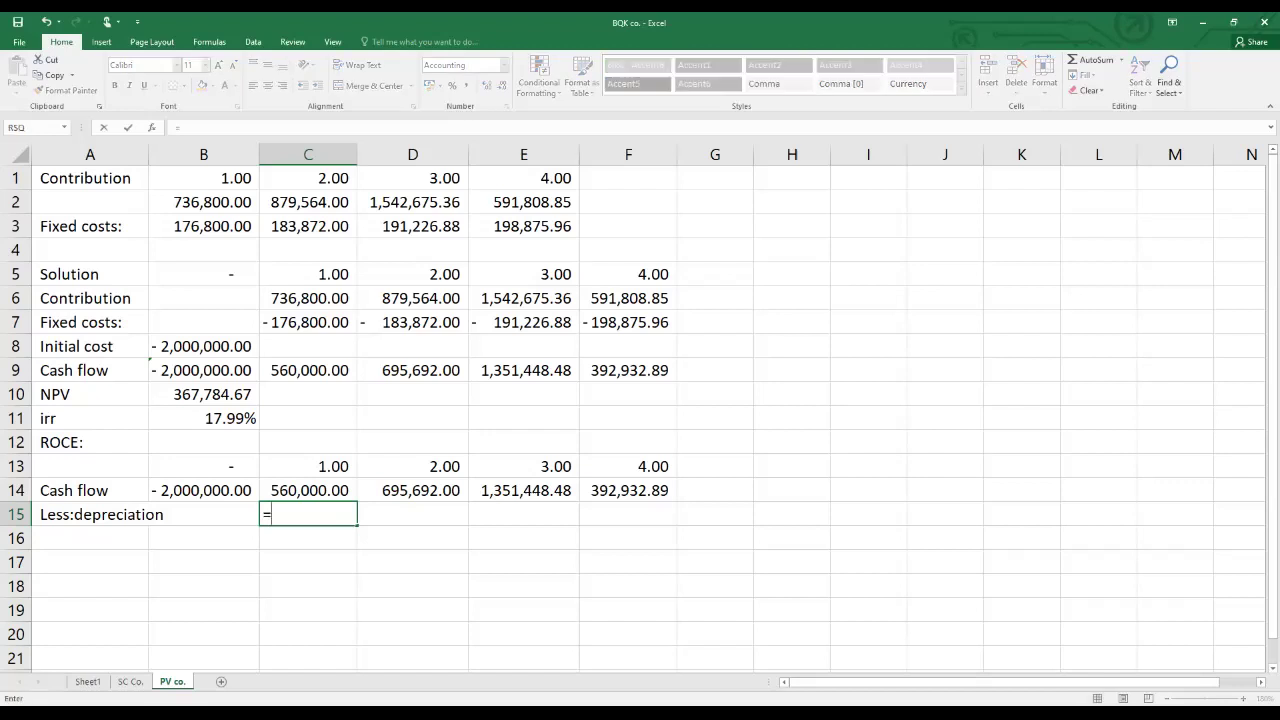
text(2000000)
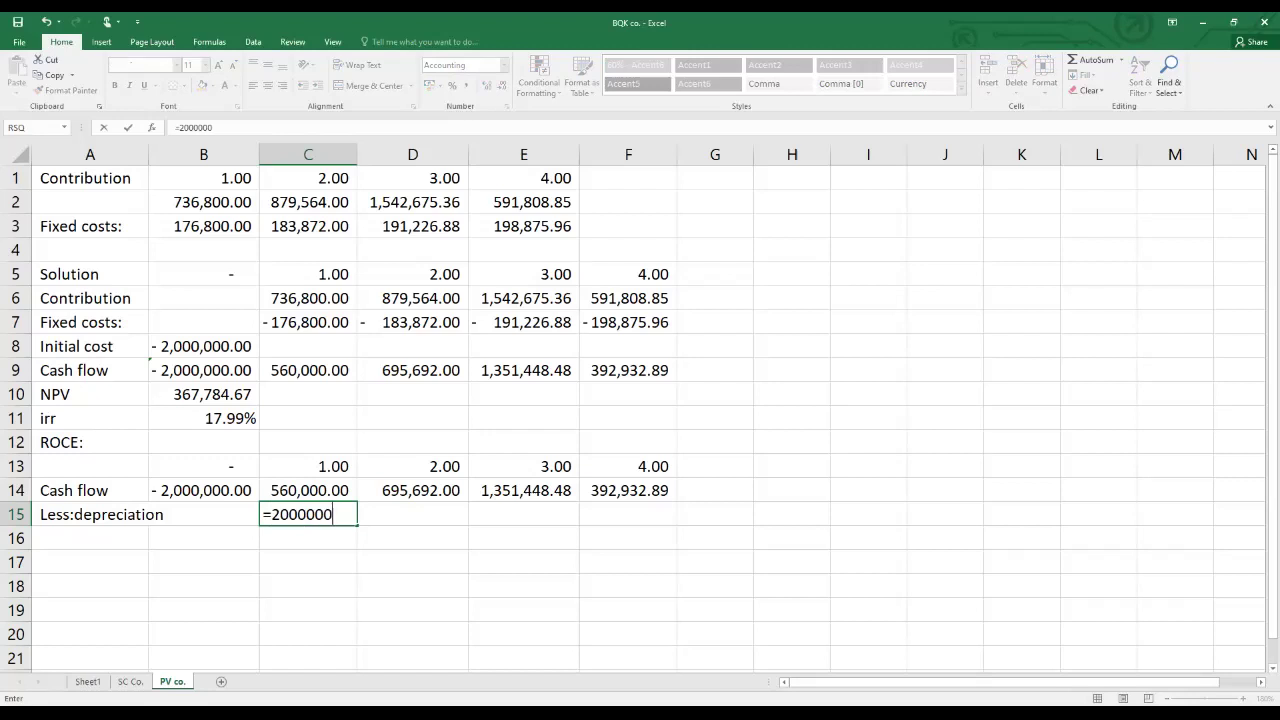
key(Return)
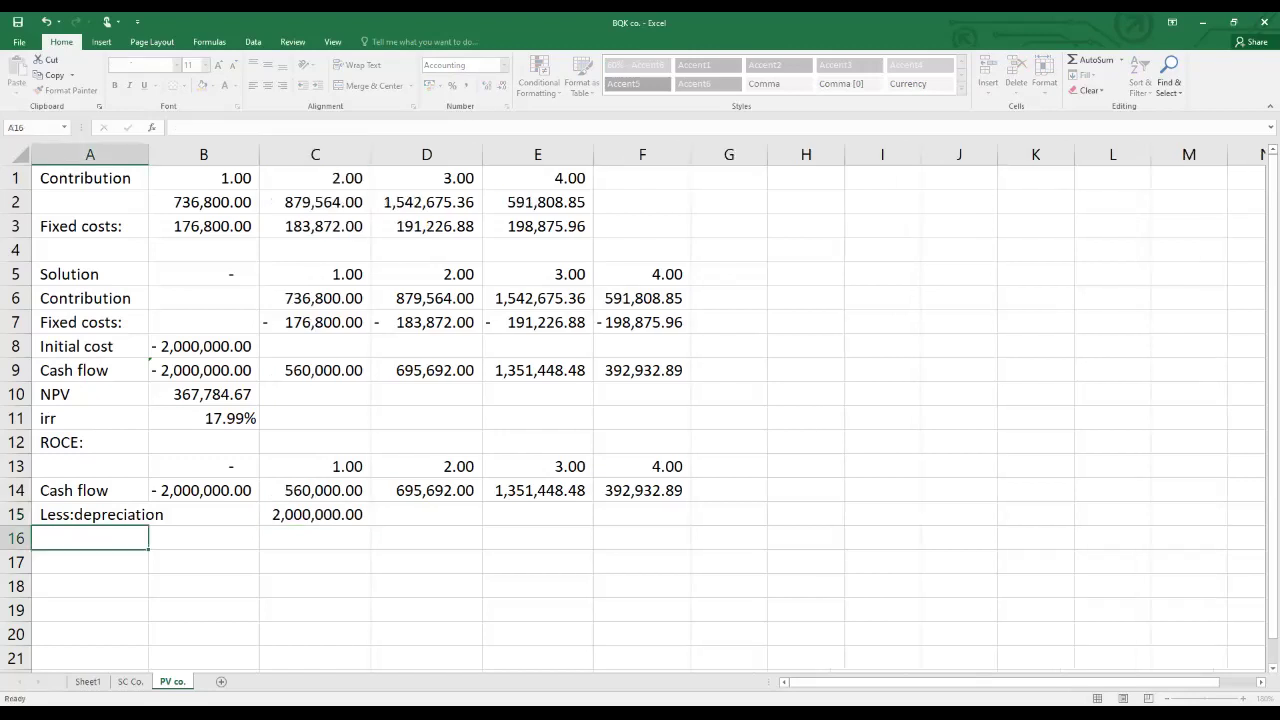
double_click(281, 514)
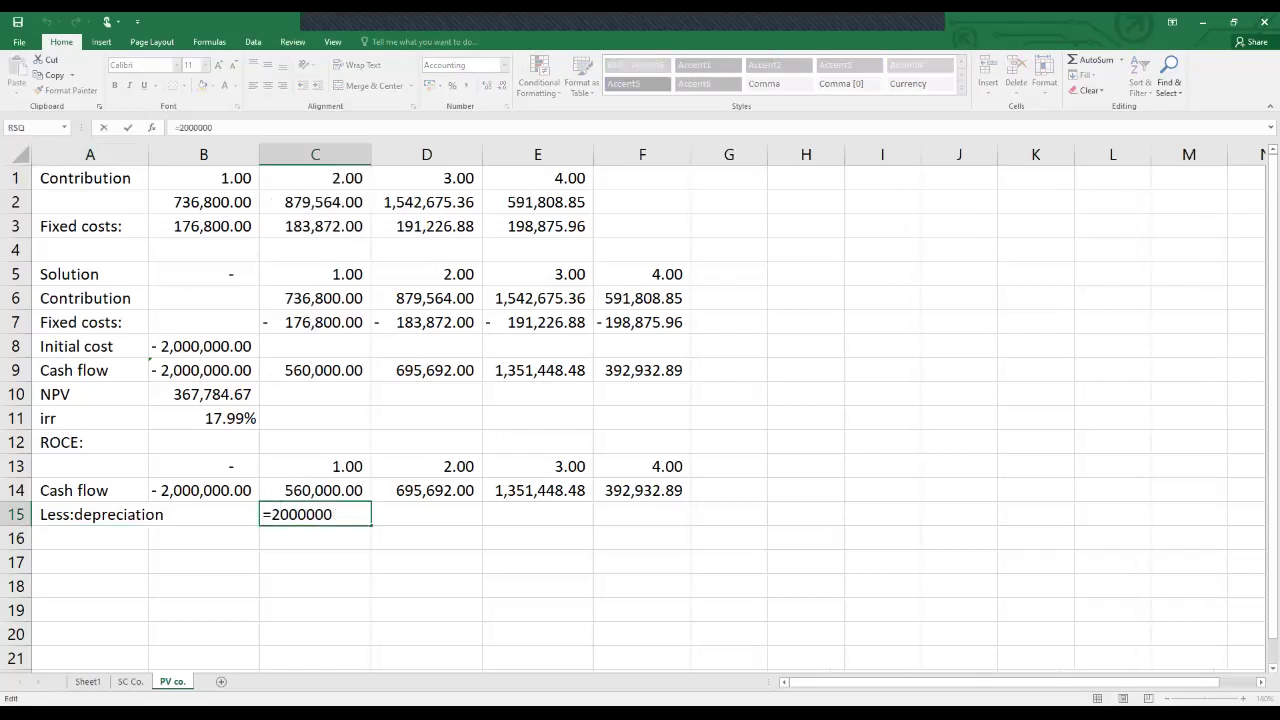
text(/4)
key(ctrl+Return)
key(Return)
click(272, 514)
double_click(272, 514)
text(-)
key(Return)
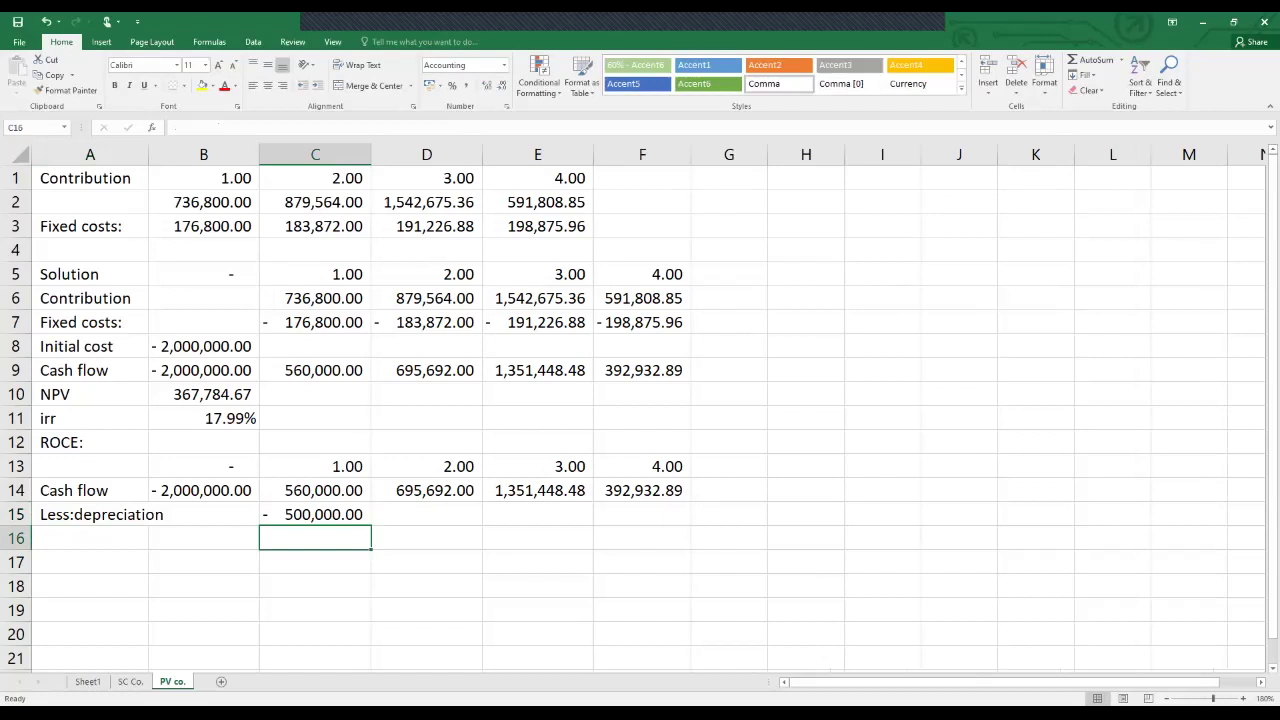
click(315, 514)
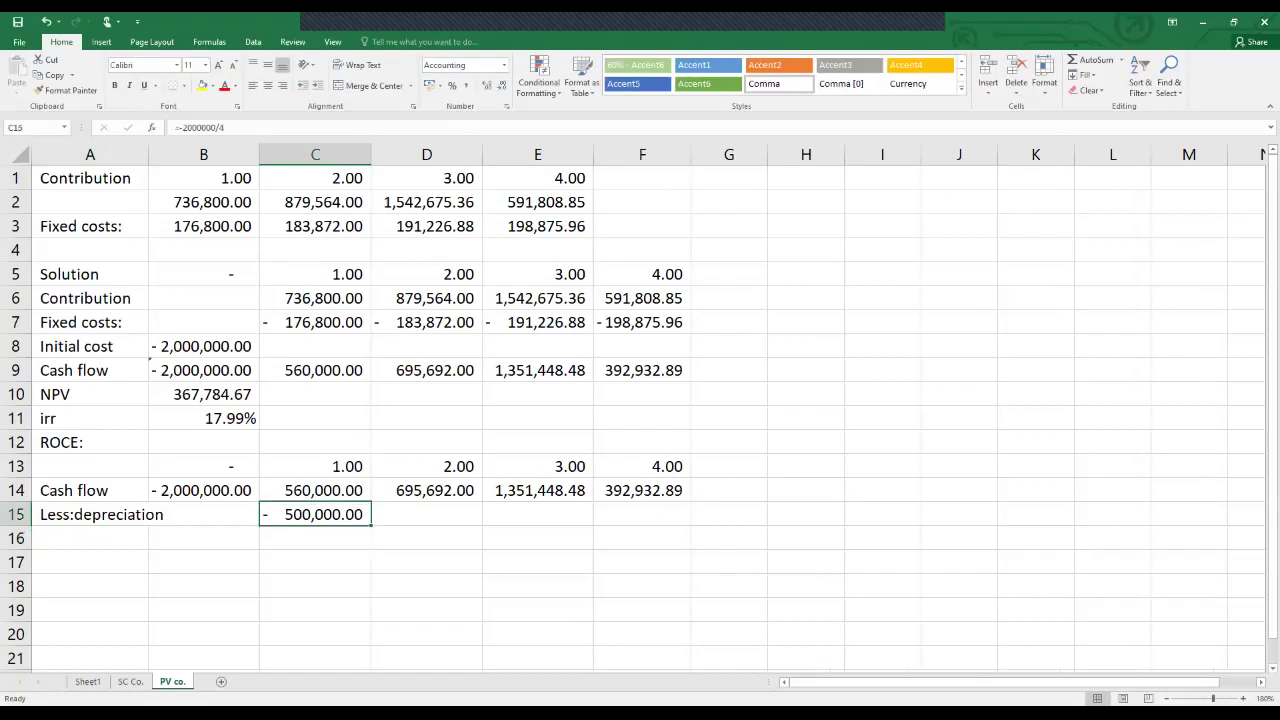
drag(371, 526, 650, 520)
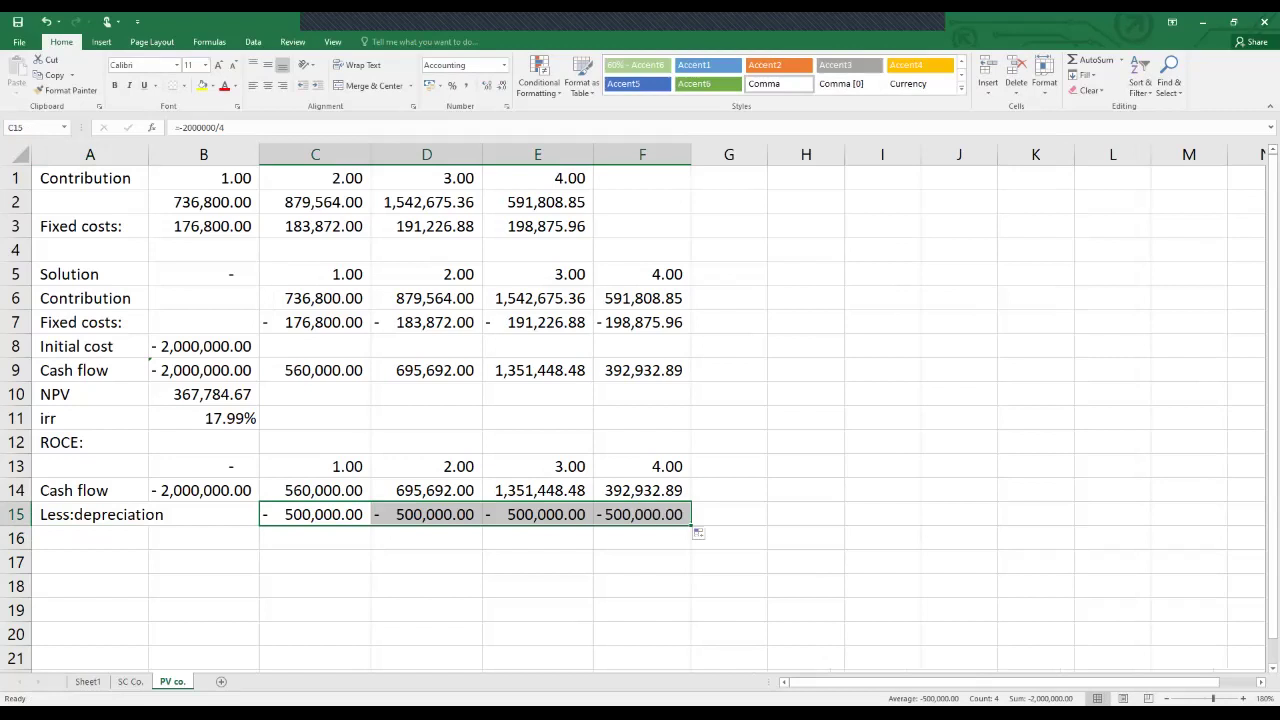
Enter the row label "Profit" in A16 below the depreciation row.
click(90, 562)
click(90, 538)
text(Porf)
key(BackSpace)
key(BackSpace)
key(BackSpace)
text(rofit)
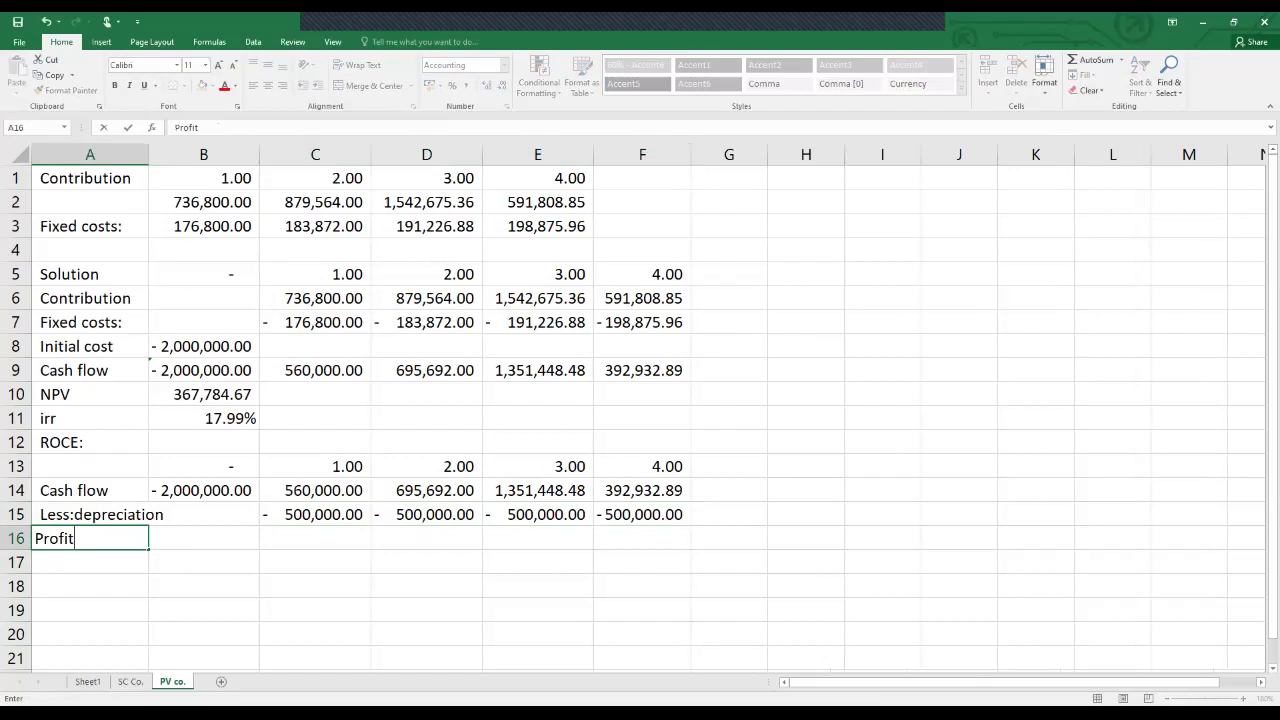
Calculate the year 1 profit in C16 with =SUM(C14:C15) and copy the formula across to F16.
click(315, 538)
text(=s)
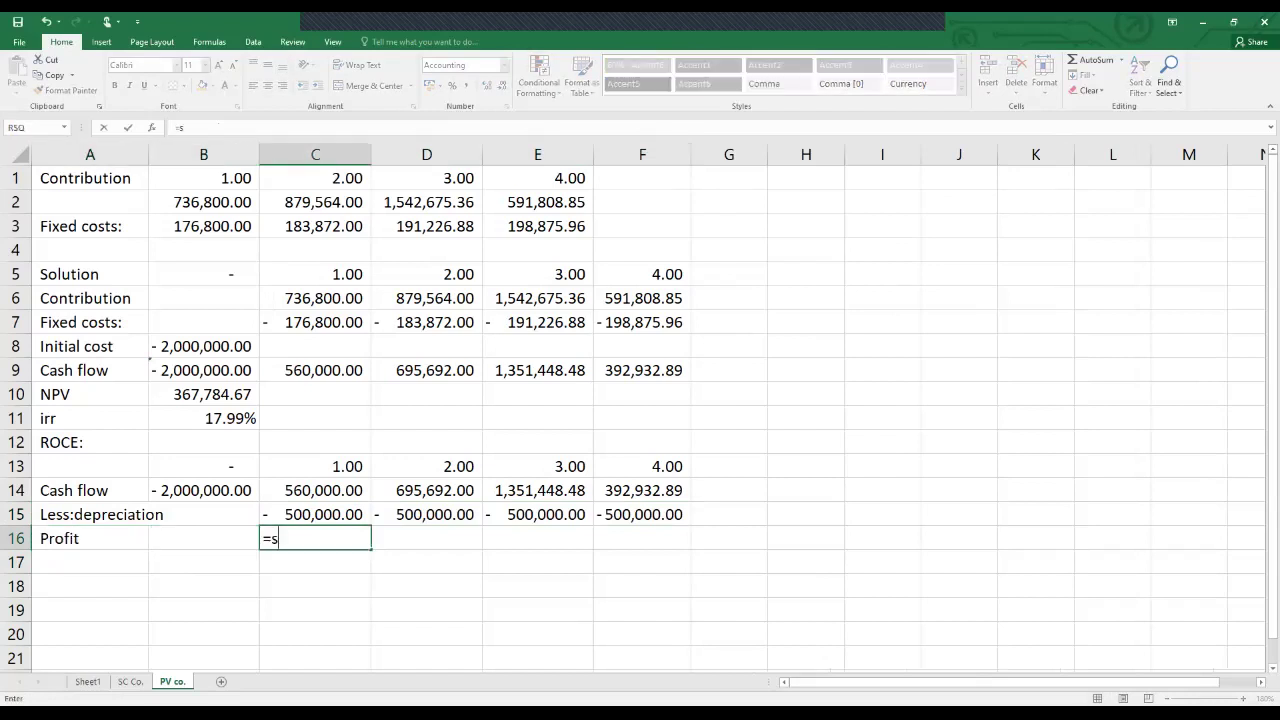
text(um()
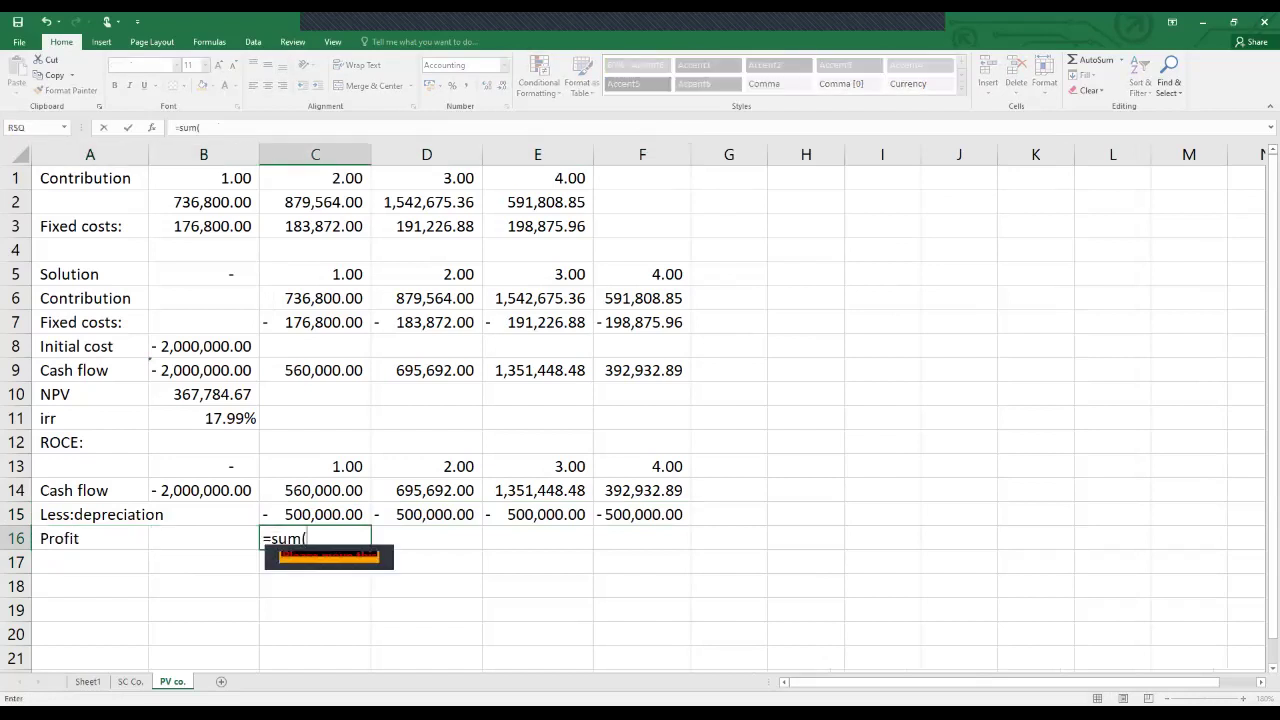
click(314, 490)
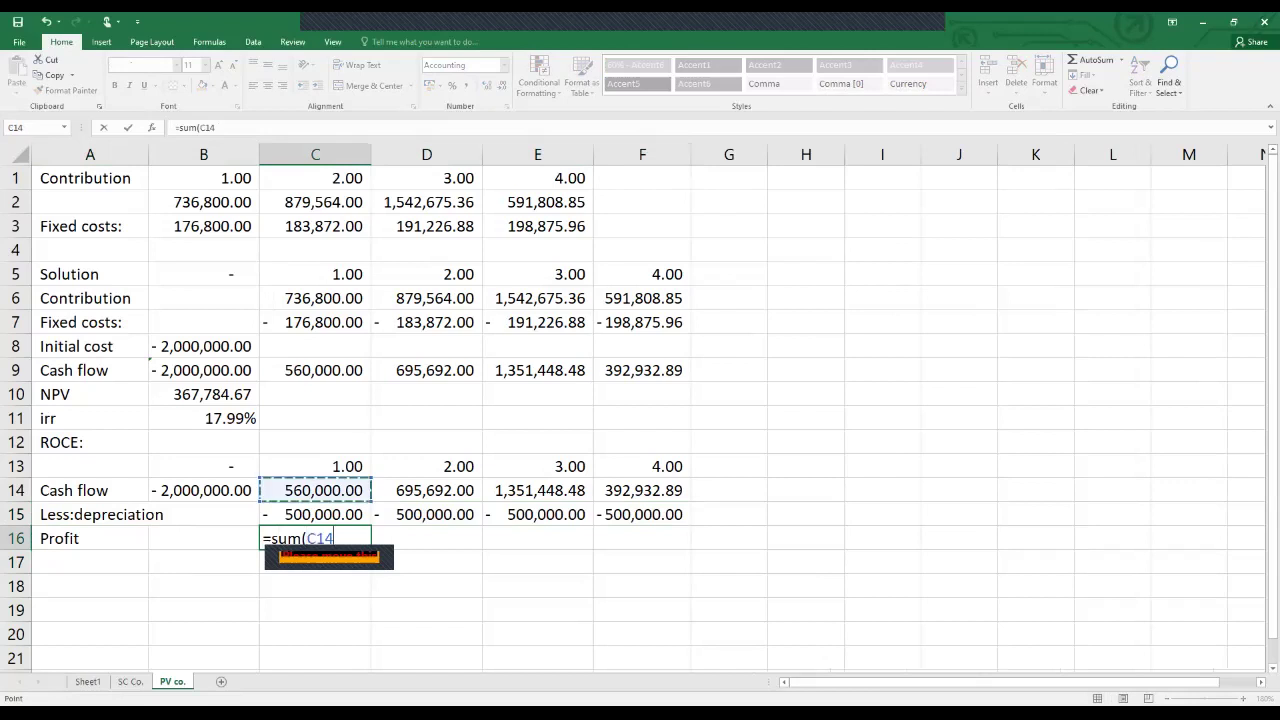
key(shift+Down)
key(Return)
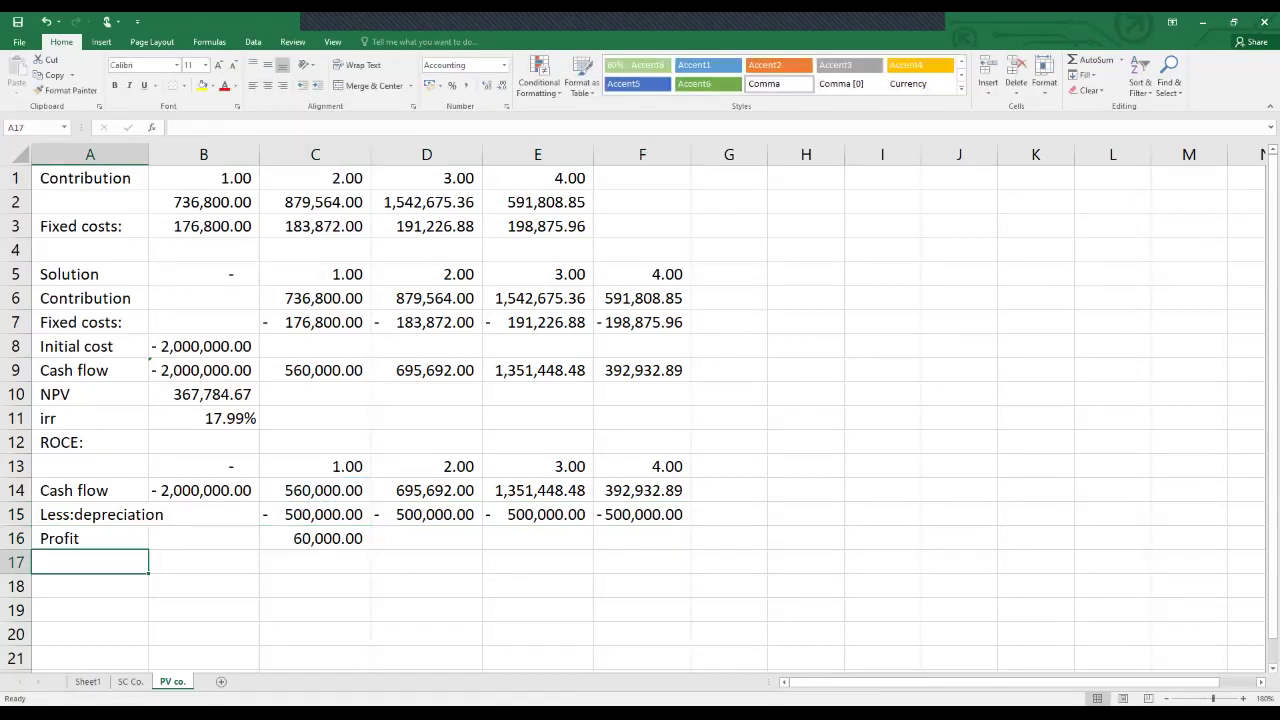
click(315, 538)
drag(370, 549, 670, 545)
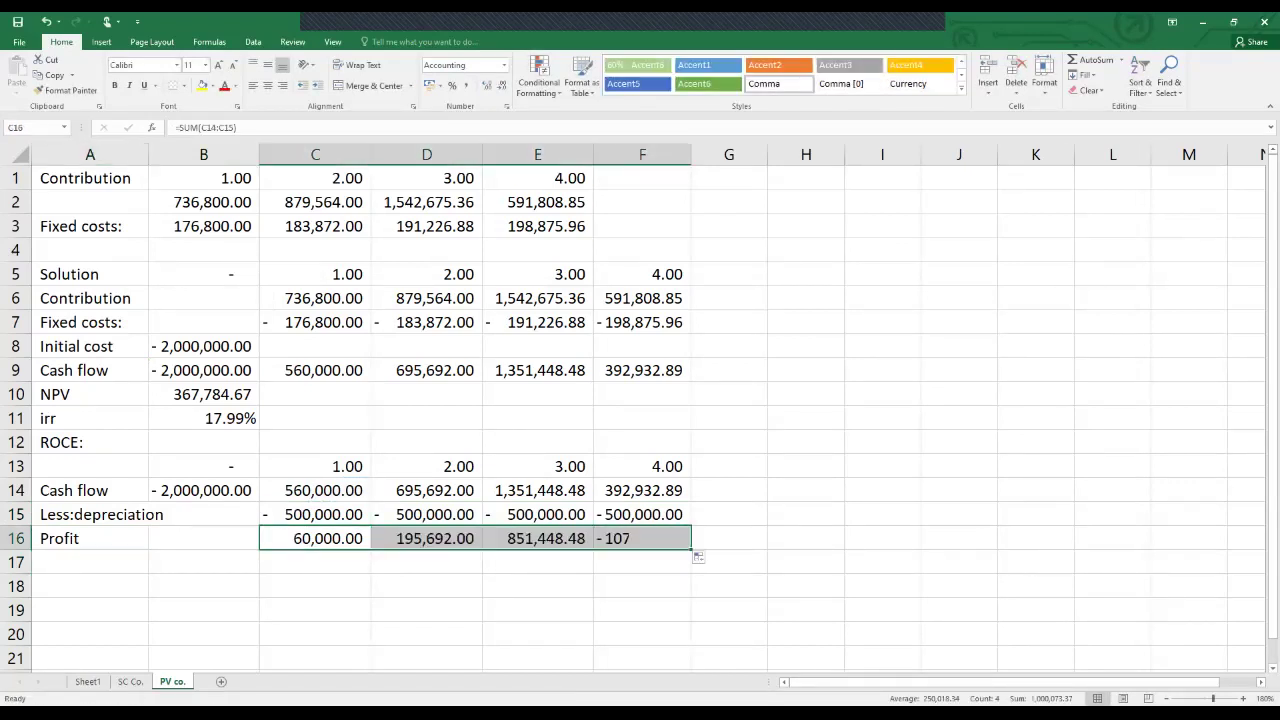
Enter the row label "Average profit" in A17 below the profit row.
click(426, 609)
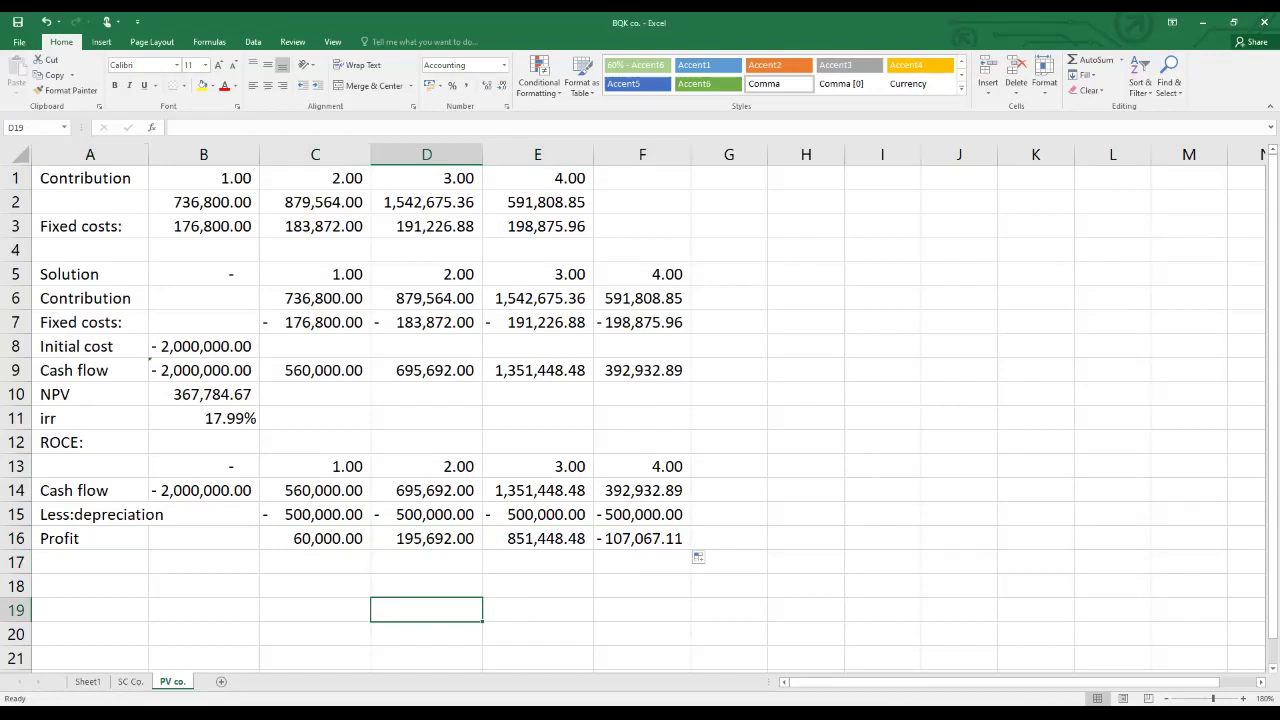
click(89, 562)
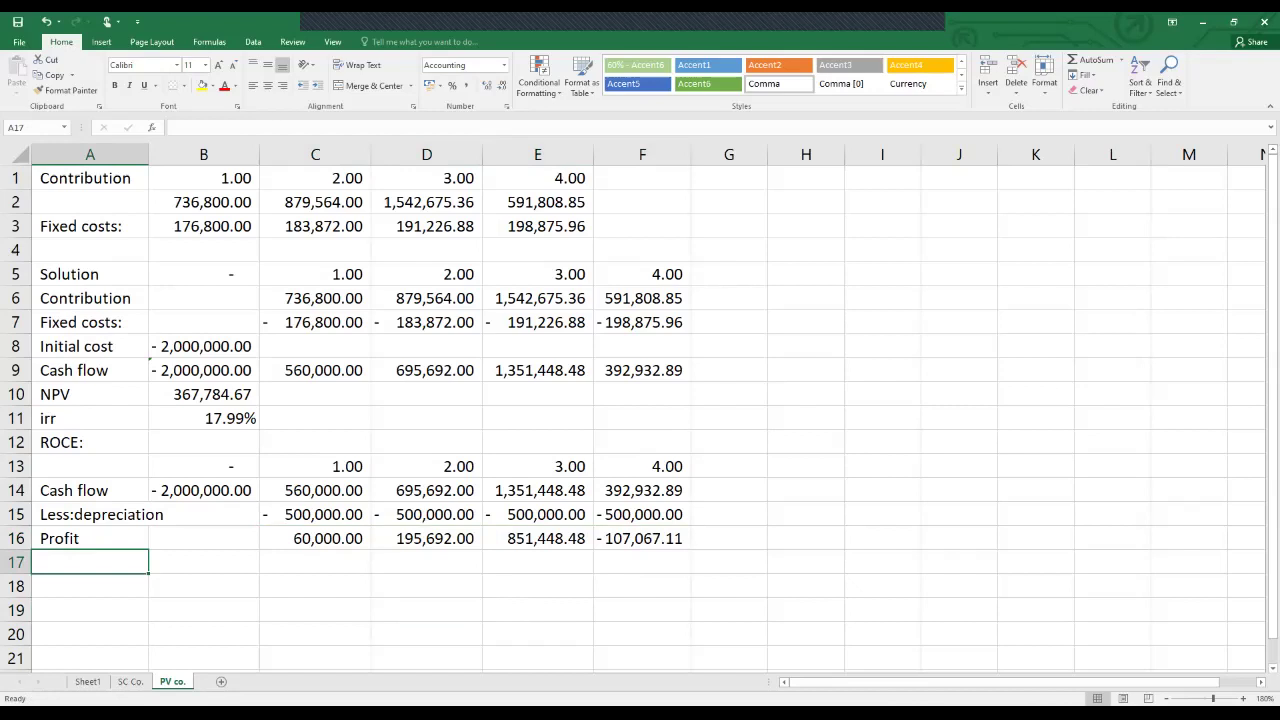
text(SUm of)
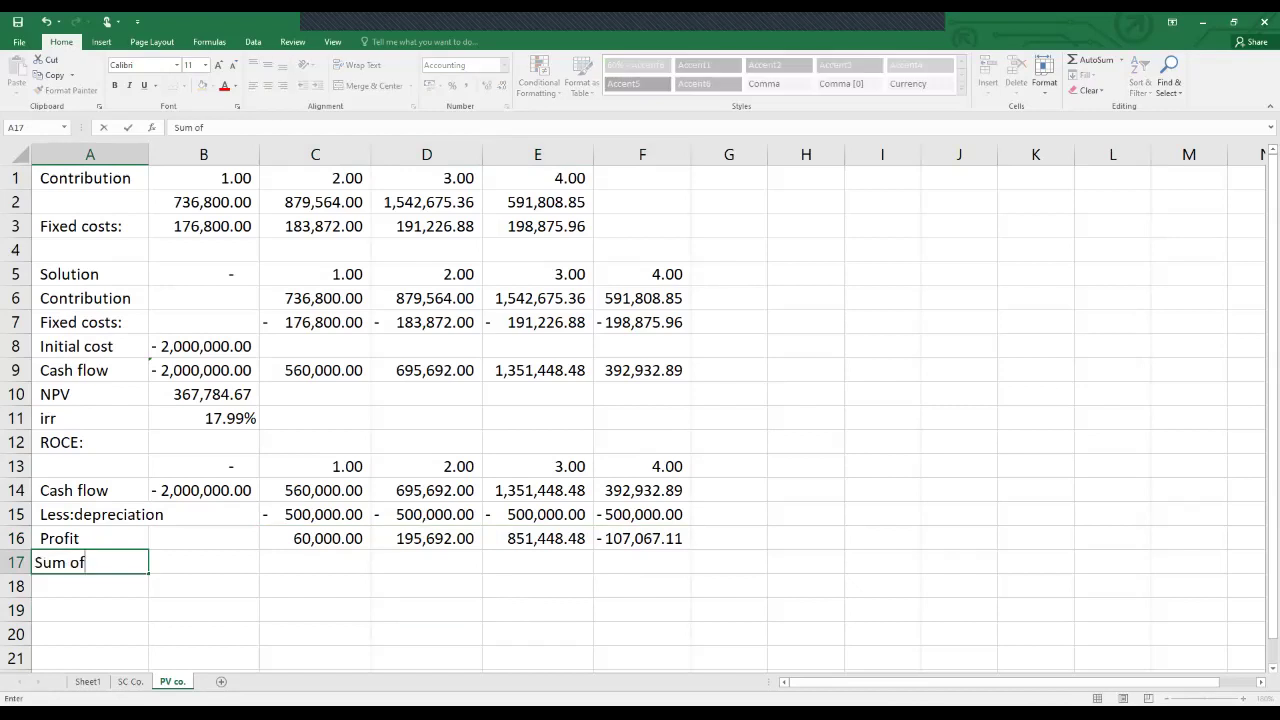
key(BackSpace)
key(BackSpace)
key(BackSpace)
key(BackSpace)
key(BackSpace)
text(Average profit)
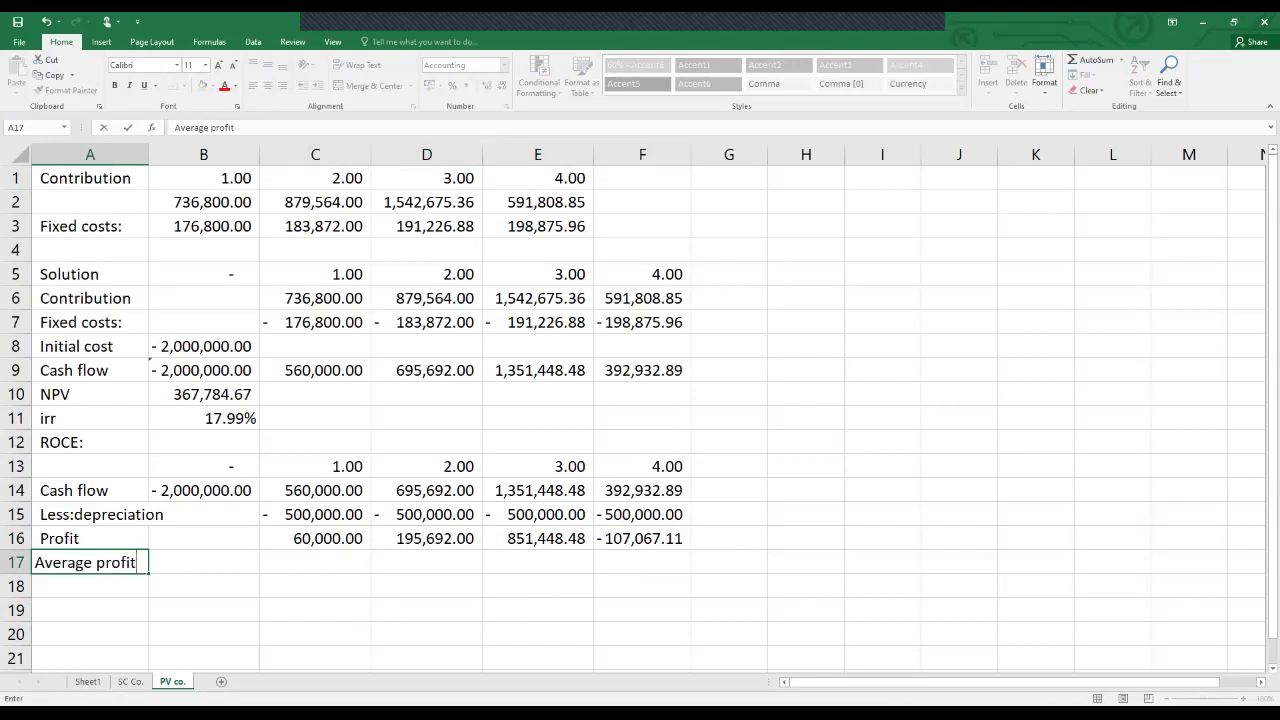
key(Tab)
Calculate the average profit in B17 as the AVERAGE of the yearly profits C16:F16.
text(=a)
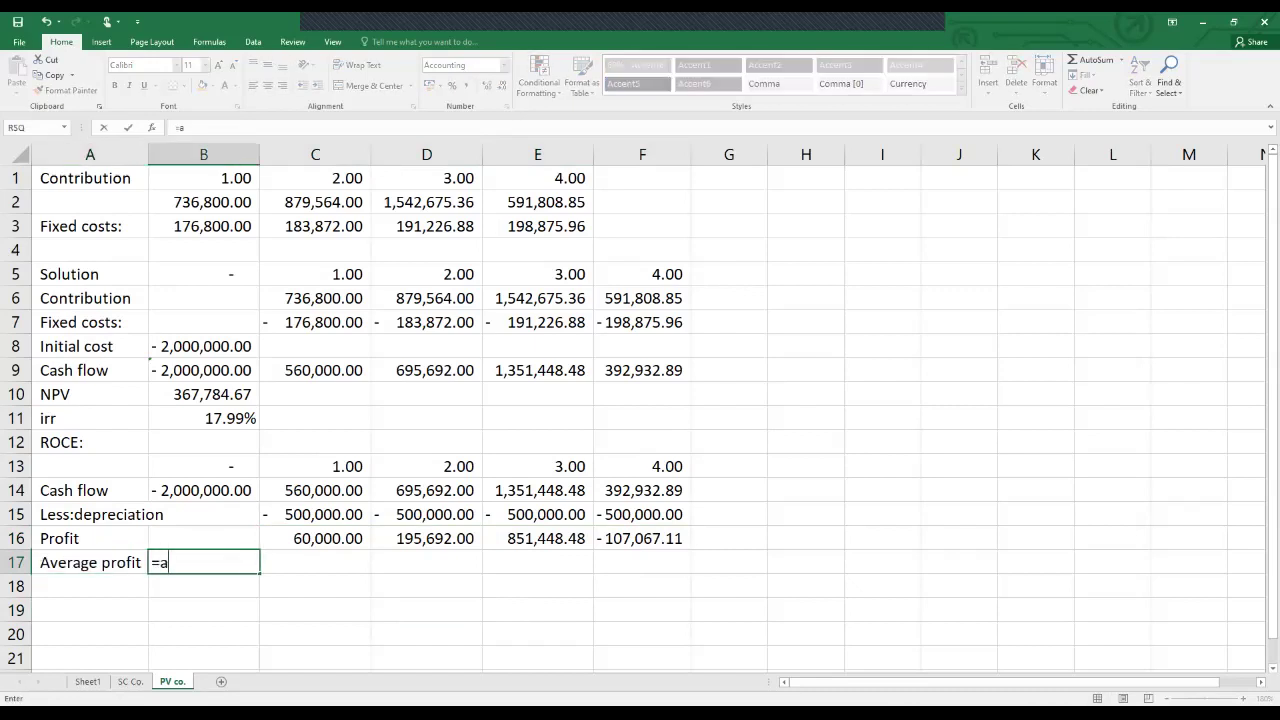
text(ver)
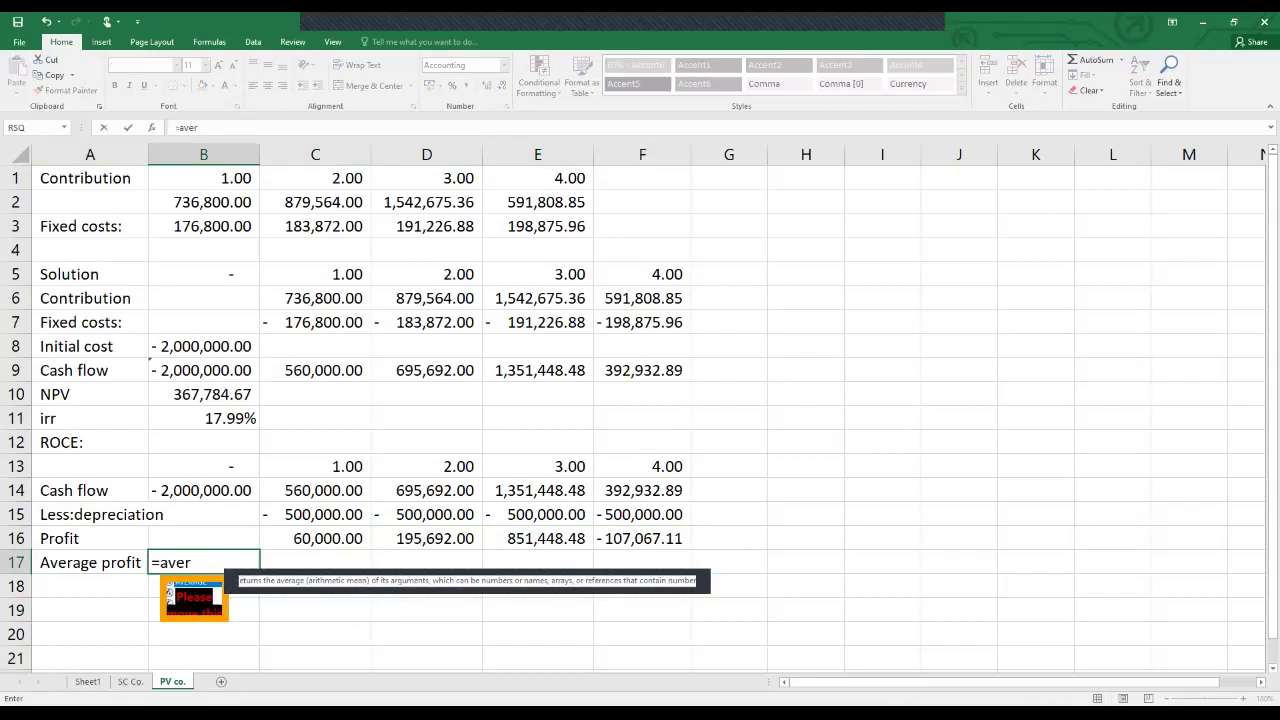
key(Tab)
click(315, 538)
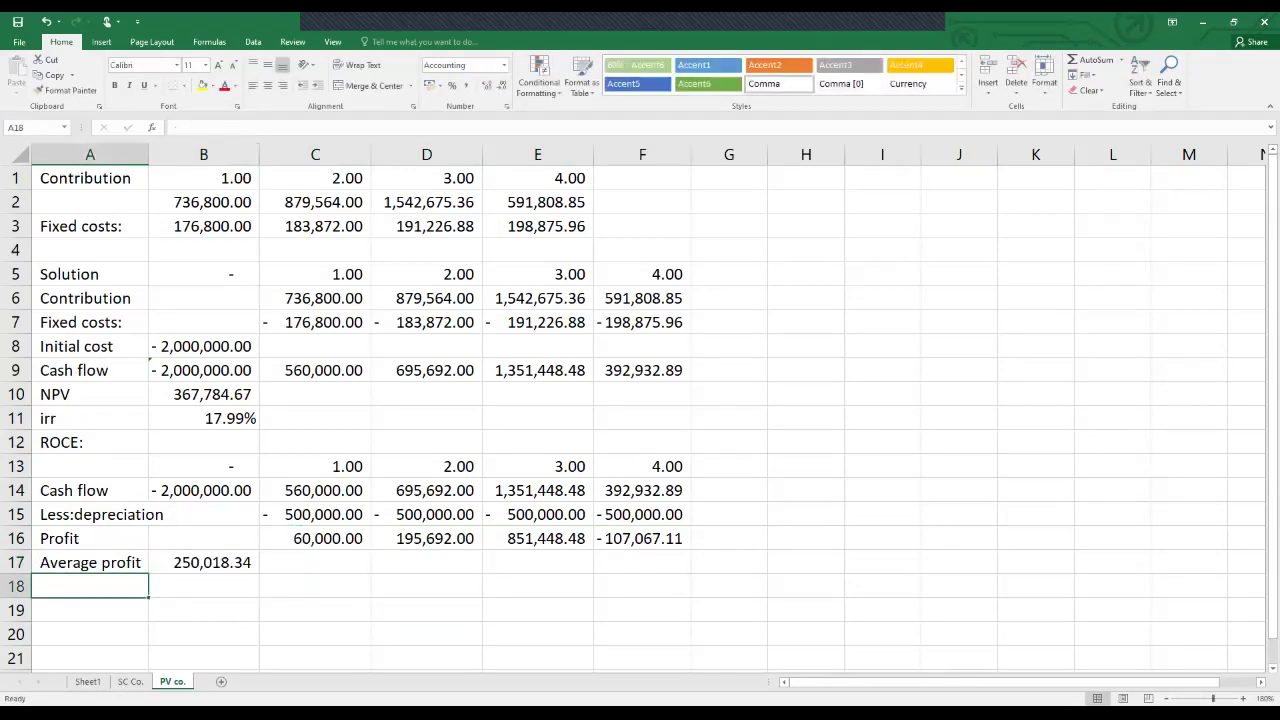
Enter the row label "Average investment" in A18 below the average profit row.
text(Average profit)
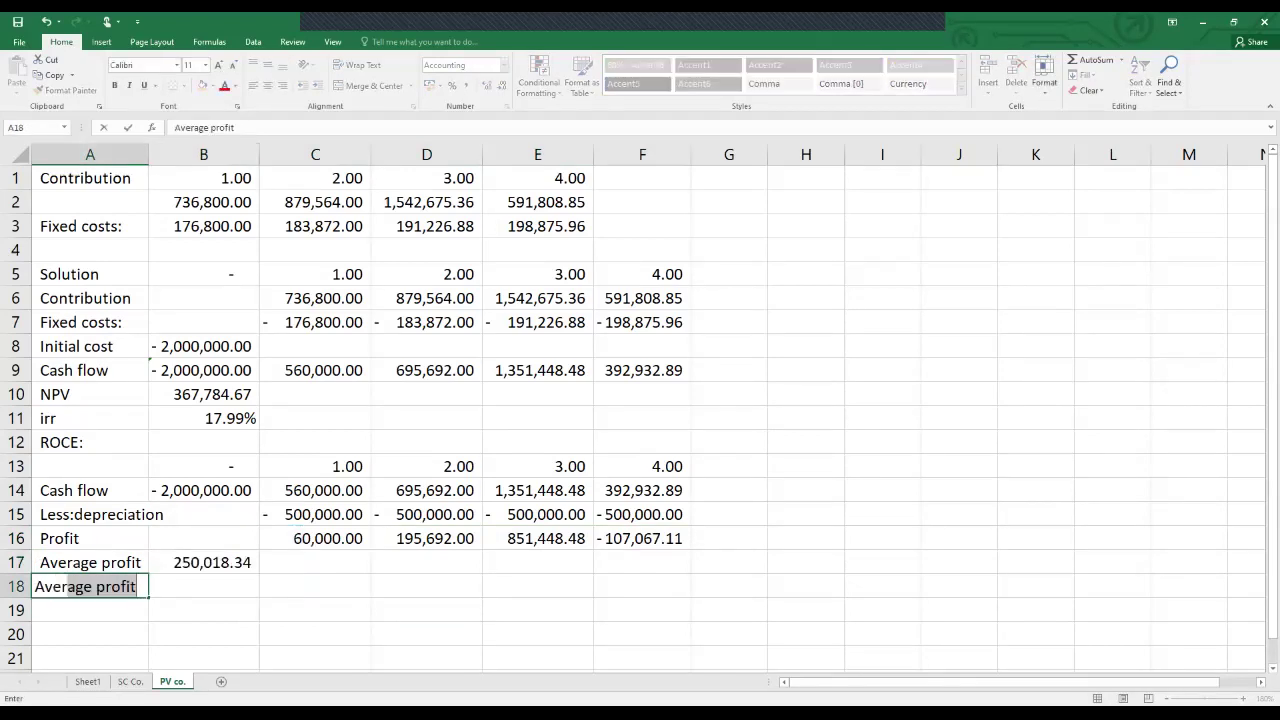
key(ctrl+Return)
key(F2)
key(BackSpace)
key(BackSpace)
key(BackSpace)
key(BackSpace)
key(BackSpace)
key(BackSpace)
key(BackSpace)
text(investmnetr)
key(BackSpace)
key(BackSpace)
key(BackSpace)
key(BackSpace)
text(ent)
key(Return)
Calculate the average investment in B18 with =2000000/2.
click(203, 586)
text(=)
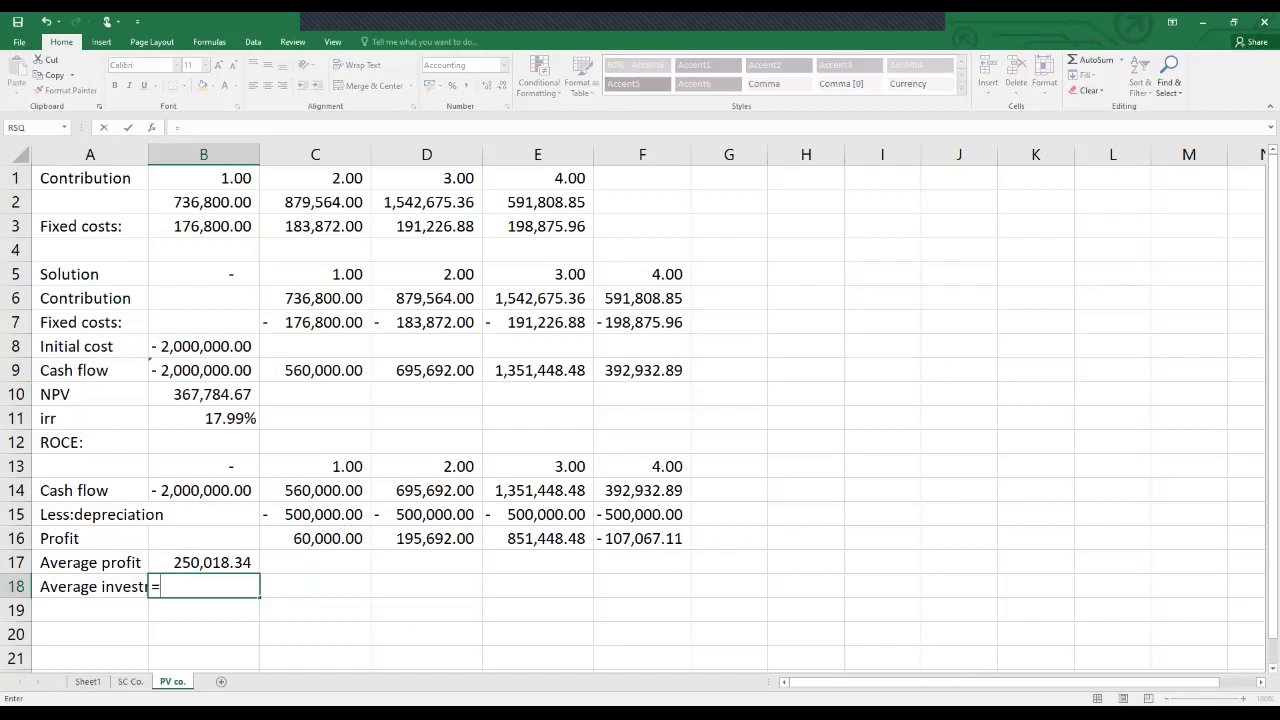
text(2000000/2)
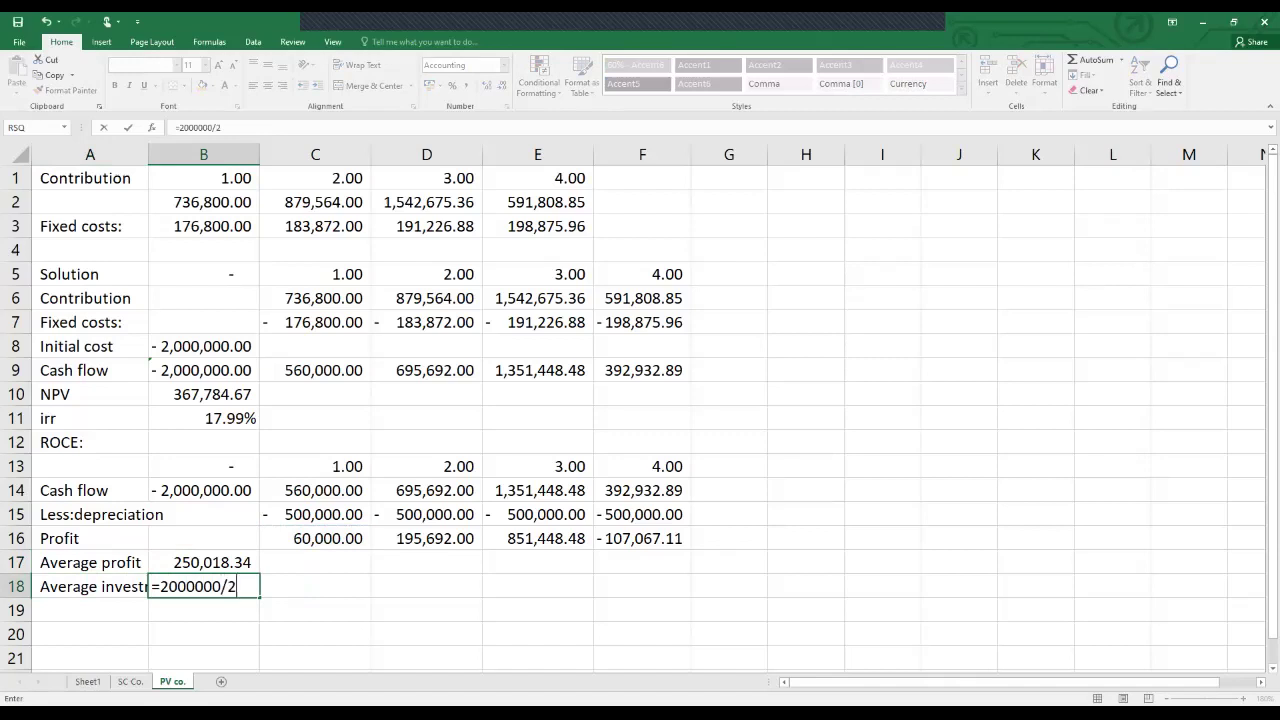
key(Return)
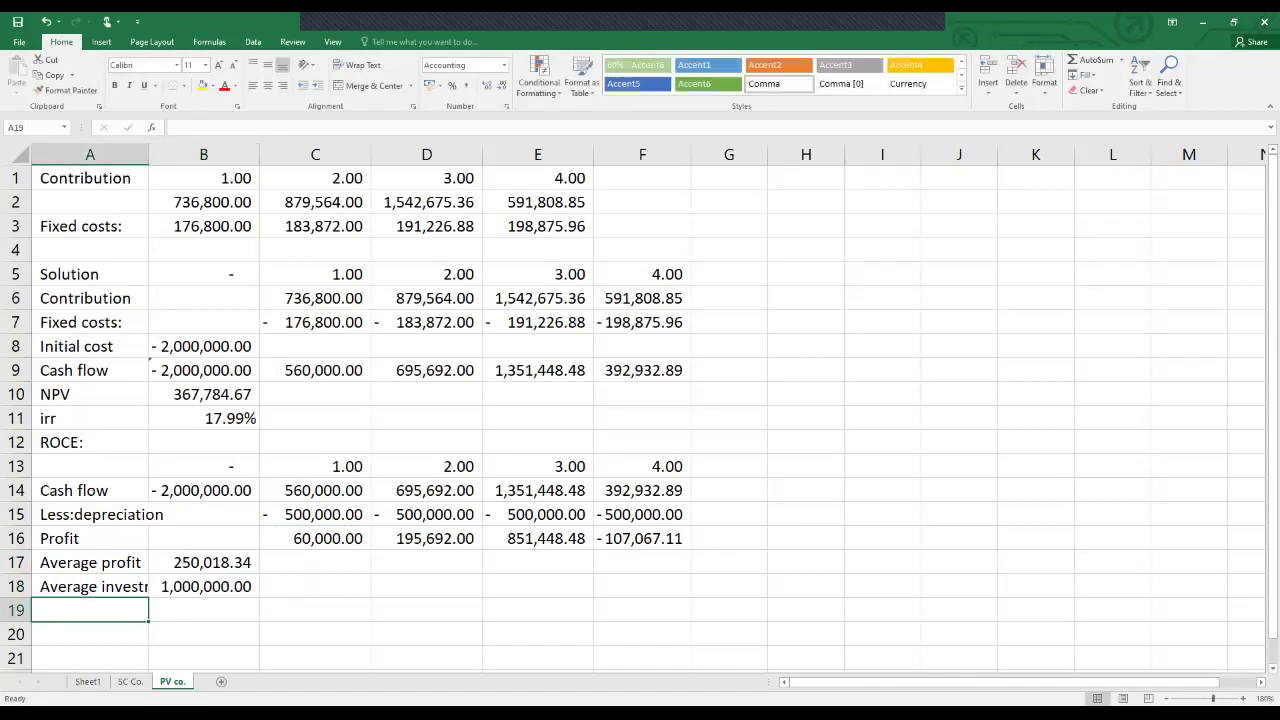
Label A19 "ROCE:" and calculate it in B19 with =B17/B18.
text(ROCE:)
key(Tab)
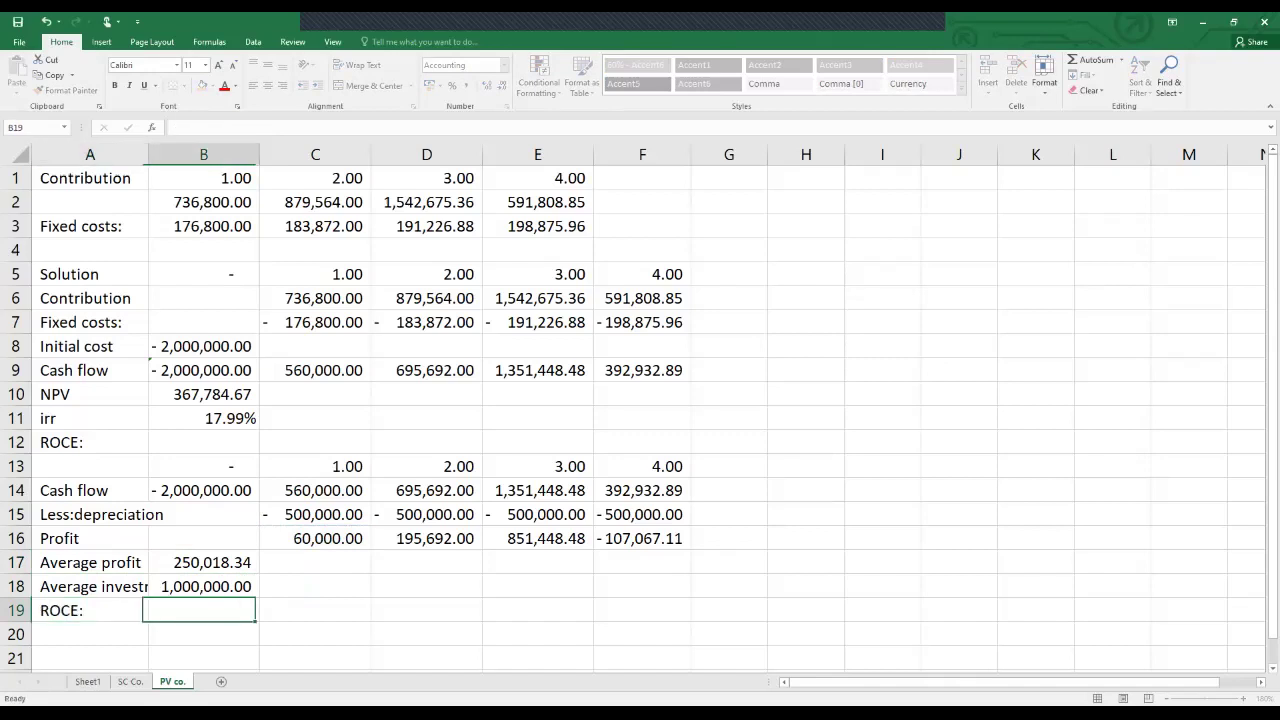
text(=)
key(Up)
key(Up)
text(/)
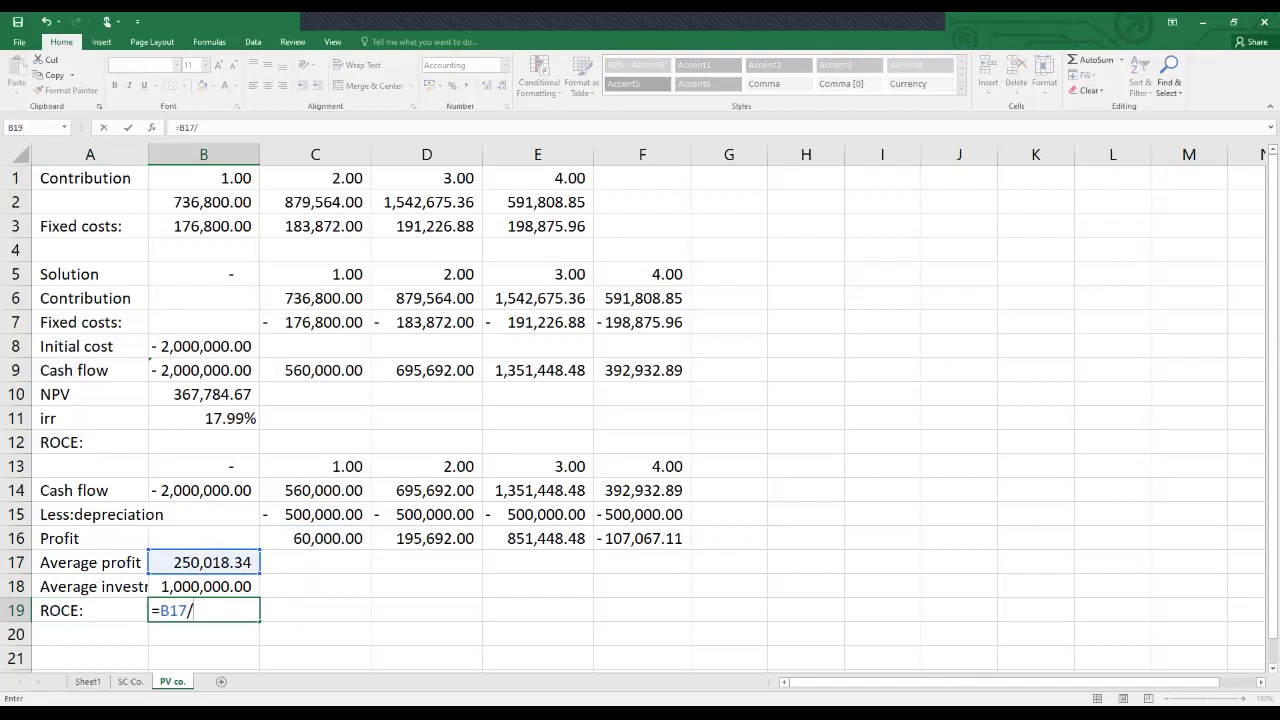
key(Up)
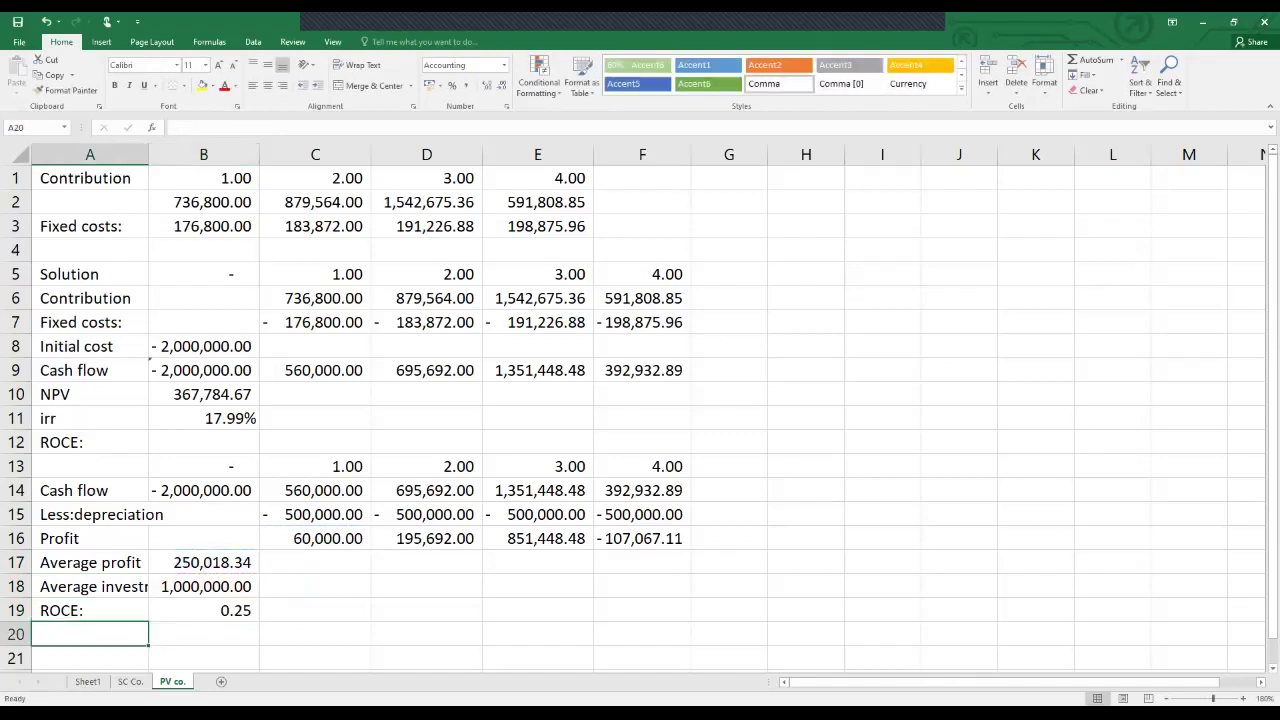
Format the ROCE result in B19 as a percentage with two decimal places.
key(Right)
key(Up)
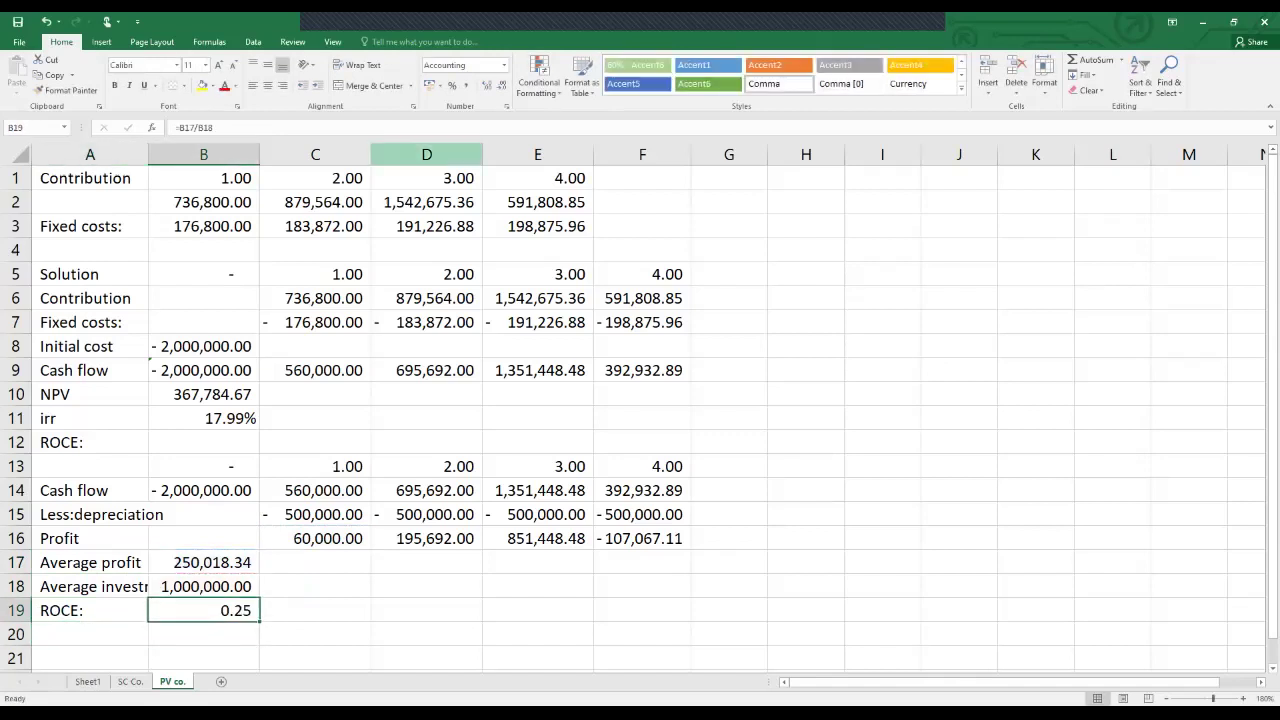
click(452, 85)
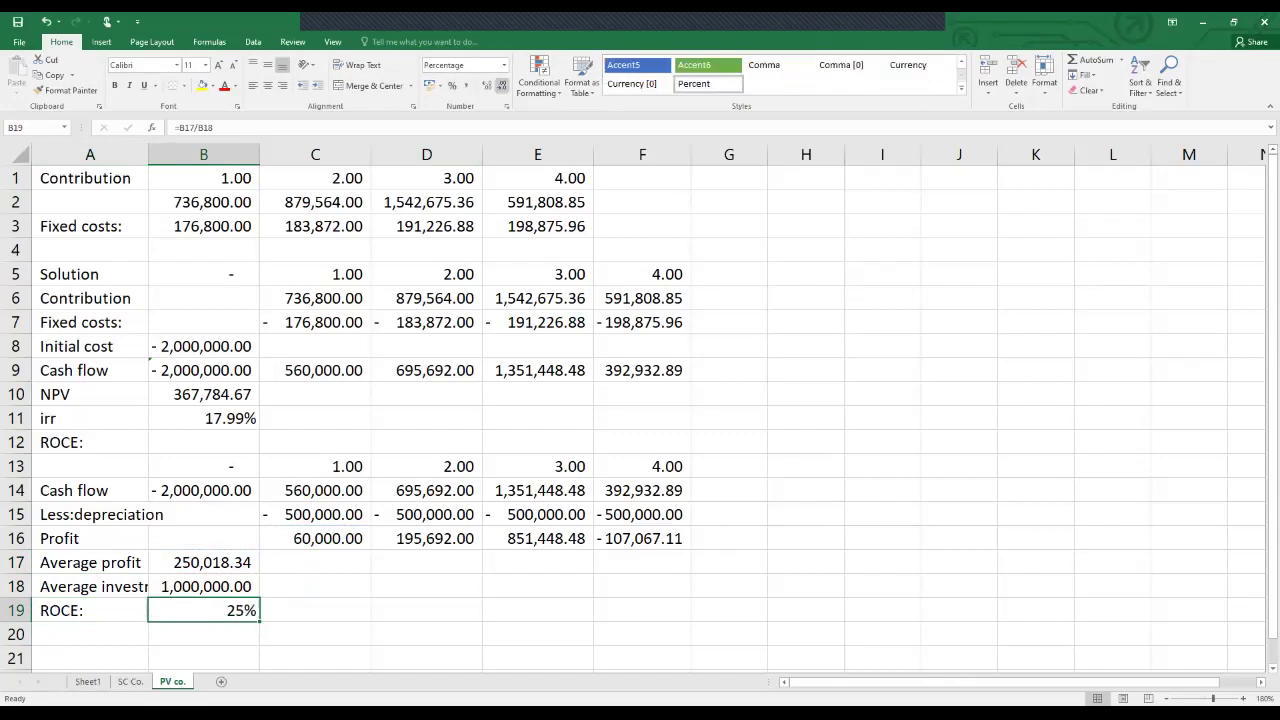
click(488, 85)
click(488, 85)
Enter the heading "Payback:" in A20 and the row label "Year" in A21.
click(89, 634)
scroll(640, 418, down, 3)
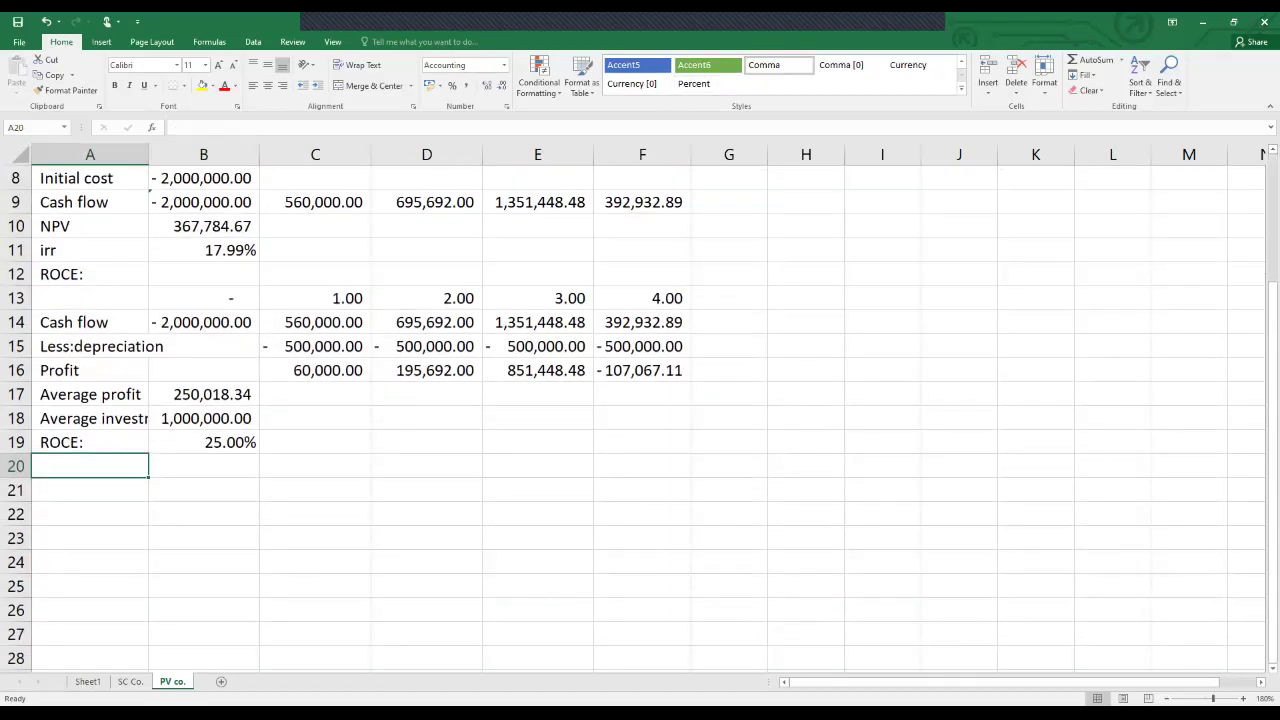
text(Pay)
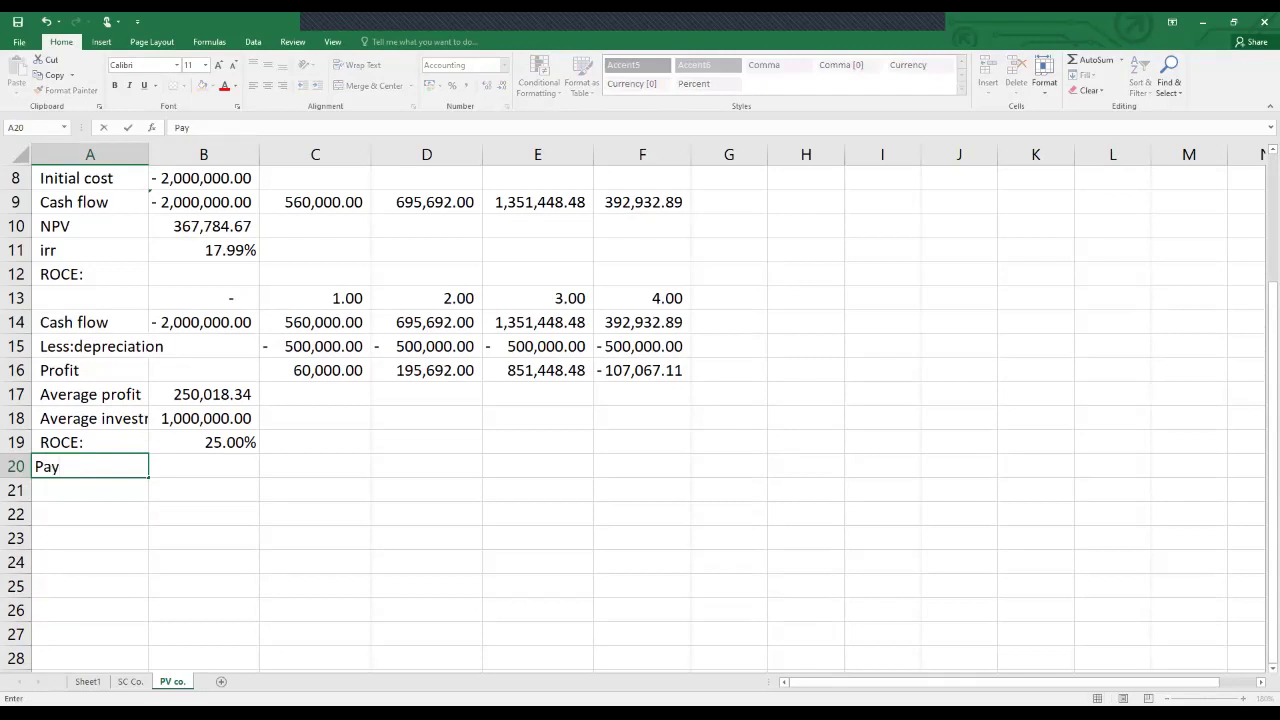
text(back:)
click(203, 514)
click(90, 490)
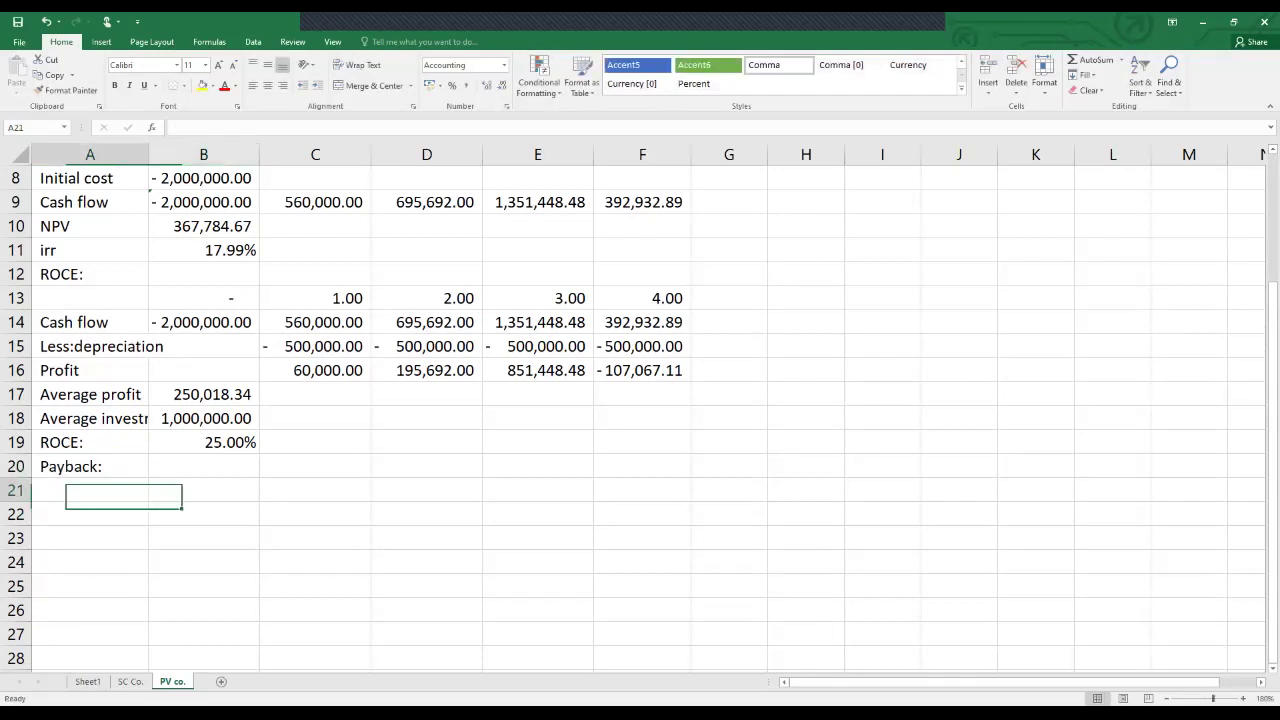
text(Year)
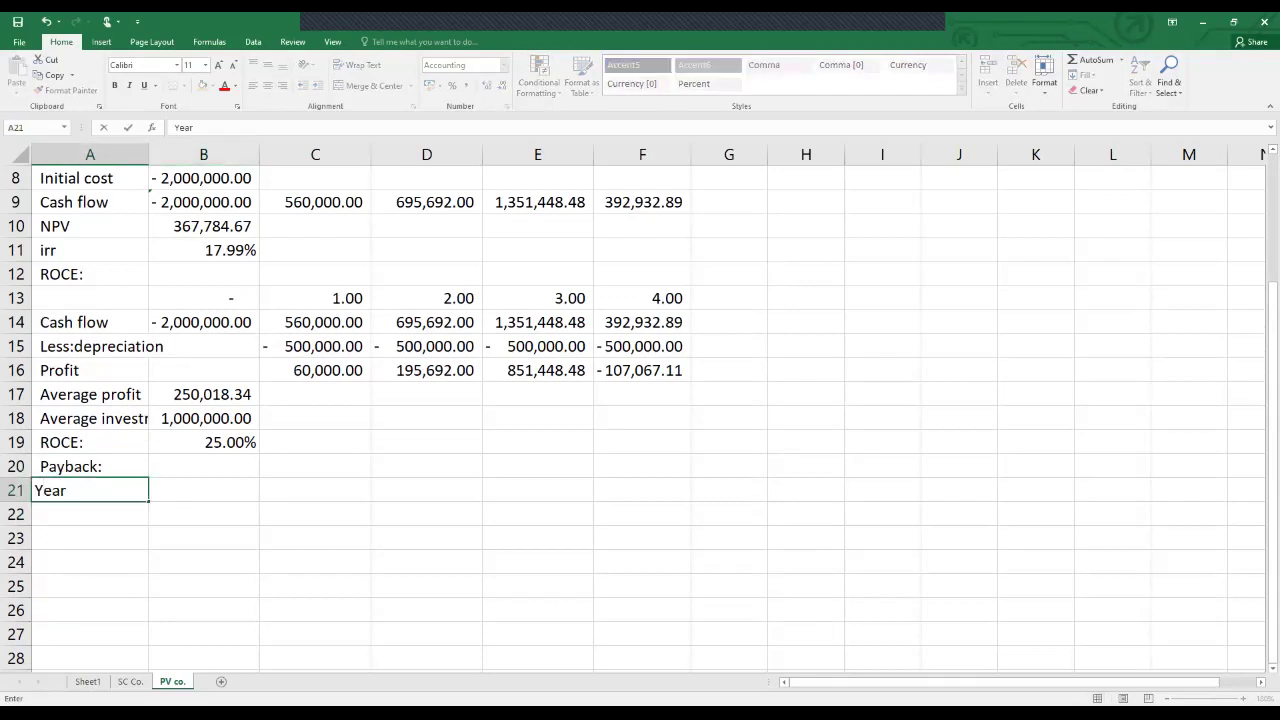
key(Return)
text(0)
key(Tab)
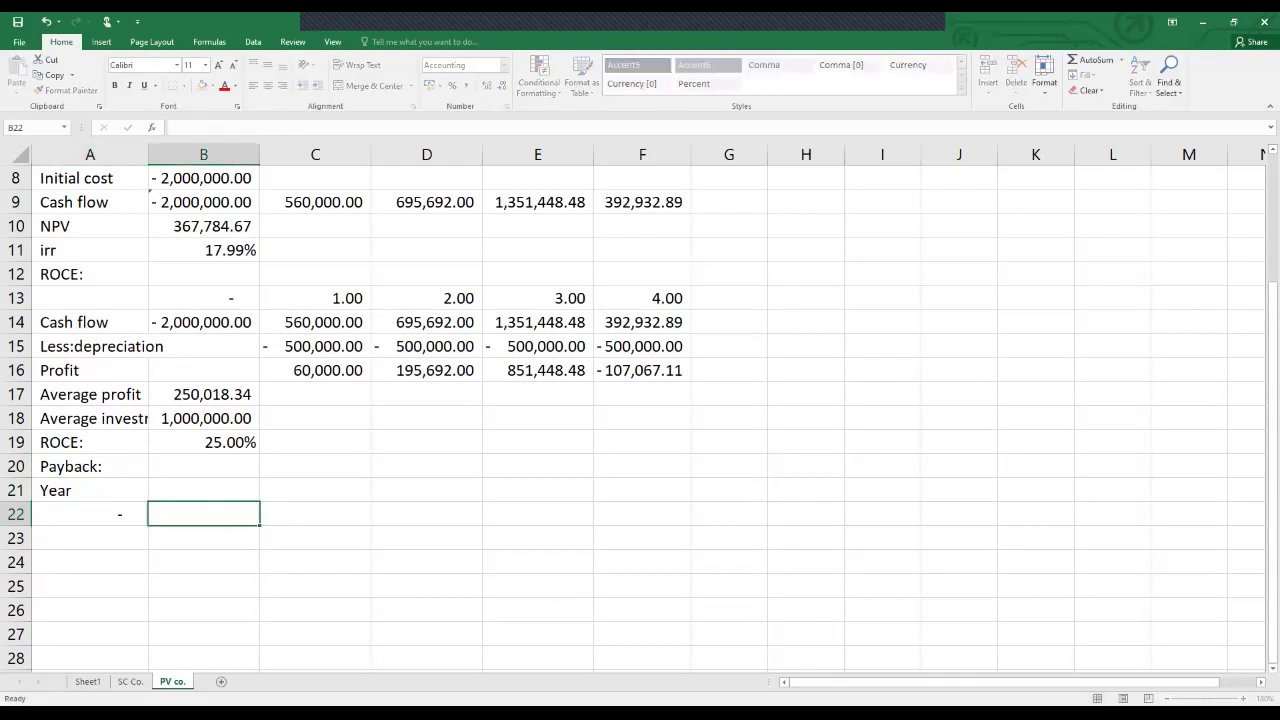
key(Return)
click(89, 514)
click(203, 514)
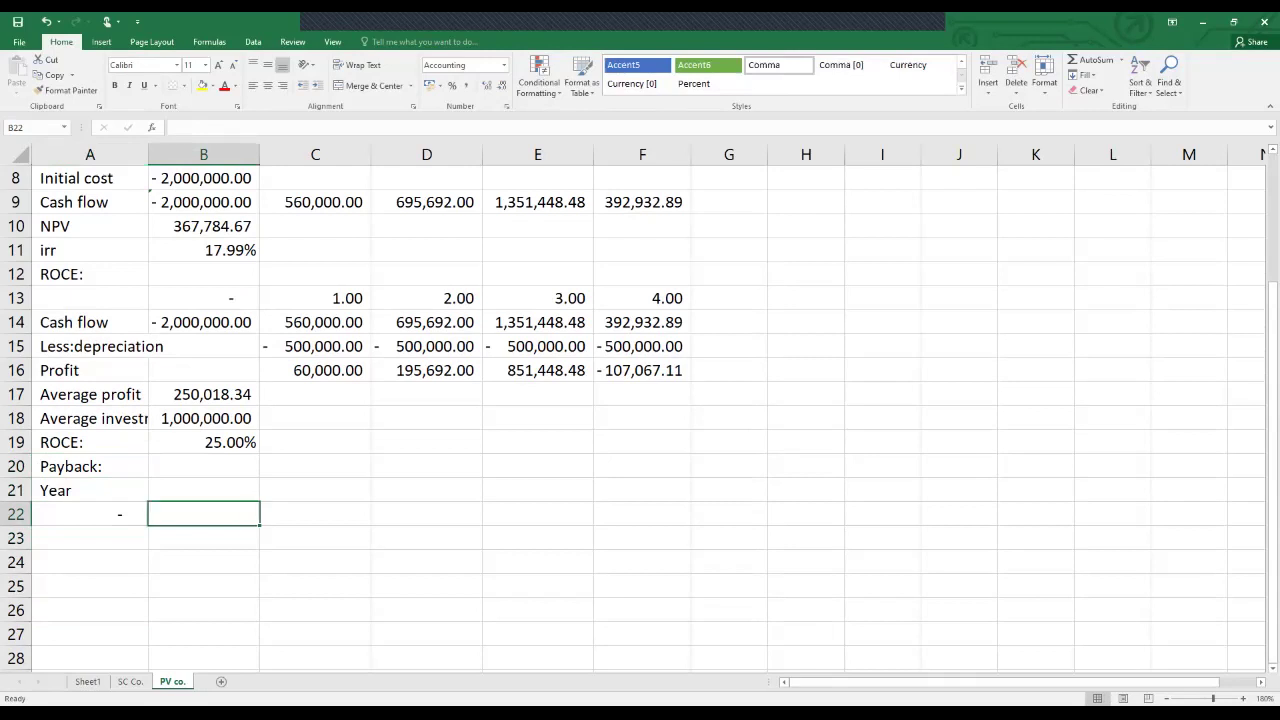
Enter the row label "Cash flow" in A22, replacing the cell's contents.
click(89, 514)
text(Cash flow)
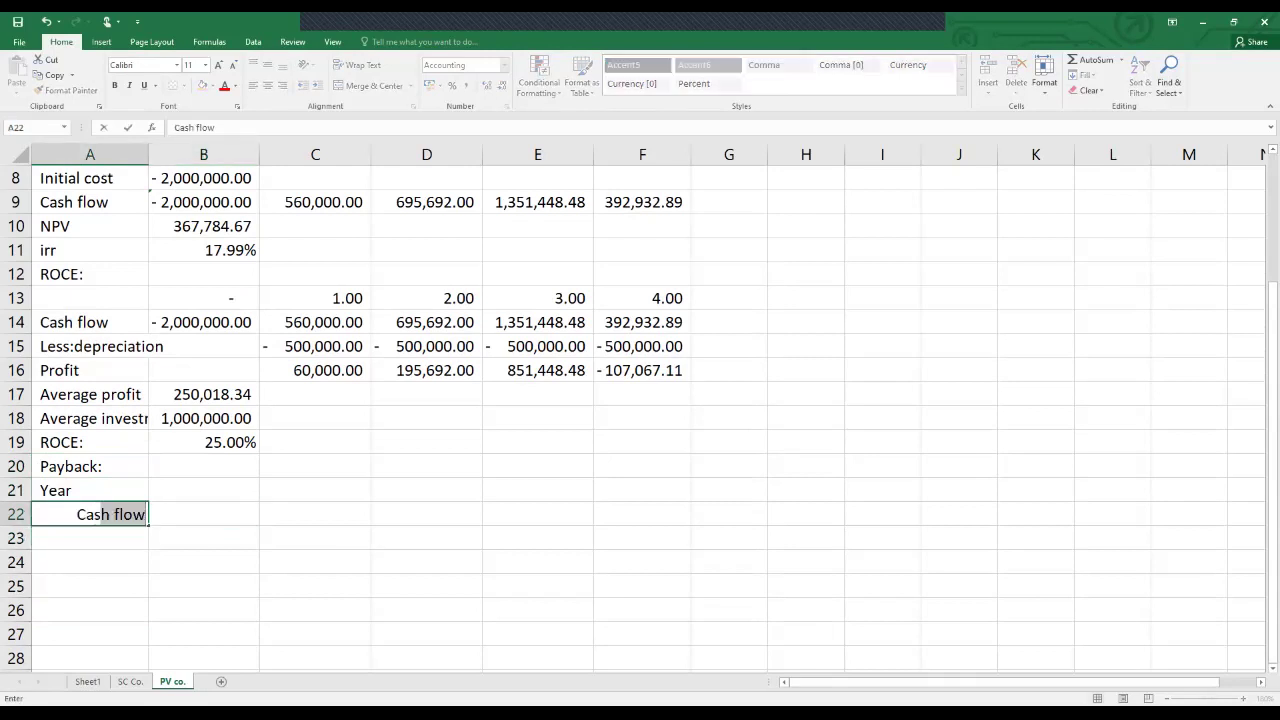
key(Tab)
Enter the year numbers 0, 1, 2, 3 and 4 across B21:F21.
click(203, 490)
text(0)
key(Tab)
text(1)
key(Tab)
text(2)
key(Tab)
text(3)
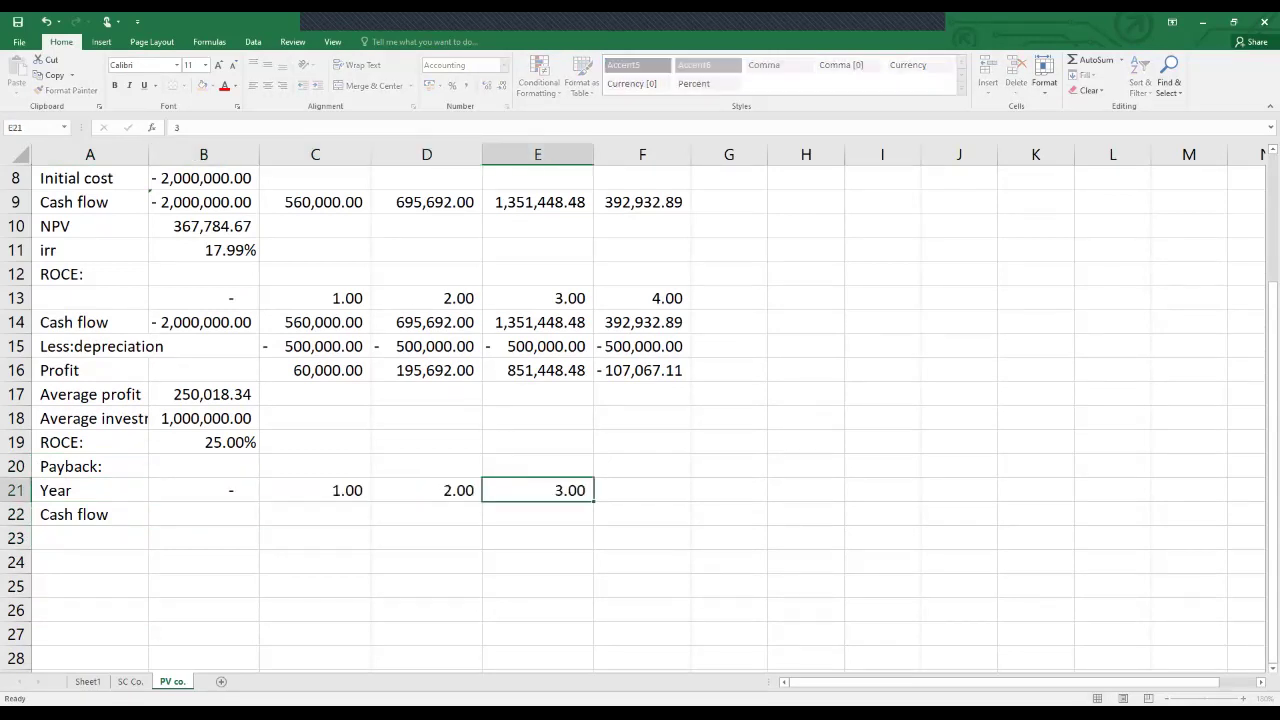
key(Tab)
text(4)
key(Tab)
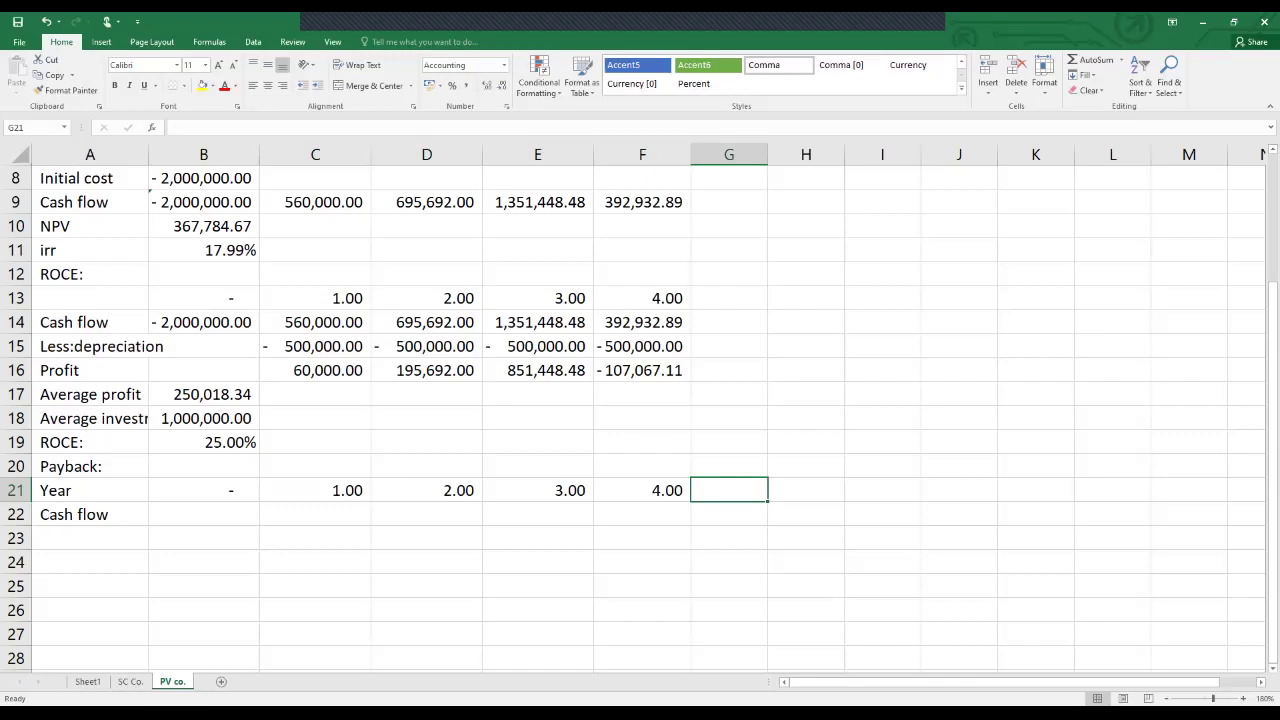
Copy the cash flows in B14:F14 and paste them as values into B22:F22.
drag(213, 322, 648, 322)
key(ctrl+c)
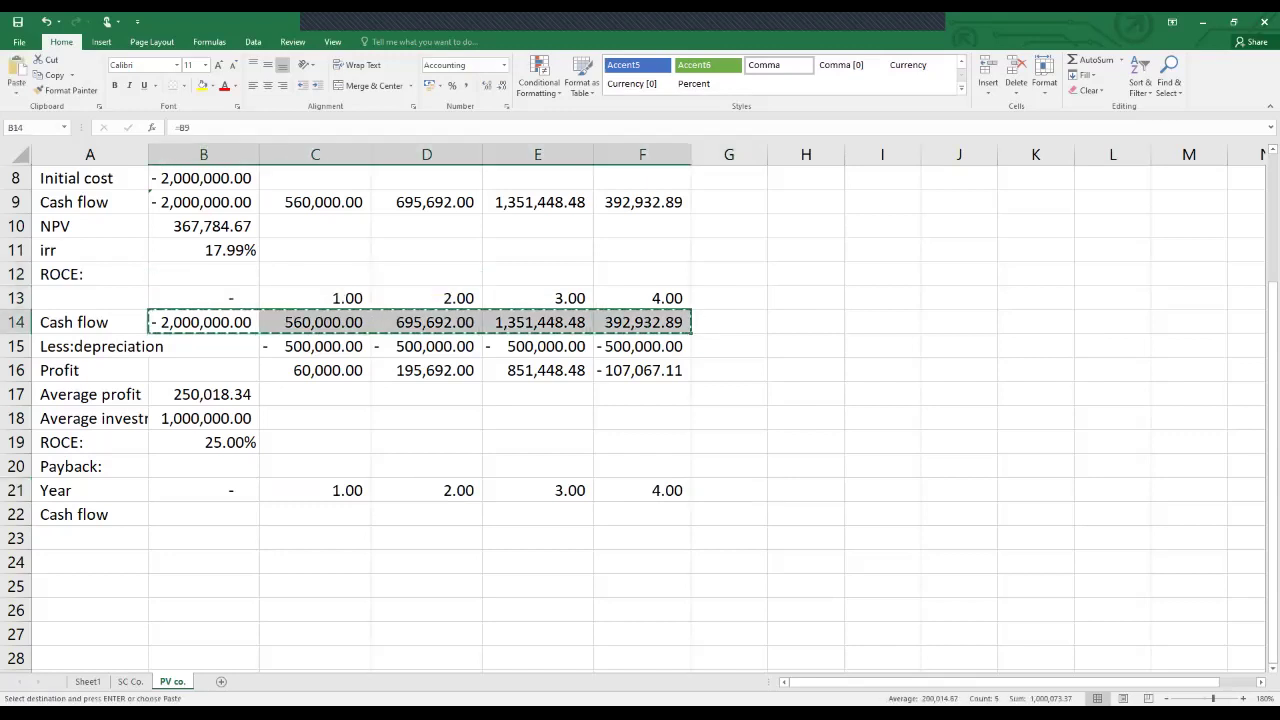
click(203, 514)
key(ctrl+v)
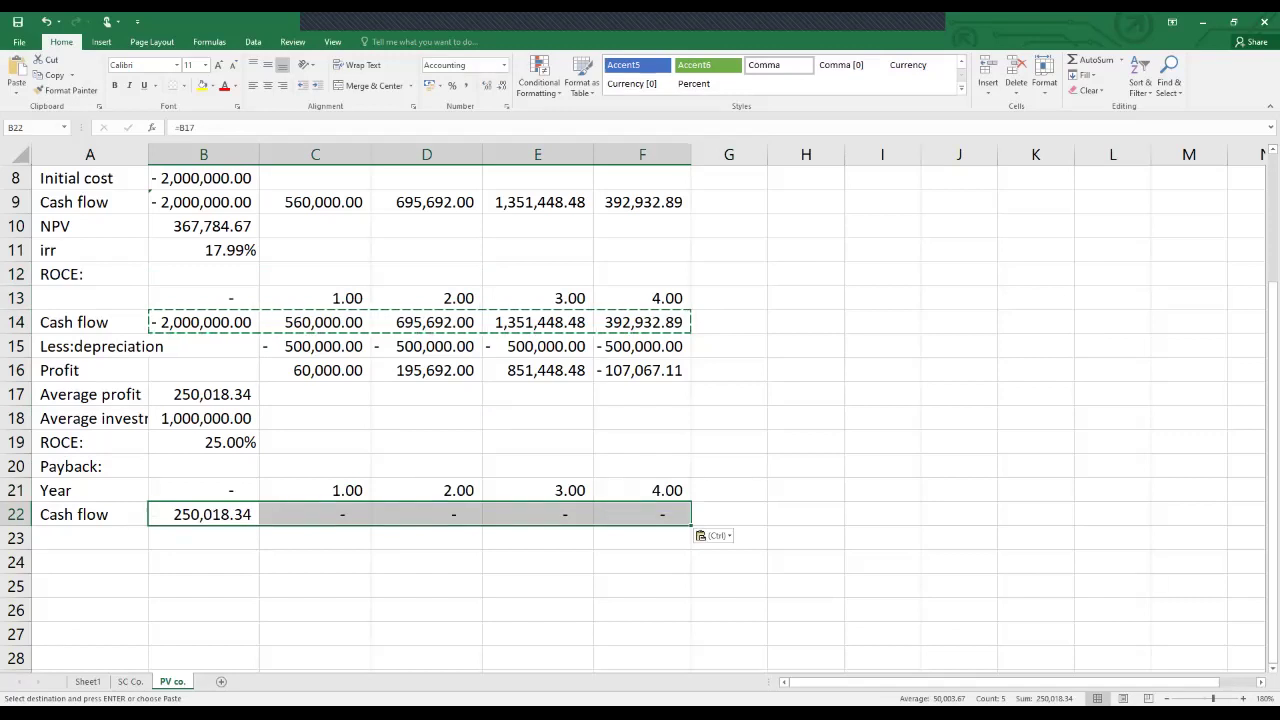
key(ctrl)
key(v)
click(537, 561)
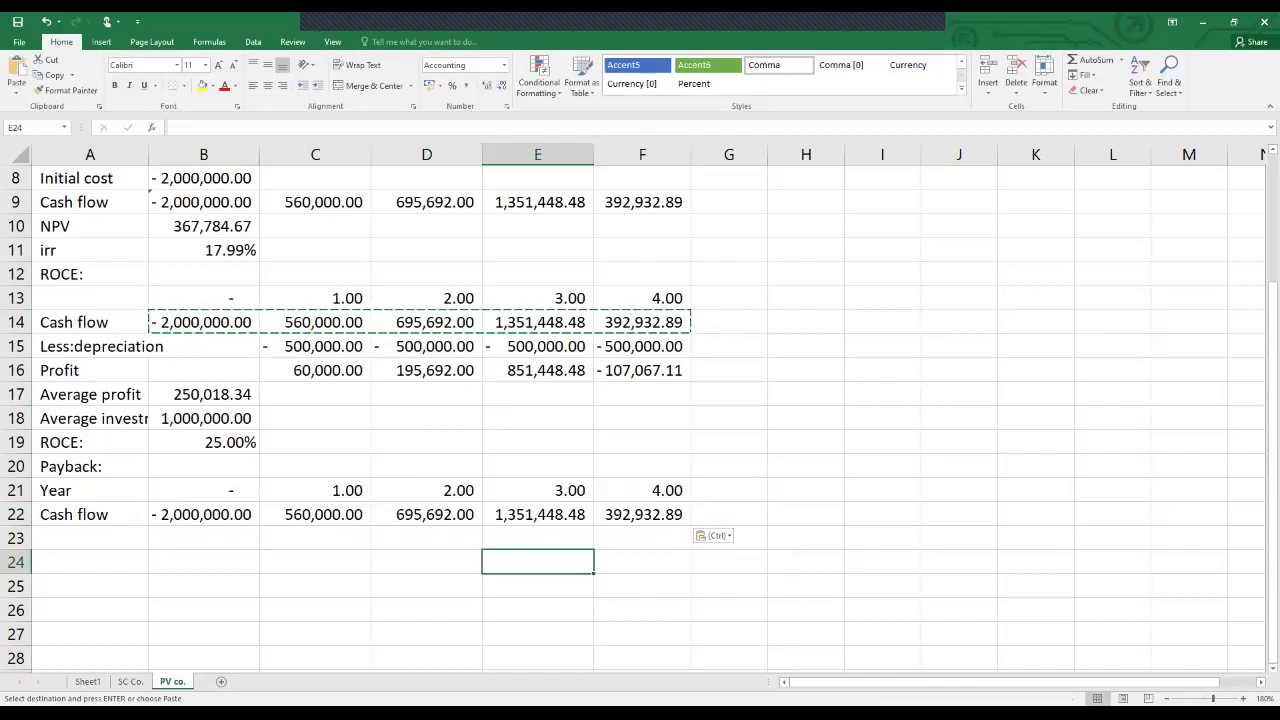
Enter the row label "Cumulative cash flows" in A23 below the payback cash flow row.
click(89, 538)
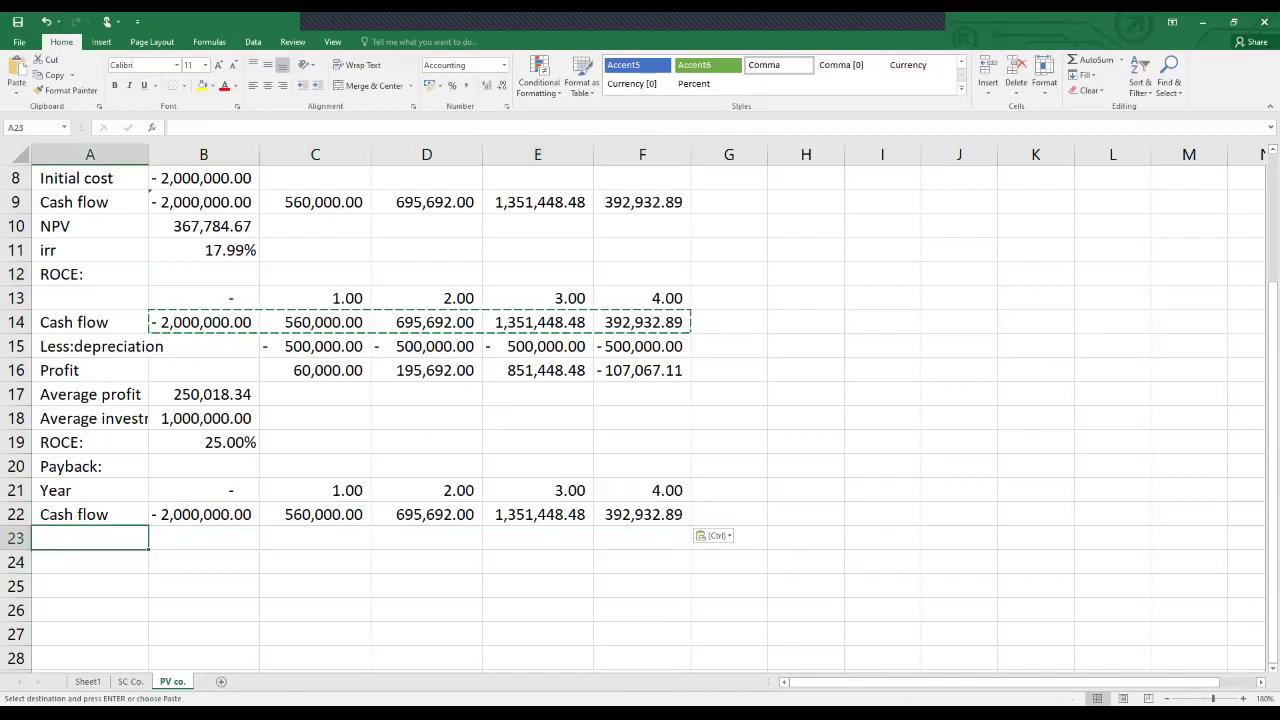
key(Escape)
text(Cumula)
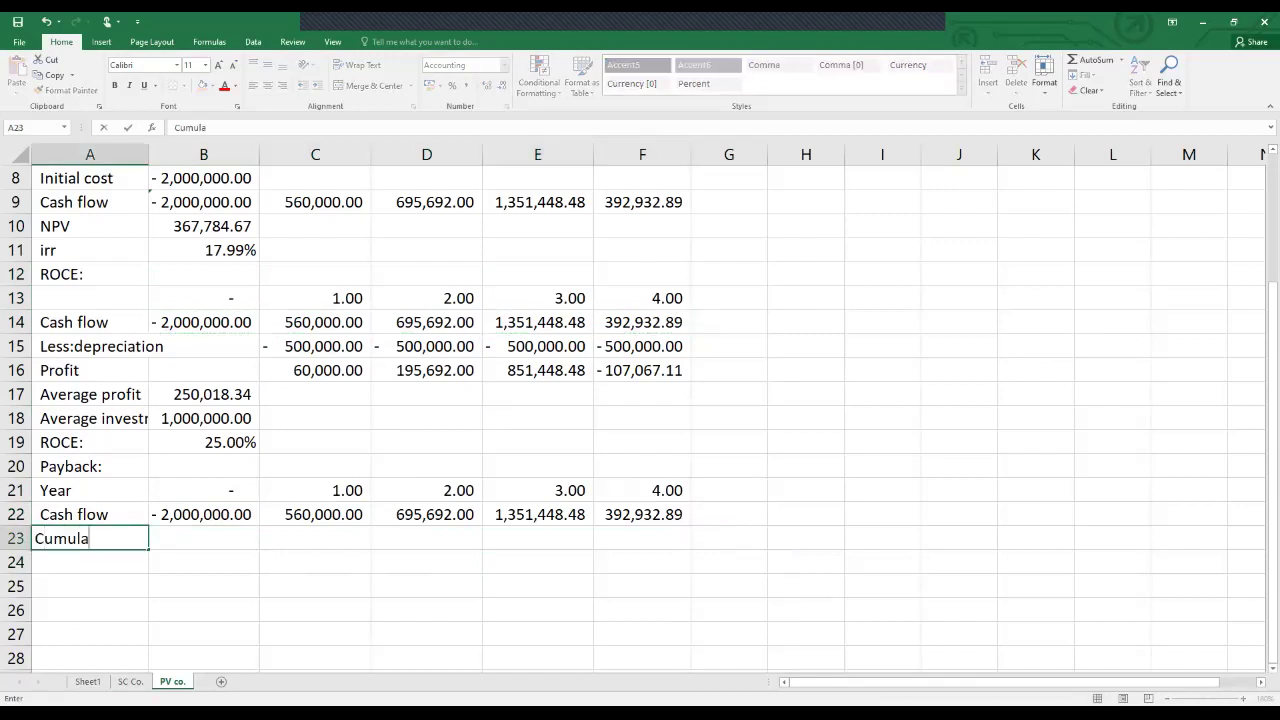
text(tive cash flows)
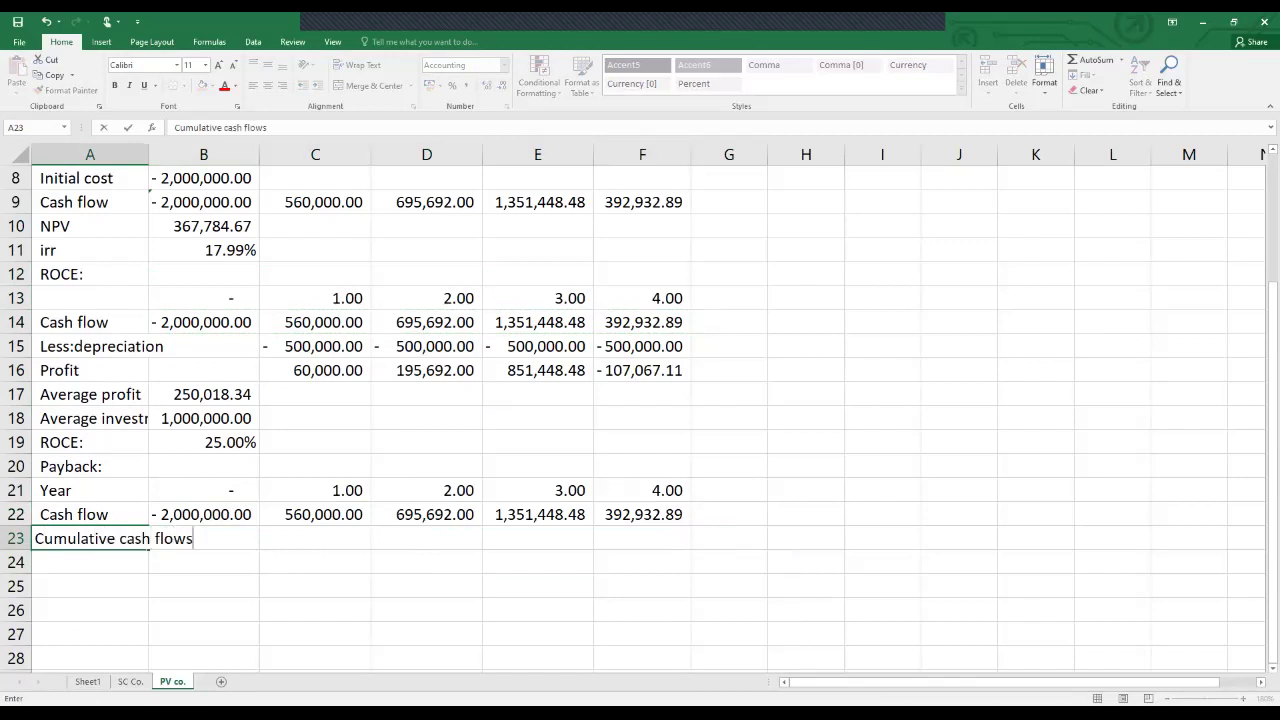
key(Tab)
Set the year 0 cumulative cash flow in B23 with =B22.
text(=)
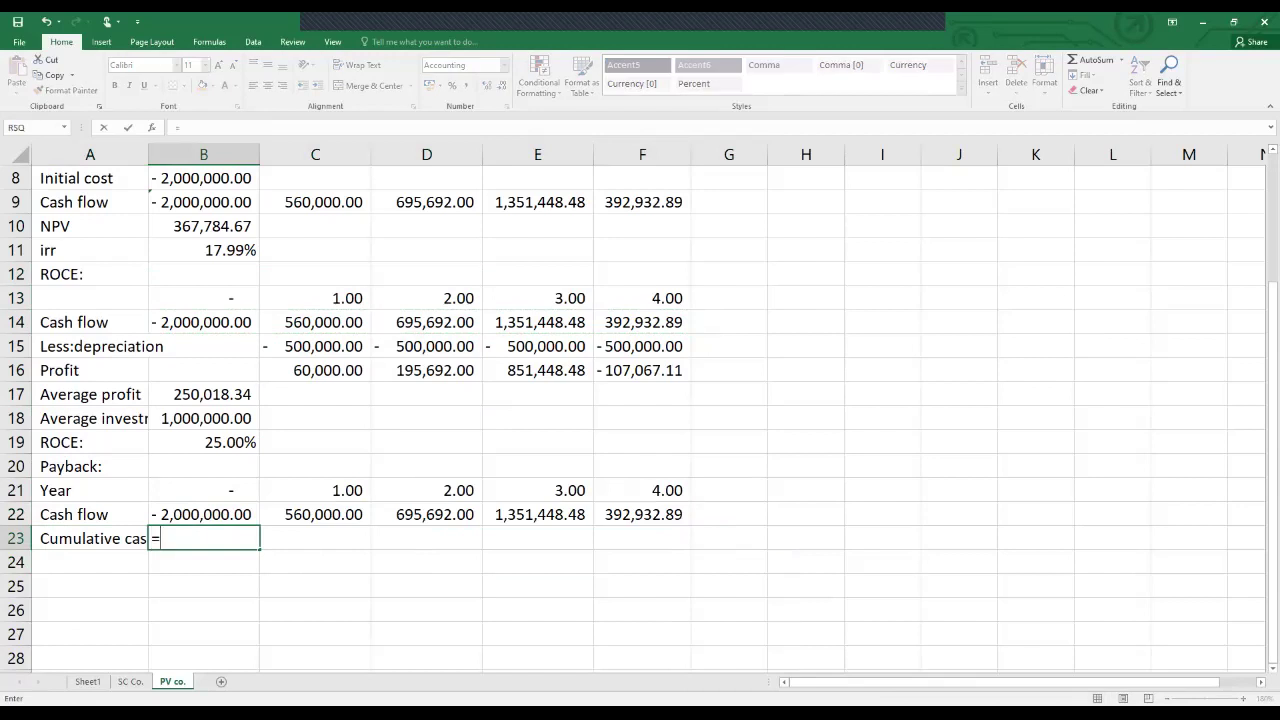
key(Up)
key(Return)
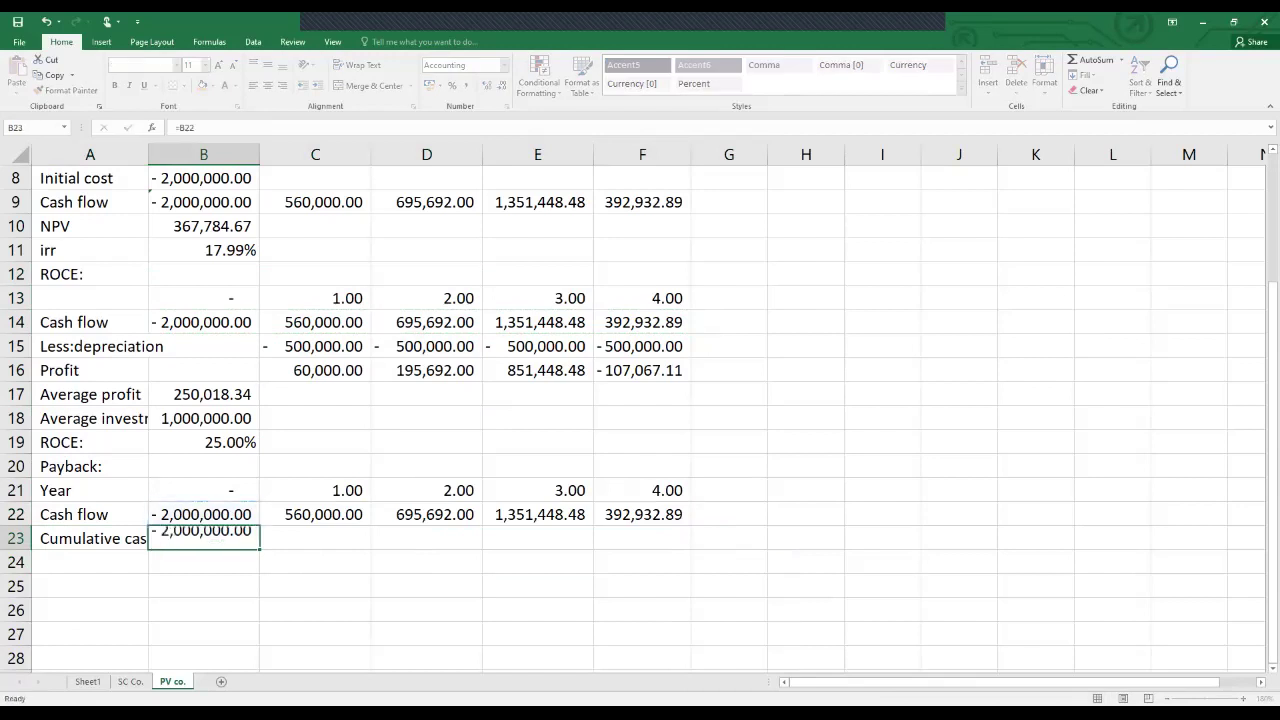
click(315, 538)
text(=)
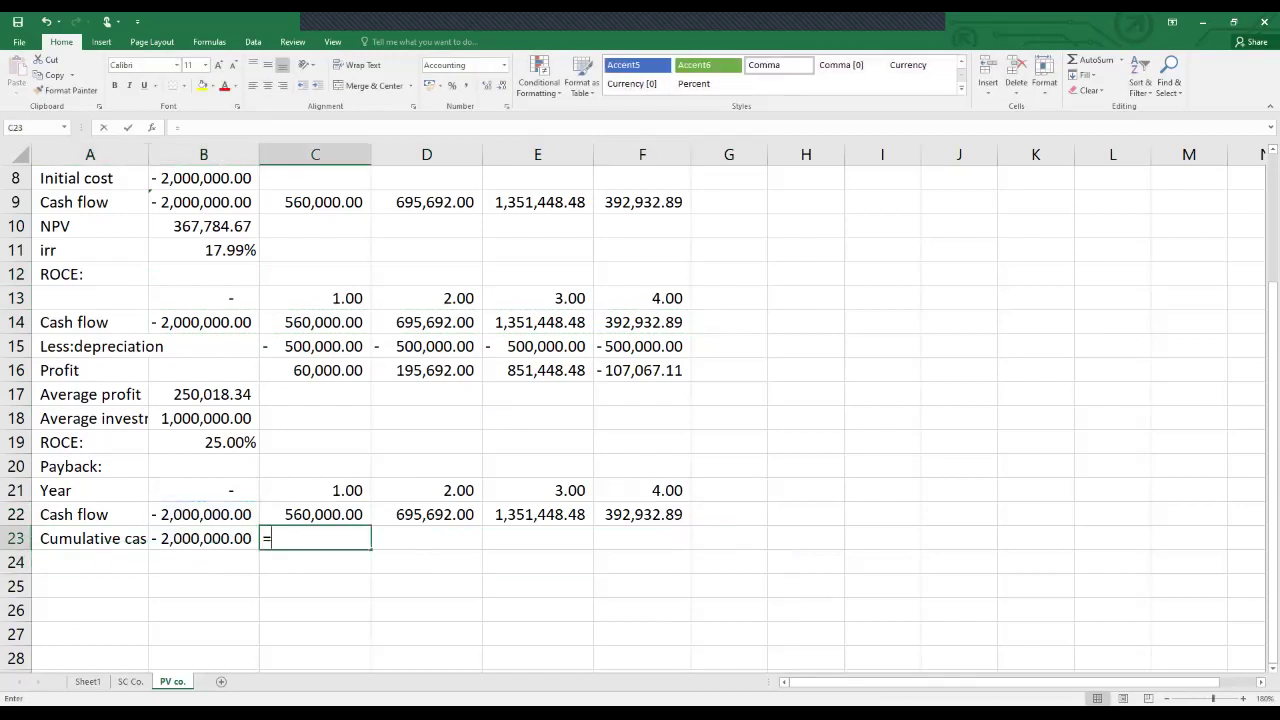
key(Left)
key(Up)
text(+)
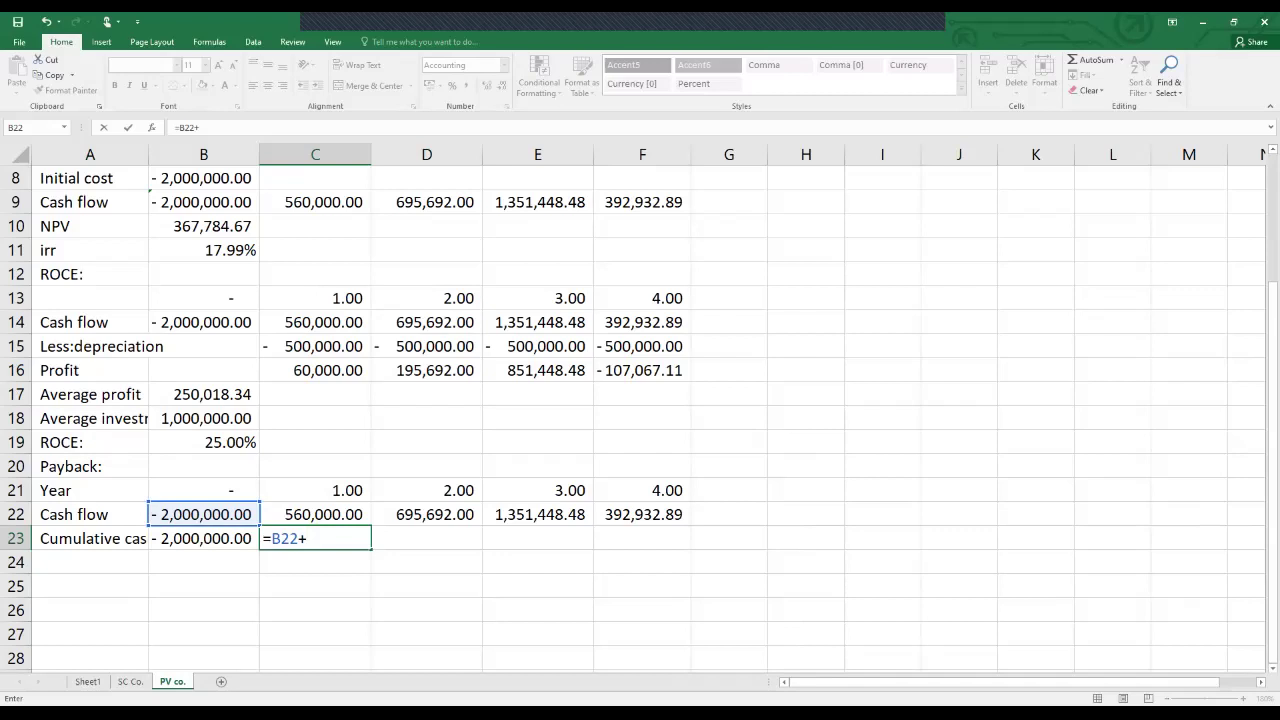
key(F2)
key(Left)
key(BackSpace)
key(BackSpace)
key(Escape)
Calculate the year 1 cumulative cash flow in C23 with =B23+C22.
text(=)
key(Left)
text(+)
key(Up)
key(Return)
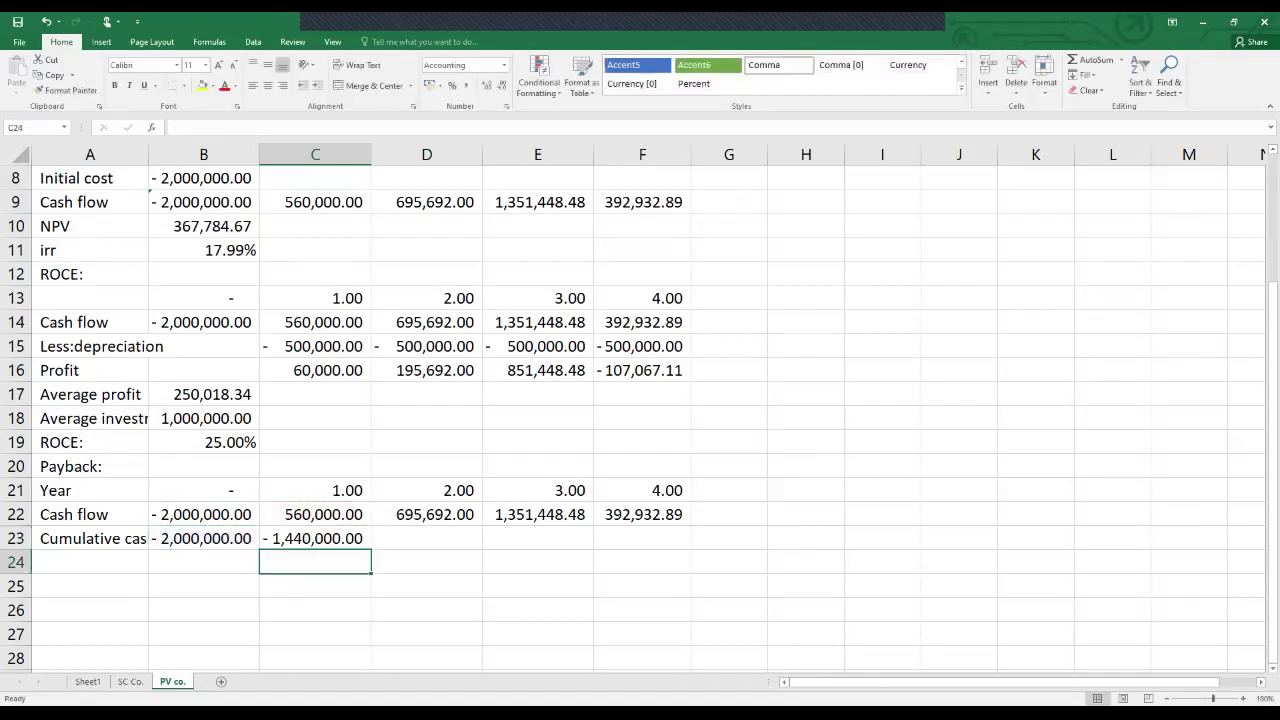
Copy the cumulative cash flow formula from C23 across to F23 and autofit column F's width.
click(314, 538)
drag(371, 549, 688, 545)
click(426, 562)
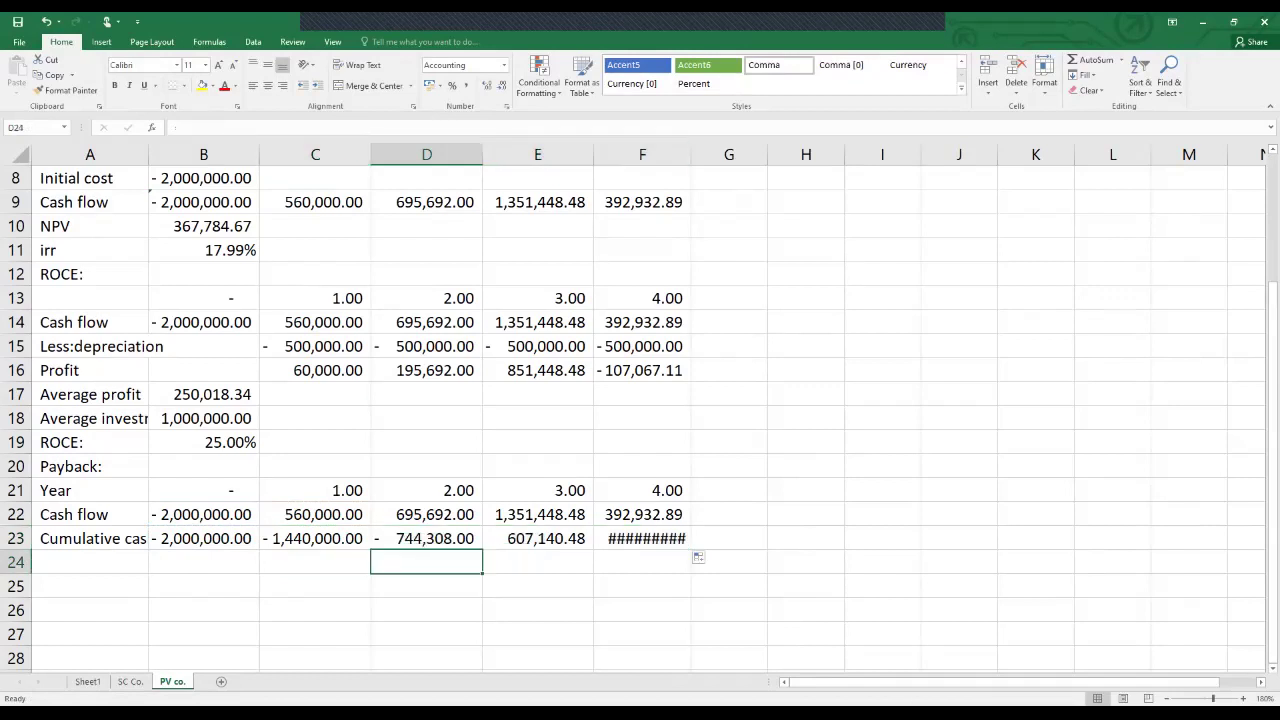
double_click(691, 154)
click(537, 538)
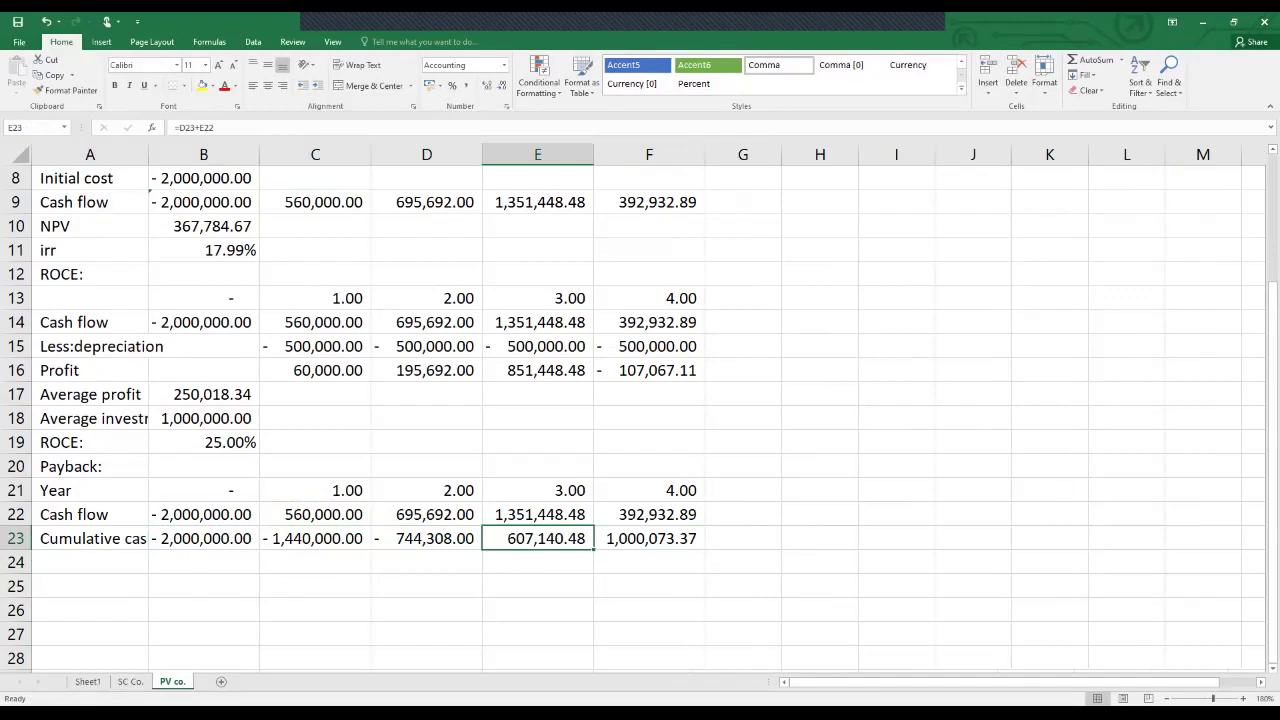
Enter the row label "Payback" in A25 below the cumulative cash flows.
click(89, 586)
text(Pya)
key(BackSpace)
key(BackSpace)
text(aybacl)
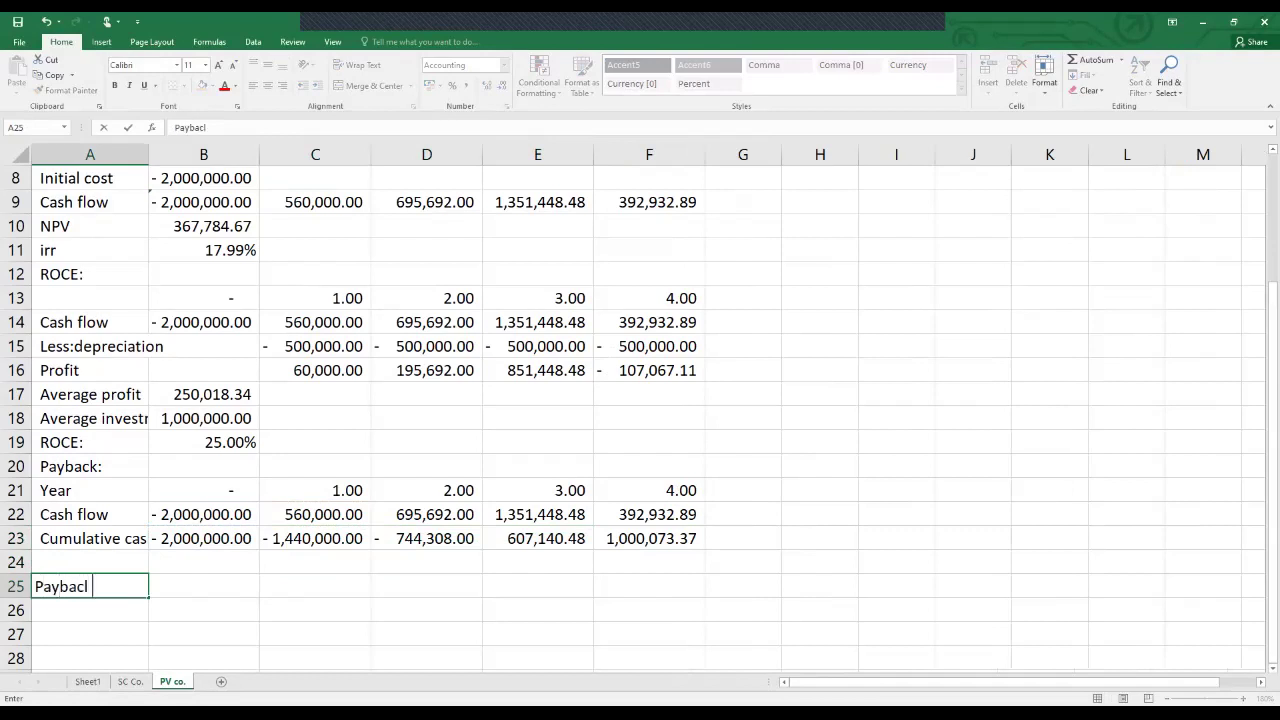
key(BackSpace)
text(k)
key(Tab)
Calculate the payback period in B25 with the formula =2+-D23/E22.
text(=)
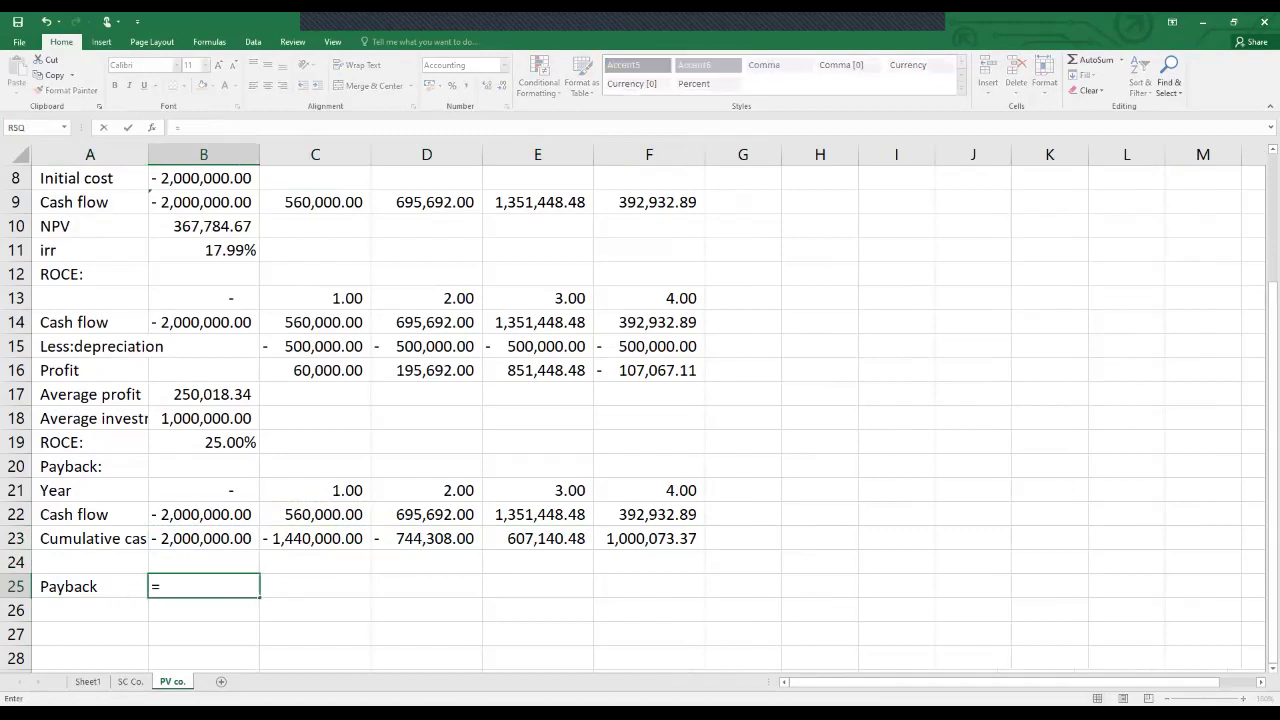
text(2+)
text(-)
click(426, 538)
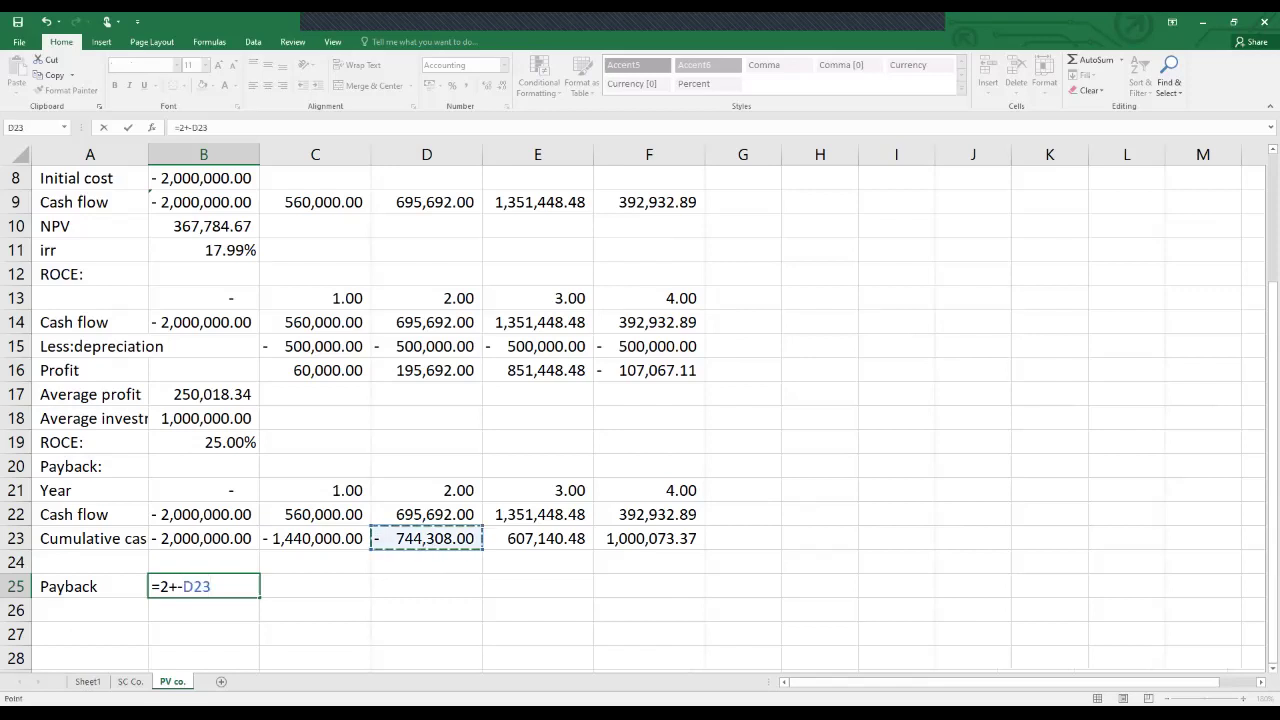
text(/)
click(537, 538)
click(537, 514)
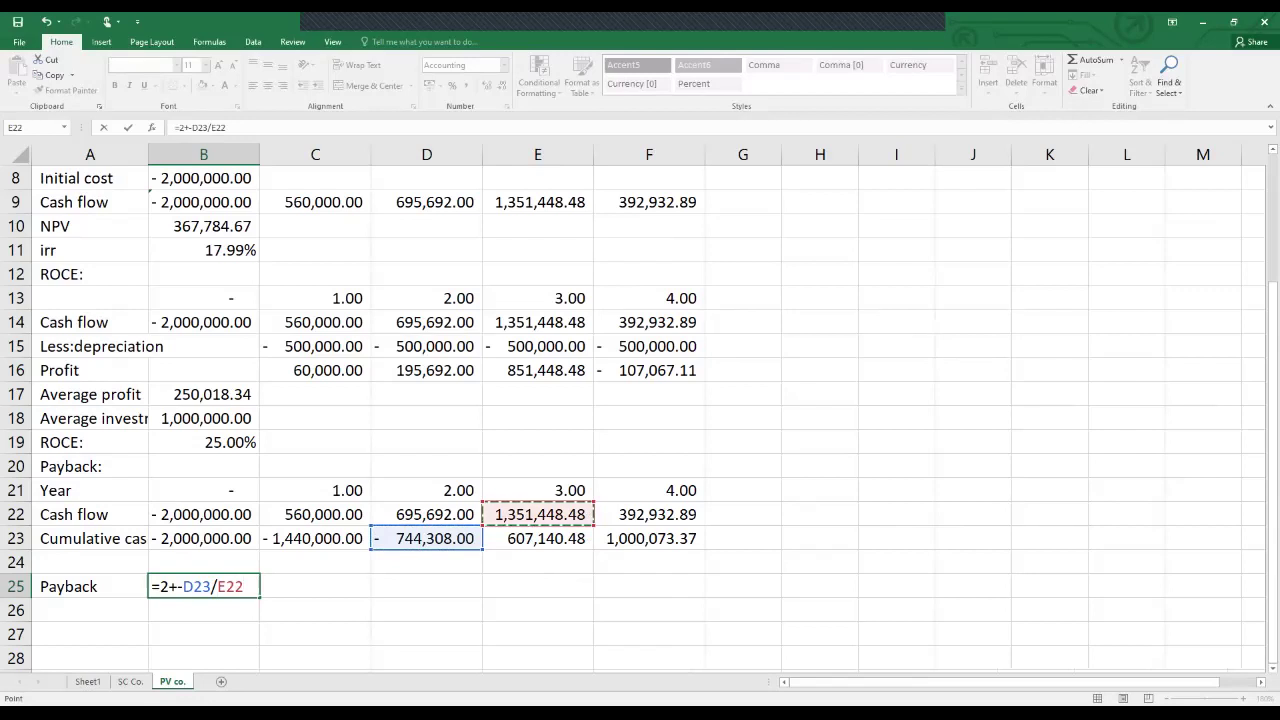
key(Return)
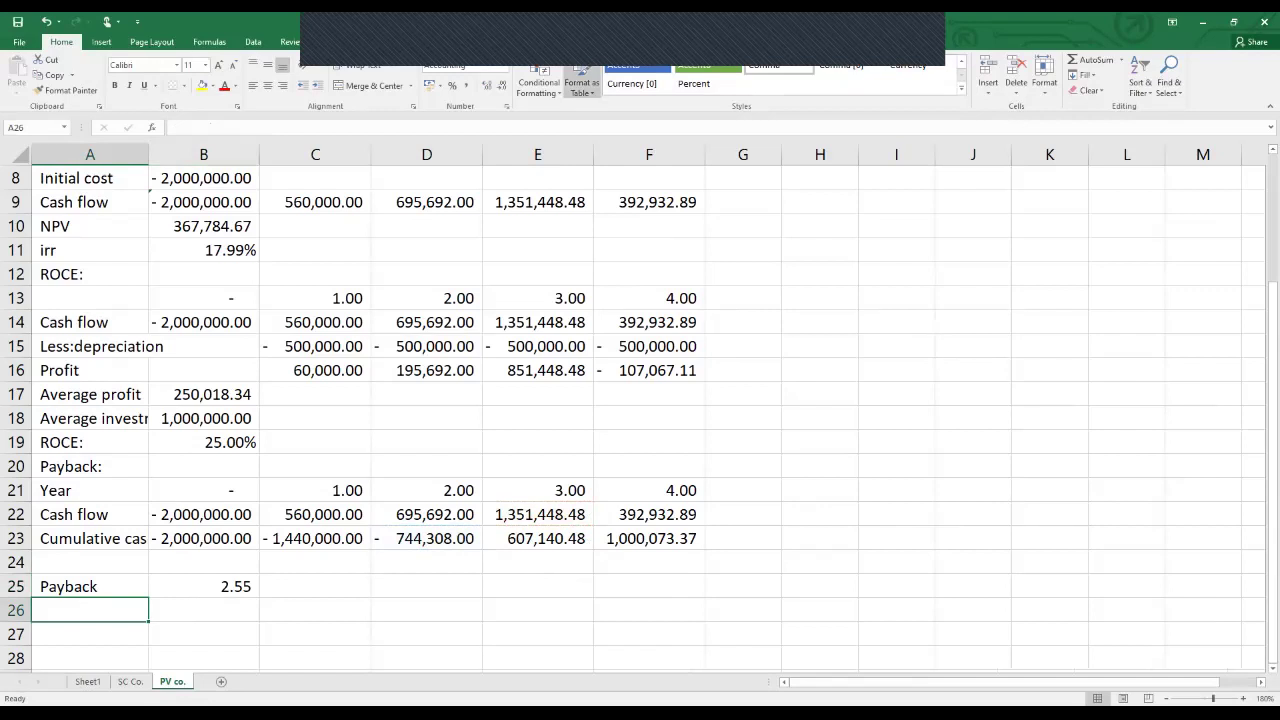
Display the formulas behind all cells to review the calculations, and switch back to showing values.
click(648, 298)
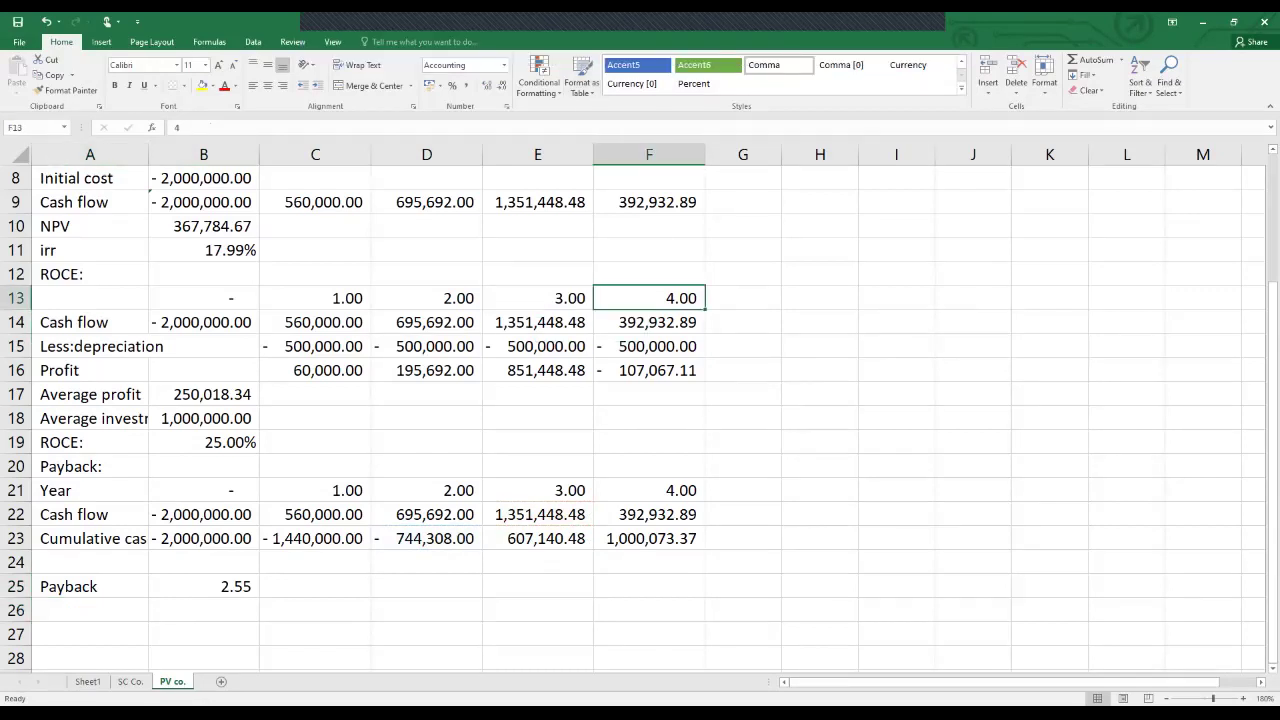
key(ctrl+grave)
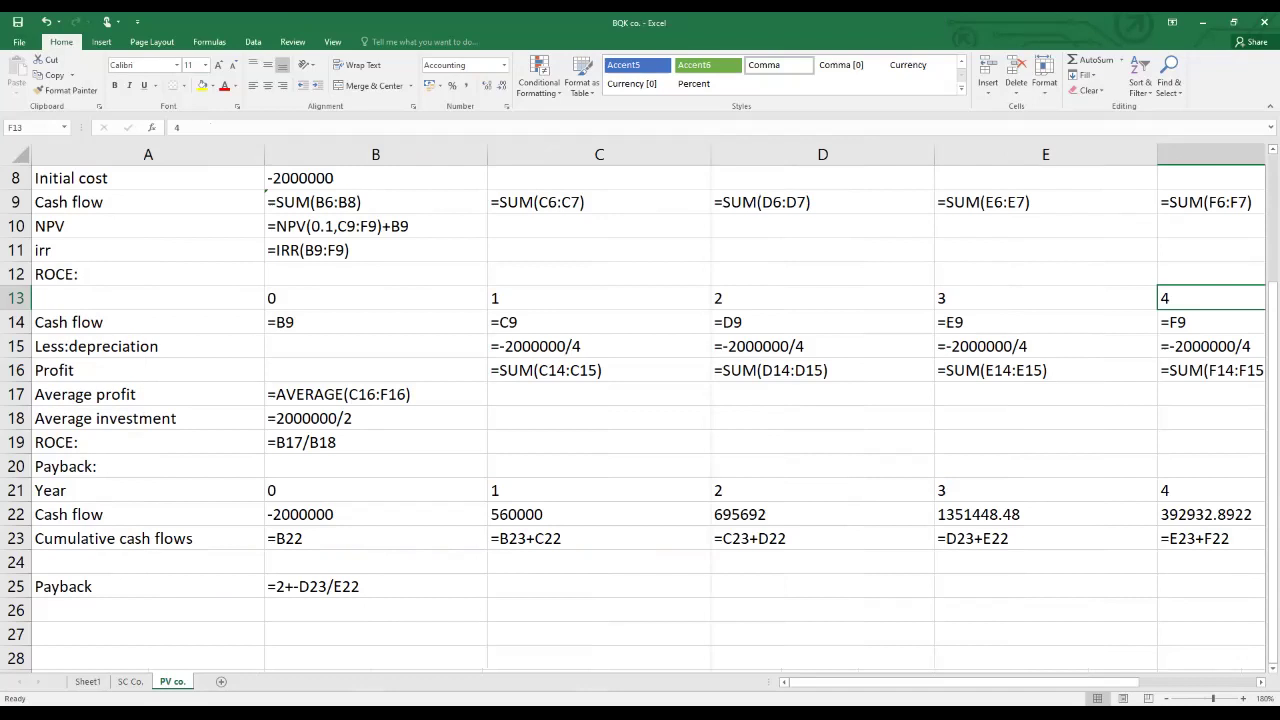
key(ctrl+grave)
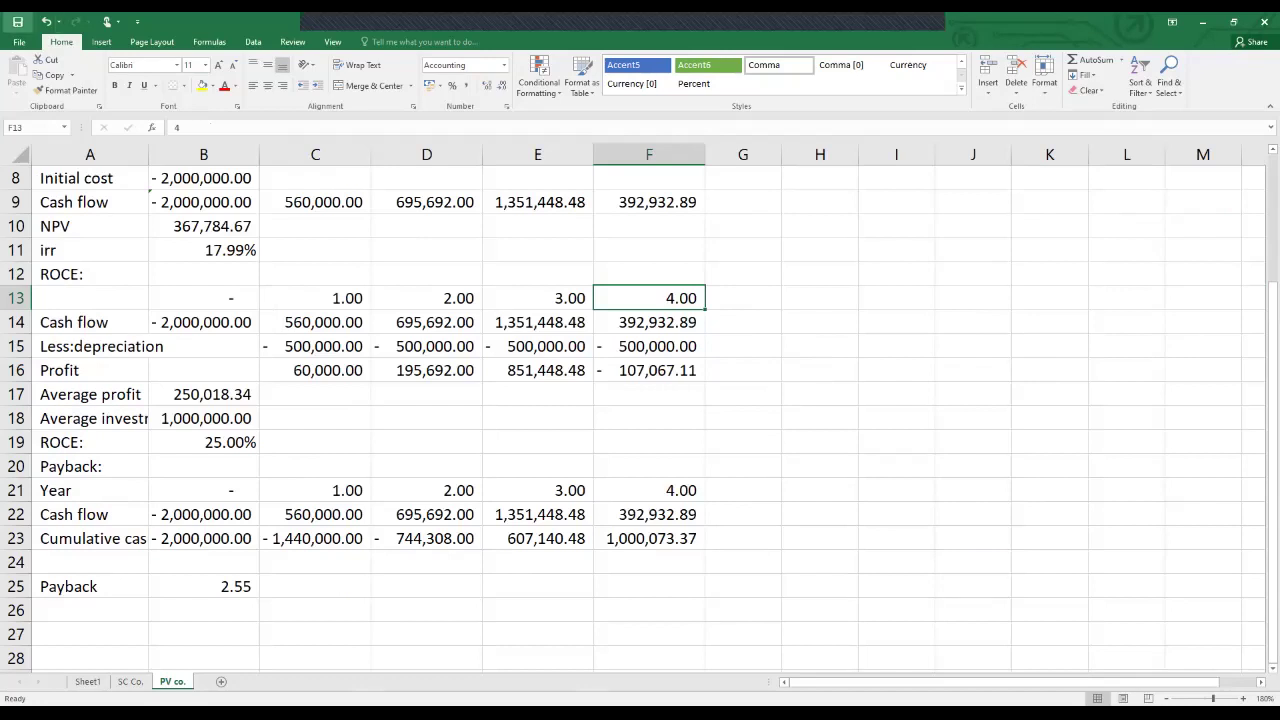
click(426, 586)
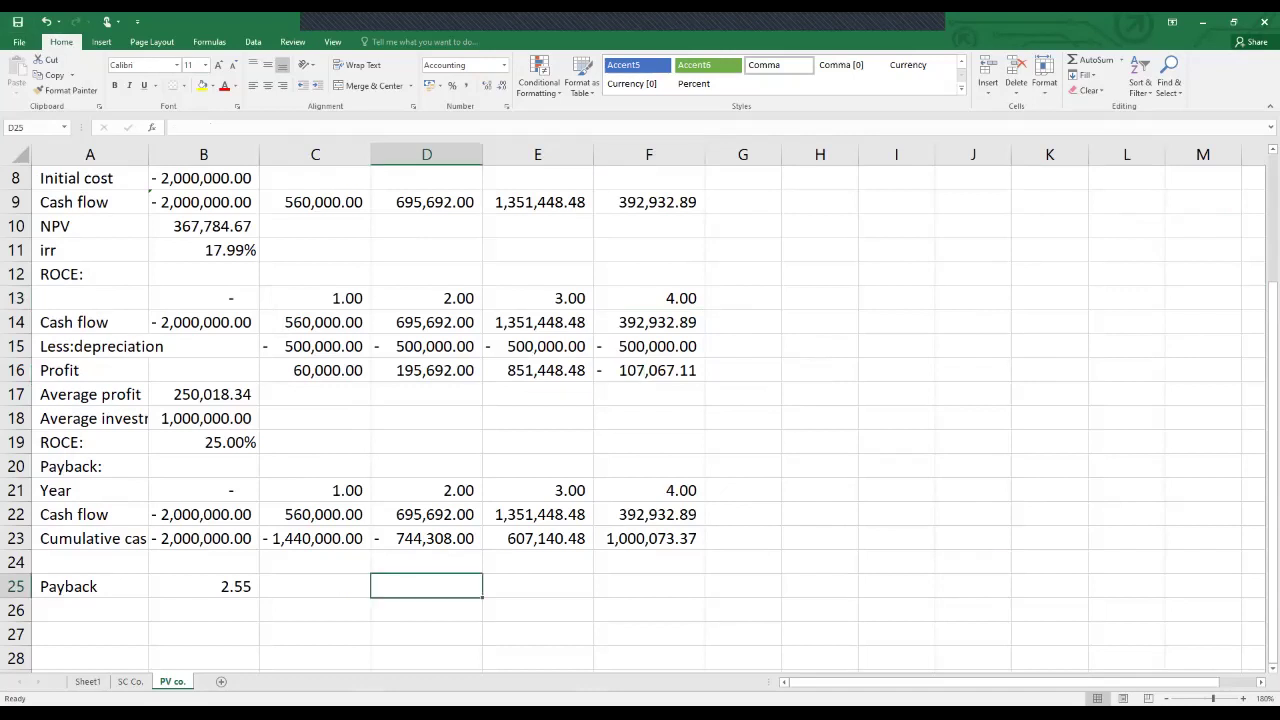
click(426, 634)
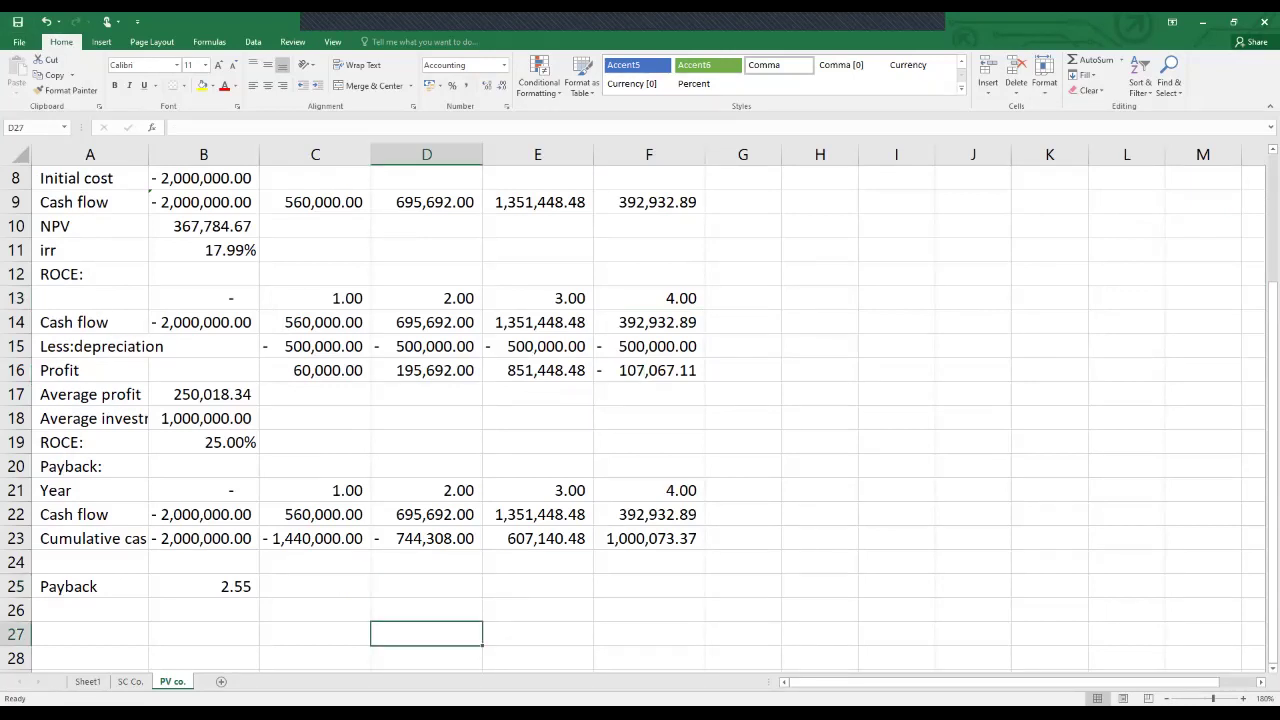
click(315, 634)
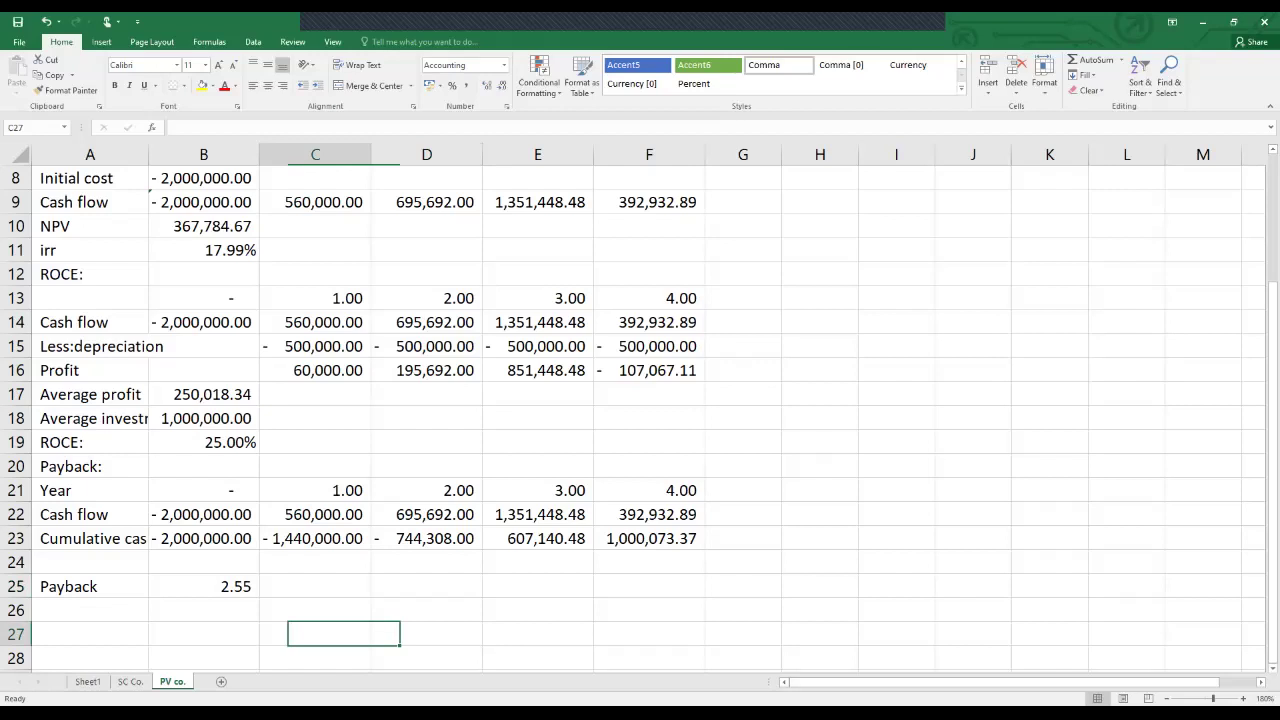
click(315, 394)
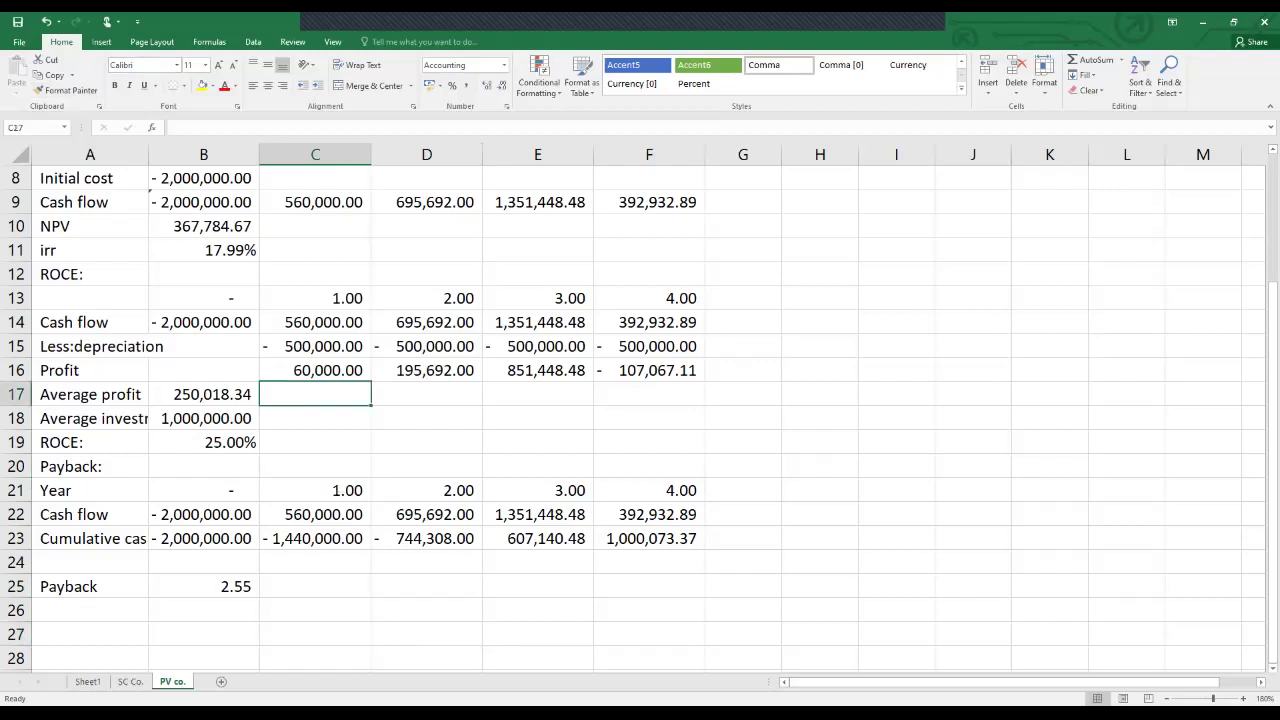